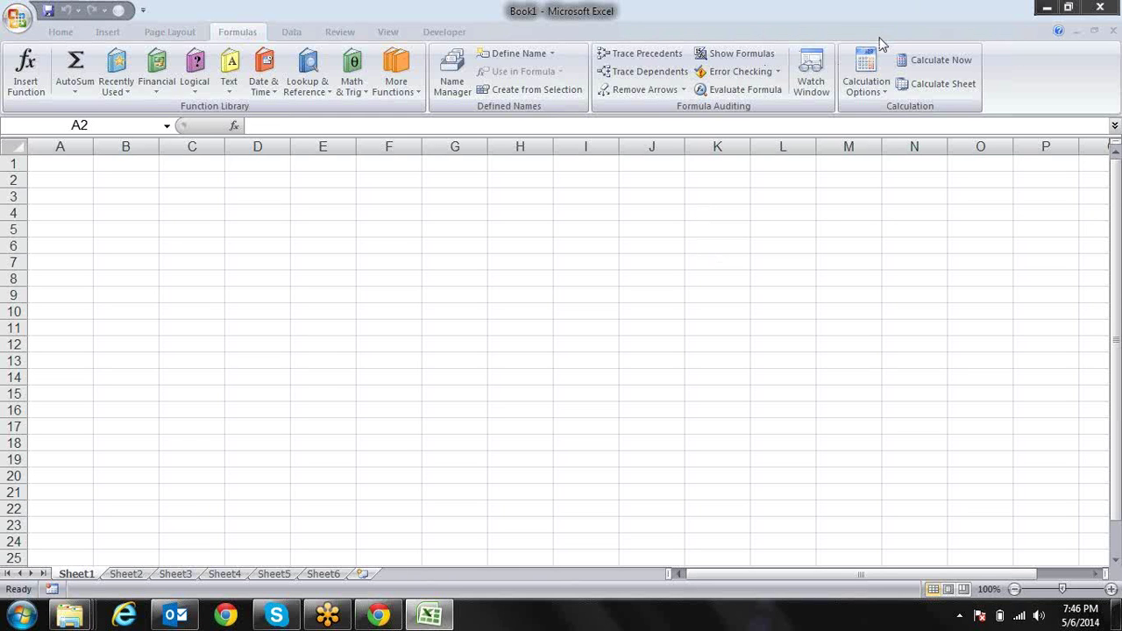
- Enter the date 1-jan-2014 in A2, correcting the mistyped 2013 year
{"action": "key", "text": "Down"}
{"action": "key", "text": "Down"}
{"action": "key", "text": "Down"}
{"action": "key", "text": "Up"}
{"action": "key", "text": "Up"}
{"action": "key", "text": "Up"}
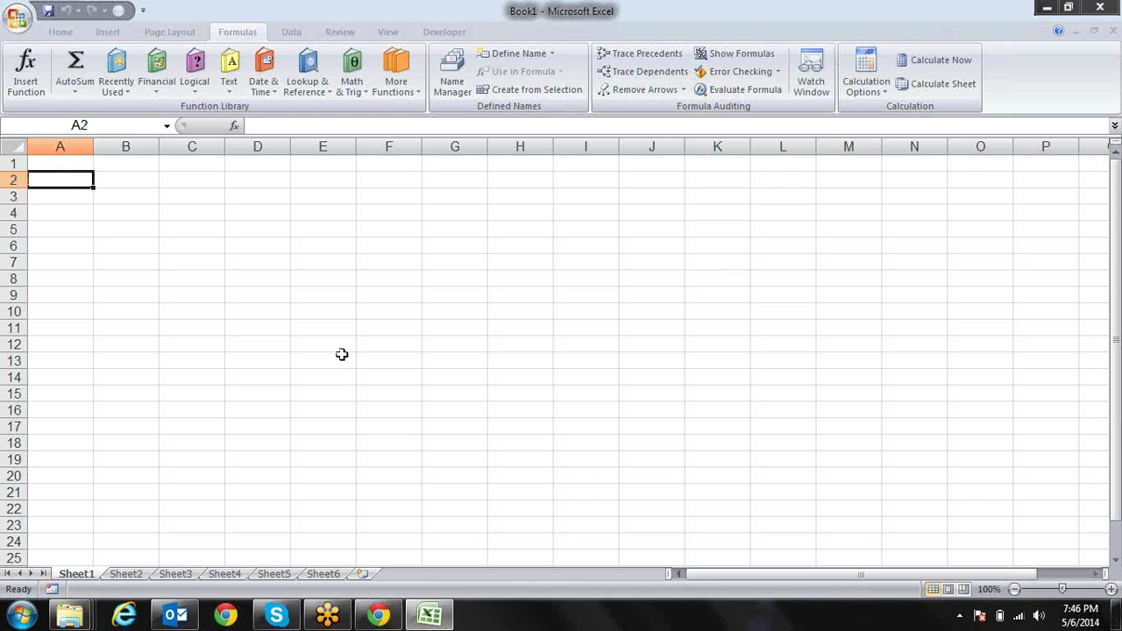
{"action": "type", "text": "1"}
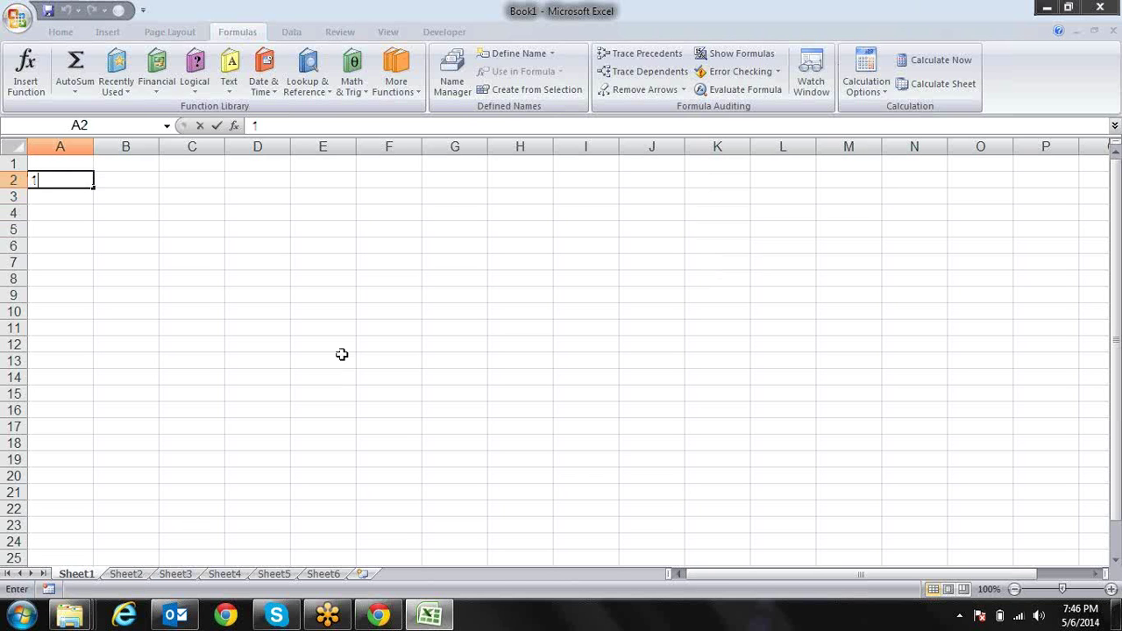
{"action": "type", "text": "-jan-"}
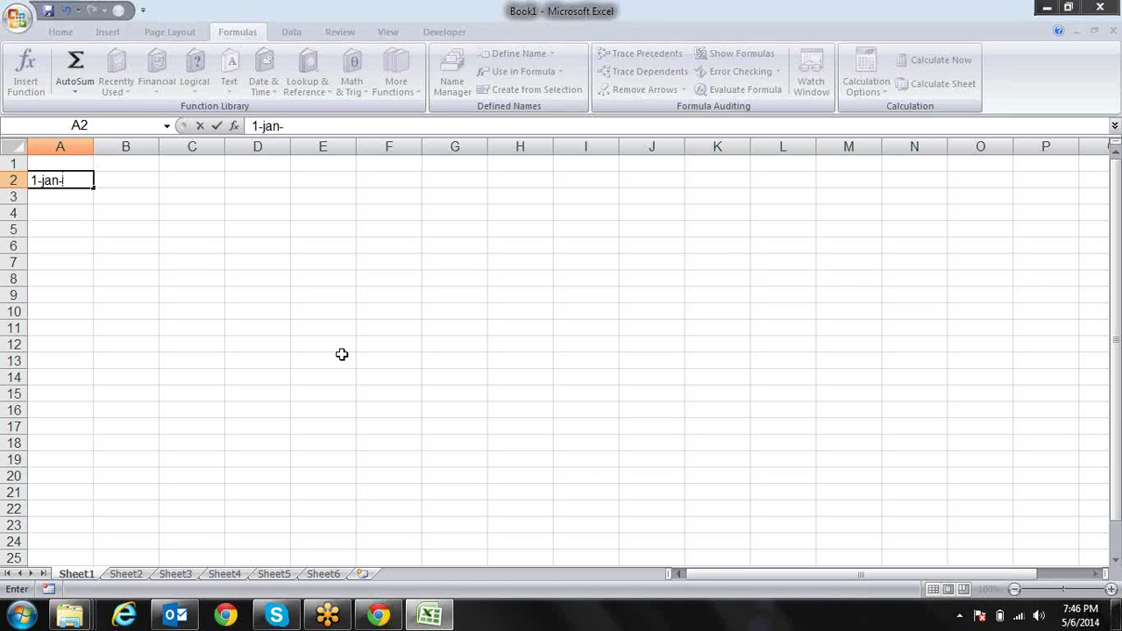
{"action": "type", "text": "2013"}
{"action": "key", "text": "BackSpace"}
{"action": "type", "text": "4"}
{"action": "key", "text": "Return"}
{"action": "key", "text": "Up"}
{"action": "key", "text": "Up"}
- Label B1, C1 and D1 as Day, Month and Year
{"action": "key", "text": "Right"}
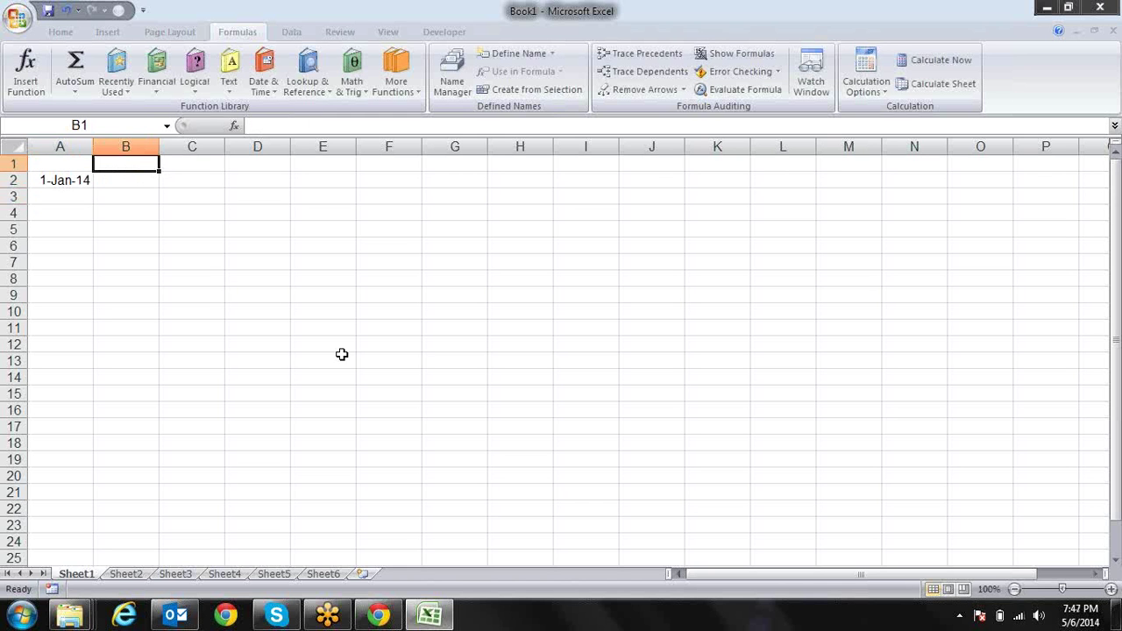
{"action": "type", "text": "Day"}
{"action": "key", "text": "Right"}
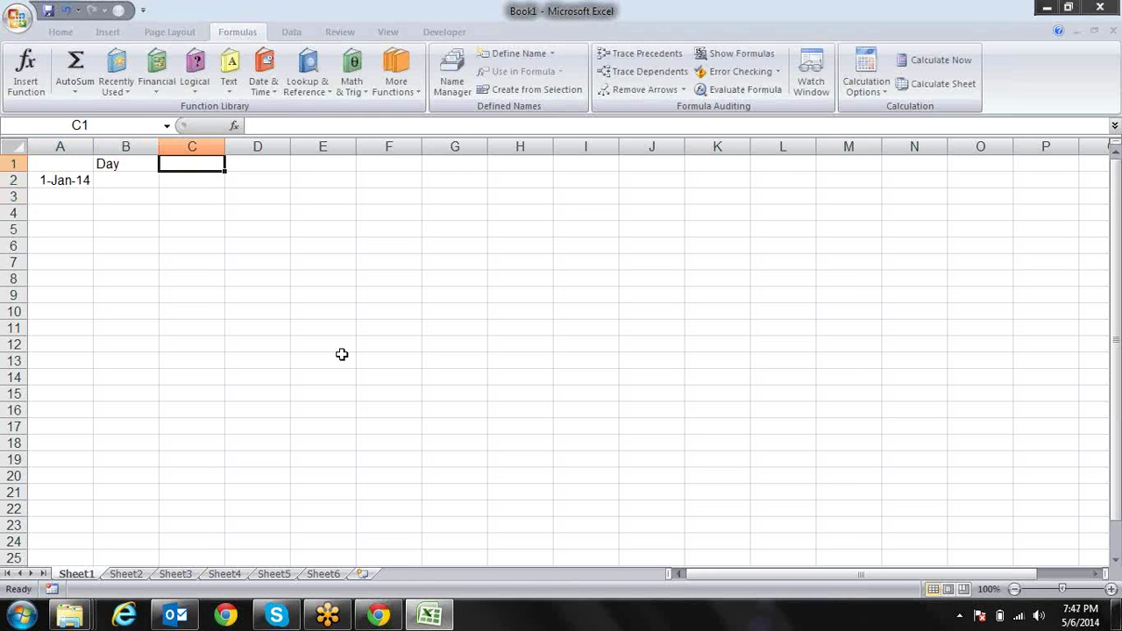
{"action": "type", "text": "Month"}
{"action": "key", "text": "Right"}
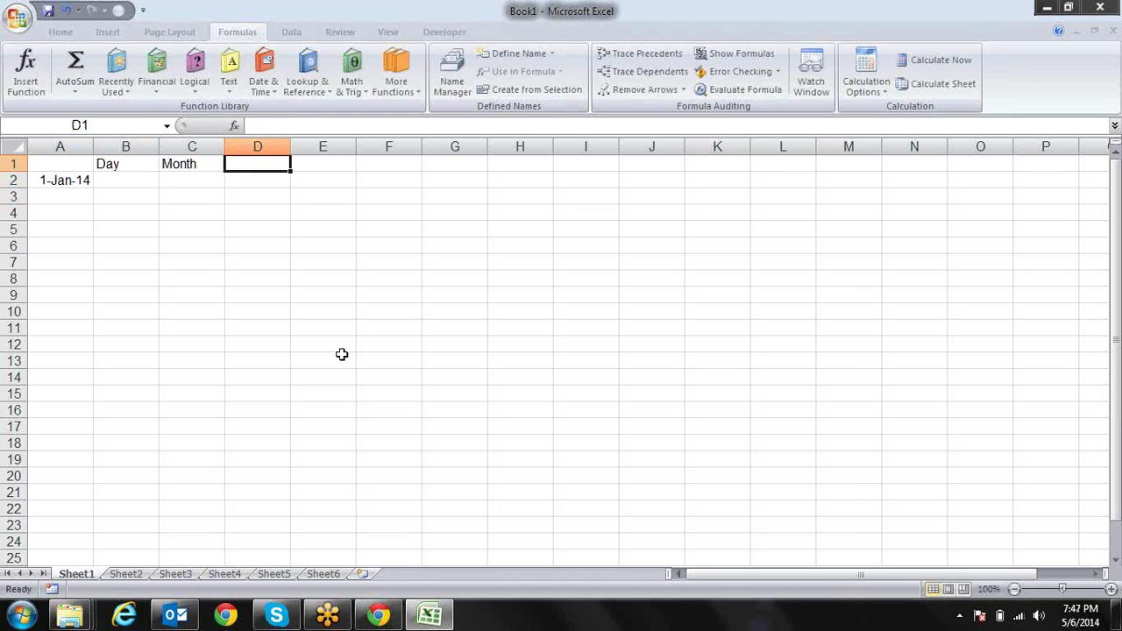
{"action": "type", "text": "Year"}
{"action": "key", "text": "Return"}
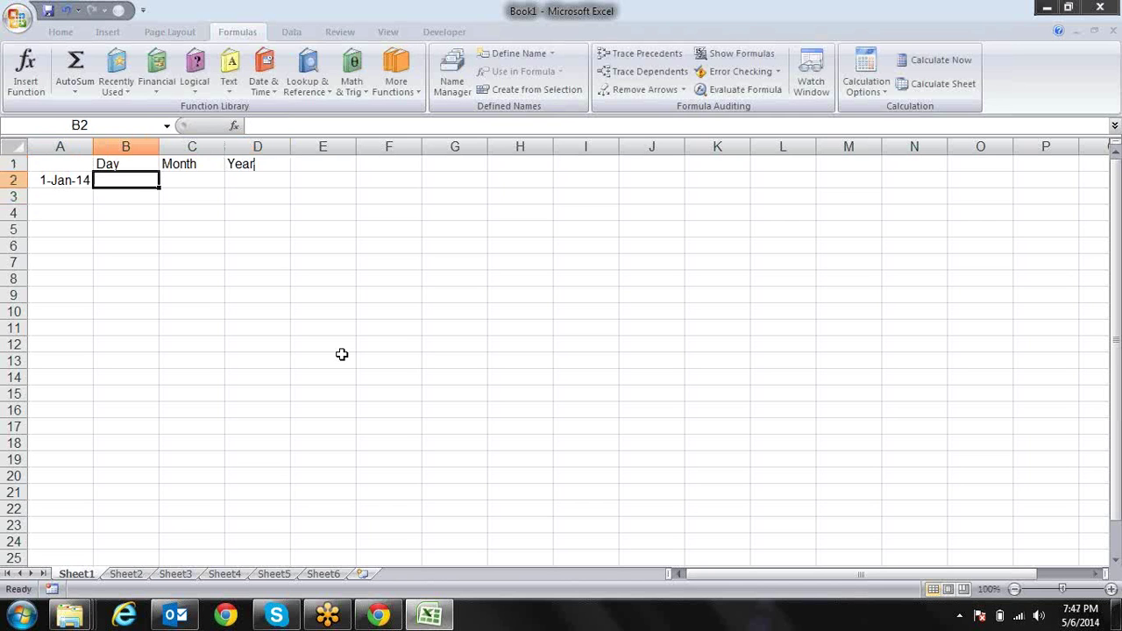
- Enter =DAY(A2) in B2 and =MONTH(A2) in C2, both returning 1
{"action": "type", "text": "="}
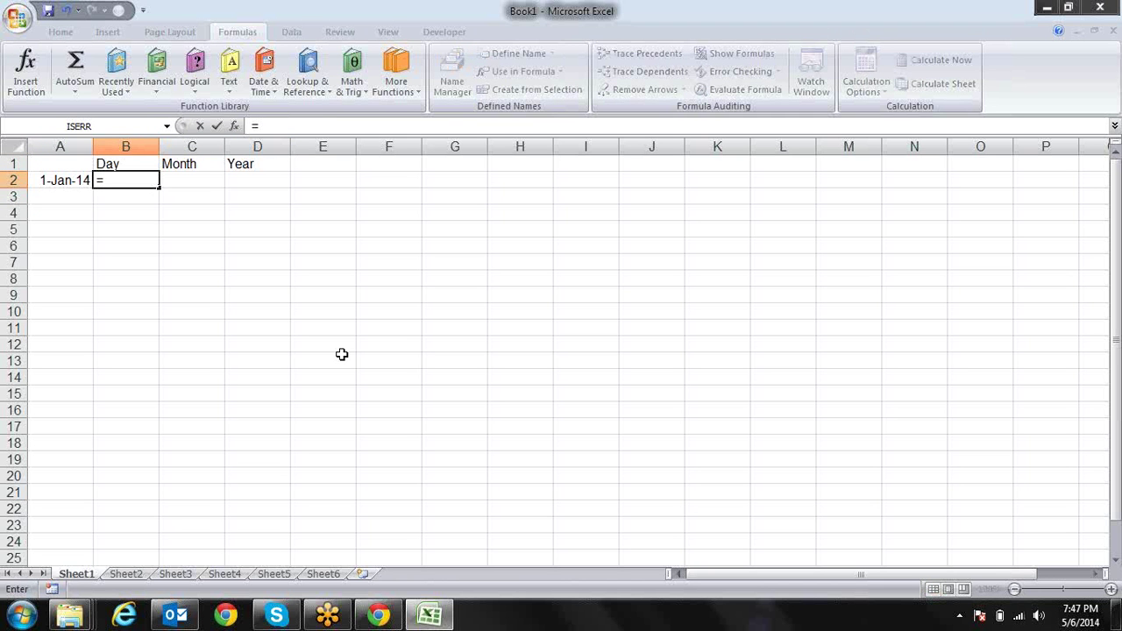
{"action": "type", "text": "day"}
{"action": "key", "text": "Tab"}
{"action": "type", "text": "A2"}
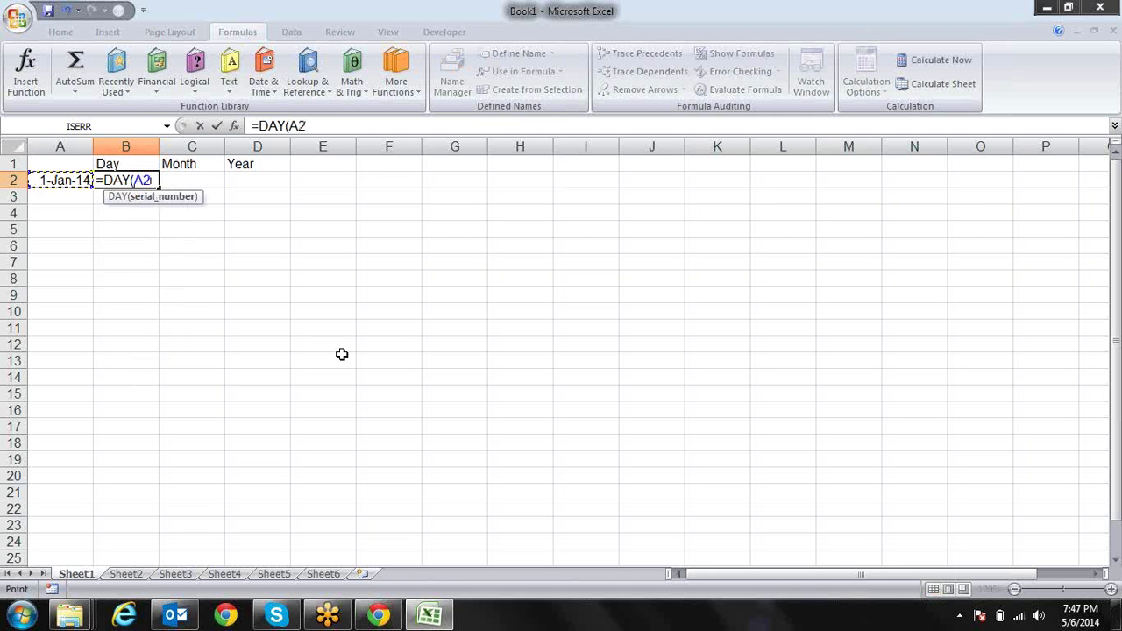
{"action": "key", "text": "Return"}
{"action": "key", "text": "Up"}
{"action": "key", "text": "Right"}
{"action": "type", "text": "="}
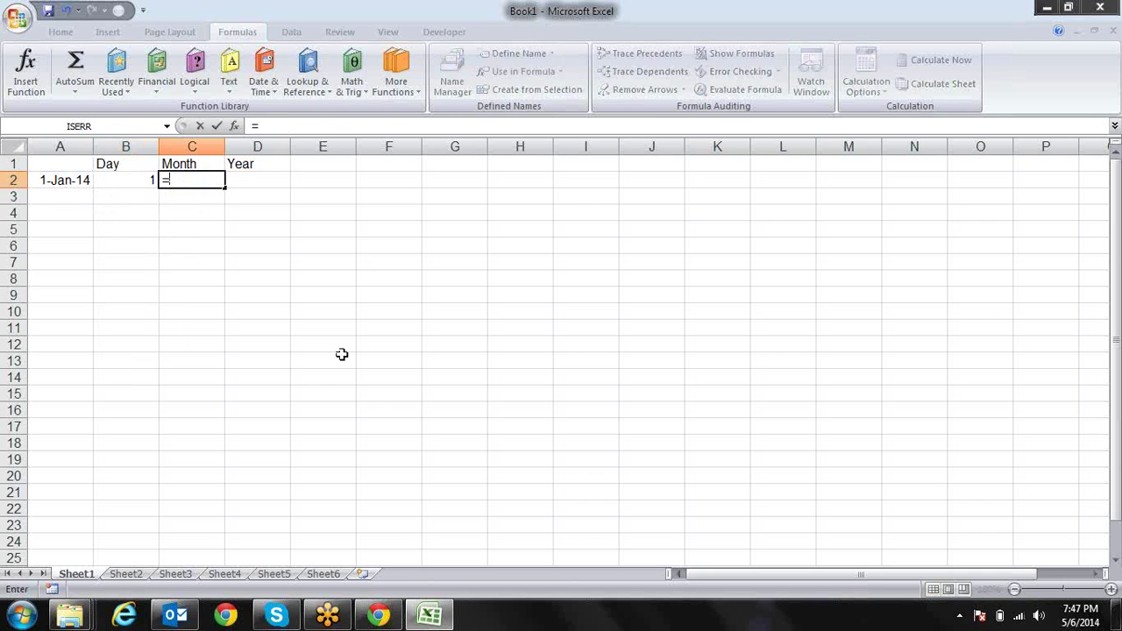
{"action": "type", "text": "mon"}
{"action": "key", "text": "Tab"}
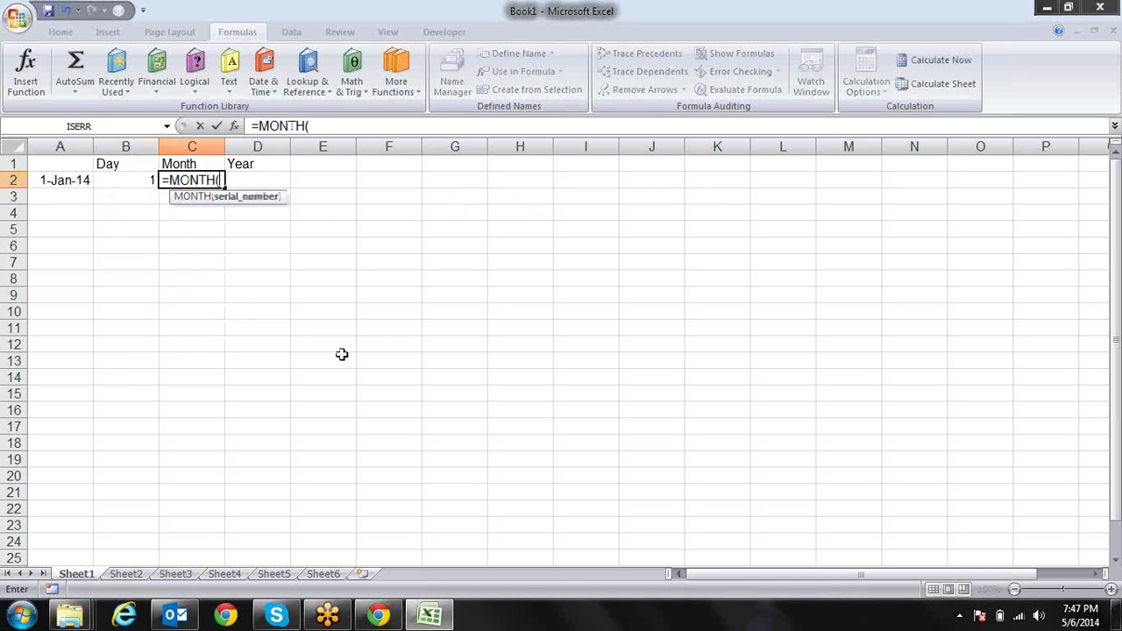
{"action": "type", "text": "A2)"}
{"action": "key", "text": "Return"}
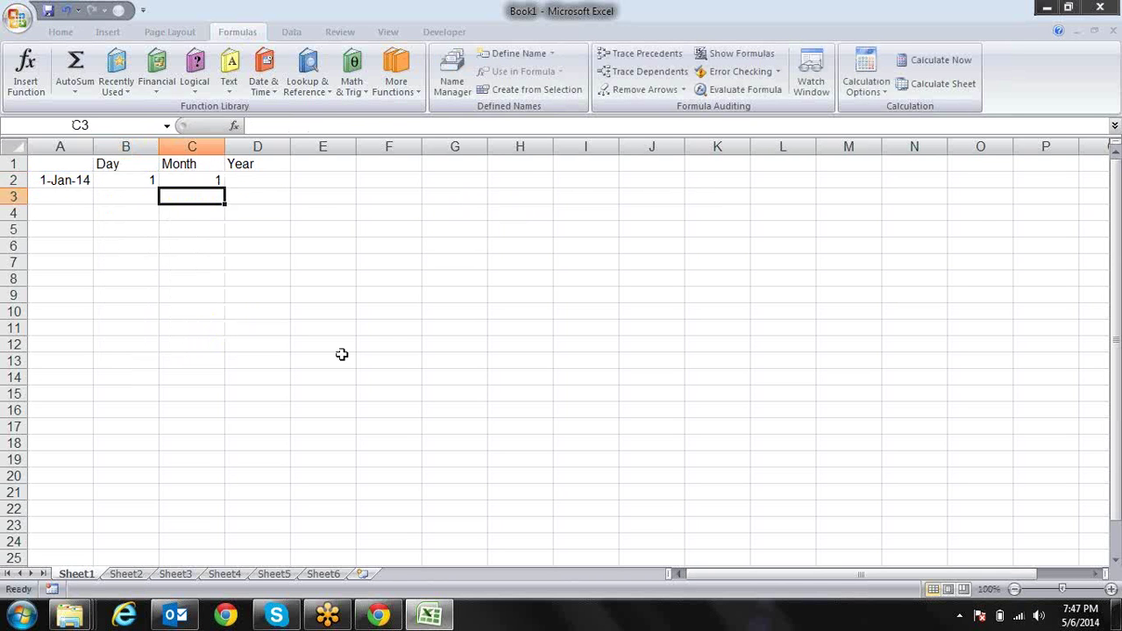
{"action": "key", "text": "Up"}
- Enter =YEAR(A2) in D2 to return 2014
{"action": "key", "text": "Right"}
{"action": "type", "text": "="}
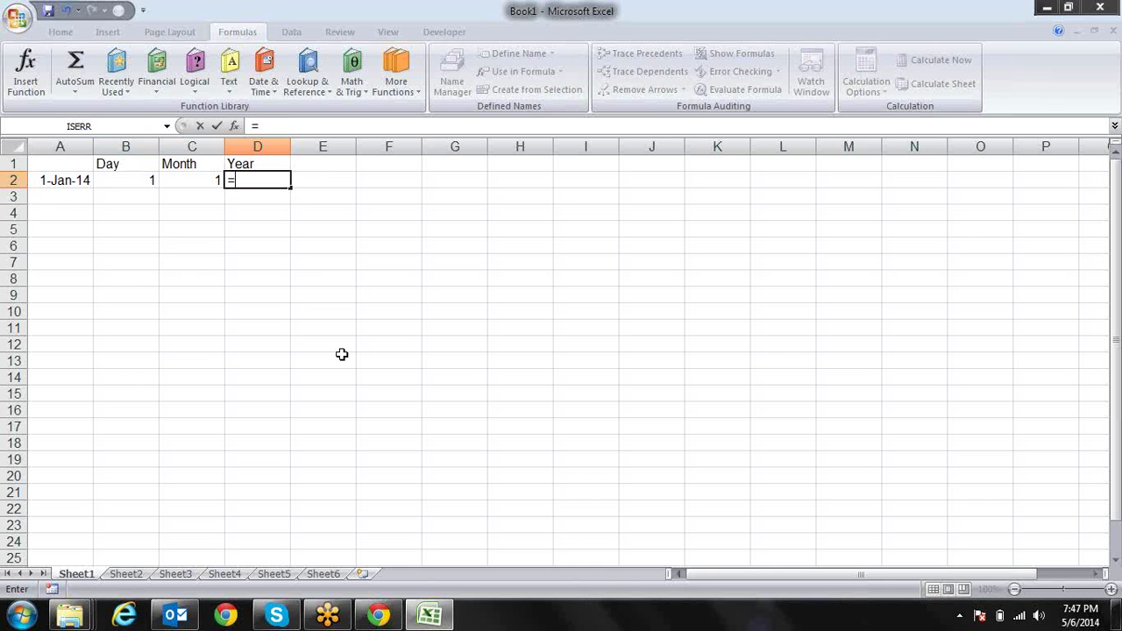
{"action": "type", "text": "yea"}
{"action": "key", "text": "Tab"}
{"action": "key", "text": "Left"}
{"action": "key", "text": "Left"}
{"action": "key", "text": "Left"}
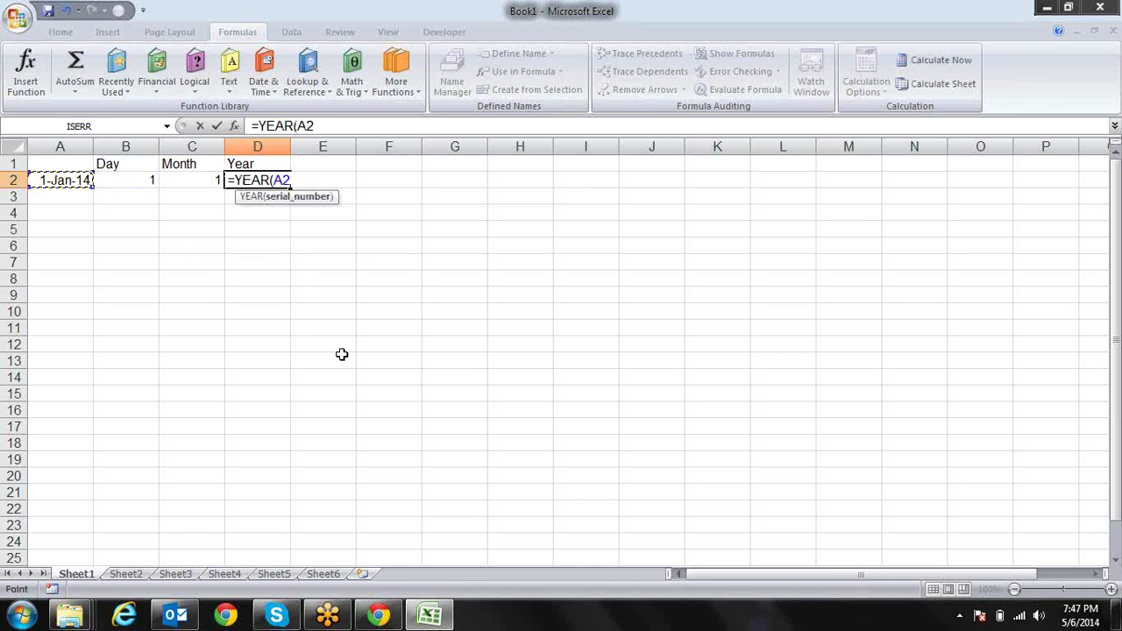
{"action": "type", "text": ")"}
{"action": "key", "text": "Return"}
{"action": "key", "text": "Up"}
{"action": "key", "text": "Up"}
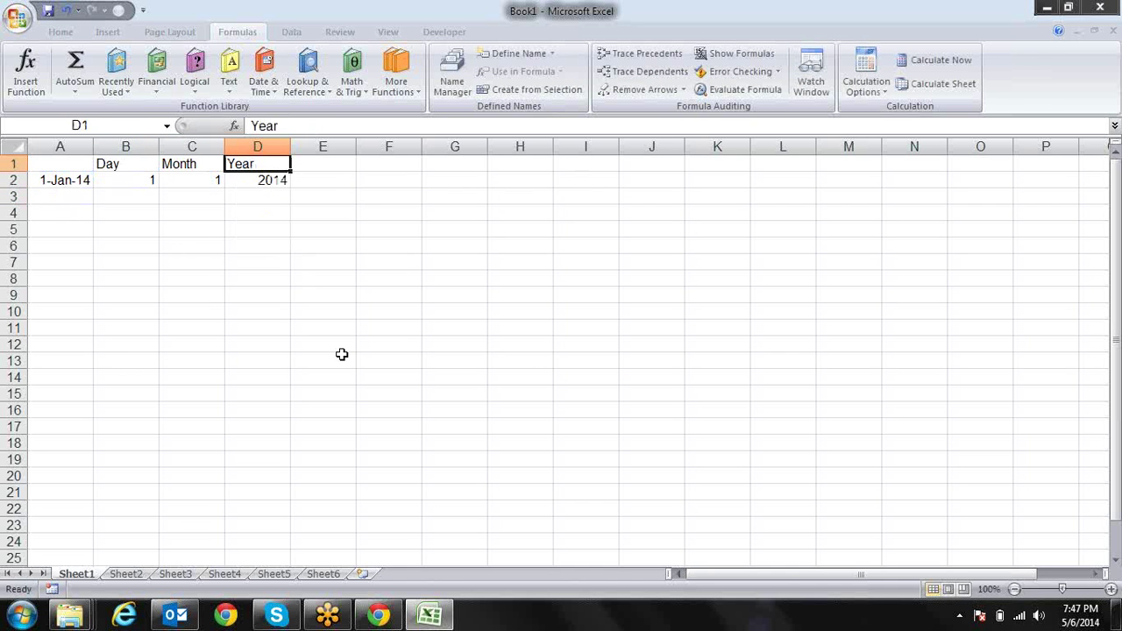
{"action": "key", "text": "Right"}
- Add the heading 'date' in E1, leaving E2 empty
{"action": "type", "text": "date"}
{"action": "key", "text": "Return"}
{"action": "type", "text": "\\"}
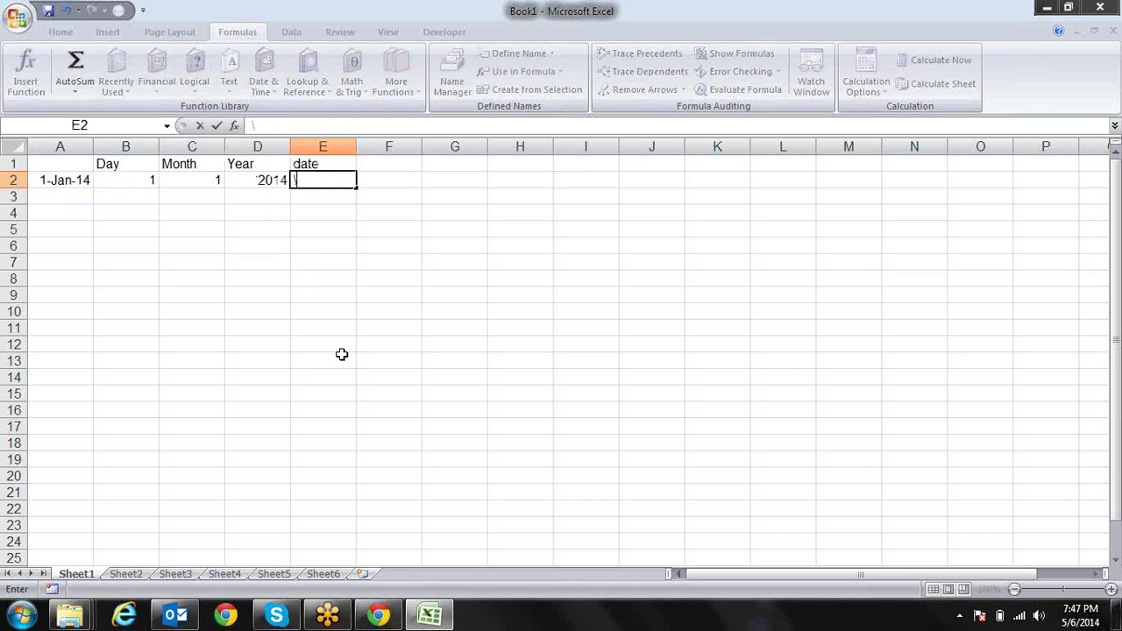
{"action": "key", "text": "BackSpace"}
{"action": "key", "text": "Escape"}
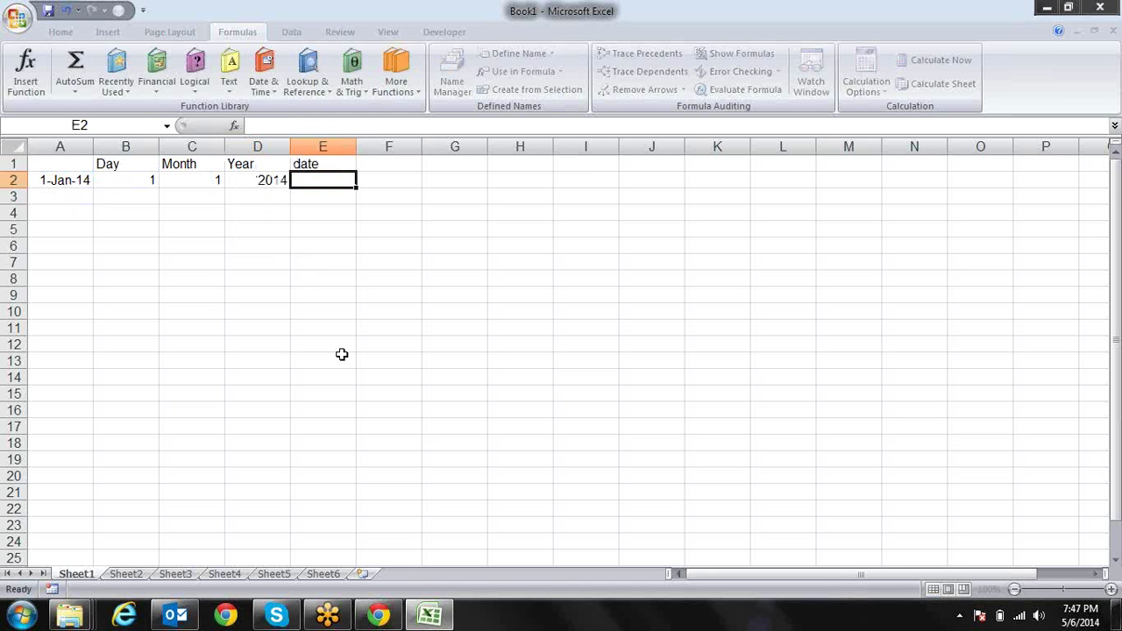
{"action": "key", "text": "ctrl+s"}
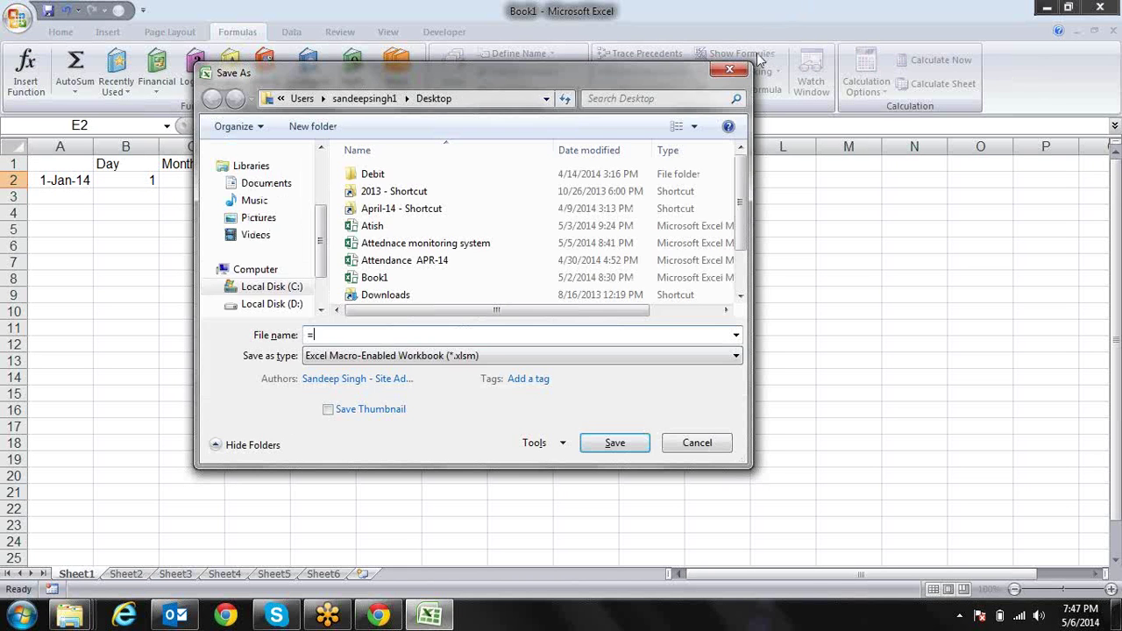
{"action": "key", "text": "Escape"}
- Enter =DATE(D2,C2,B2) in E2 to rebuild the date from Year, Month and Day
{"action": "type", "text": "=da"}
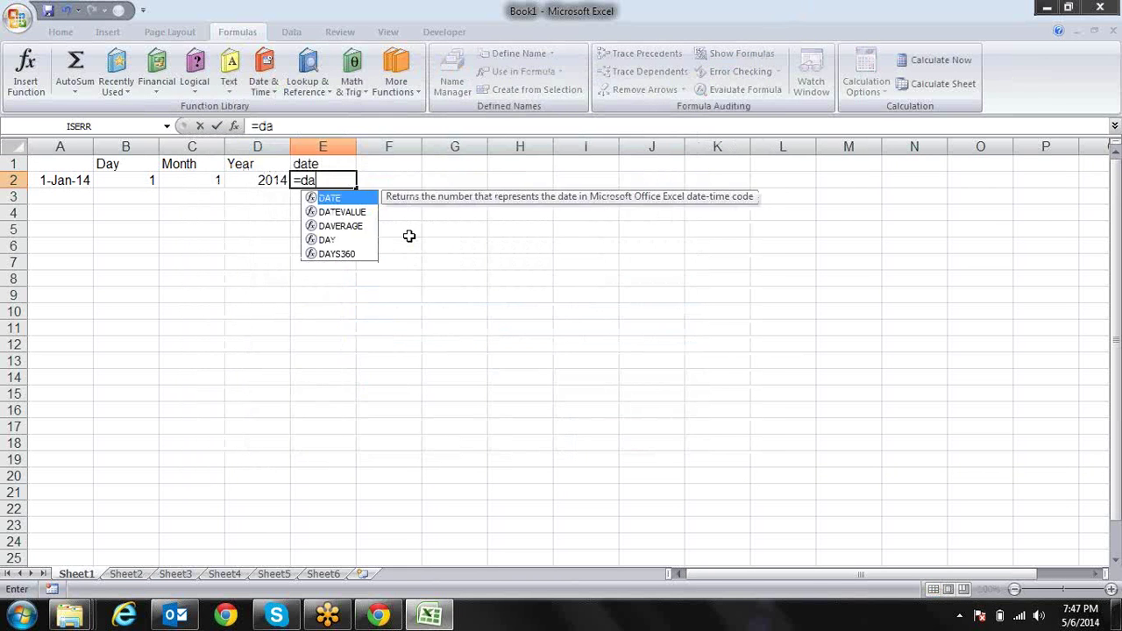
{"action": "type", "text": "t"}
{"action": "key", "text": "Tab"}
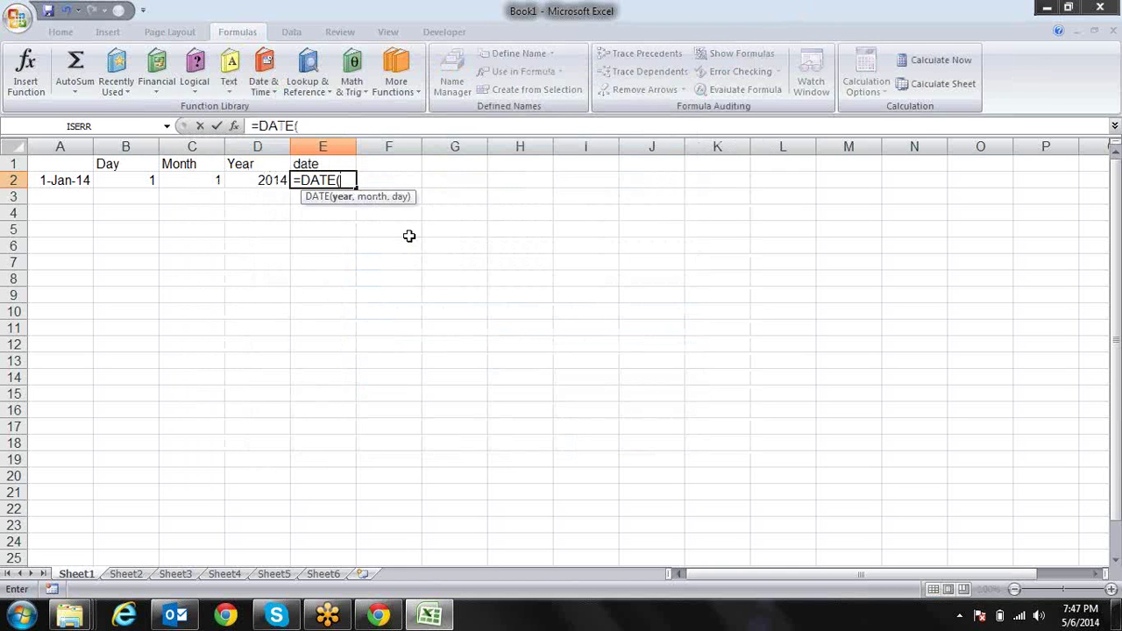
{"action": "key", "text": "Left"}
{"action": "key", "text": "Left"}
{"action": "key", "text": "Left"}
{"action": "key", "text": "Right"}
{"action": "key", "text": "Right"}
{"action": "type", "text": ","}
{"action": "left_click", "coordinate": [213, 180]}
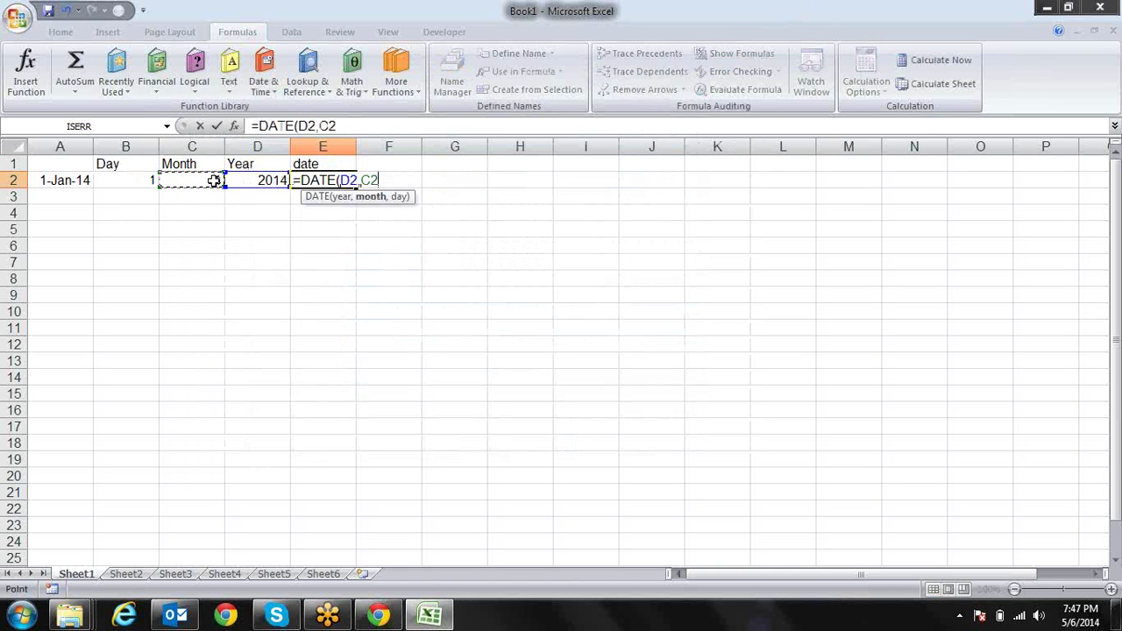
{"action": "type", "text": ","}
{"action": "left_click", "coordinate": [140, 180]}
{"action": "type", "text": ")"}
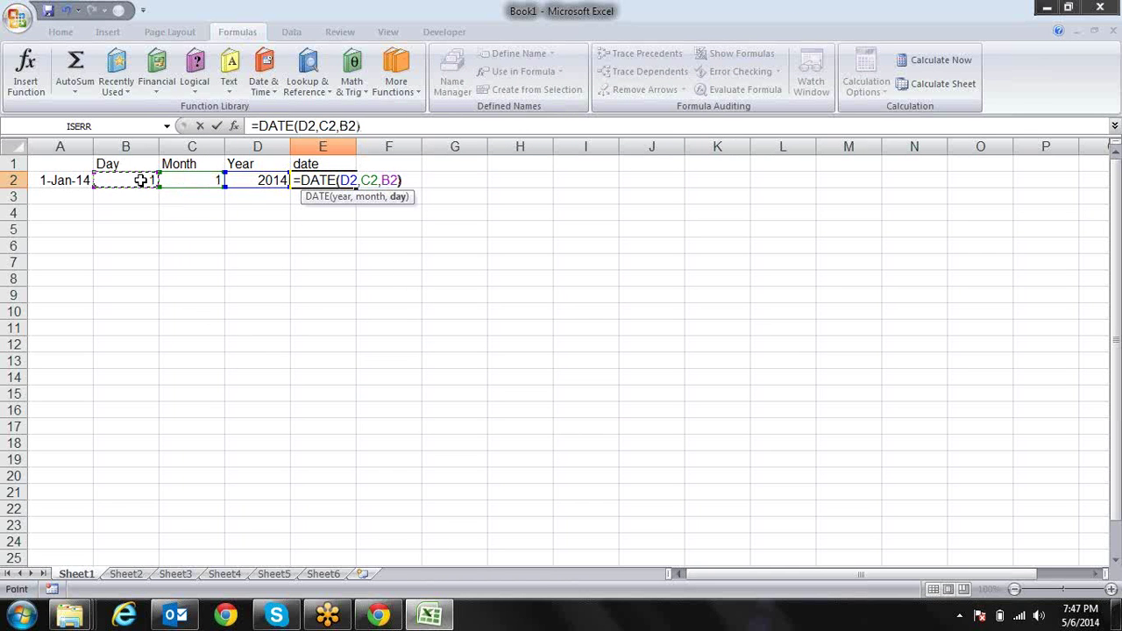
{"action": "key", "text": "Return"}
- Format E2 as a date so it shows 1-Jan-14
{"action": "key", "text": "Up"}
{"action": "key", "text": "ctrl+shift+3"}
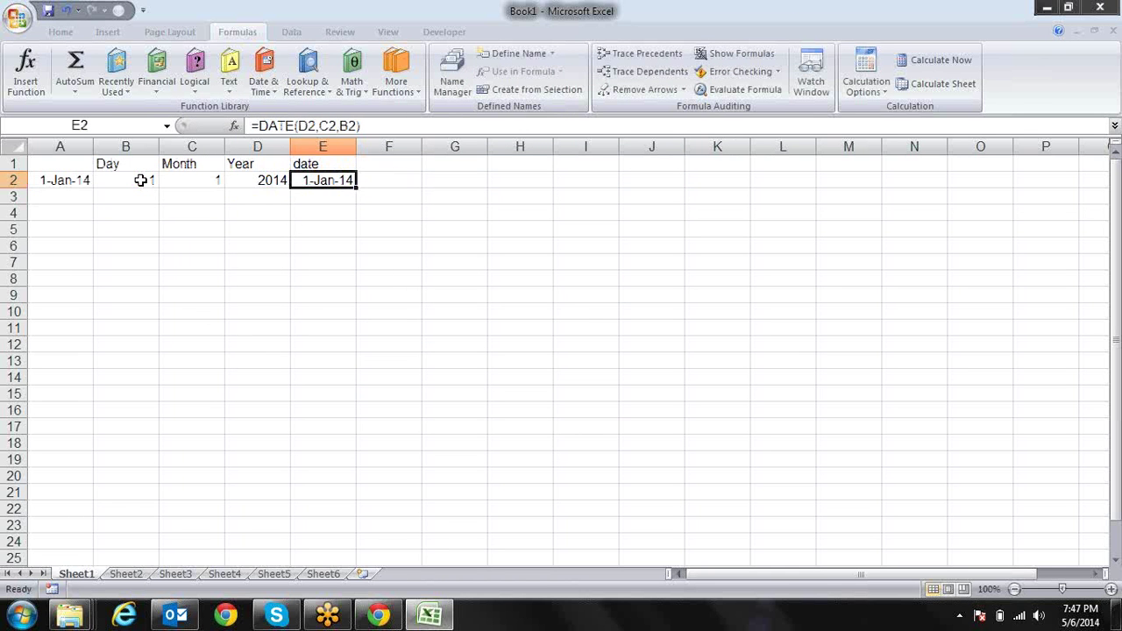
{"action": "key", "text": "Right"}
{"action": "key", "text": "Right"}
{"action": "key", "text": "Left"}
{"action": "key", "text": "Left"}
{"action": "key", "text": "Left"}
{"action": "key", "text": "Left"}
{"action": "key", "text": "Left"}
- Enter 12 in F2 and =E2+F2 in G2, giving 13-Jan-14
{"action": "key", "text": "Right"}
{"action": "key", "text": "Right"}
{"action": "key", "text": "Right"}
{"action": "key", "text": "Right"}
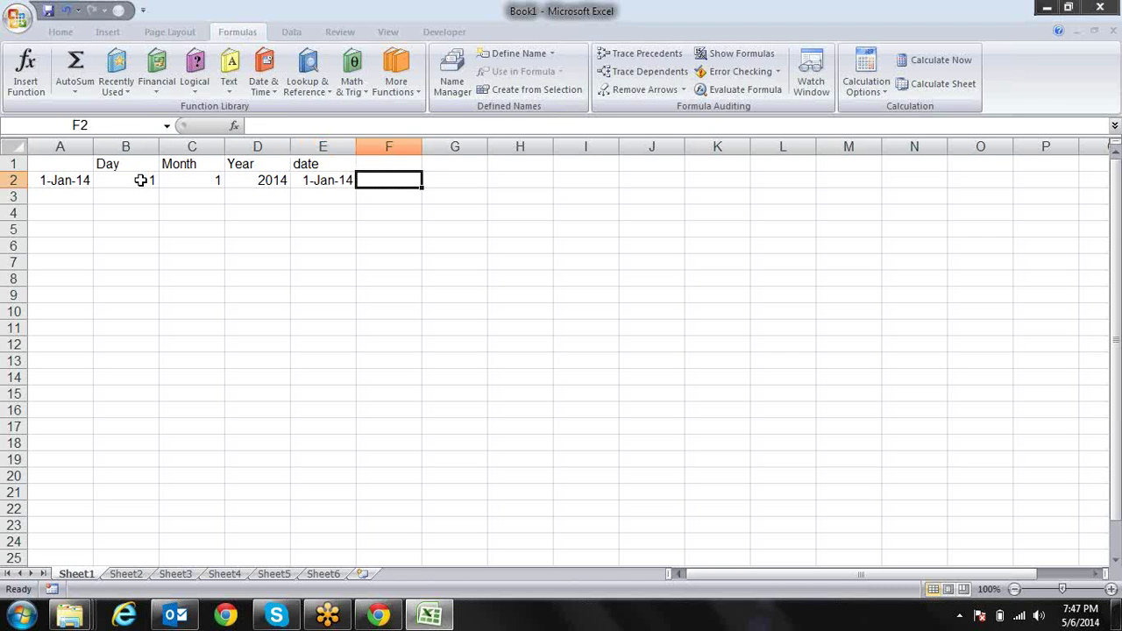
{"action": "type", "text": "12"}
{"action": "key", "text": "Tab"}
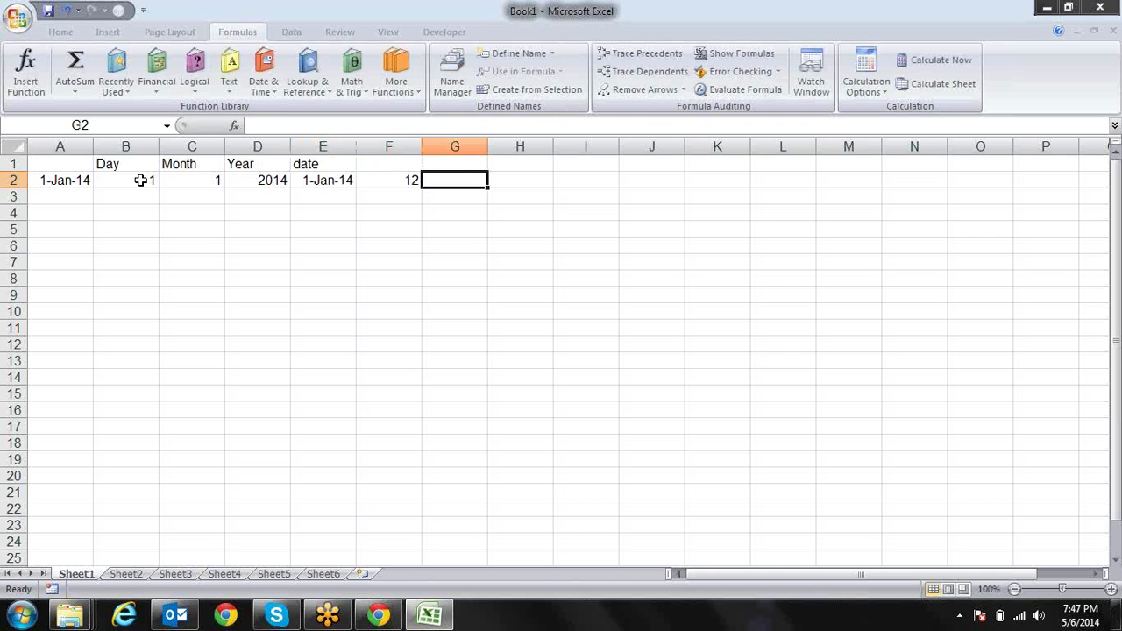
{"action": "type", "text": "="}
{"action": "key", "text": "Left"}
{"action": "key", "text": "Left"}
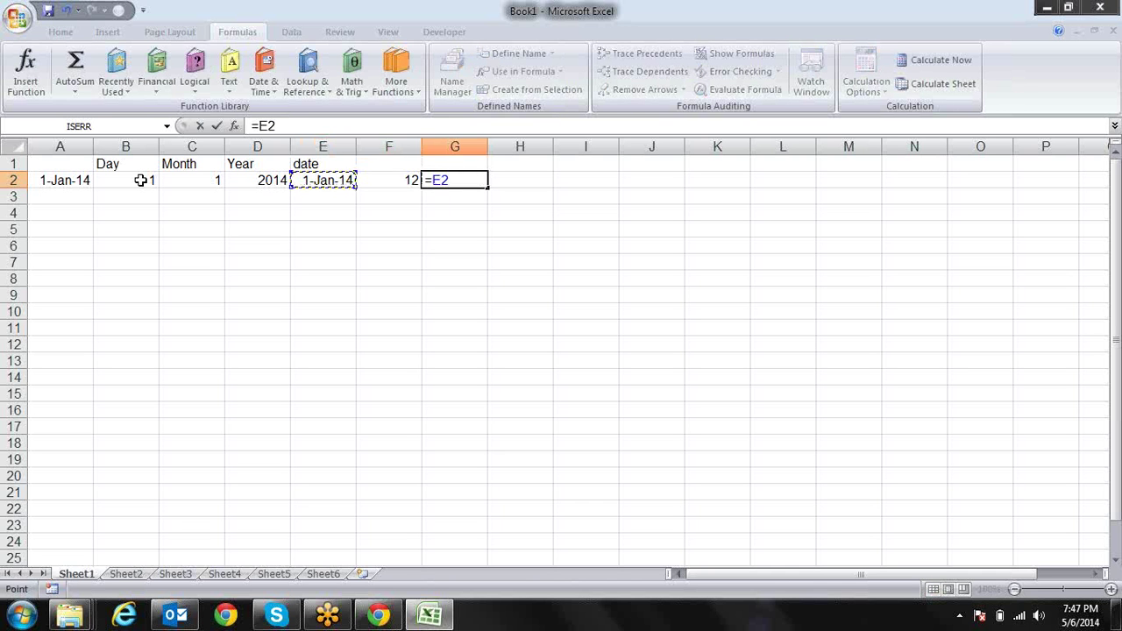
{"action": "type", "text": "+"}
{"action": "key", "text": "Left"}
{"action": "key", "text": "Return"}
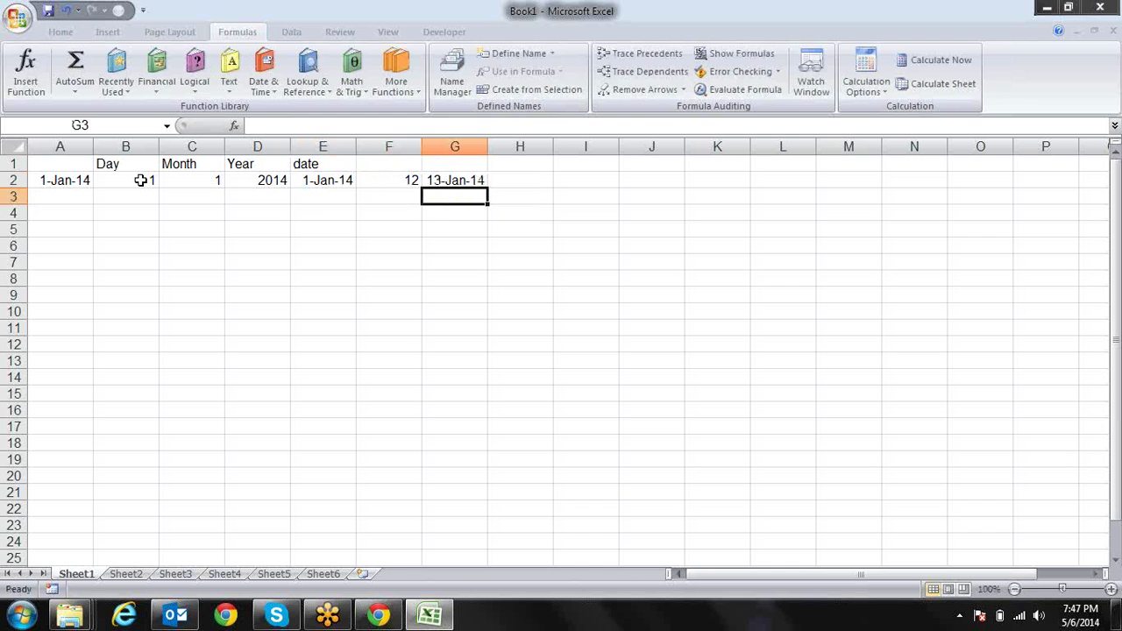
- Copy the DATE formula in E2
{"action": "key", "text": "Up"}
{"action": "key", "text": "Left"}
{"action": "key", "text": "Left"}
{"action": "key", "text": "ctrl+c"}
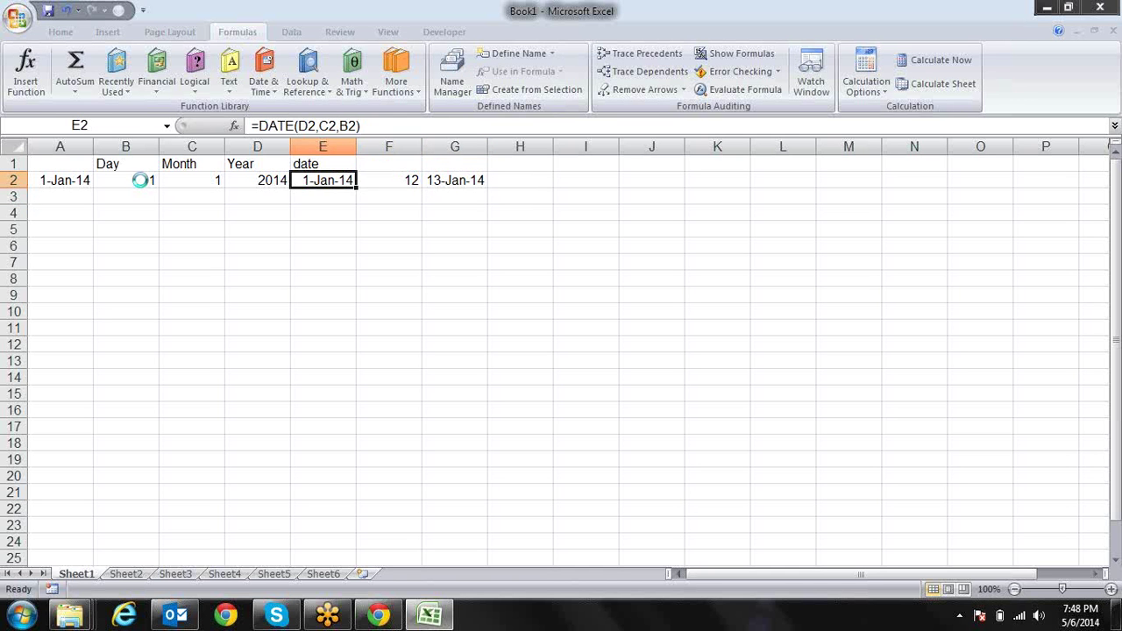
{"action": "key", "text": "Right"}
{"action": "key", "text": "Right"}
{"action": "key", "text": "Right"}
{"action": "key", "text": "Right"}
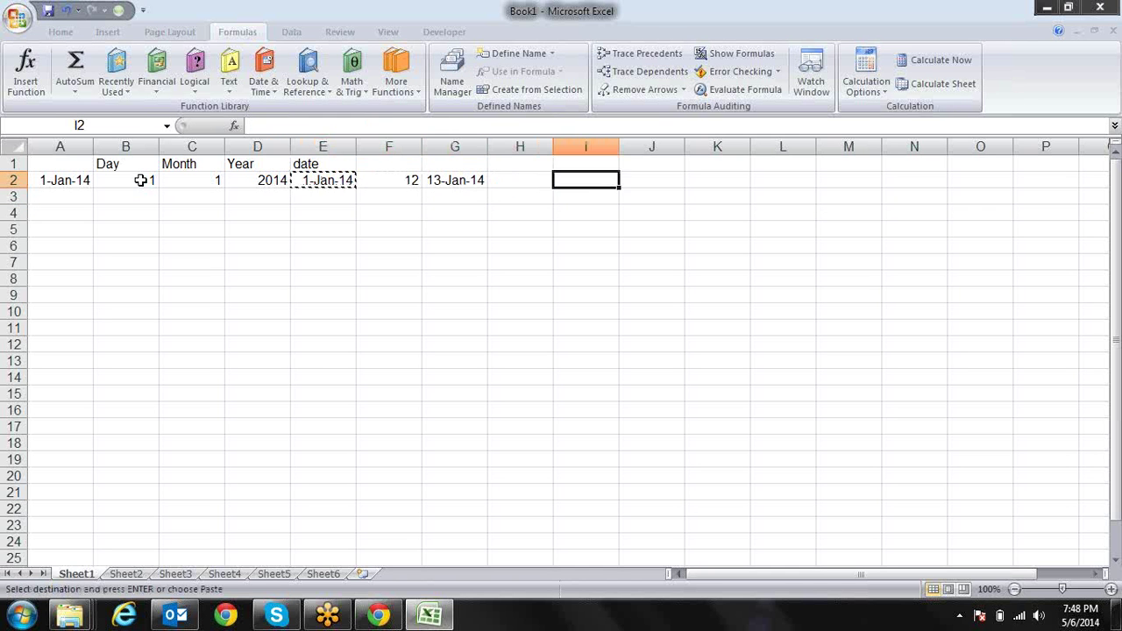
{"action": "key", "text": "alt+e"}
{"action": "key", "text": "s"}
{"action": "key", "text": "v"}
{"action": "key", "text": "Return"}
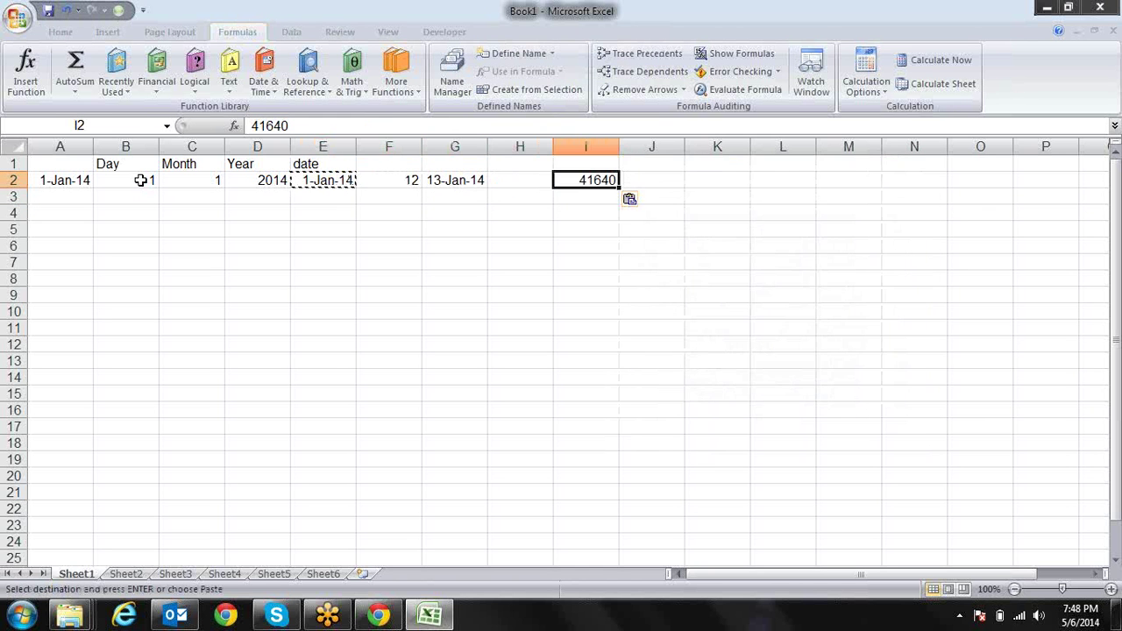
{"action": "key", "text": "Escape"}
{"action": "key", "text": "Right"}
{"action": "type", "text": "="}
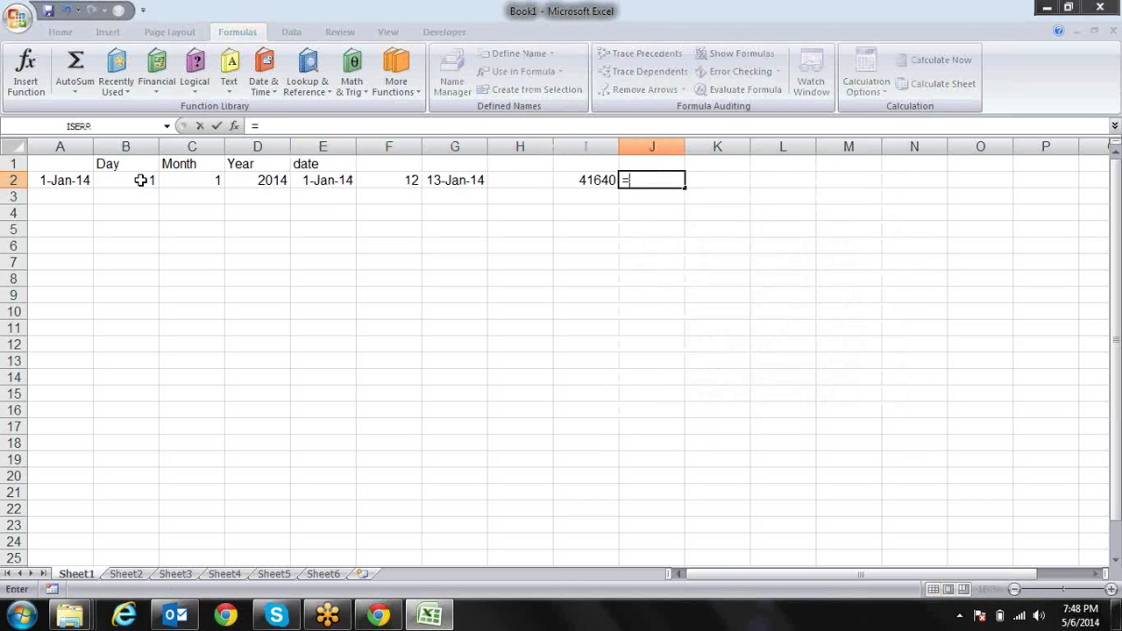
{"action": "key", "text": "Left"}
{"action": "type", "text": "+12"}
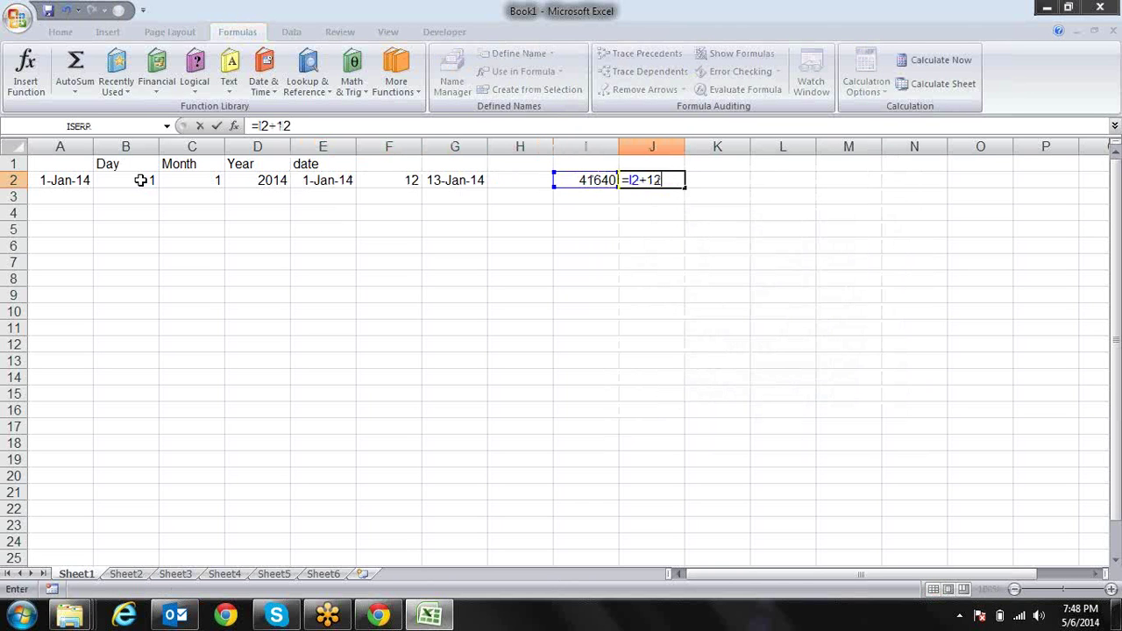
{"action": "key", "text": "Return"}
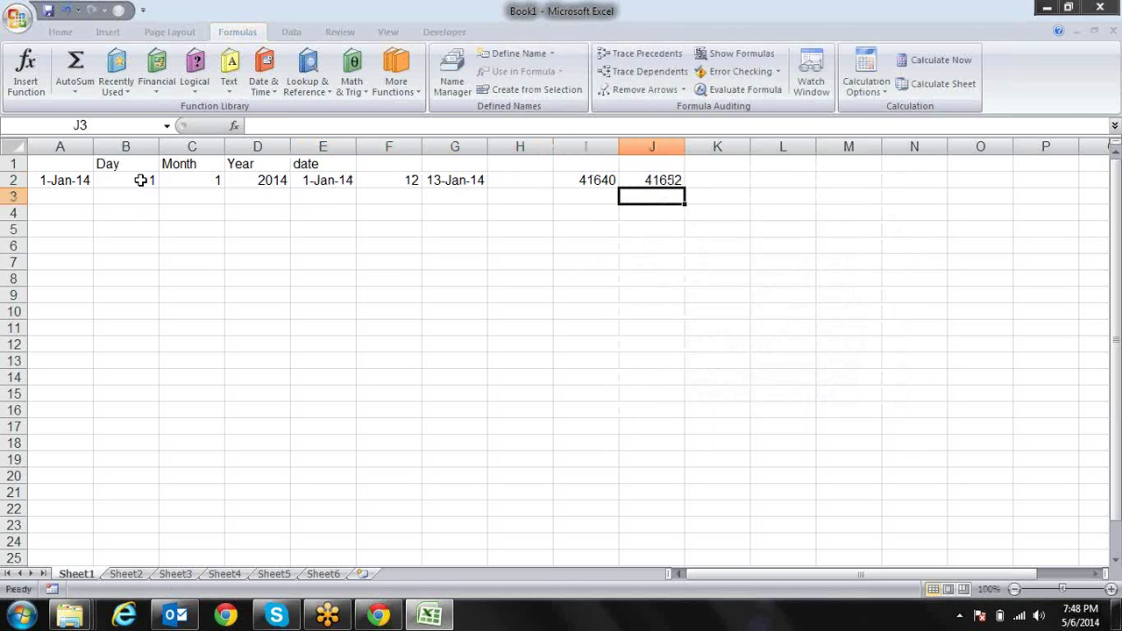
{"action": "key", "text": "Up"}
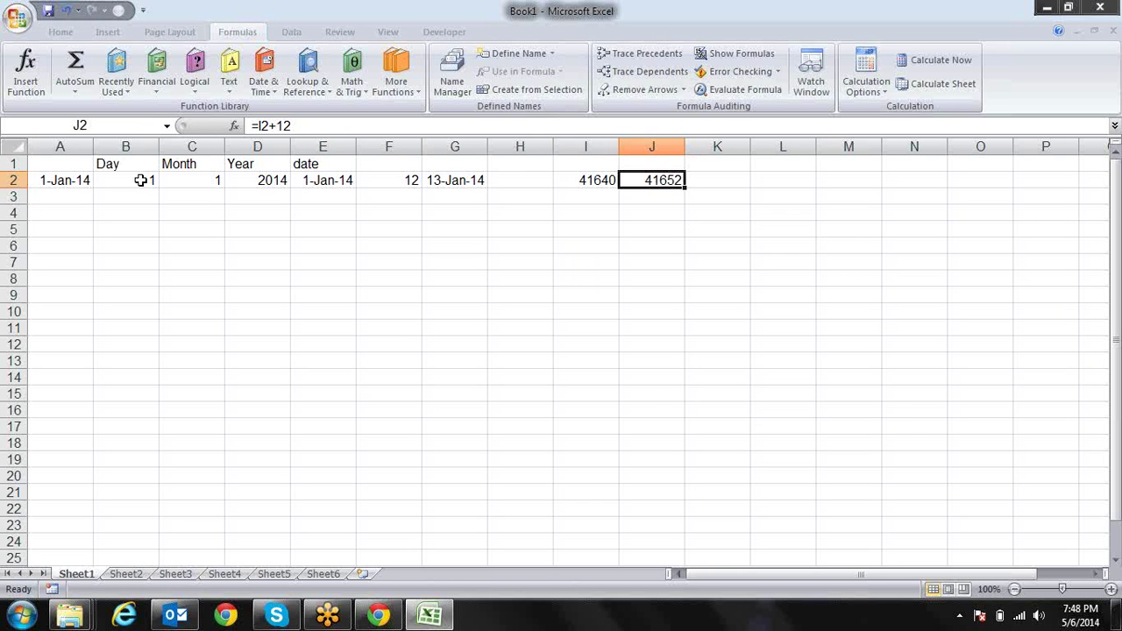
{"action": "key", "text": "ctrl+shift+3"}
{"action": "key", "text": "Left"}
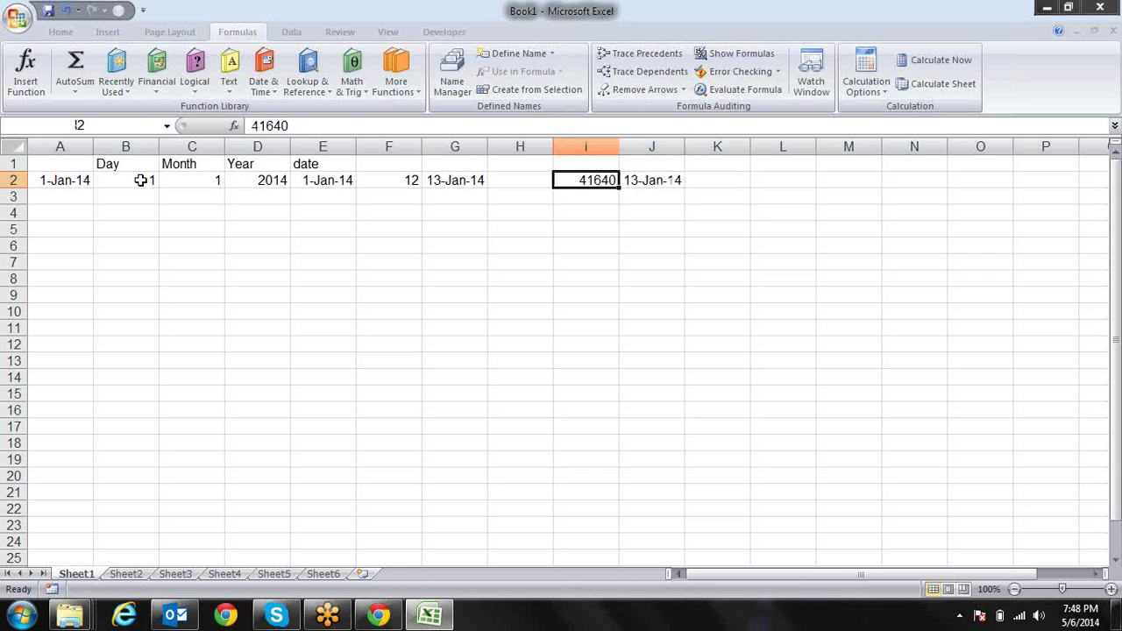
{"action": "key", "text": "shift+Right"}
{"action": "key", "text": "Delete"}
{"action": "key", "text": "Left"}
{"action": "key", "text": "Left"}
{"action": "key", "text": "Left"}
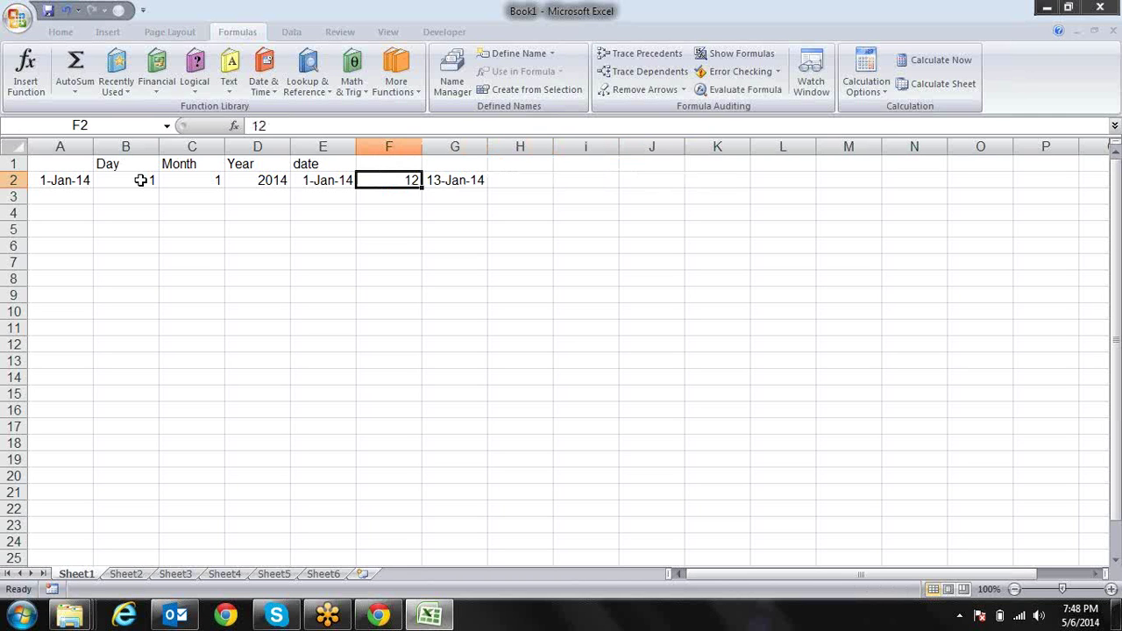
- Clear the 12 and 13-Jan-14 values from F2:G2
{"action": "key", "text": "shift+Right"}
{"action": "key", "text": "Delete"}
{"action": "key", "text": "Left"}
{"action": "key", "text": "Left"}
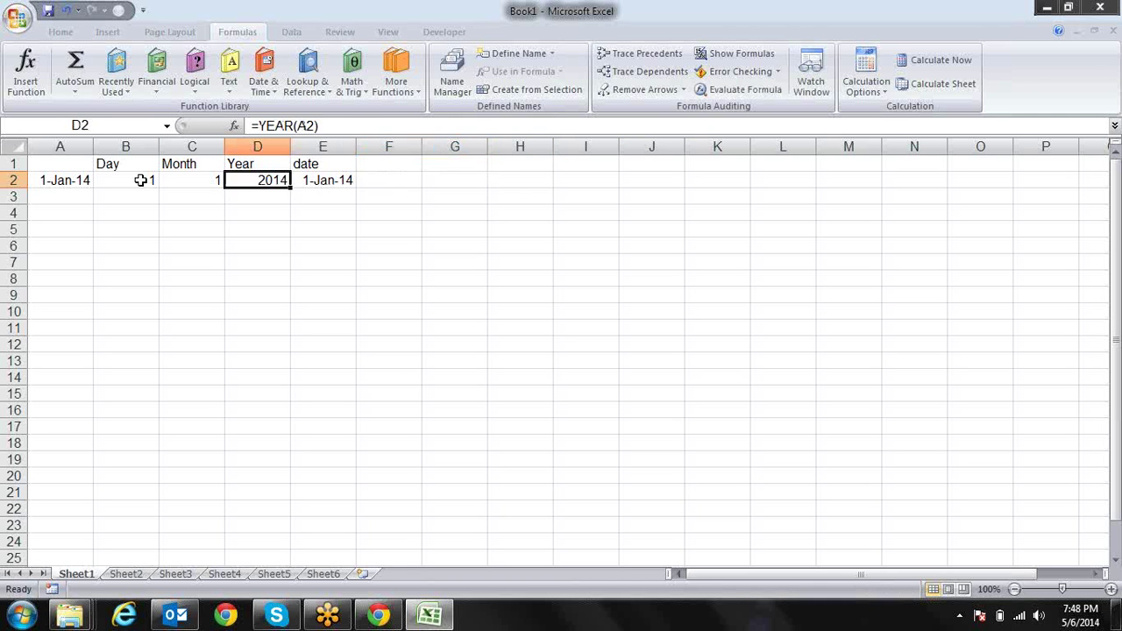
{"action": "key", "text": "Right"}
{"action": "key", "text": "Right"}
{"action": "key", "text": "Left"}
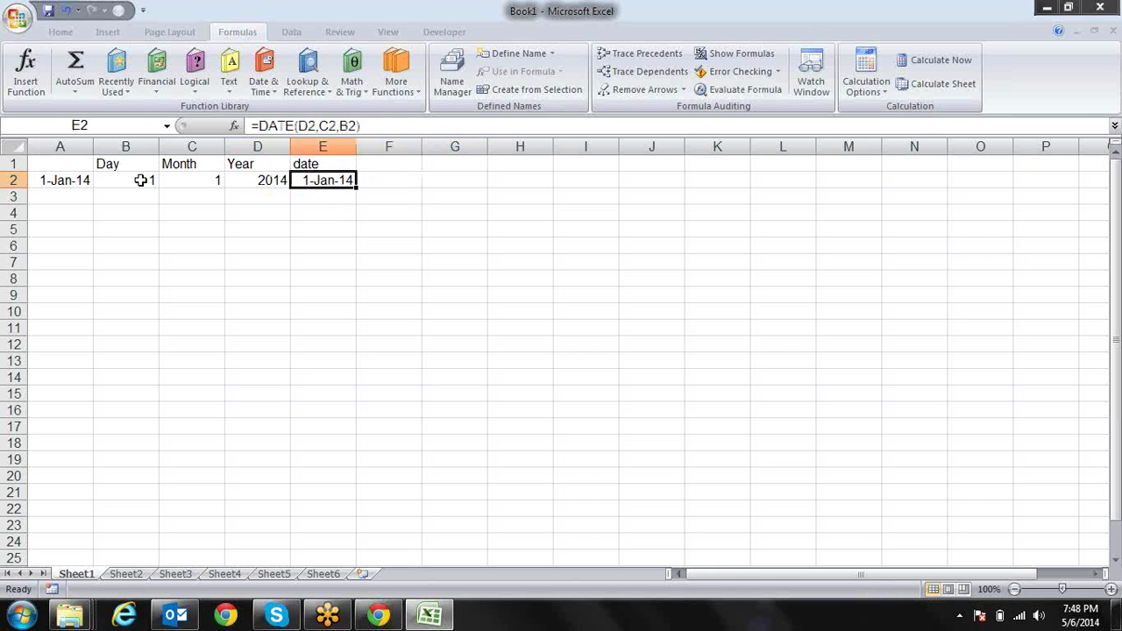
{"action": "key", "text": "Right"}
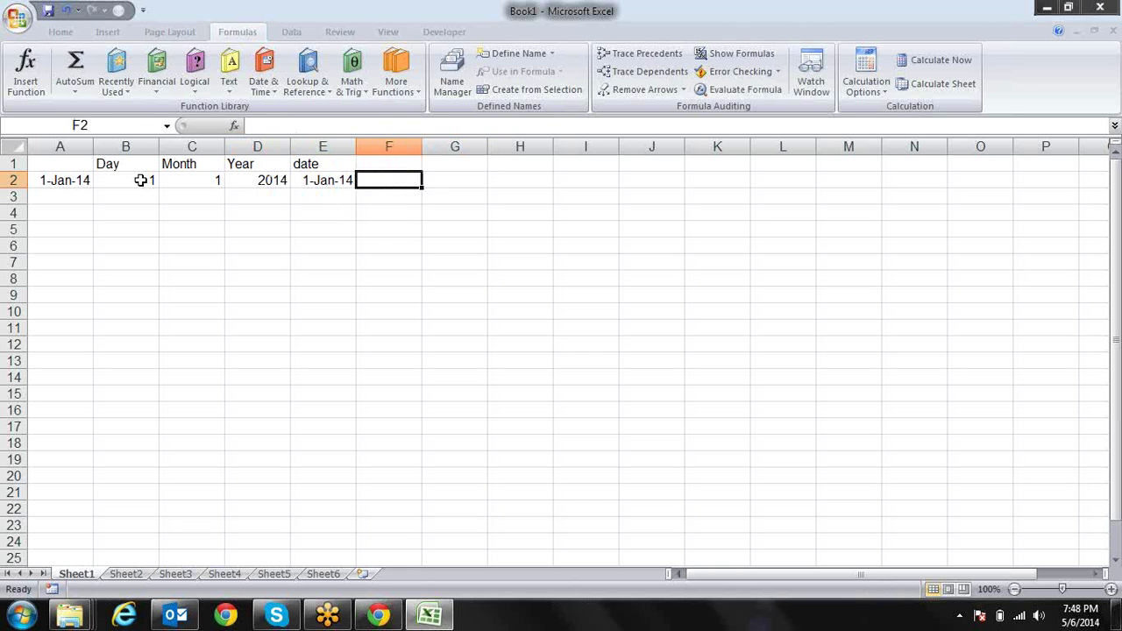
- Head F1 'edate' and enter =EDATE(E2,3) in F2, formatted as a date
{"action": "key", "text": "Up"}
{"action": "type", "text": "ed"}
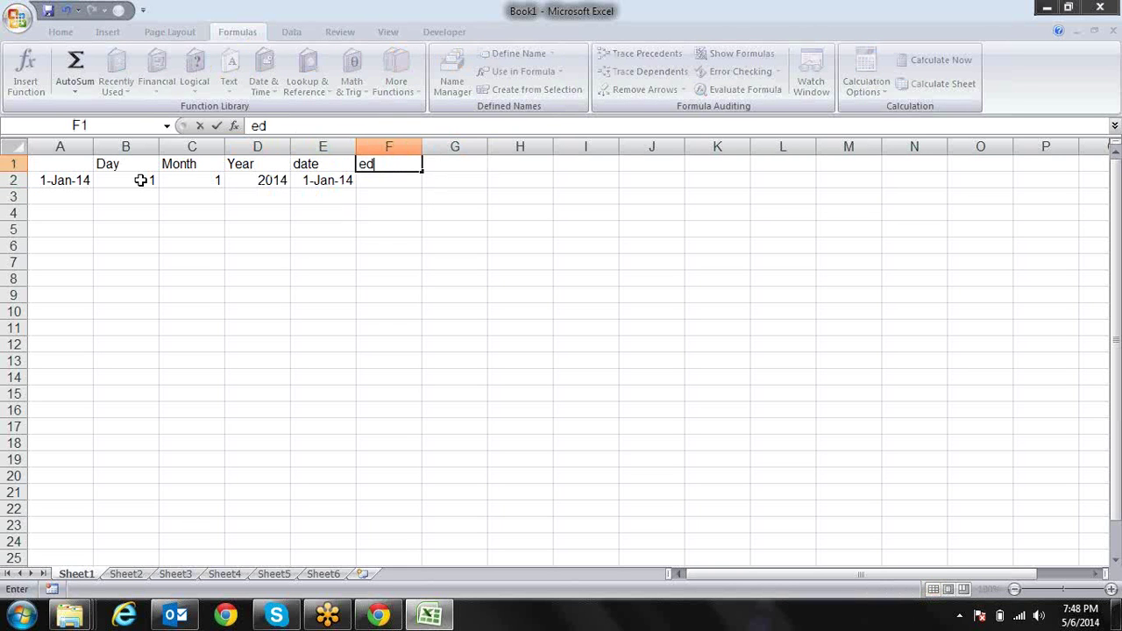
{"action": "type", "text": "ate"}
{"action": "key", "text": "Return"}
{"action": "type", "text": "="}
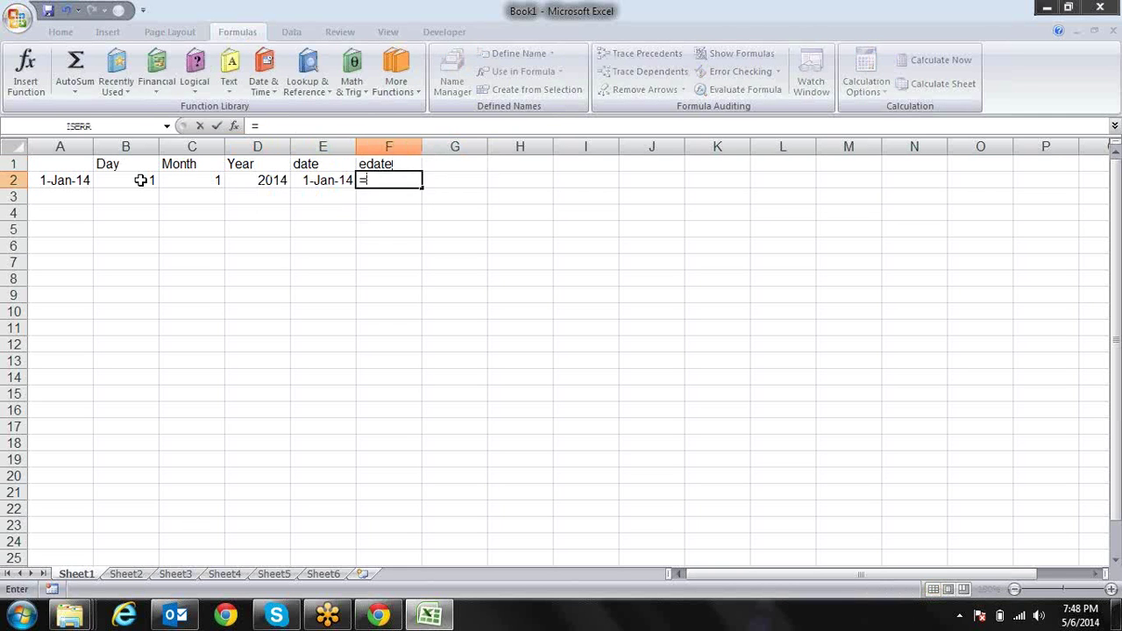
{"action": "type", "text": "ed"}
{"action": "key", "text": "Tab"}
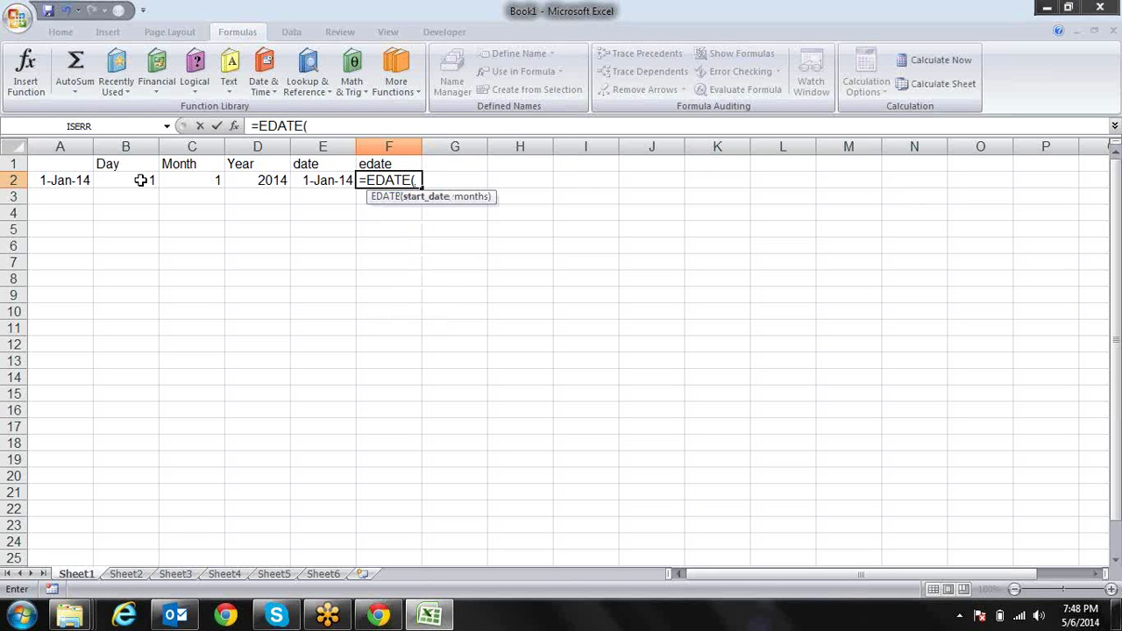
{"action": "key", "text": "Left"}
{"action": "type", "text": ","}
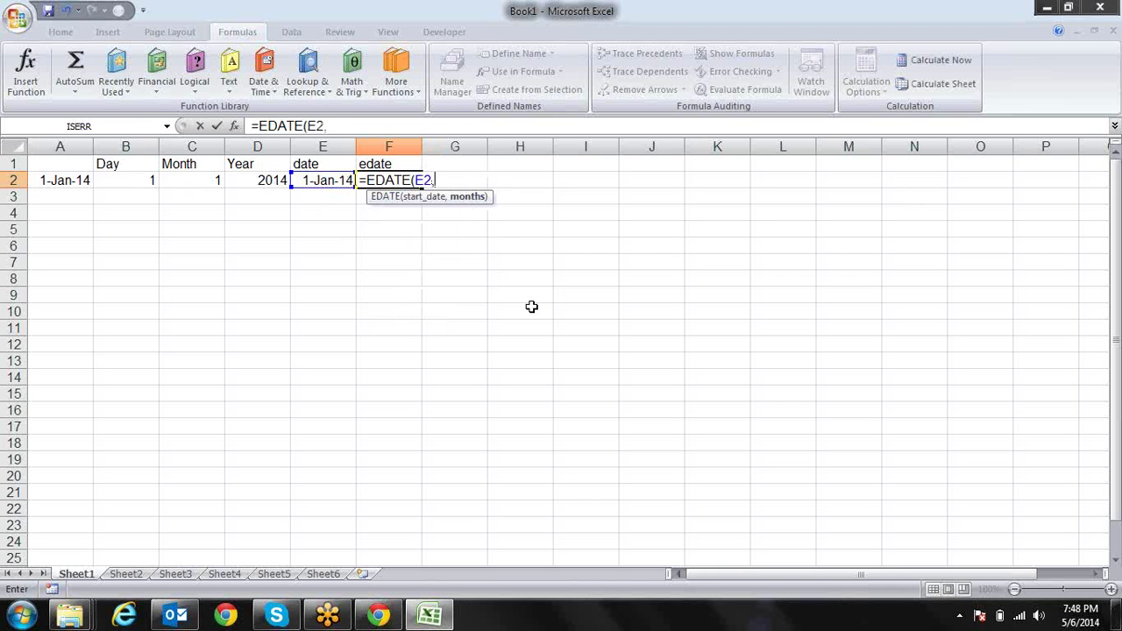
{"action": "type", "text": "3"}
{"action": "type", "text": ")"}
{"action": "key", "text": "Return"}
{"action": "key", "text": "Up"}
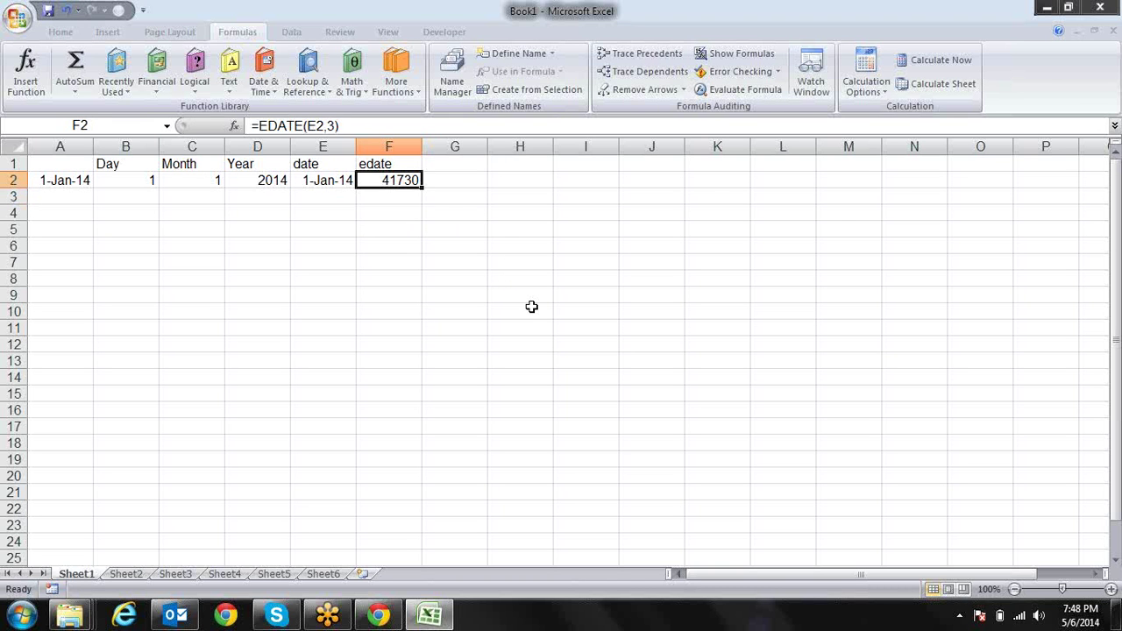
{"action": "key", "text": "ctrl+shift+3"}
- Change the EDATE months argument to 3*12
{"action": "key", "text": "F2"}
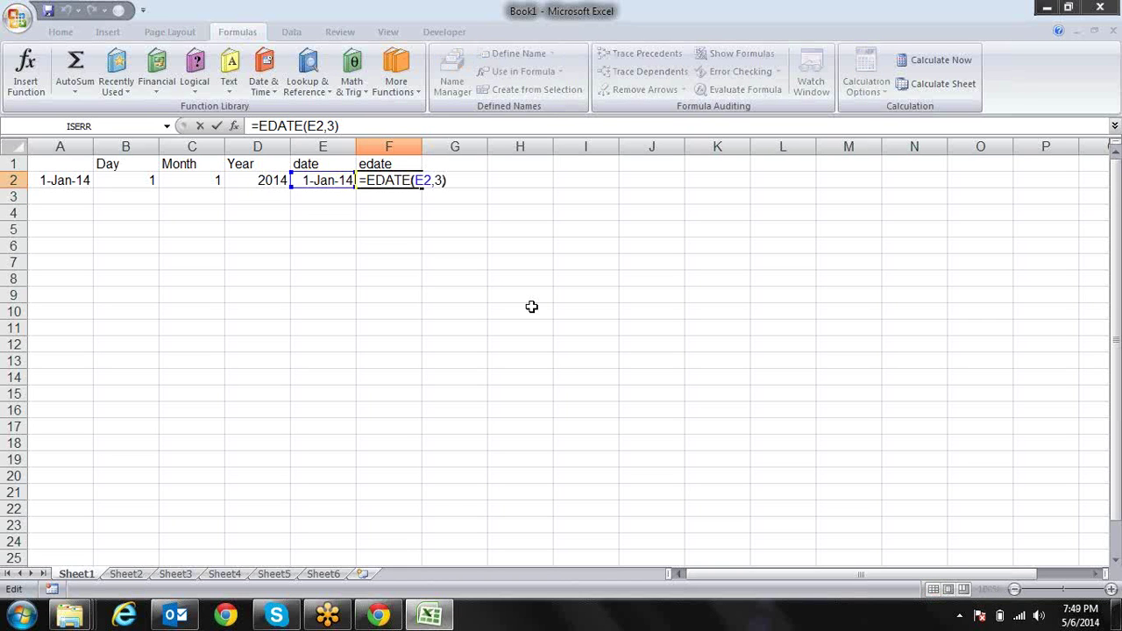
{"action": "key", "text": "Left"}
{"action": "type", "text": "*12"}
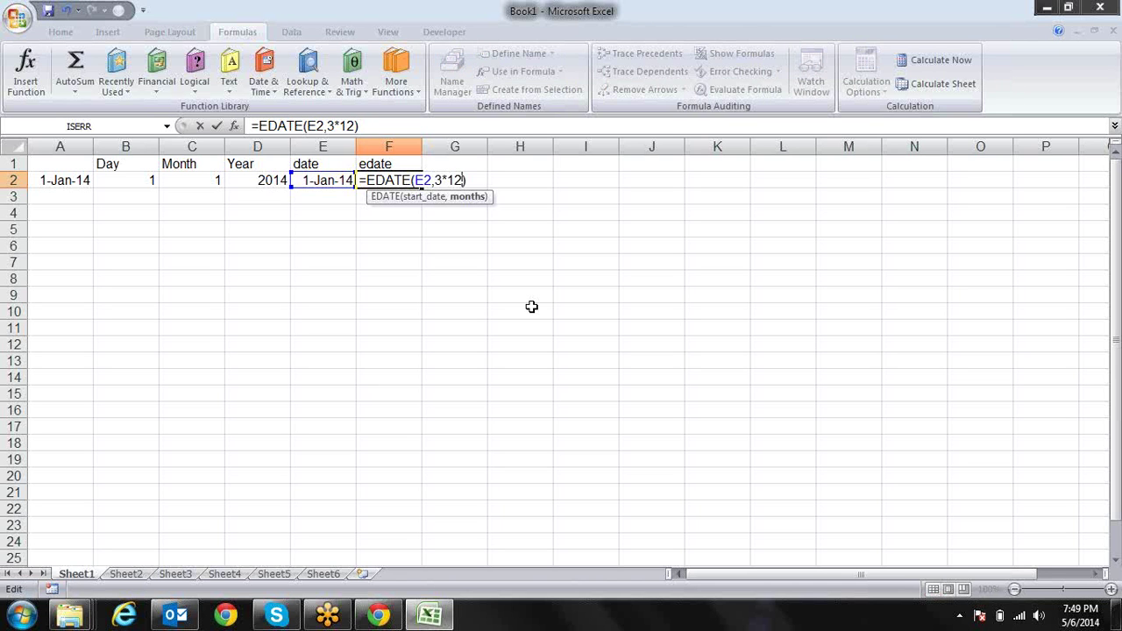
{"action": "key", "text": "Return"}
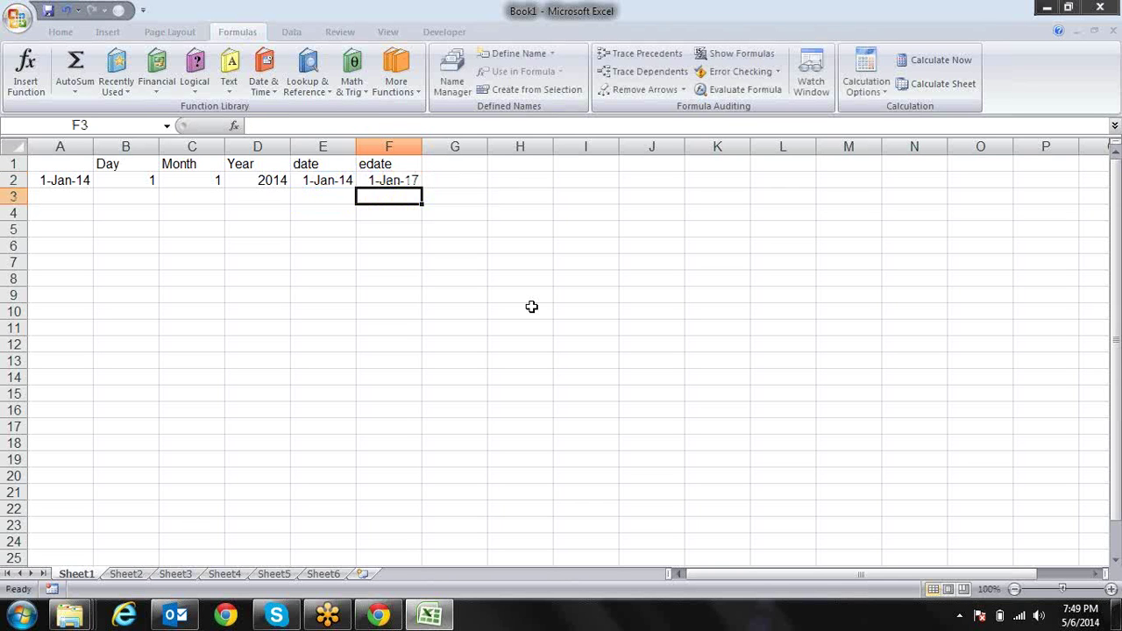
{"action": "key", "text": "Up"}
- Revert the months argument to 3 so F2 shows 1-Apr-14
{"action": "key", "text": "F2"}
{"action": "key", "text": "BackSpace"}
{"action": "key", "text": "BackSpace"}
{"action": "key", "text": "BackSpace"}
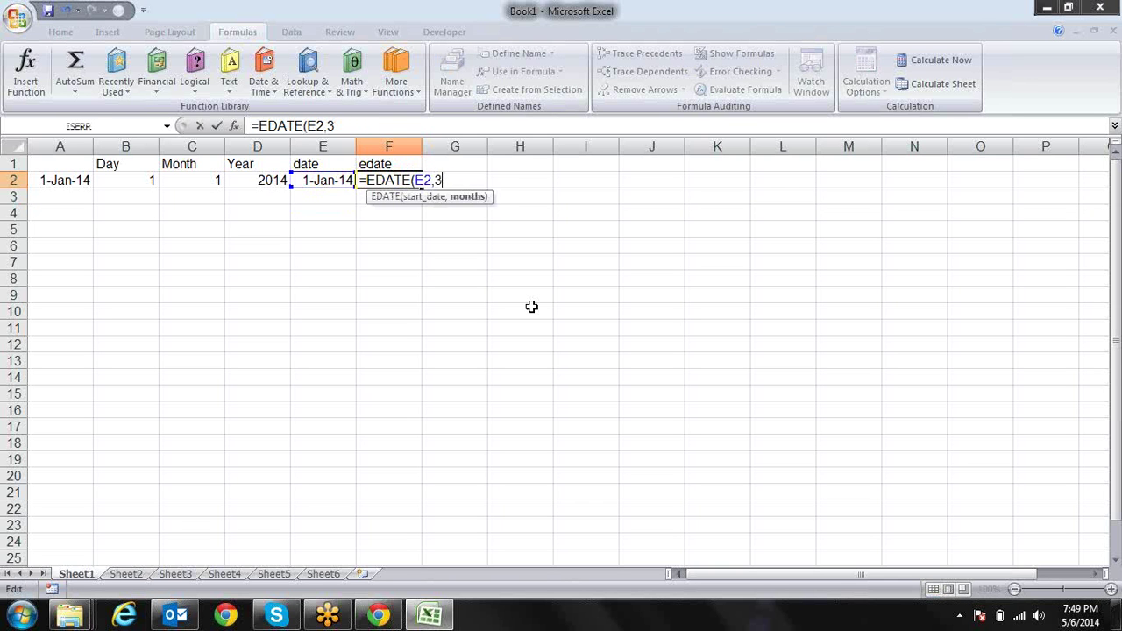
{"action": "type", "text": ")"}
{"action": "key", "text": "Return"}
{"action": "key", "text": "Up"}
{"action": "key", "text": "Right"}
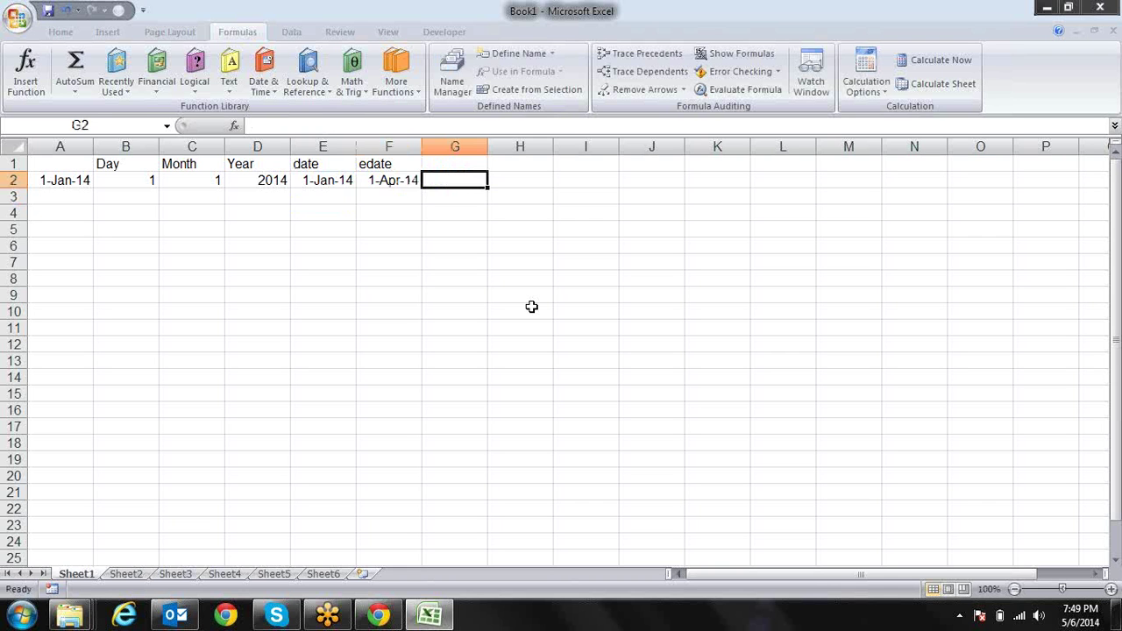
- Edit E2's DATE formula to add 3 to the year argument
{"action": "key", "text": "Left"}
{"action": "key", "text": "Left"}
{"action": "key", "text": "Left"}
{"action": "key", "text": "Left"}
{"action": "key", "text": "Left"}
{"action": "key", "text": "Right"}
{"action": "key", "text": "Right"}
{"action": "key", "text": "Right"}
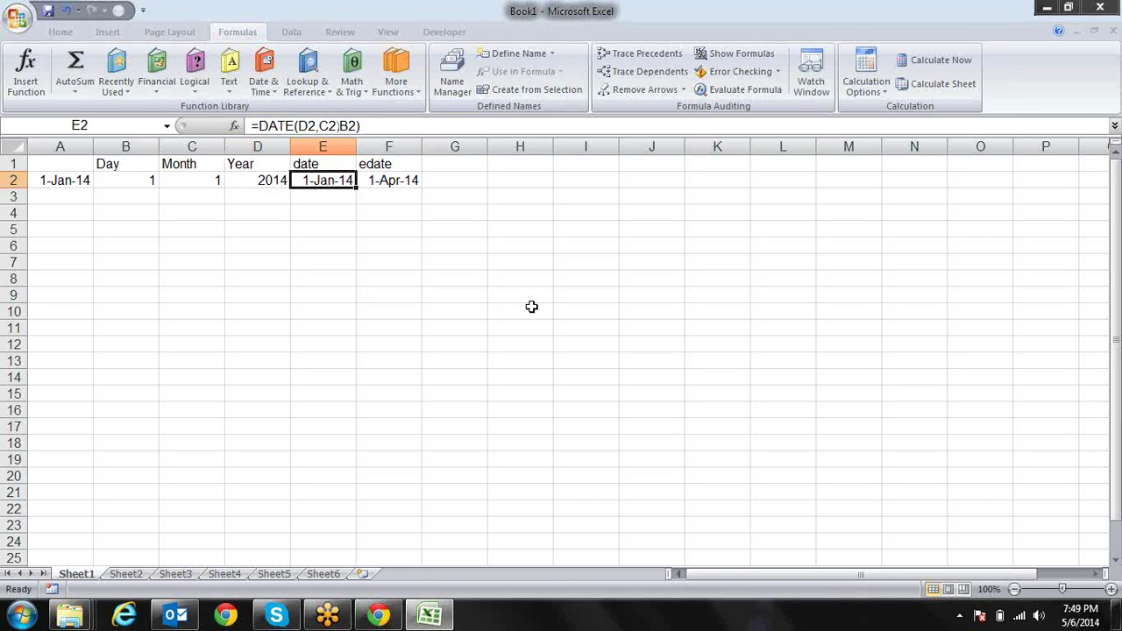
{"action": "key", "text": "Left"}
{"action": "key", "text": "Right"}
{"action": "key", "text": "F2"}
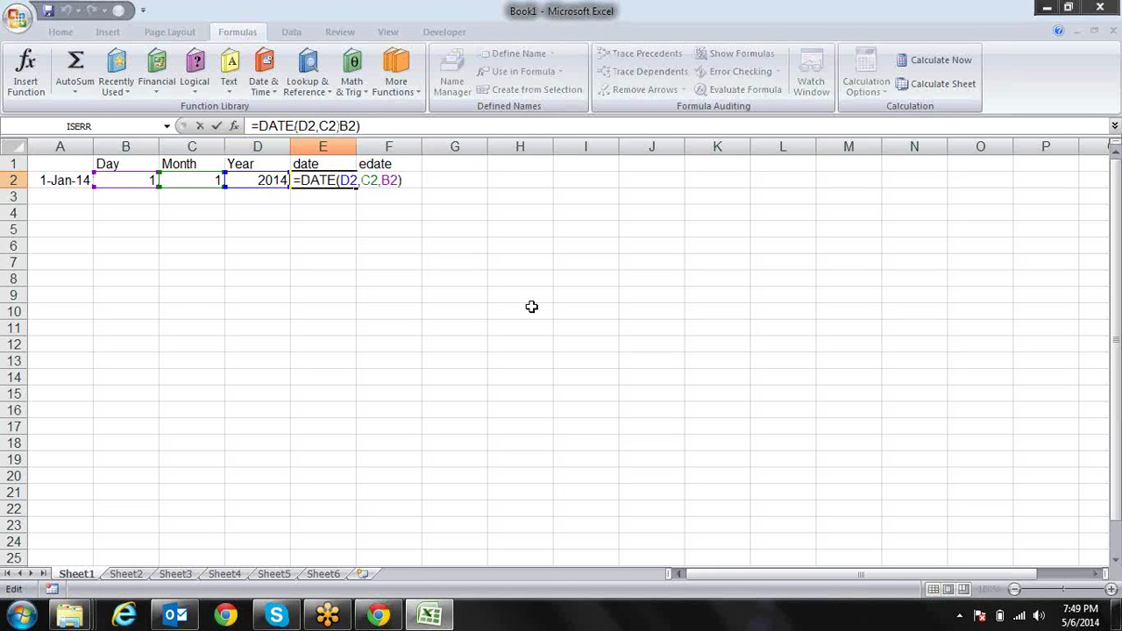
{"action": "key", "text": "Left"}
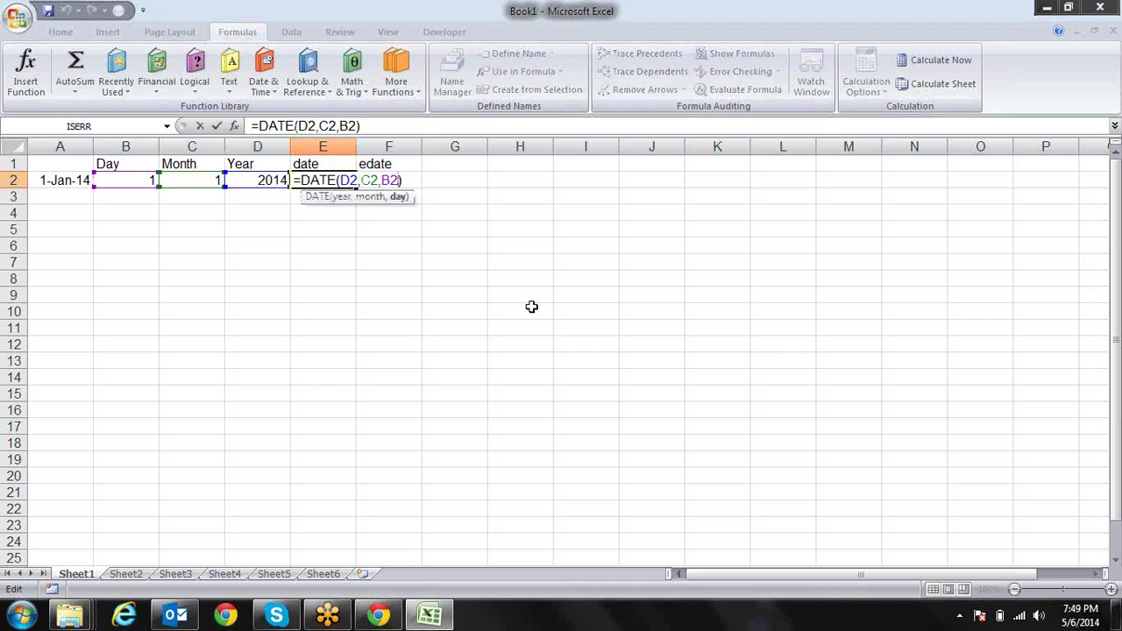
{"action": "key", "text": "Left"}
{"action": "key", "text": "Left"}
{"action": "key", "text": "Left"}
{"action": "key", "text": "Left"}
{"action": "key", "text": "Left"}
{"action": "key", "text": "Left"}
{"action": "type", "text": "+1"}
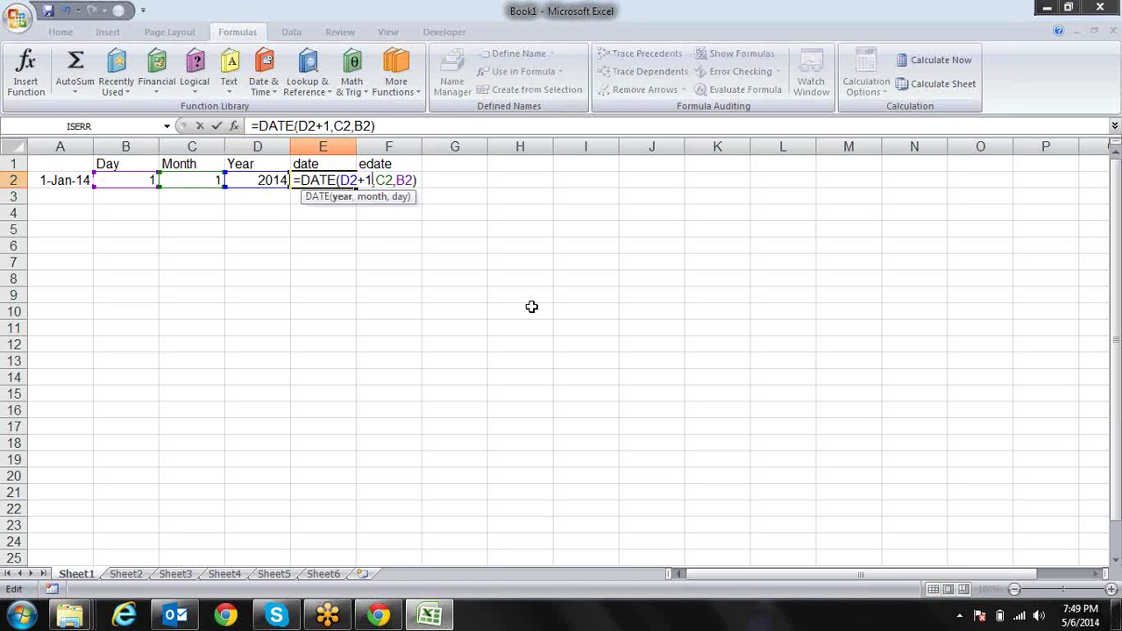
{"action": "key", "text": "BackSpace"}
{"action": "type", "text": "3"}
{"action": "key", "text": "Return"}
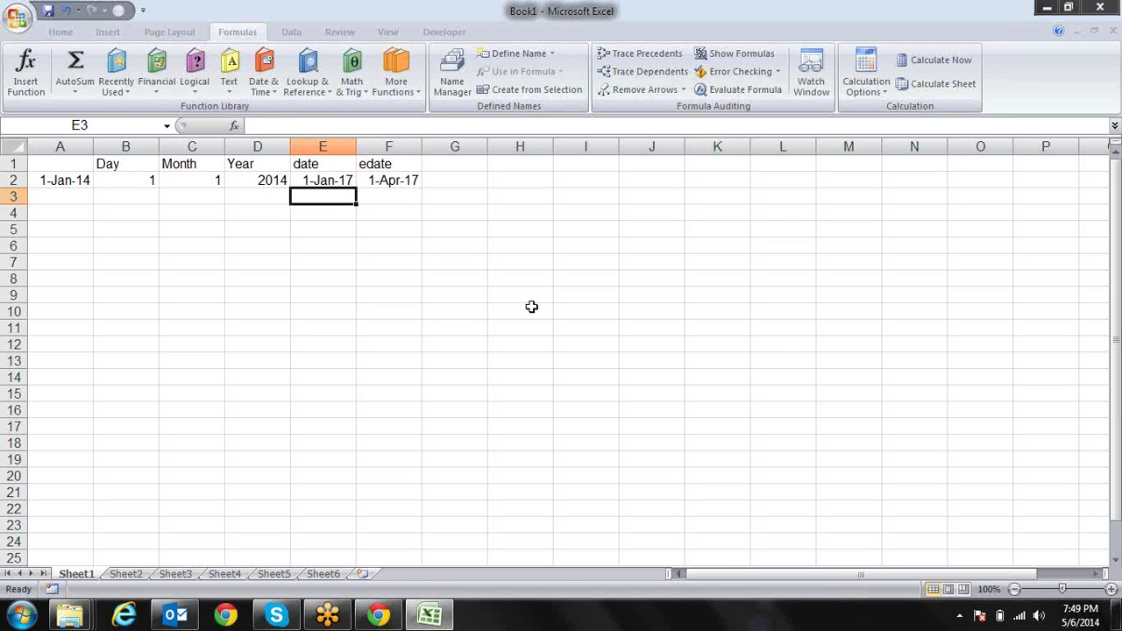
- Remove the +3 to restore E2's original DATE formula
{"action": "key", "text": "Up"}
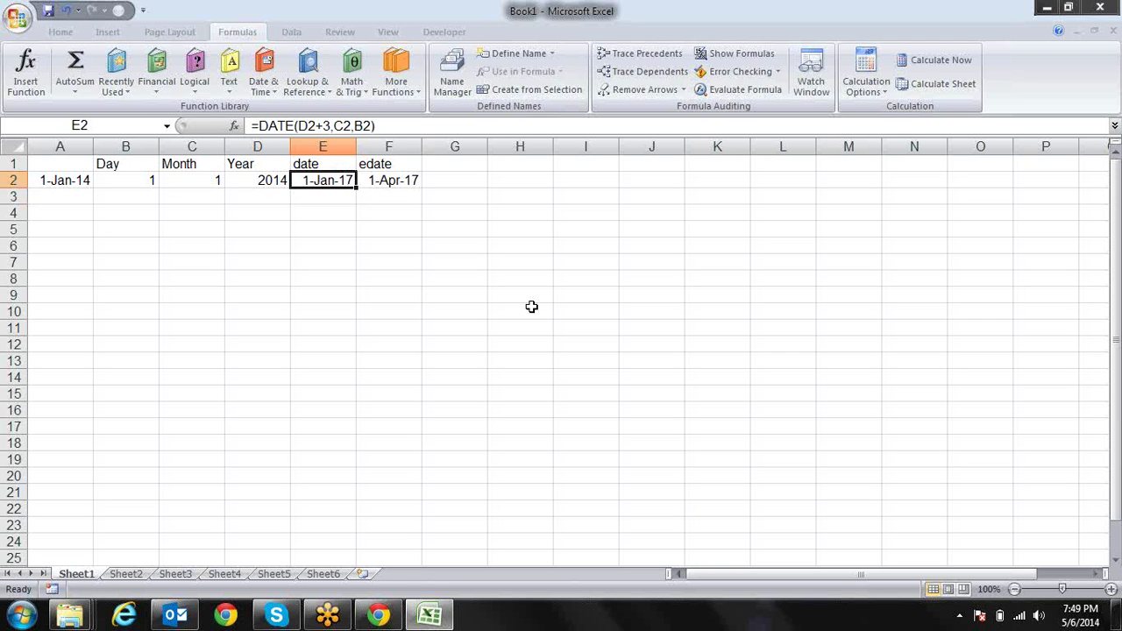
{"action": "key", "text": "F2"}
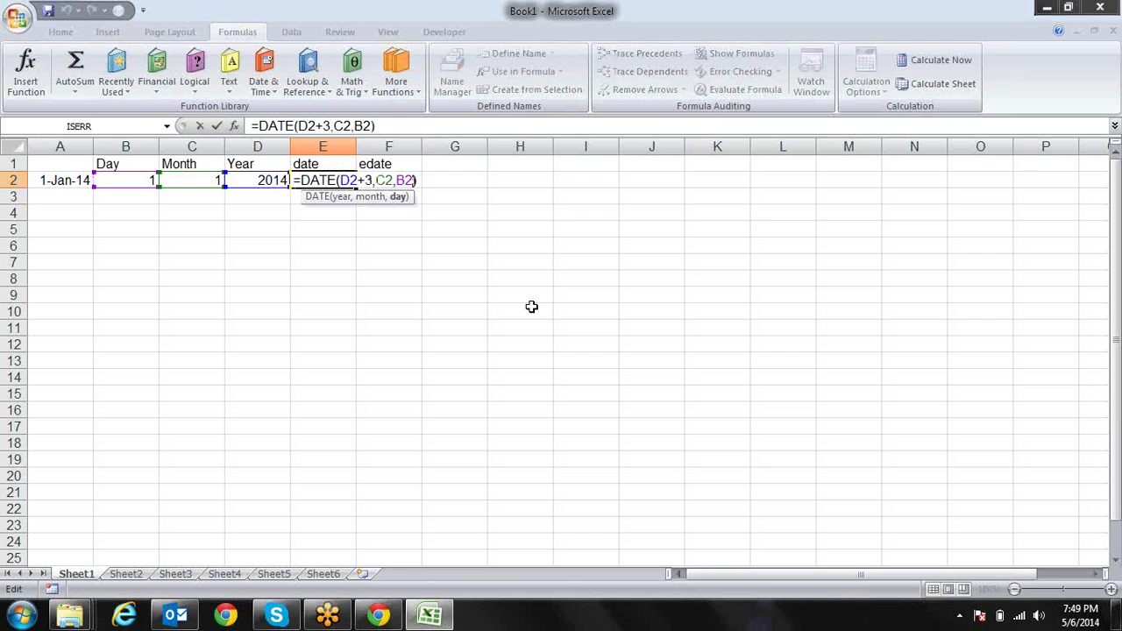
{"action": "key", "text": "BackSpace"}
{"action": "key", "text": "BackSpace"}
{"action": "key", "text": "Return"}
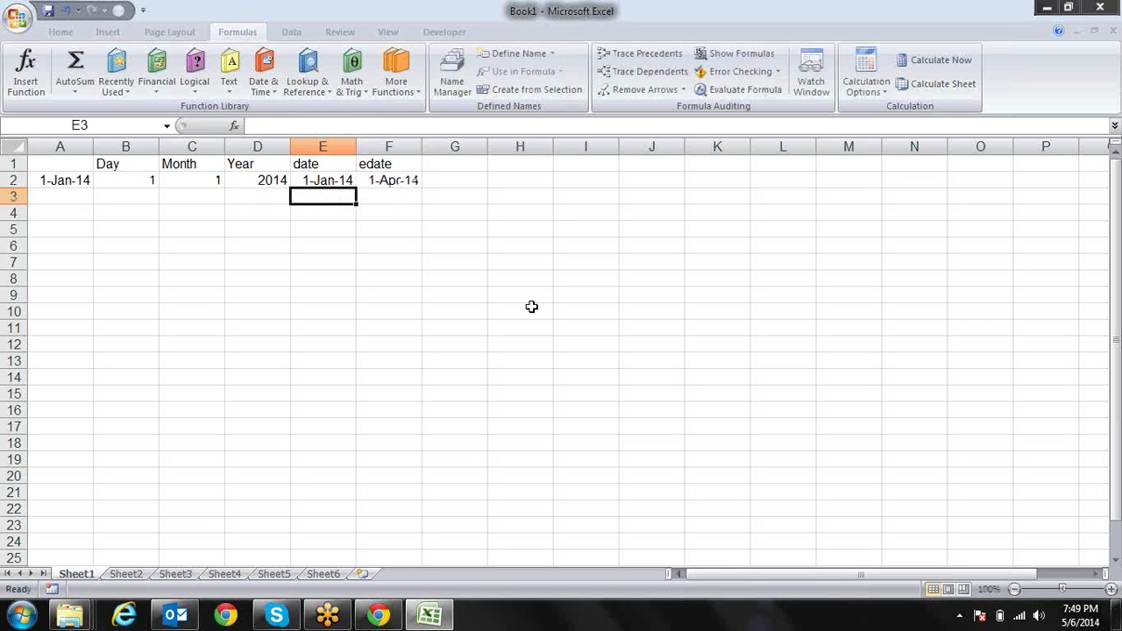
- Recommit =EDATE(E2,3) in F2 so it shows 1-Apr-14
{"action": "key", "text": "Up"}
{"action": "key", "text": "Right"}
{"action": "key", "text": "F2"}
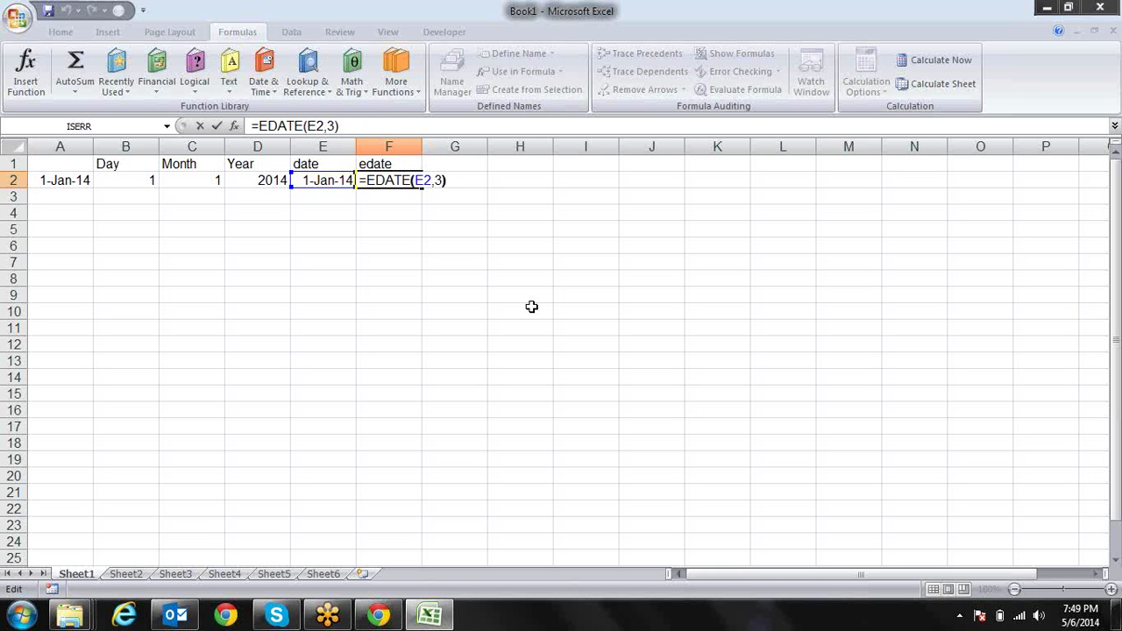
{"action": "key", "text": "Left"}
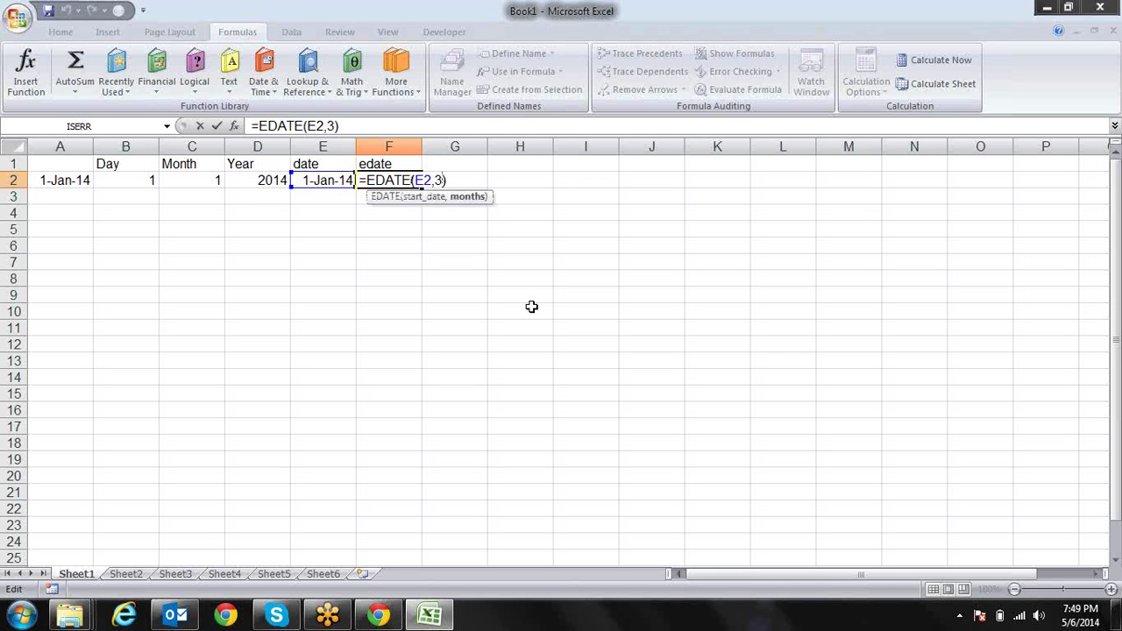
{"action": "key", "text": "Return"}
{"action": "key", "text": "Left"}
{"action": "key", "text": "Left"}
{"action": "key", "text": "Left"}
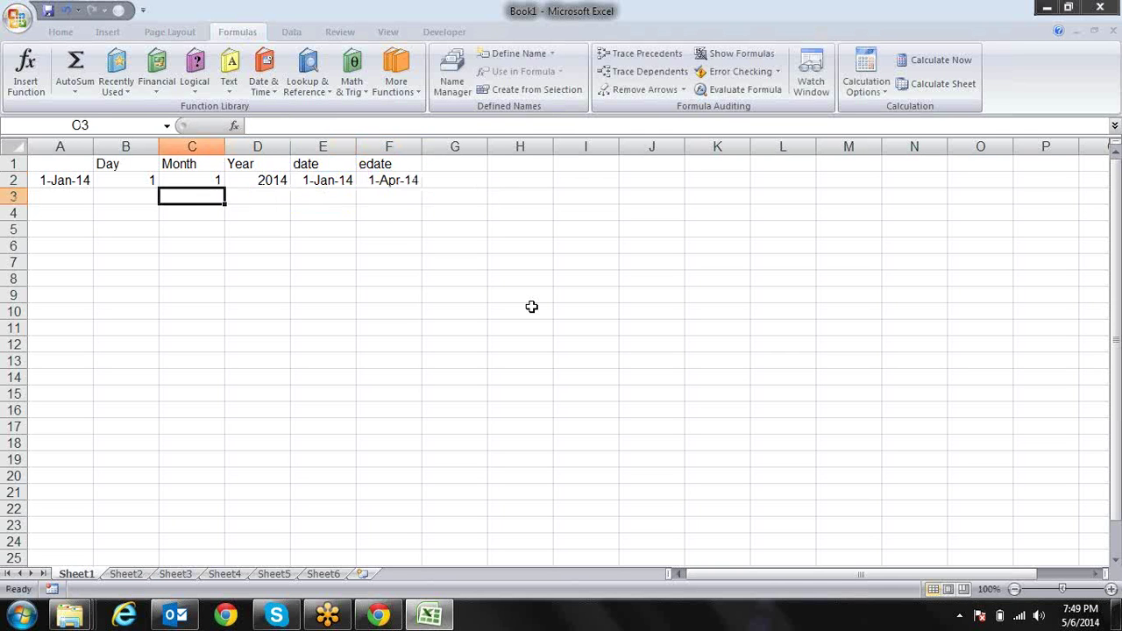
{"action": "key", "text": "Left"}
- Enter the offsets 2, 3 and 4 in cells B3, C3 and D3
{"action": "type", "text": "2"}
{"action": "key", "text": "Right"}
{"action": "key", "text": "Right"}
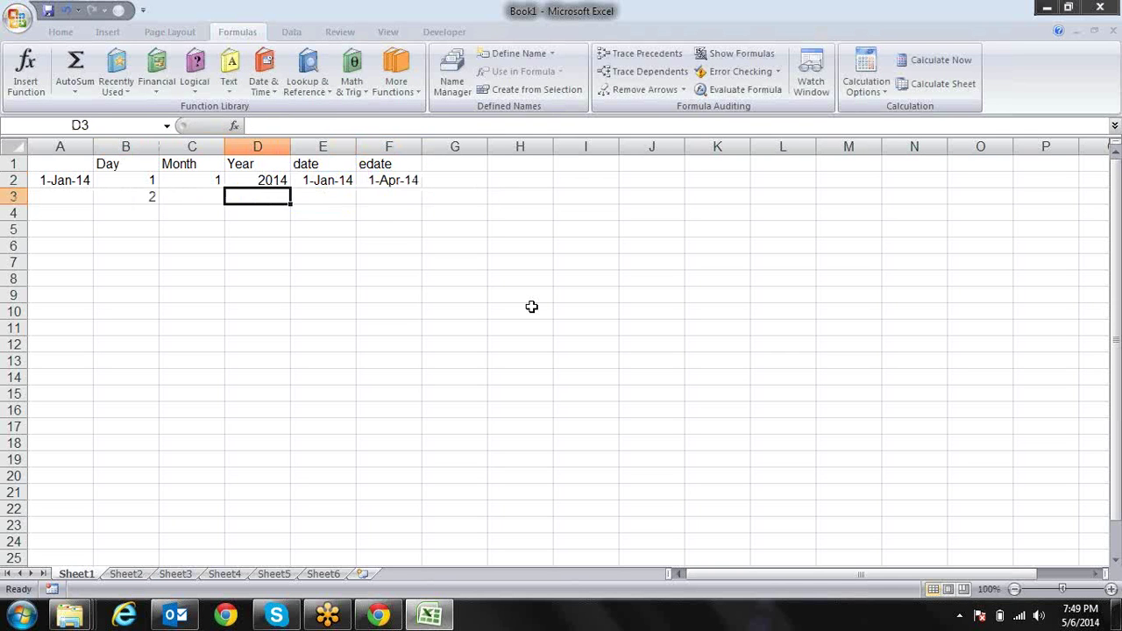
{"action": "key", "text": "Left"}
{"action": "type", "text": "3"}
{"action": "key", "text": "Right"}
{"action": "type", "text": "4"}
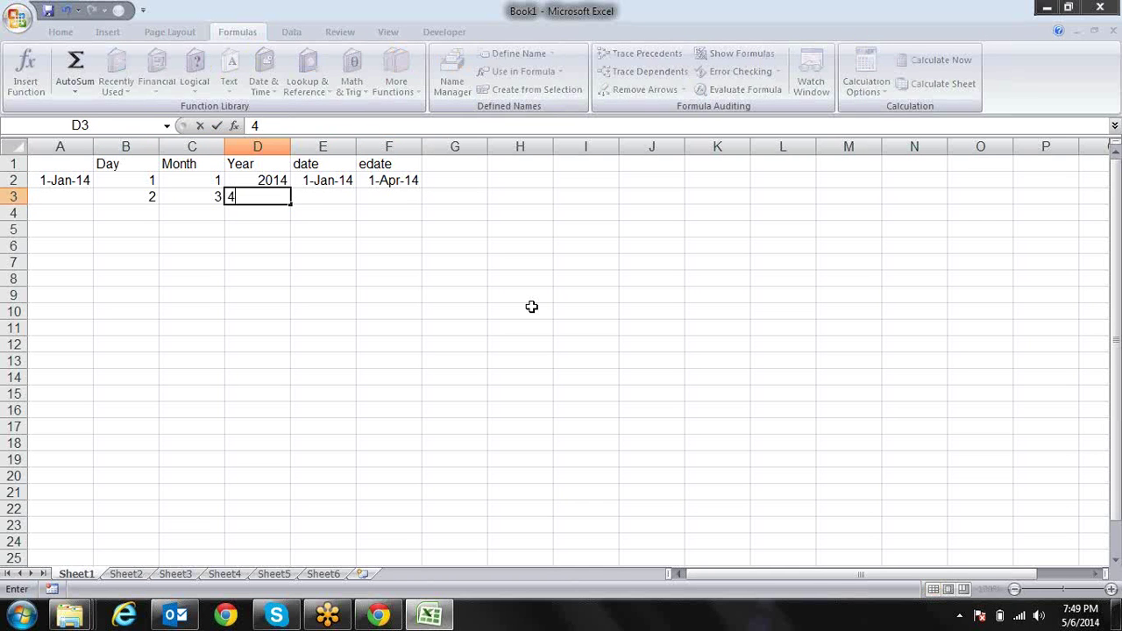
{"action": "key", "text": "Return"}
{"action": "key", "text": "Up"}
{"action": "key", "text": "Right"}
- Start a DATE formula in E3 with YEAR(A2)+D3 as its year argument
{"action": "type", "text": "="}
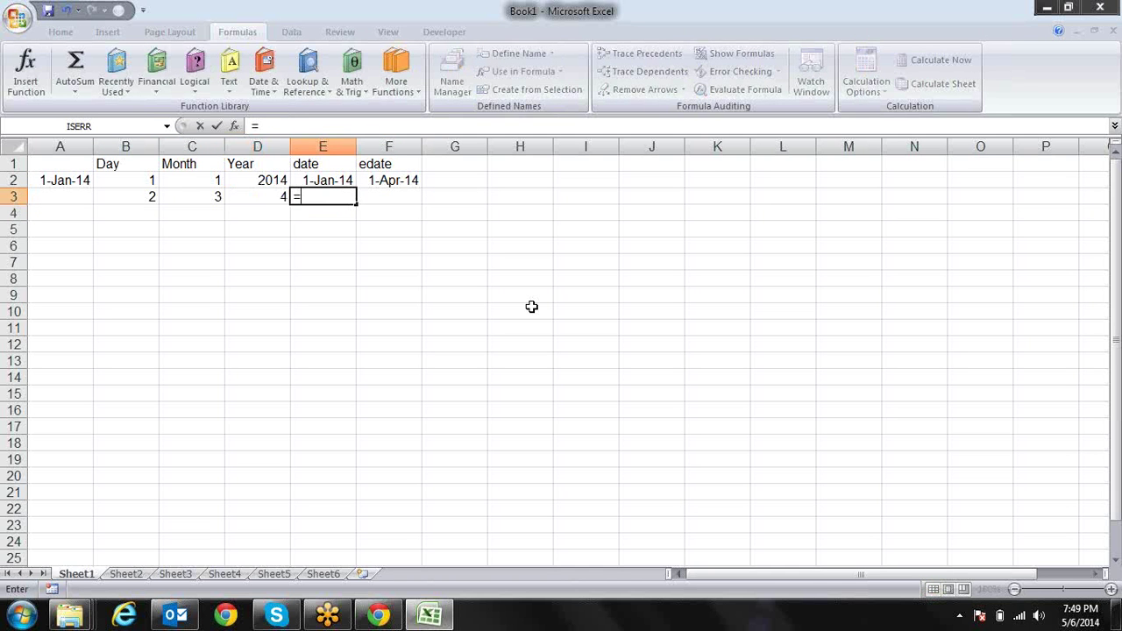
{"action": "type", "text": "da"}
{"action": "key", "text": "Tab"}
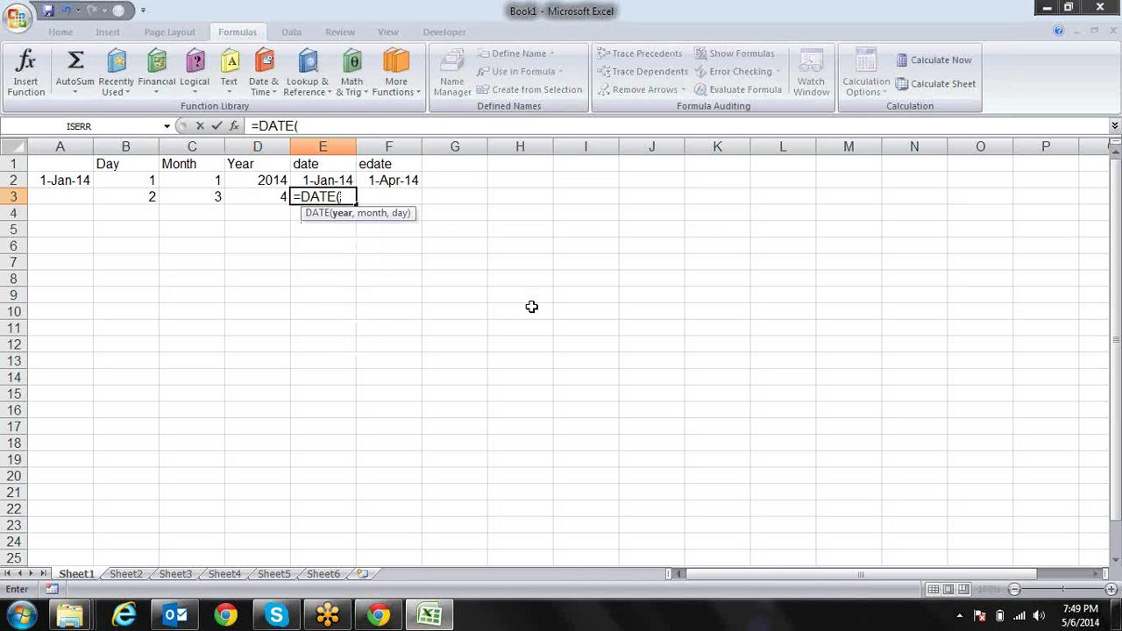
{"action": "key", "text": "Left"}
{"action": "key", "text": "Left"}
{"action": "key", "text": "Left"}
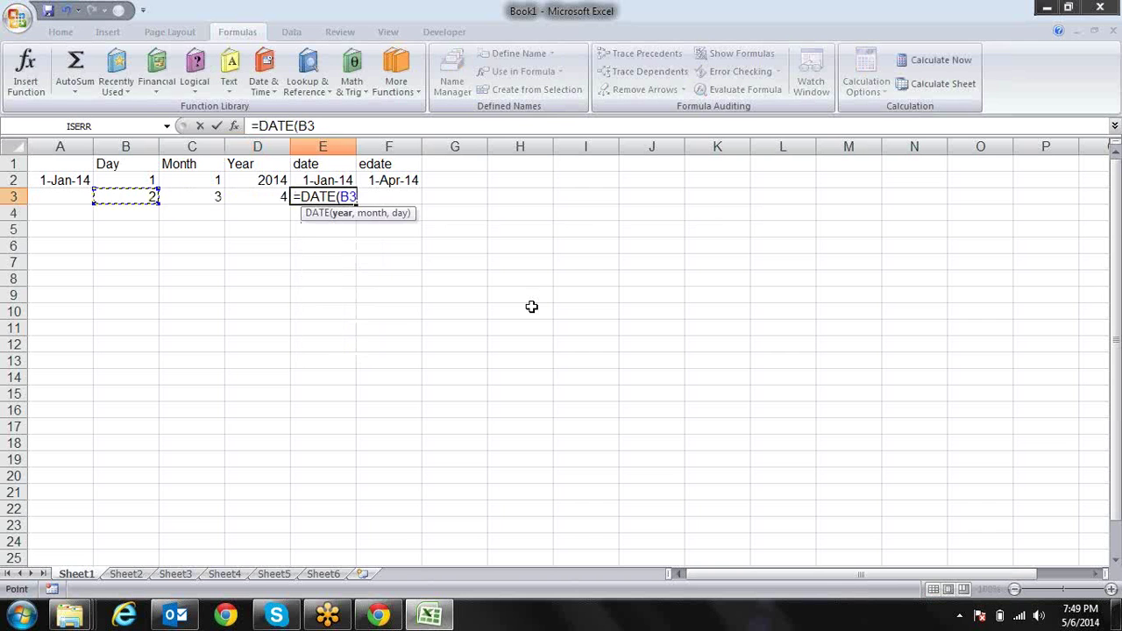
{"action": "key", "text": "BackSpace"}
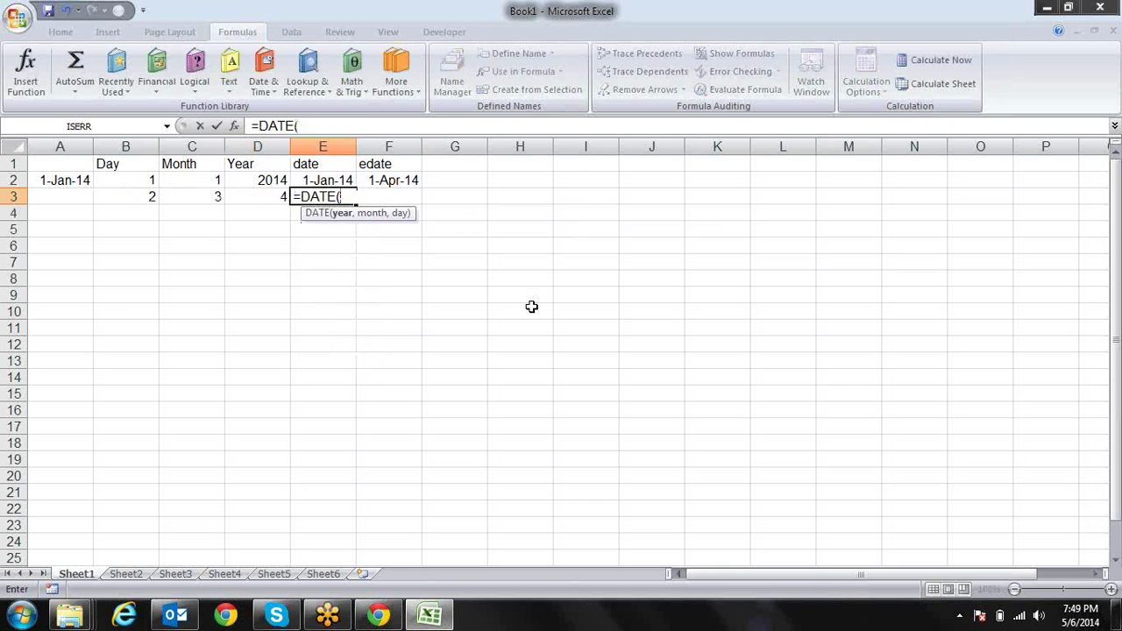
{"action": "type", "text": "ye"}
{"action": "key", "text": "Tab"}
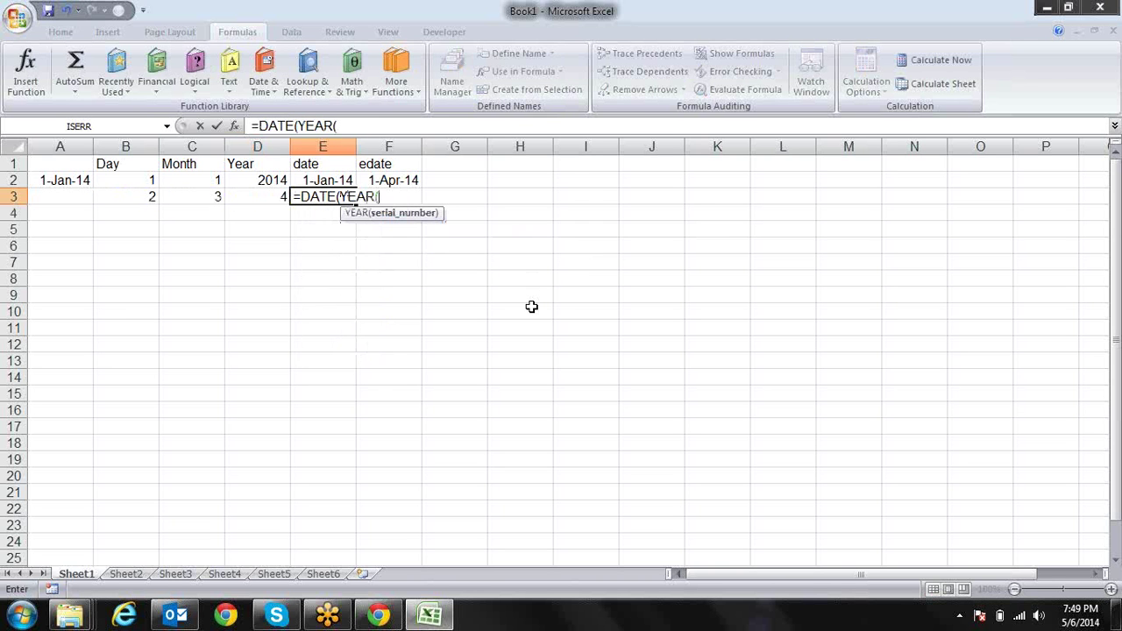
{"action": "key", "text": "Left"}
{"action": "key", "text": "Left"}
{"action": "key", "text": "Left"}
{"action": "key", "text": "Left"}
{"action": "key", "text": "Up"}
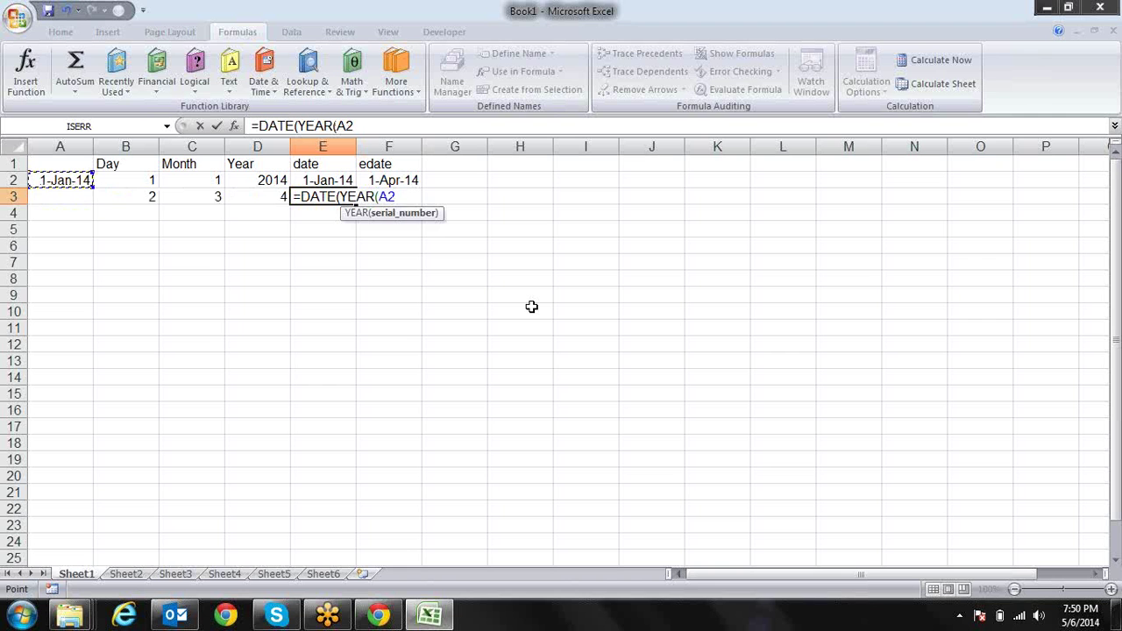
{"action": "type", "text": ")"}
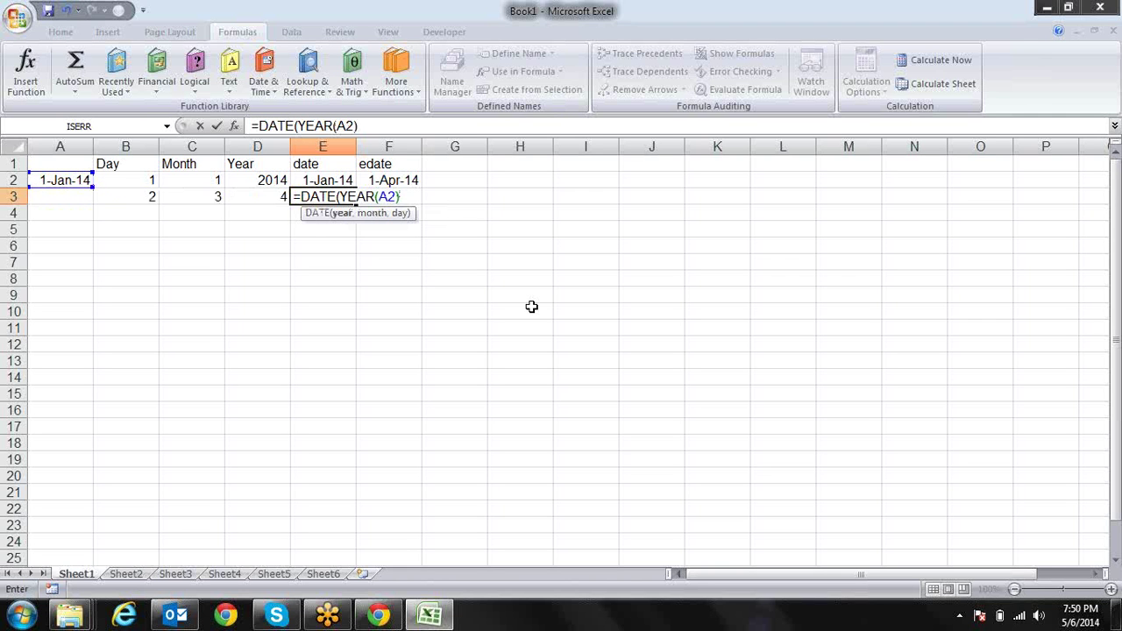
{"action": "type", "text": "-"}
{"action": "left_click", "coordinate": [278, 197]}
{"action": "type", "text": ","}
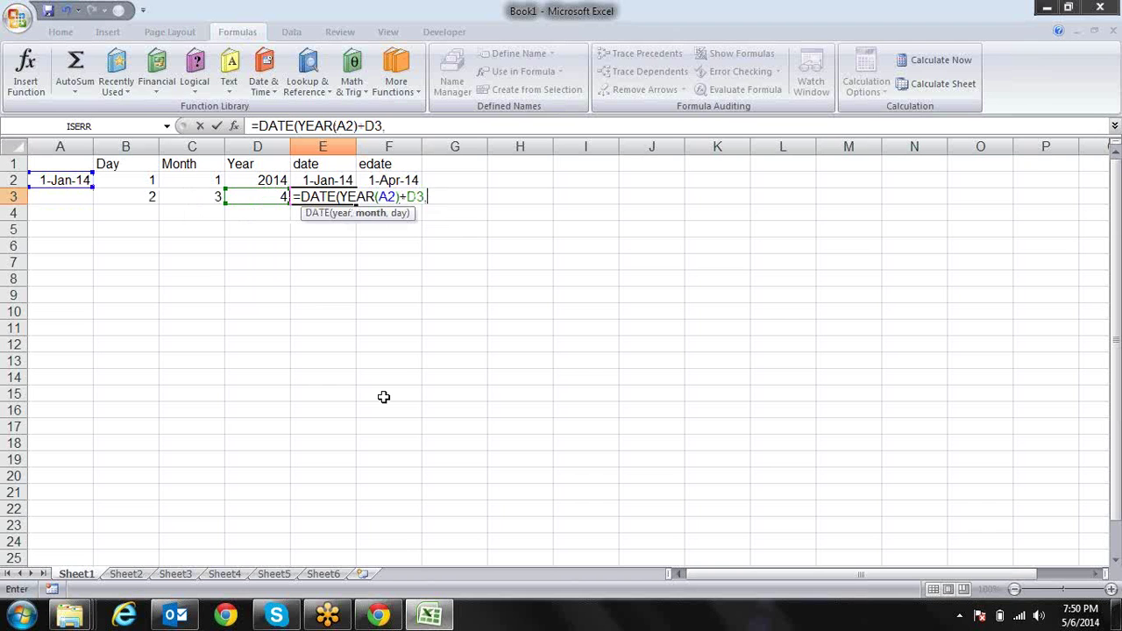
- Complete the formula with MONTH(A2)+C3 and DAY(A2)+B3 arguments and commit it
{"action": "key", "text": "Down"}
{"action": "key", "text": "Down"}
{"action": "key", "text": "Tab"}
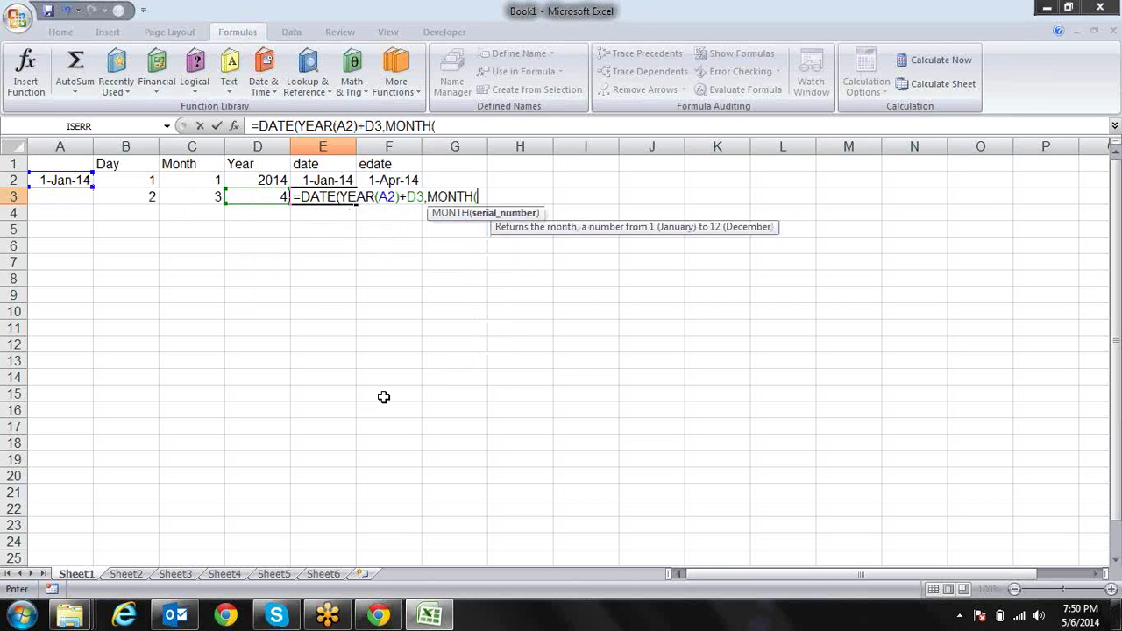
{"action": "left_click", "coordinate": [80, 178]}
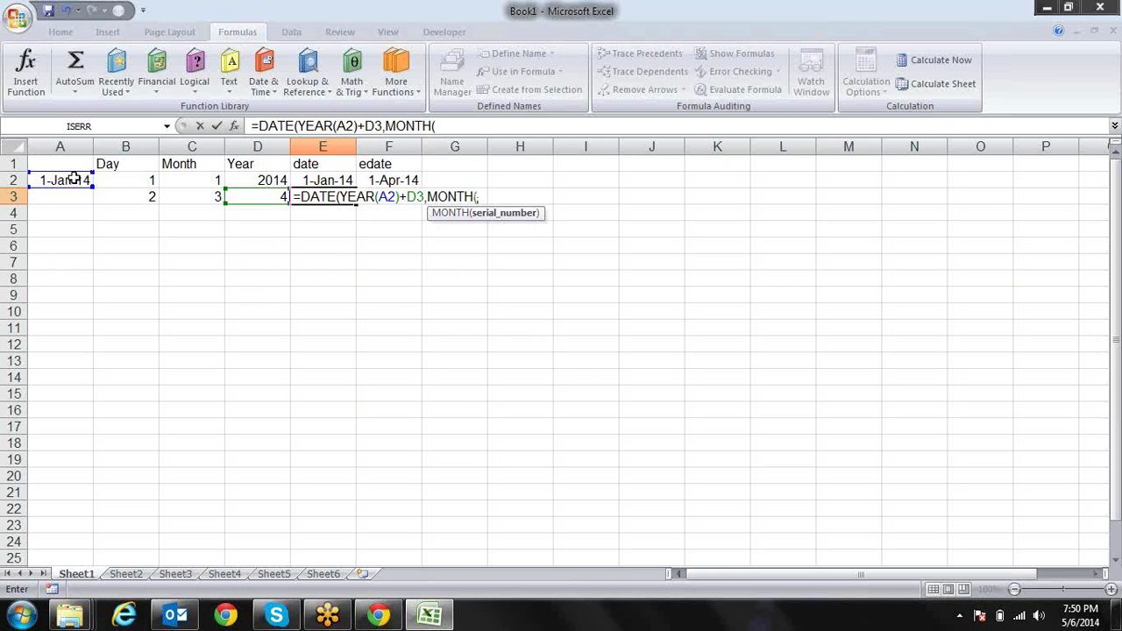
{"action": "type", "text": ")"}
{"action": "type", "text": "+"}
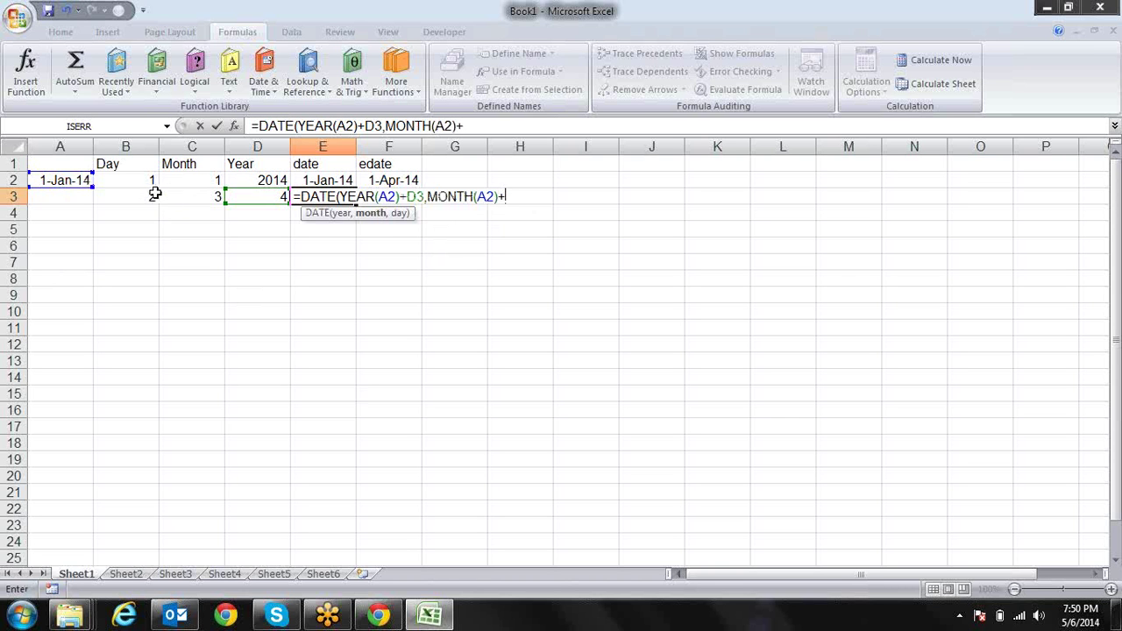
{"action": "left_click", "coordinate": [201, 197]}
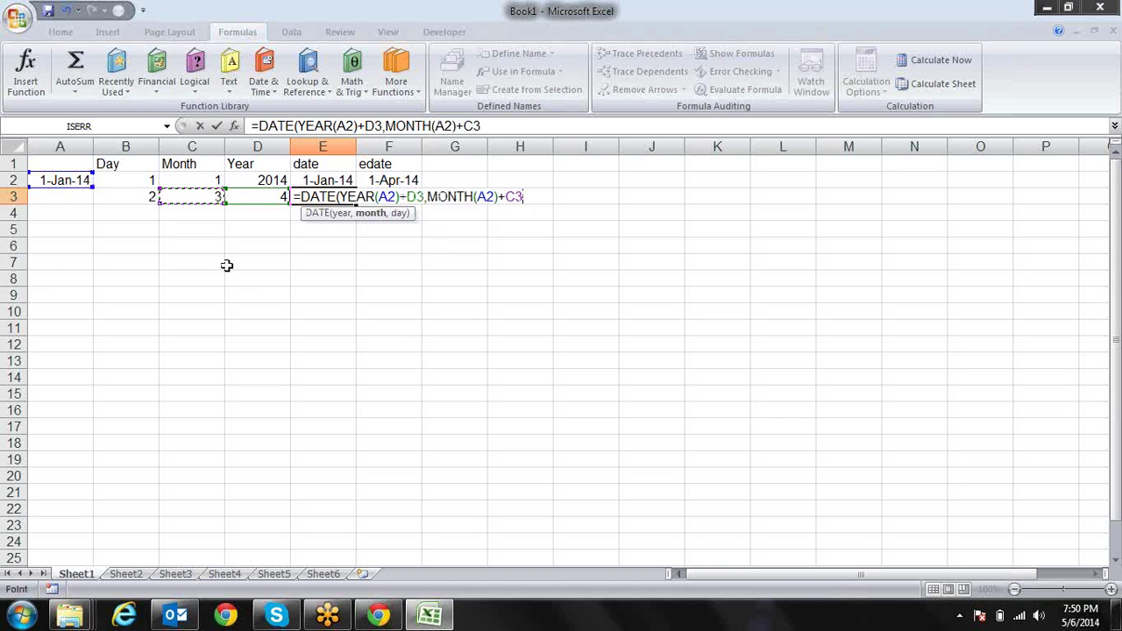
{"action": "type", "text": ",da"}
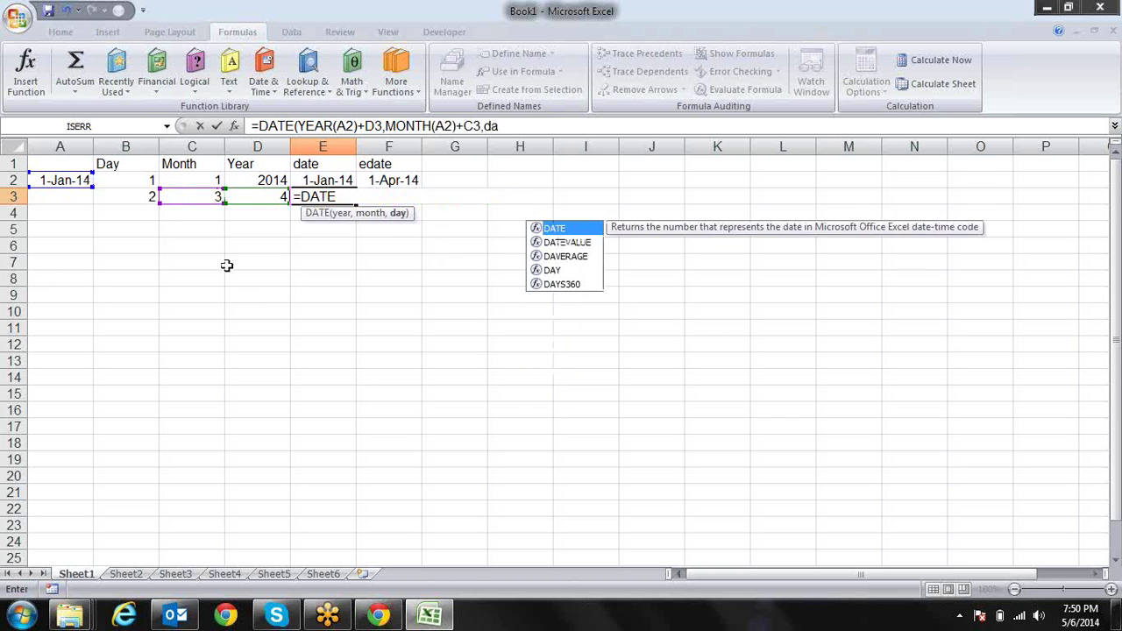
{"action": "type", "text": "y"}
{"action": "key", "text": "Tab"}
{"action": "left_click", "coordinate": [50, 179]}
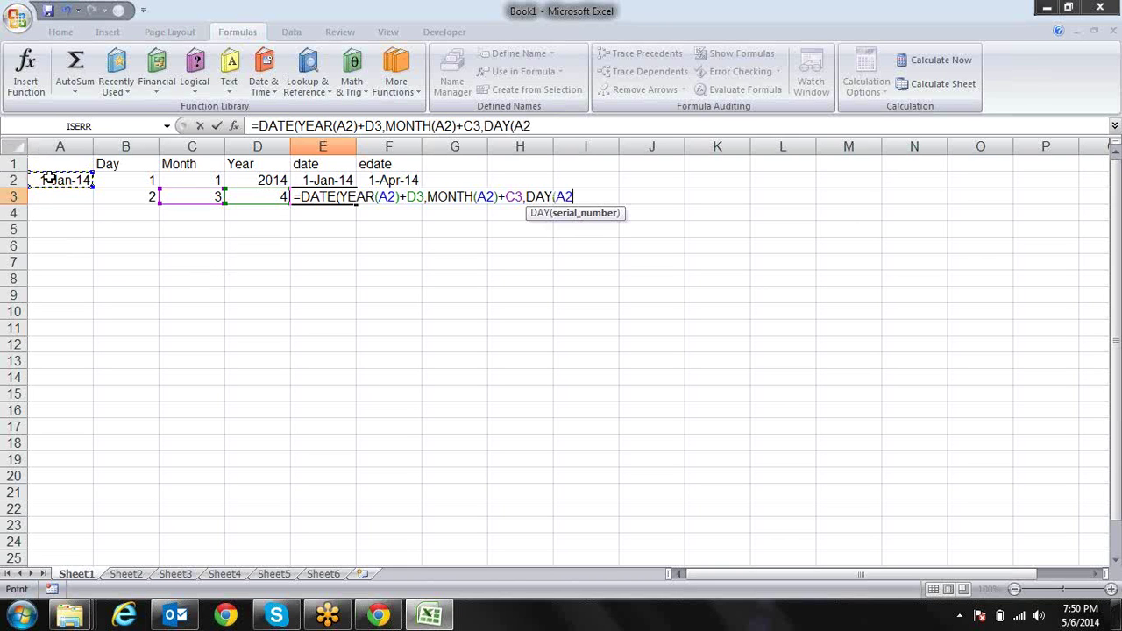
{"action": "type", "text": ")"}
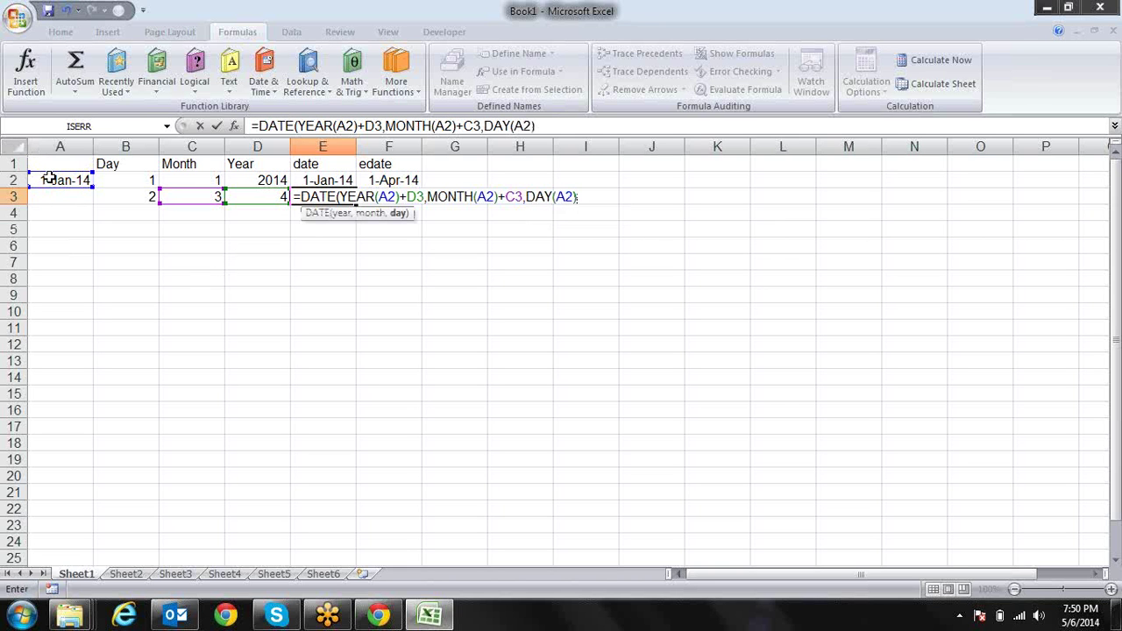
{"action": "type", "text": "+"}
{"action": "left_click", "coordinate": [142, 195]}
{"action": "type", "text": ")"}
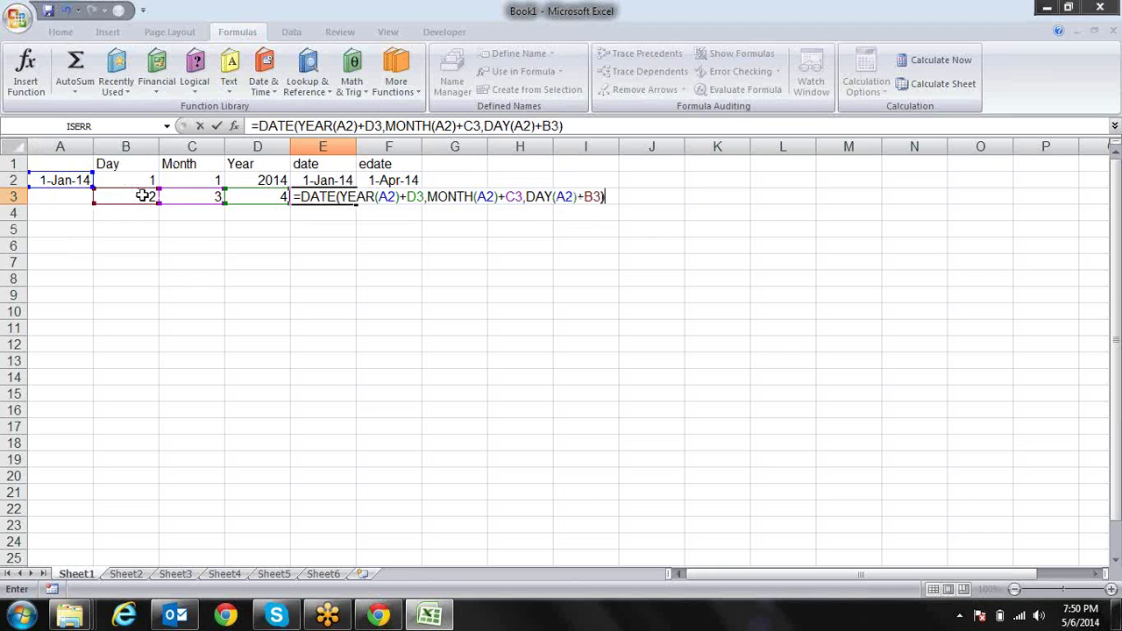
{"action": "key", "text": "Return"}
- Format E3 as a d-mmm-yy date so it shows 3-Apr-18
{"action": "key", "text": "Up"}
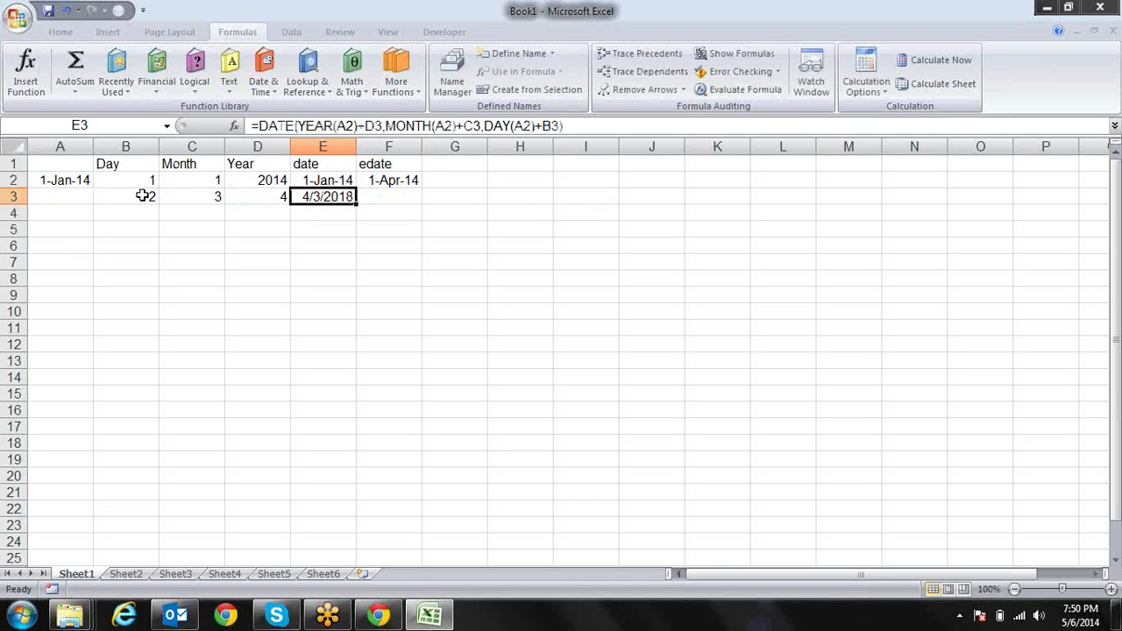
{"action": "key", "text": "ctrl+shift+3"}
{"action": "key", "text": "Left"}
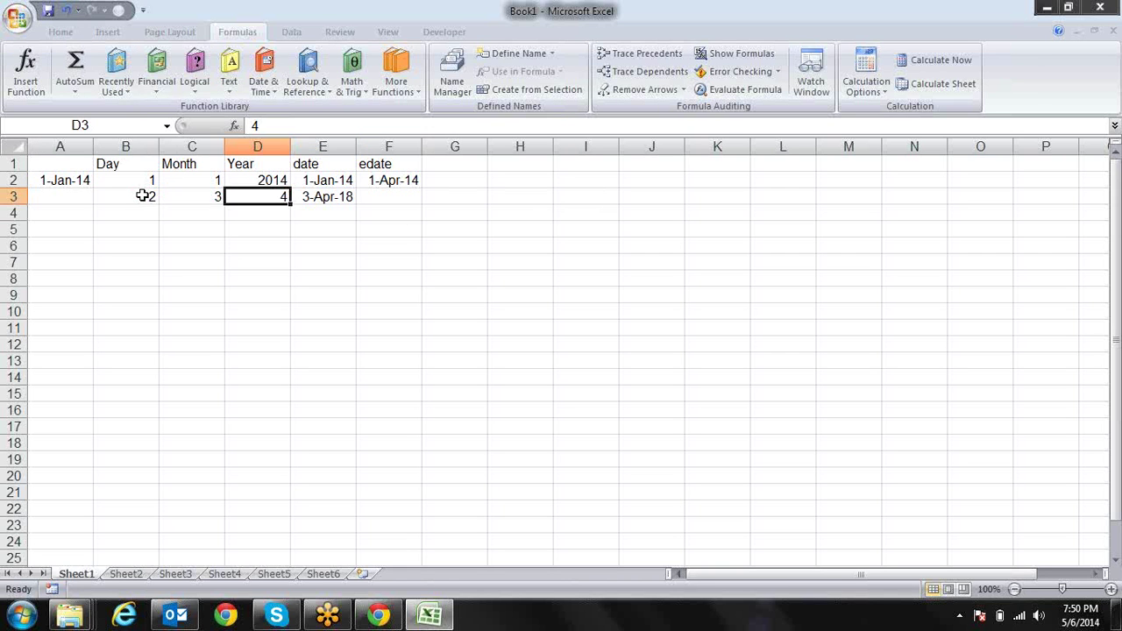
{"action": "key", "text": "Left"}
{"action": "key", "text": "Left"}
{"action": "key", "text": "Right"}
{"action": "key", "text": "Right"}
{"action": "key", "text": "Right"}
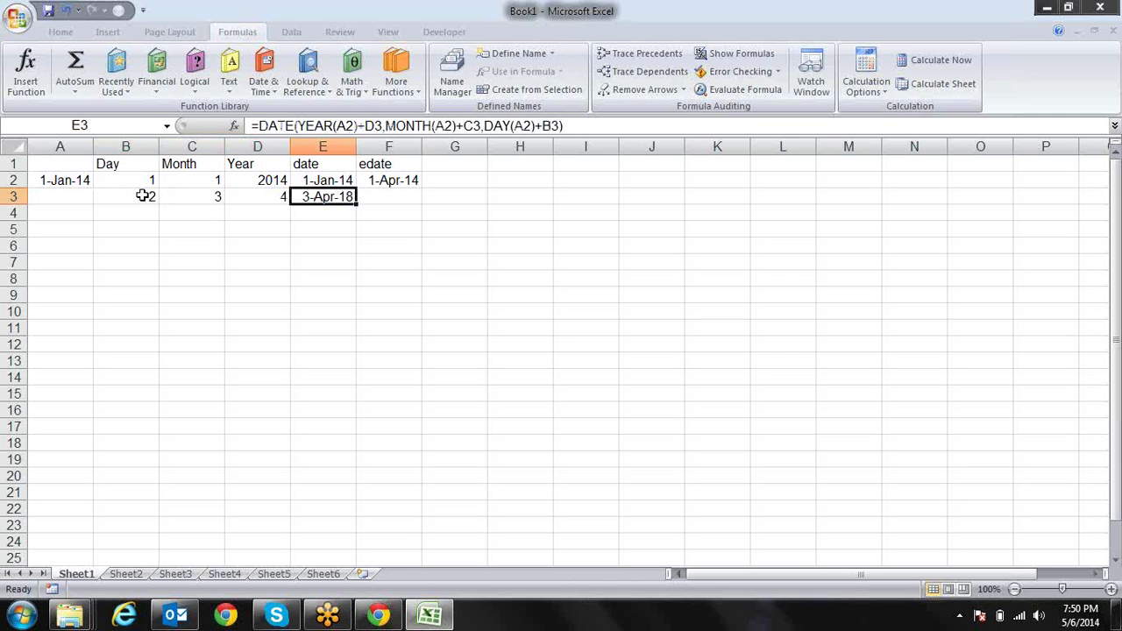
{"action": "key", "text": "Left"}
{"action": "key", "text": "Left"}
{"action": "key", "text": "Left"}
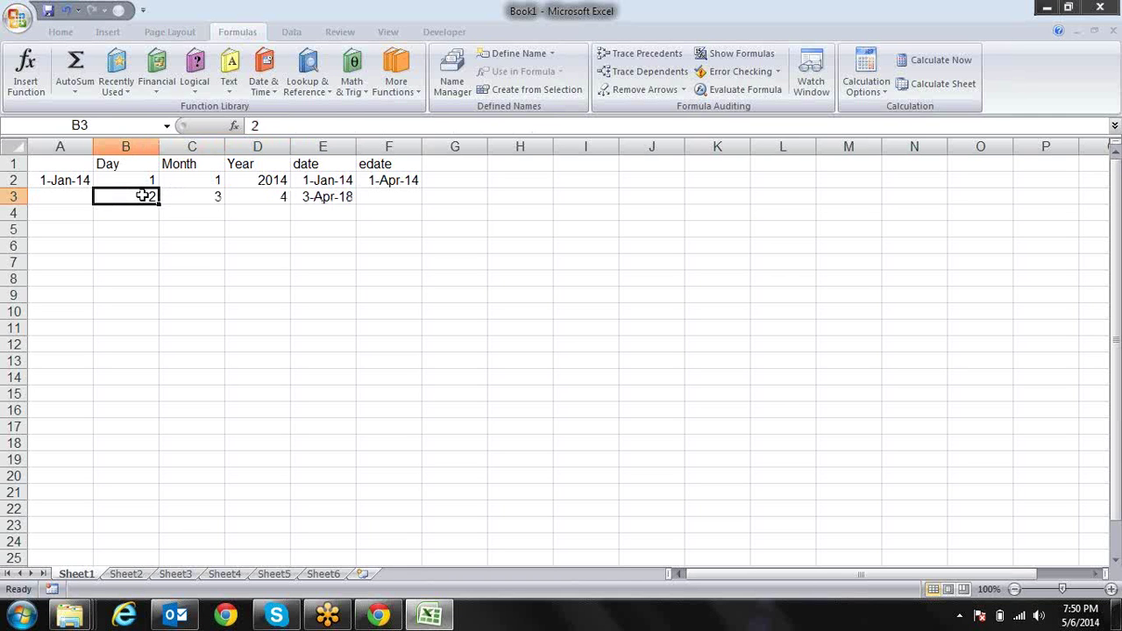
{"action": "key", "text": "Right"}
{"action": "key", "text": "Right"}
{"action": "key", "text": "Right"}
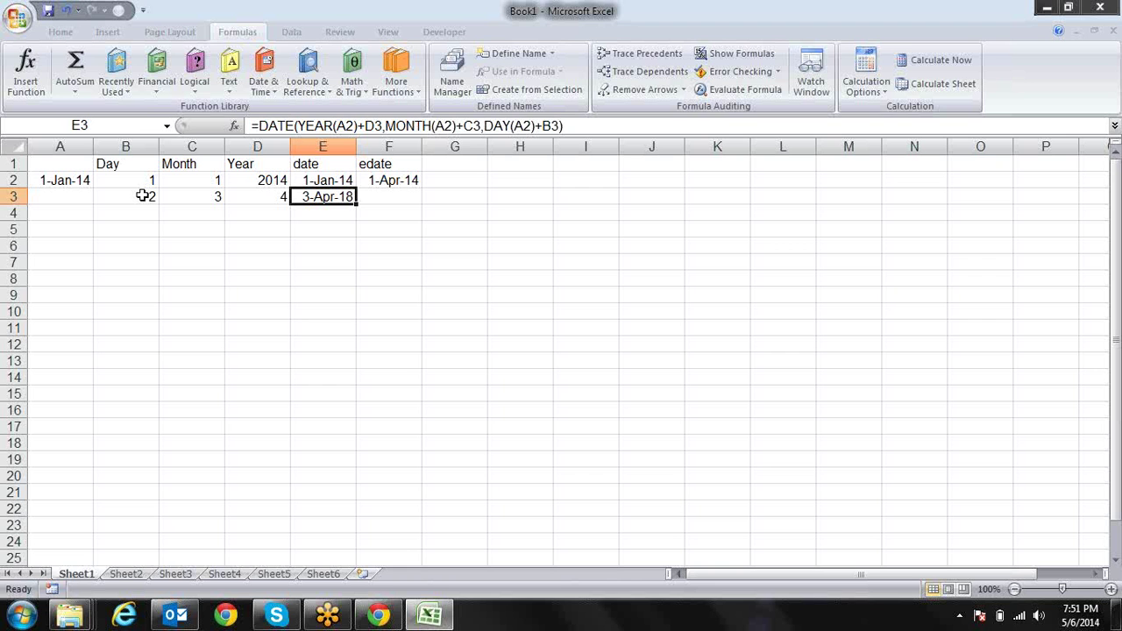
{"action": "key", "text": "Down"}
{"action": "key", "text": "Down"}
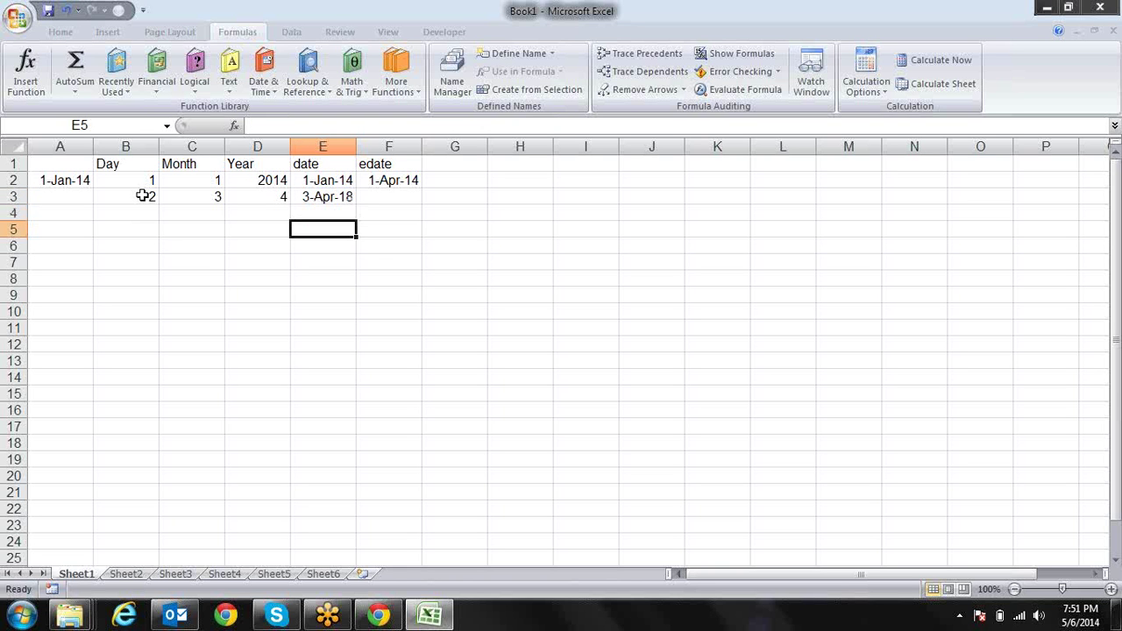
- Enter the date 10/1/2014 in cell E5, correcting the mistyped year
{"action": "type", "text": "10"}
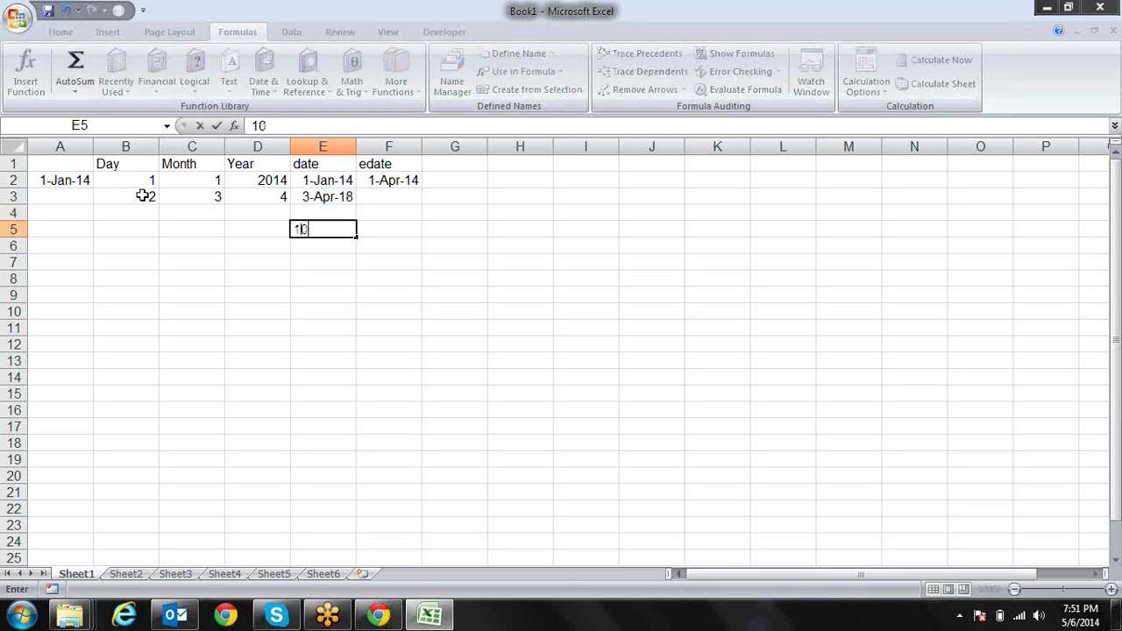
{"action": "type", "text": "/"}
{"action": "type", "text": "1"}
{"action": "type", "text": "/20"}
{"action": "type", "text": "13"}
{"action": "key", "text": "BackSpace"}
{"action": "type", "text": "4"}
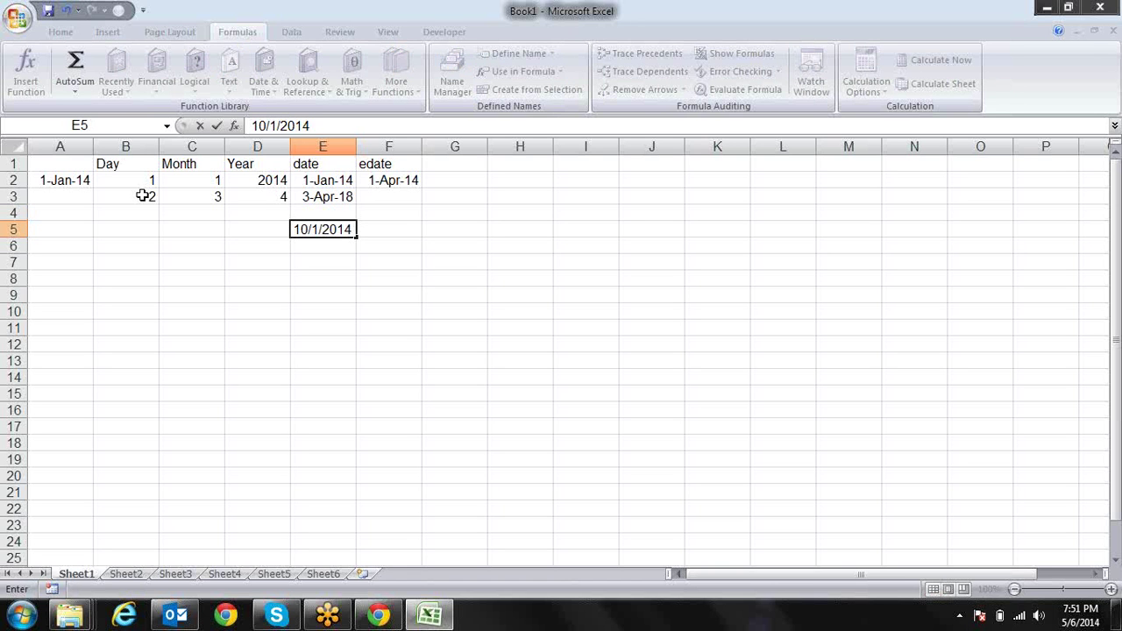
{"action": "key", "text": "Return"}
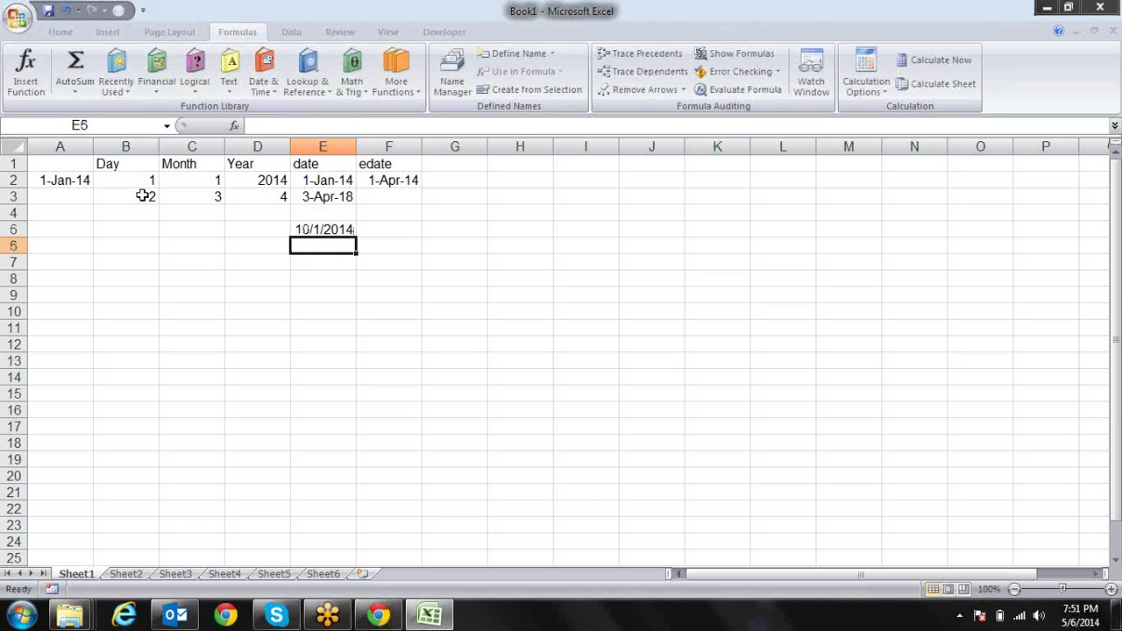
- Apply a date format to E5, then clear the cell and open the Start menu
{"action": "key", "text": "Up"}
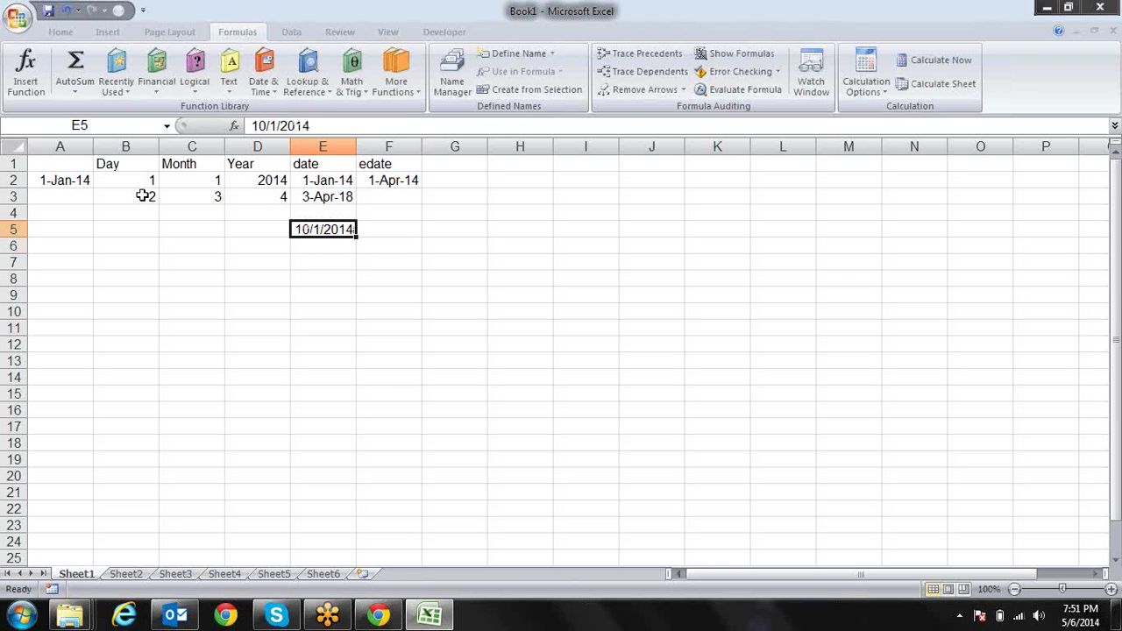
{"action": "key", "text": "ctrl+shift+3"}
{"action": "key", "text": "Delete"}
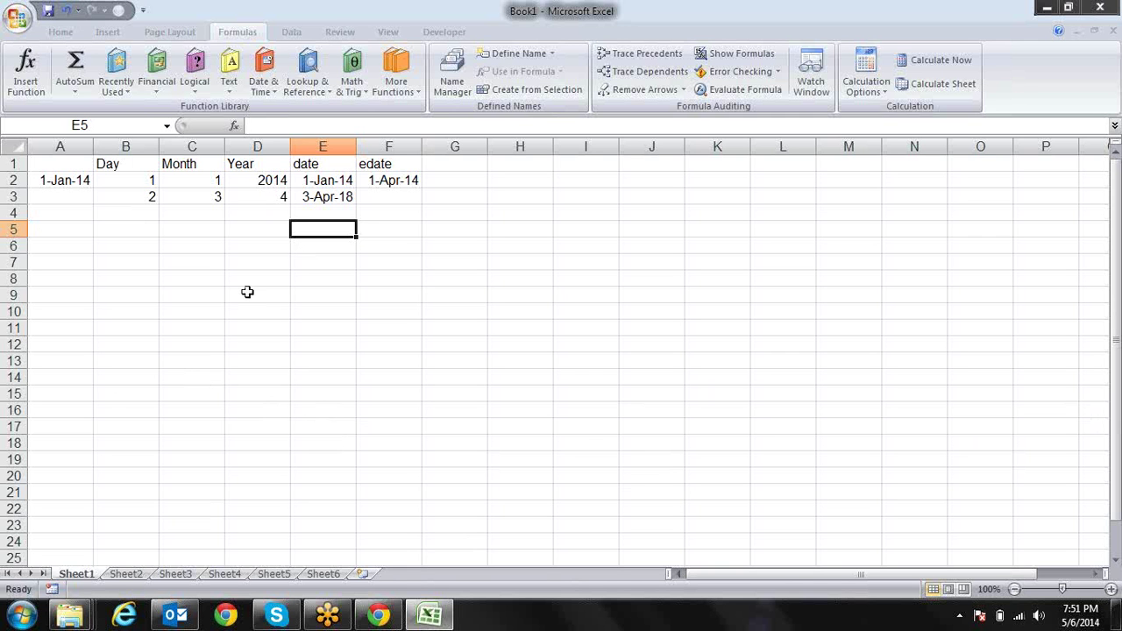
{"action": "left_click", "coordinate": [19, 618]}
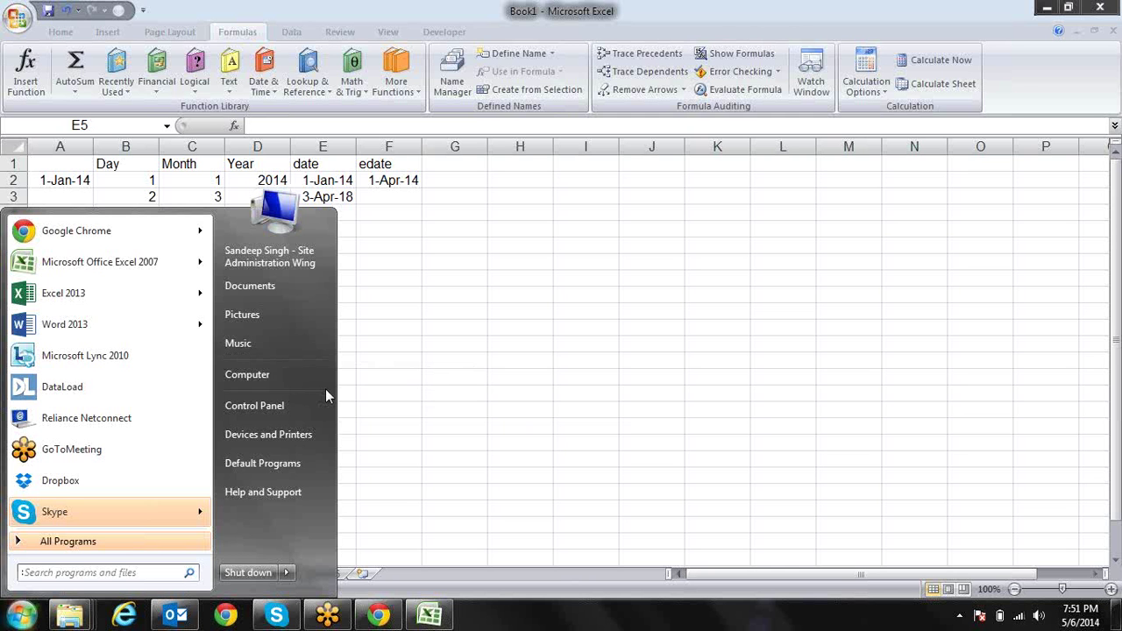
- Open Region and Language in Control Panel and browse its Location, Keyboards and Administrative tabs
{"action": "left_click", "coordinate": [307, 406]}
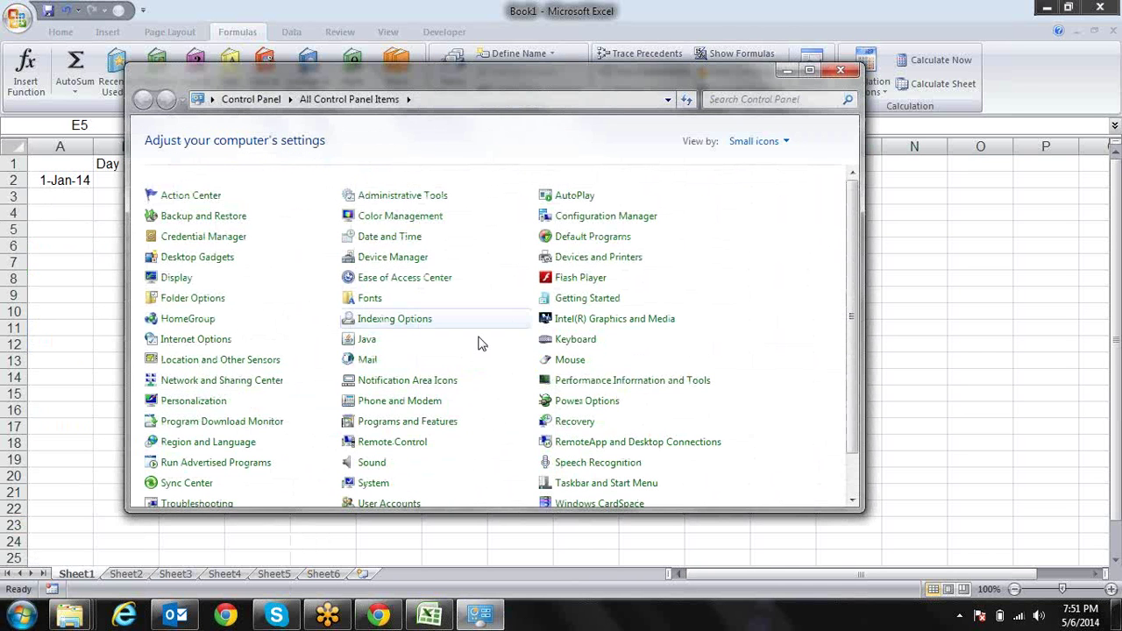
{"action": "left_click_drag", "start_coordinate": [857, 217], "coordinate": [861, 199]}
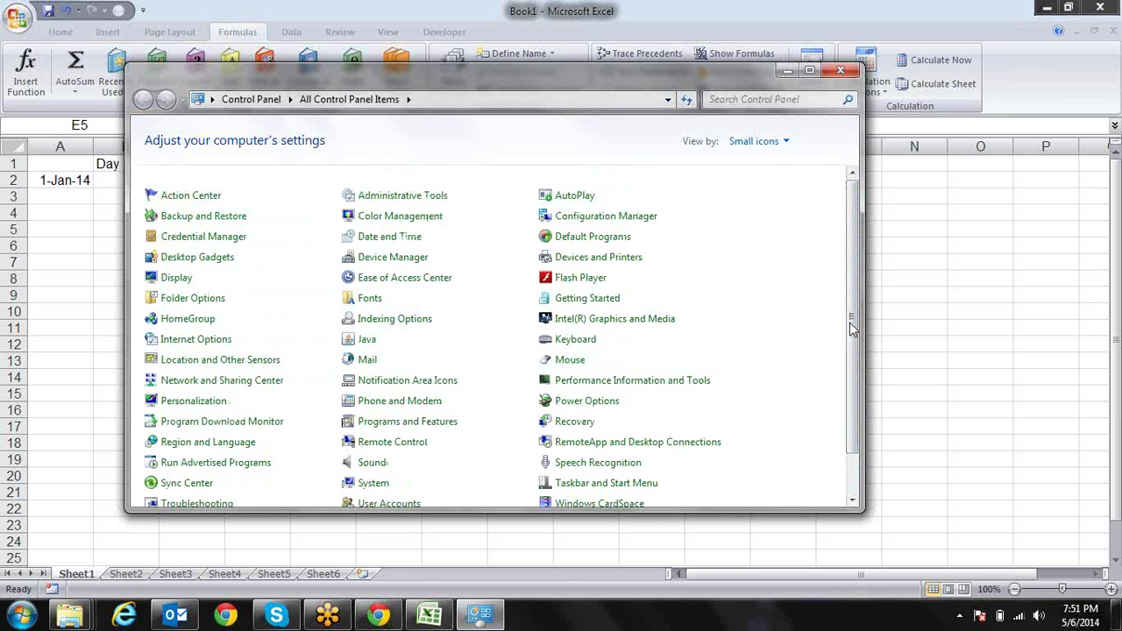
{"action": "left_click_drag", "start_coordinate": [852, 335], "coordinate": [853, 380]}
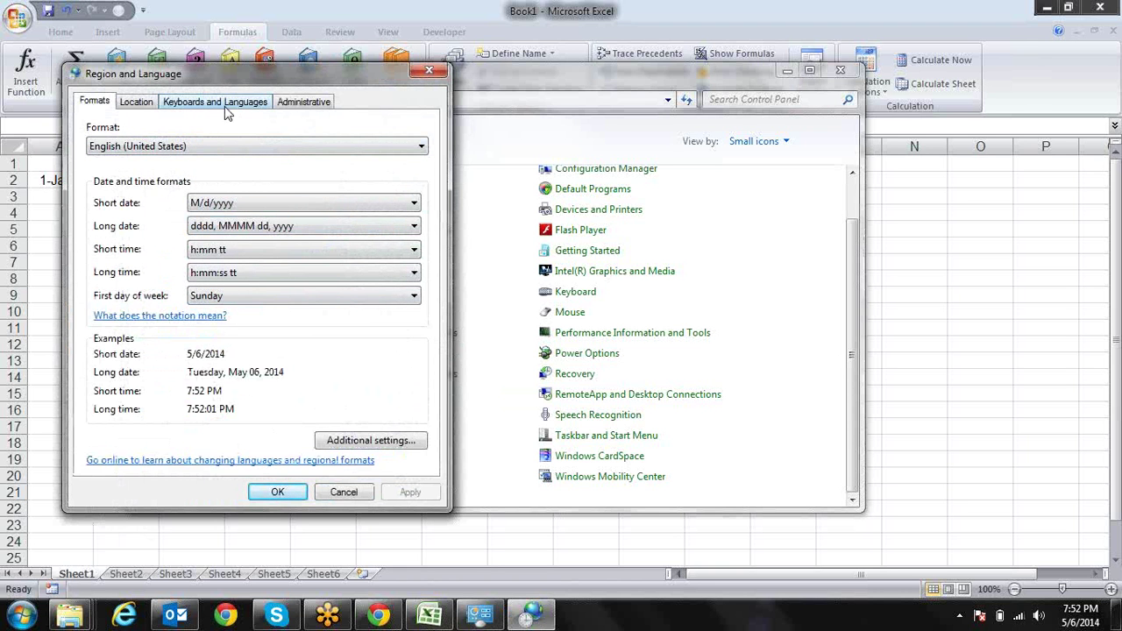
{"action": "left_click", "coordinate": [137, 103]}
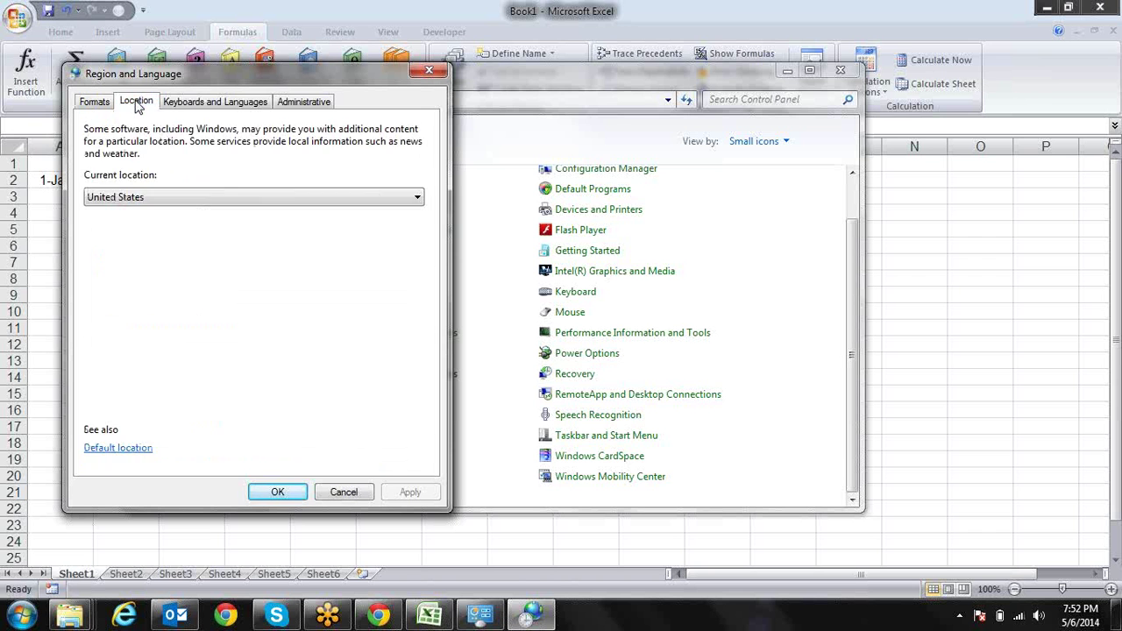
{"action": "left_click", "coordinate": [195, 103]}
{"action": "left_click", "coordinate": [298, 103]}
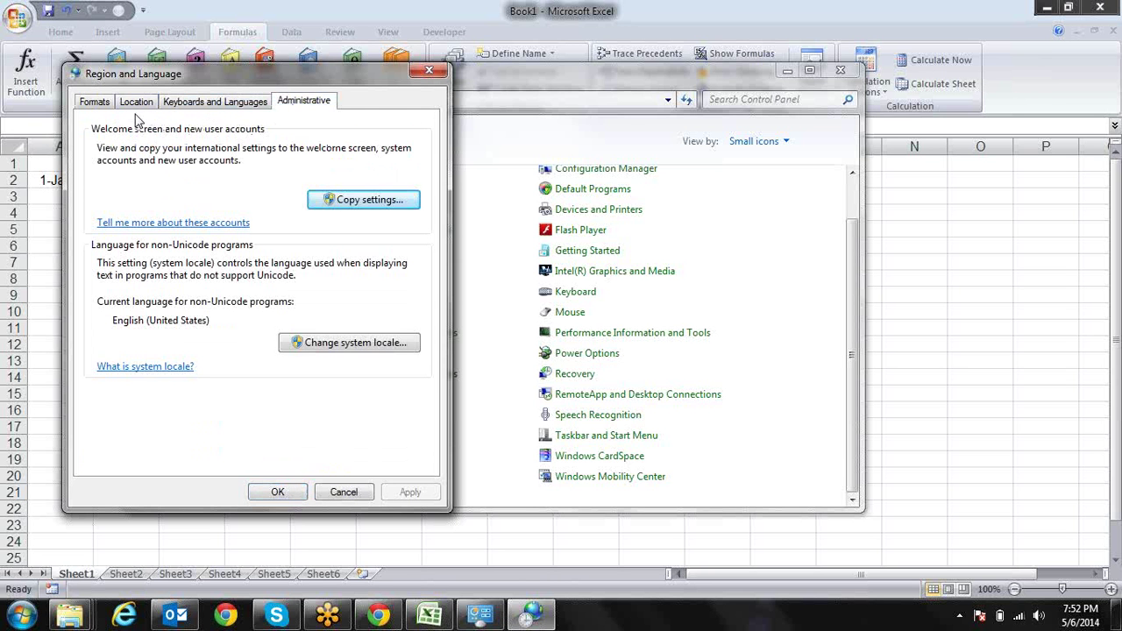
{"action": "left_click", "coordinate": [107, 102]}
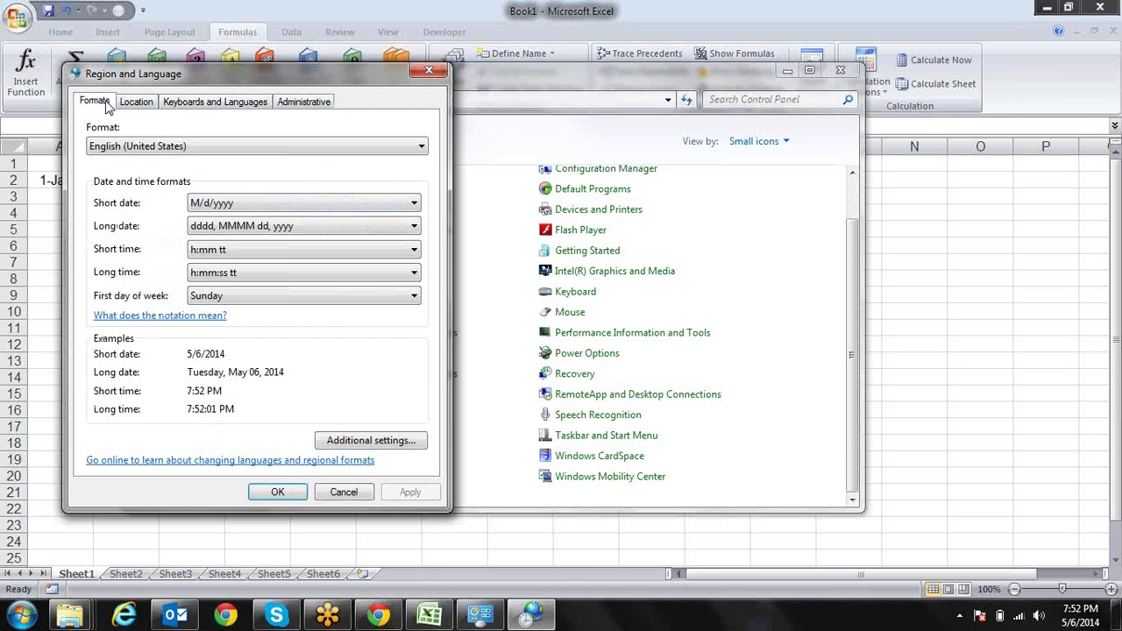
{"action": "left_click", "coordinate": [377, 441]}
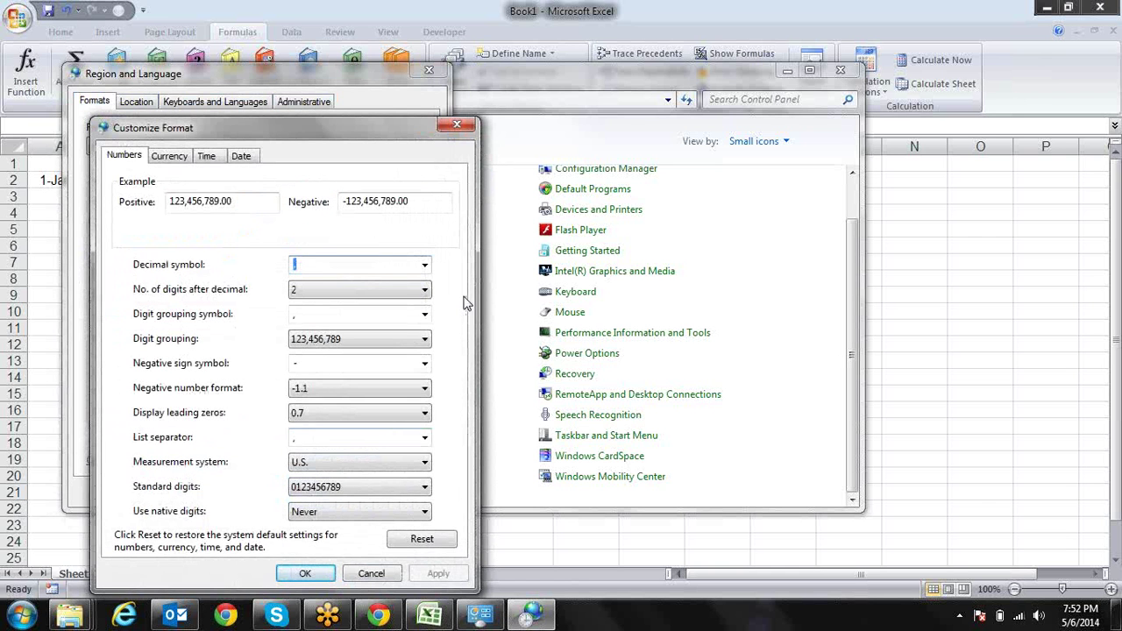
- Choose dd-MMM-yy as the short date and dd MMMM, yyyy as the long date
{"action": "left_click", "coordinate": [242, 158]}
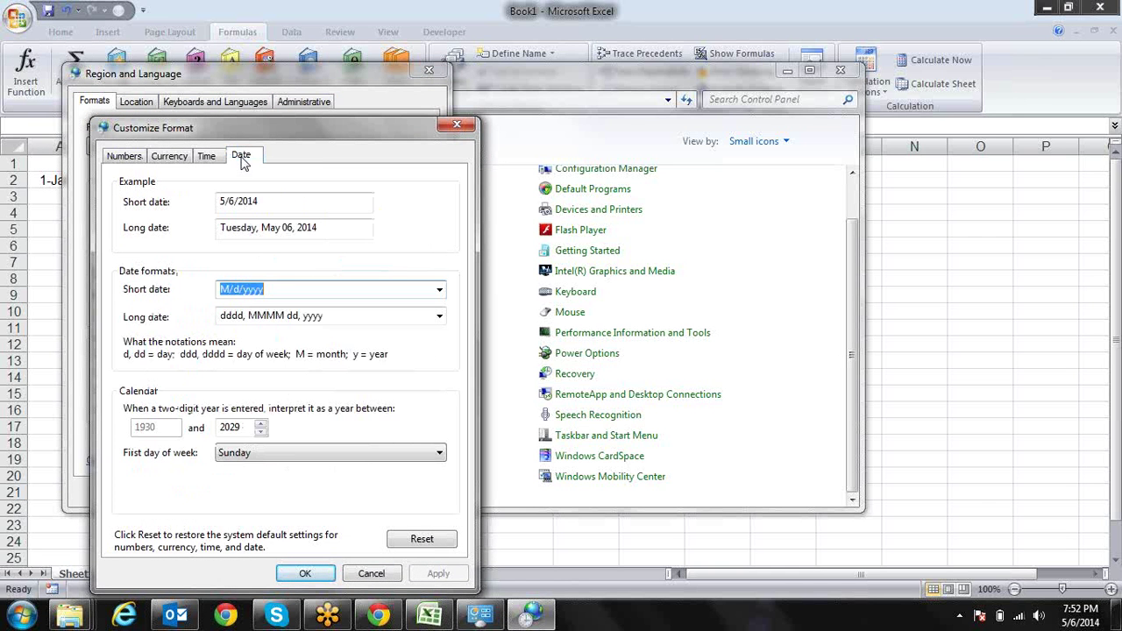
{"action": "left_click", "coordinate": [440, 292]}
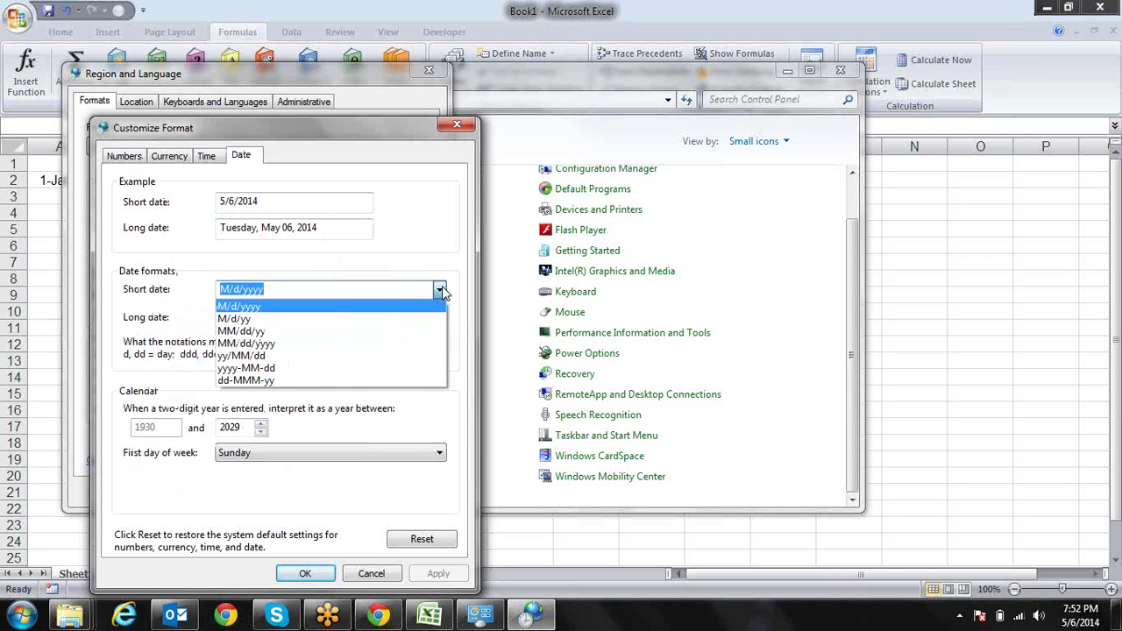
{"action": "left_click", "coordinate": [411, 381]}
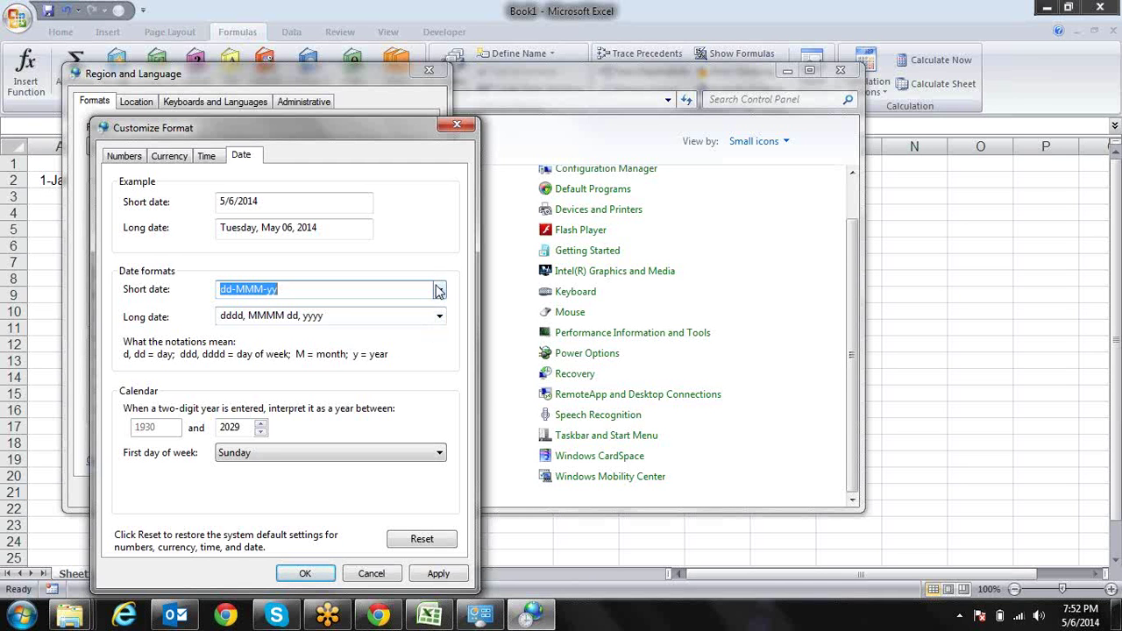
{"action": "left_click", "coordinate": [438, 291]}
{"action": "left_click", "coordinate": [458, 282]}
{"action": "left_click", "coordinate": [439, 318]}
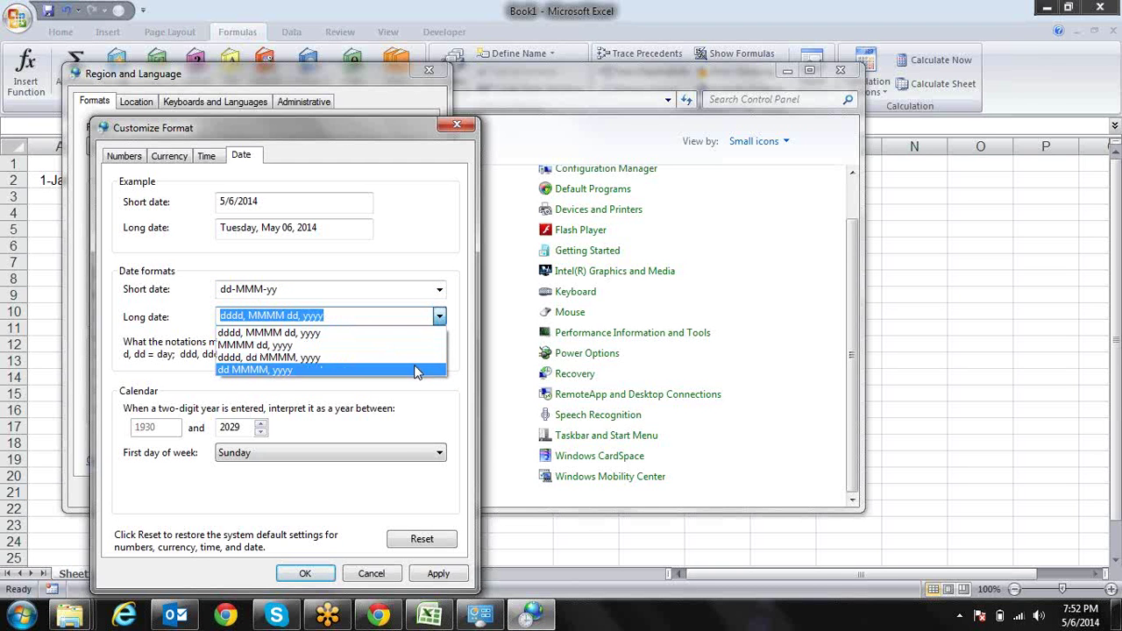
{"action": "left_click", "coordinate": [414, 369]}
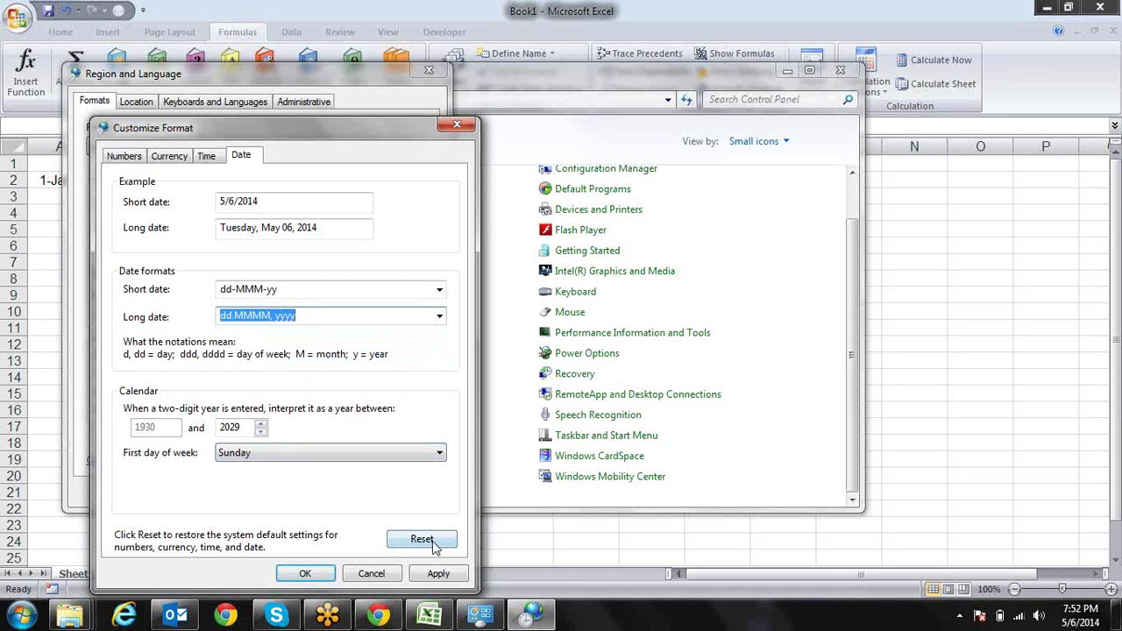
- Apply and confirm the new date formats in both dialogs, then close Control Panel
{"action": "left_click", "coordinate": [436, 574]}
{"action": "left_click", "coordinate": [321, 578]}
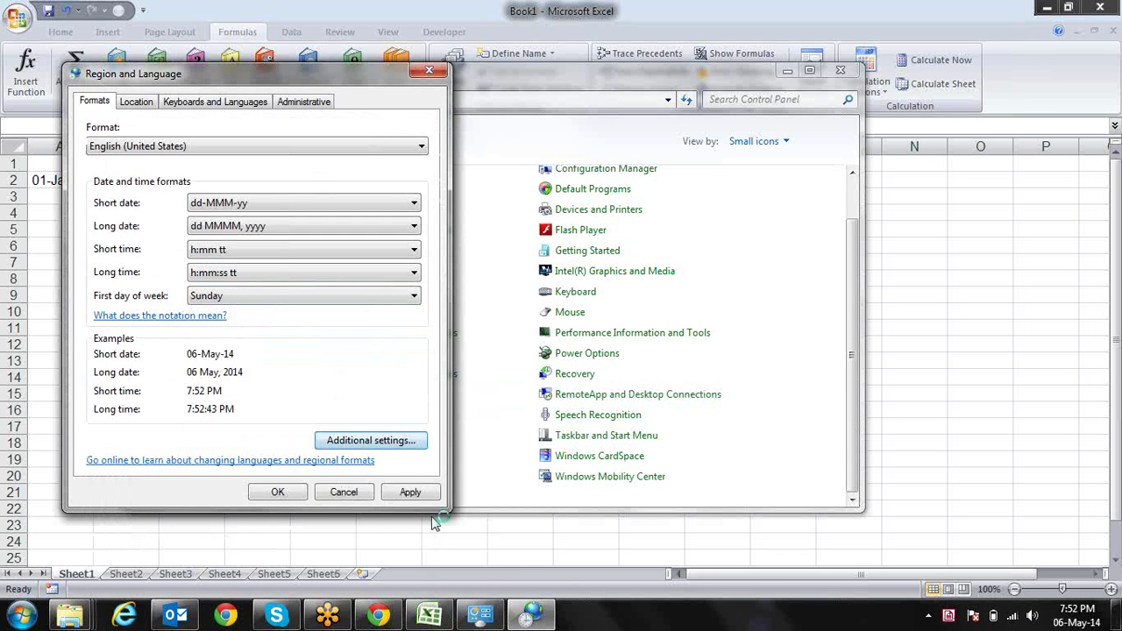
{"action": "left_click", "coordinate": [412, 492]}
{"action": "left_click", "coordinate": [277, 493]}
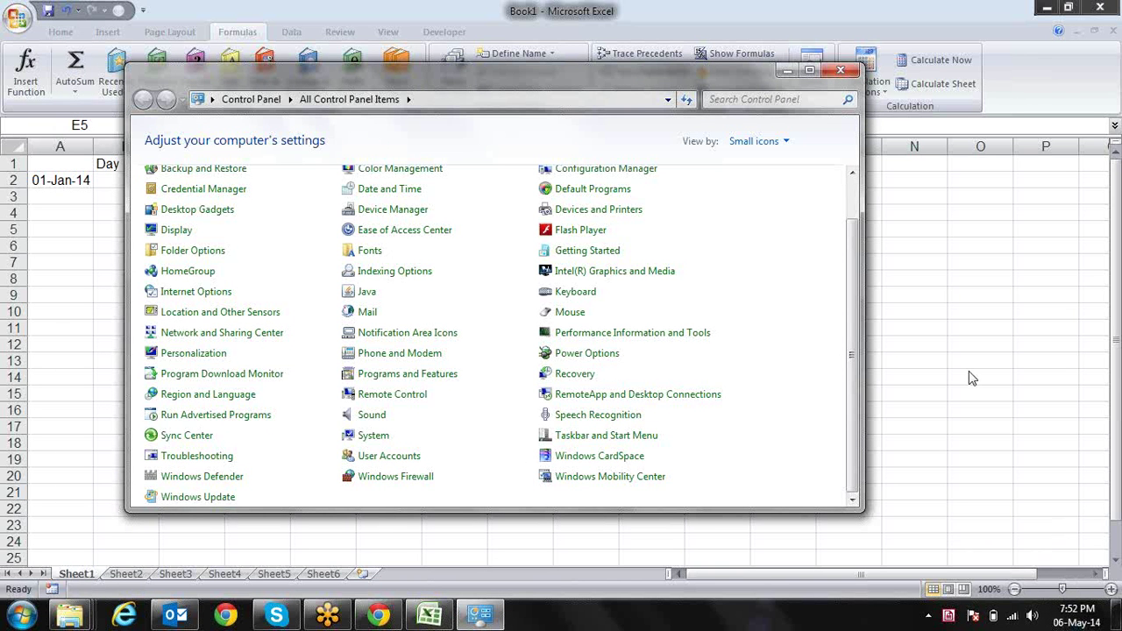
{"action": "left_click", "coordinate": [848, 74]}
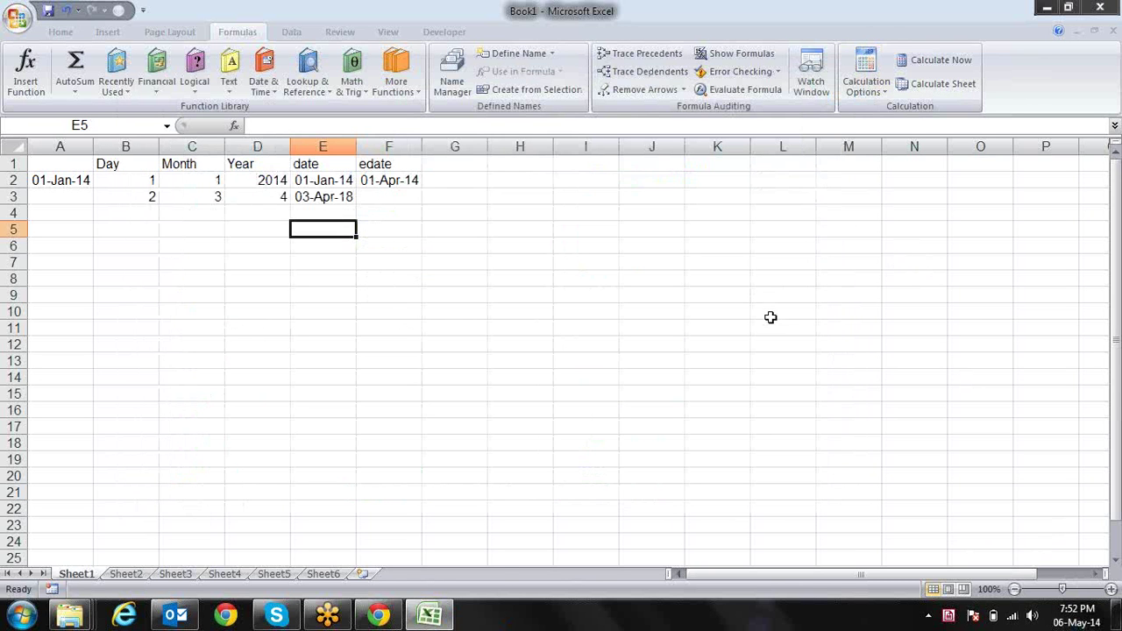
- Enter 10/1/14 in E5 and 12/1/14 in E6, formatting E6 to show 12-Jan-14
{"action": "type", "text": "10"}
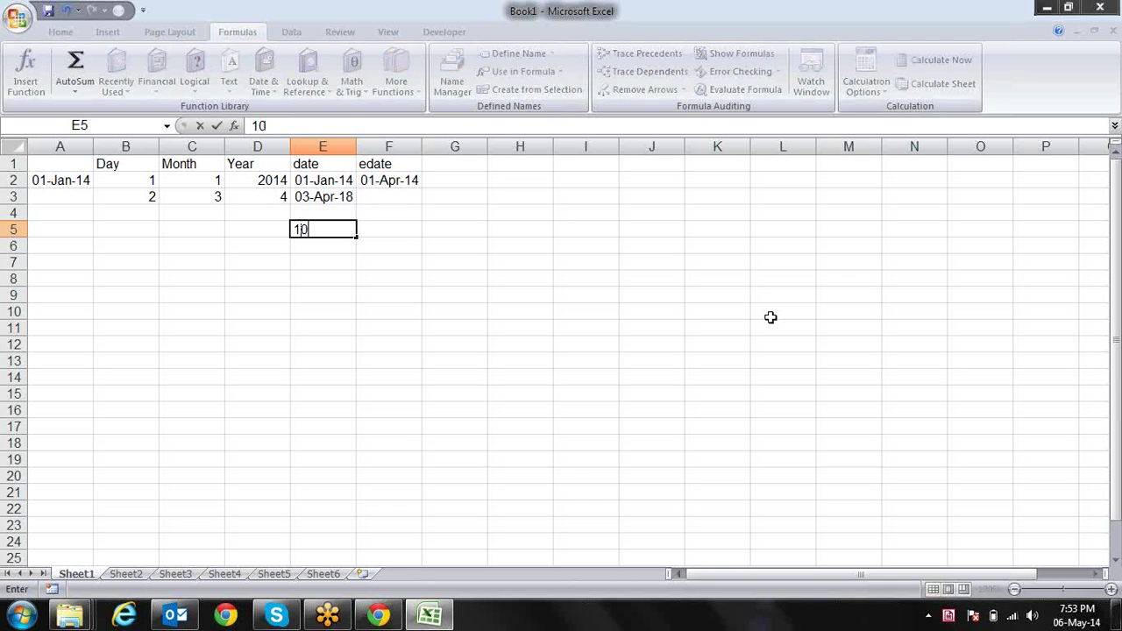
{"action": "type", "text": "/1"}
{"action": "type", "text": "/14"}
{"action": "key", "text": "Return"}
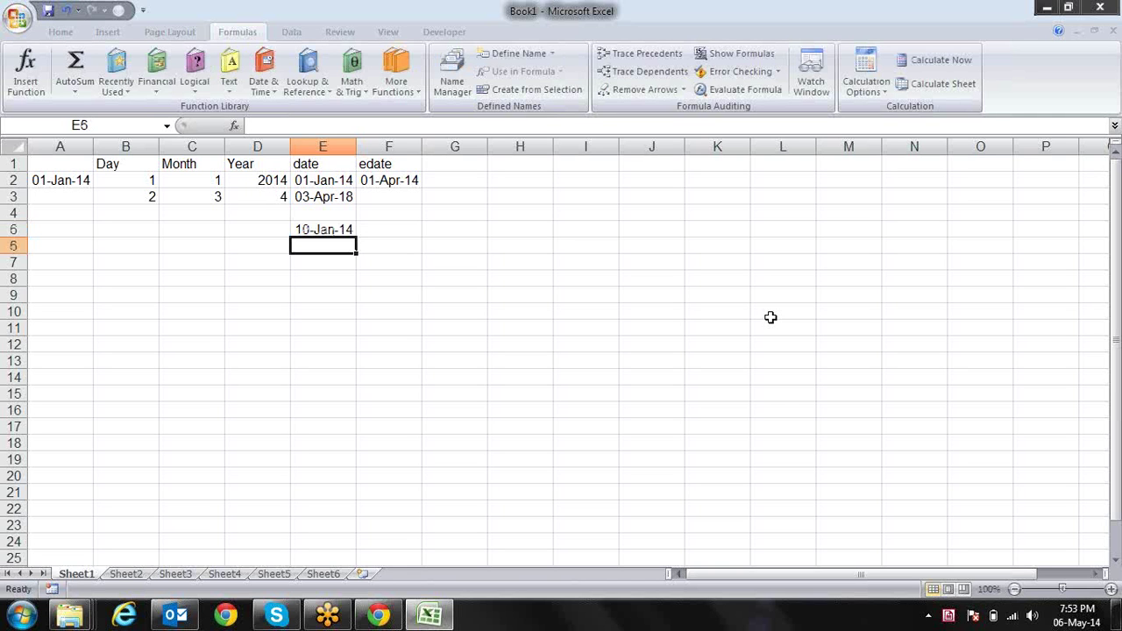
{"action": "type", "text": "12/"}
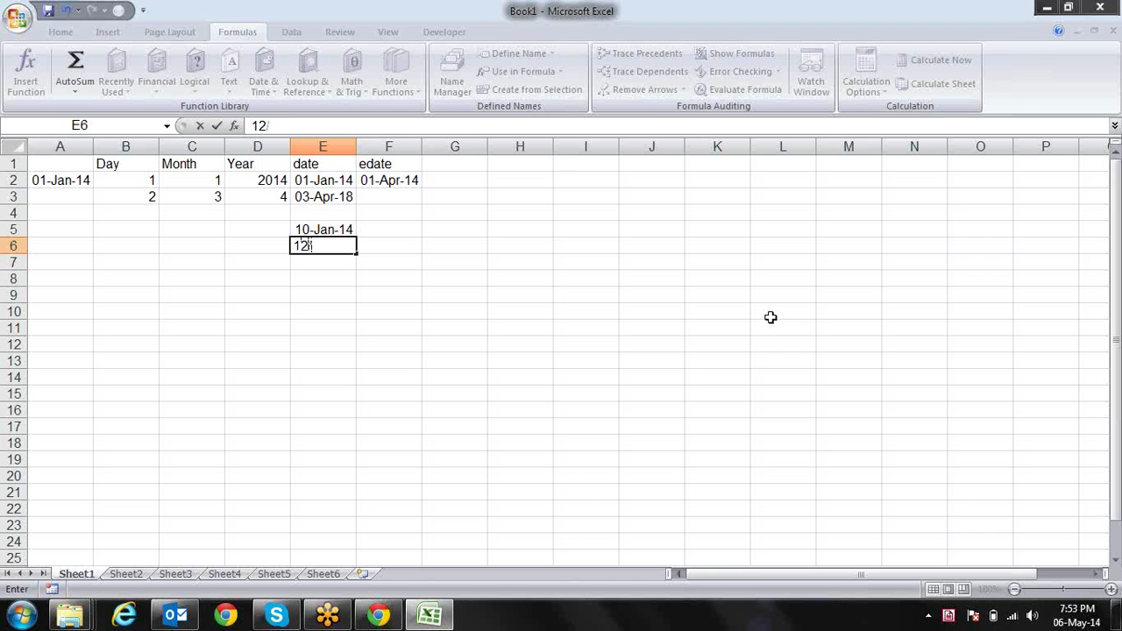
{"action": "type", "text": "1/14"}
{"action": "key", "text": "Return"}
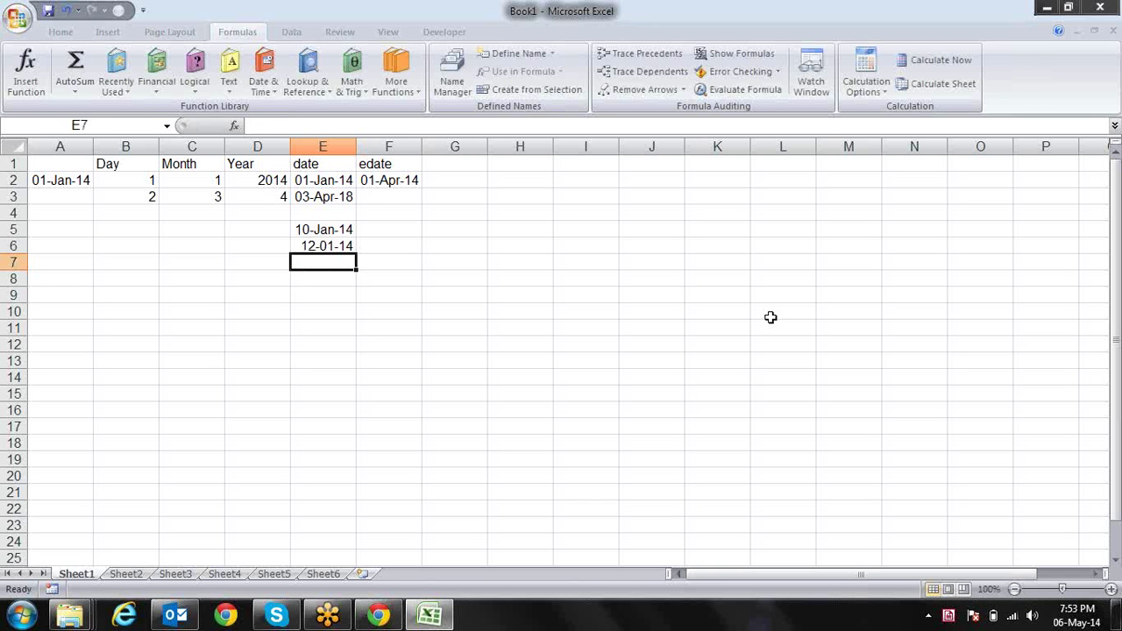
{"action": "key", "text": "Up"}
{"action": "key", "text": "ctrl+shift+3"}
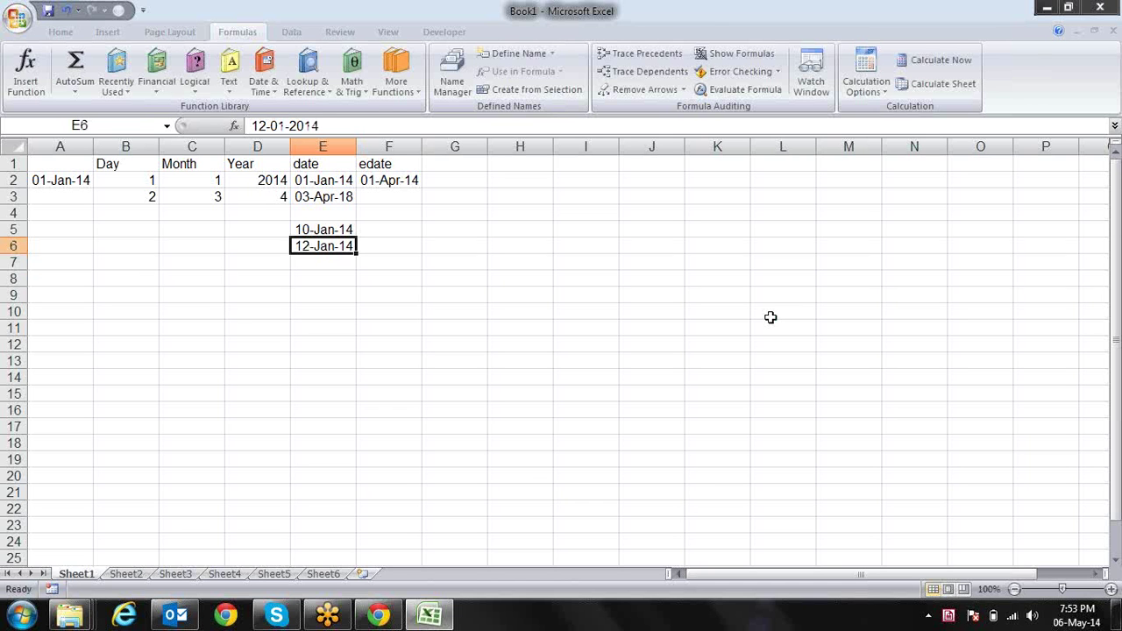
- Reach Region and Language's additional format settings, closing a stray Computer window on the way
{"action": "left_click", "coordinate": [14, 621]}
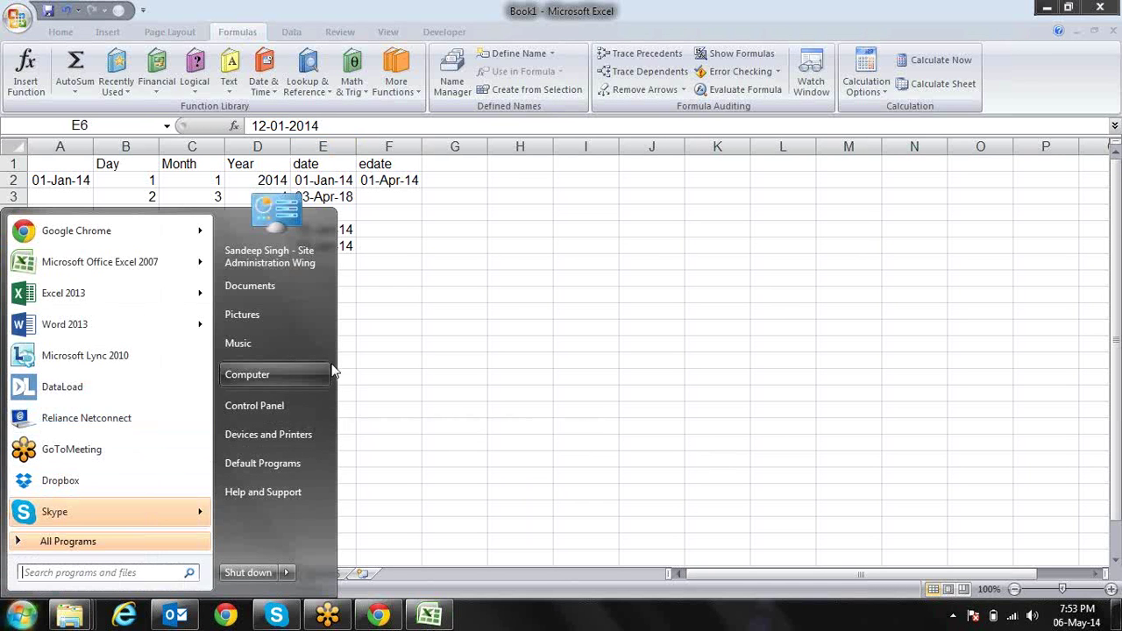
{"action": "left_click", "coordinate": [298, 374]}
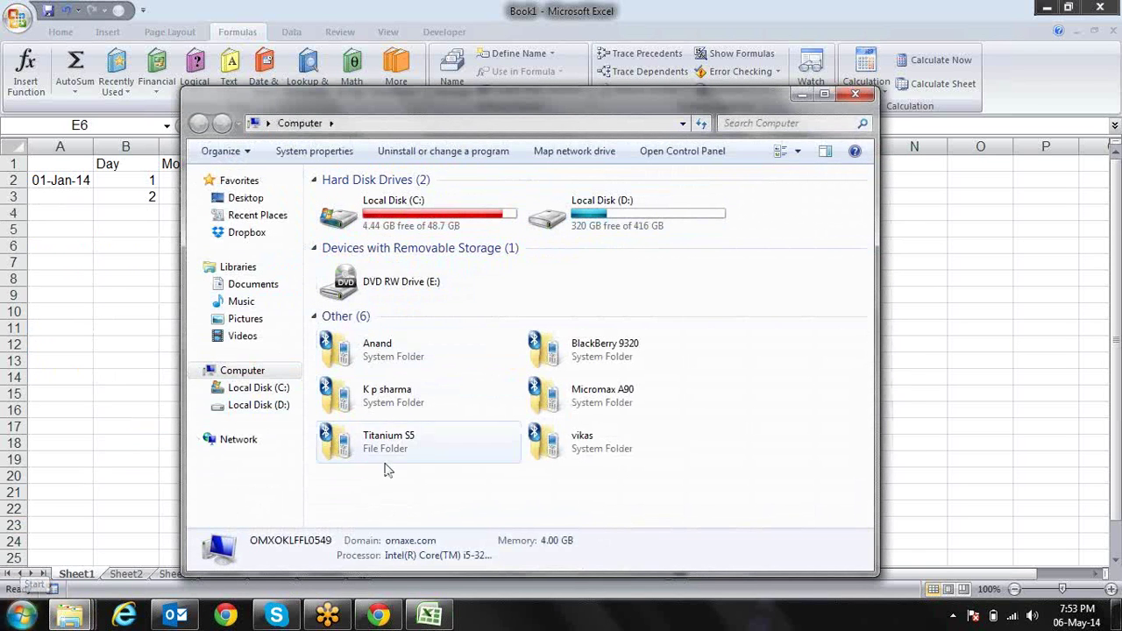
{"action": "left_click", "coordinate": [856, 95]}
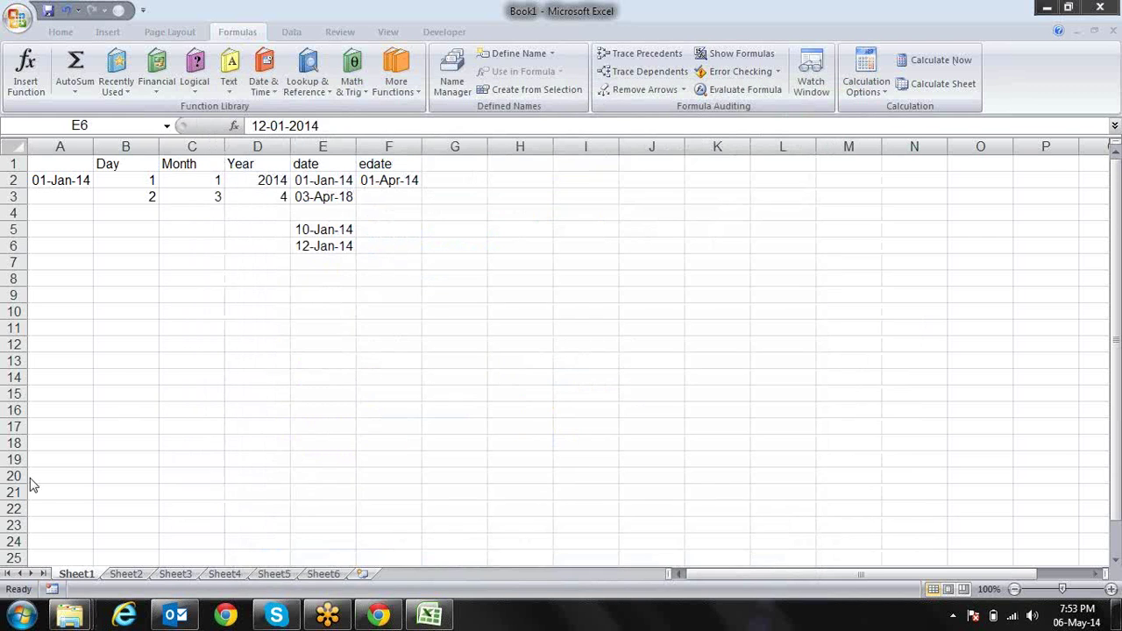
{"action": "left_click", "coordinate": [21, 615]}
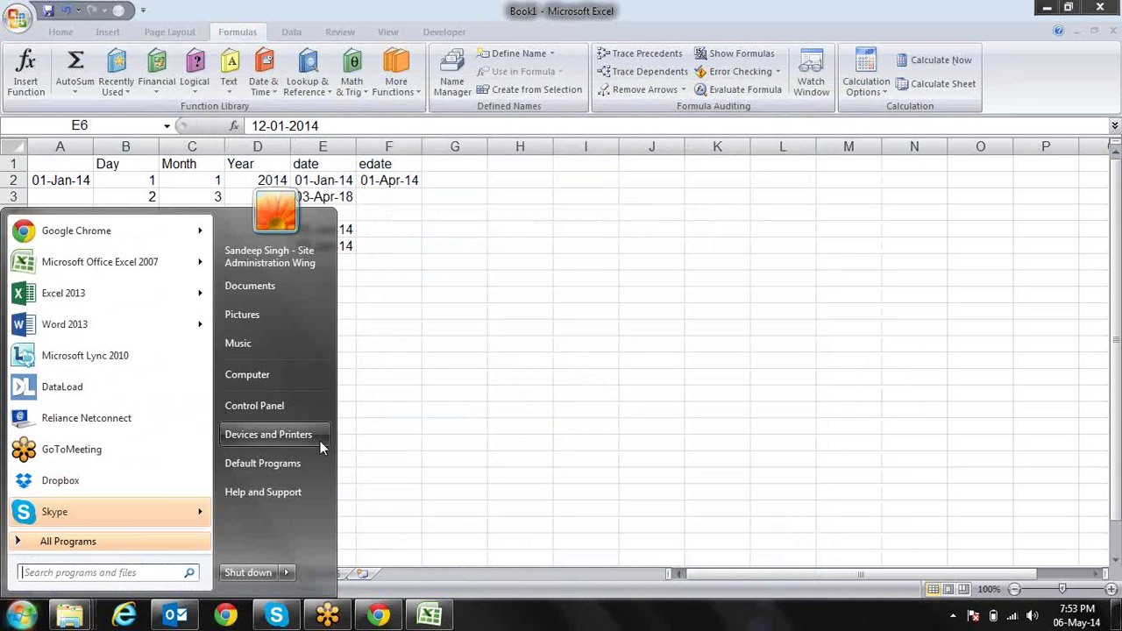
{"action": "left_click", "coordinate": [304, 403]}
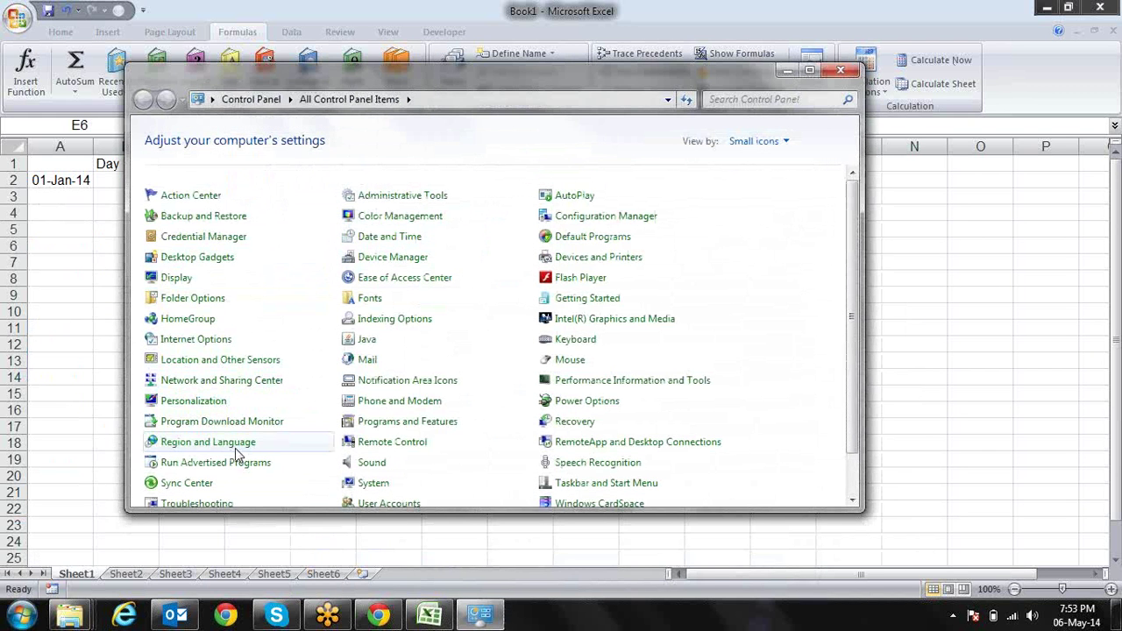
{"action": "left_click", "coordinate": [235, 444]}
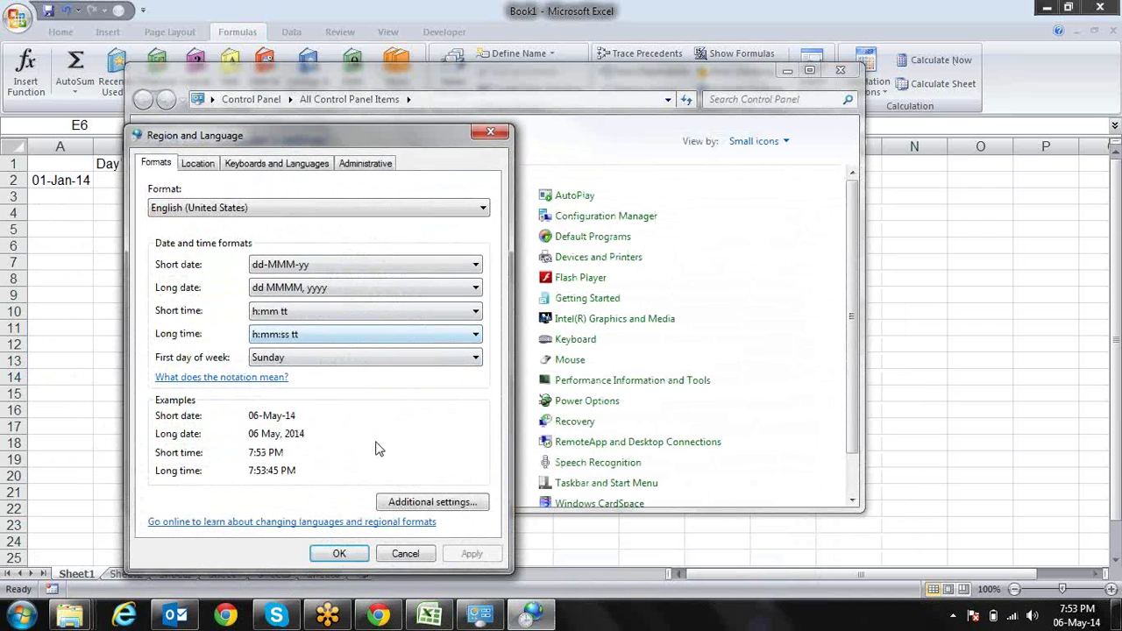
{"action": "left_click", "coordinate": [401, 504]}
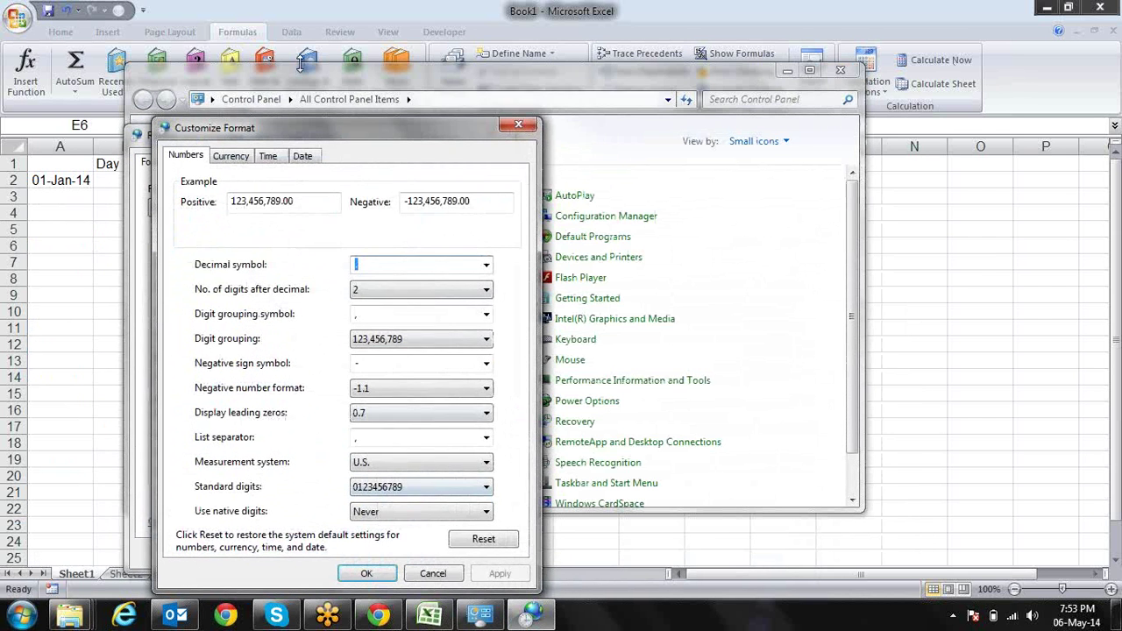
- Set short date to MM/dd/yyyy and long date to dddd, MMMM dd, yyyy, and apply
{"action": "left_click", "coordinate": [298, 156]}
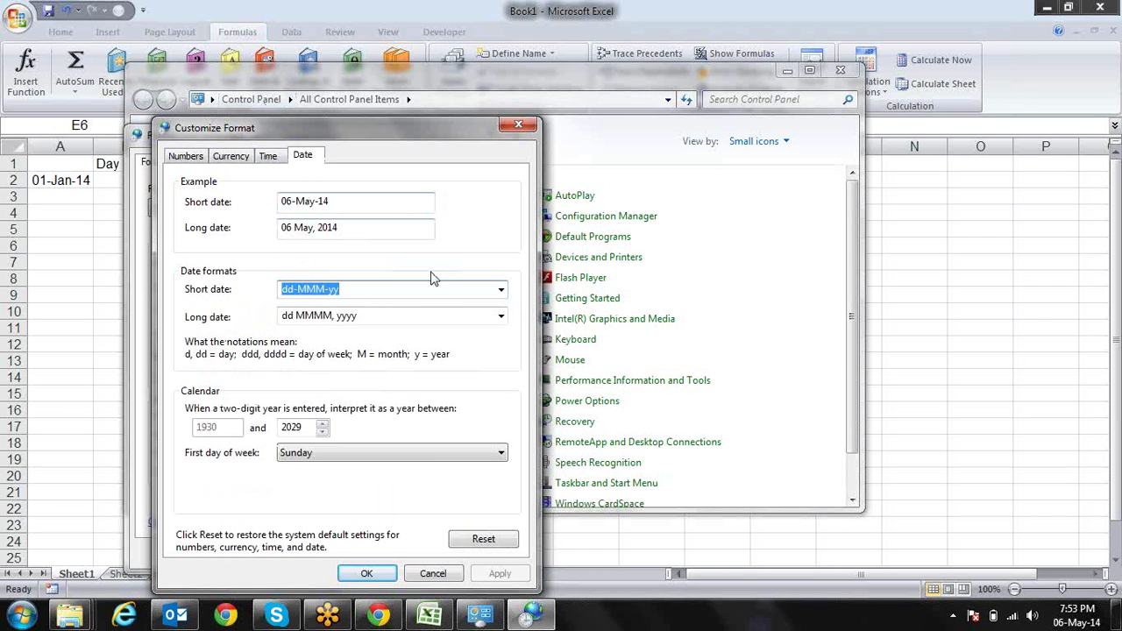
{"action": "left_click", "coordinate": [500, 292]}
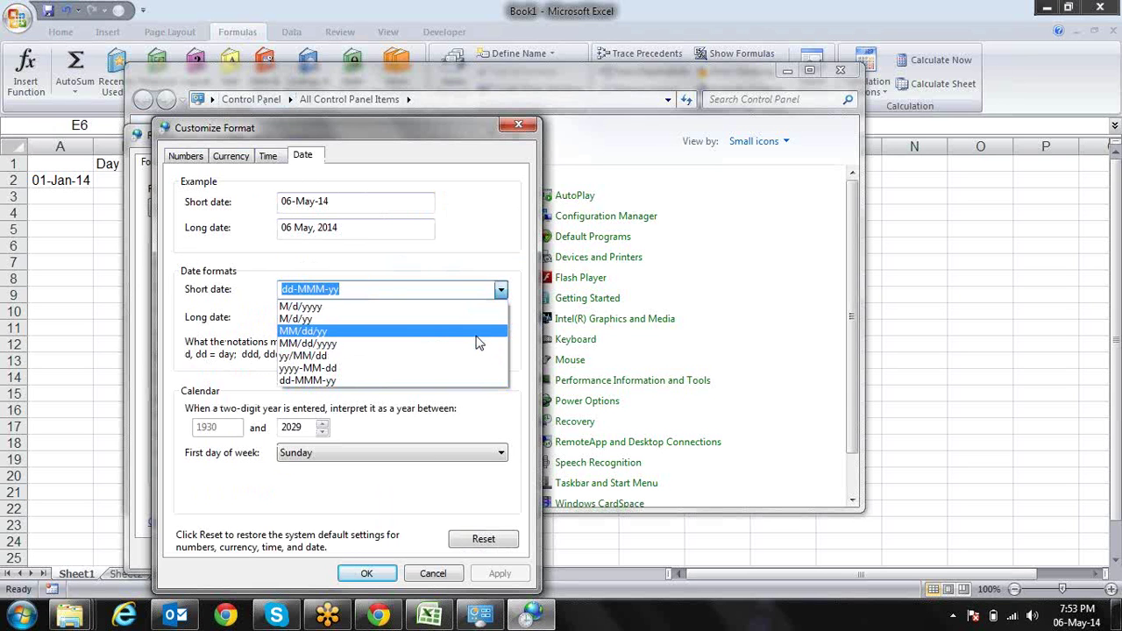
{"action": "left_click", "coordinate": [483, 344]}
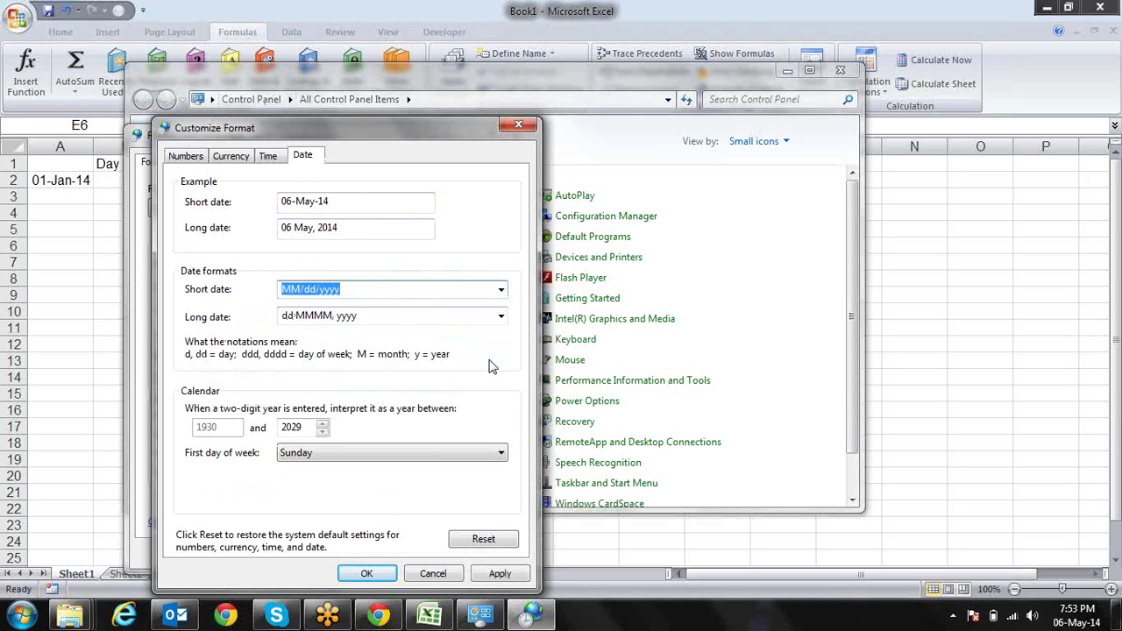
{"action": "left_click", "coordinate": [499, 319]}
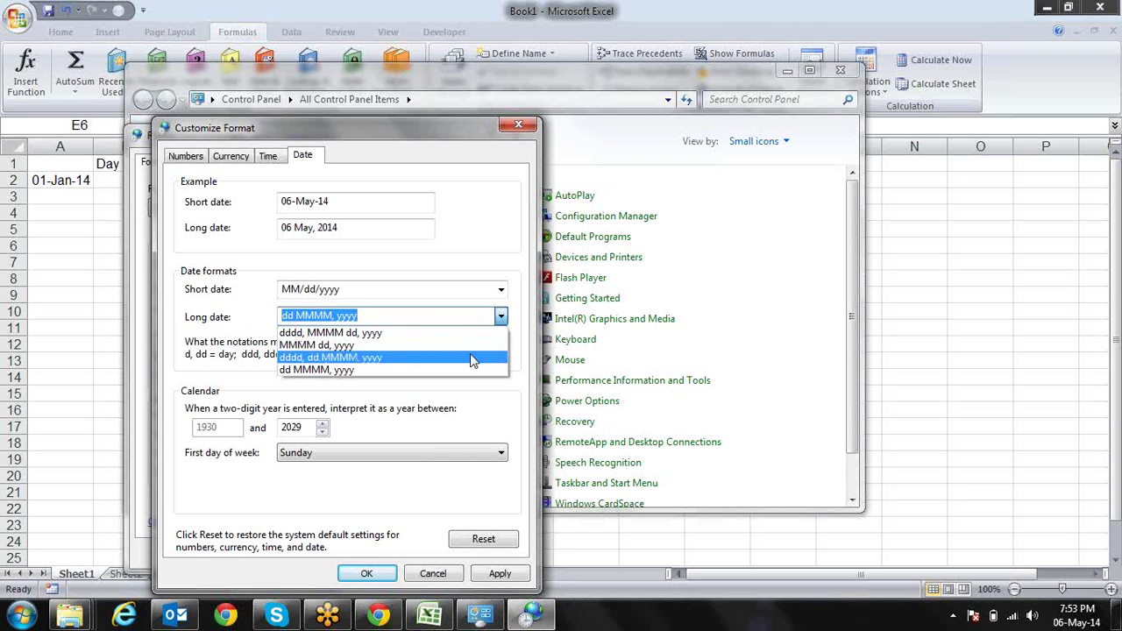
{"action": "left_click", "coordinate": [482, 332]}
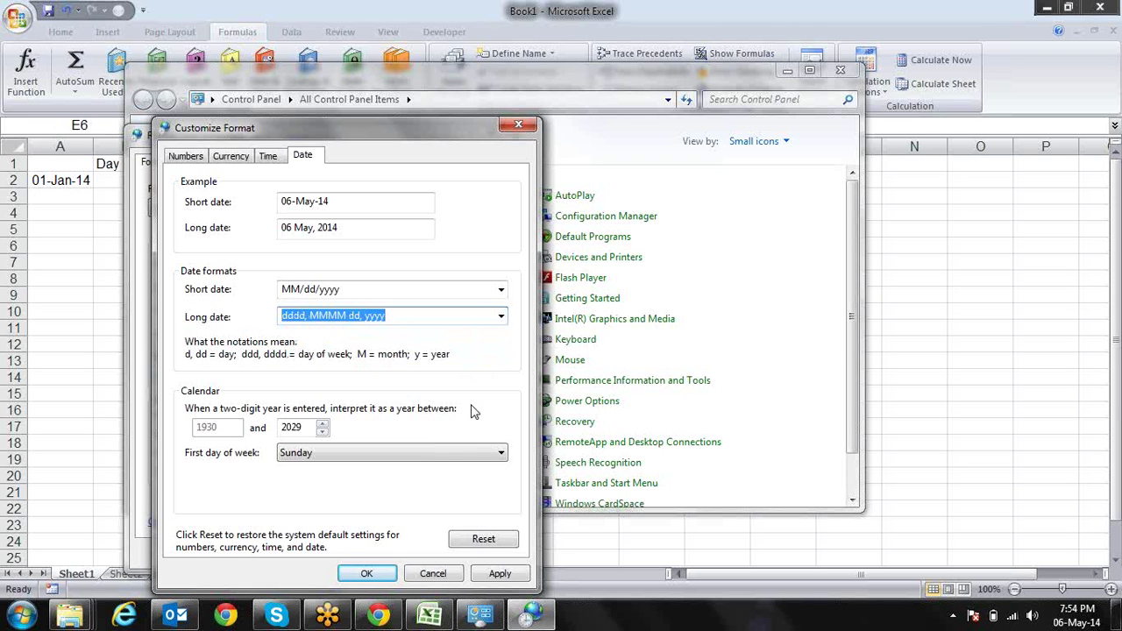
{"action": "left_click", "coordinate": [502, 575]}
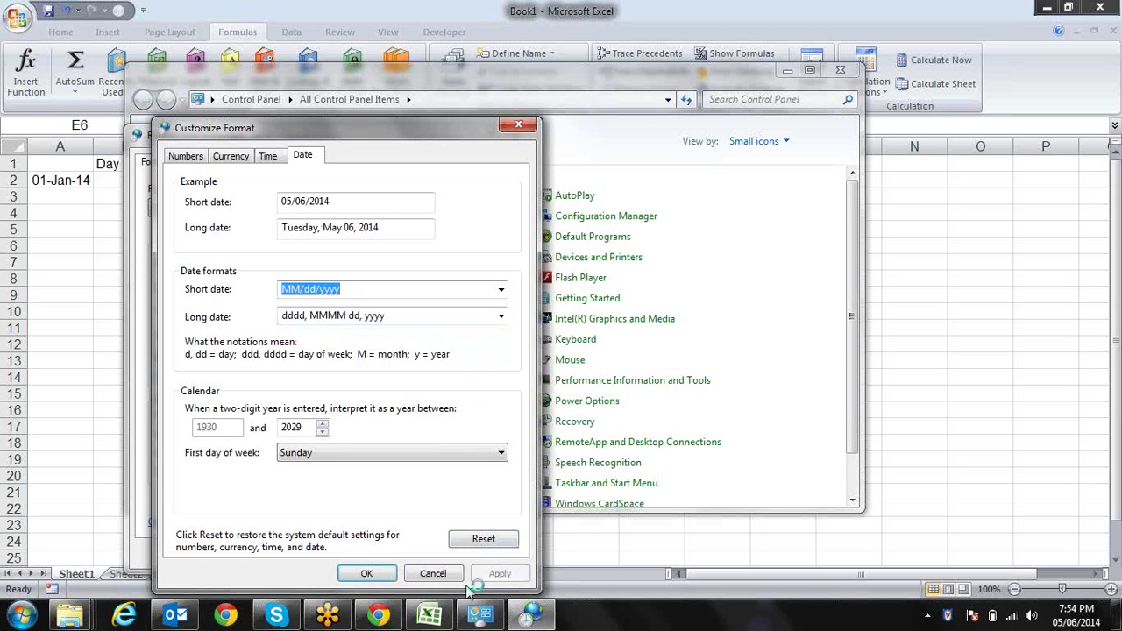
- Confirm the Customize Format and Region and Language dialogs and close Control Panel
{"action": "left_click", "coordinate": [366, 573]}
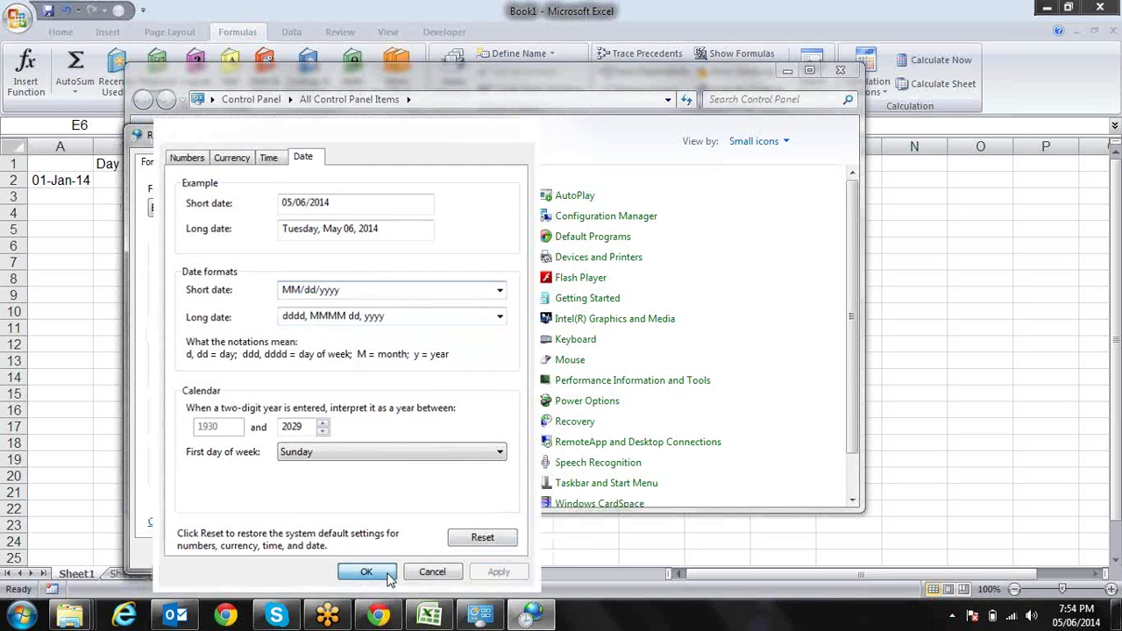
{"action": "left_click", "coordinate": [484, 558]}
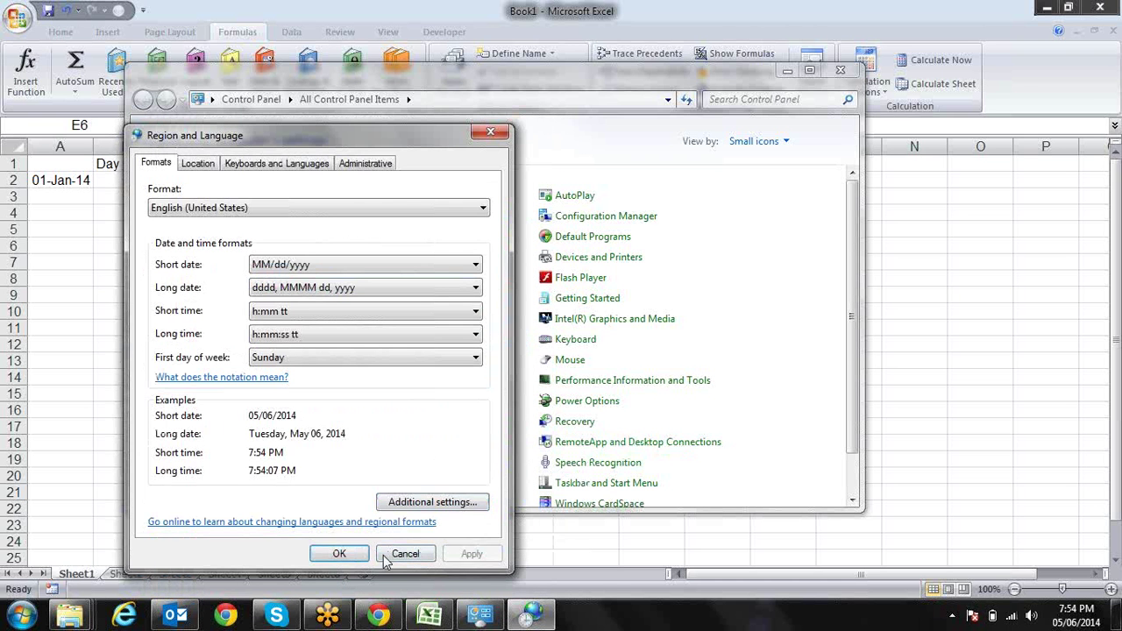
{"action": "left_click", "coordinate": [353, 558]}
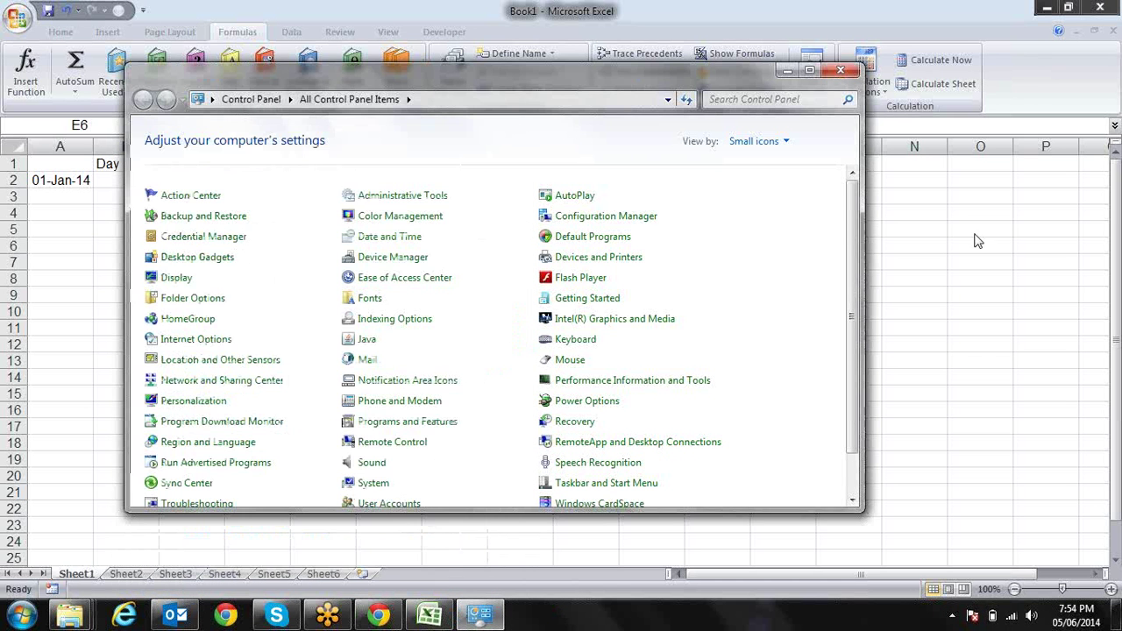
{"action": "left_click", "coordinate": [850, 75]}
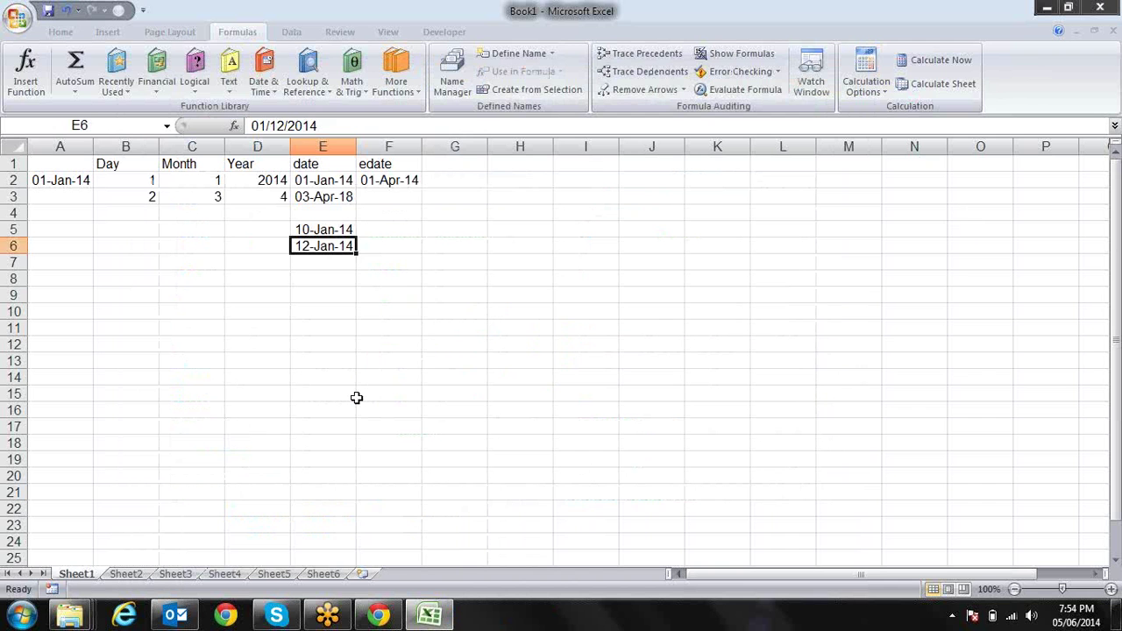
- Enter 10/03/2014 in E7, format it as a date, then delete it
{"action": "key", "text": "Return"}
{"action": "type", "text": "10/"}
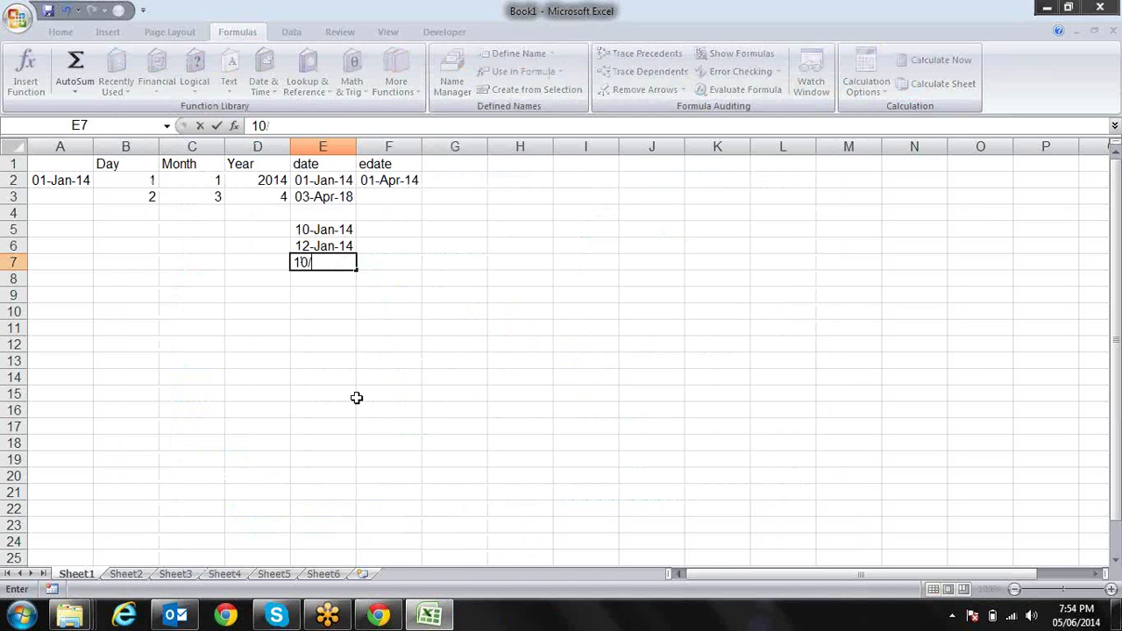
{"action": "type", "text": "03/20"}
{"action": "type", "text": "1"}
{"action": "type", "text": "4"}
{"action": "key", "text": "Return"}
{"action": "key", "text": "Up"}
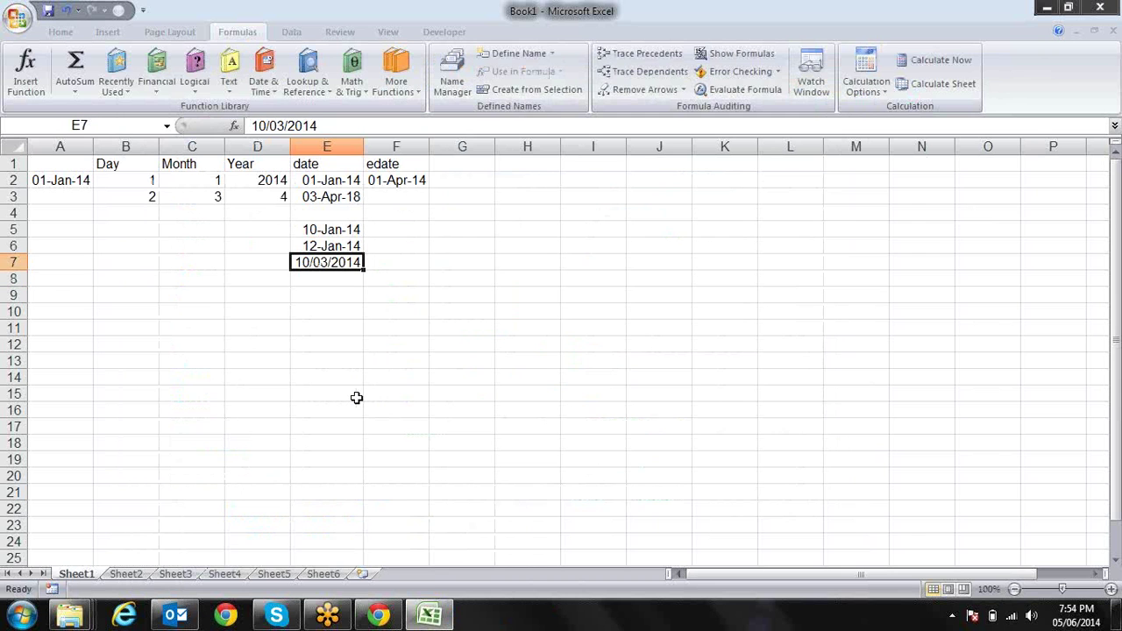
{"action": "key", "text": "ctrl+shift+3"}
{"action": "key", "text": "Delete"}
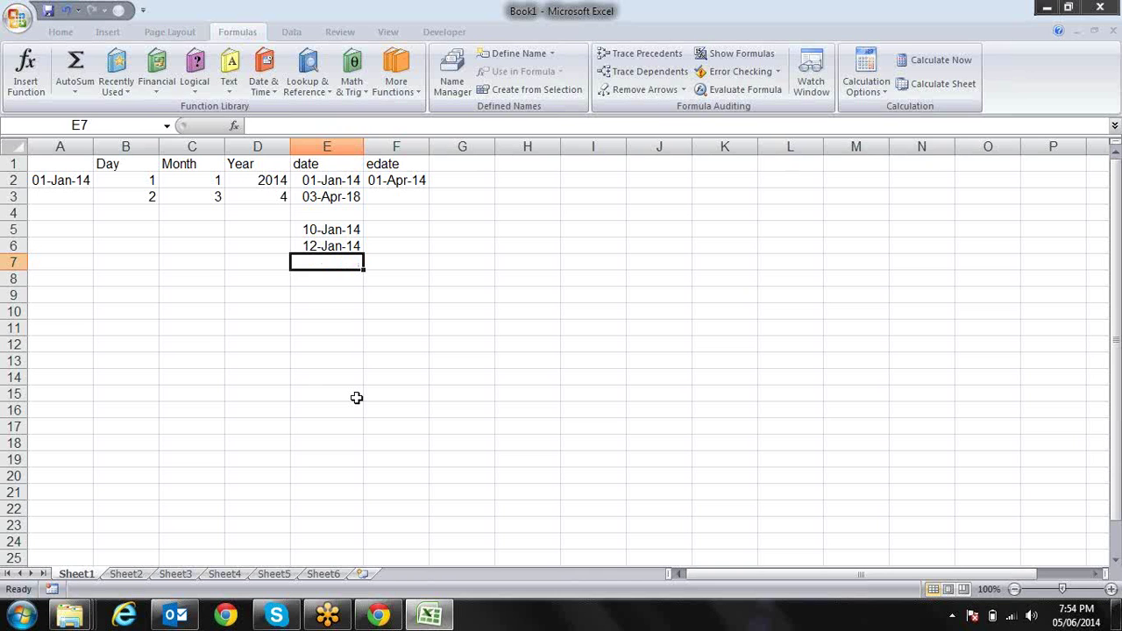
- Select E5:E7 and delete the 10-Jan-14 and 12-Jan-14 dates
{"action": "key", "text": "Up"}
{"action": "key", "text": "Up"}
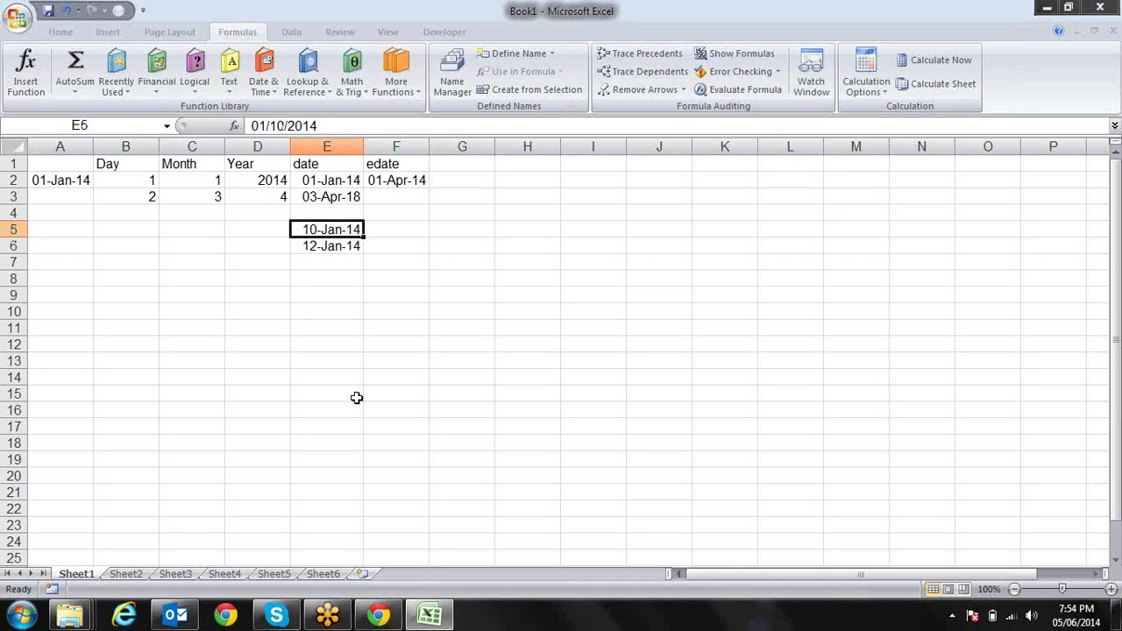
{"action": "key", "text": "shift+Down"}
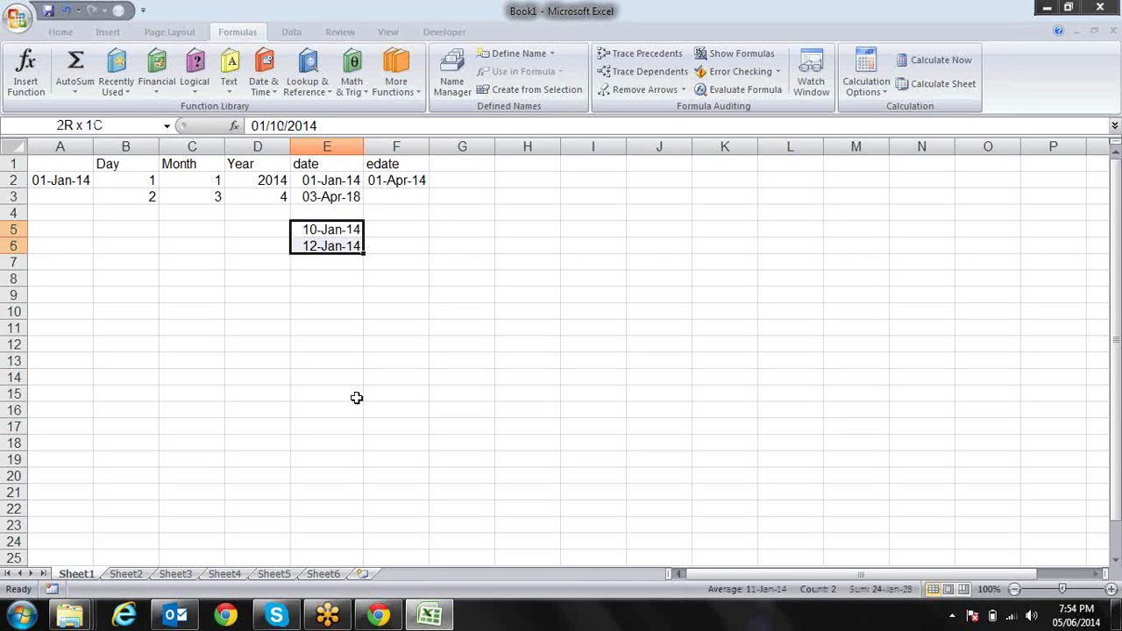
{"action": "key", "text": "Down"}
{"action": "key", "text": "Down"}
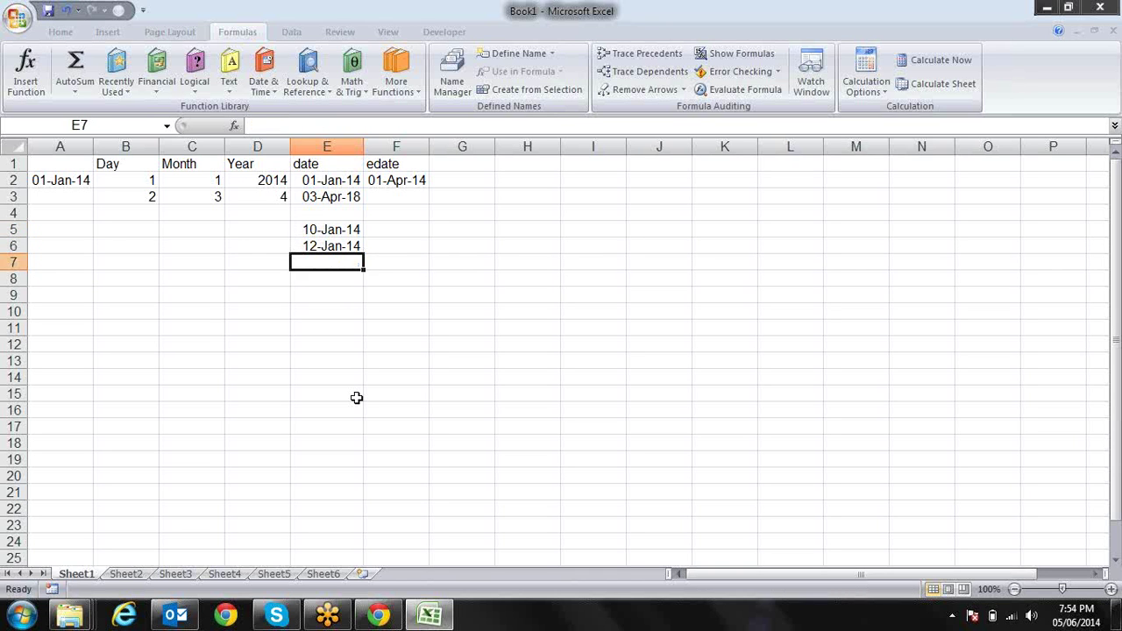
{"action": "key", "text": "Up"}
{"action": "key", "text": "Up"}
{"action": "key", "text": "shift+Down"}
{"action": "key", "text": "shift+Down"}
{"action": "key", "text": "Delete"}
- Enter 10/1/14 in E5 and 12/4/14 in E6
{"action": "key", "text": "Down"}
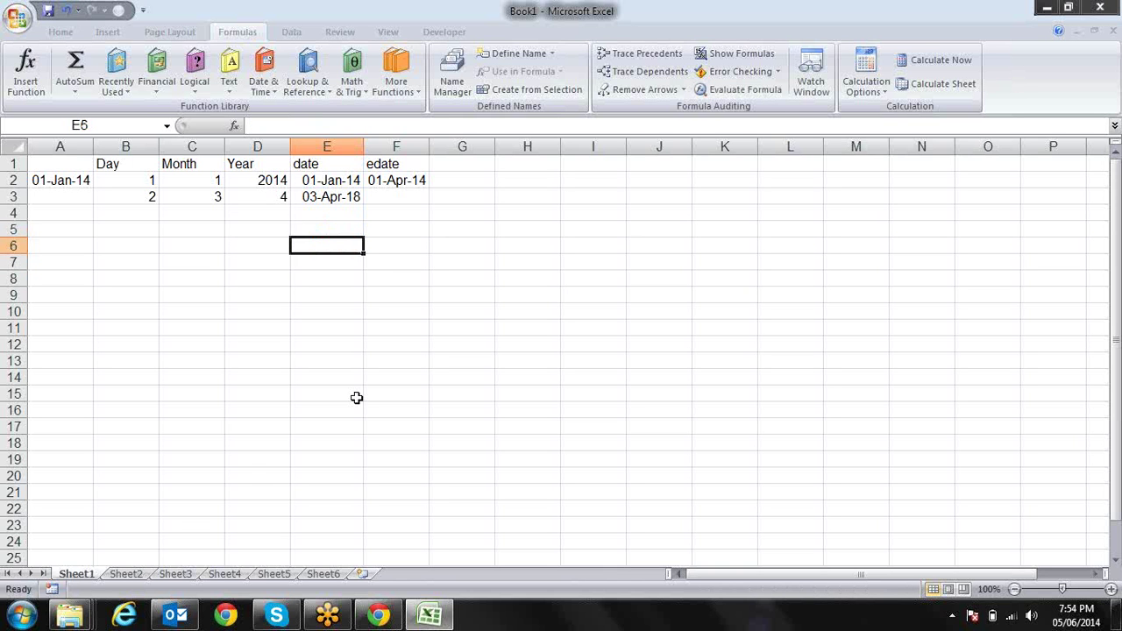
{"action": "key", "text": "Up"}
{"action": "type", "text": "1"}
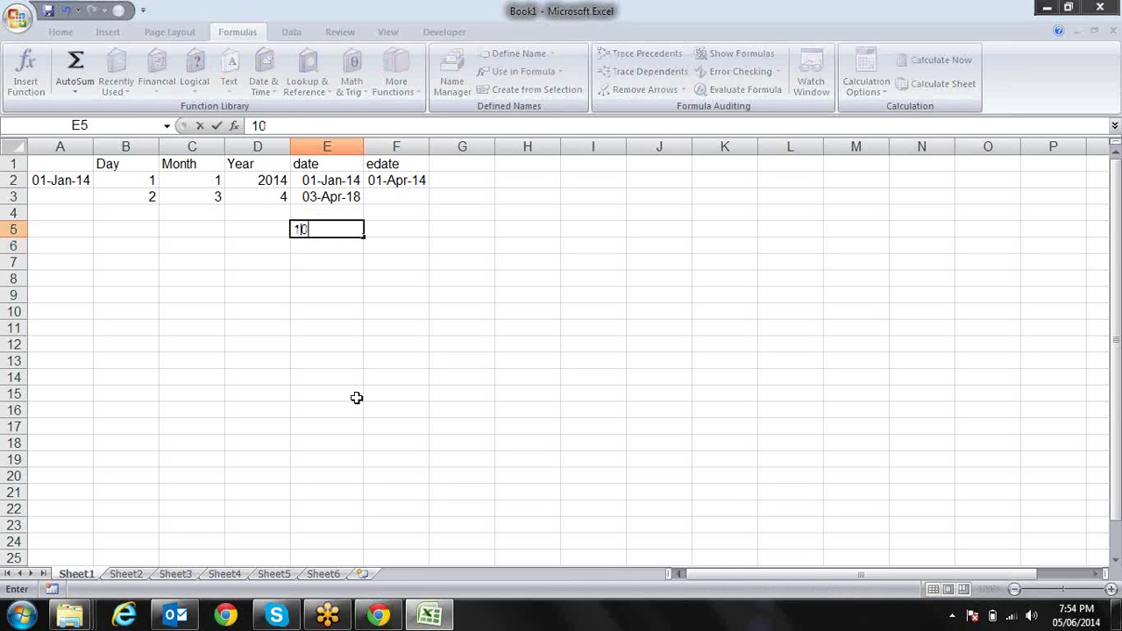
{"action": "type", "text": "0/1/14"}
{"action": "key", "text": "Return"}
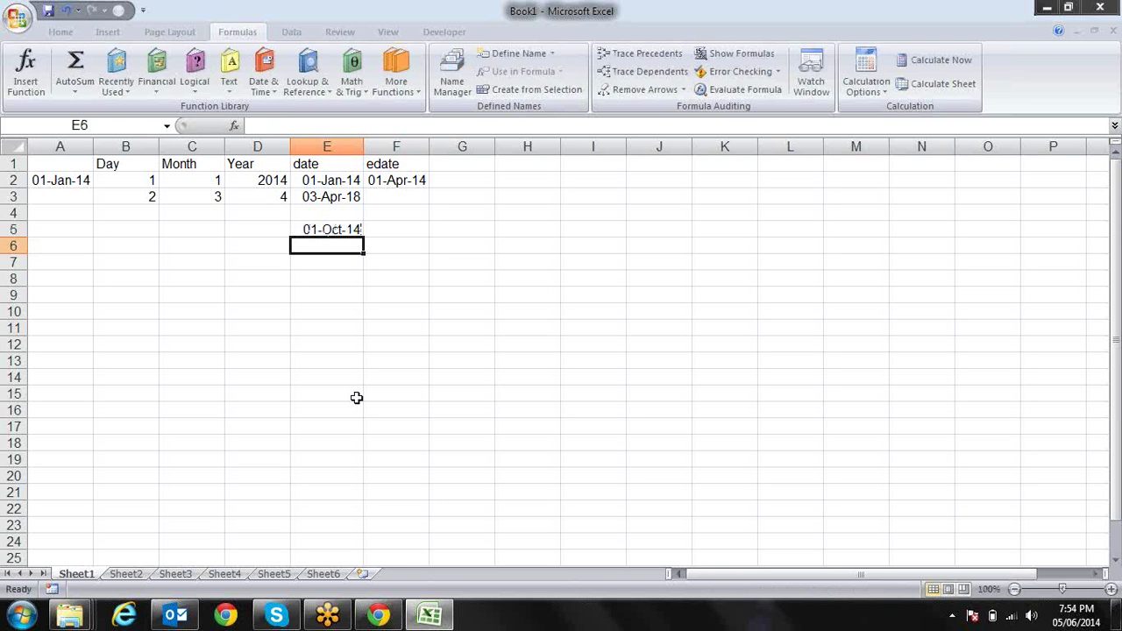
{"action": "type", "text": "12/"}
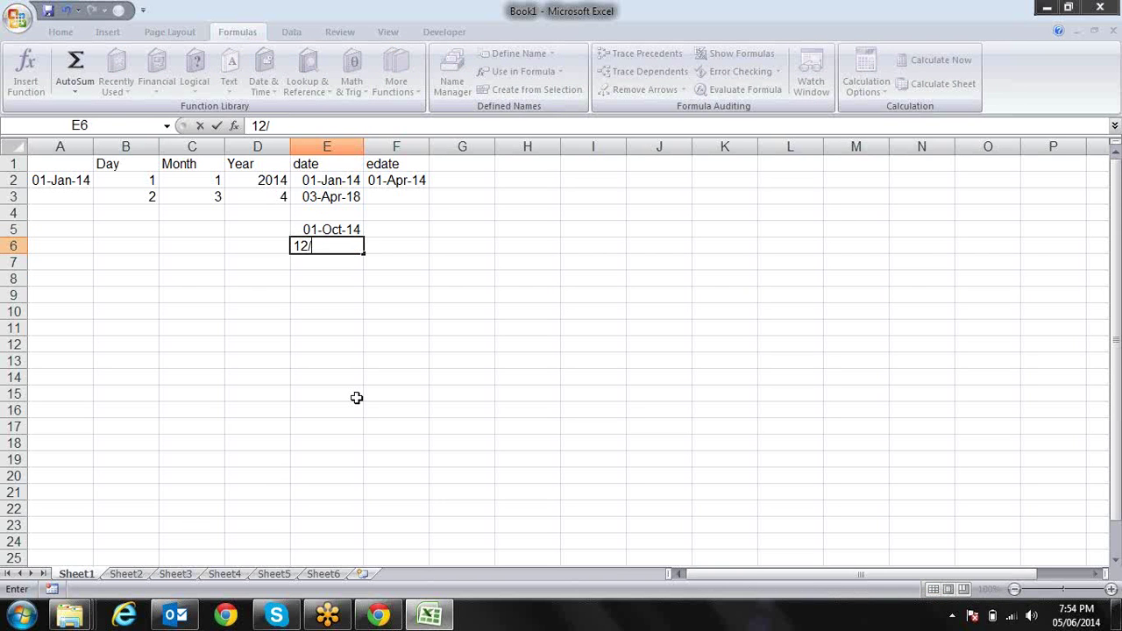
{"action": "type", "text": "4/"}
{"action": "type", "text": "14"}
{"action": "key", "text": "Return"}
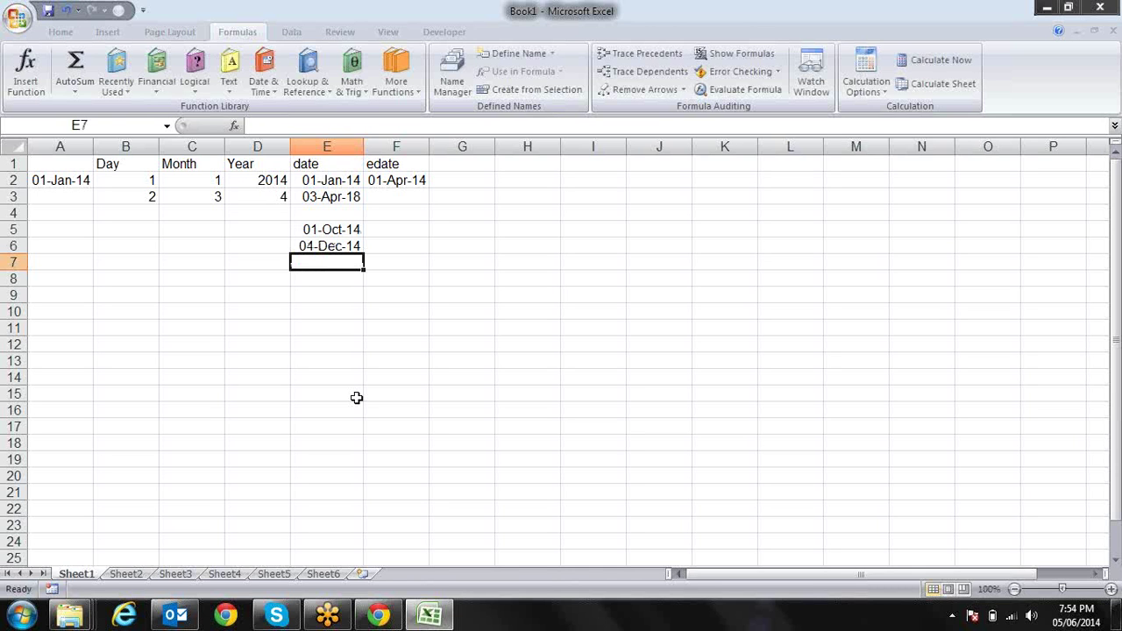
- Enter the third date in E7, fixing a typo, so it shows 03-Jun-14
{"action": "type", "text": "13/"}
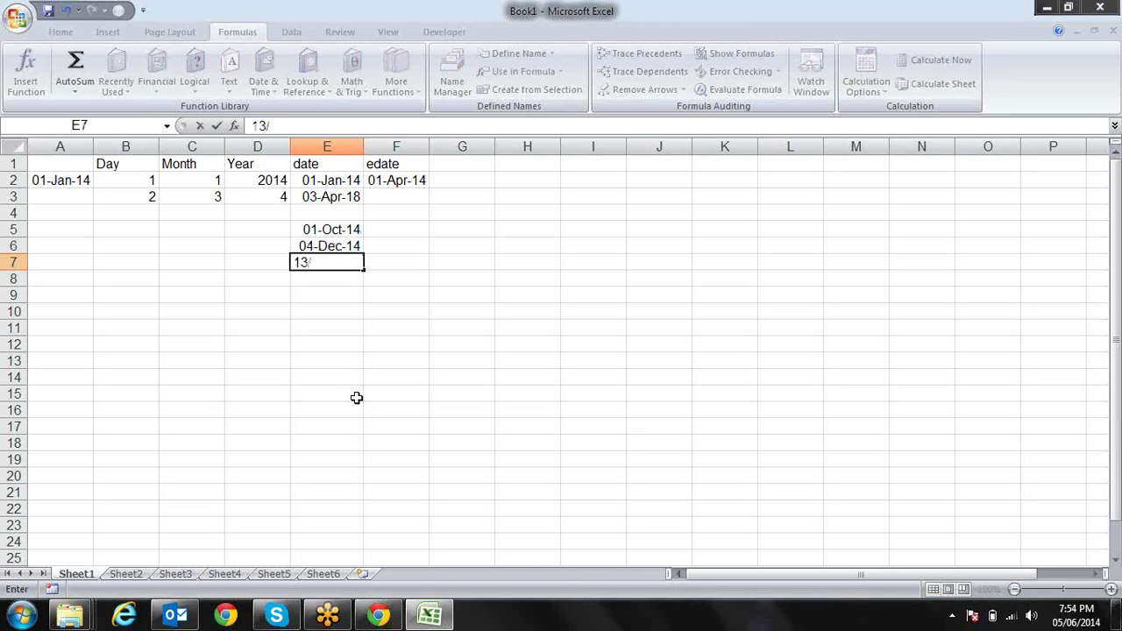
{"action": "type", "text": "3"}
{"action": "type", "text": "/14"}
{"action": "key", "text": "F2"}
{"action": "key", "text": "Left"}
{"action": "key", "text": "BackSpace"}
{"action": "key", "text": "BackSpace"}
{"action": "type", "text": "3"}
{"action": "key", "text": "Return"}
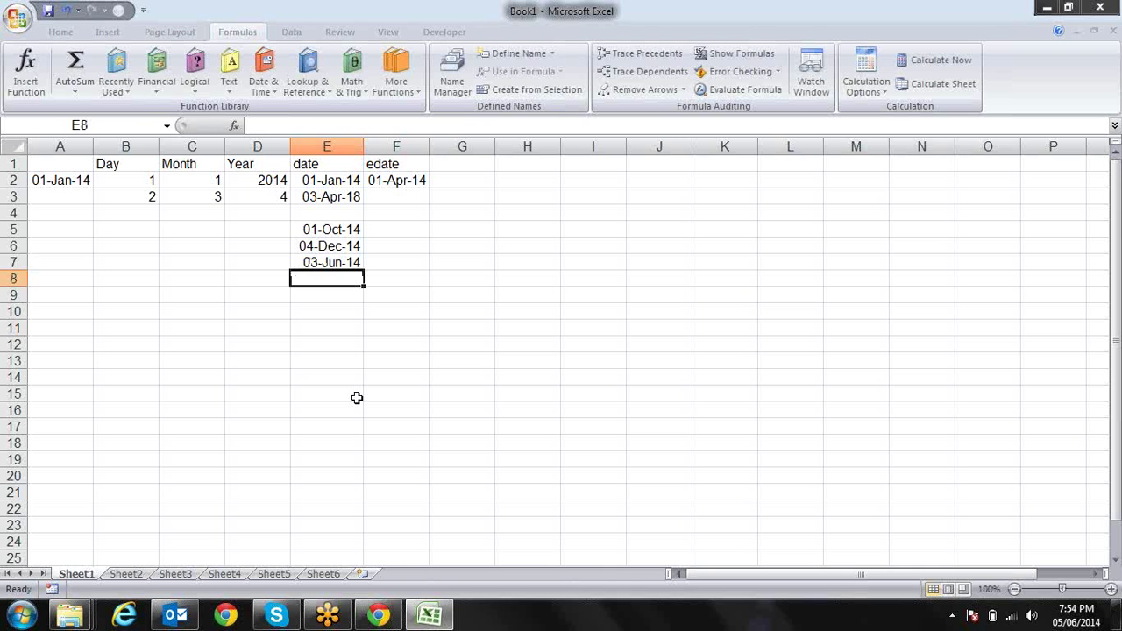
{"action": "key", "text": "Up"}
{"action": "key", "text": "F2"}
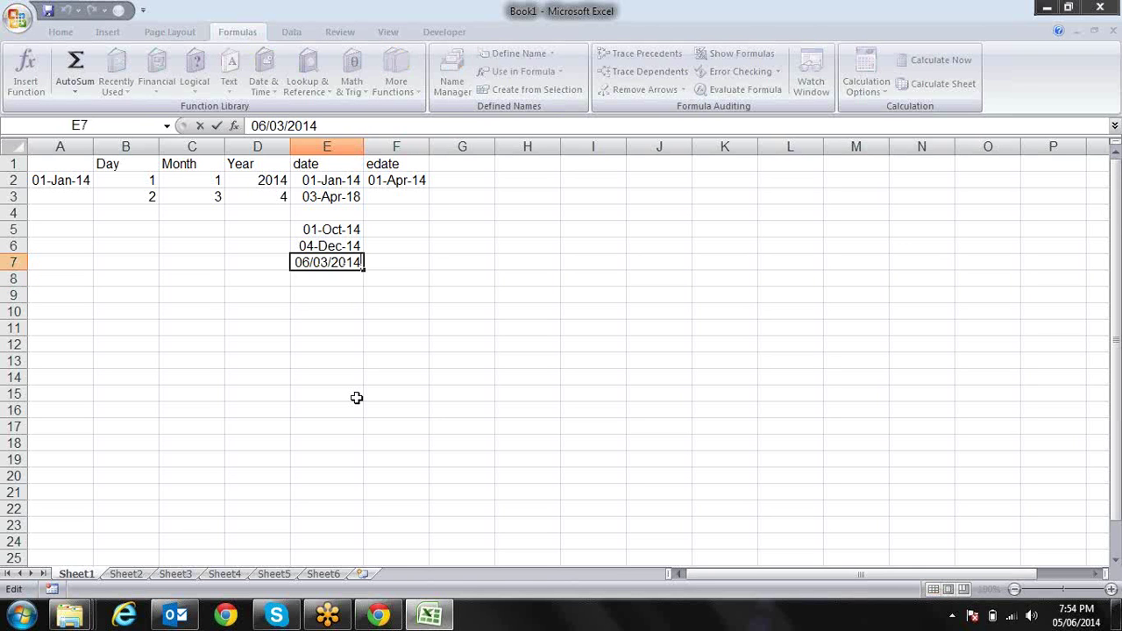
{"action": "key", "text": "Return"}
- Select the three dates in E5:E7
{"action": "key", "text": "Up"}
{"action": "key", "text": "Up"}
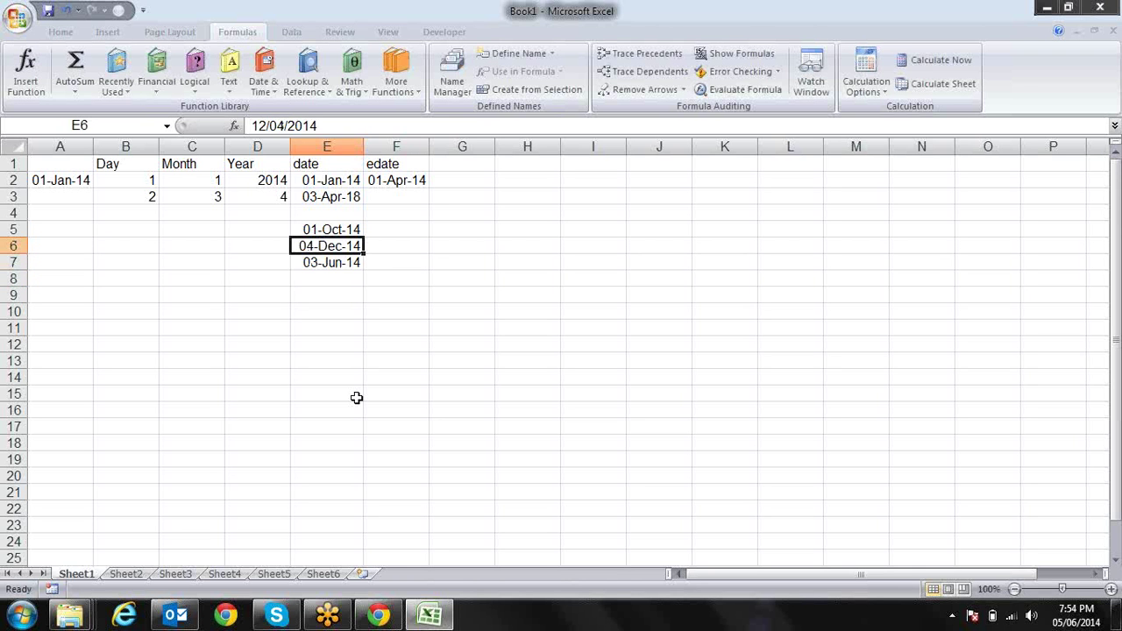
{"action": "key", "text": "Up"}
{"action": "key", "text": "Down"}
{"action": "key", "text": "Down"}
{"action": "key", "text": "Up"}
{"action": "key", "text": "Up"}
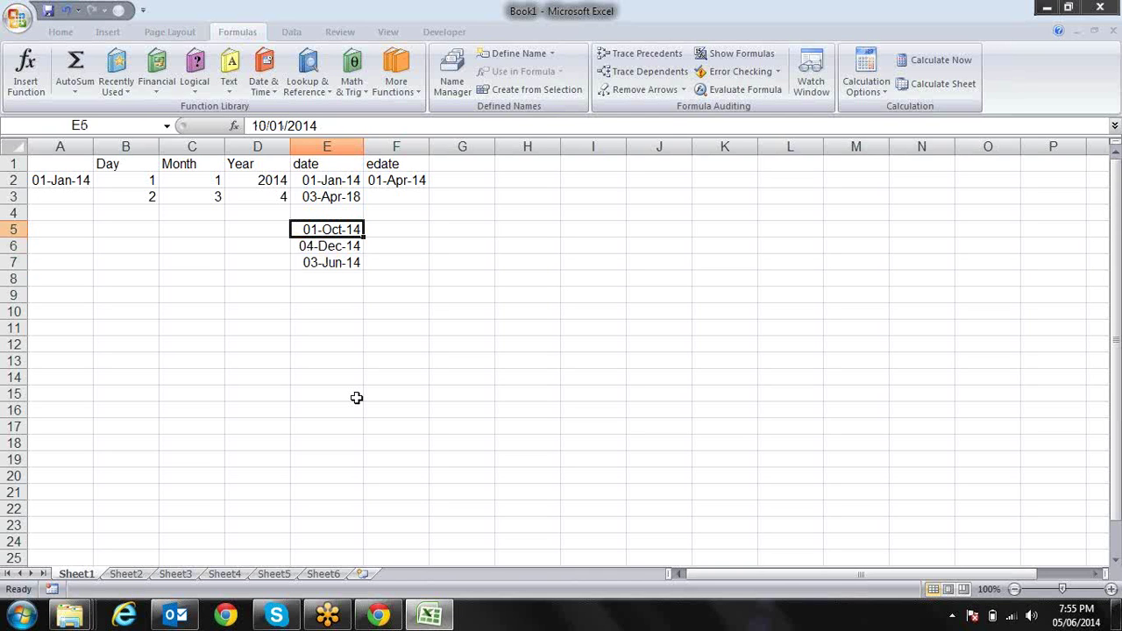
{"action": "key", "text": "shift+Down"}
{"action": "key", "text": "shift+Down"}
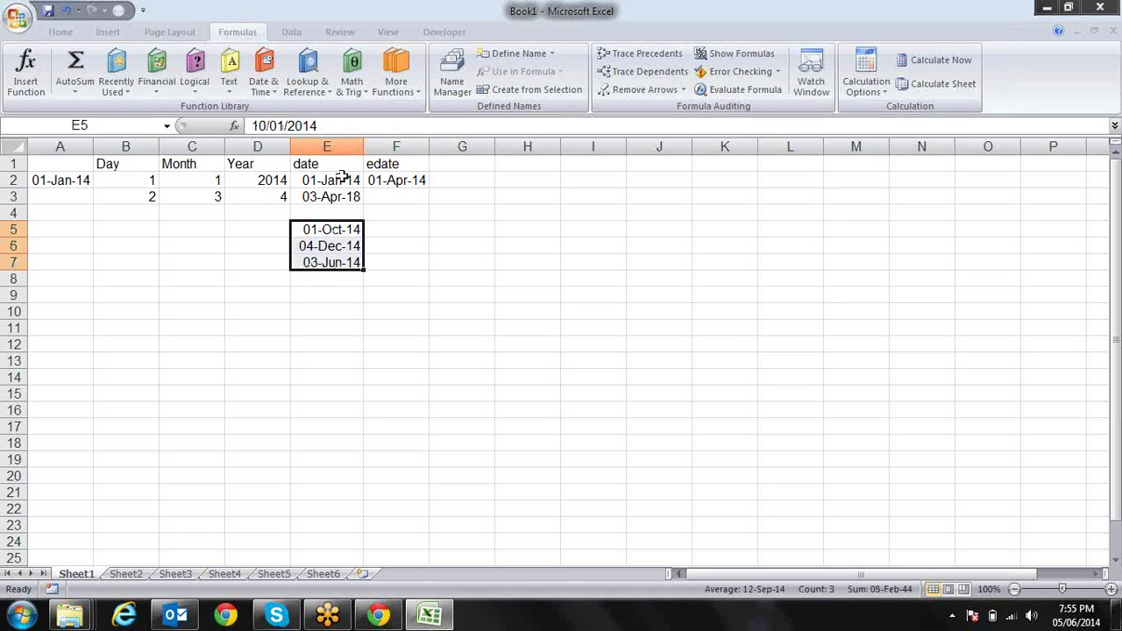
- Reconvert E5:E7 with Text to Columns using DMY date order, then delete them
{"action": "left_click", "coordinate": [293, 32]}
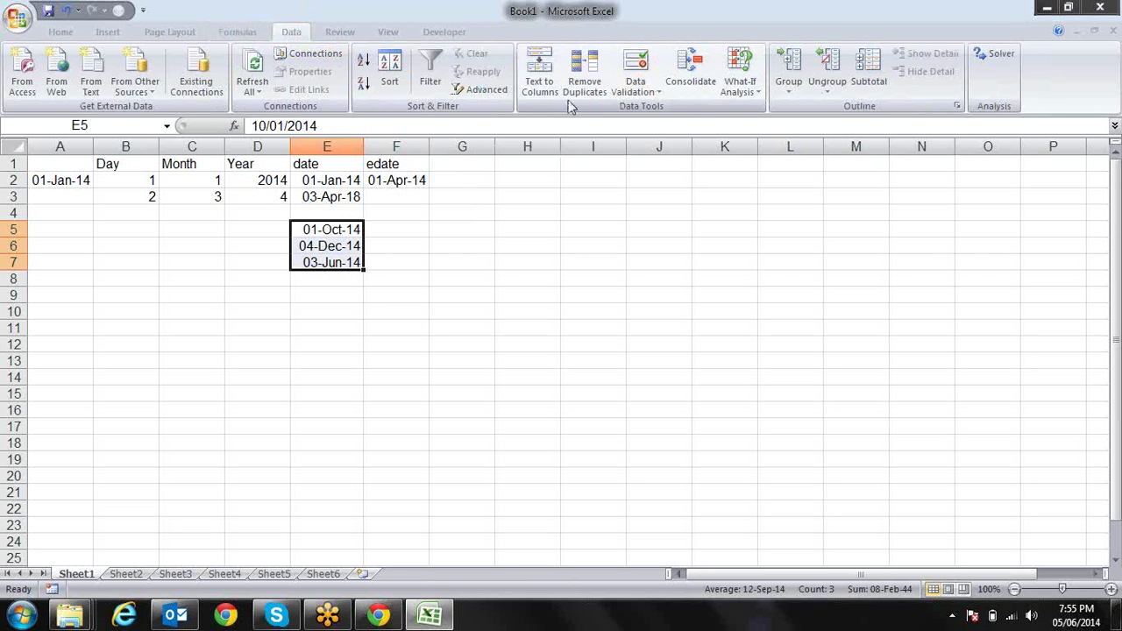
{"action": "left_click", "coordinate": [539, 70]}
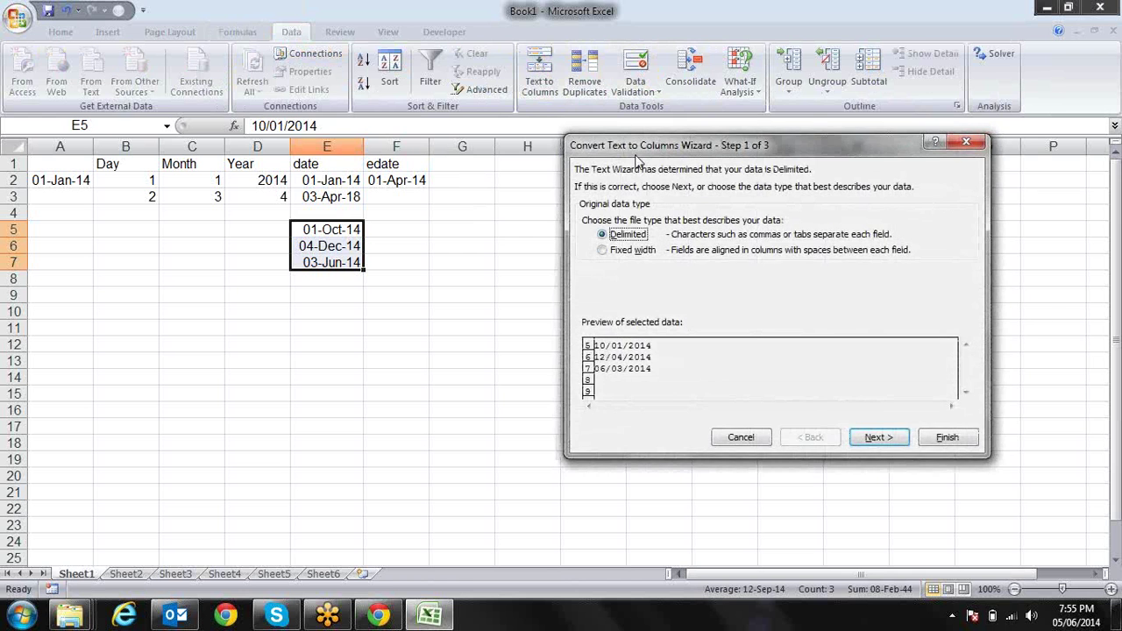
{"action": "left_click_drag", "start_coordinate": [640, 144], "coordinate": [553, 46]}
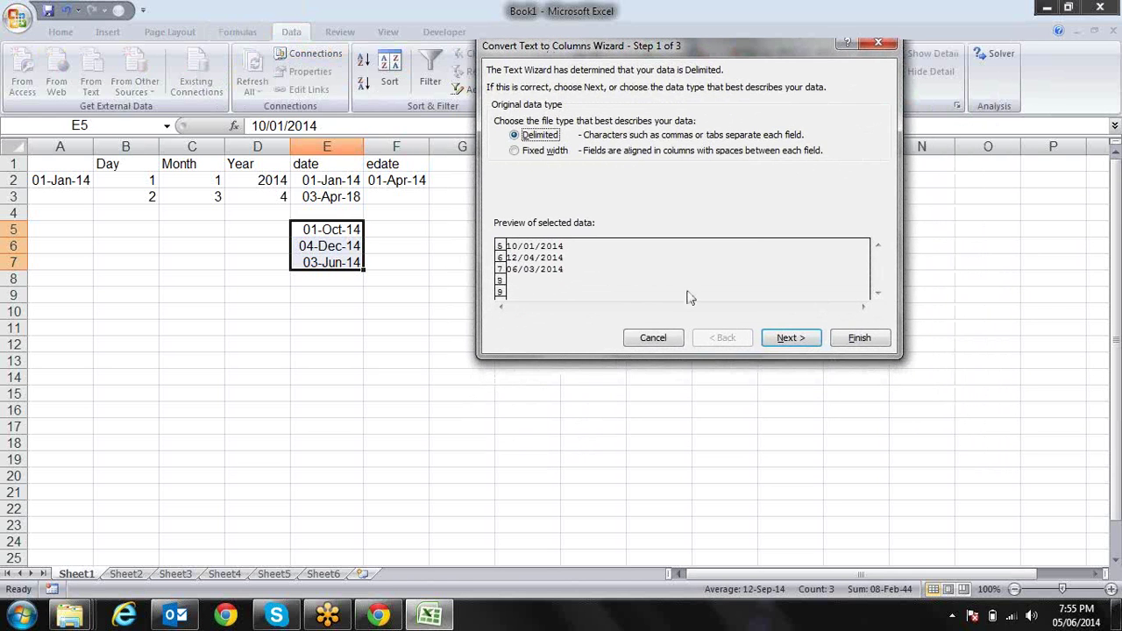
{"action": "left_click", "coordinate": [789, 340]}
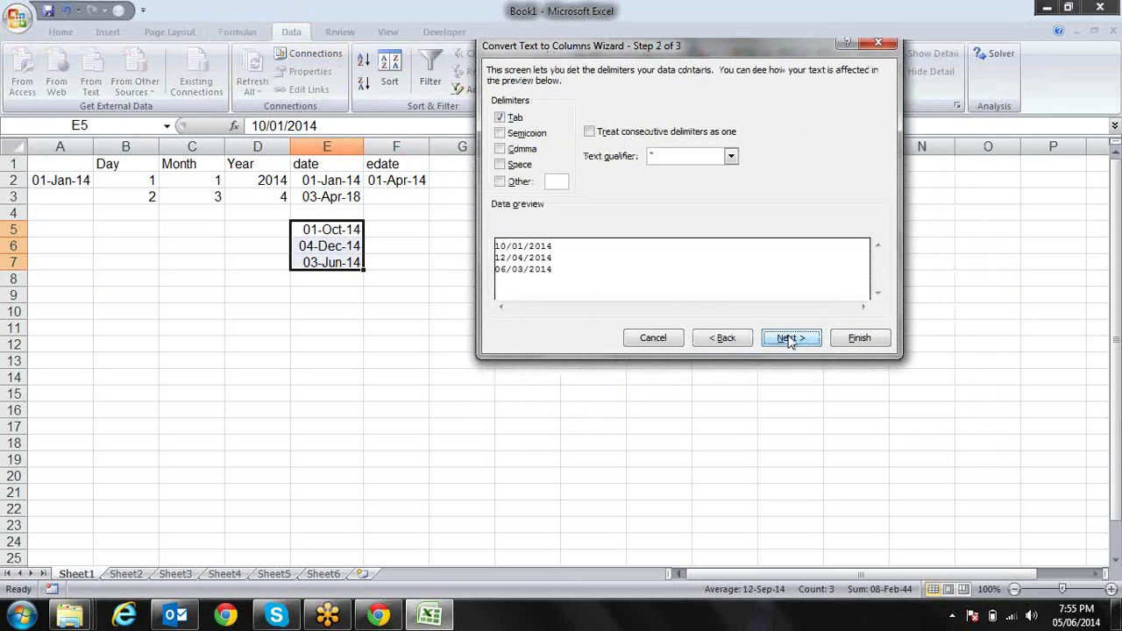
{"action": "left_click", "coordinate": [789, 339]}
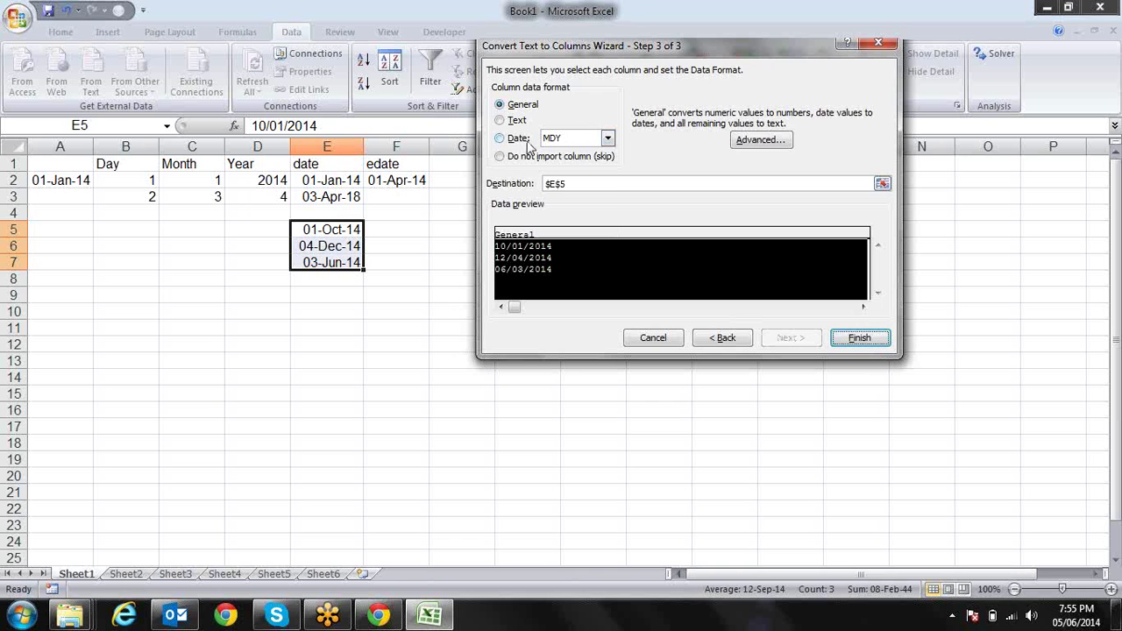
{"action": "left_click", "coordinate": [595, 143]}
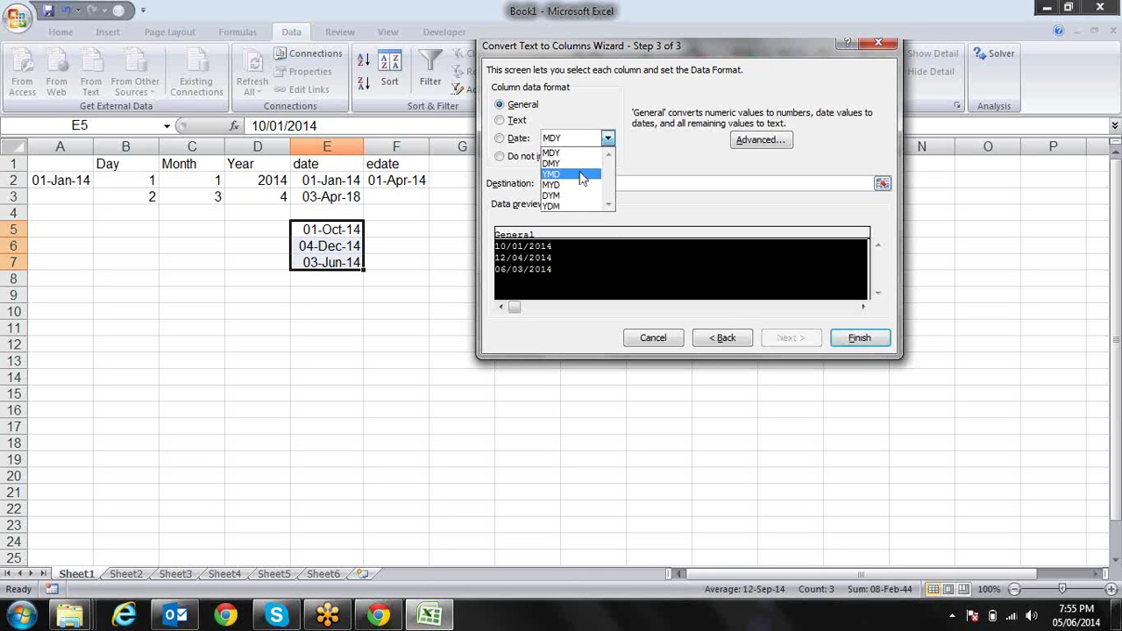
{"action": "left_click", "coordinate": [585, 164]}
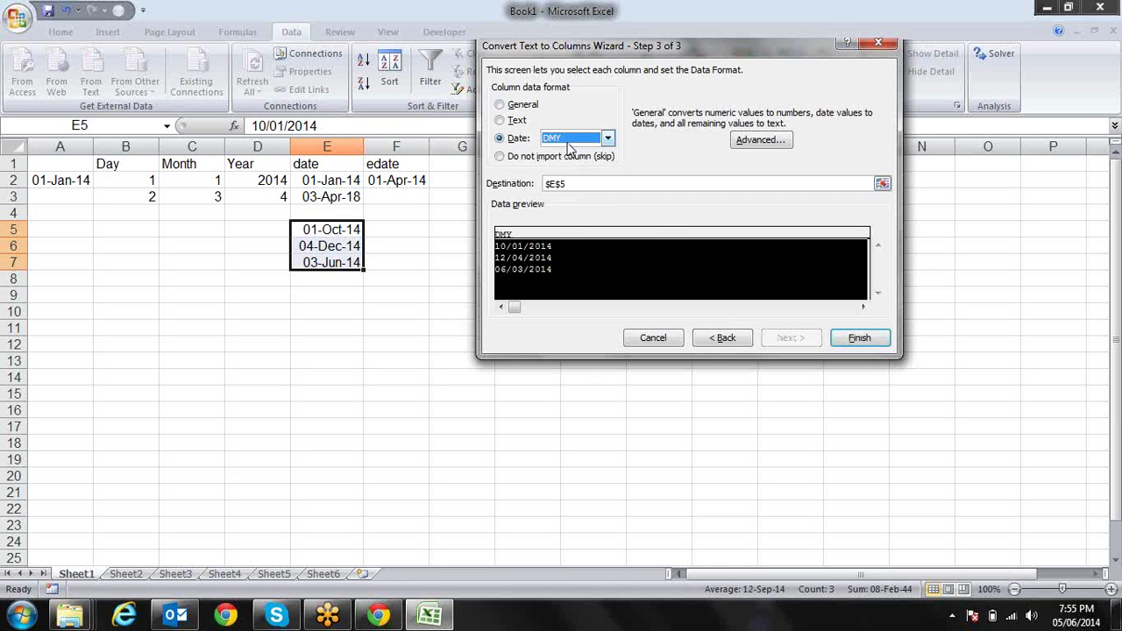
{"action": "left_click", "coordinate": [861, 341]}
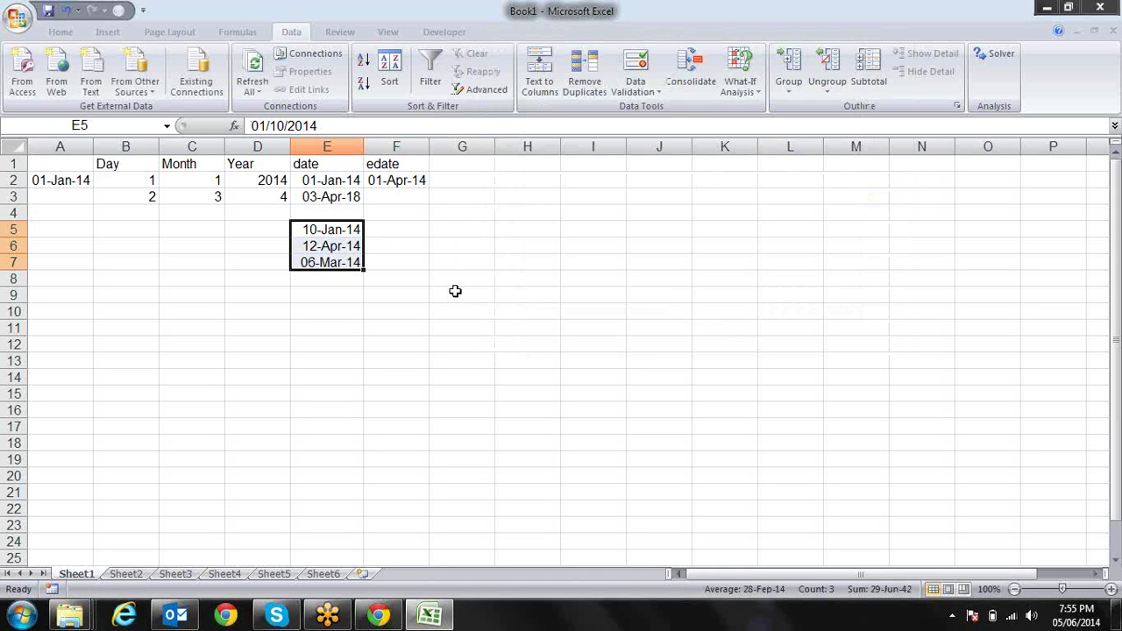
{"action": "key", "text": "Delete"}
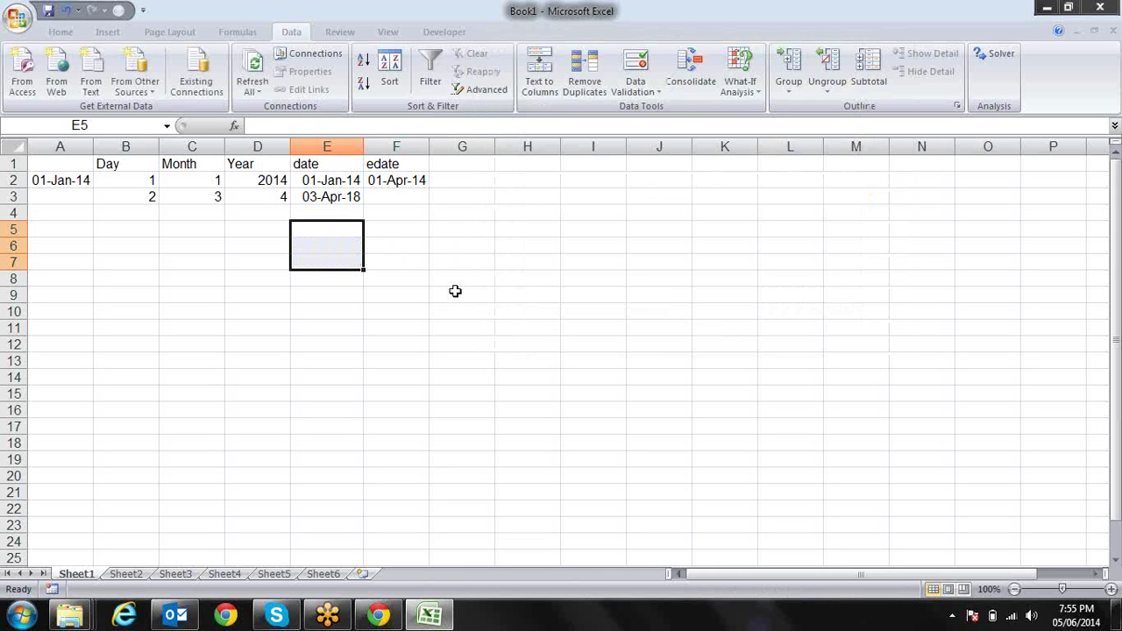
- Enter 10.3.14, 6.3.14 and 5-4-13 in E5:E7, then select those three cells
{"action": "key", "text": "Left"}
{"action": "key", "text": "Right"}
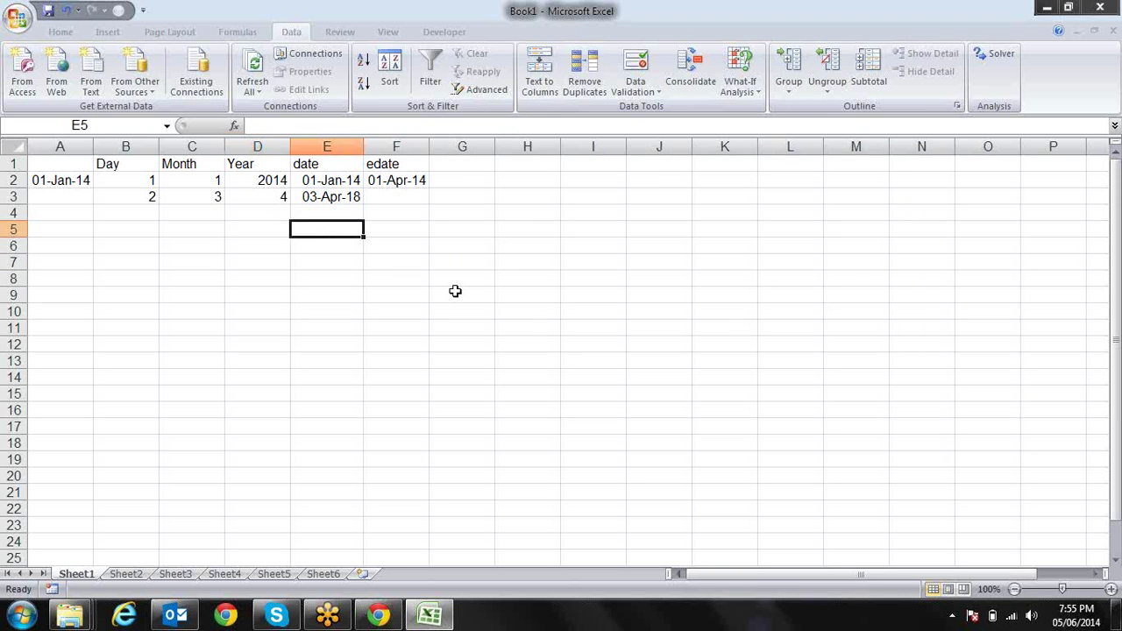
{"action": "type", "text": "10."}
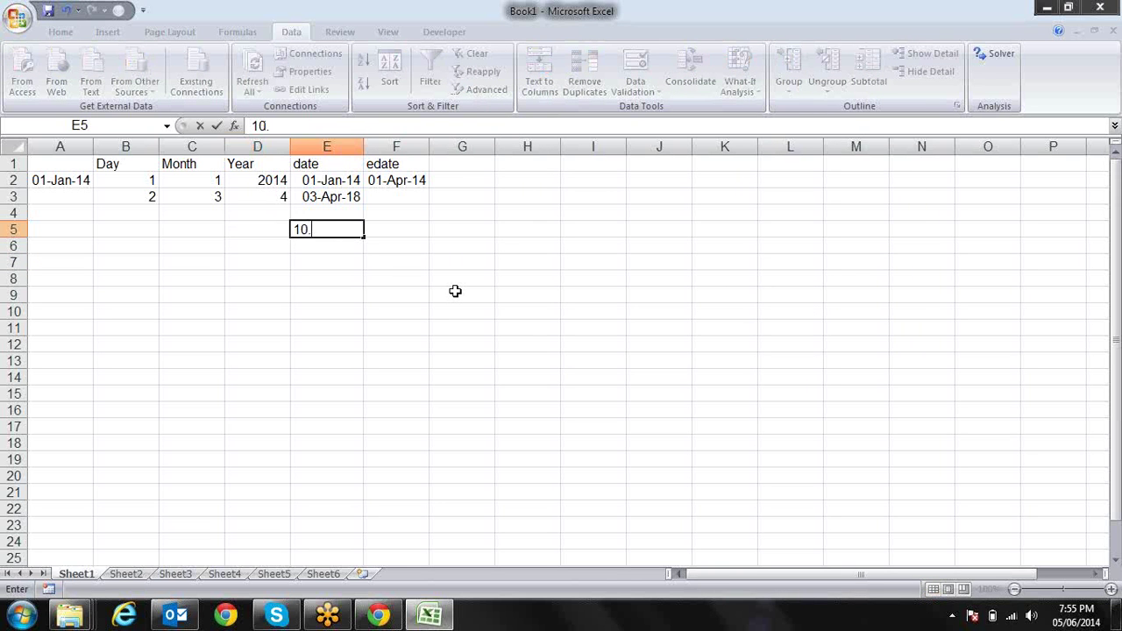
{"action": "type", "text": "3.14"}
{"action": "key", "text": "Return"}
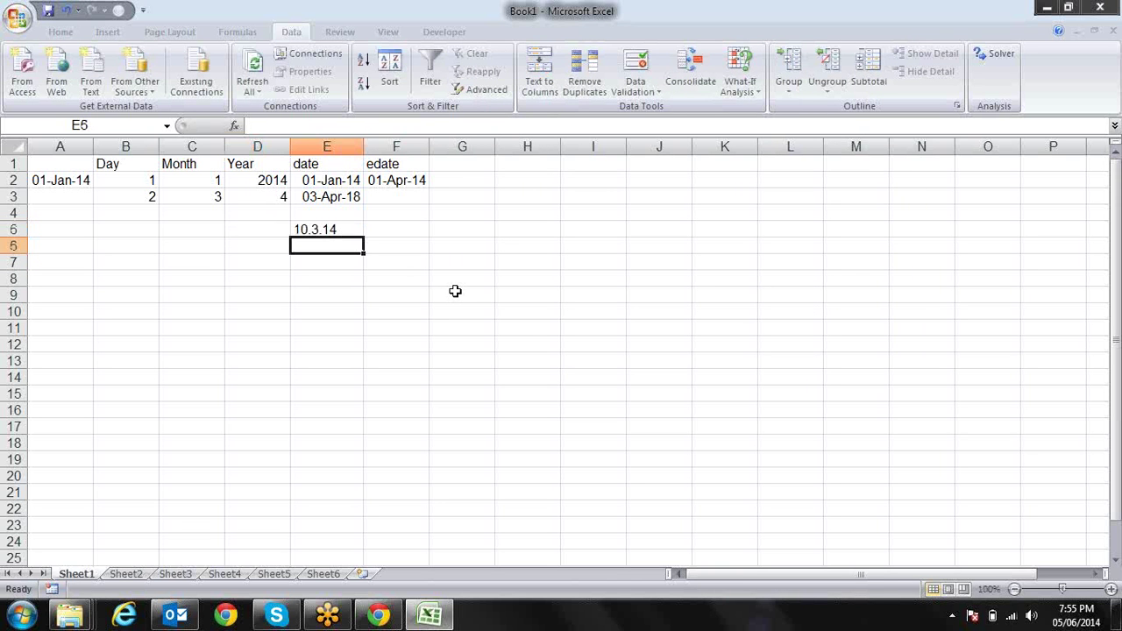
{"action": "type", "text": "6"}
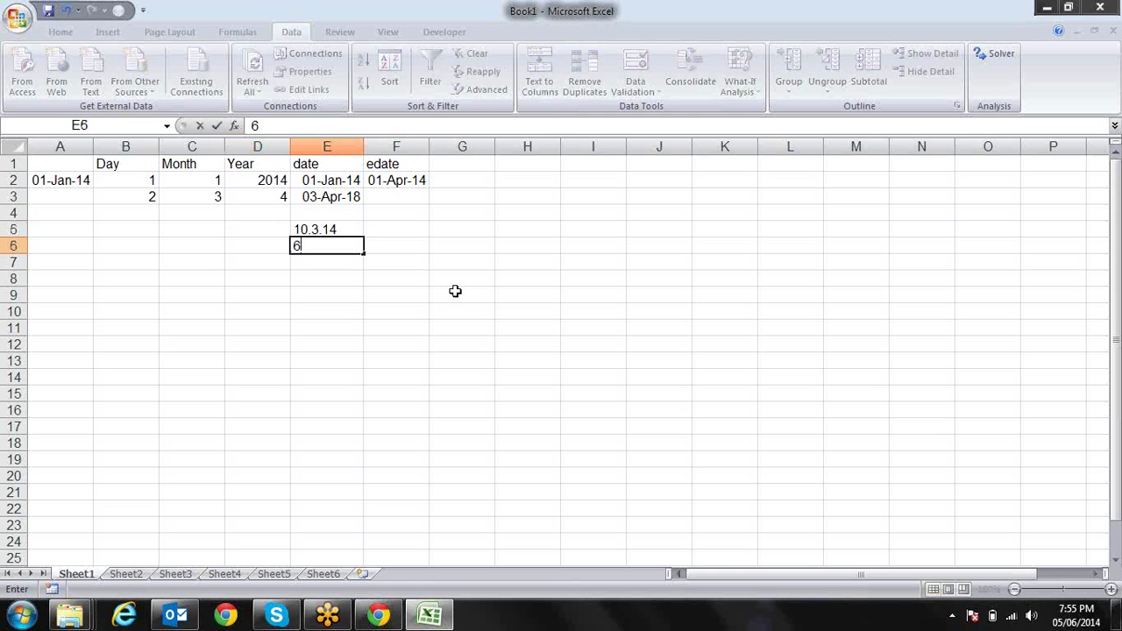
{"action": "type", "text": "."}
{"action": "type", "text": "3."}
{"action": "type", "text": "14"}
{"action": "key", "text": "Return"}
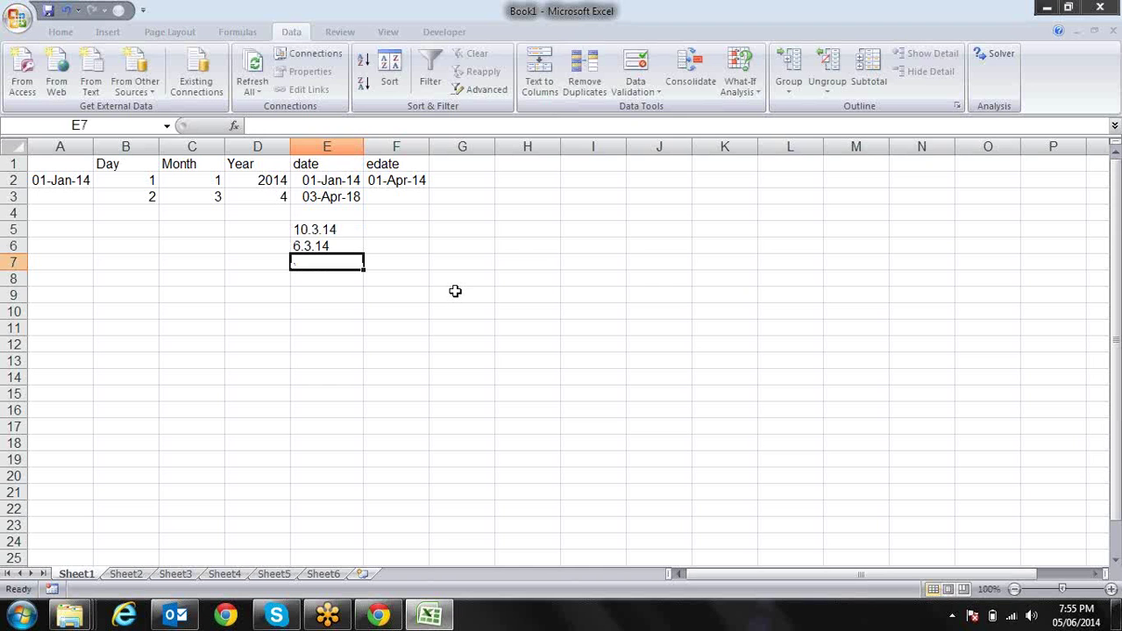
{"action": "type", "text": "5."}
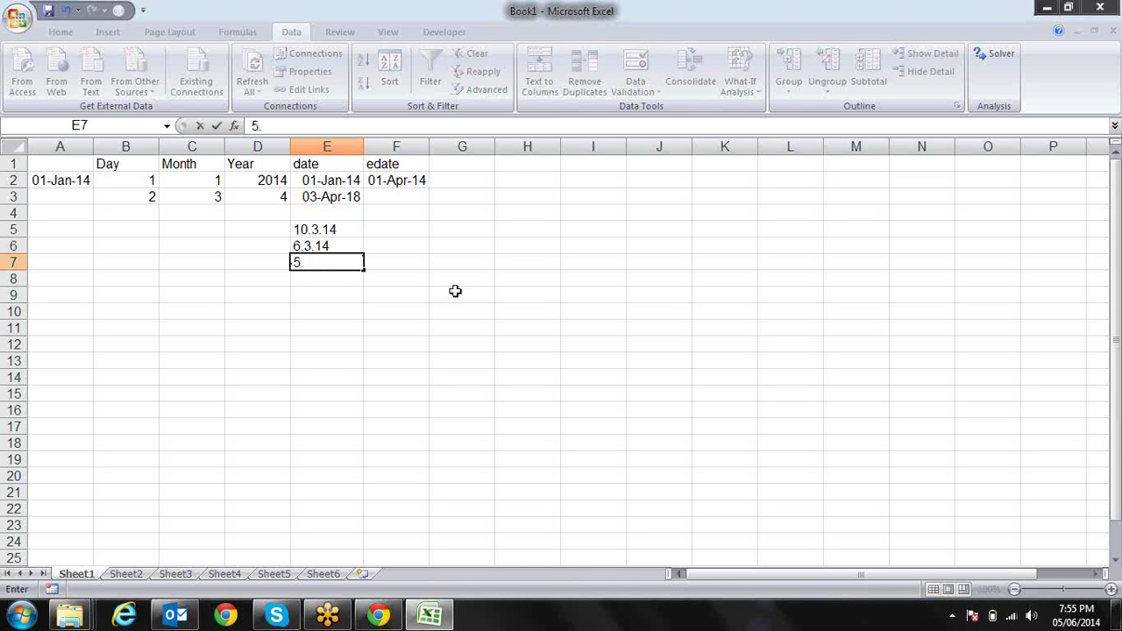
{"action": "type", "text": "-"}
{"action": "type", "text": "4"}
{"action": "type", "text": "."}
{"action": "type", "text": "15"}
{"action": "key", "text": "BackSpace"}
{"action": "type", "text": "3"}
{"action": "key", "text": "Return"}
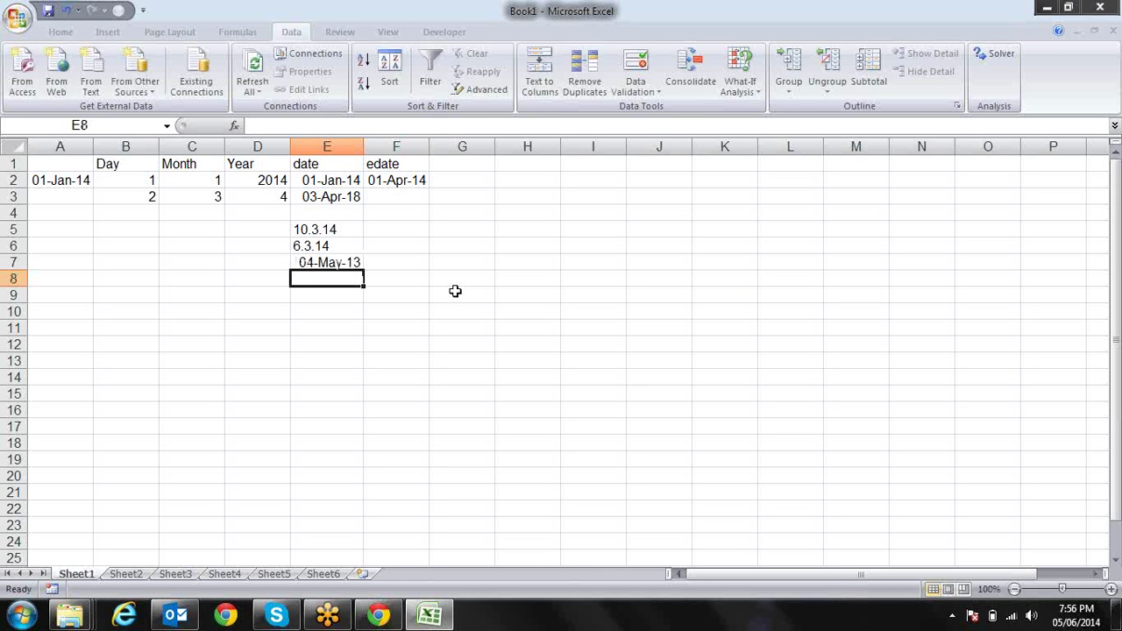
{"action": "key", "text": "Up"}
{"action": "key", "text": "Up"}
{"action": "key", "text": "Up"}
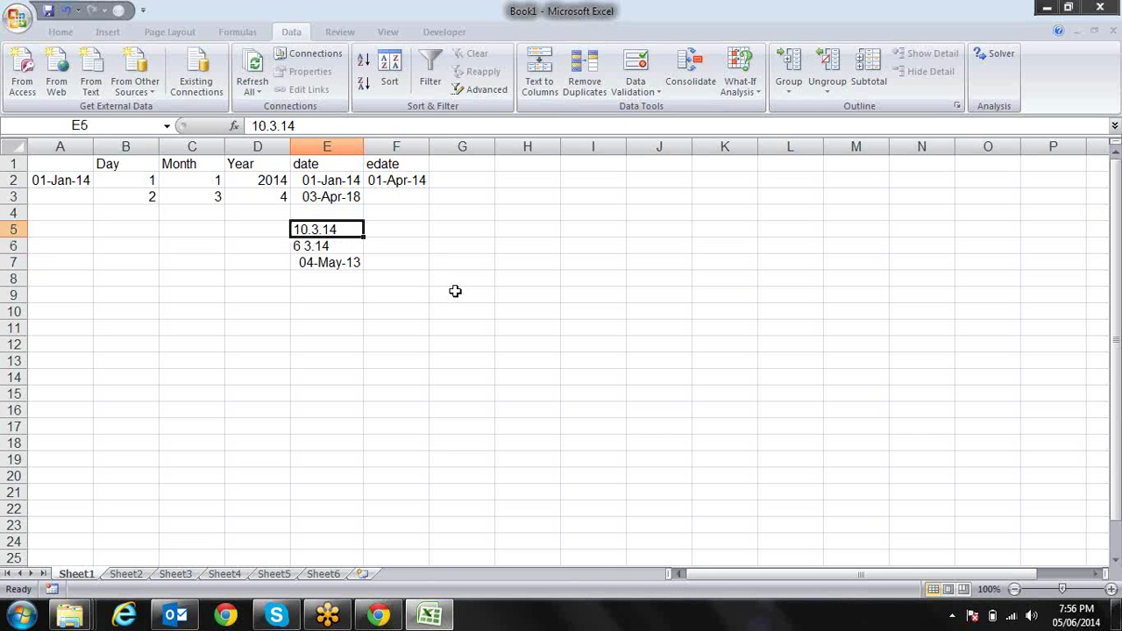
{"action": "key", "text": "shift+Down"}
{"action": "key", "text": "shift+Down"}
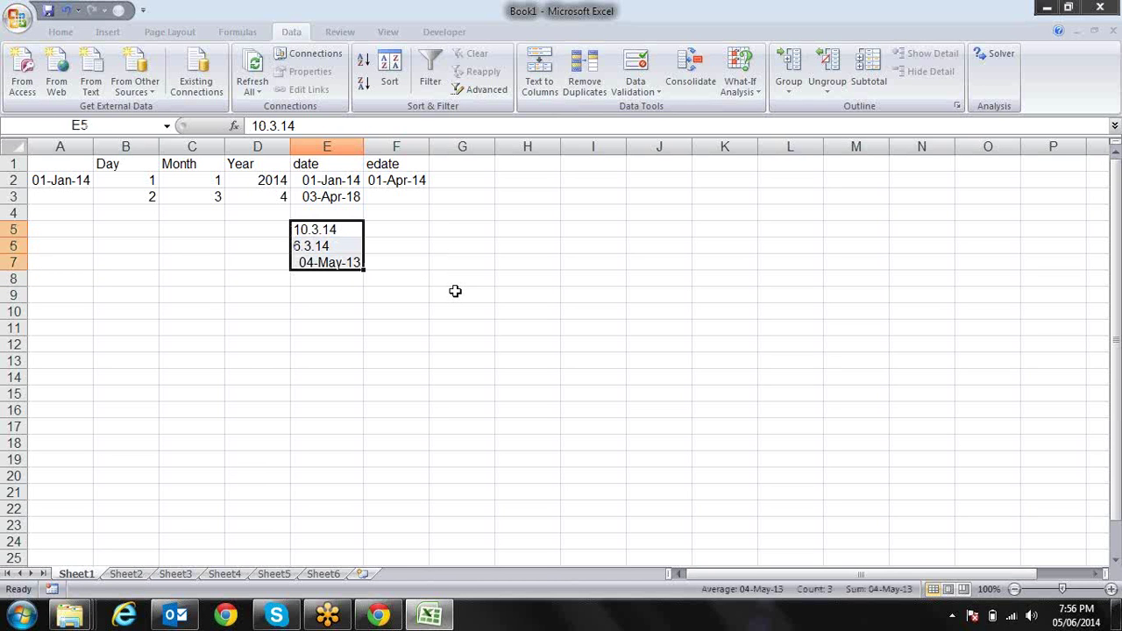
- Run Text to Columns on E5:E7 with Date format DMY, giving 10-Mar-14, 06-Mar-14 and 05-Apr-13
{"action": "left_click", "coordinate": [539, 75]}
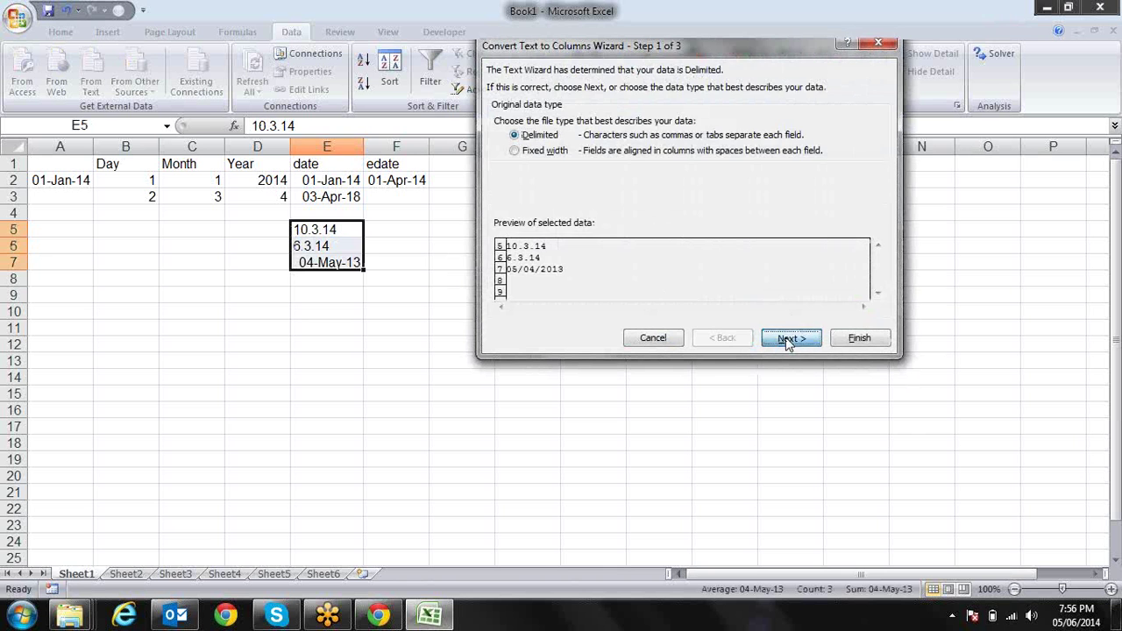
{"action": "left_click", "coordinate": [789, 339]}
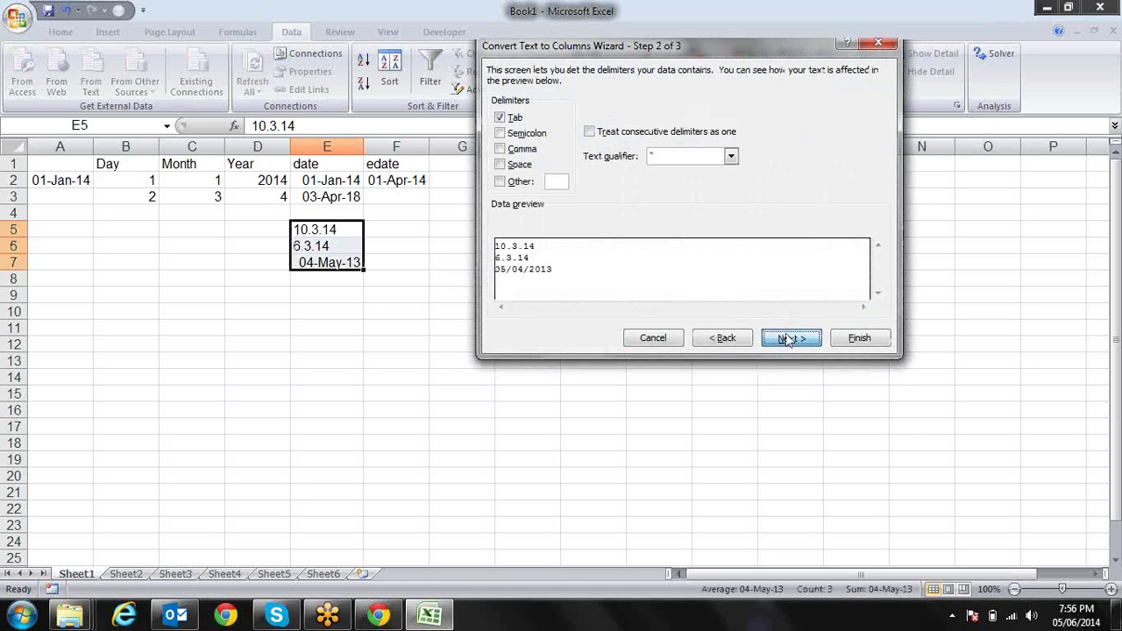
{"action": "left_click", "coordinate": [789, 338]}
{"action": "left_click", "coordinate": [522, 138]}
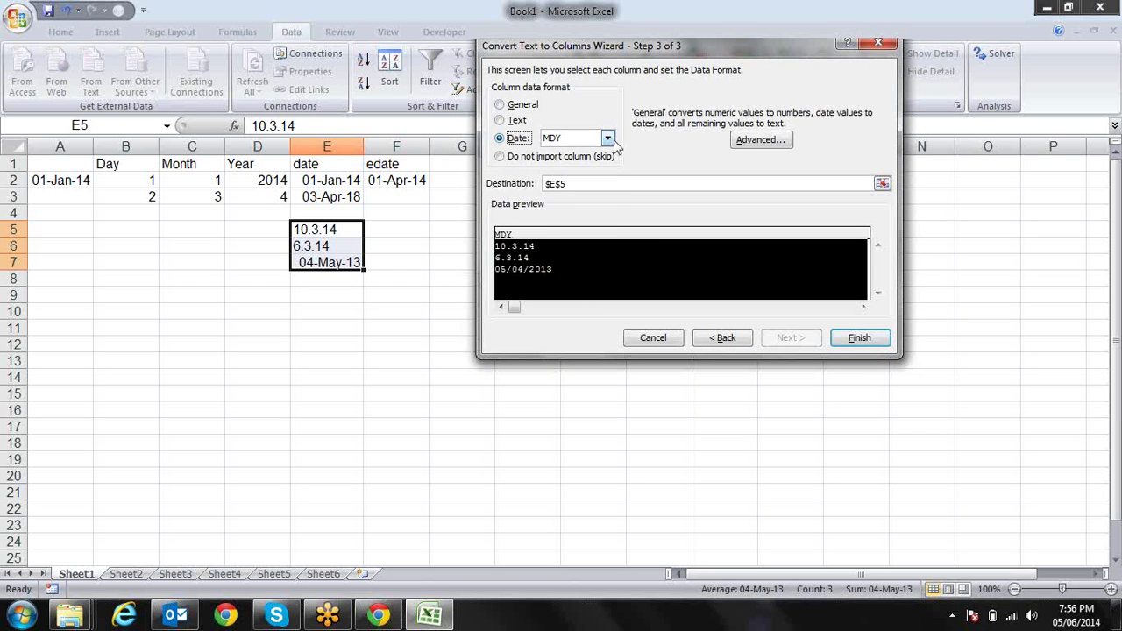
{"action": "left_click", "coordinate": [608, 140]}
{"action": "left_click", "coordinate": [552, 163]}
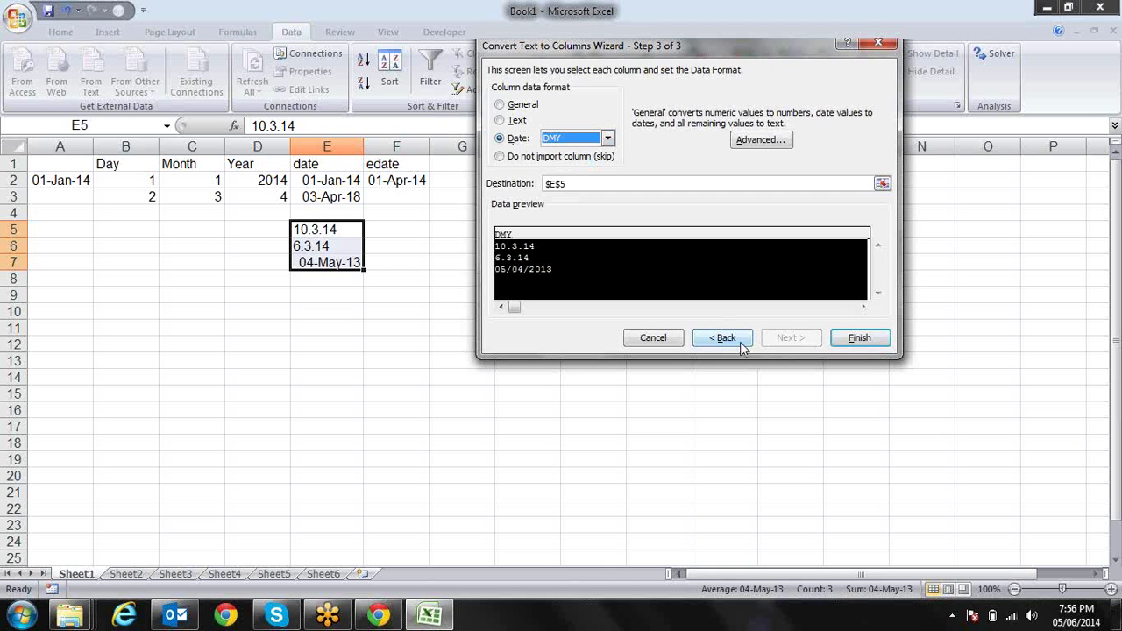
{"action": "left_click", "coordinate": [852, 339]}
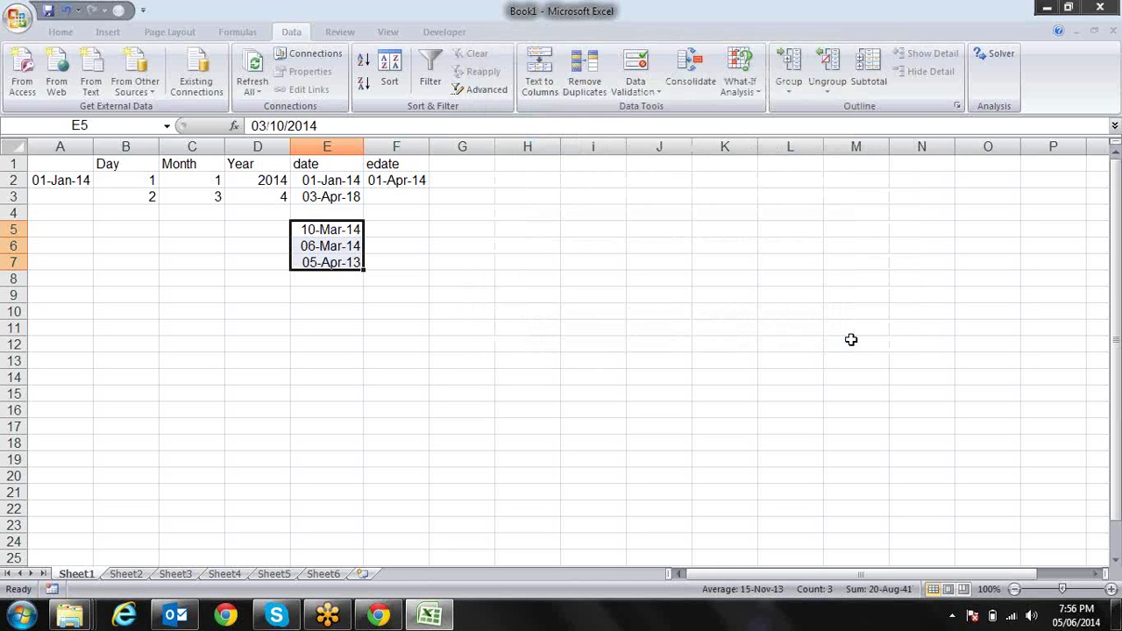
- Select E5:E7 and delete the three converted dates
{"action": "left_click", "coordinate": [423, 245]}
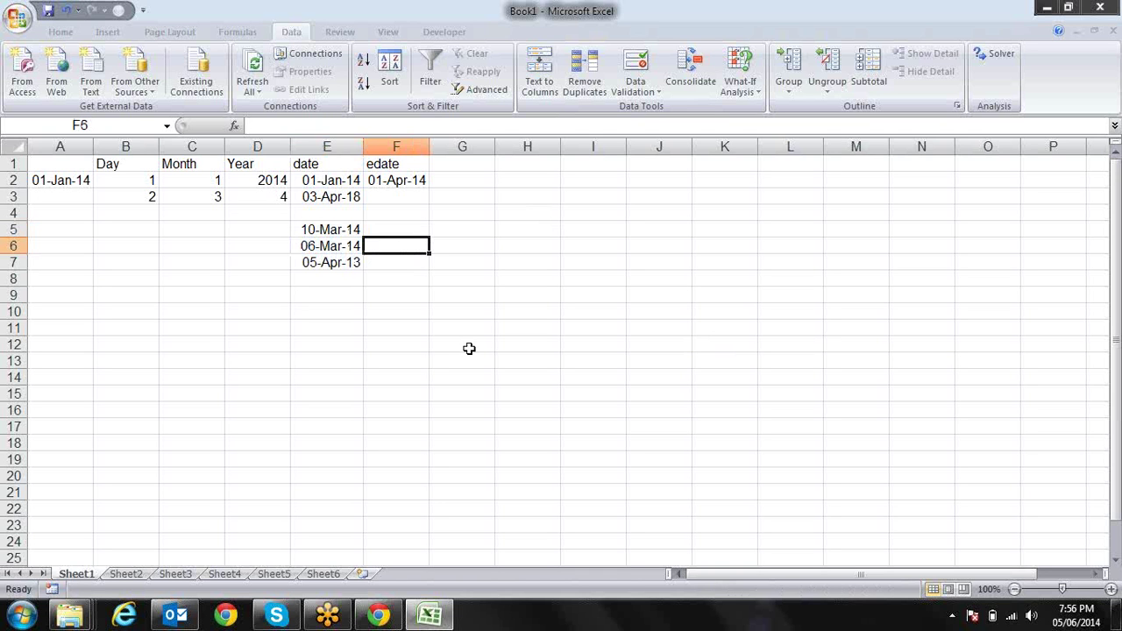
{"action": "key", "text": "Up"}
{"action": "key", "text": "Left"}
{"action": "key", "text": "Down"}
{"action": "key", "text": "Down"}
{"action": "key", "text": "Down"}
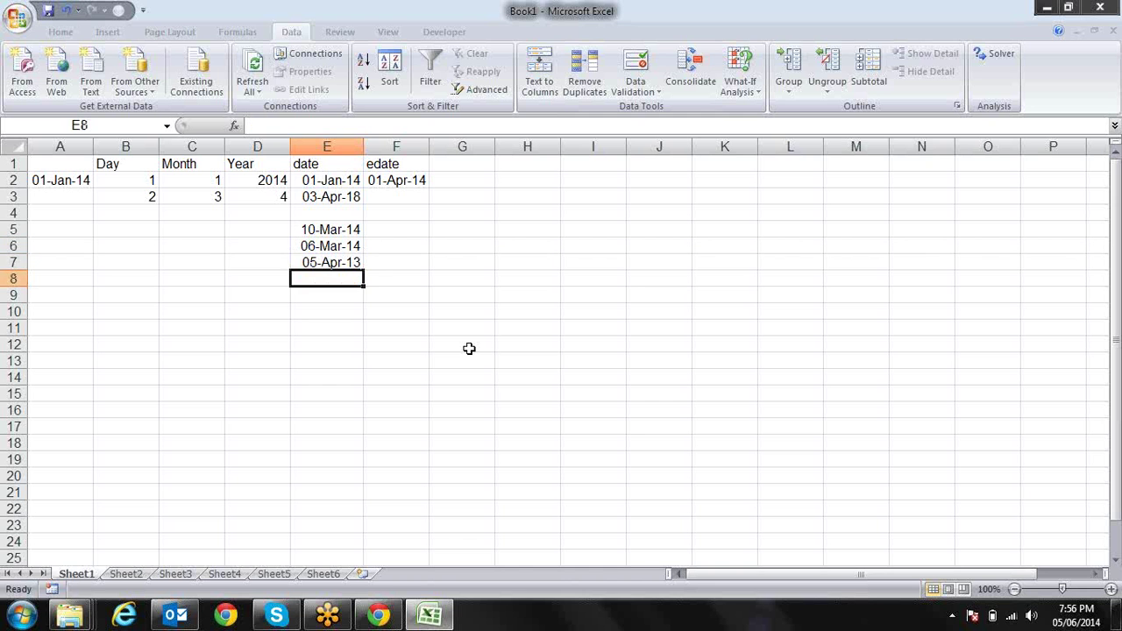
{"action": "key", "text": "Up"}
{"action": "key", "text": "Up"}
{"action": "key", "text": "Up"}
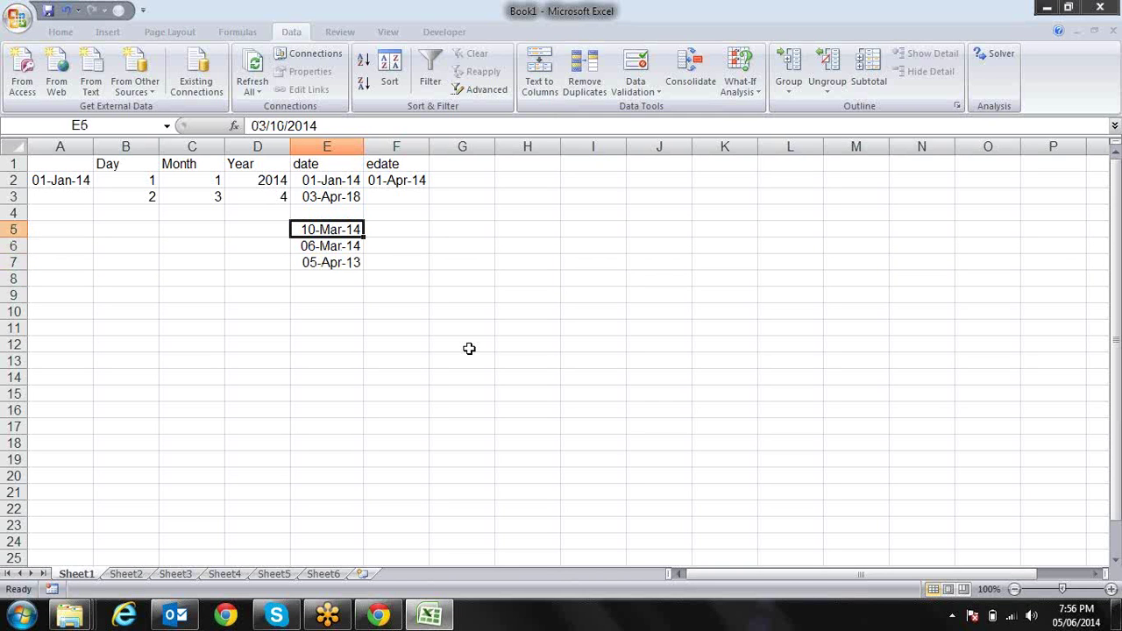
{"action": "key", "text": "shift+Down"}
{"action": "key", "text": "shift+Down"}
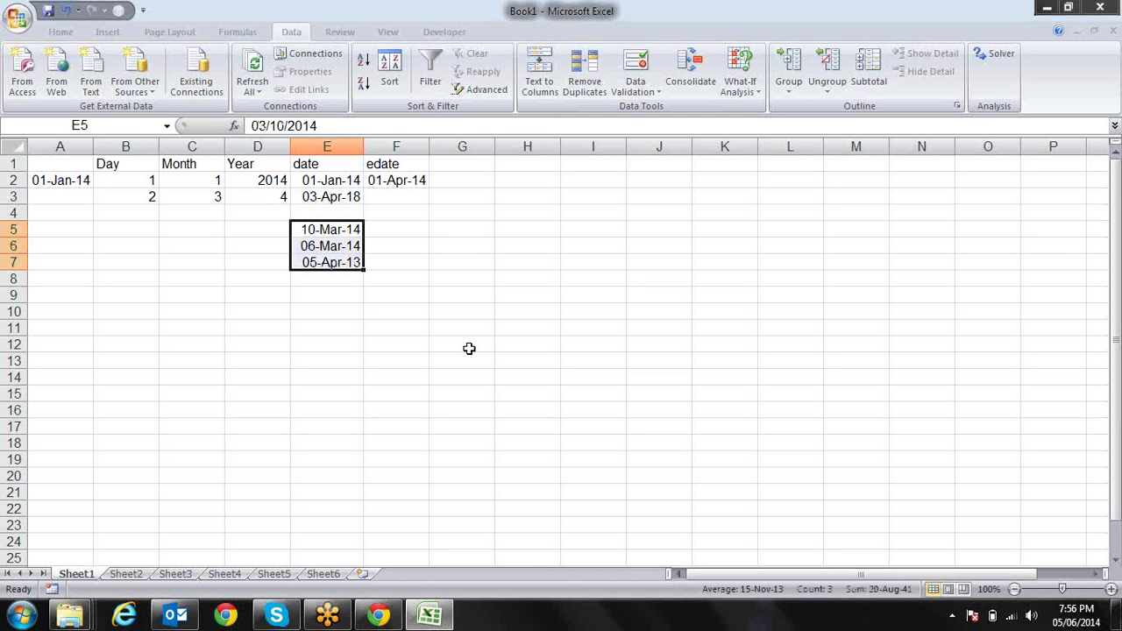
{"action": "key", "text": "Delete"}
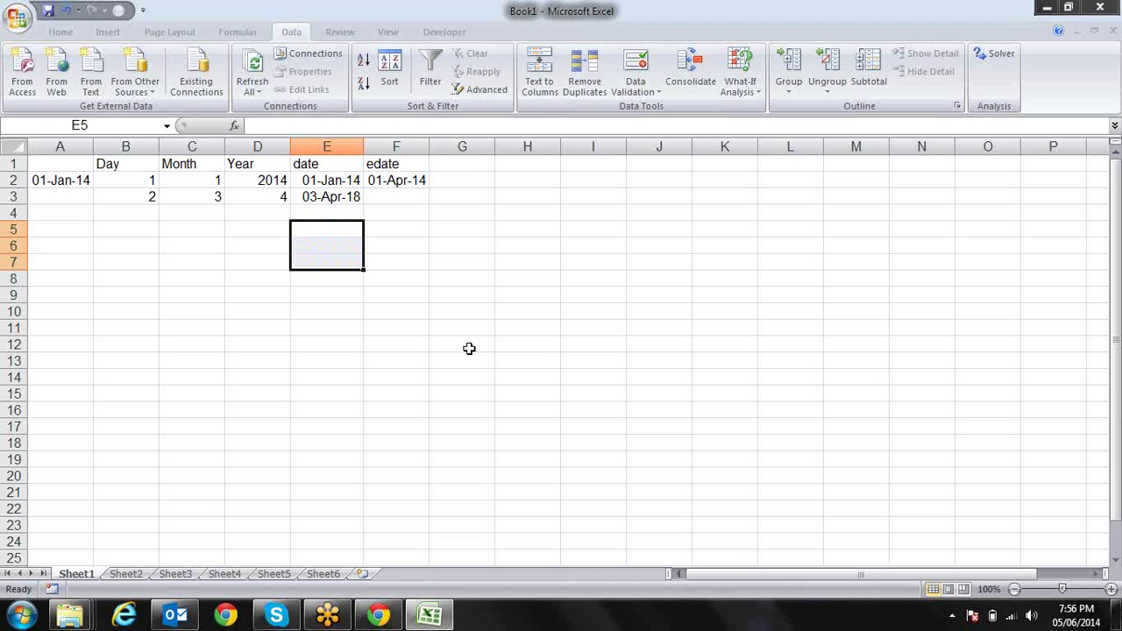
{"action": "key", "text": "Left"}
{"action": "key", "text": "Left"}
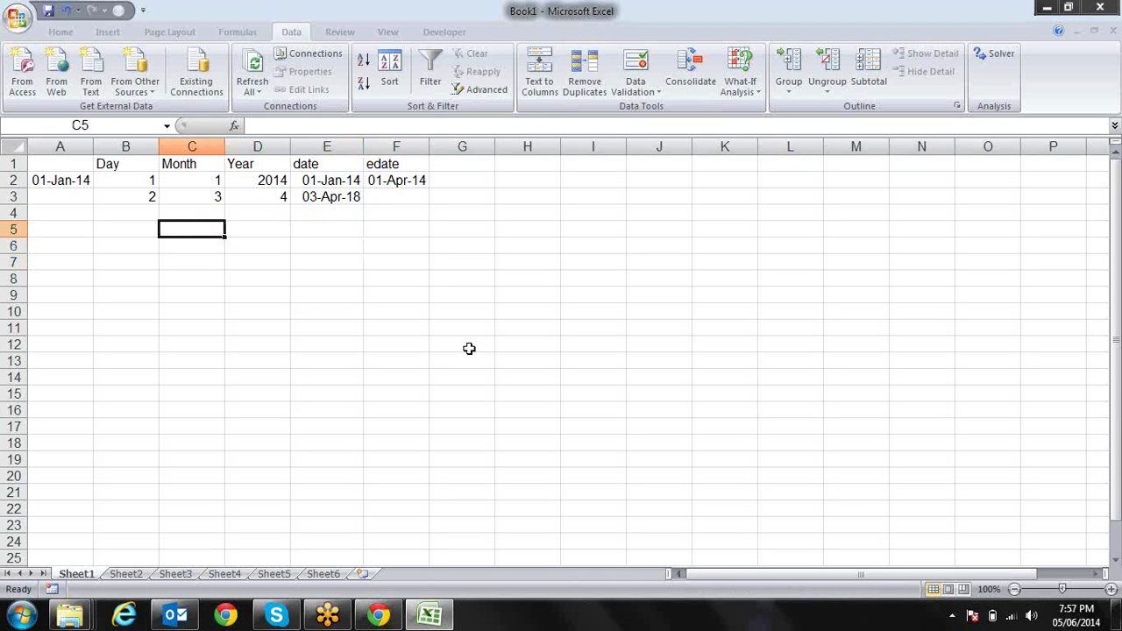
{"action": "key", "text": "Right"}
{"action": "key", "text": "Right"}
{"action": "key", "text": "Right"}
{"action": "key", "text": "Left"}
{"action": "key", "text": "Left"}
{"action": "key", "text": "Up"}
{"action": "key", "text": "Up"}
{"action": "key", "text": "Up"}
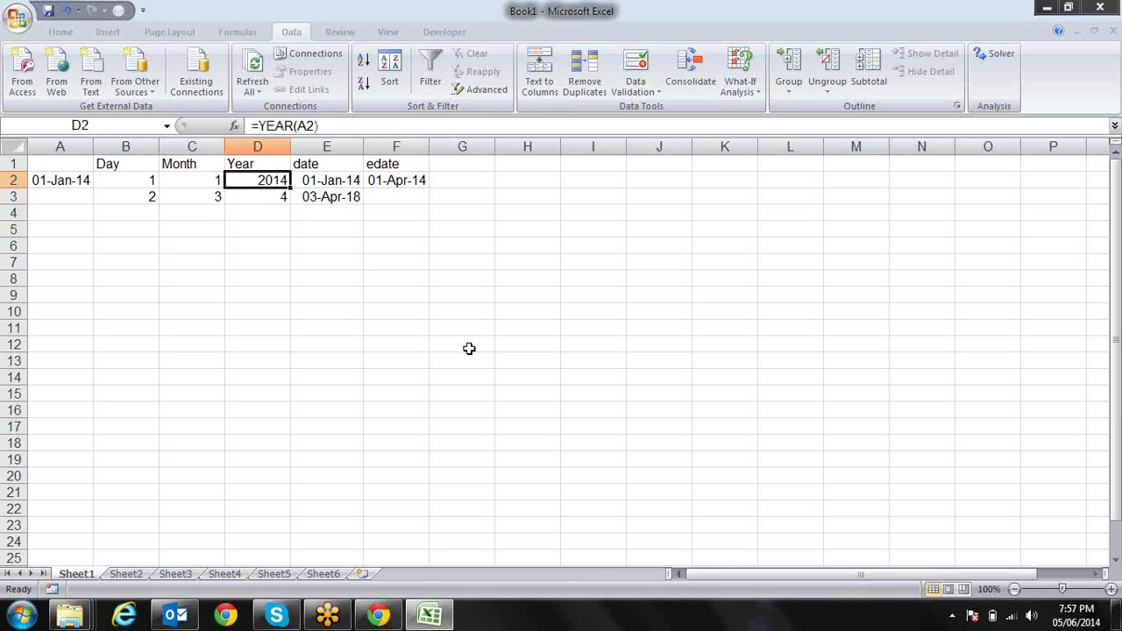
{"action": "key", "text": "Down"}
{"action": "key", "text": "Right"}
{"action": "key", "text": "Right"}
{"action": "key", "text": "Left"}
{"action": "key", "text": "Left"}
{"action": "key", "text": "Left"}
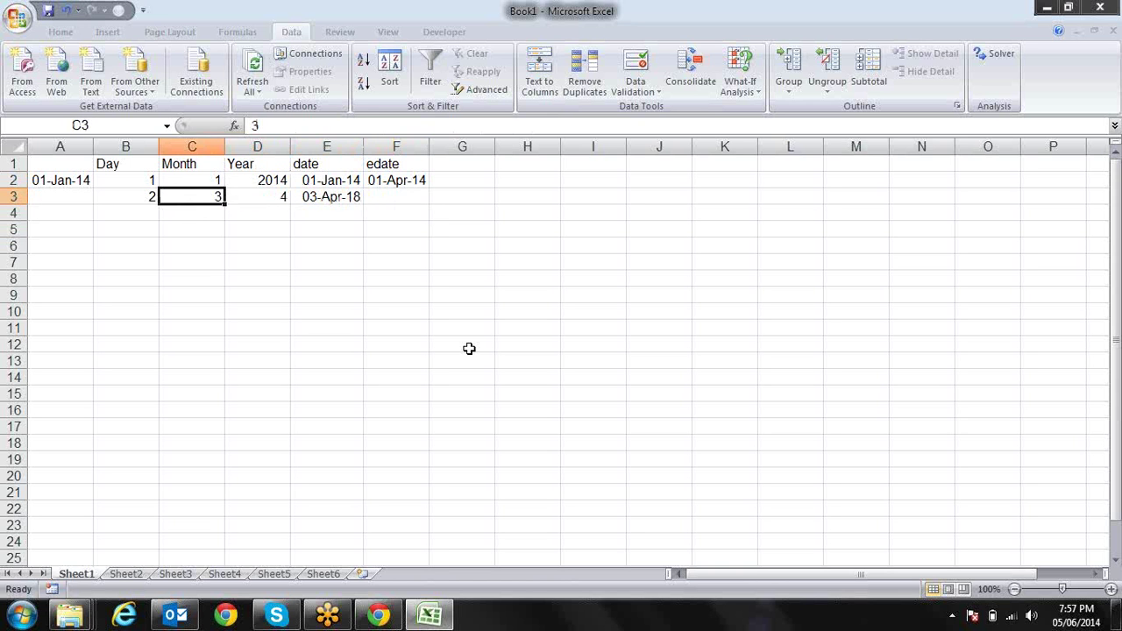
{"action": "key", "text": "Right"}
{"action": "key", "text": "Right"}
{"action": "key", "text": "Right"}
{"action": "key", "text": "Left"}
{"action": "key", "text": "Left"}
{"action": "key", "text": "Left"}
{"action": "key", "text": "Left"}
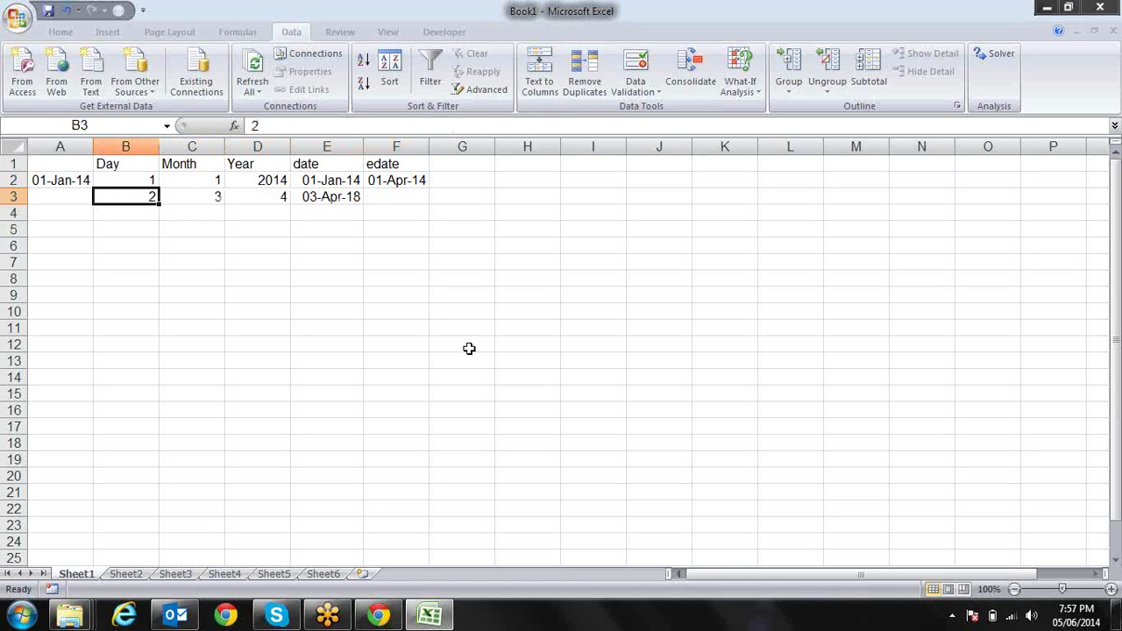
{"action": "key", "text": "Right"}
{"action": "key", "text": "Right"}
{"action": "key", "text": "Right"}
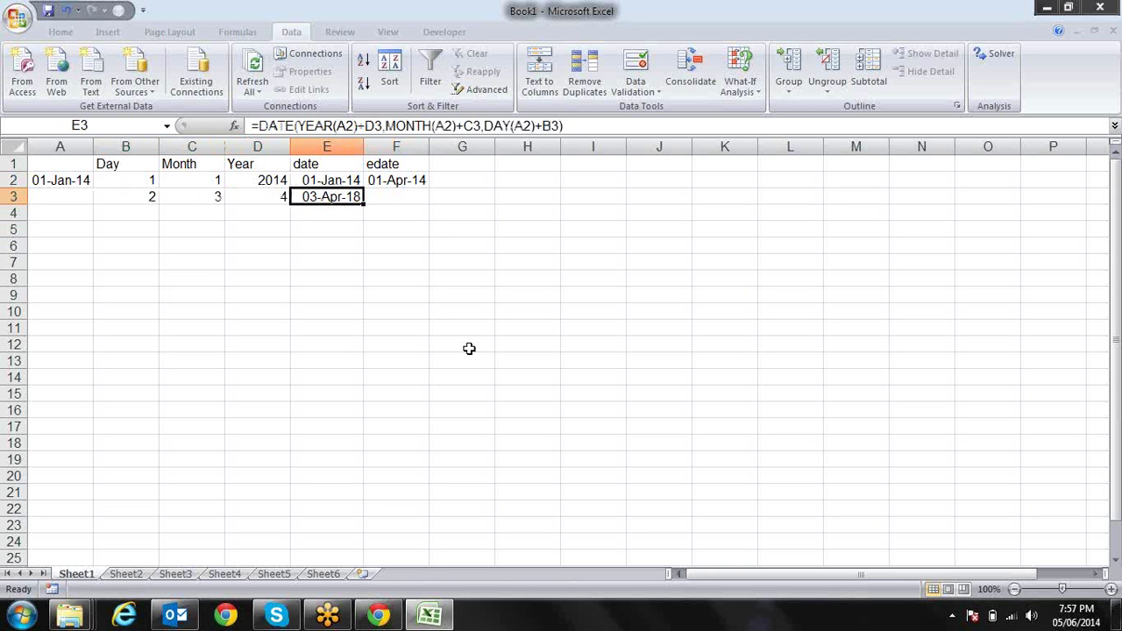
{"action": "key", "text": "Down"}
{"action": "key", "text": "Up"}
{"action": "key", "text": "Left"}
{"action": "key", "text": "Left"}
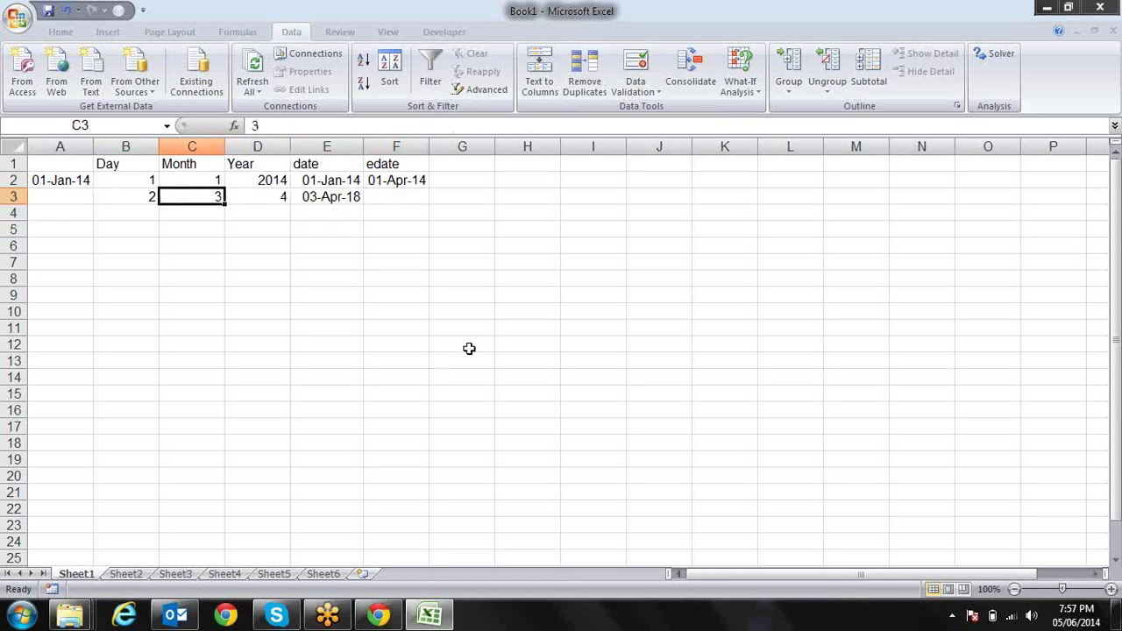
{"action": "key", "text": "Right"}
{"action": "key", "text": "Right"}
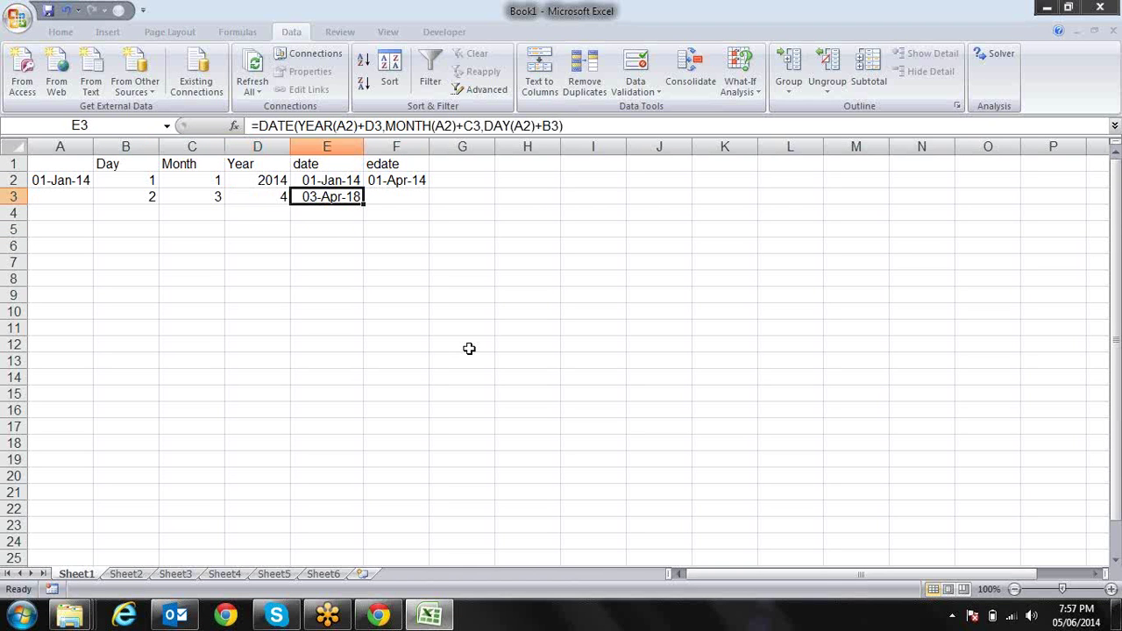
{"action": "key", "text": "Down"}
{"action": "key", "text": "Down"}
{"action": "key", "text": "Down"}
- Enter the date 1-jan-2014 in B6 so it shows 01-Jan-14
{"action": "left_click", "coordinate": [469, 348]}
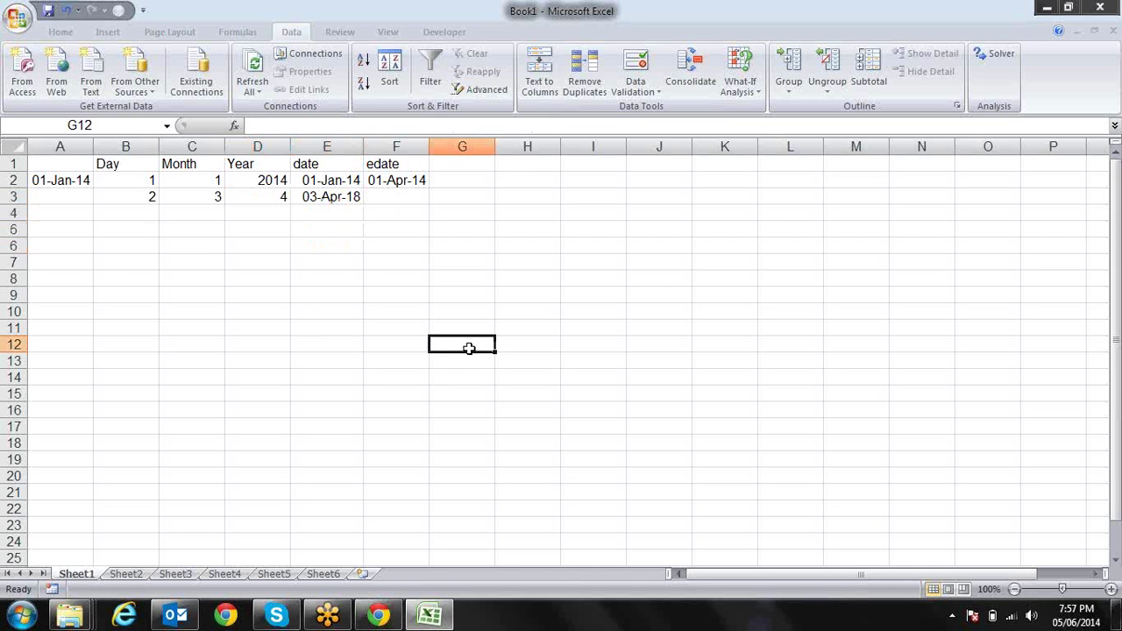
{"action": "key", "text": "Left"}
{"action": "key", "text": "Home"}
{"action": "key", "text": "Up"}
{"action": "key", "text": "Up"}
{"action": "key", "text": "Up"}
{"action": "key", "text": "Up"}
{"action": "key", "text": "Right"}
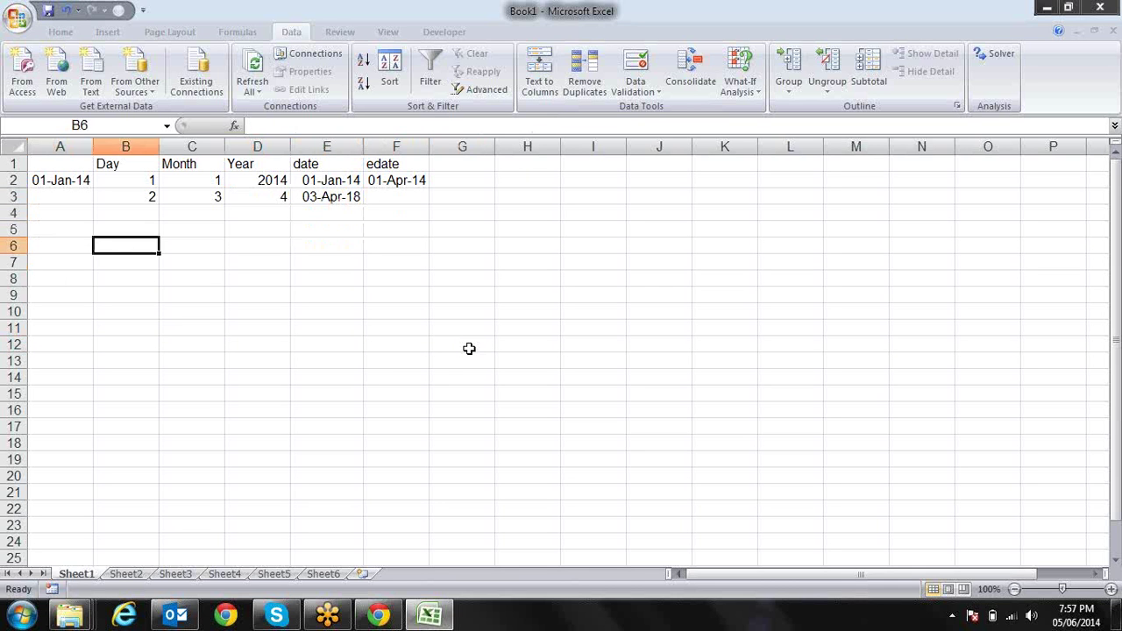
{"action": "key", "text": "Right"}
{"action": "key", "text": "Left"}
{"action": "type", "text": "1-"}
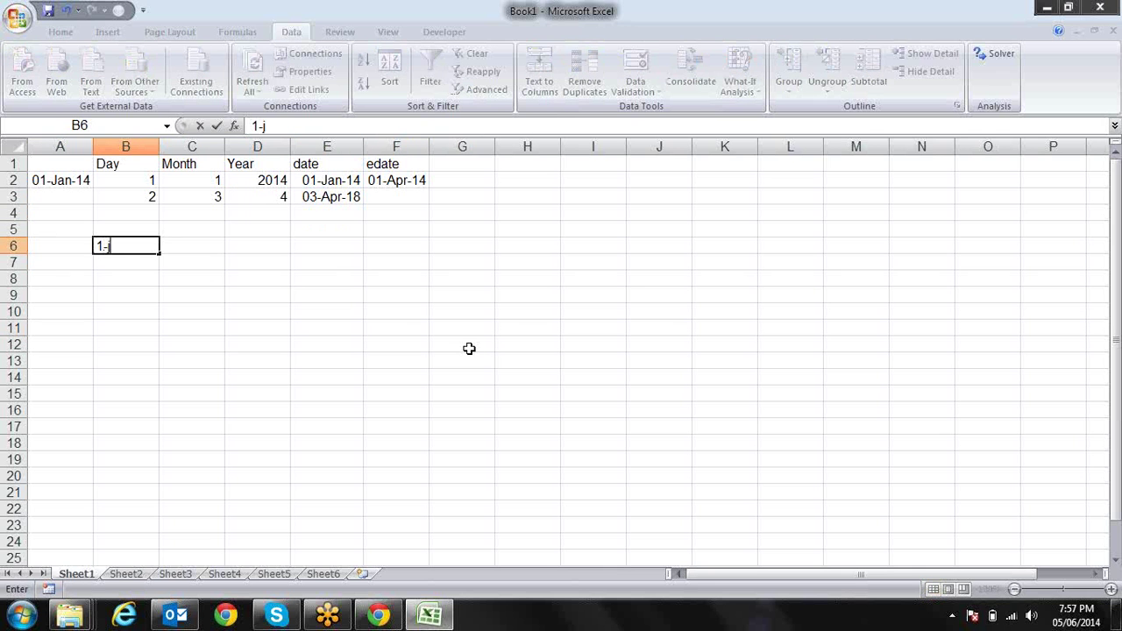
{"action": "type", "text": "jan201"}
{"action": "type", "text": "4"}
{"action": "key", "text": "Return"}
- Type the headings day, month and year in C6:E6
{"action": "key", "text": "Up"}
{"action": "key", "text": "Right"}
{"action": "key", "text": "Down"}
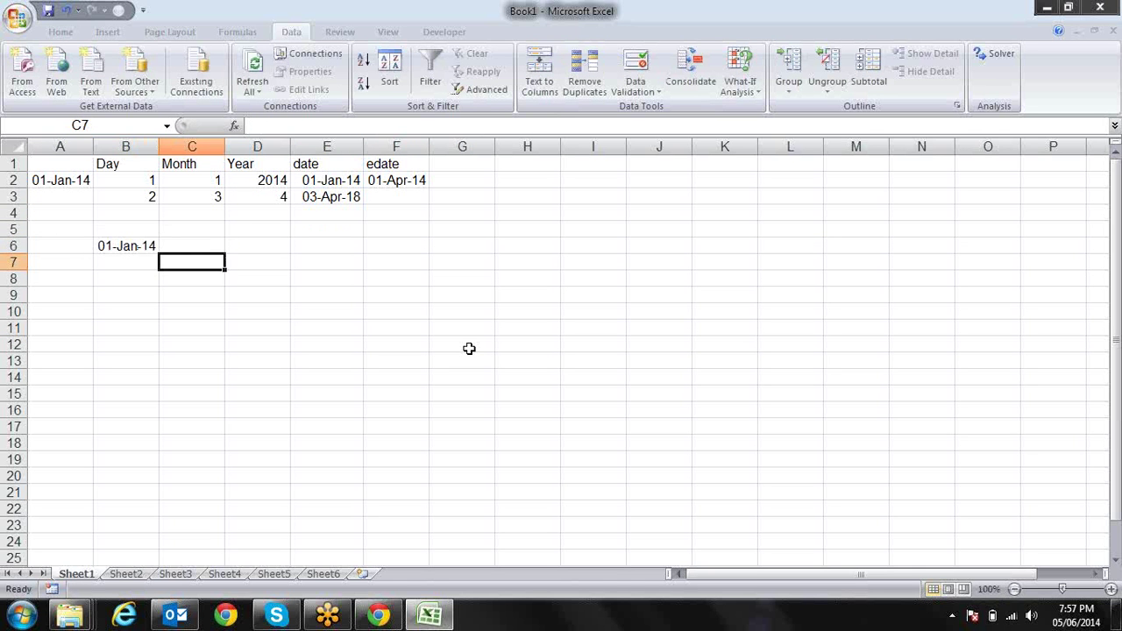
{"action": "key", "text": "Up"}
{"action": "key", "text": "Right"}
{"action": "key", "text": "Left"}
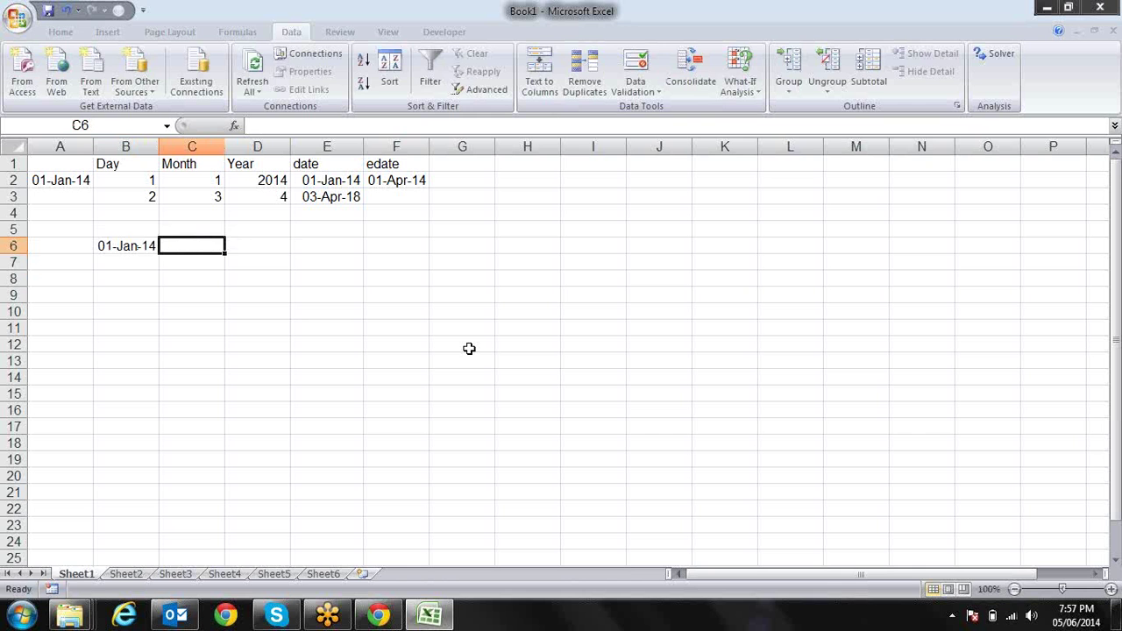
{"action": "type", "text": "day"}
{"action": "key", "text": "Tab"}
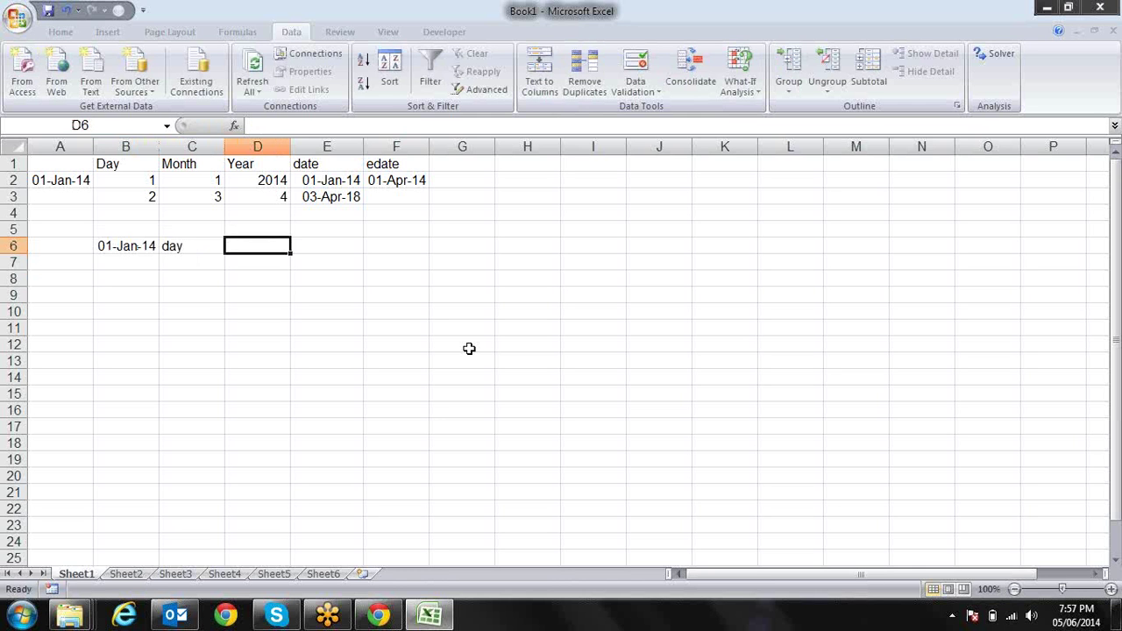
{"action": "type", "text": "month"}
{"action": "key", "text": "Tab"}
{"action": "type", "text": "yea"}
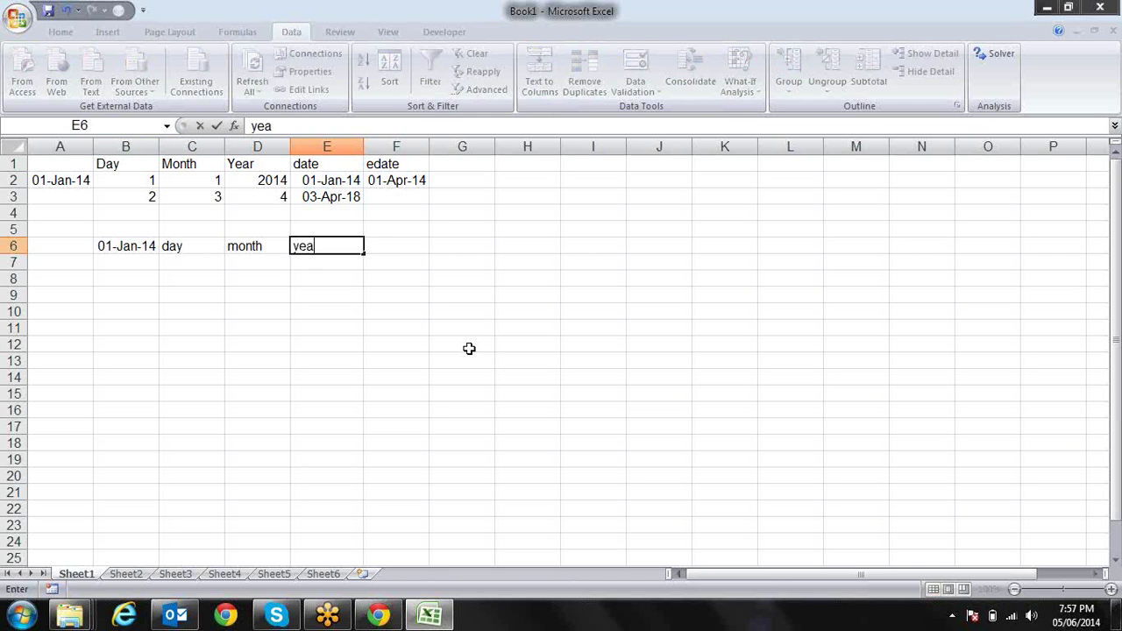
{"action": "type", "text": "r"}
{"action": "key", "text": "Return"}
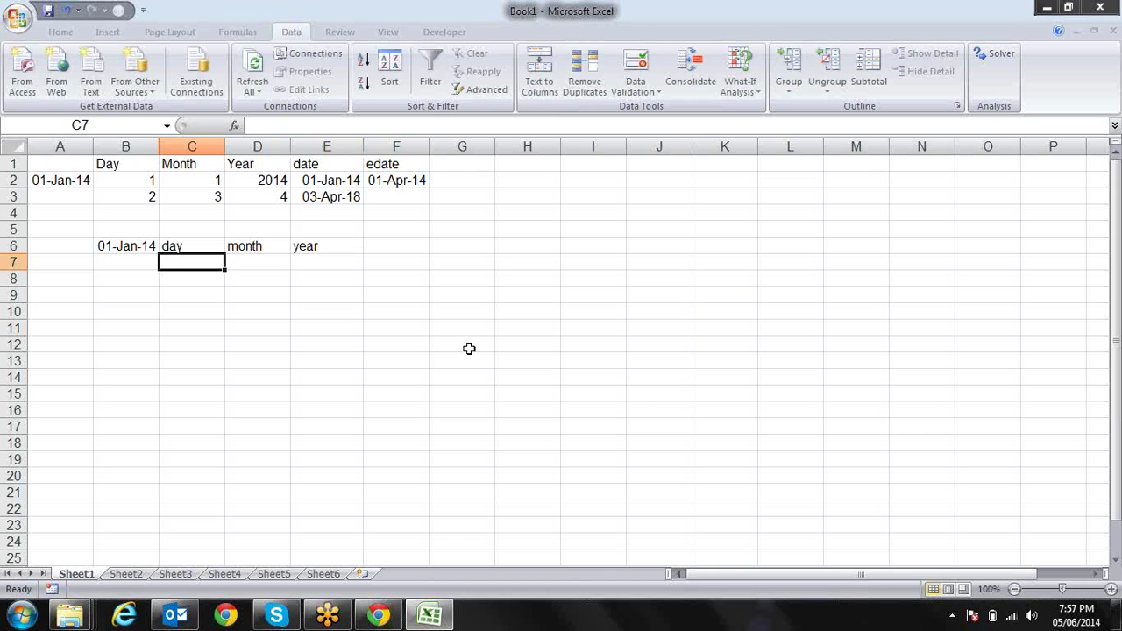
- Enter the birth date 17-sep-86 in A5
{"action": "key", "text": "Up"}
{"action": "key", "text": "Up"}
{"action": "key", "text": "Left"}
{"action": "key", "text": "Left"}
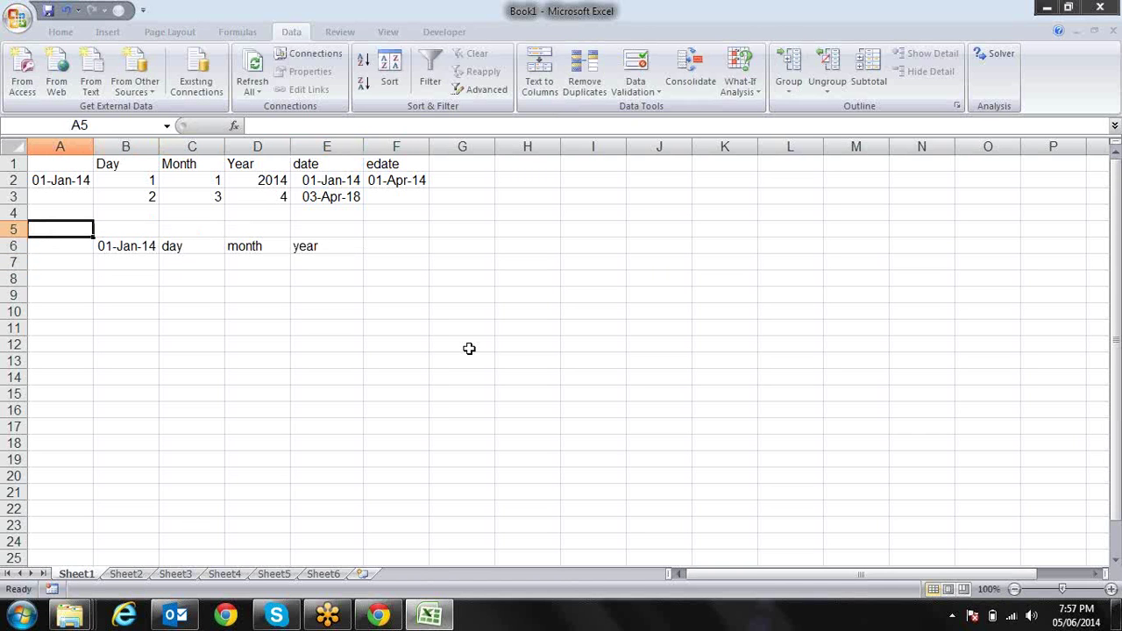
{"action": "type", "text": "17-s"}
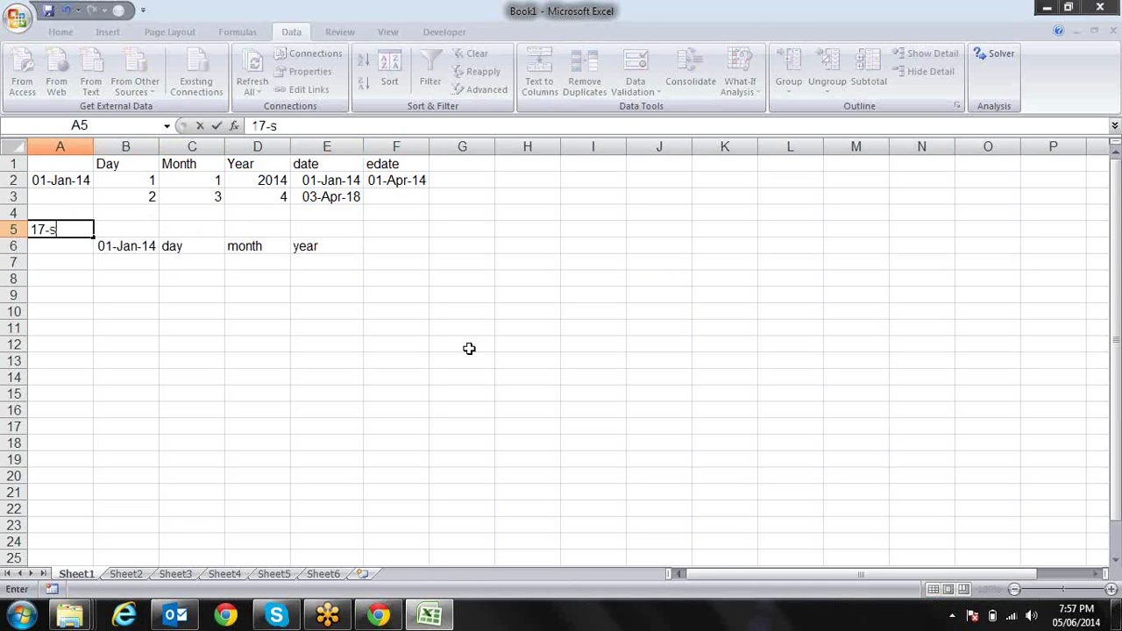
{"action": "type", "text": "ep-"}
{"action": "type", "text": "86"}
{"action": "key", "text": "Return"}
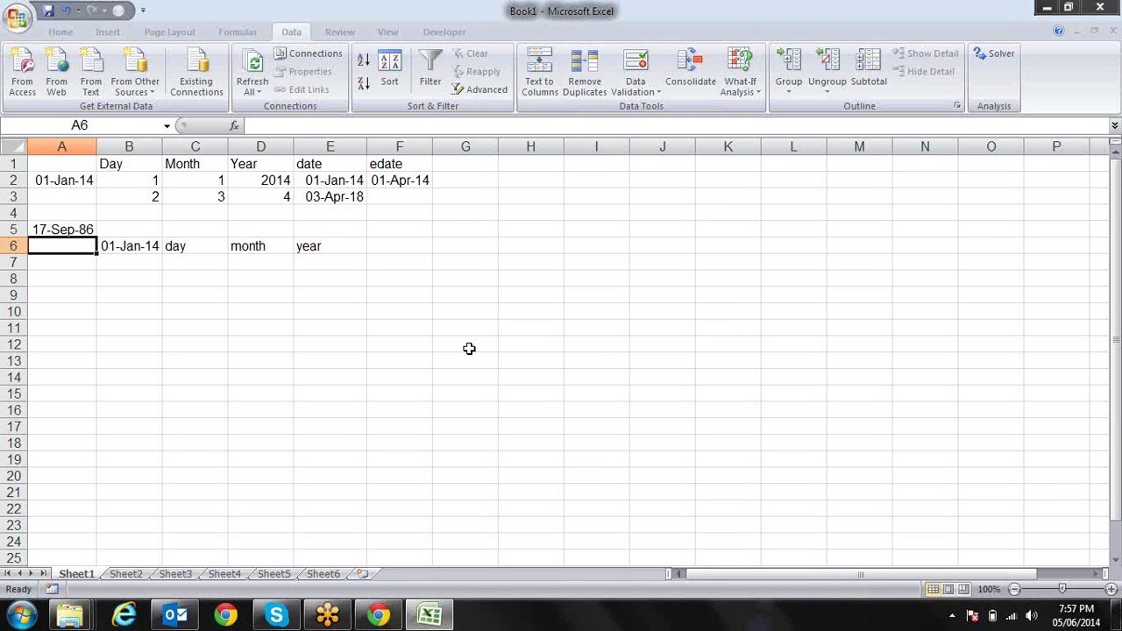
- Make the B6 date bold and autofit column B to fit it
{"action": "key", "text": "Up"}
{"action": "key", "text": "Right"}
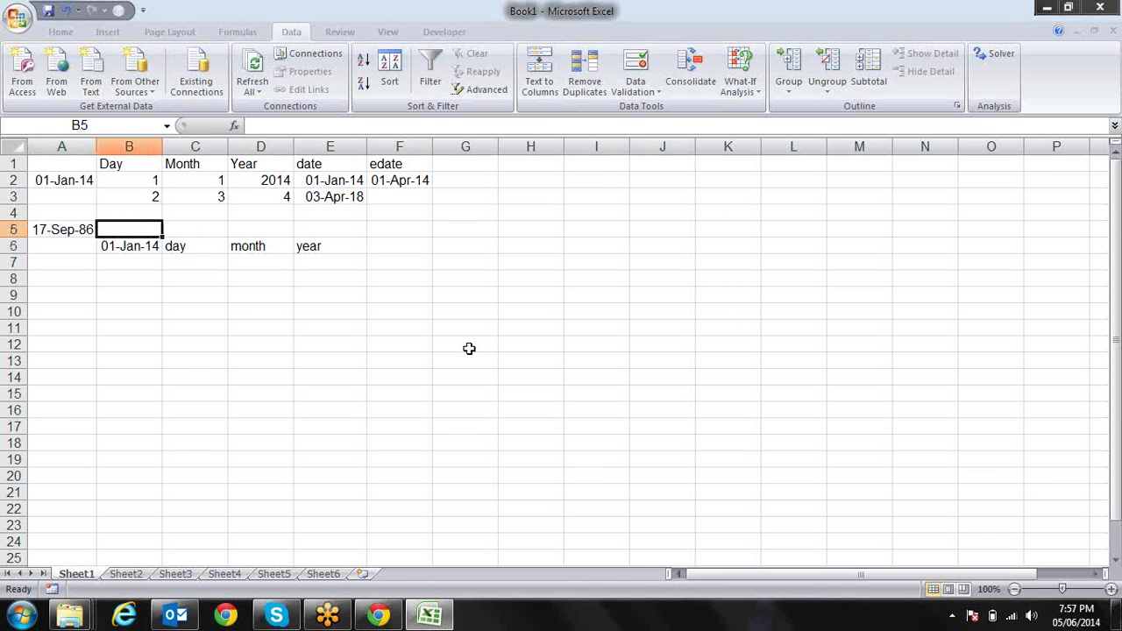
{"action": "key", "text": "Down"}
{"action": "key", "text": "ctrl+shift+exclam"}
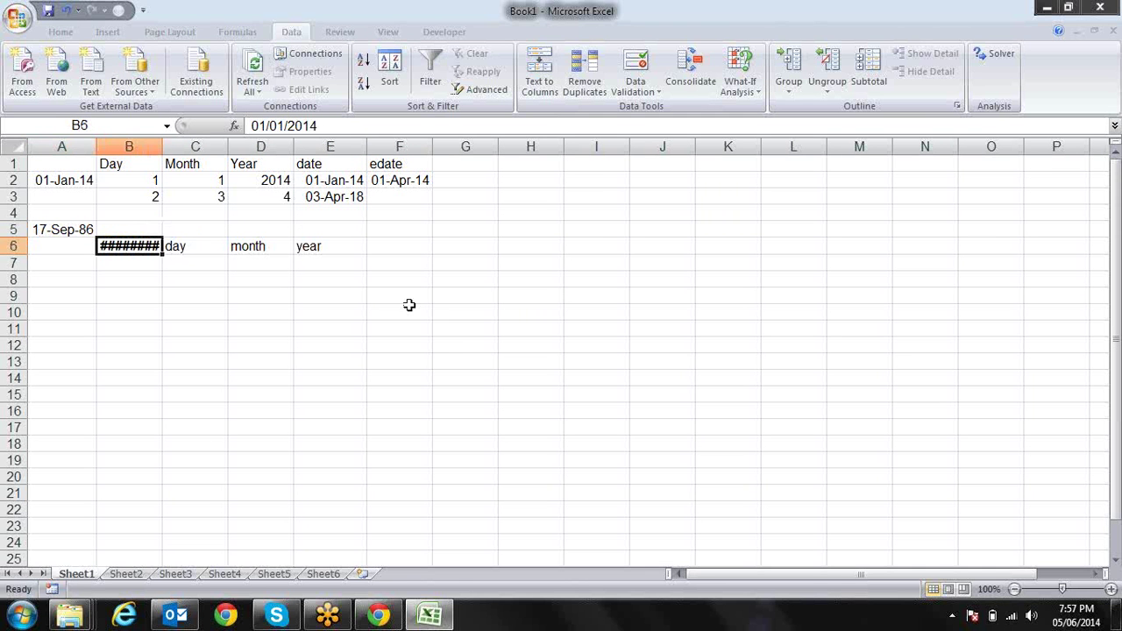
{"action": "double_click", "coordinate": [163, 148]}
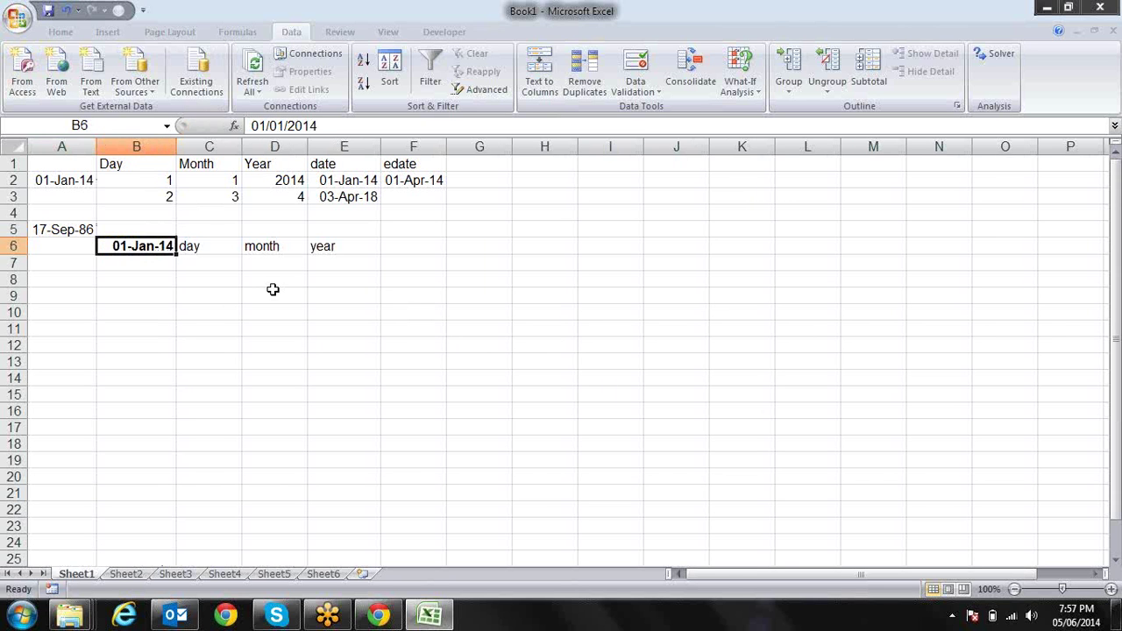
- In C7, start typing =DATEDIF(A5,B6," with A5 as start date and B6 as end date
{"action": "key", "text": "Down"}
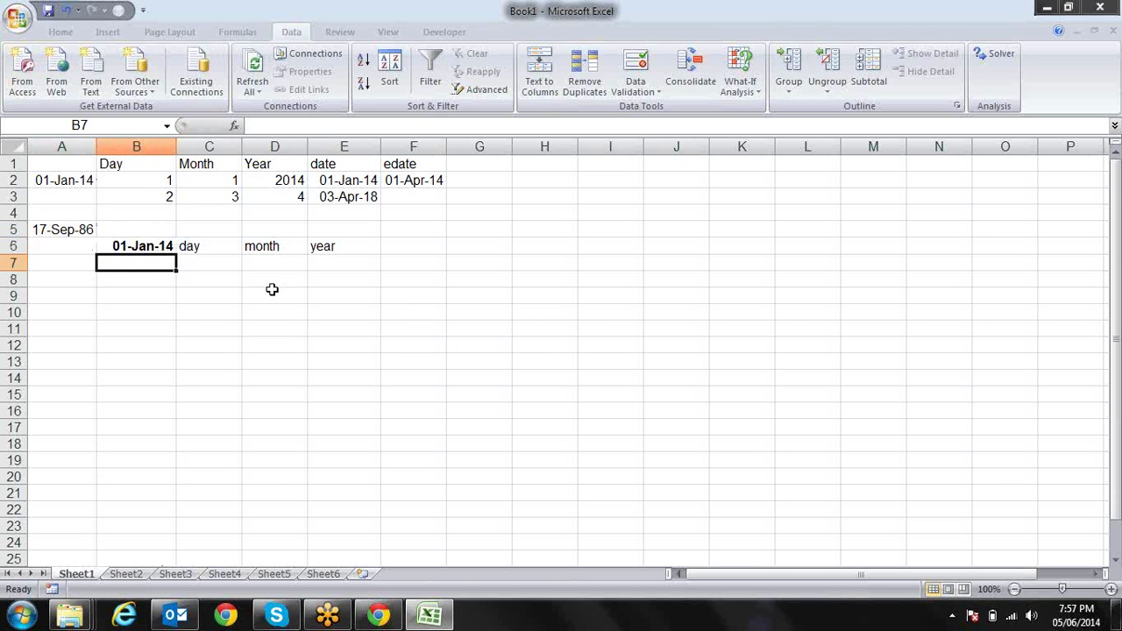
{"action": "key", "text": "Right"}
{"action": "left_click", "coordinate": [271, 289]}
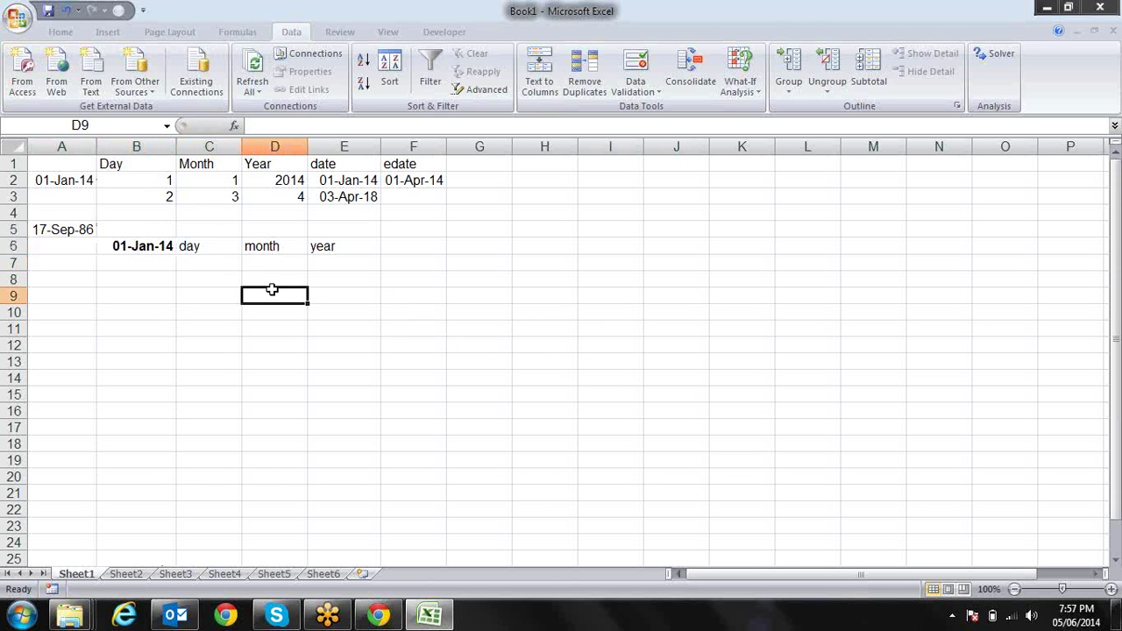
{"action": "key", "text": "Right"}
{"action": "key", "text": "Right"}
{"action": "key", "text": "Up"}
{"action": "key", "text": "Up"}
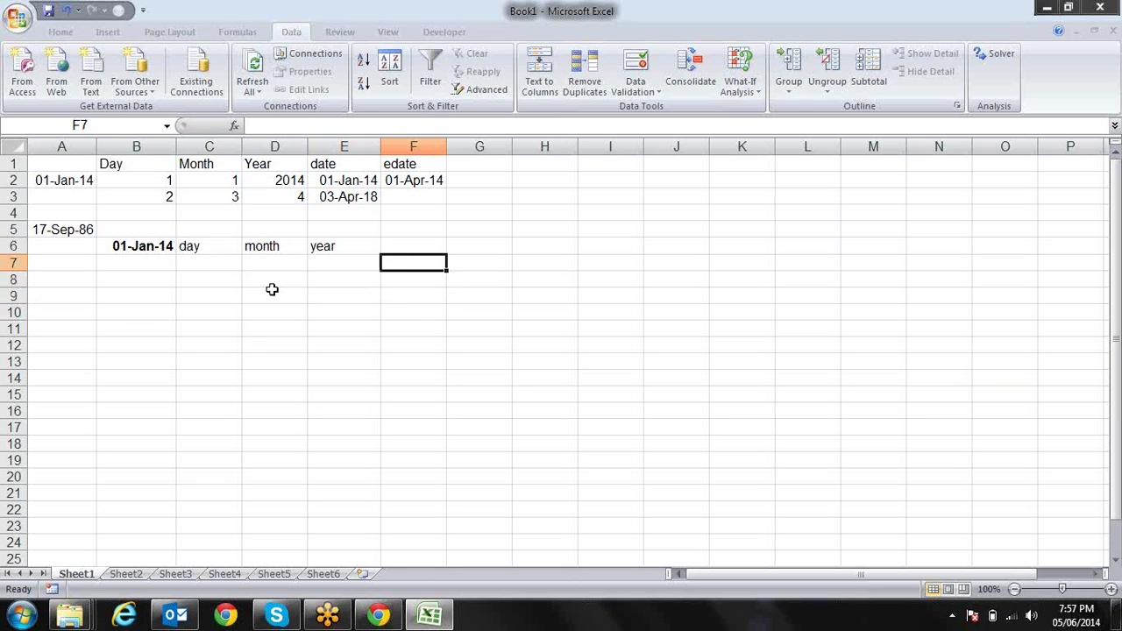
{"action": "key", "text": "Left"}
{"action": "key", "text": "Left"}
{"action": "key", "text": "Left"}
{"action": "type", "text": "=da"}
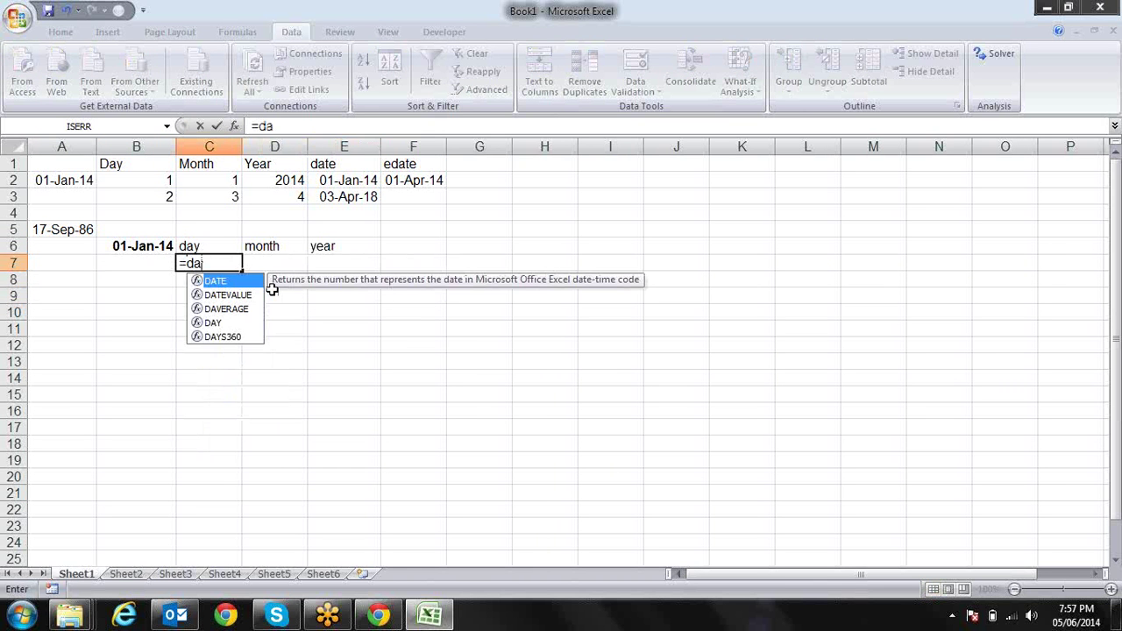
{"action": "type", "text": "ted"}
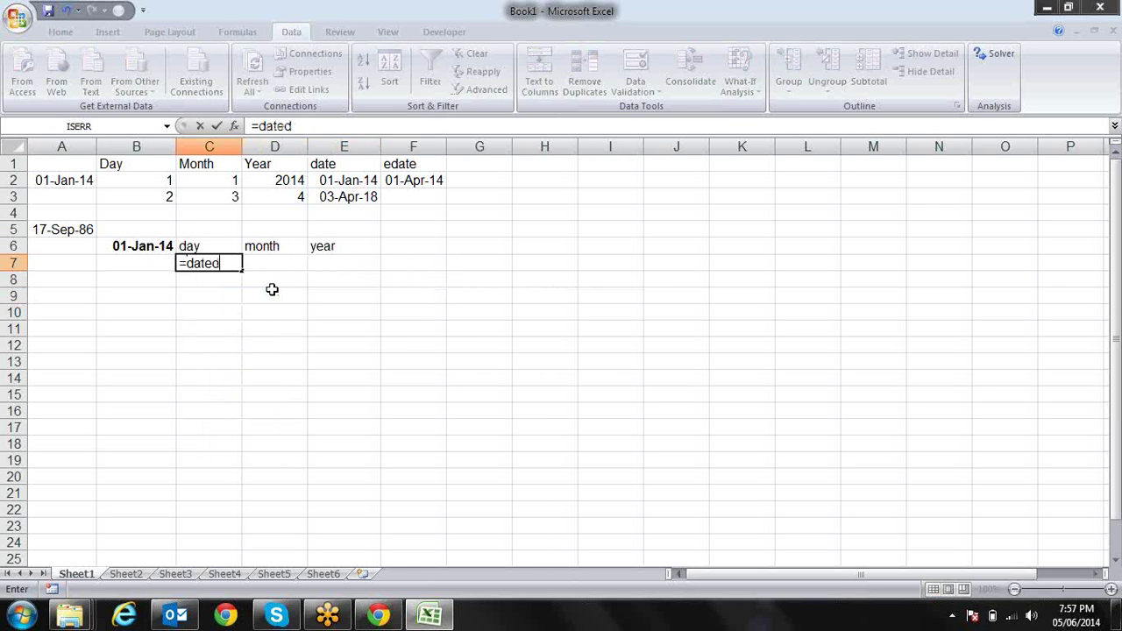
{"action": "type", "text": "if"}
{"action": "type", "text": "("}
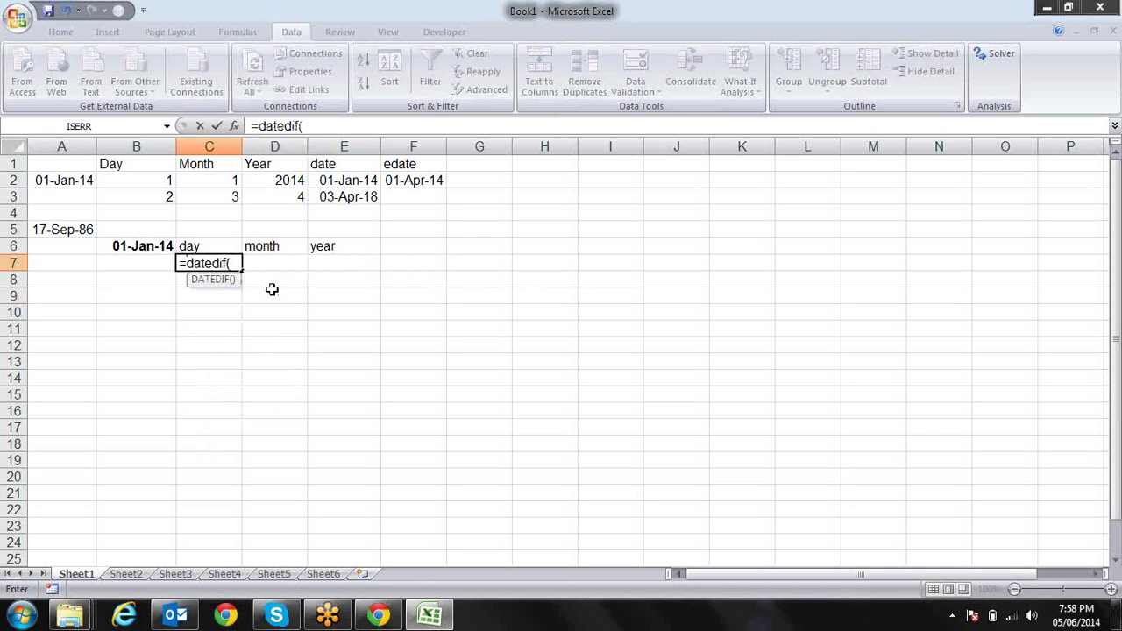
{"action": "left_click", "coordinate": [94, 229]}
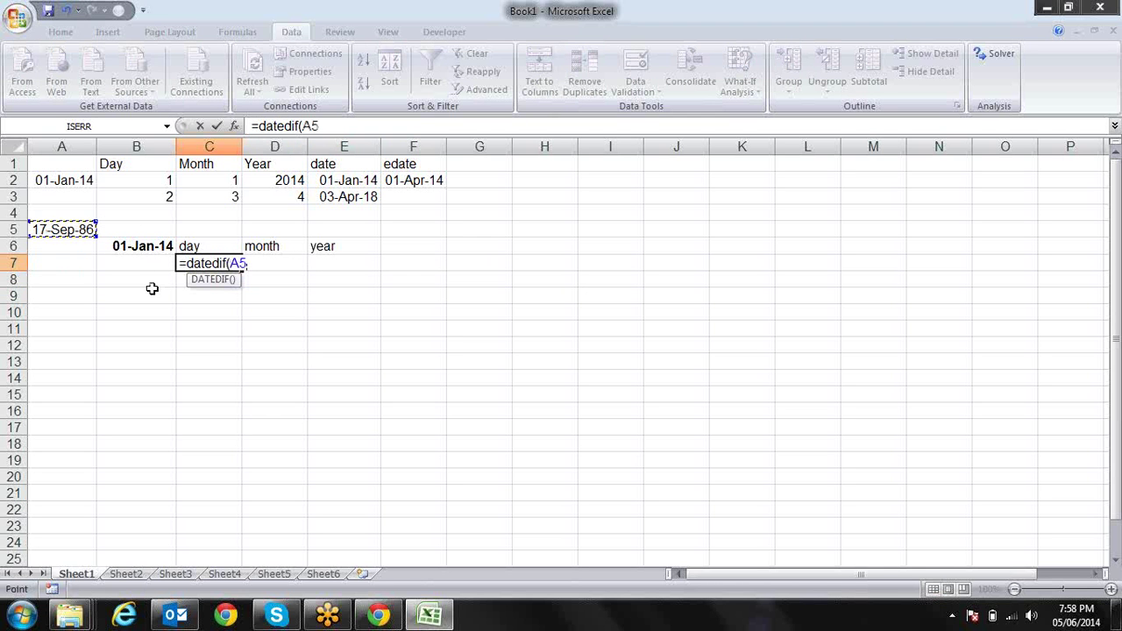
{"action": "type", "text": ","}
{"action": "left_click", "coordinate": [157, 249]}
{"action": "type", "text": ","}
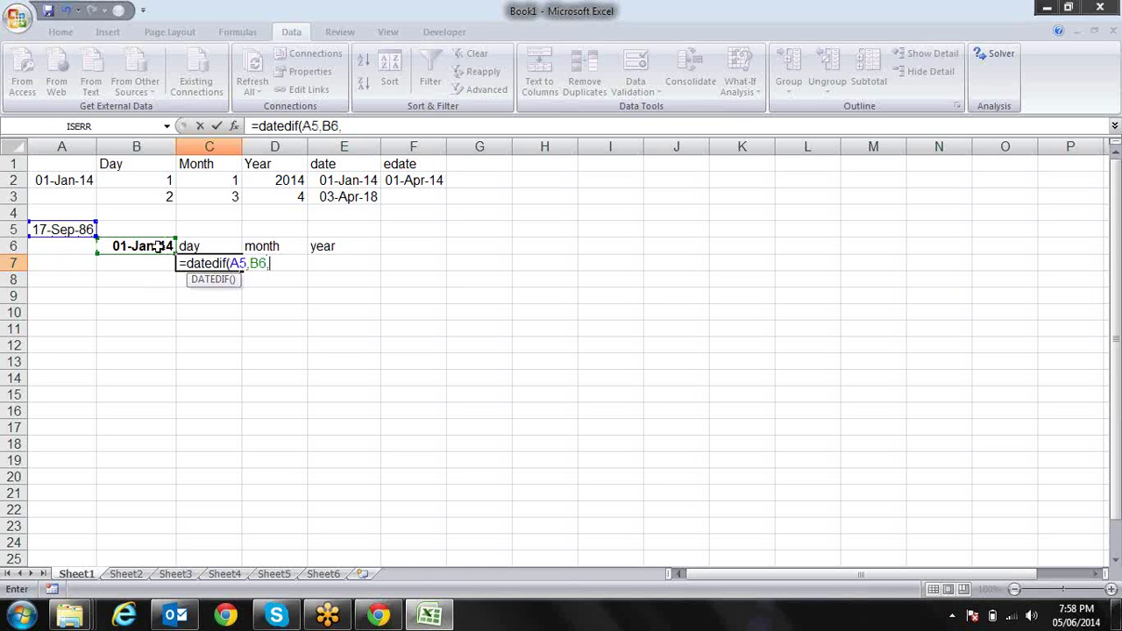
{"action": "type", "text": "\""}
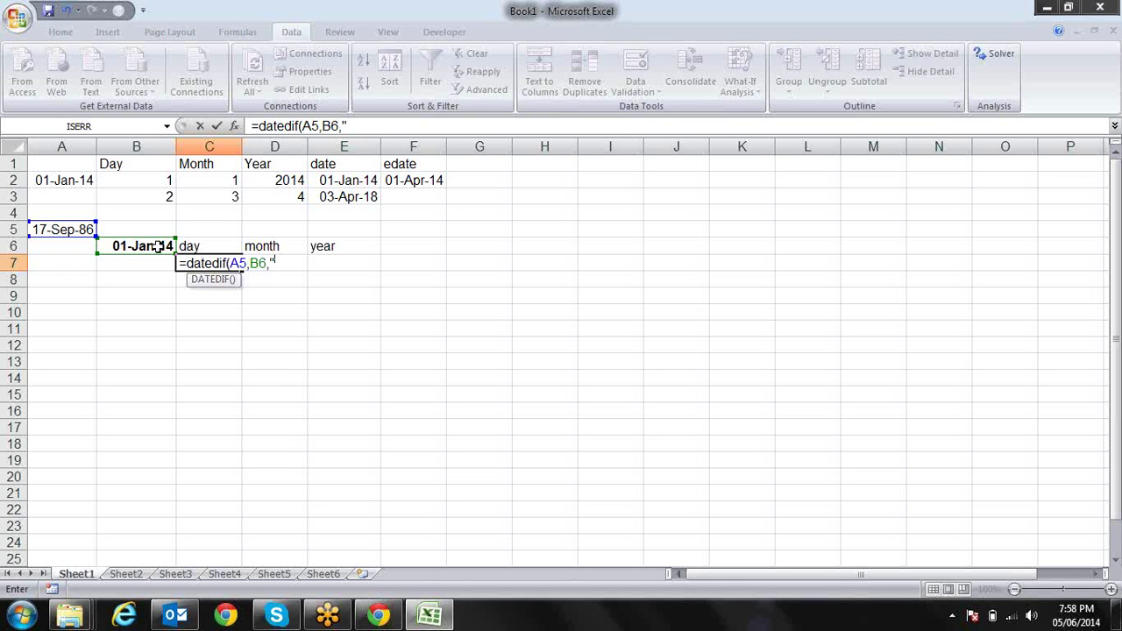
- Cancel the unfinished C7 formula and enter =DATEDIF(A5,B6,"Y") in E7
{"action": "key", "text": "Escape"}
{"action": "key", "text": "Right"}
{"action": "key", "text": "Right"}
{"action": "type", "text": "="}
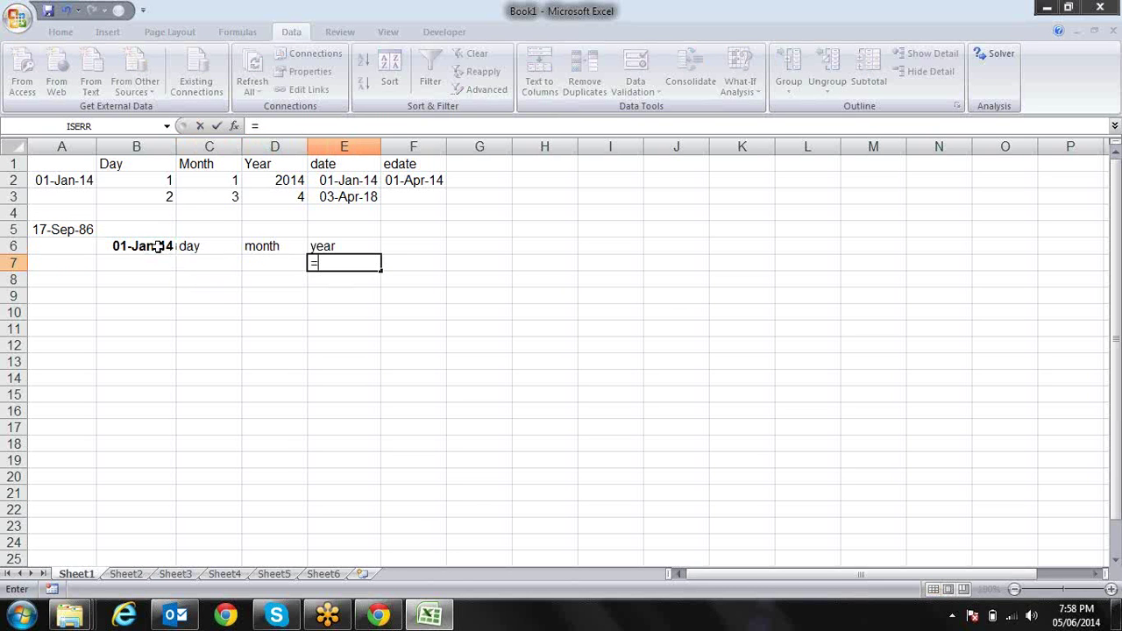
{"action": "type", "text": "dated"}
{"action": "type", "text": "if("}
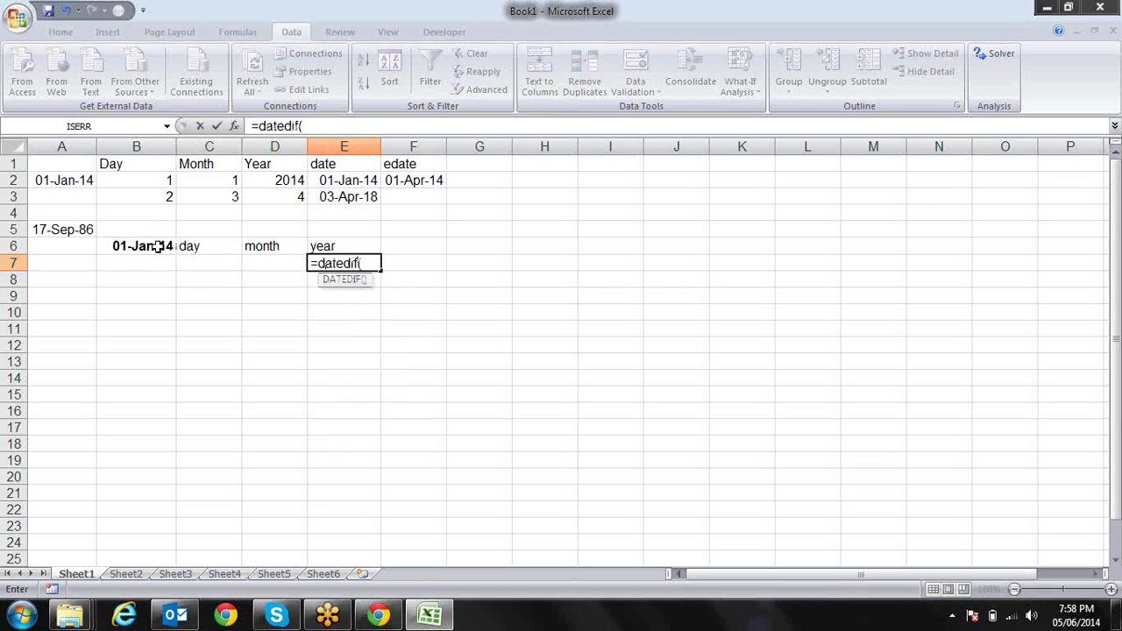
{"action": "left_click", "coordinate": [88, 230]}
{"action": "type", "text": ":"}
{"action": "left_click", "coordinate": [88, 229]}
{"action": "key", "text": "BackSpace"}
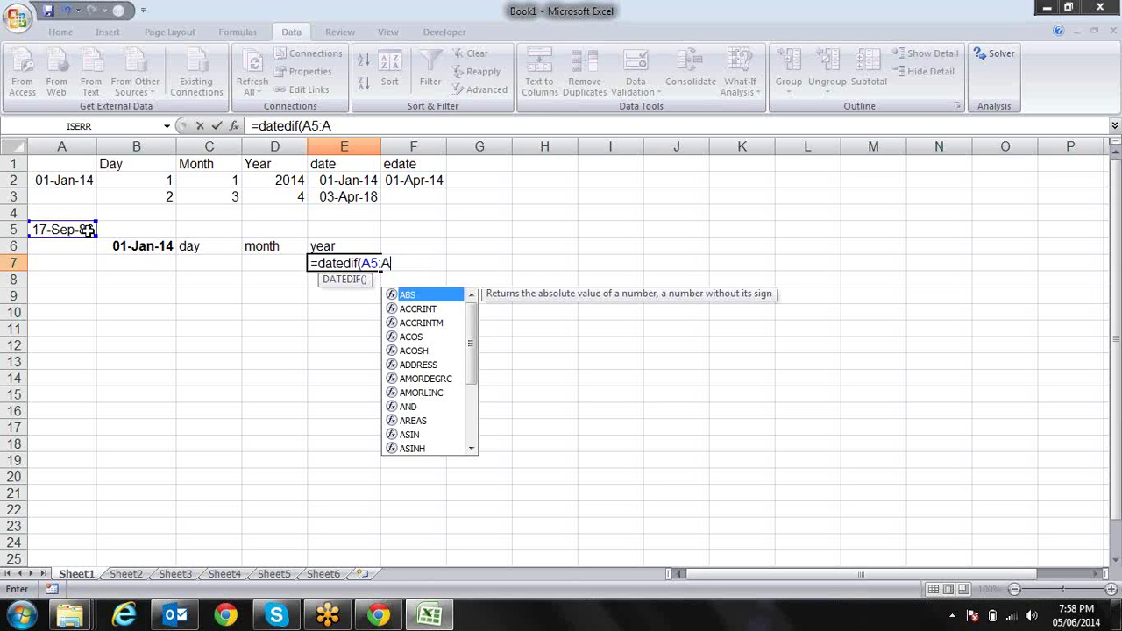
{"action": "key", "text": "BackSpace"}
{"action": "key", "text": "BackSpace"}
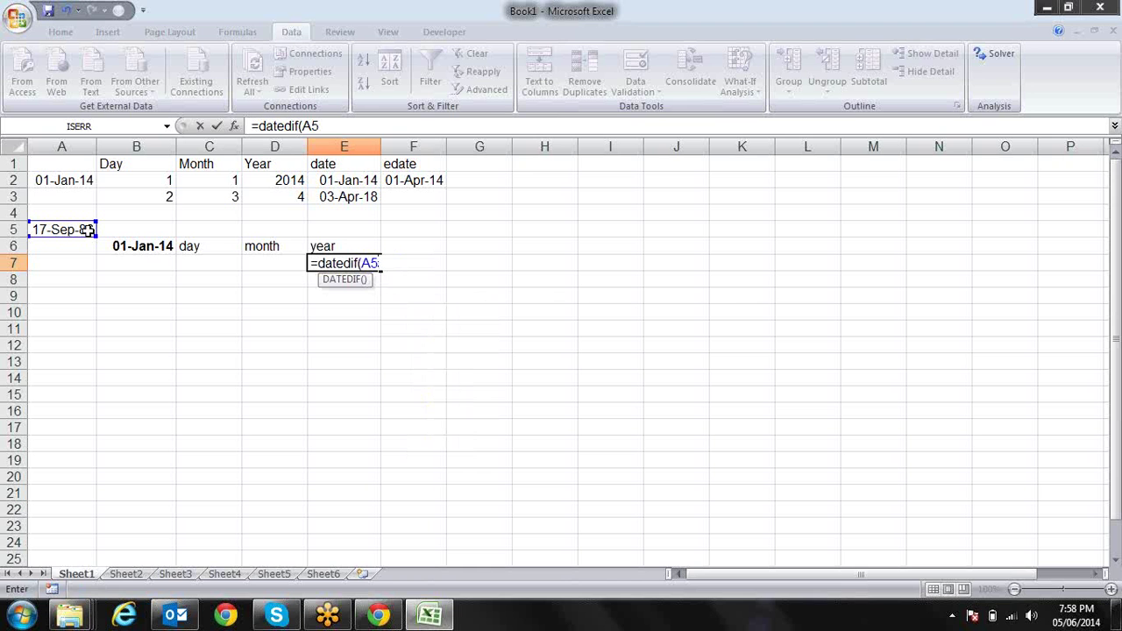
{"action": "type", "text": "."}
{"action": "left_click", "coordinate": [166, 246]}
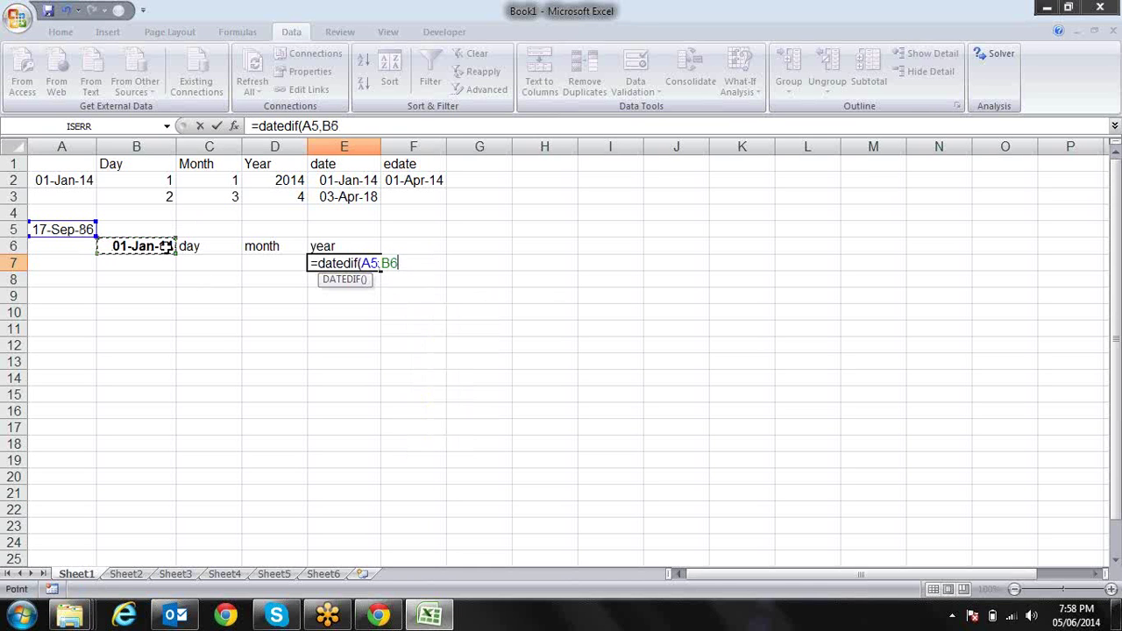
{"action": "type", "text": ",\""}
{"action": "type", "text": "Y"}
{"action": "type", "text": "\""}
{"action": "type", "text": ")"}
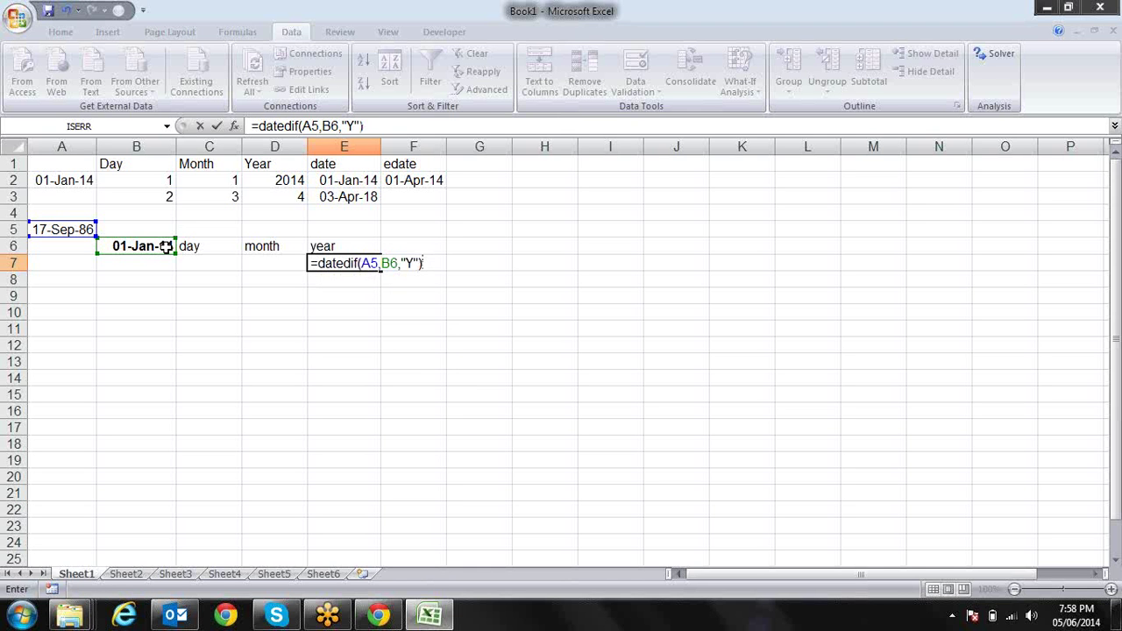
{"action": "key", "text": "Return"}
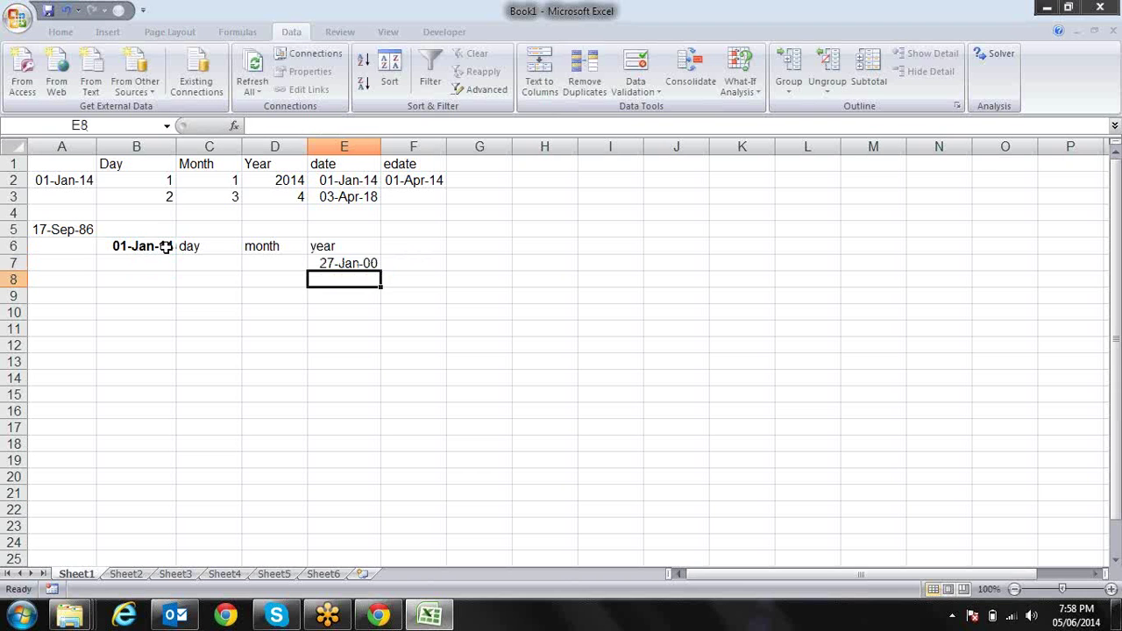
- Apply General format to E7 so it shows 27 years
{"action": "key", "text": "Up"}
{"action": "key", "text": "ctrl+shift+asciitilde"}
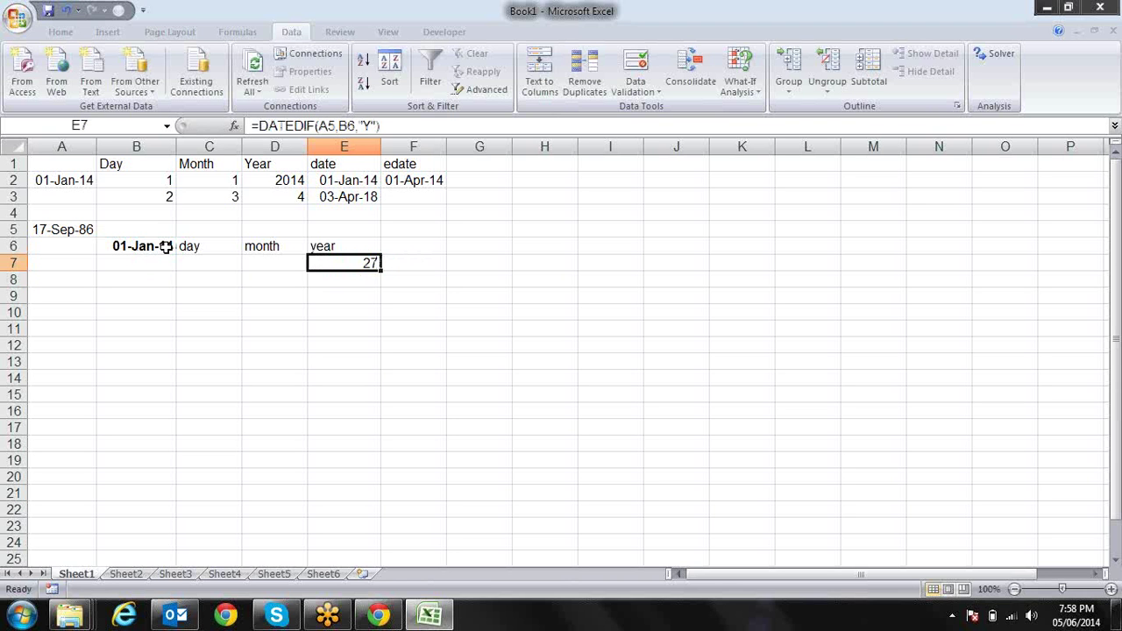
{"action": "key", "text": "Left"}
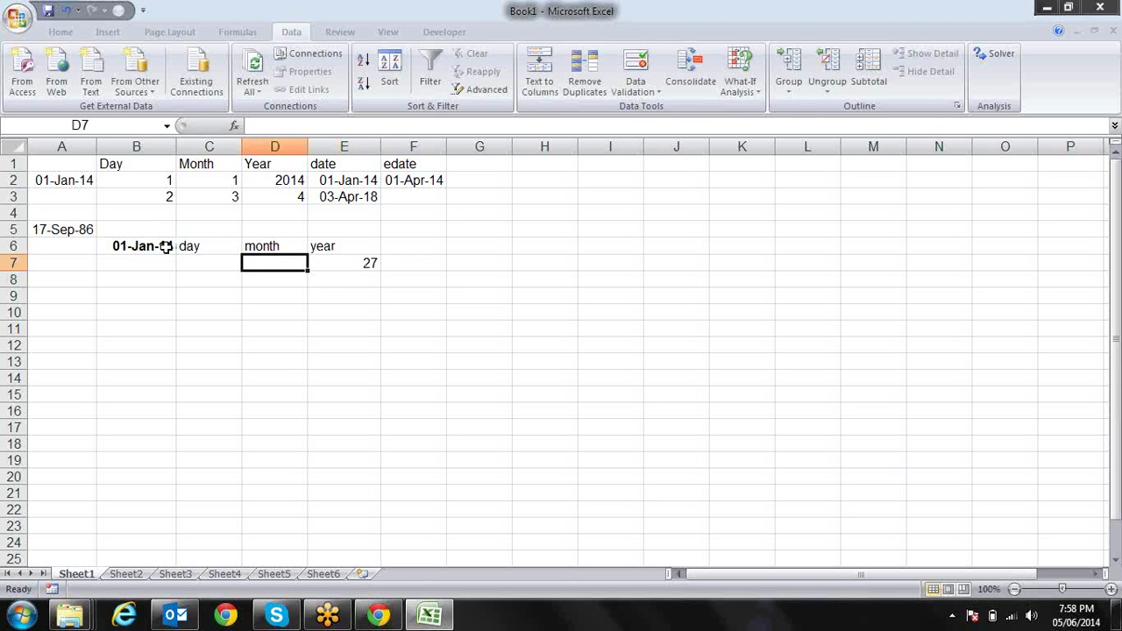
- Enter =DATEDIF(A5,B6,"M") in D7 under the month heading
{"action": "type", "text": "="}
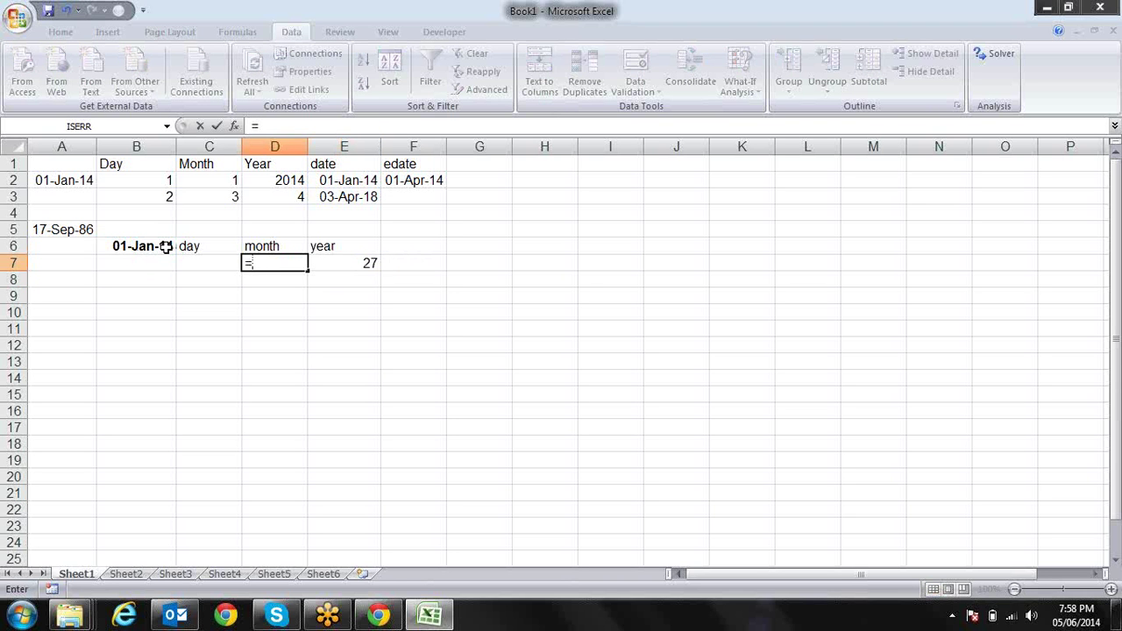
{"action": "type", "text": "mo"}
{"action": "key", "text": "BackSpace"}
{"action": "key", "text": "BackSpace"}
{"action": "type", "text": "da"}
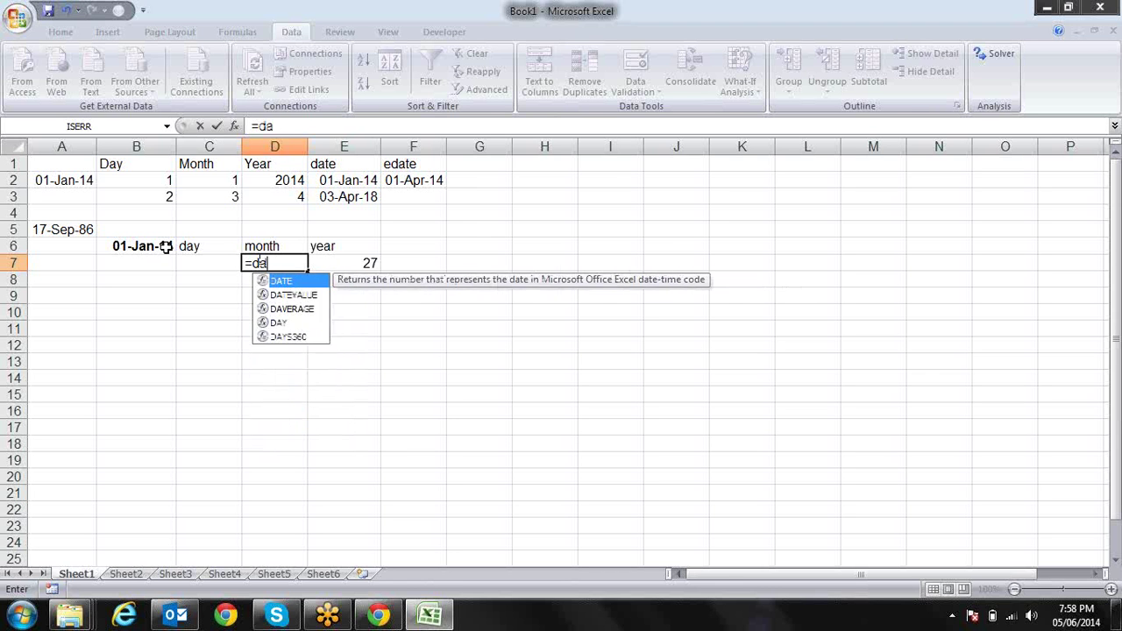
{"action": "type", "text": "tedif"}
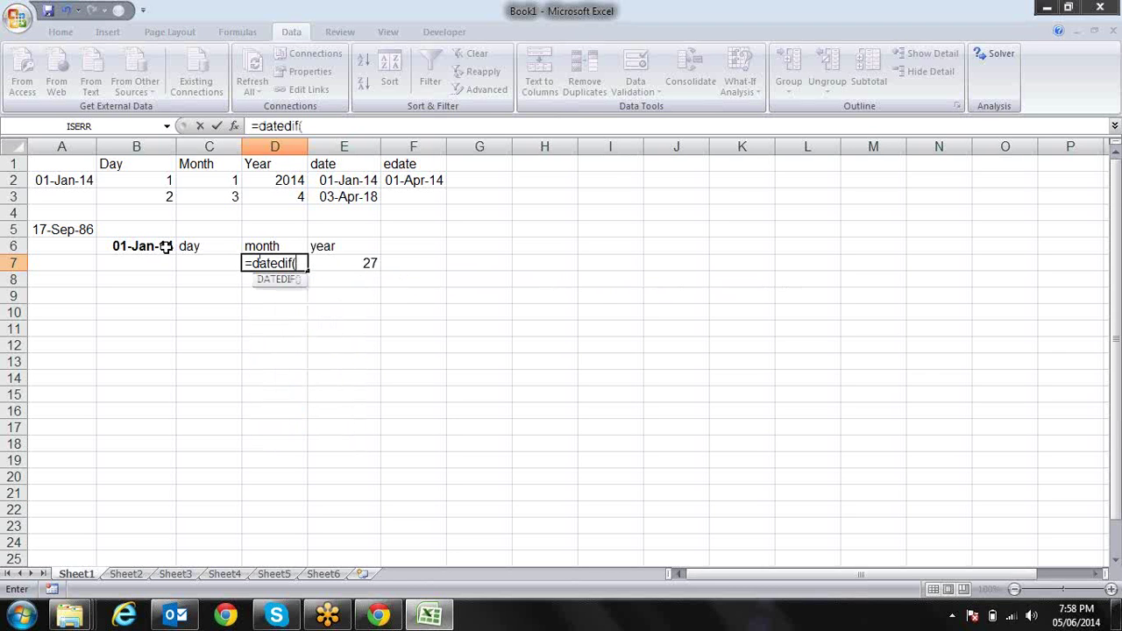
{"action": "type", "text": "("}
{"action": "key", "text": "Left"}
{"action": "key", "text": "Left"}
{"action": "key", "text": "Left"}
{"action": "key", "text": "Up"}
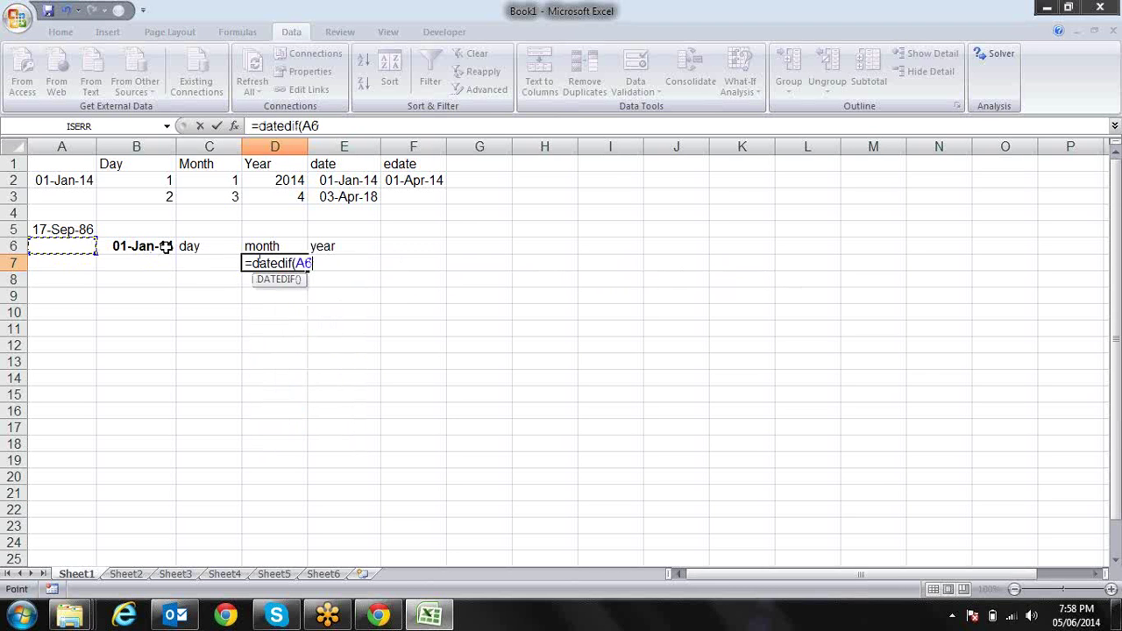
{"action": "key", "text": "Up"}
{"action": "type", "text": ","}
{"action": "key", "text": "Right"}
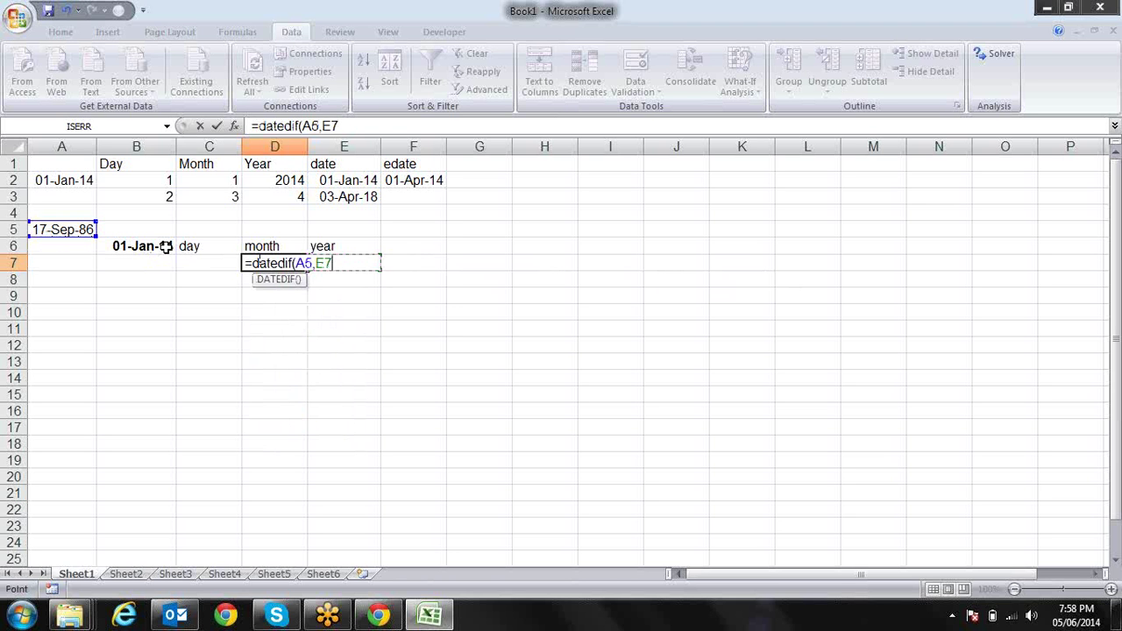
{"action": "key", "text": "Left"}
{"action": "key", "text": "Up"}
{"action": "key", "text": "Left"}
{"action": "key", "text": "Left"}
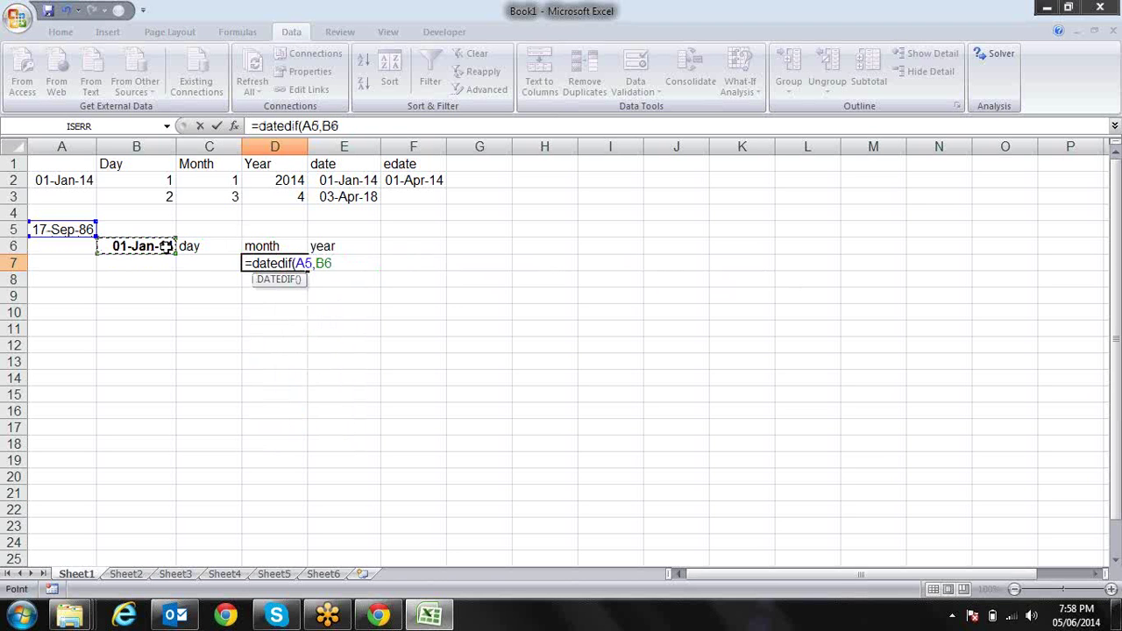
{"action": "type", "text": ",\"M"}
{"action": "type", "text": "\")"}
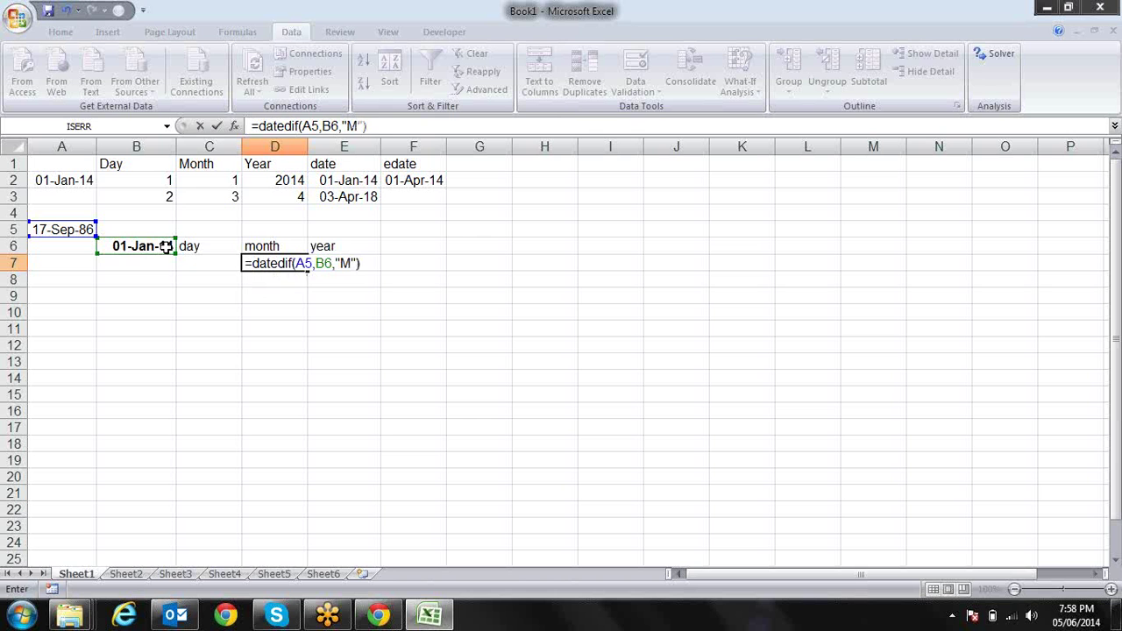
{"action": "key", "text": "Return"}
- Change D7's unit to "YM" so it shows 3 leftover months
{"action": "key", "text": "Up"}
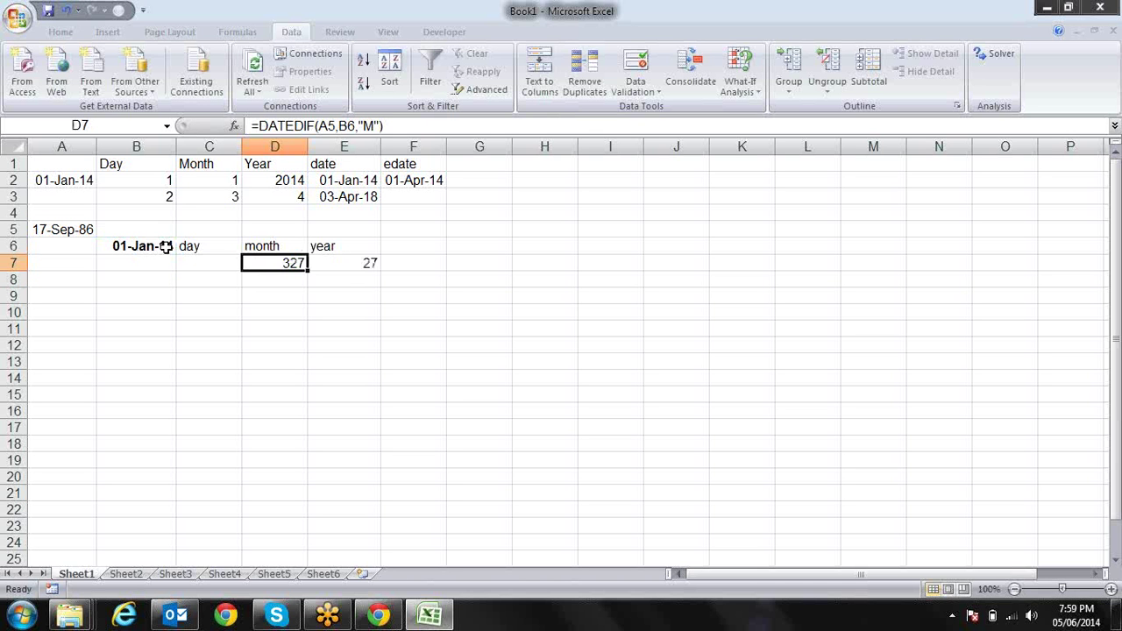
{"action": "key", "text": "F2"}
{"action": "key", "text": "Left"}
{"action": "key", "text": "Left"}
{"action": "key", "text": "Left"}
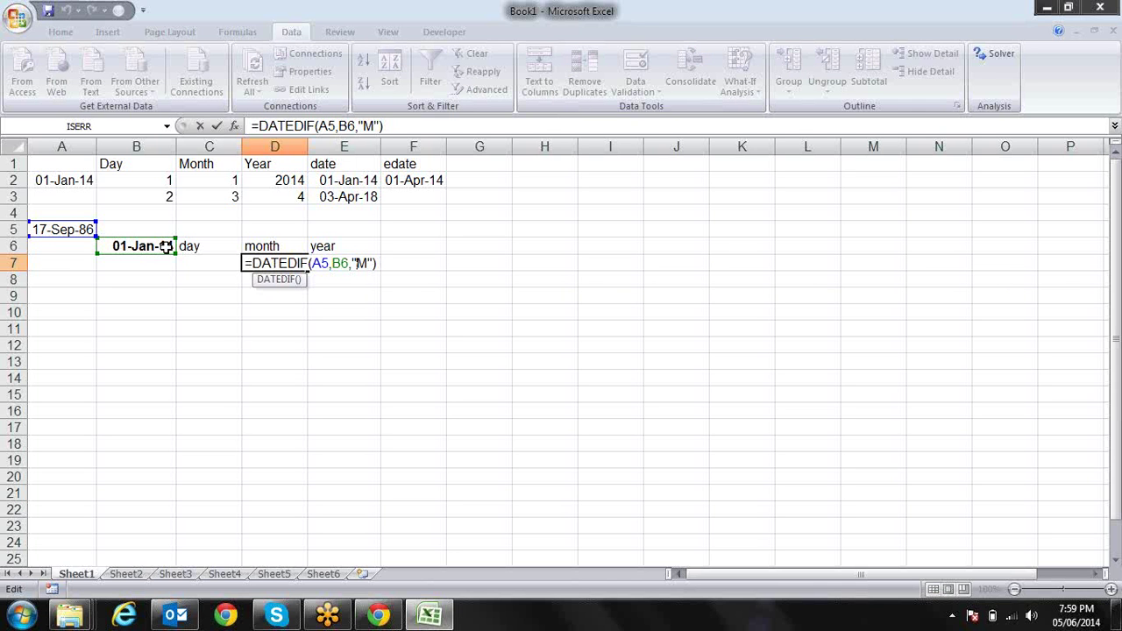
{"action": "type", "text": "Y"}
{"action": "key", "text": "Return"}
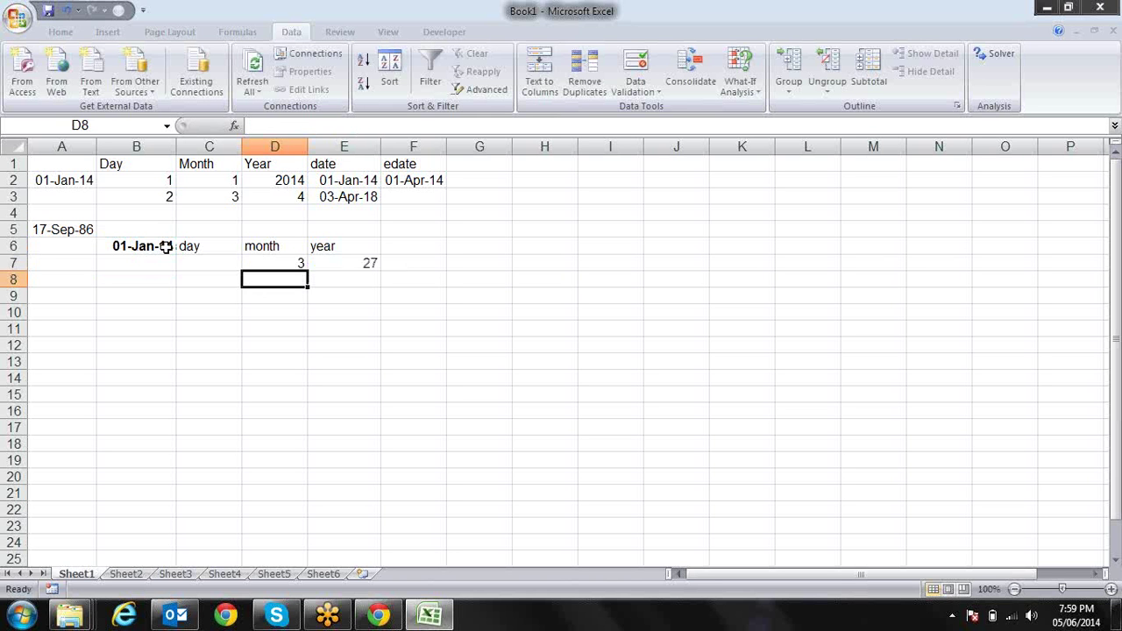
{"action": "key", "text": "Up"}
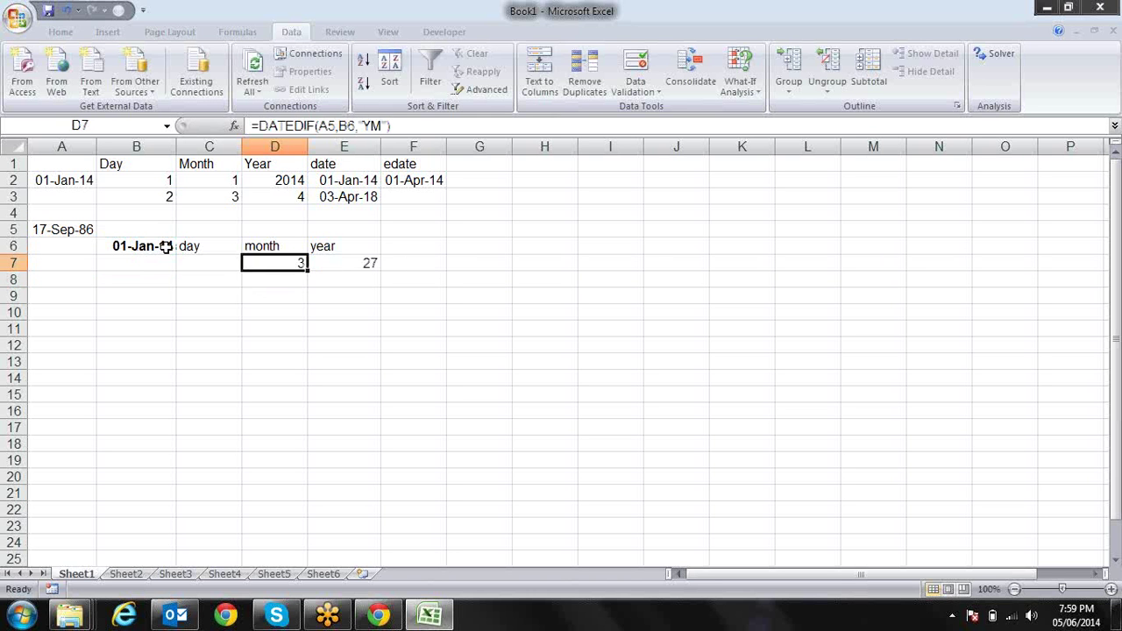
{"action": "key", "text": "Left"}
- Enter =DATEDIF(A5,B6,"d") in C7 to count total days
{"action": "type", "text": "="}
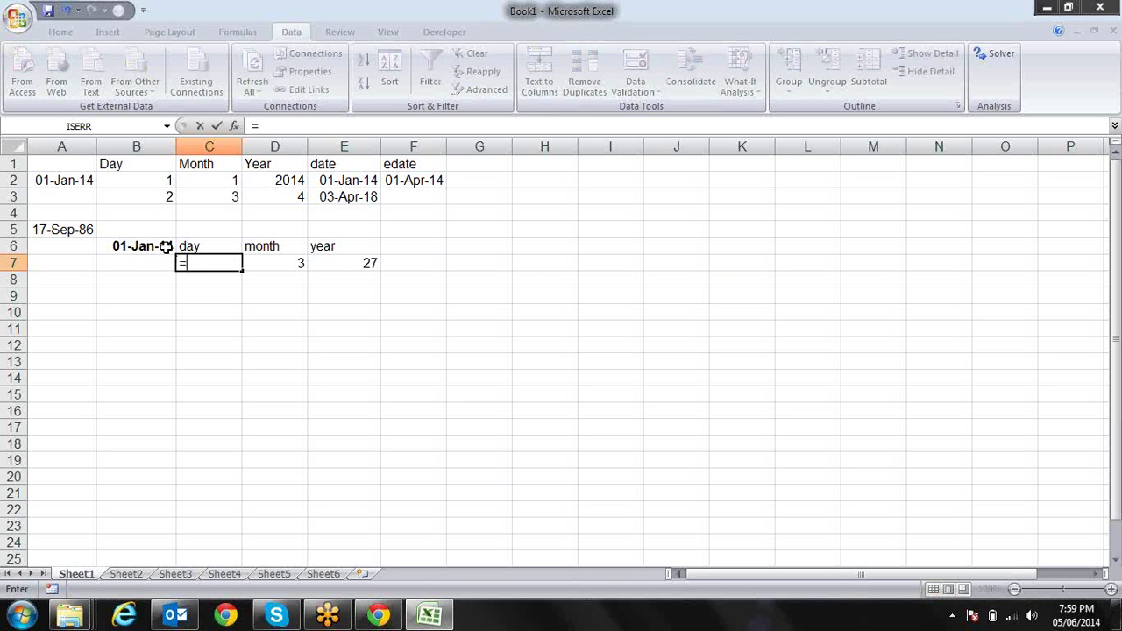
{"action": "type", "text": "da"}
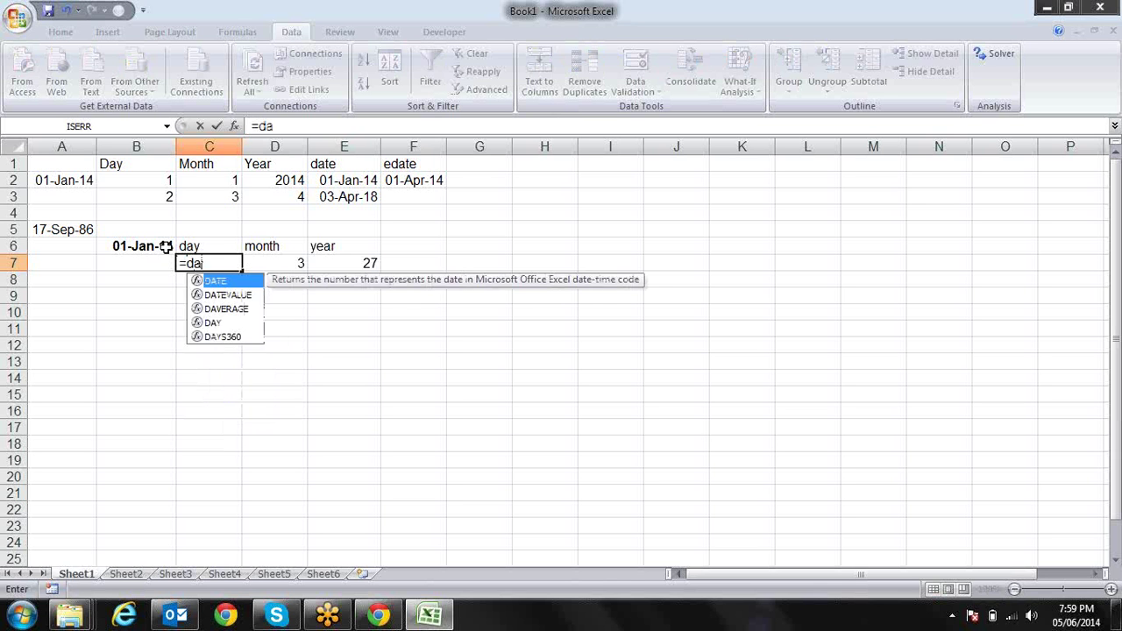
{"action": "type", "text": "tedif"}
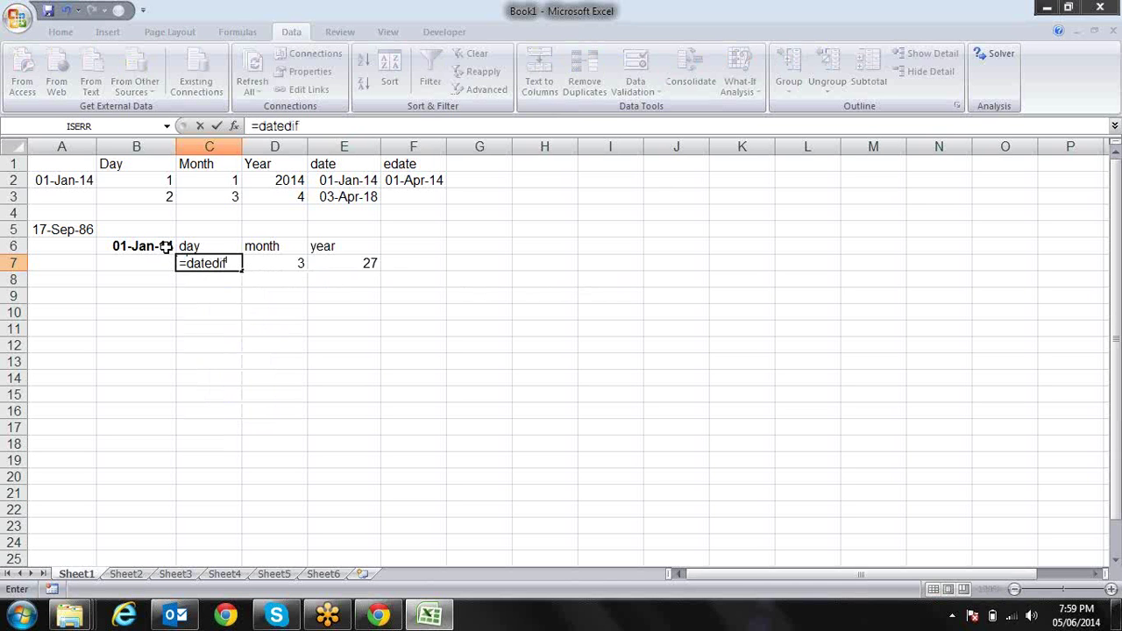
{"action": "type", "text": "("}
{"action": "key", "text": "Left"}
{"action": "key", "text": "Left"}
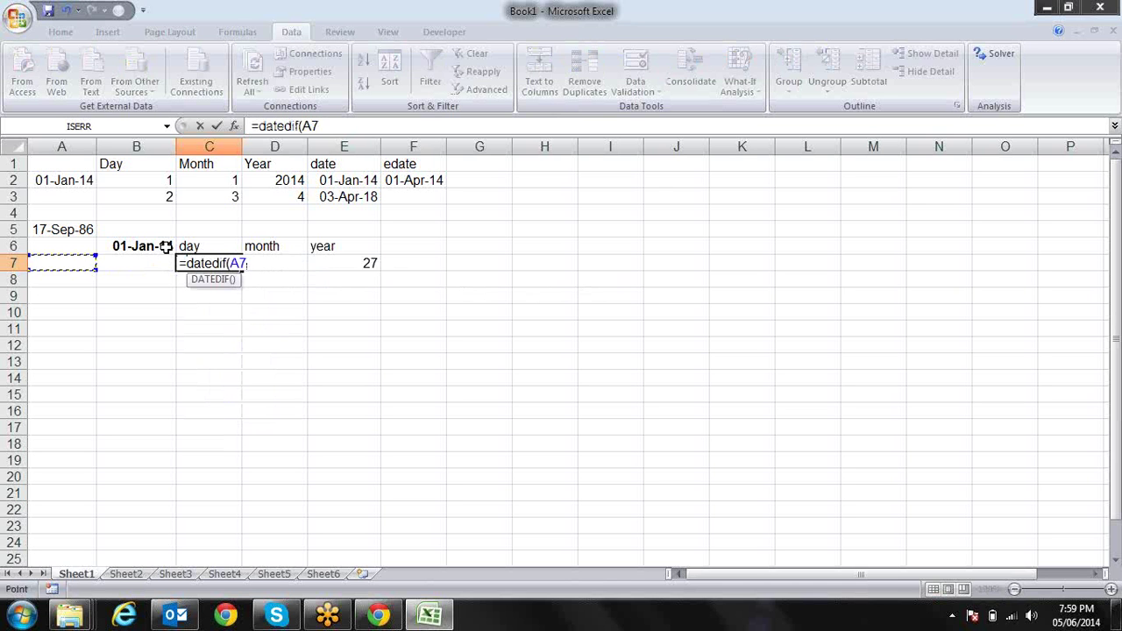
{"action": "key", "text": "Up"}
{"action": "key", "text": "Up"}
{"action": "type", "text": ","}
{"action": "key", "text": "Up"}
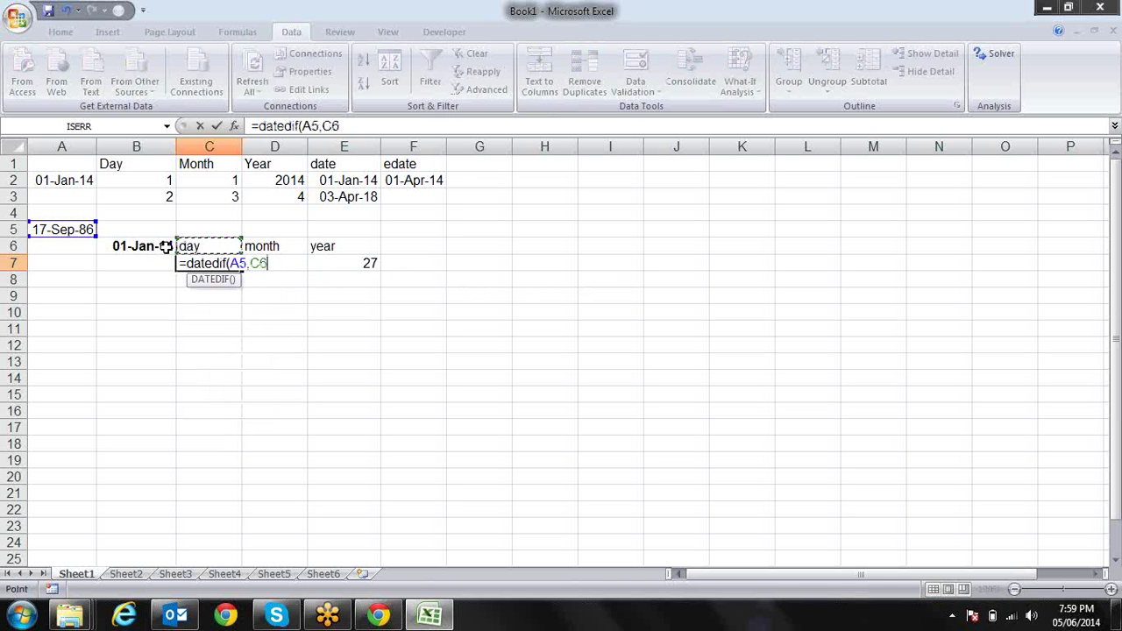
{"action": "key", "text": "Left"}
{"action": "type", "text": ","}
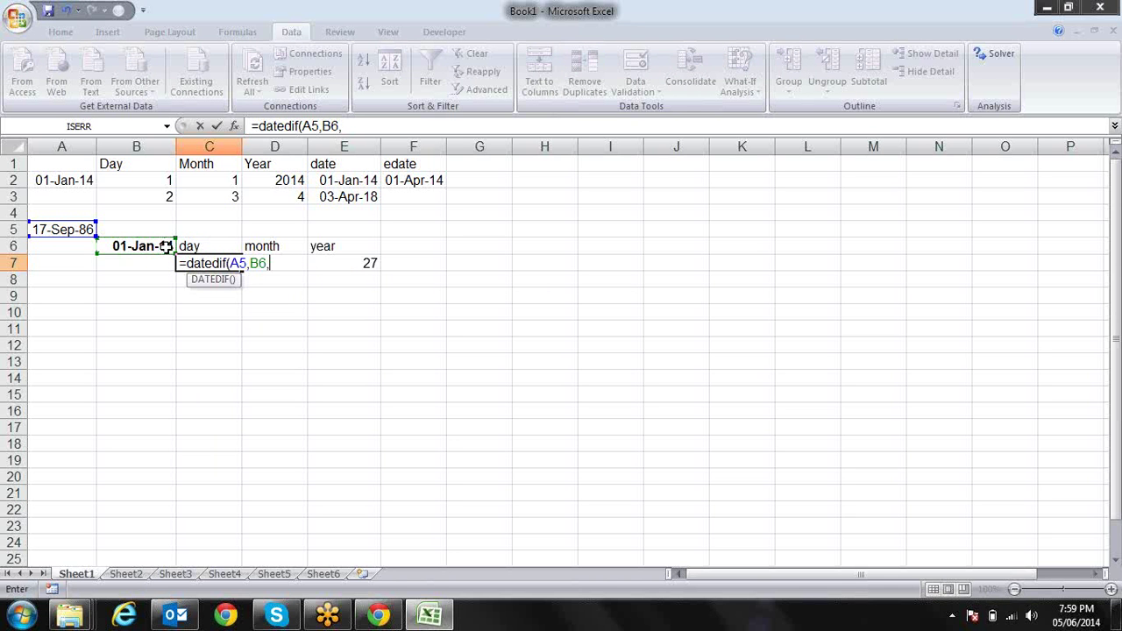
{"action": "type", "text": "\"Y"}
{"action": "key", "text": "BackSpace"}
{"action": "type", "text": "d\""}
{"action": "type", "text": ")"}
{"action": "key", "text": "Return"}
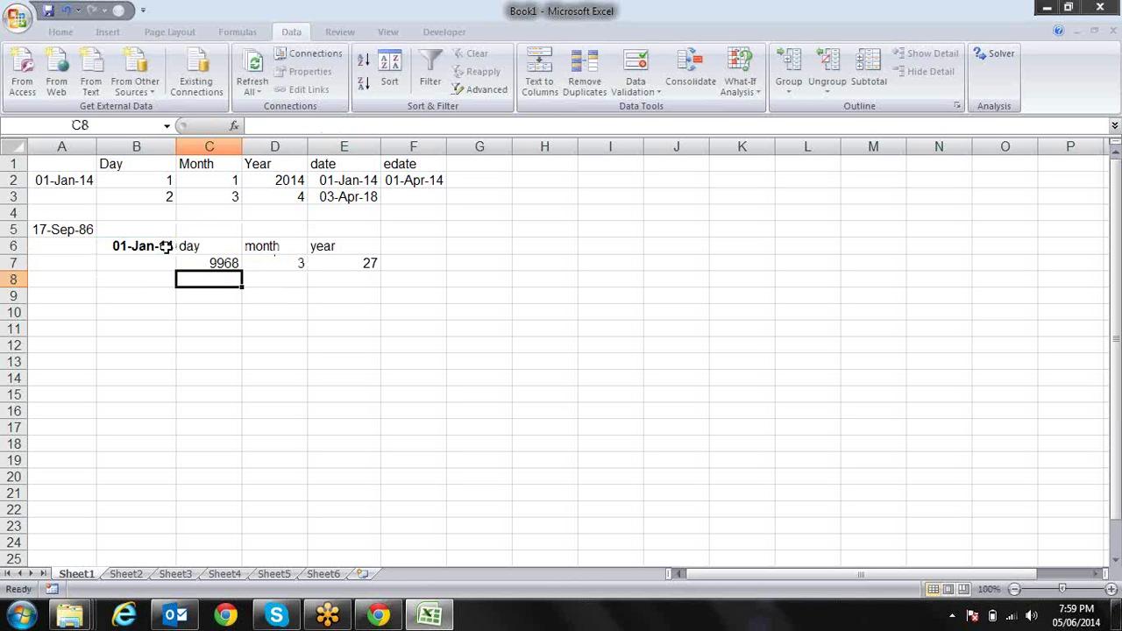
- Change C7's unit to "MD" for 15 leftover days, then review row 7's results
{"action": "key", "text": "Up"}
{"action": "key", "text": "F2"}
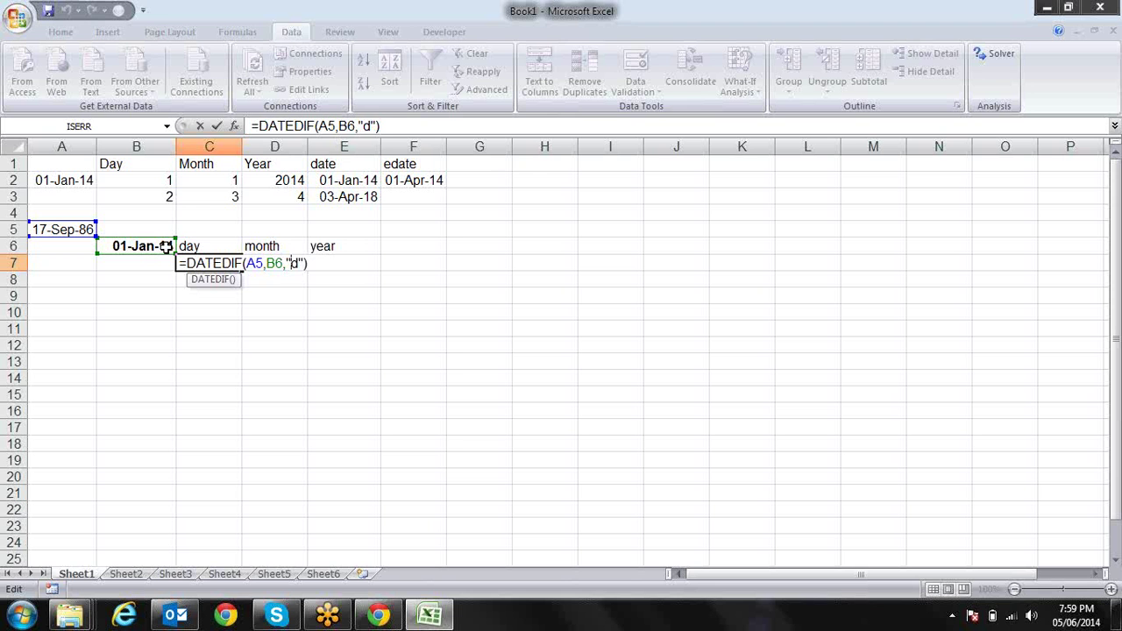
{"action": "type", "text": "M"}
{"action": "key", "text": "Delete"}
{"action": "type", "text": "D"}
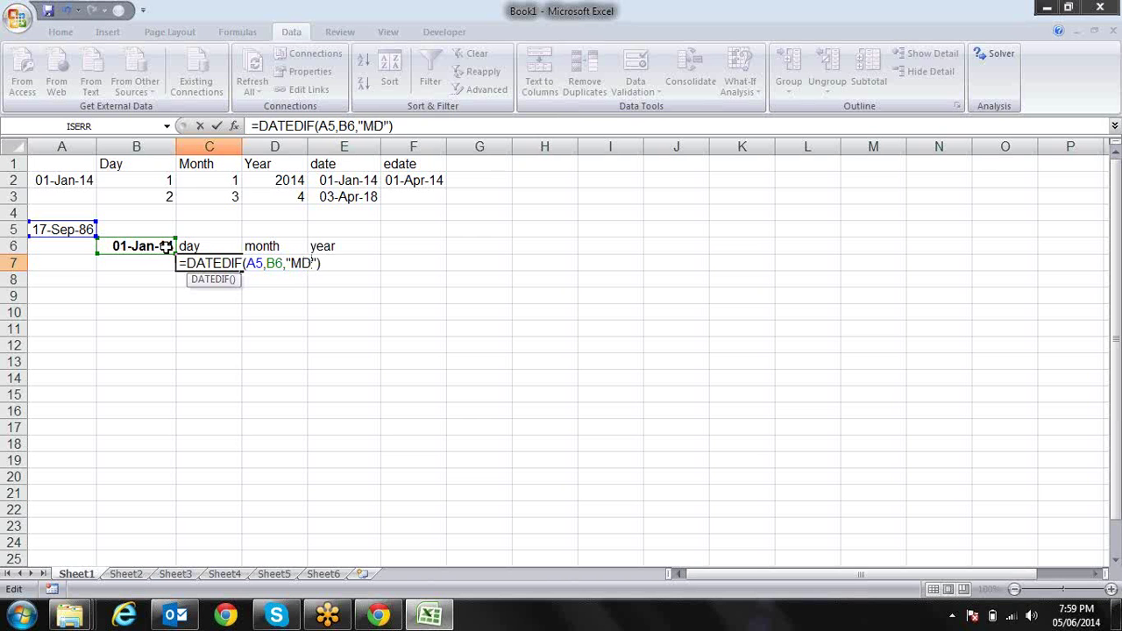
{"action": "key", "text": "Return"}
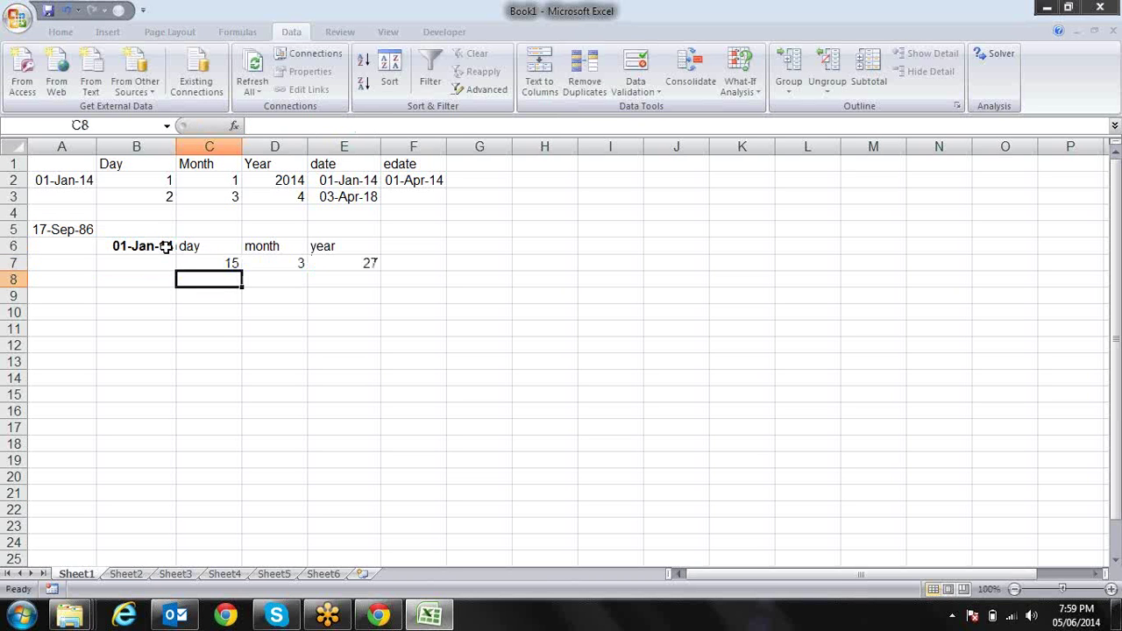
{"action": "key", "text": "Up"}
{"action": "key", "text": "Right"}
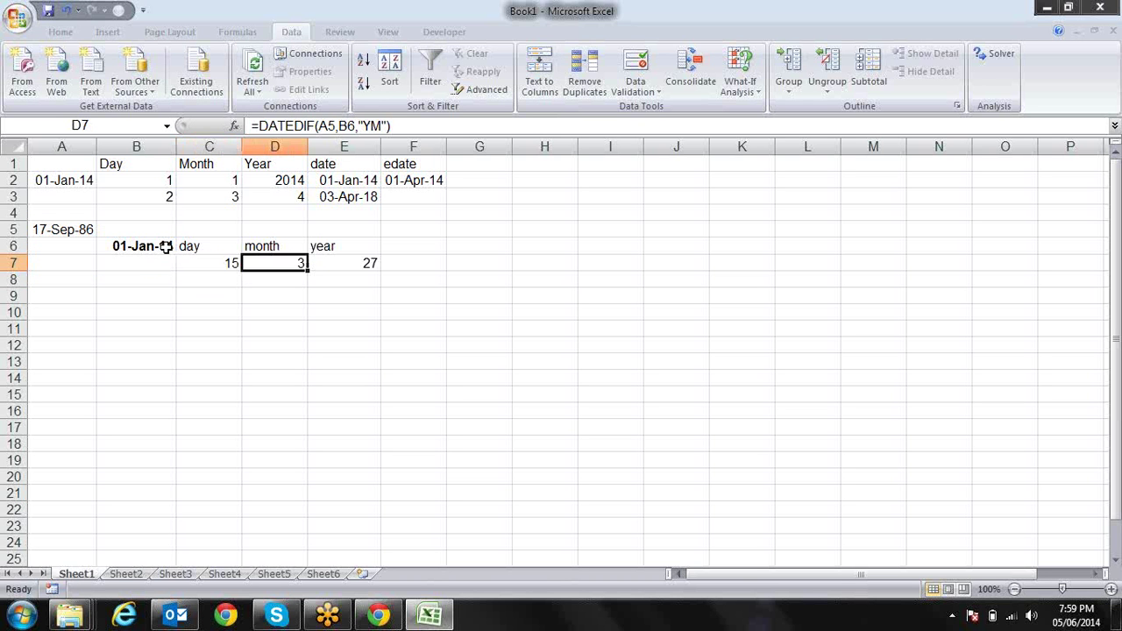
{"action": "key", "text": "Right"}
{"action": "key", "text": "Right"}
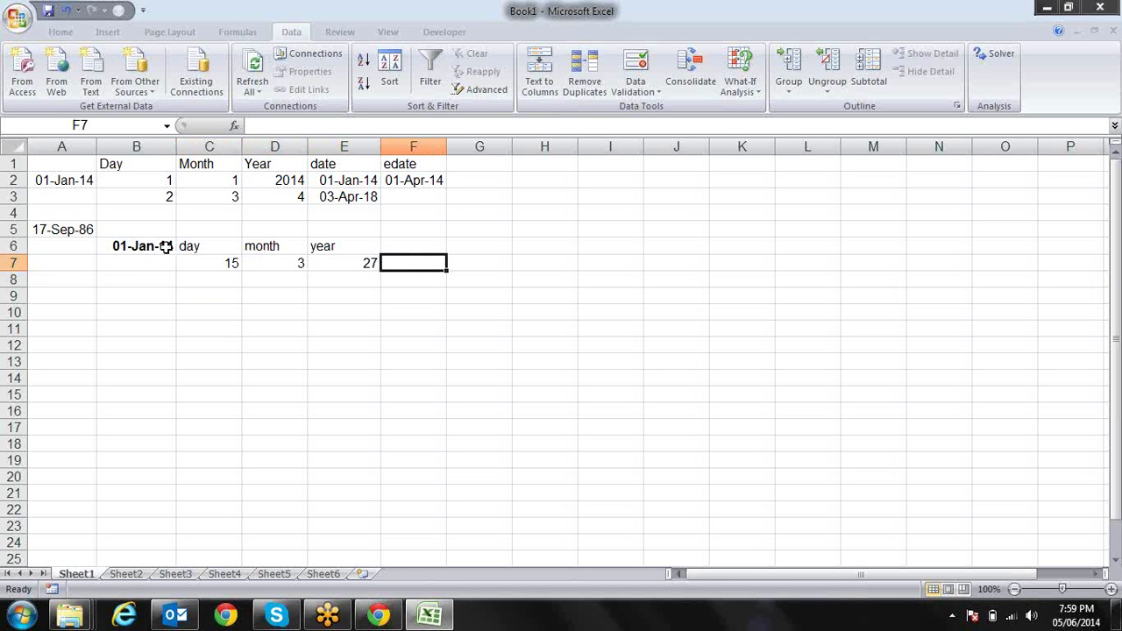
{"action": "key", "text": "Left"}
{"action": "key", "text": "Left"}
{"action": "key", "text": "Left"}
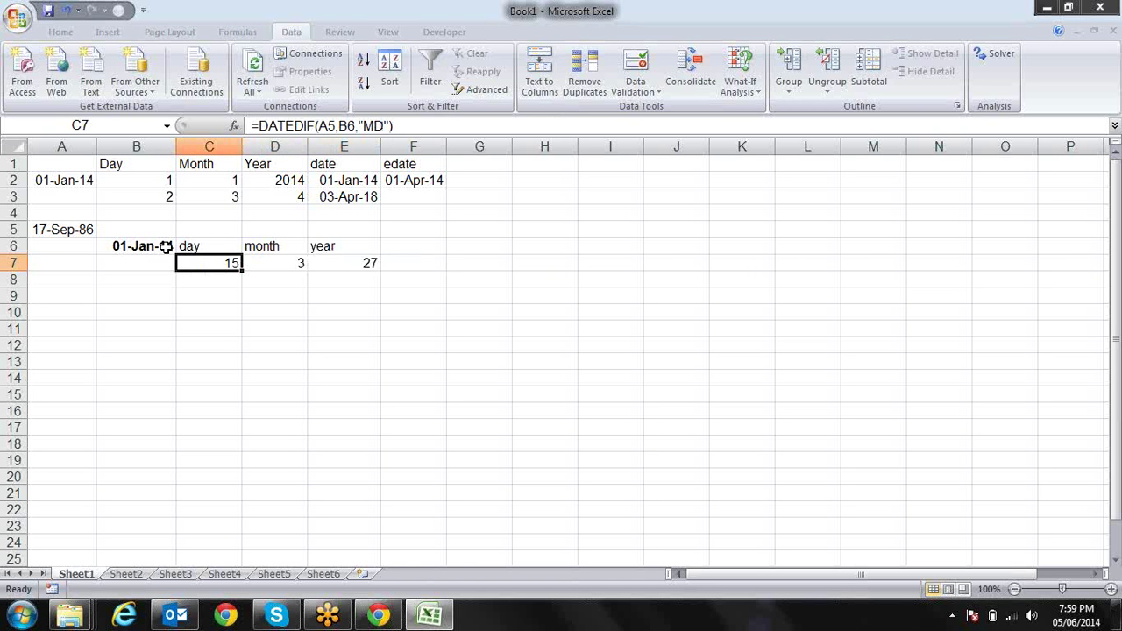
- Clear the month result in D7
{"action": "key", "text": "Left"}
{"action": "key", "text": "Left"}
{"action": "key", "text": "Up"}
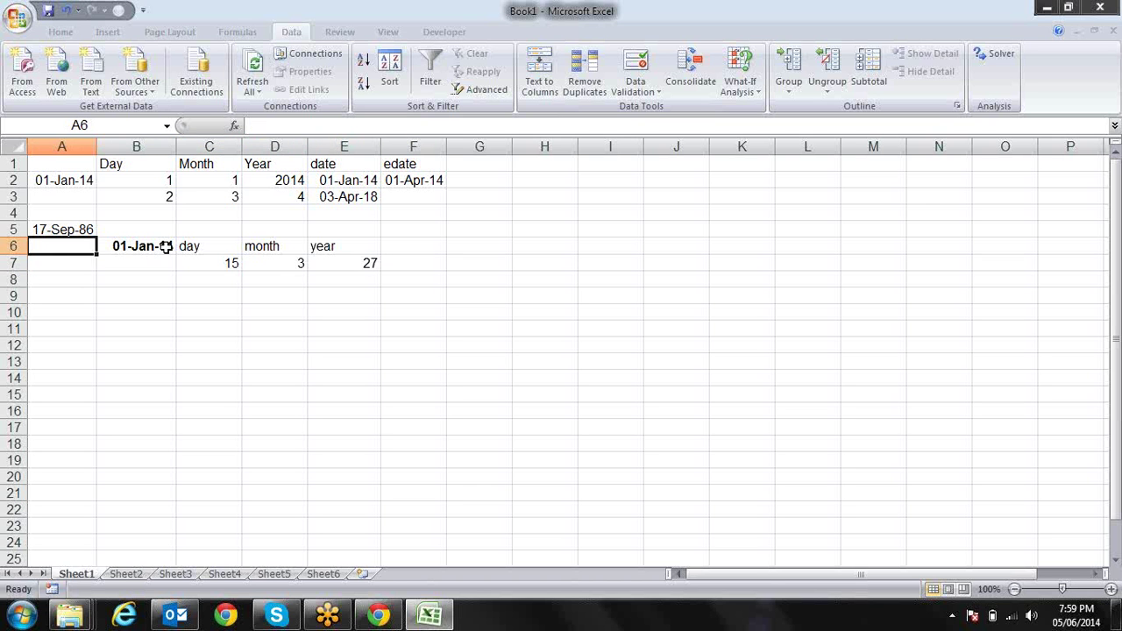
{"action": "key", "text": "Up"}
{"action": "key", "text": "Right"}
{"action": "key", "text": "Right"}
{"action": "key", "text": "Right"}
{"action": "key", "text": "Down"}
{"action": "key", "text": "Down"}
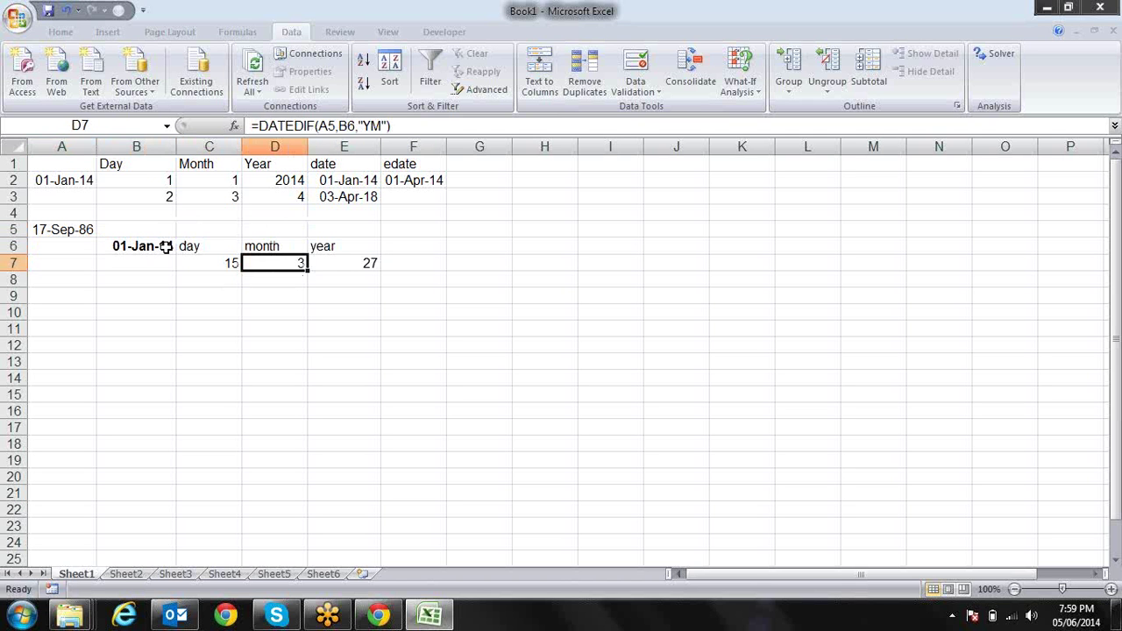
{"action": "key", "text": "Home"}
{"action": "key", "text": "Right"}
{"action": "key", "text": "Right"}
{"action": "key", "text": "Right"}
{"action": "key", "text": "Delete"}
- Change C7's unit from "MD" to "YD", giving 106 days
{"action": "key", "text": "Left"}
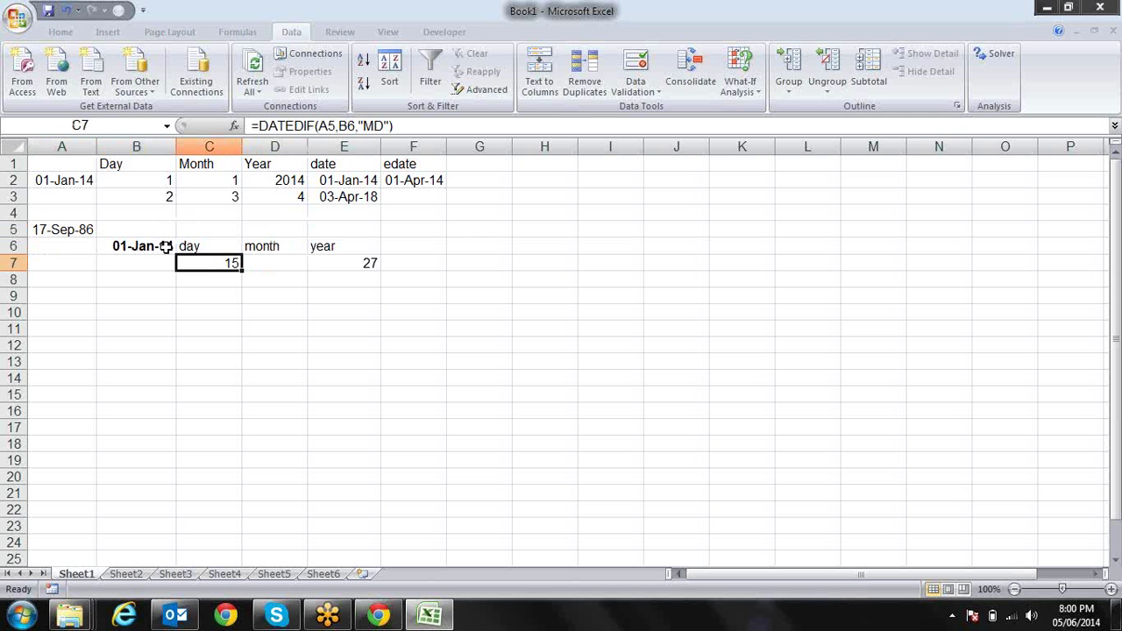
{"action": "key", "text": "F2"}
{"action": "key", "text": "Left"}
{"action": "key", "text": "Left"}
{"action": "key", "text": "Left"}
{"action": "key", "text": "BackSpace"}
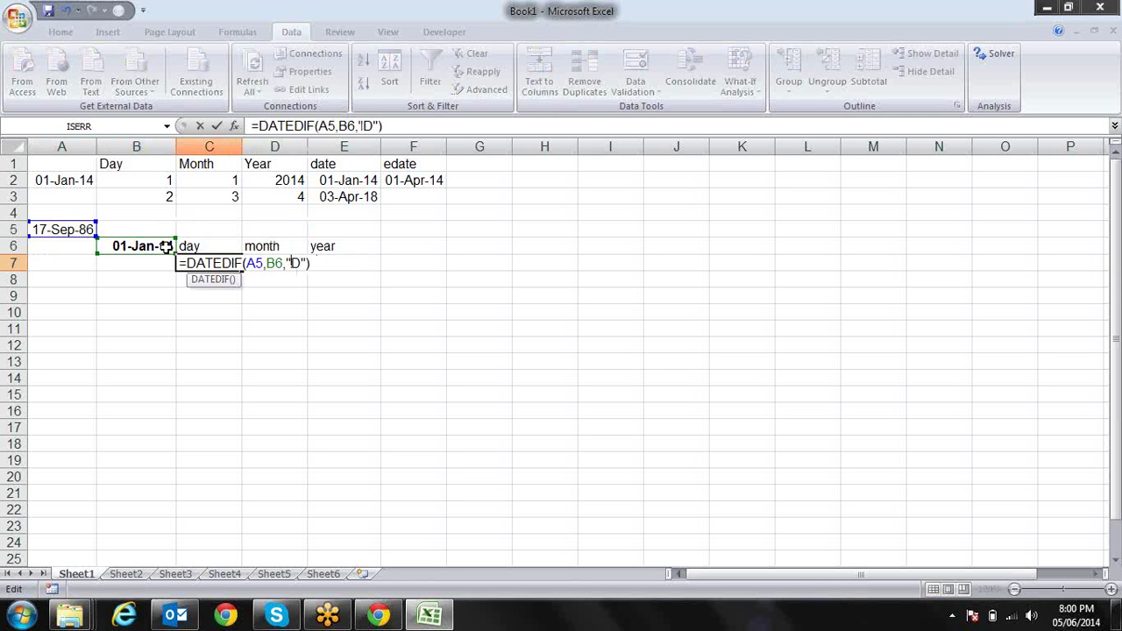
{"action": "type", "text": "Y"}
{"action": "key", "text": "Return"}
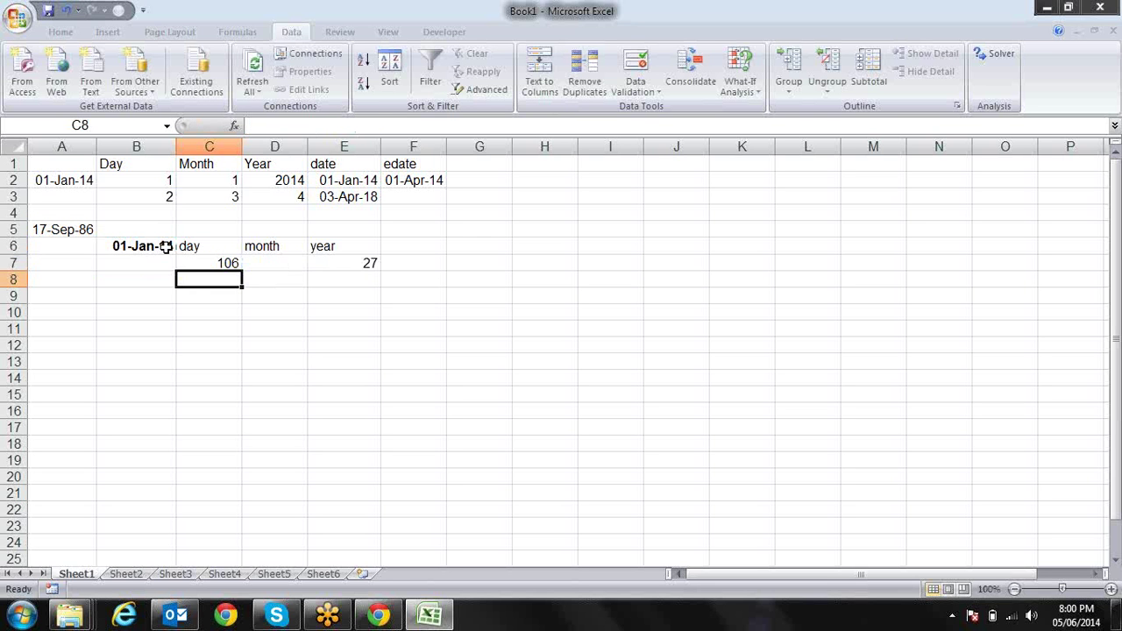
{"action": "key", "text": "Up"}
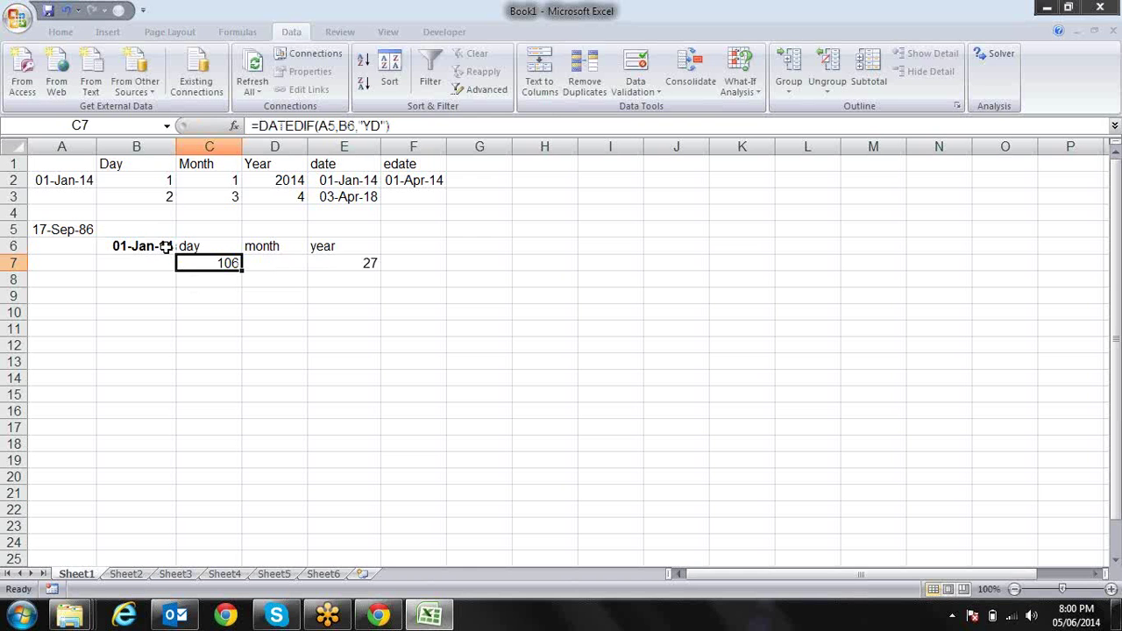
- In Chrome, search Google for techonthenet and open TechOnTheNet.com
{"action": "left_click", "coordinate": [391, 616]}
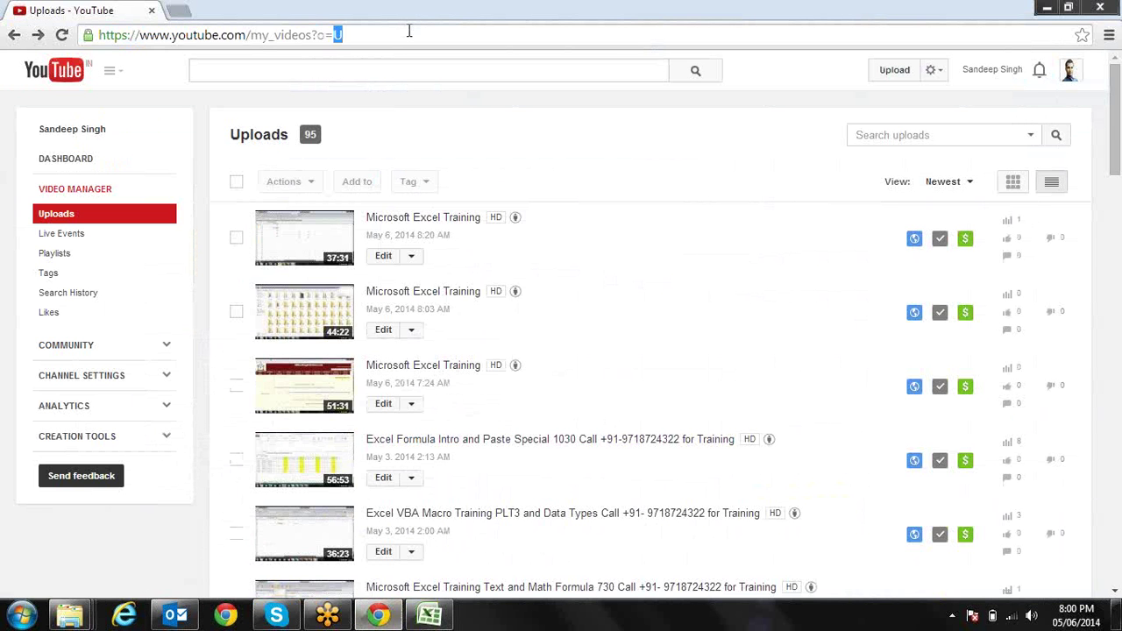
{"action": "left_click", "coordinate": [408, 33]}
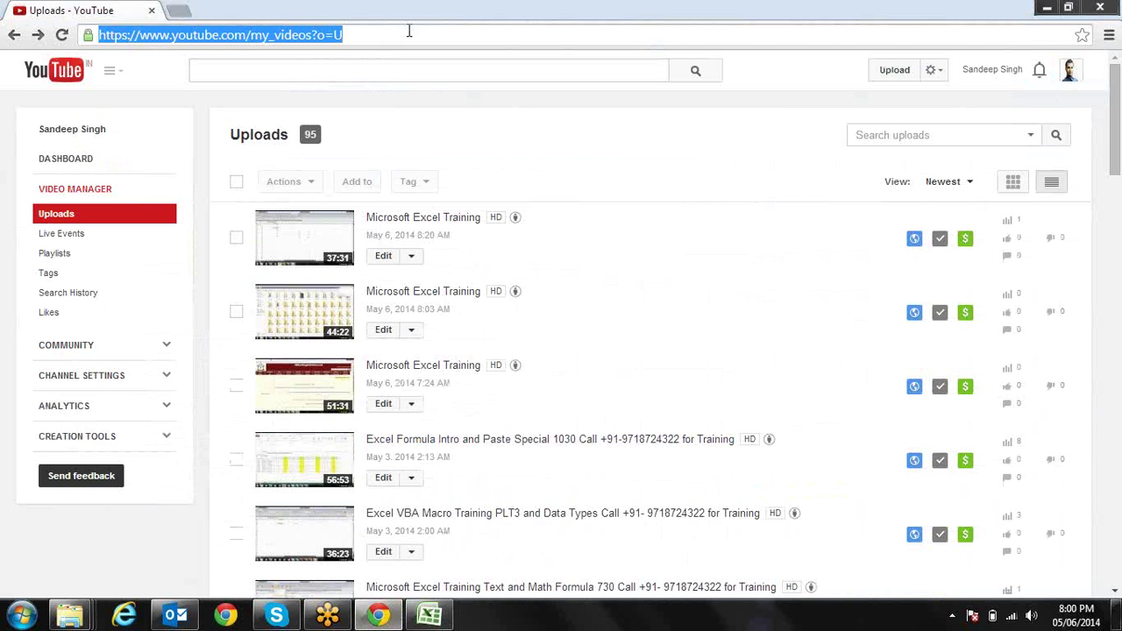
{"action": "type", "text": "g"}
{"action": "key", "text": "Return"}
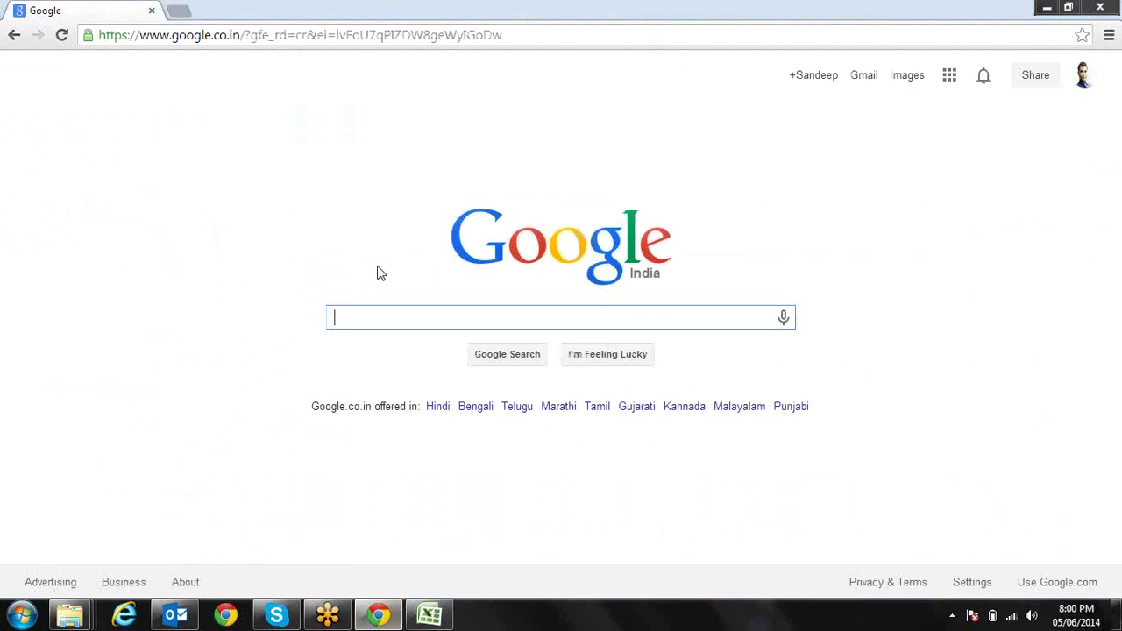
{"action": "type", "text": "tech"}
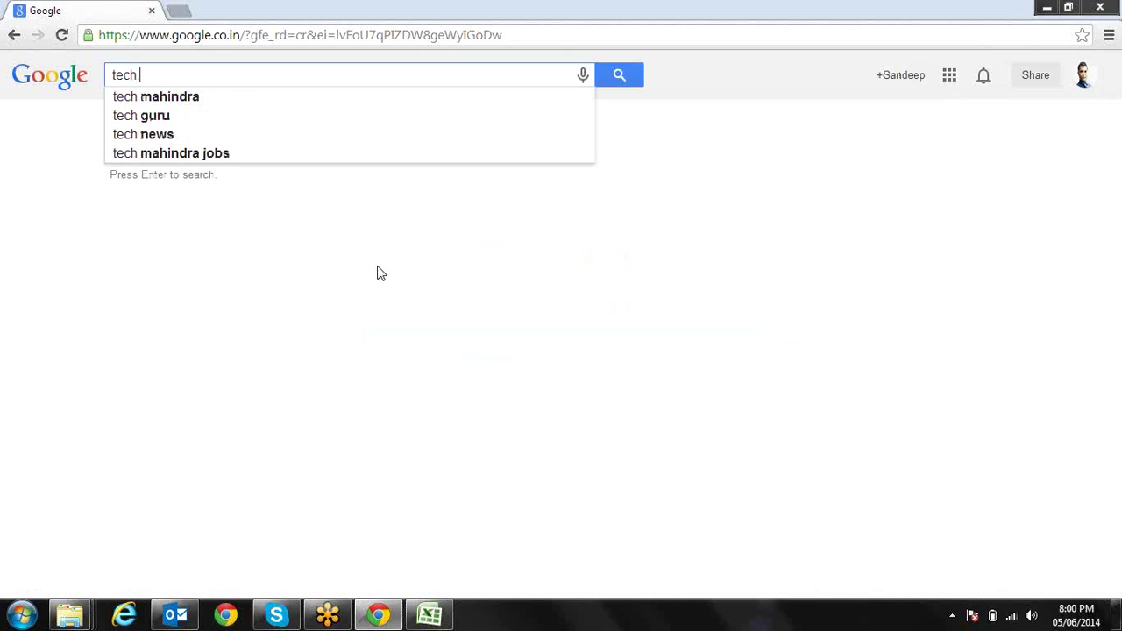
{"action": "type", "text": "onthenet"}
{"action": "key", "text": "Return"}
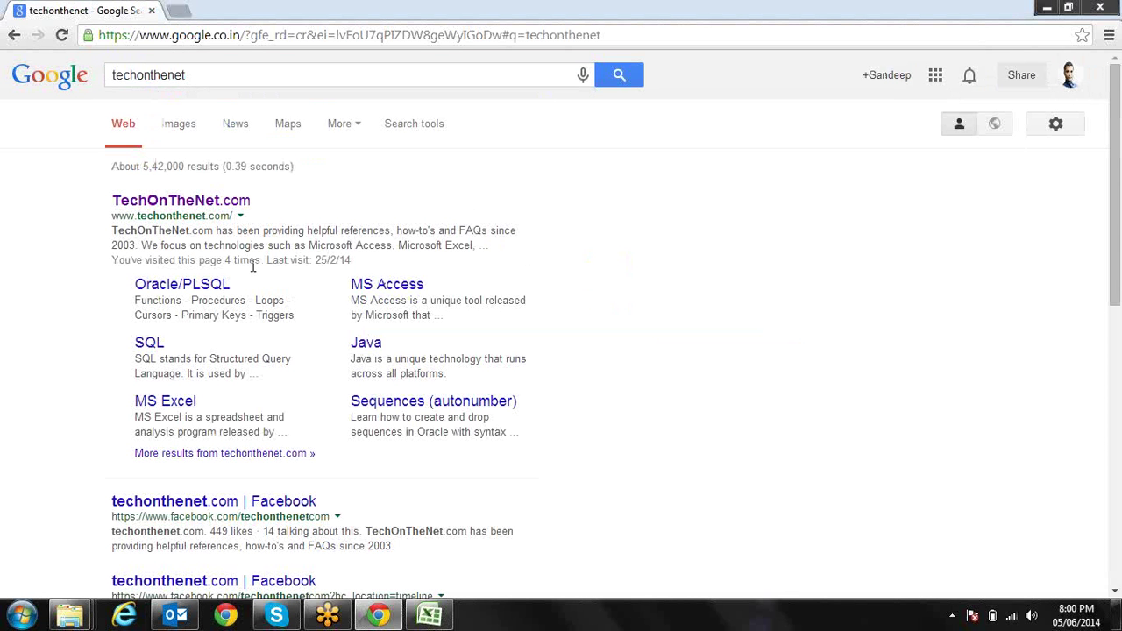
{"action": "left_click", "coordinate": [213, 200]}
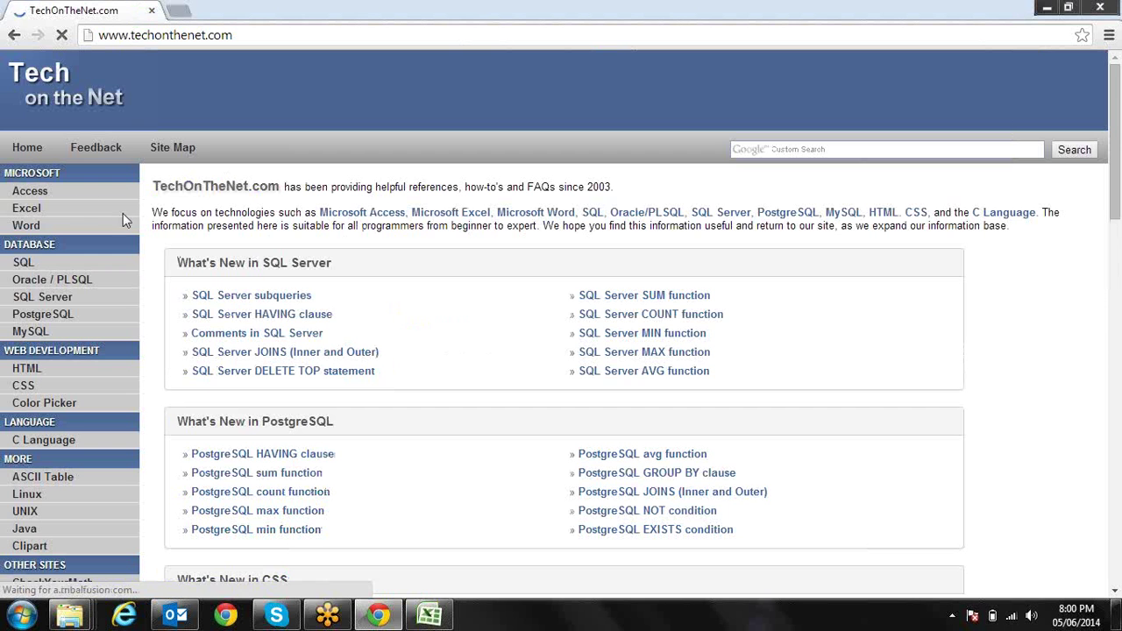
- Open the MS Excel section and list worksheet functions by category
{"action": "left_click", "coordinate": [26, 209]}
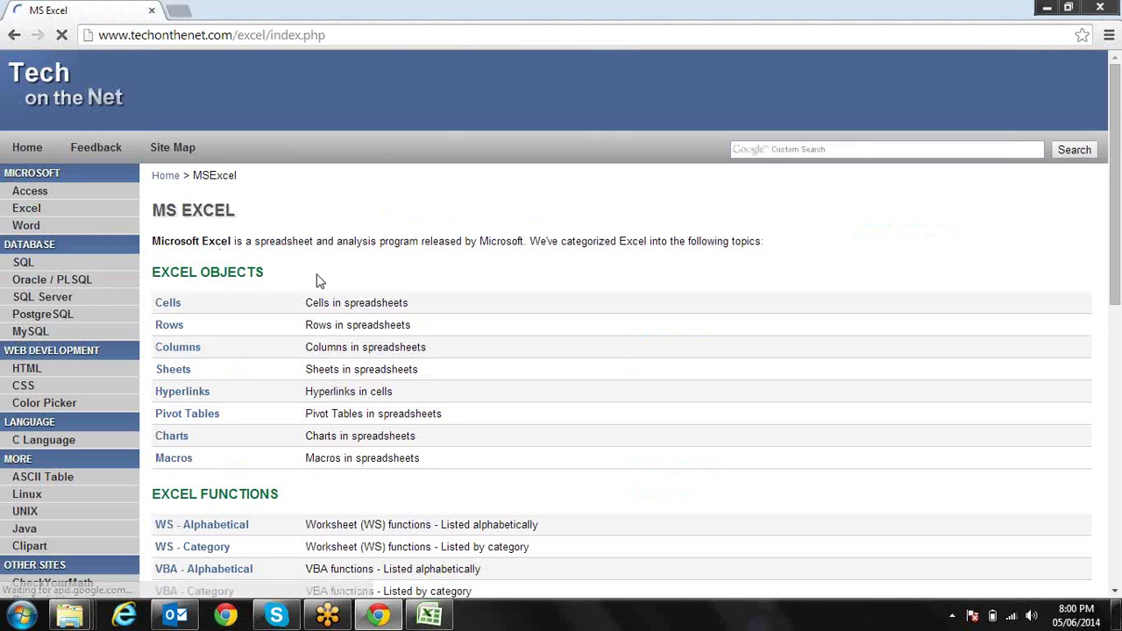
{"action": "scroll", "coordinate": [317, 279], "scroll_direction": "down", "scroll_amount": 1}
{"action": "scroll", "coordinate": [317, 281], "scroll_direction": "down", "scroll_amount": 1}
{"action": "scroll", "coordinate": [318, 283], "scroll_direction": "down", "scroll_amount": 1}
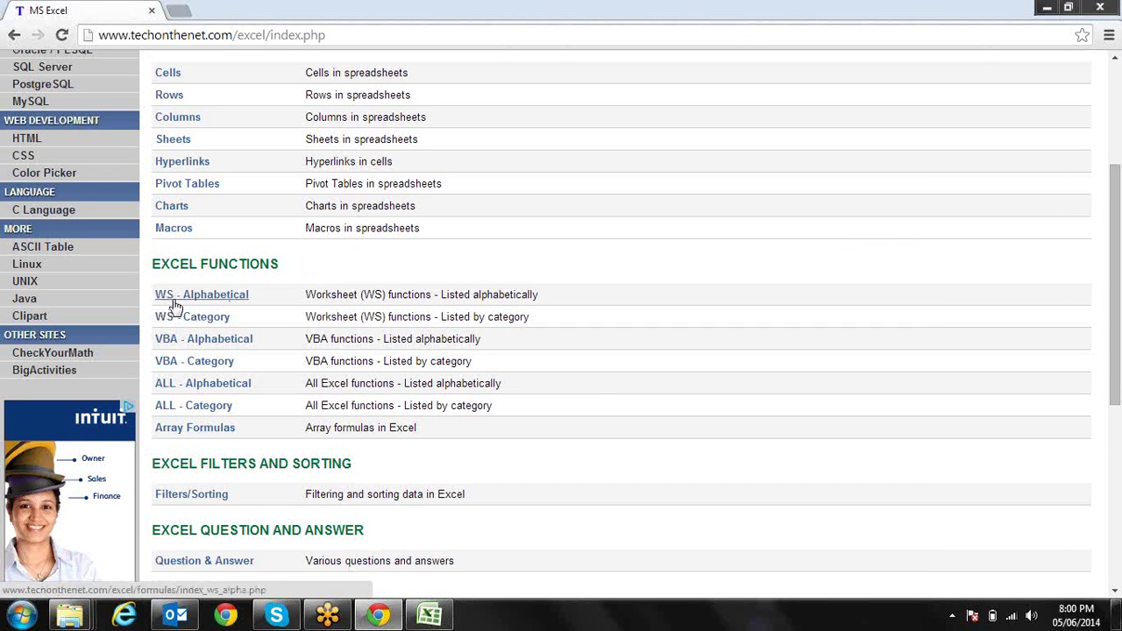
{"action": "left_click", "coordinate": [226, 319]}
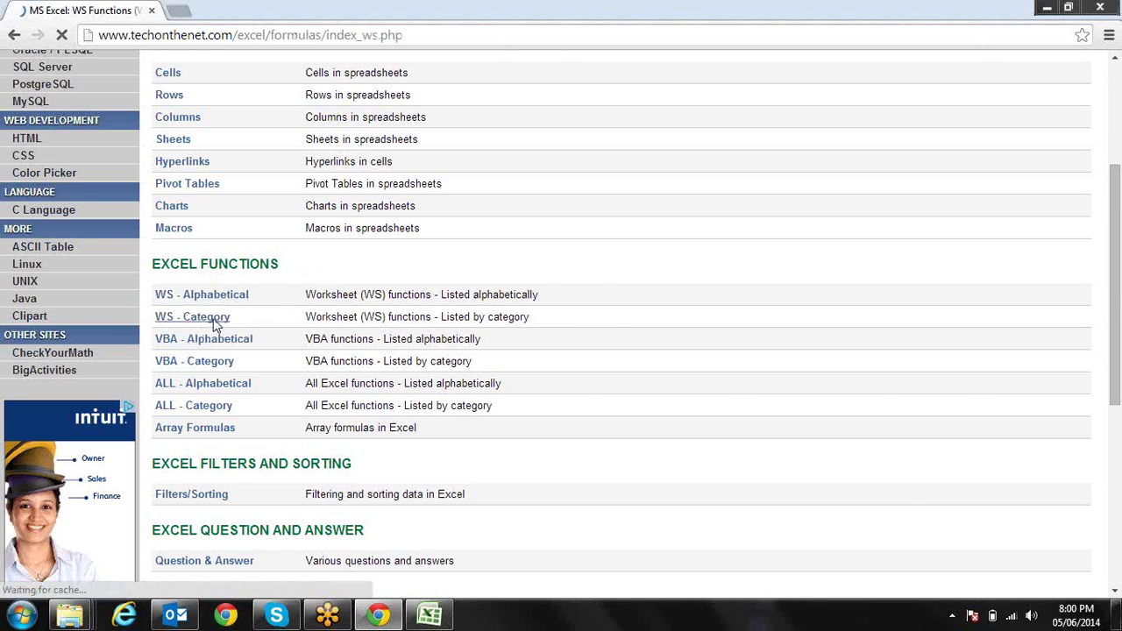
- Scroll to the Date / Time functions and open the DATEDIF reference page
{"action": "scroll", "coordinate": [214, 324], "scroll_direction": "down", "scroll_amount": 1}
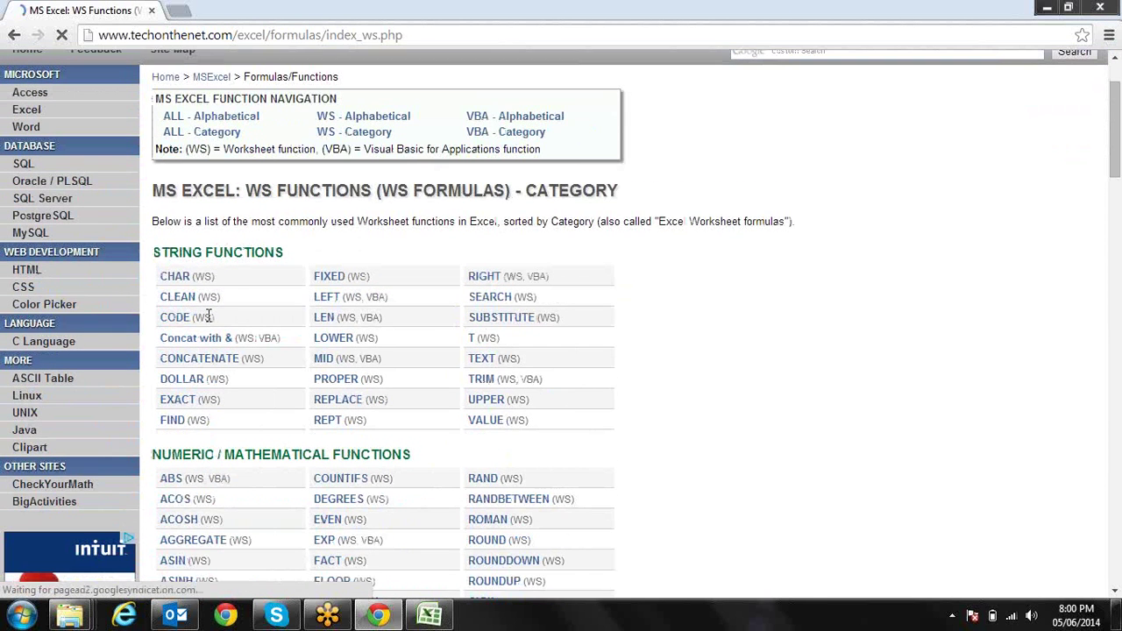
{"action": "scroll", "coordinate": [250, 252], "scroll_direction": "down", "scroll_amount": 3}
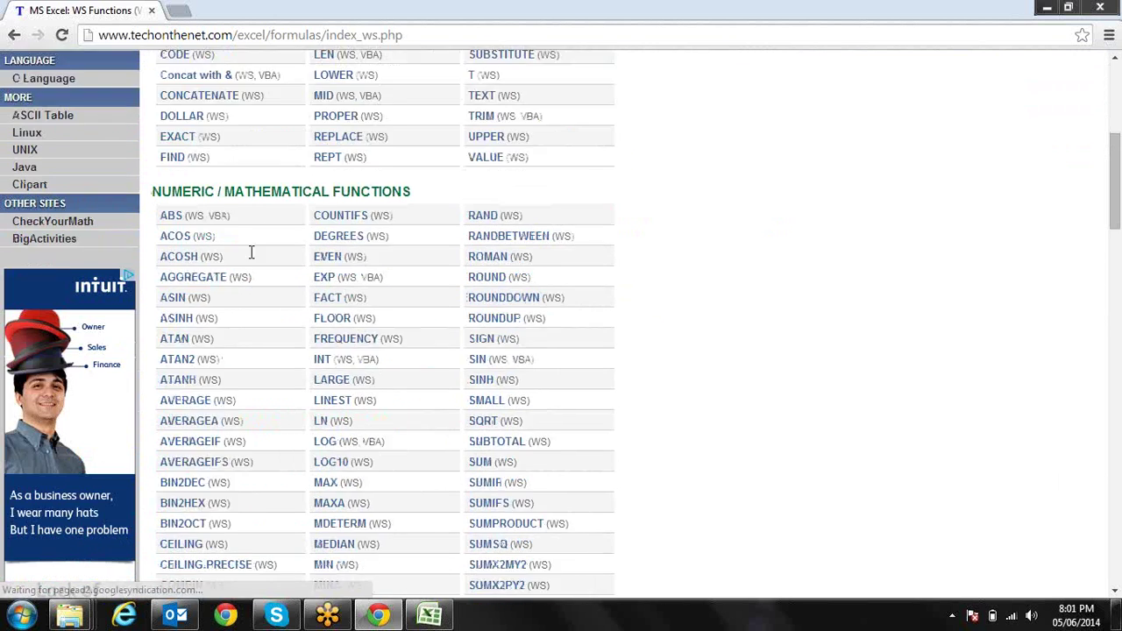
{"action": "scroll", "coordinate": [250, 251], "scroll_direction": "down", "scroll_amount": 1}
{"action": "scroll", "coordinate": [250, 251], "scroll_direction": "down", "scroll_amount": 4}
{"action": "scroll", "coordinate": [250, 258], "scroll_direction": "down", "scroll_amount": 2}
{"action": "scroll", "coordinate": [250, 259], "scroll_direction": "down", "scroll_amount": 1}
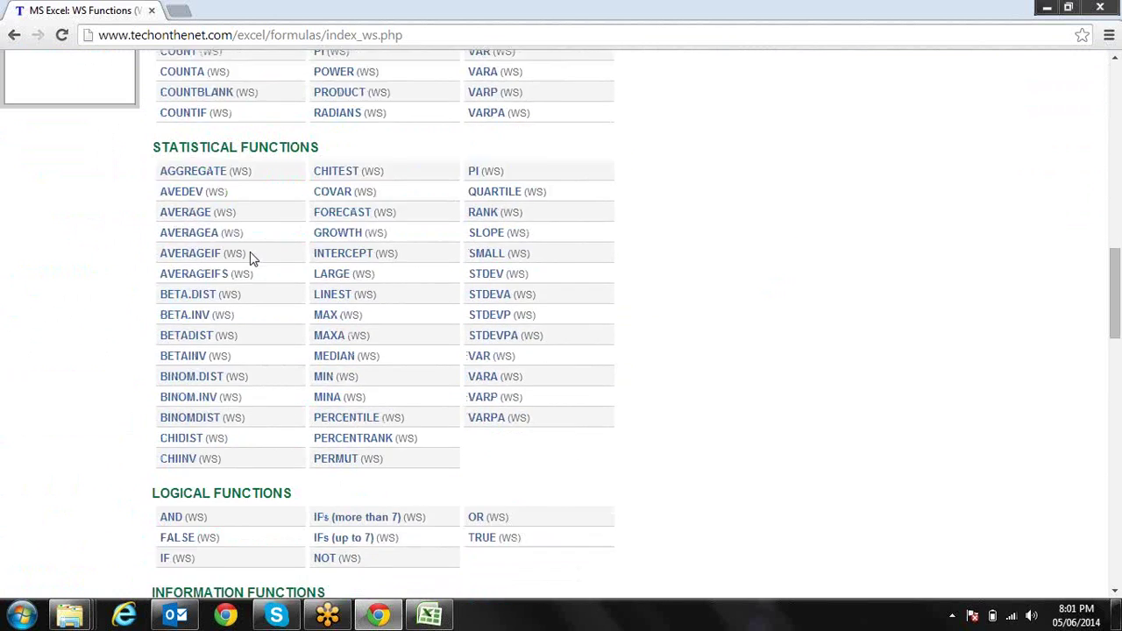
{"action": "scroll", "coordinate": [250, 258], "scroll_direction": "down", "scroll_amount": 4}
{"action": "scroll", "coordinate": [250, 259], "scroll_direction": "down", "scroll_amount": 1}
{"action": "scroll", "coordinate": [250, 259], "scroll_direction": "down", "scroll_amount": 1}
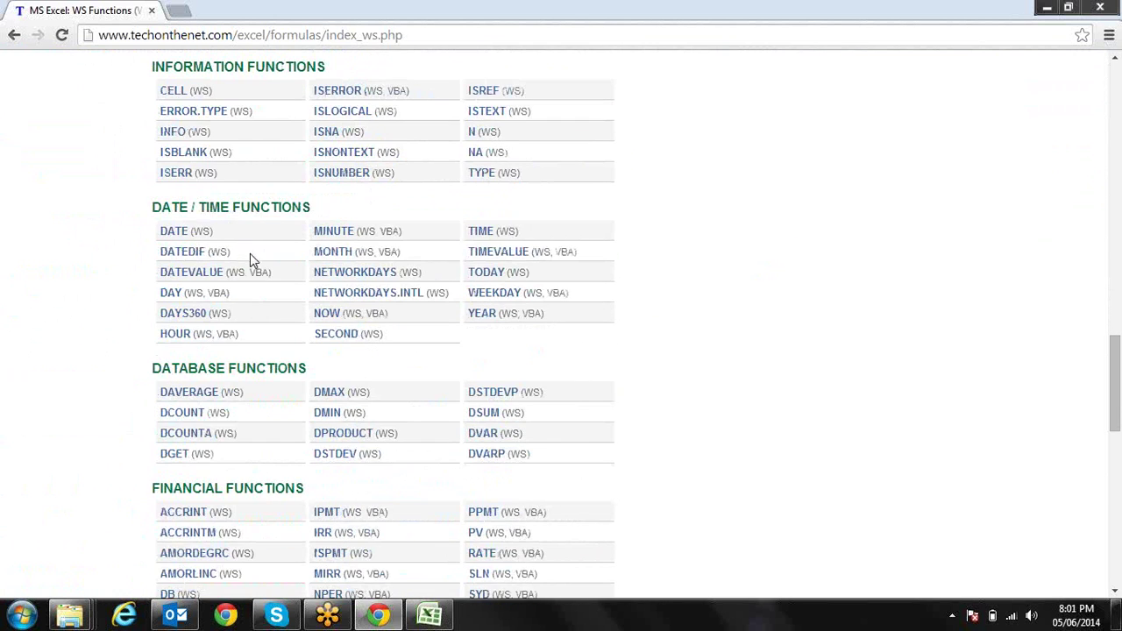
{"action": "left_click", "coordinate": [198, 255]}
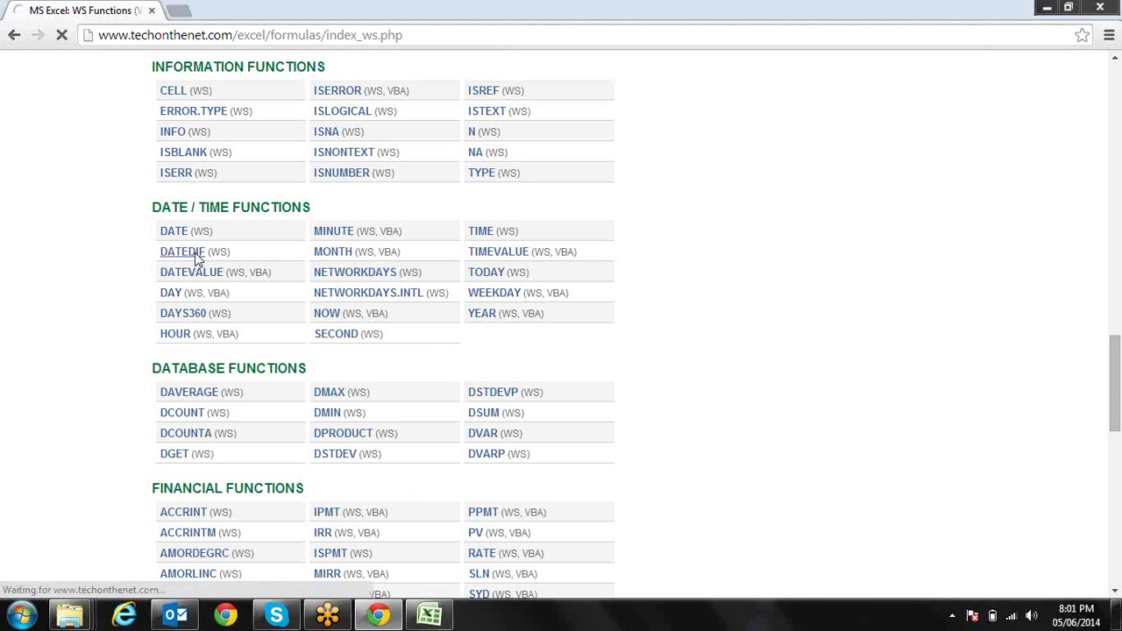
{"action": "scroll", "coordinate": [198, 255], "scroll_direction": "down", "scroll_amount": 3}
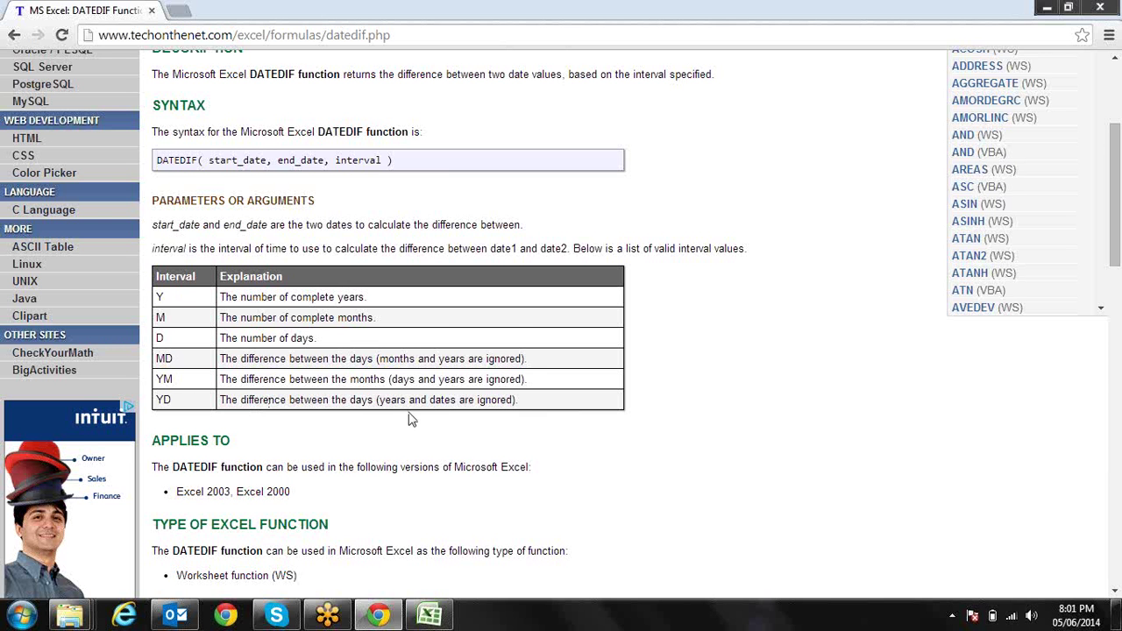
{"action": "scroll", "coordinate": [409, 420], "scroll_direction": "down", "scroll_amount": 1}
{"action": "scroll", "coordinate": [408, 420], "scroll_direction": "down", "scroll_amount": 2}
{"action": "scroll", "coordinate": [409, 420], "scroll_direction": "down", "scroll_amount": 1}
{"action": "scroll", "coordinate": [409, 419], "scroll_direction": "down", "scroll_amount": 1}
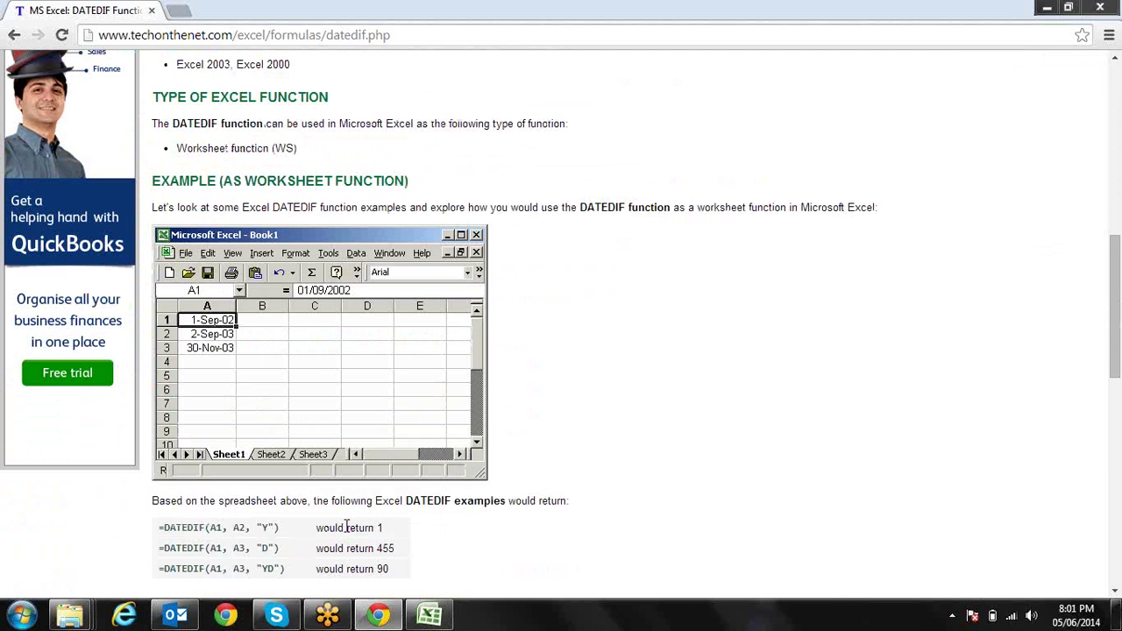
{"action": "left_click_drag", "start_coordinate": [336, 528], "coordinate": [414, 524]}
{"action": "scroll", "coordinate": [414, 523], "scroll_direction": "down", "scroll_amount": 1}
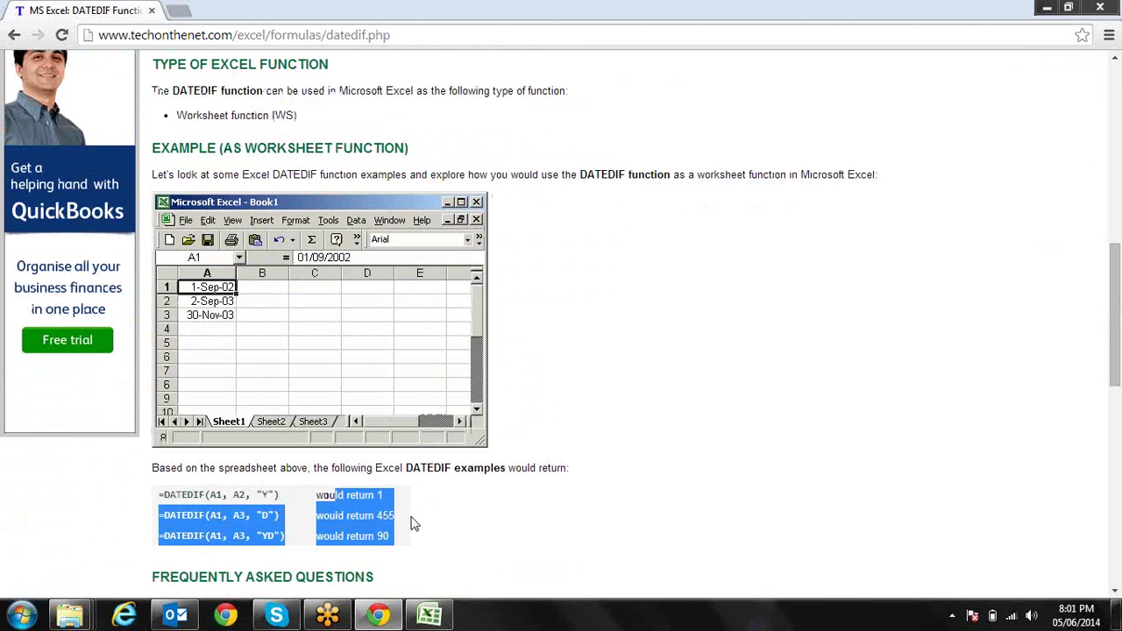
{"action": "scroll", "coordinate": [414, 523], "scroll_direction": "down", "scroll_amount": 1}
{"action": "scroll", "coordinate": [414, 524], "scroll_direction": "down", "scroll_amount": 1}
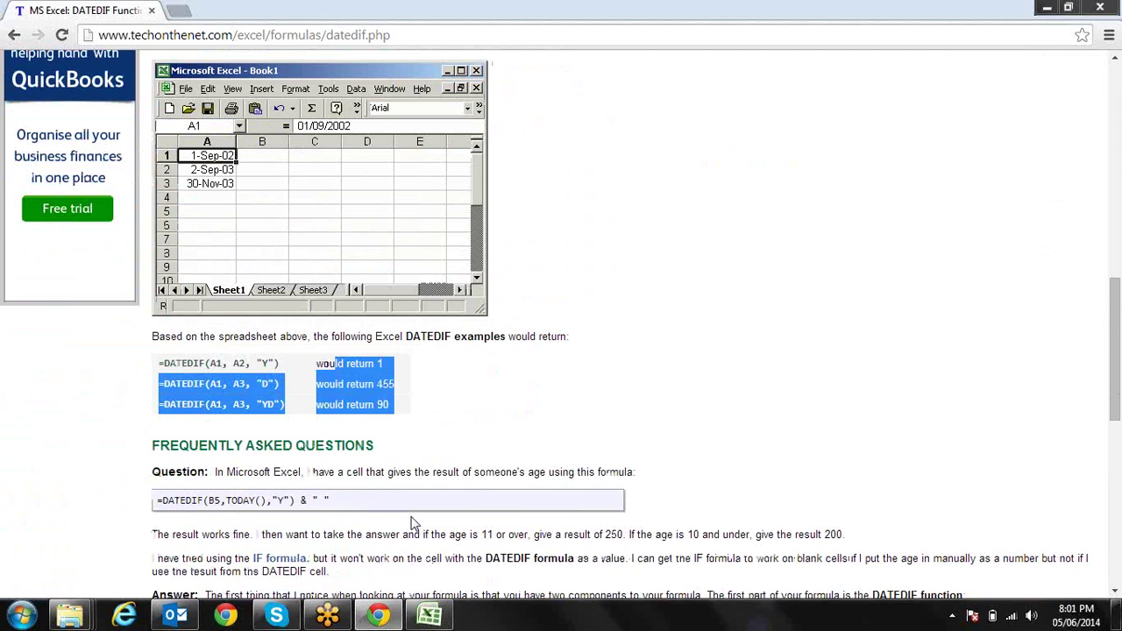
{"action": "scroll", "coordinate": [413, 524], "scroll_direction": "down", "scroll_amount": 1}
{"action": "scroll", "coordinate": [413, 523], "scroll_direction": "down", "scroll_amount": 2}
{"action": "scroll", "coordinate": [414, 523], "scroll_direction": "down", "scroll_amount": 2}
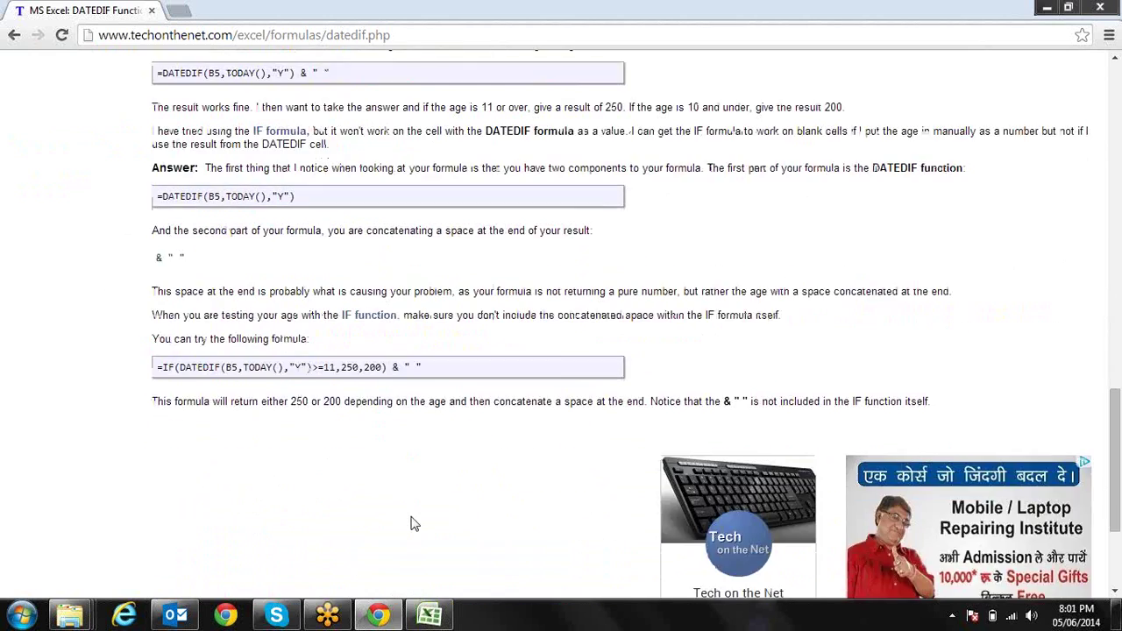
{"action": "scroll", "coordinate": [413, 523], "scroll_direction": "up", "scroll_amount": 1}
{"action": "scroll", "coordinate": [413, 524], "scroll_direction": "up", "scroll_amount": 2}
{"action": "scroll", "coordinate": [414, 523], "scroll_direction": "up", "scroll_amount": 5}
{"action": "scroll", "coordinate": [414, 523], "scroll_direction": "up", "scroll_amount": 1}
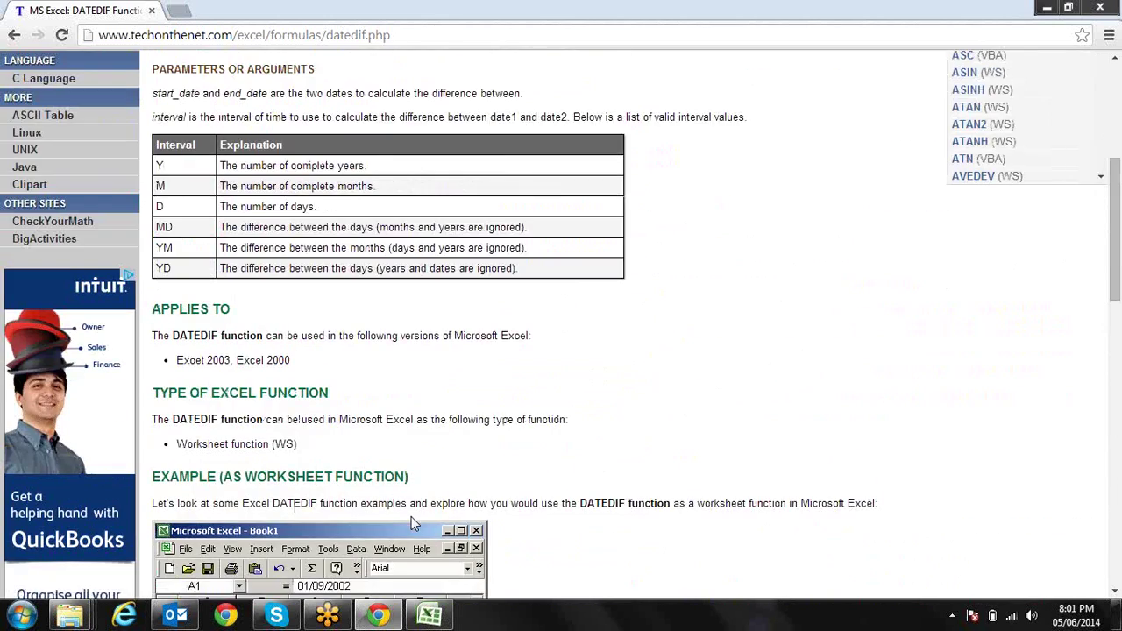
{"action": "scroll", "coordinate": [414, 523], "scroll_direction": "up", "scroll_amount": 1}
{"action": "scroll", "coordinate": [413, 523], "scroll_direction": "up", "scroll_amount": 5}
{"action": "key", "text": "alt+Left"}
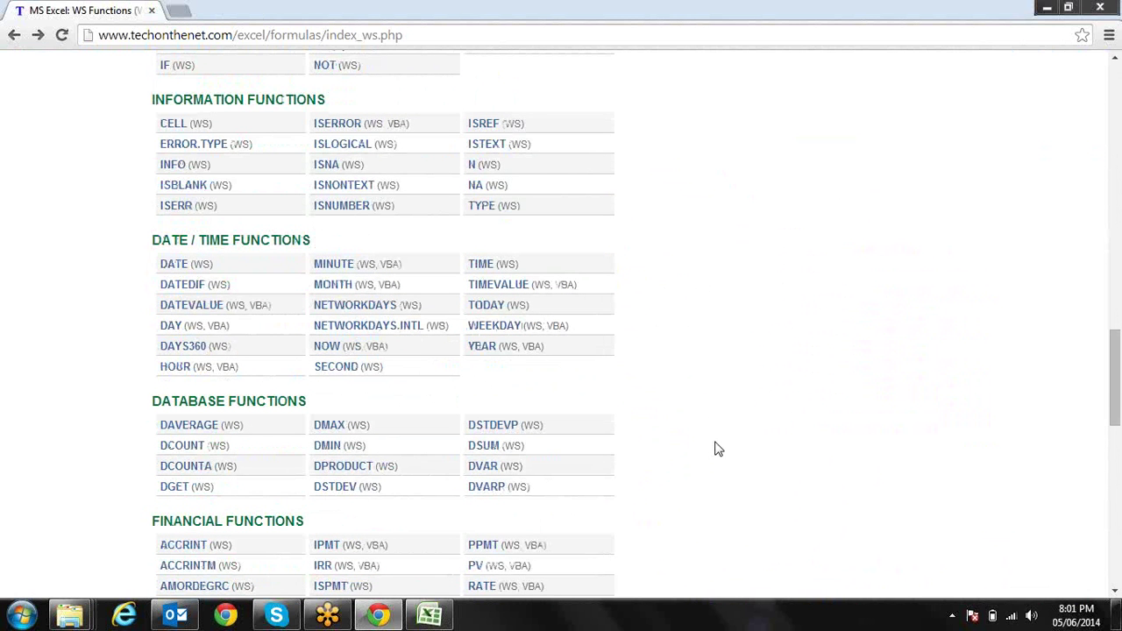
- Briefly check the DATEDIF workbook, then return to the web list of Excel functions
{"action": "key", "text": "alt+Tab"}
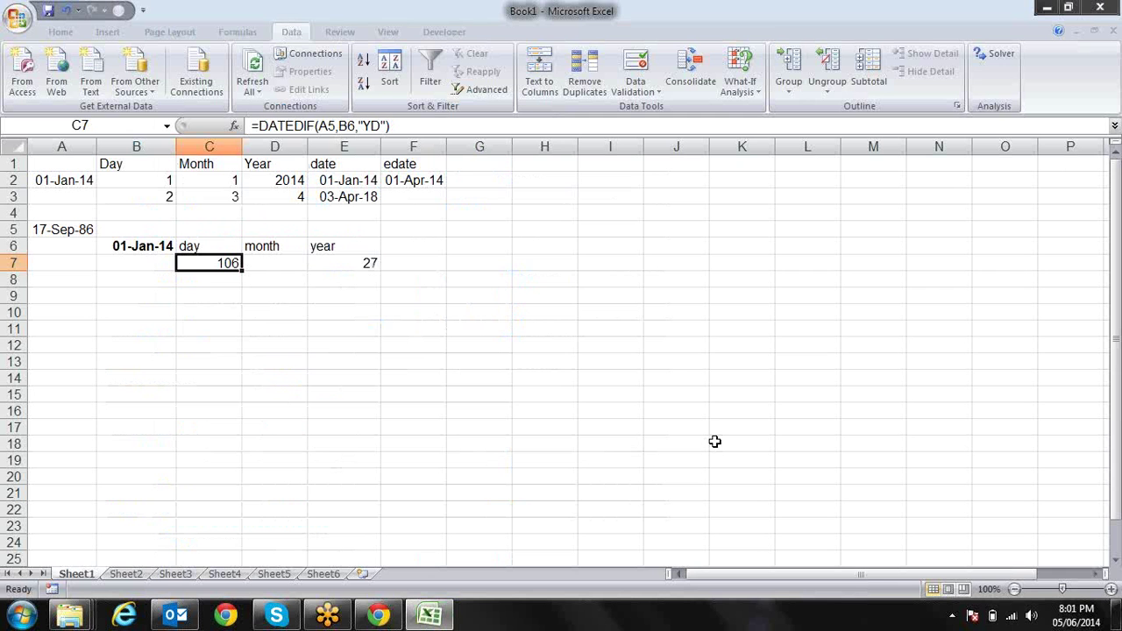
{"action": "key", "text": "Up"}
{"action": "key", "text": "Up"}
{"action": "key", "text": "Down"}
{"action": "key", "text": "Down"}
{"action": "key", "text": "alt+Tab"}
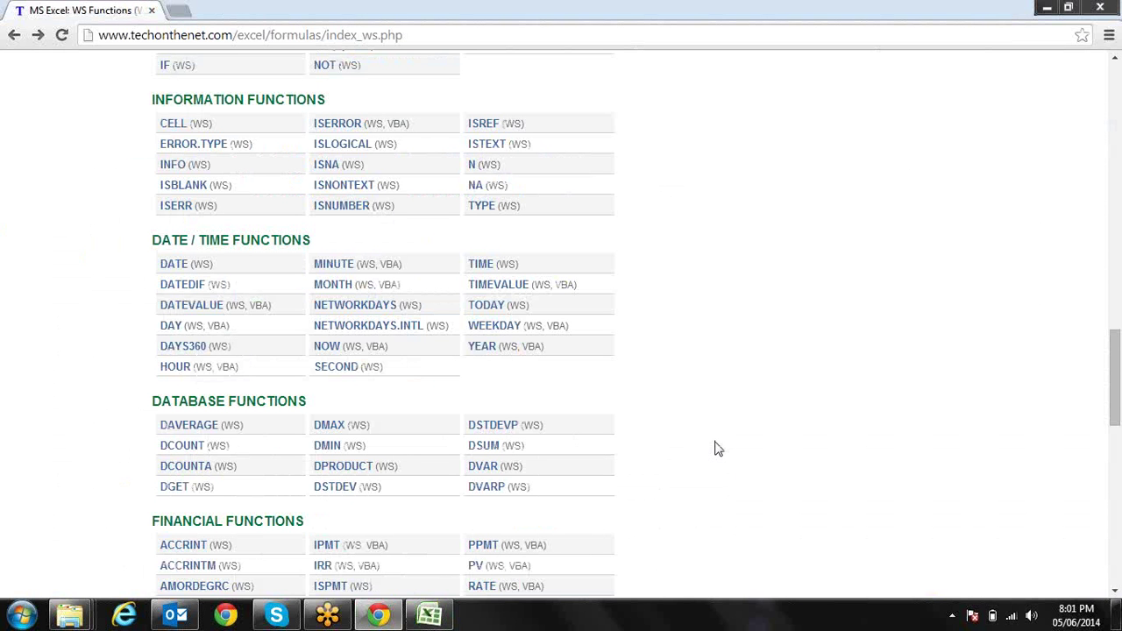
- Open the NETWORKDAYS reference page and switch back to the Excel workbook
{"action": "left_click", "coordinate": [375, 311]}
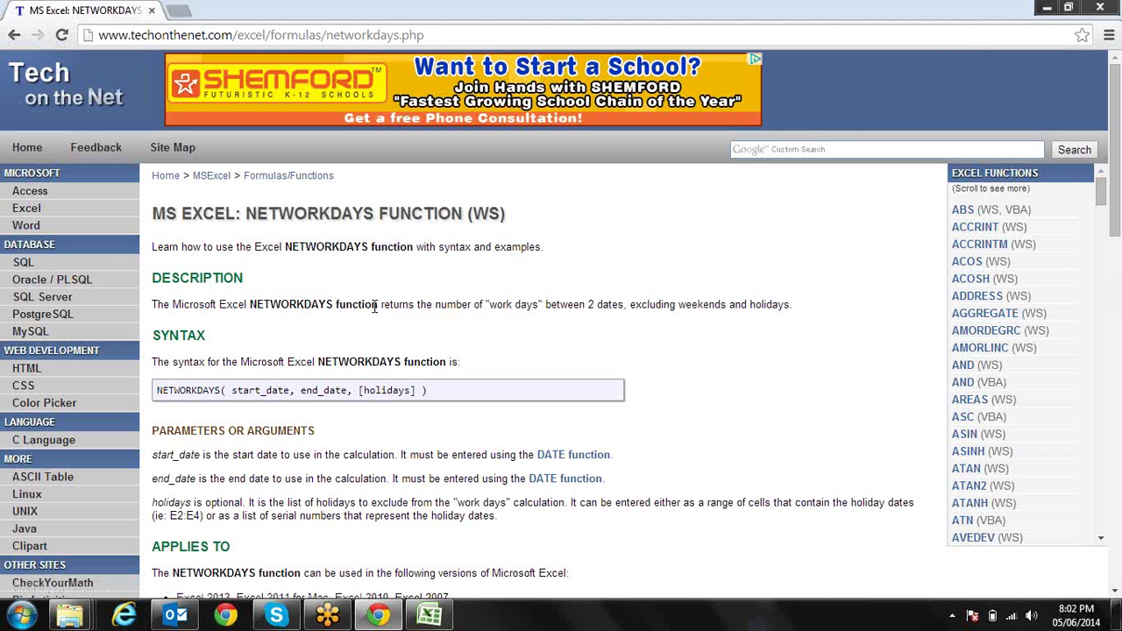
{"action": "key", "text": "alt+Tab"}
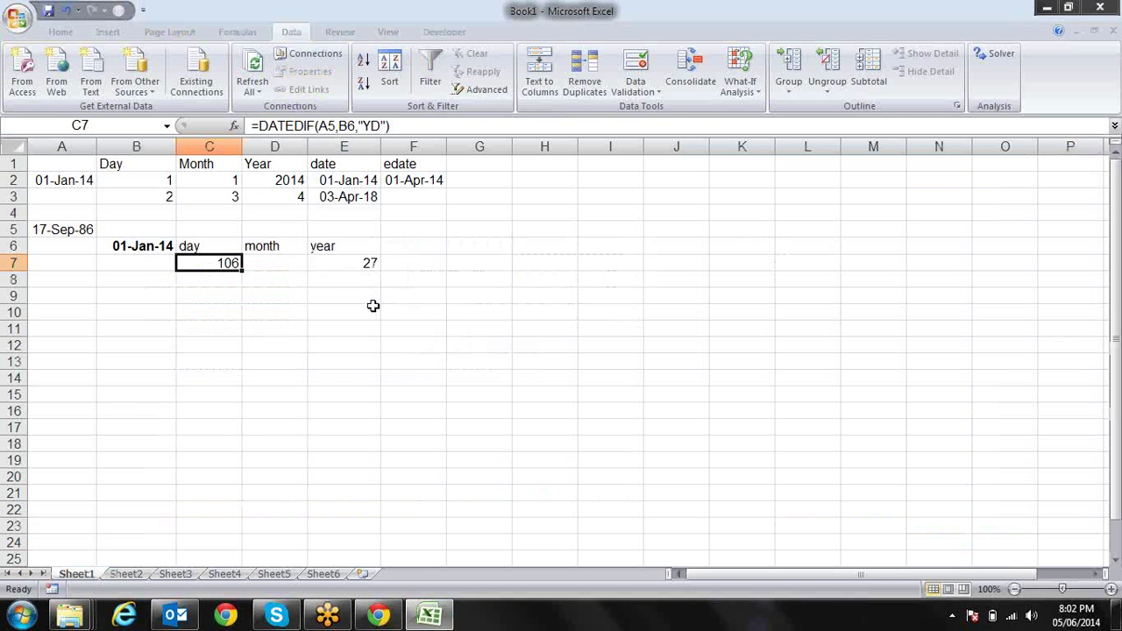
{"action": "key", "text": "alt+Tab"}
{"action": "key", "text": "alt+Tab"}
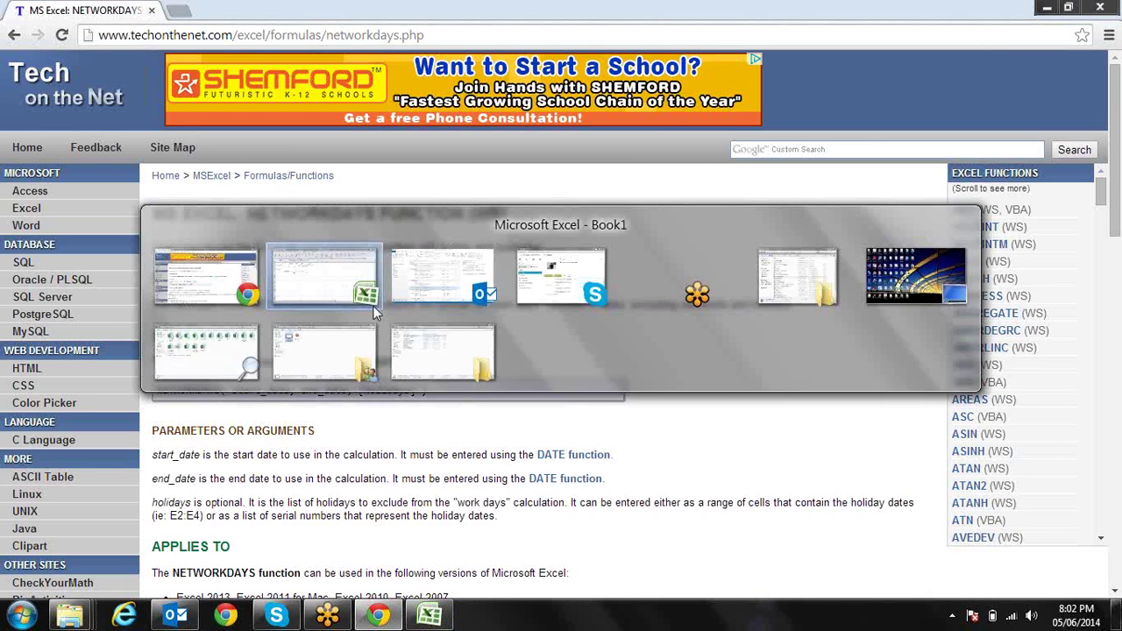
- Enter the start date 01-Jan-14 in C10 and the end date 25-Jan-14 in D10
{"action": "key", "text": "Right"}
{"action": "key", "text": "Right"}
{"action": "key", "text": "Right"}
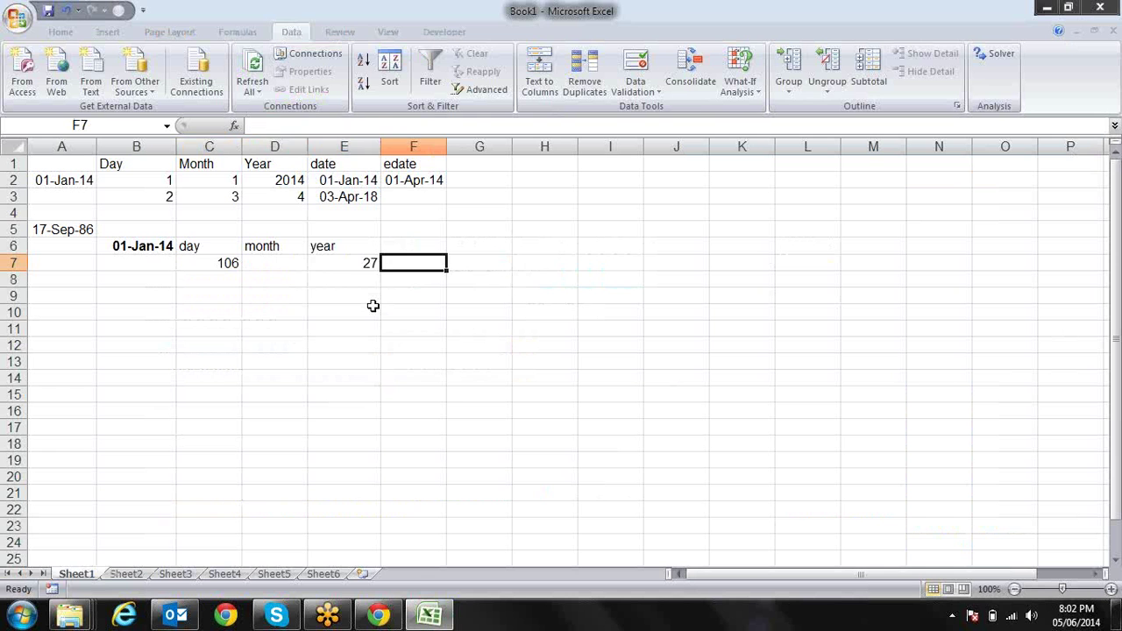
{"action": "key", "text": "Left"}
{"action": "key", "text": "Left"}
{"action": "key", "text": "Left"}
{"action": "key", "text": "Down"}
{"action": "key", "text": "Down"}
{"action": "key", "text": "Down"}
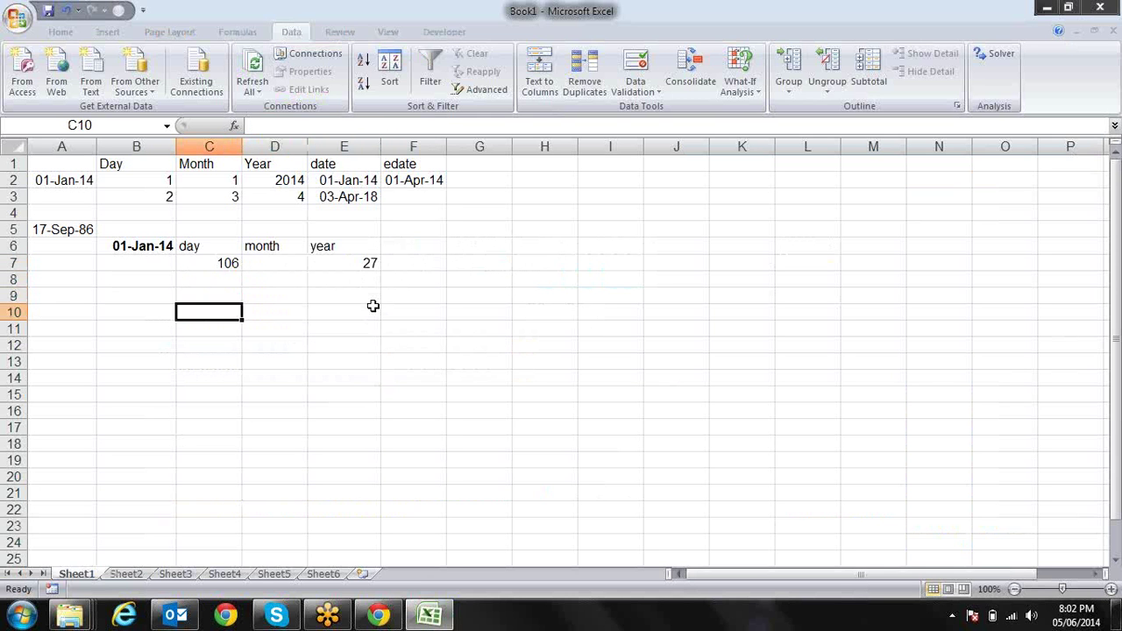
{"action": "type", "text": "1-jan-"}
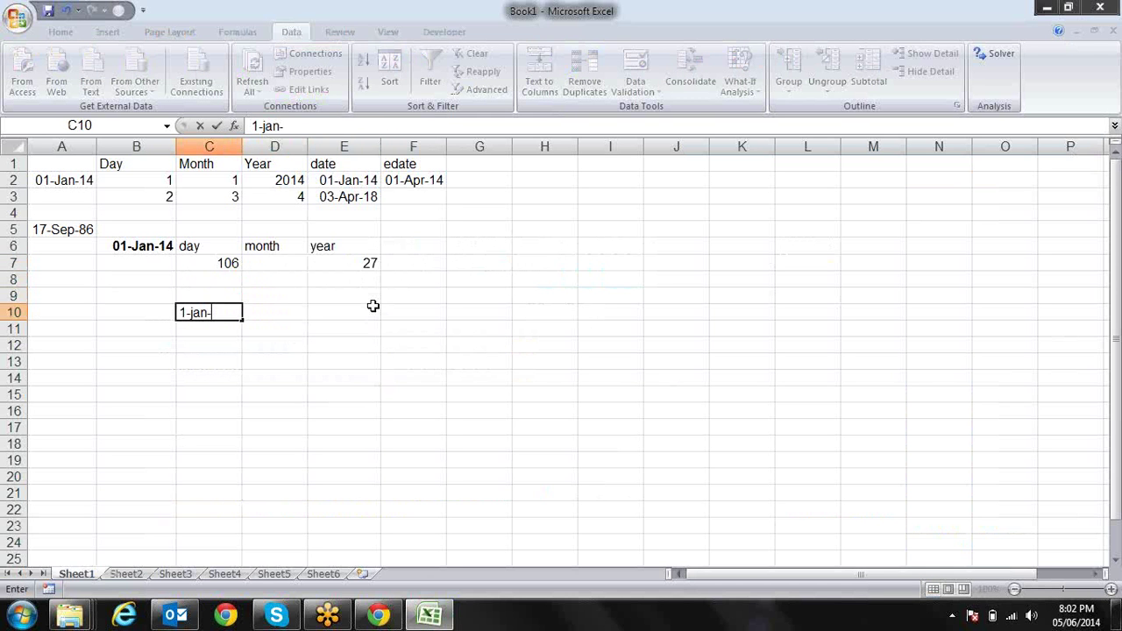
{"action": "type", "text": "13"}
{"action": "key", "text": "Return"}
{"action": "key", "text": "Up"}
{"action": "key", "text": "Right"}
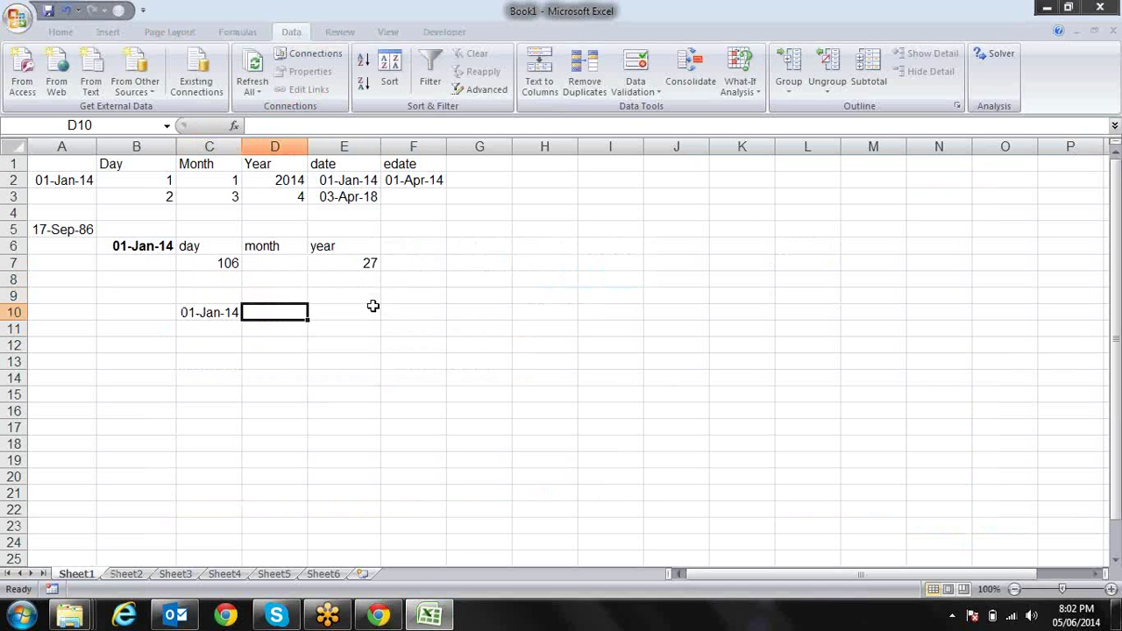
{"action": "type", "text": "25"}
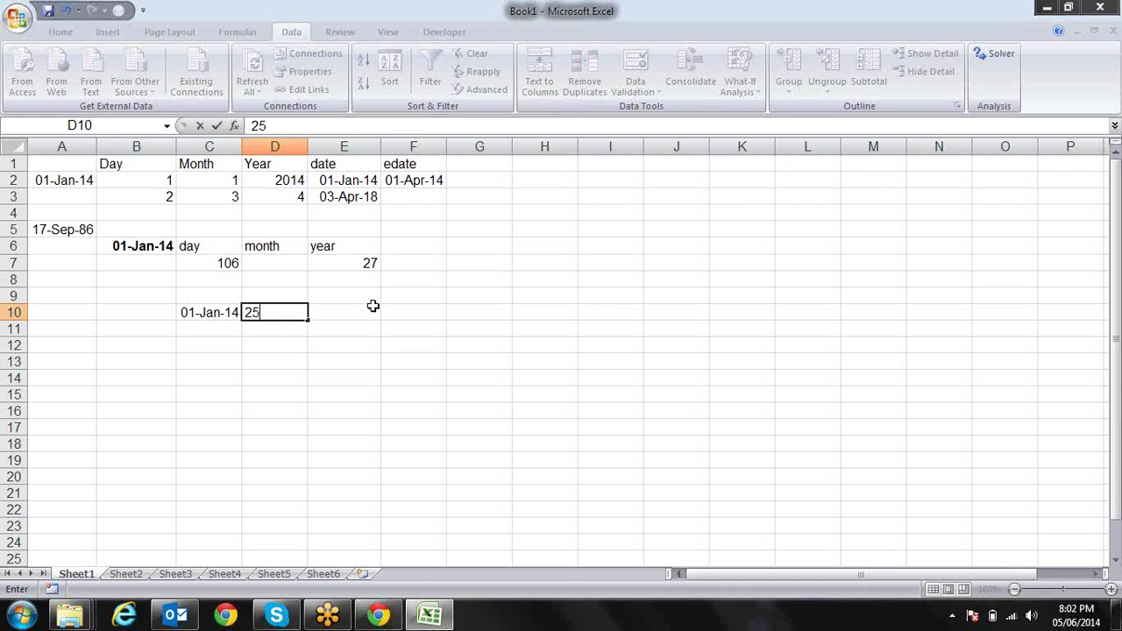
{"action": "type", "text": "jan"}
{"action": "type", "text": "-14"}
{"action": "key", "text": "Return"}
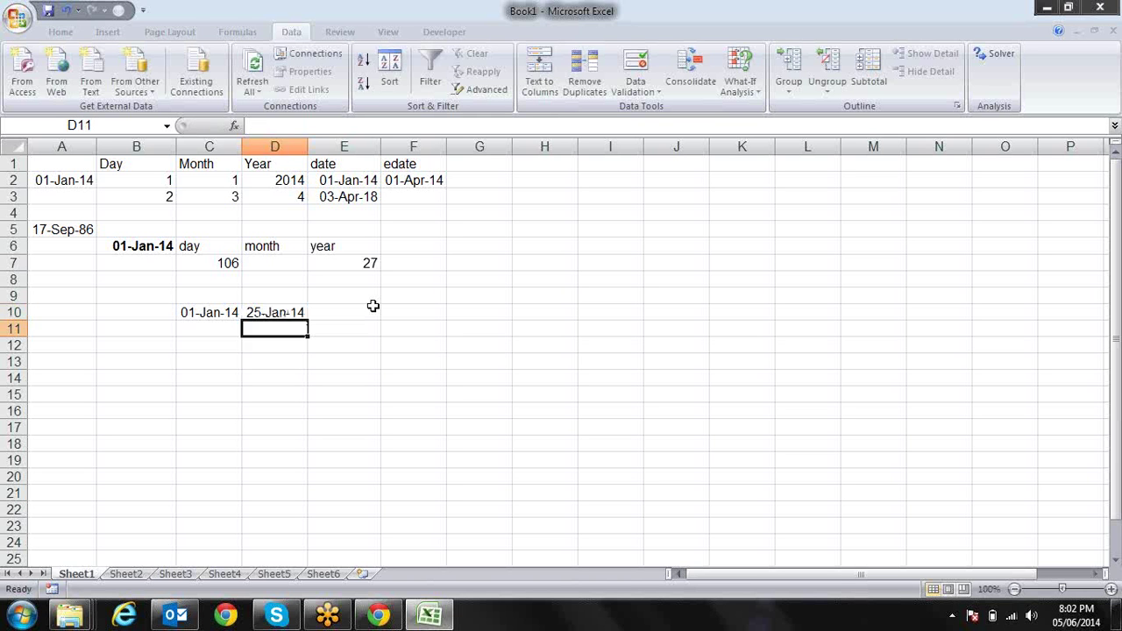
- Enter =NETWORKDAYS(C10,D10) in E10, returning 18 working days
{"action": "key", "text": "Up"}
{"action": "key", "text": "Right"}
{"action": "type", "text": "=net"}
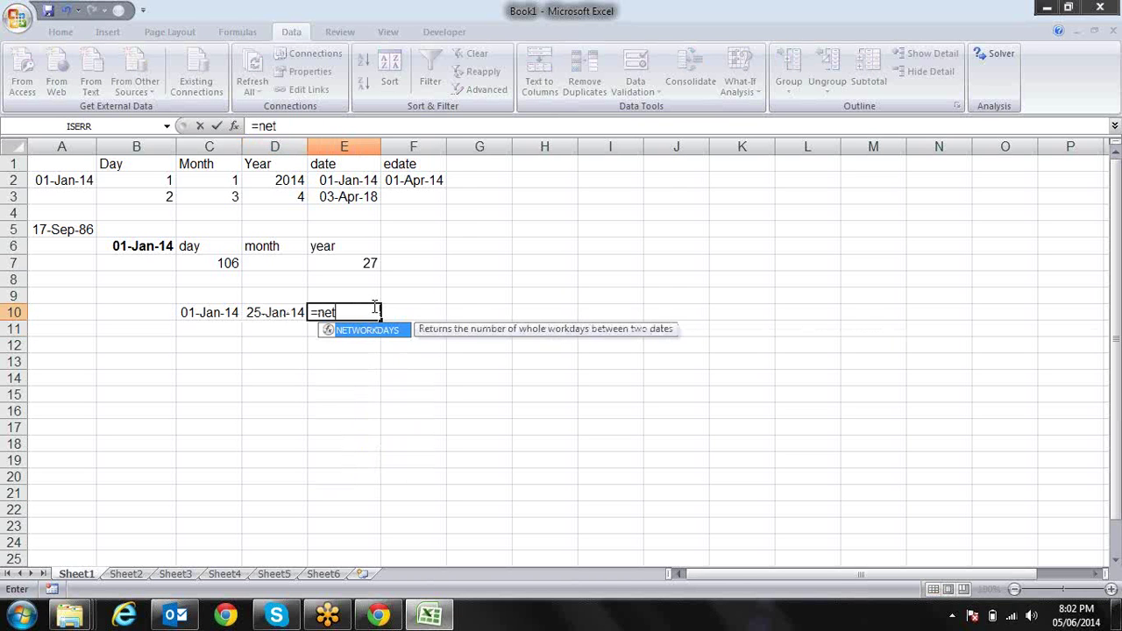
{"action": "key", "text": "Tab"}
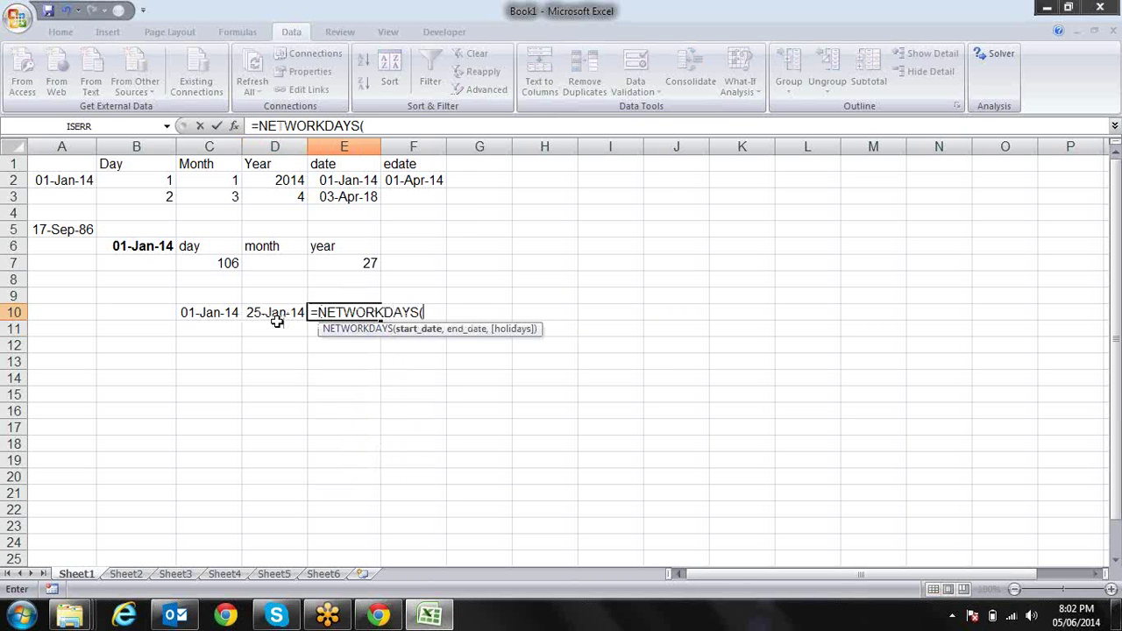
{"action": "left_click", "coordinate": [220, 311]}
{"action": "type", "text": ","}
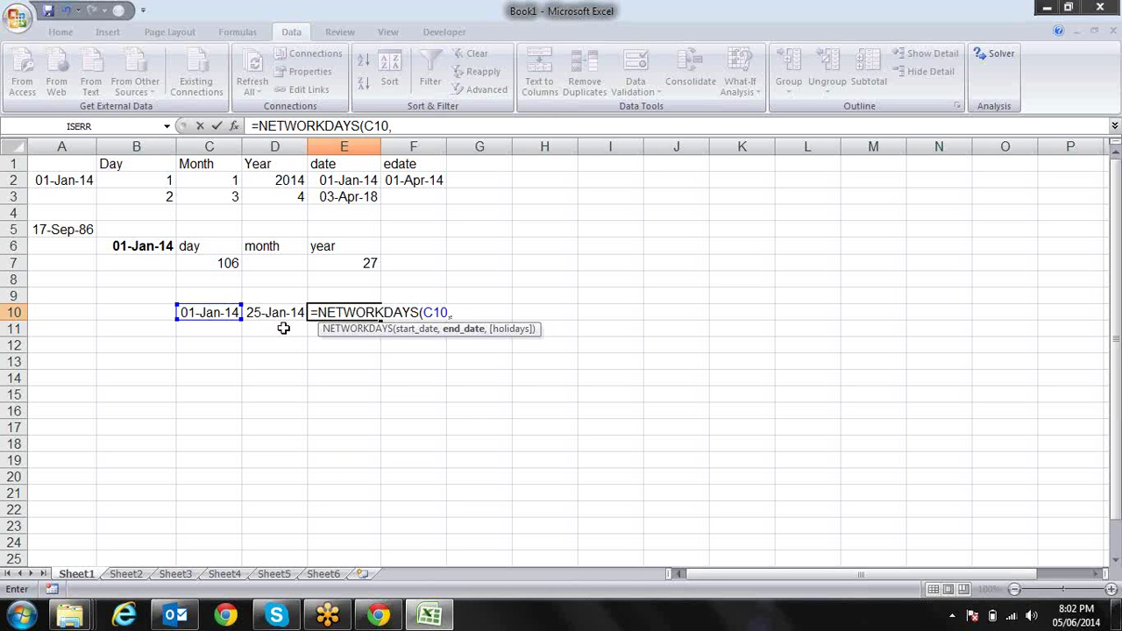
{"action": "left_click", "coordinate": [278, 311]}
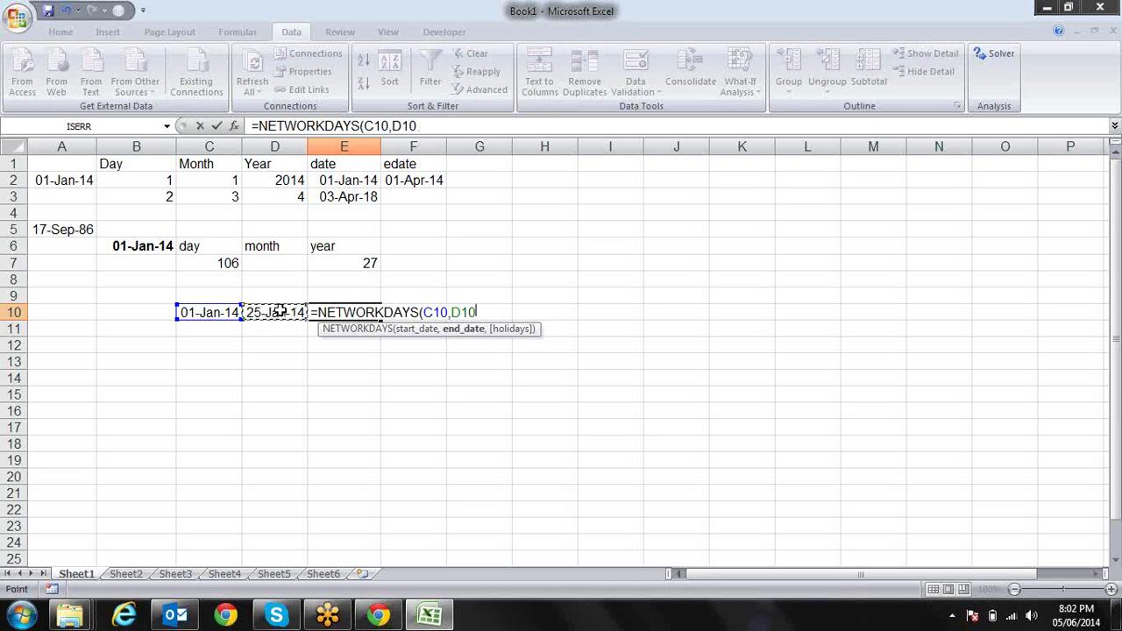
{"action": "type", "text": ")"}
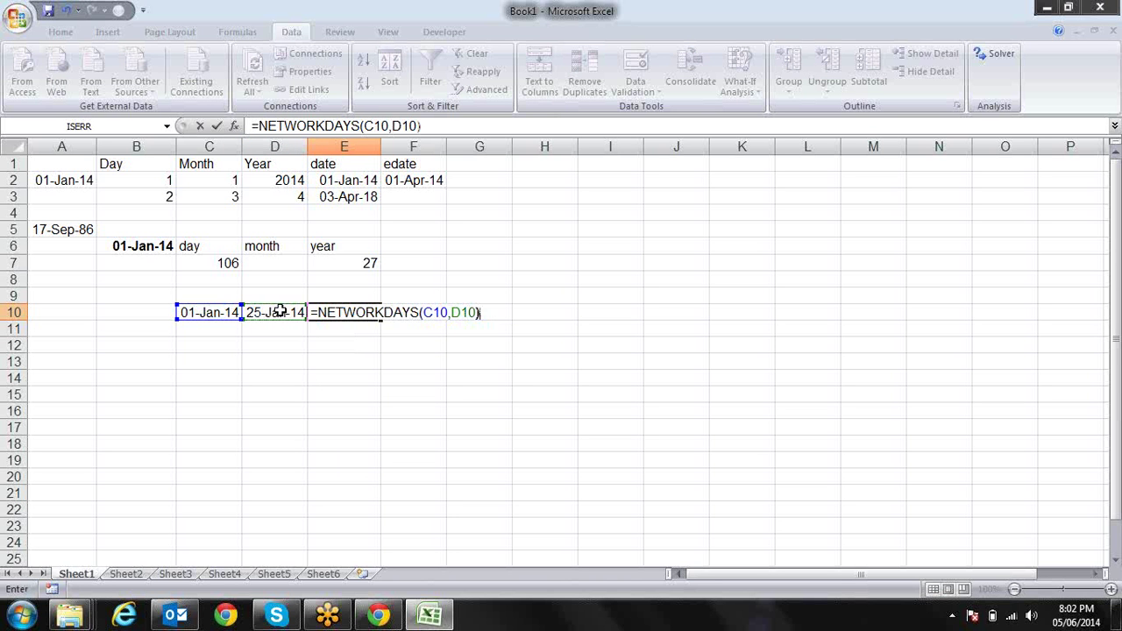
{"action": "key", "text": "Return"}
{"action": "key", "text": "Up"}
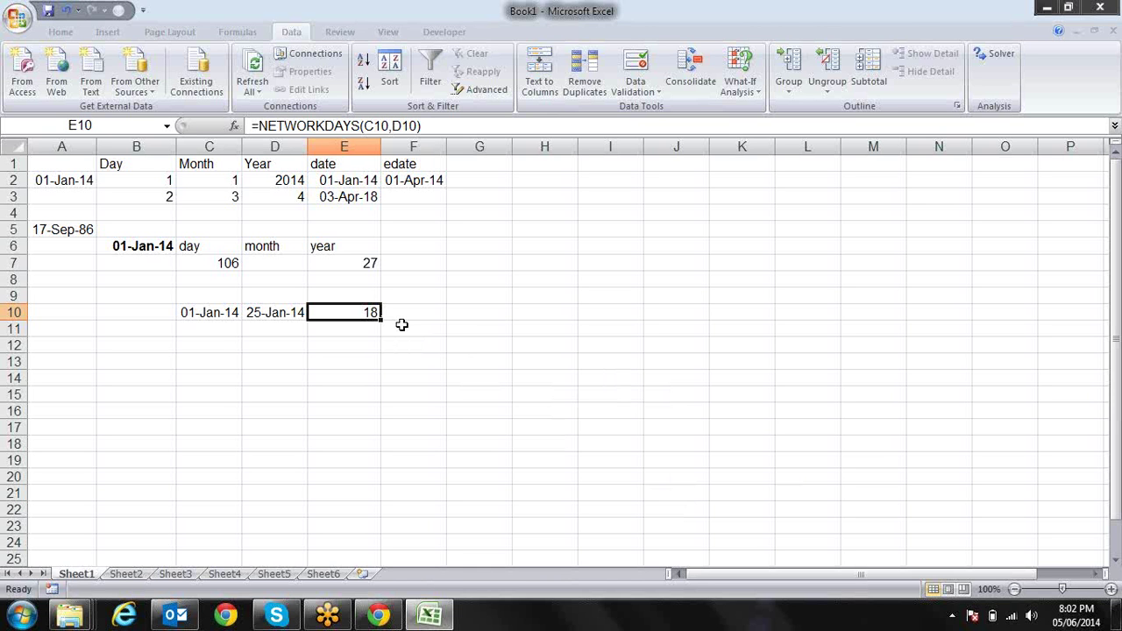
- Clear the end date in D10 and the NETWORKDAYS result in E10
{"action": "key", "text": "Down"}
{"action": "key", "text": "Down"}
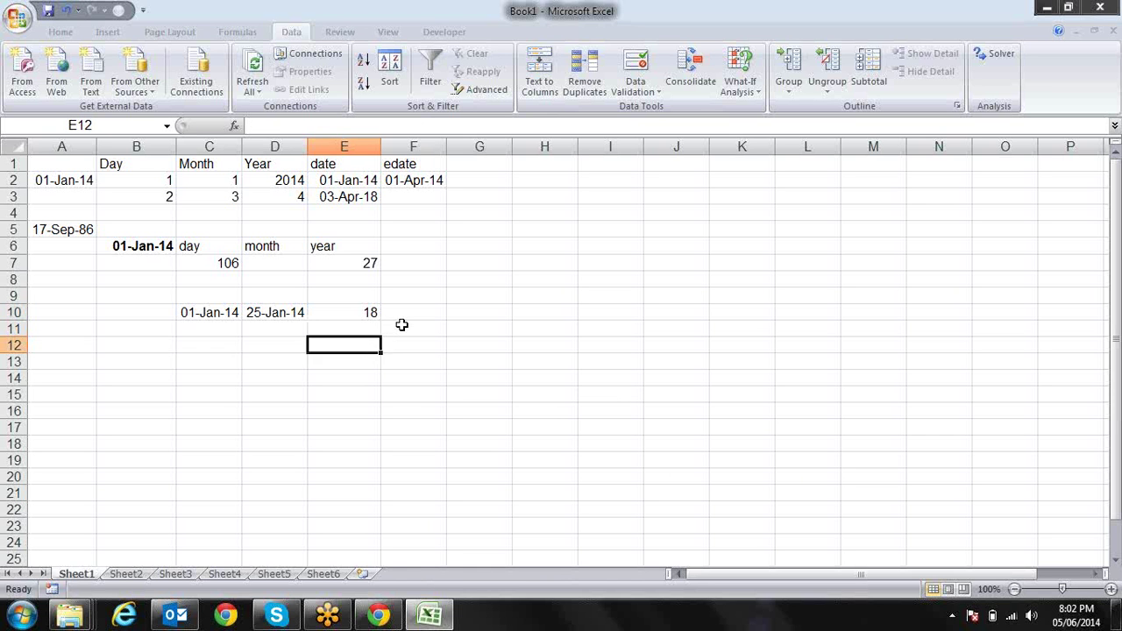
{"action": "key", "text": "Left"}
{"action": "key", "text": "Left"}
{"action": "key", "text": "Up"}
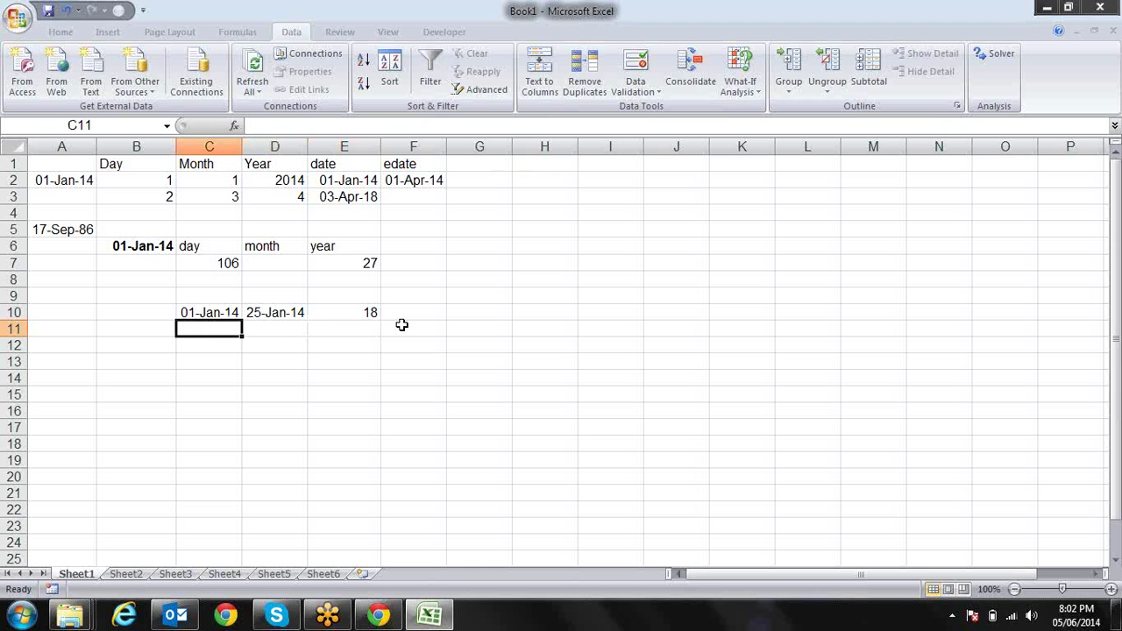
{"action": "key", "text": "Up"}
{"action": "key", "text": "Up"}
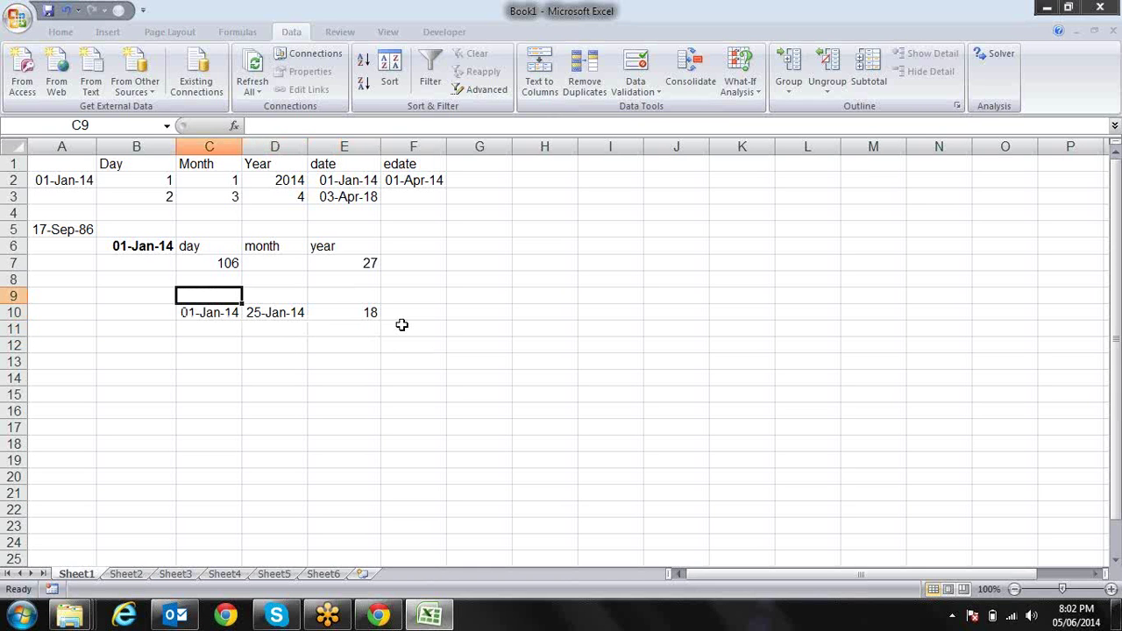
{"action": "key", "text": "Right"}
{"action": "key", "text": "Down"}
{"action": "key", "text": "Left"}
{"action": "key", "text": "Right"}
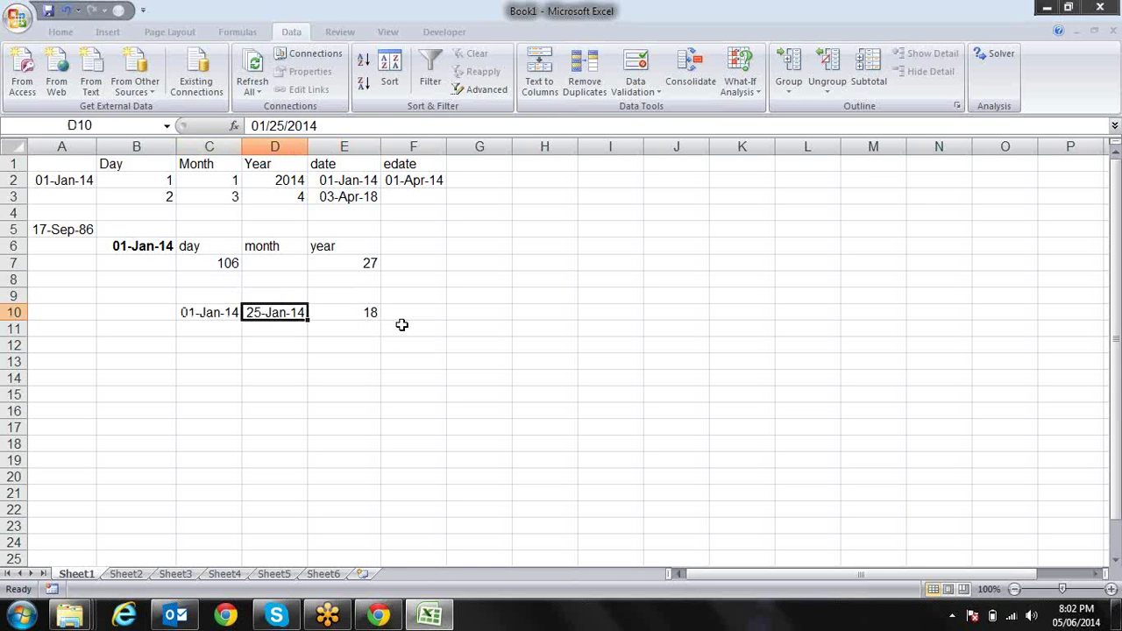
{"action": "key", "text": "Delete"}
{"action": "key", "text": "Right"}
{"action": "key", "text": "Delete"}
- Enter 25 as the number of workdays in D10, shown as a plain number
{"action": "key", "text": "Left"}
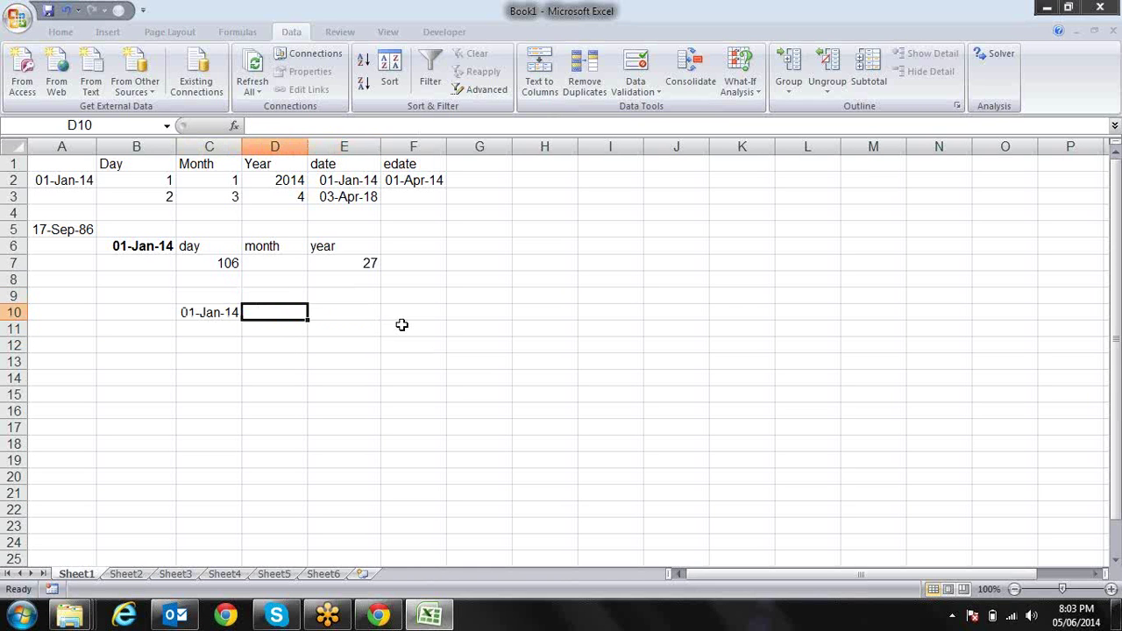
{"action": "type", "text": "25"}
{"action": "key", "text": "Return"}
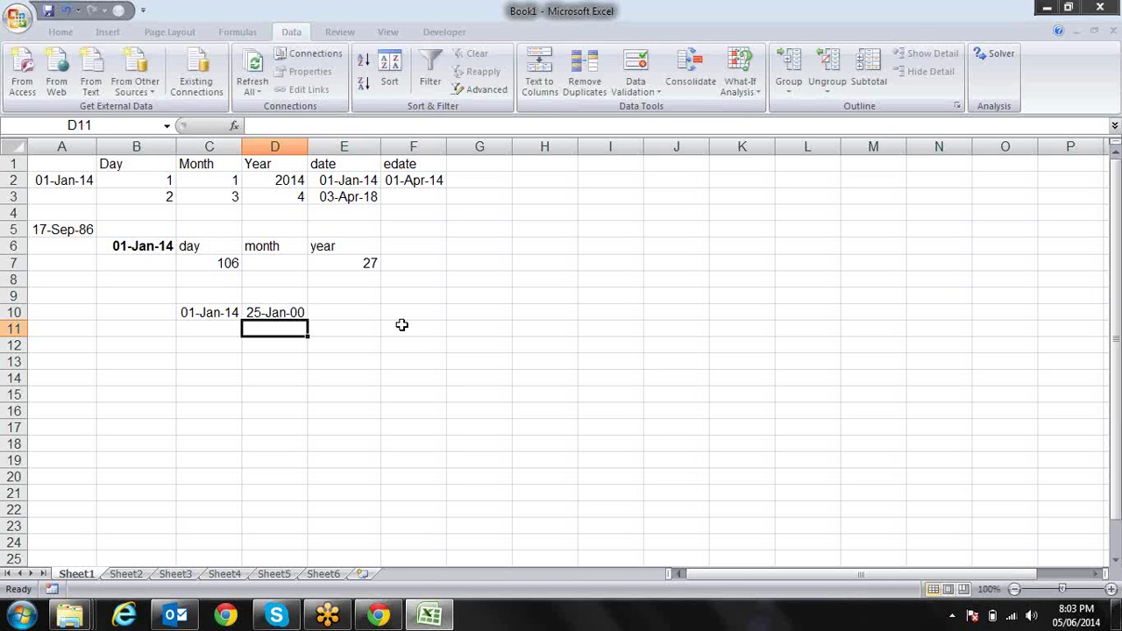
{"action": "key", "text": "Up"}
{"action": "key", "text": "ctrl+shift+asciitilde"}
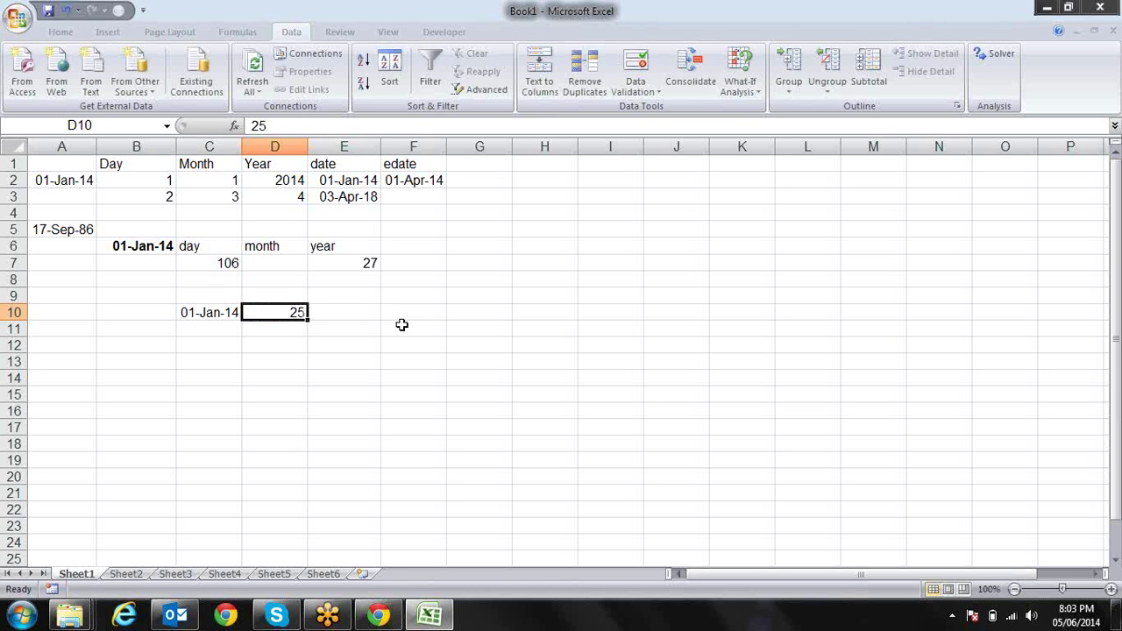
- Enter =WORKDAY(C10,D10) in E10 and display its result as a date
{"action": "key", "text": "Right"}
{"action": "type", "text": "="}
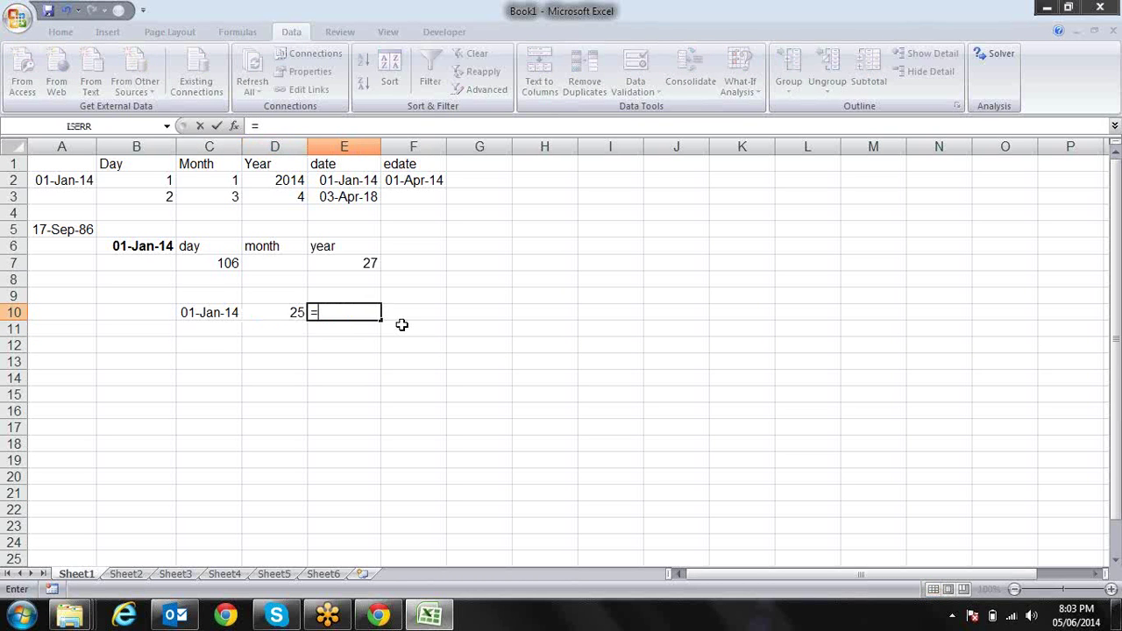
{"action": "type", "text": "wor"}
{"action": "key", "text": "Tab"}
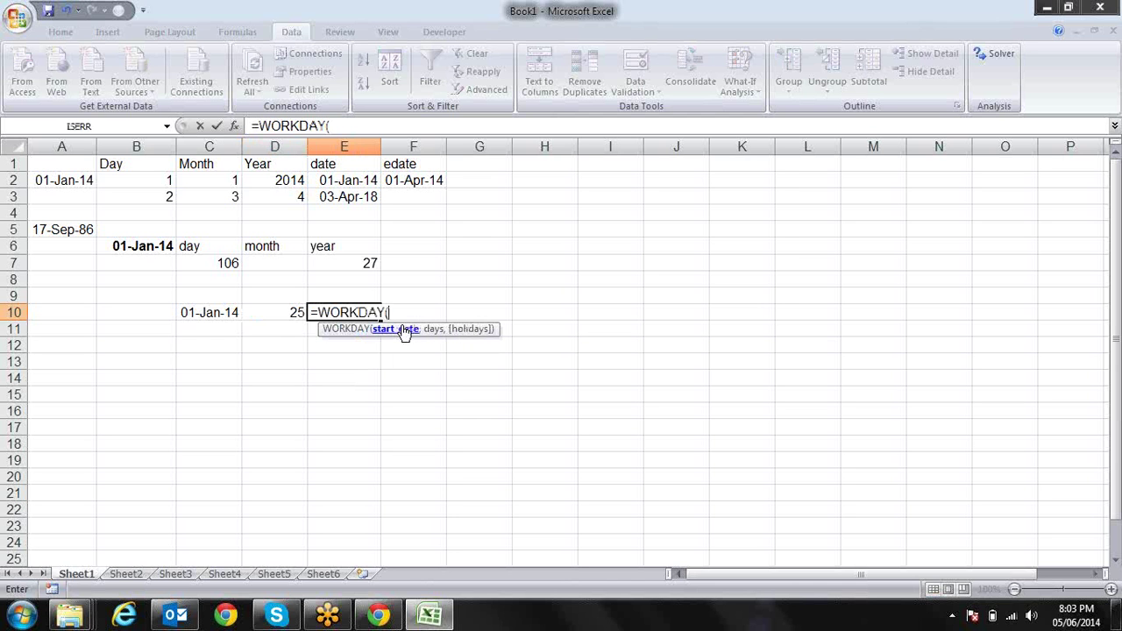
{"action": "left_click", "coordinate": [230, 313]}
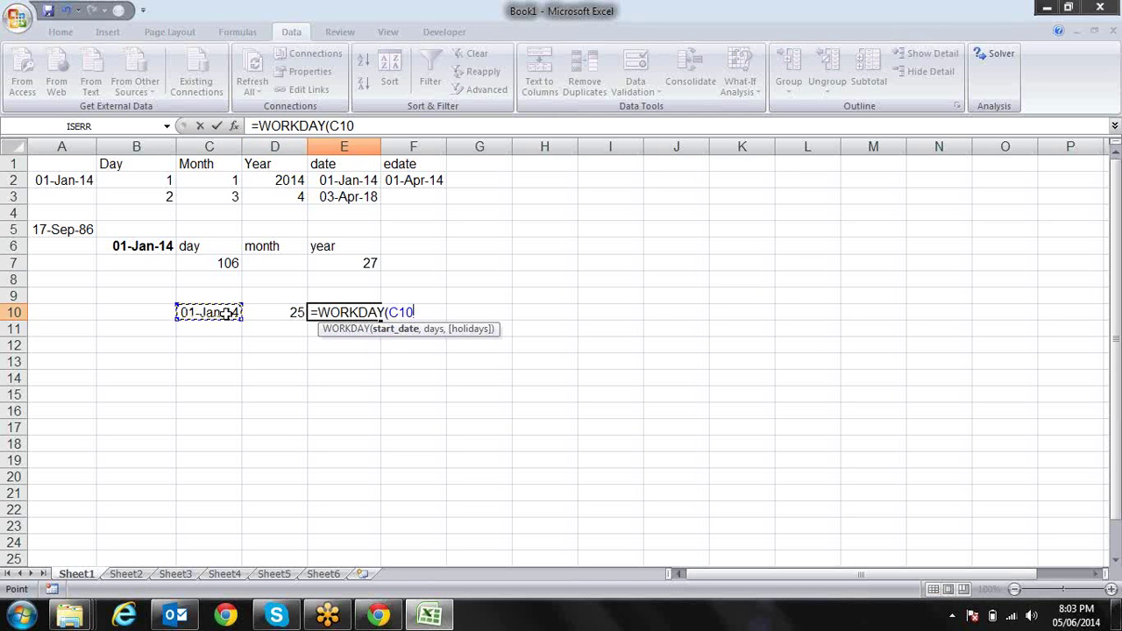
{"action": "type", "text": ","}
{"action": "left_click", "coordinate": [281, 309]}
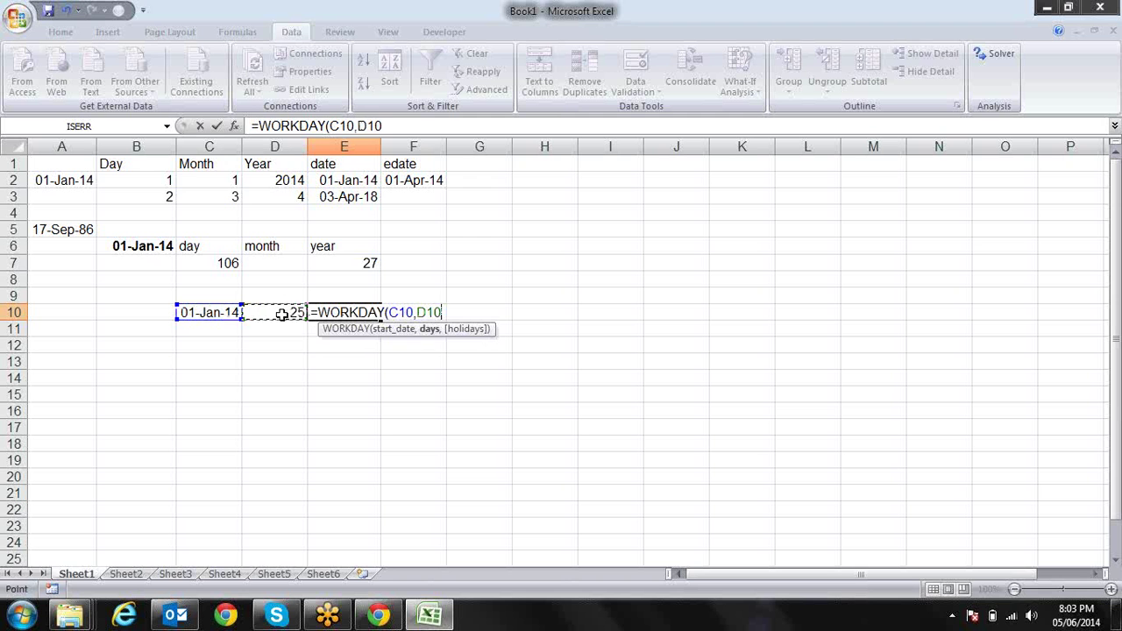
{"action": "type", "text": ")"}
{"action": "key", "text": "Return"}
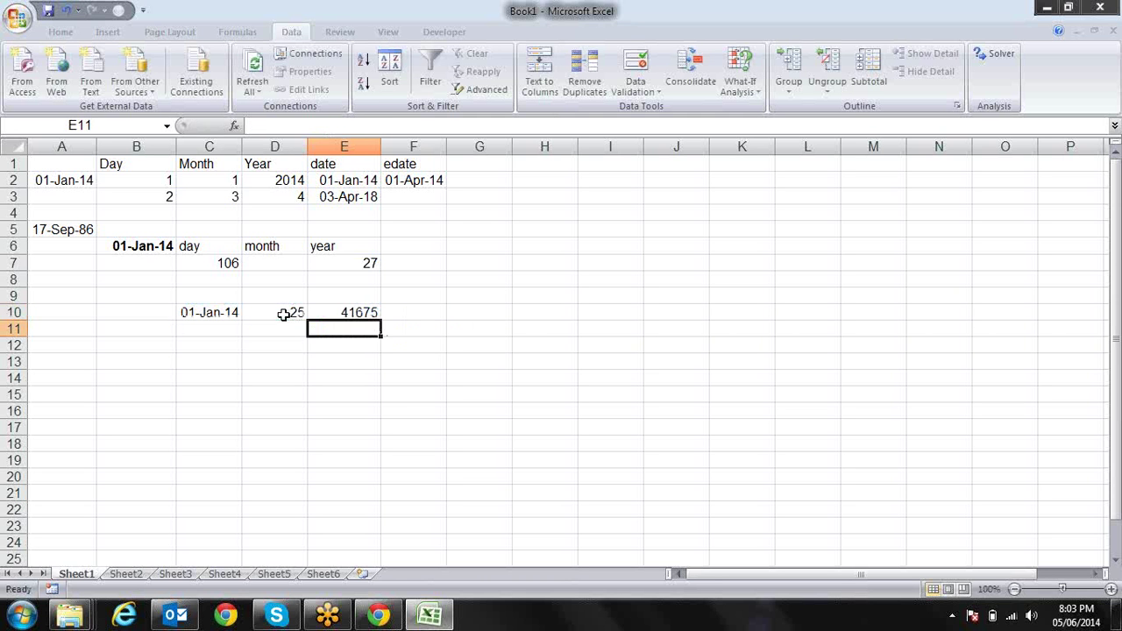
{"action": "key", "text": "Up"}
{"action": "key", "text": "ctrl+shift+3"}
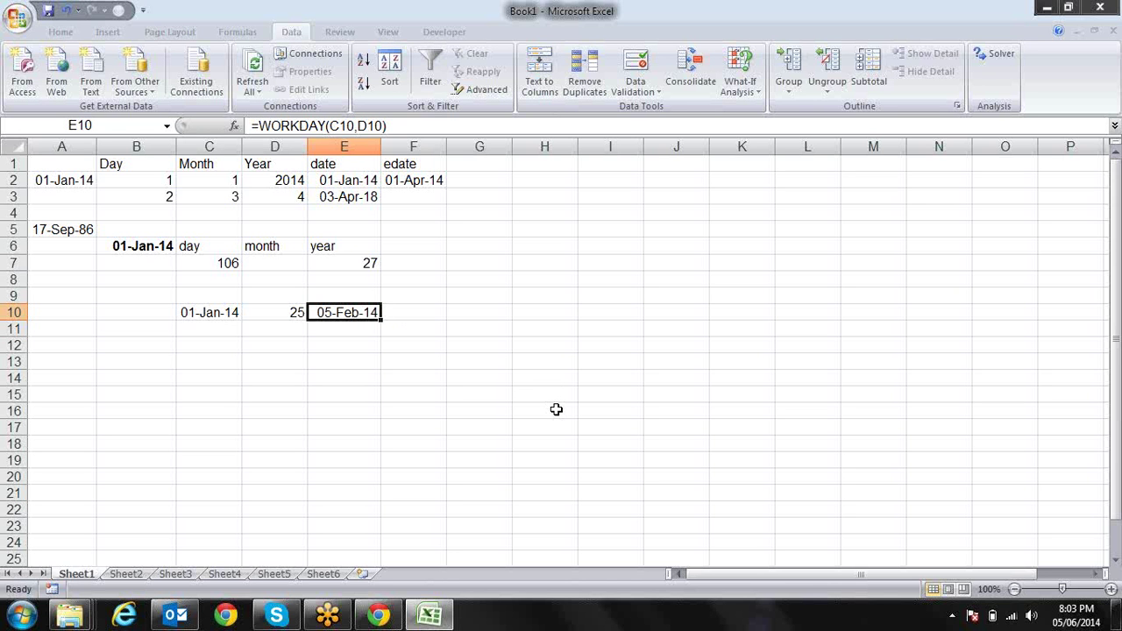
- Add H5:H13 as holidays, making E10 =WORKDAY(C10,D10,H5:H13)
{"action": "left_click", "coordinate": [201, 315]}
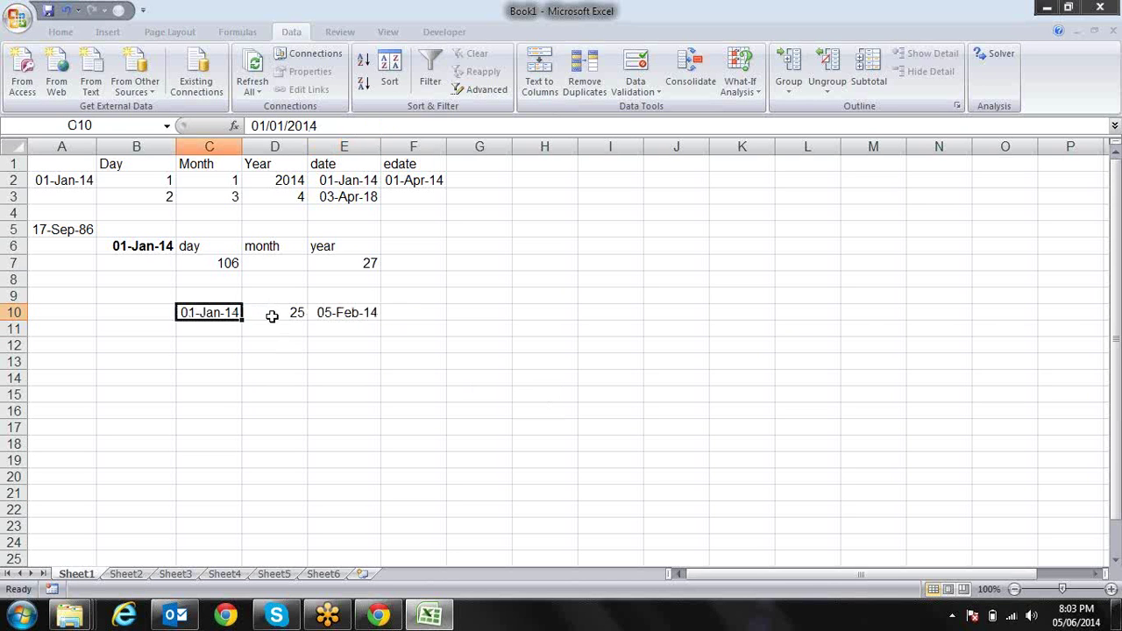
{"action": "left_click", "coordinate": [272, 315]}
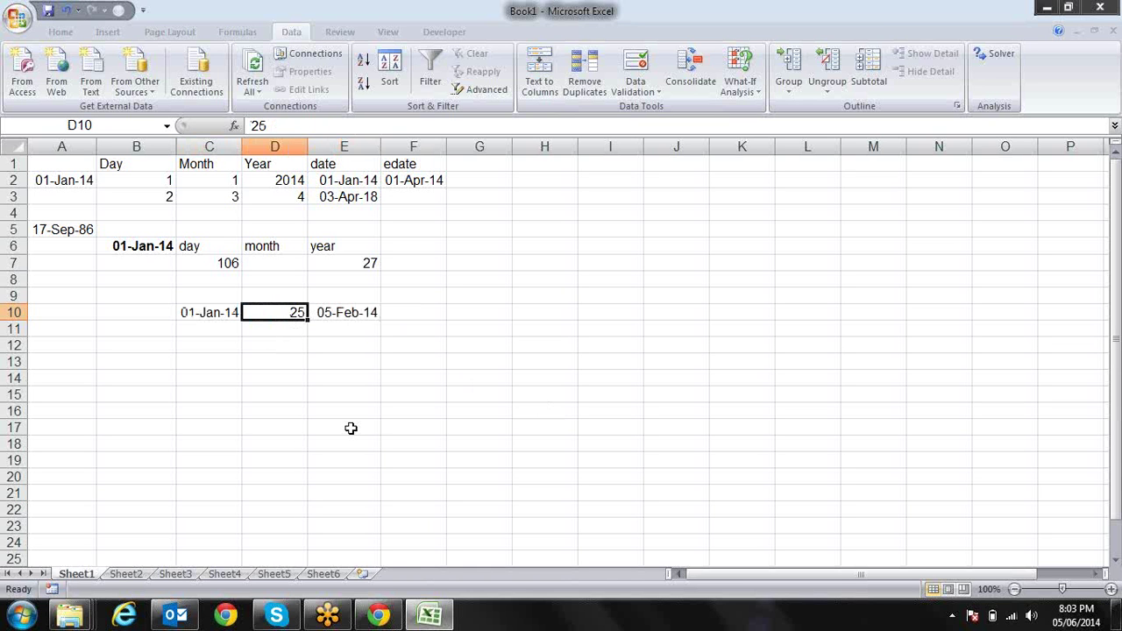
{"action": "left_click", "coordinate": [372, 320]}
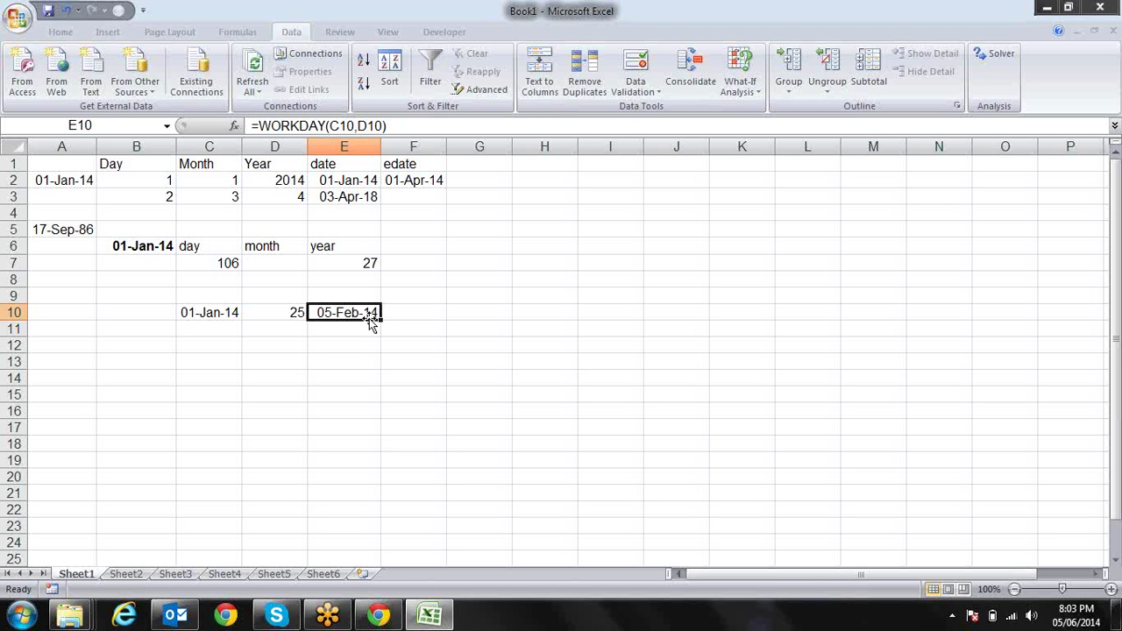
{"action": "double_click", "coordinate": [372, 322]}
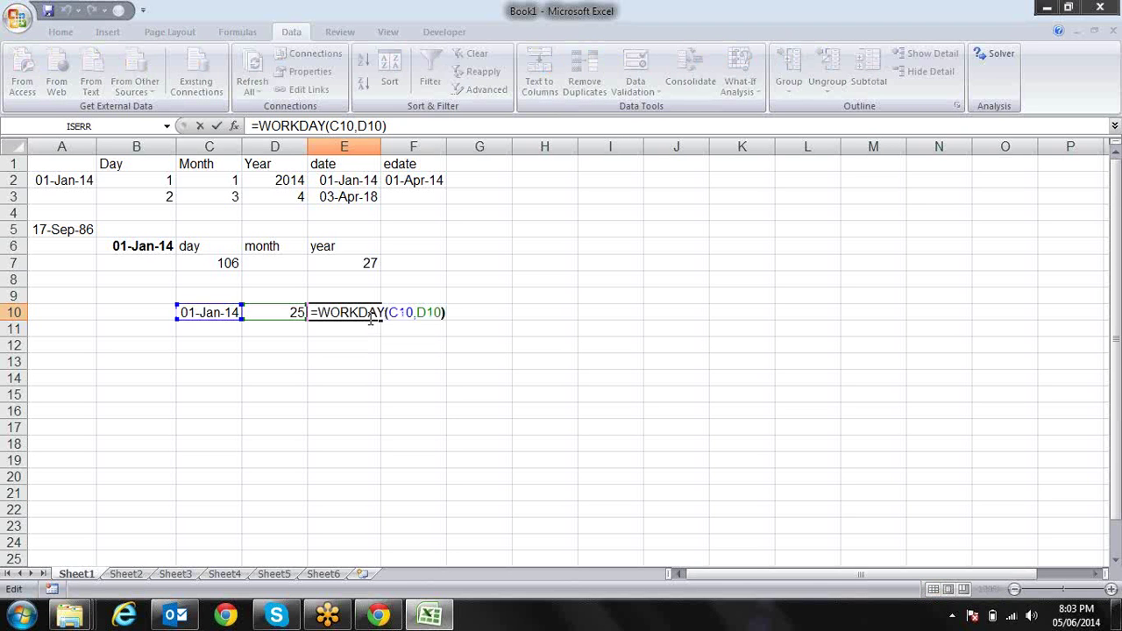
{"action": "key", "text": "Left"}
{"action": "type", "text": ","}
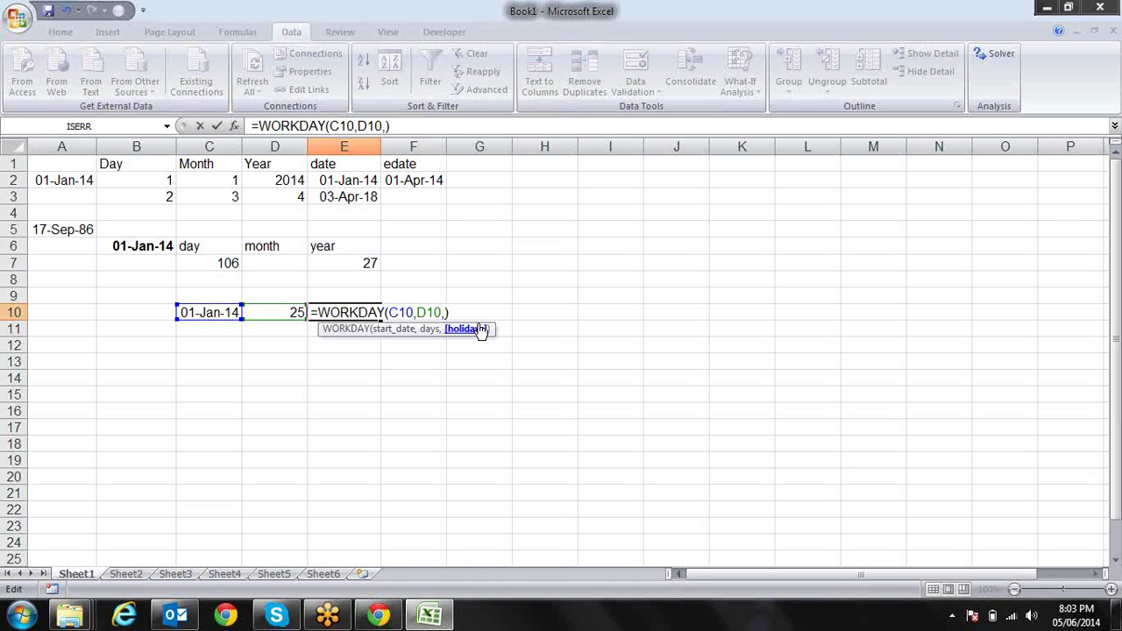
{"action": "left_click_drag", "start_coordinate": [546, 229], "coordinate": [539, 364]}
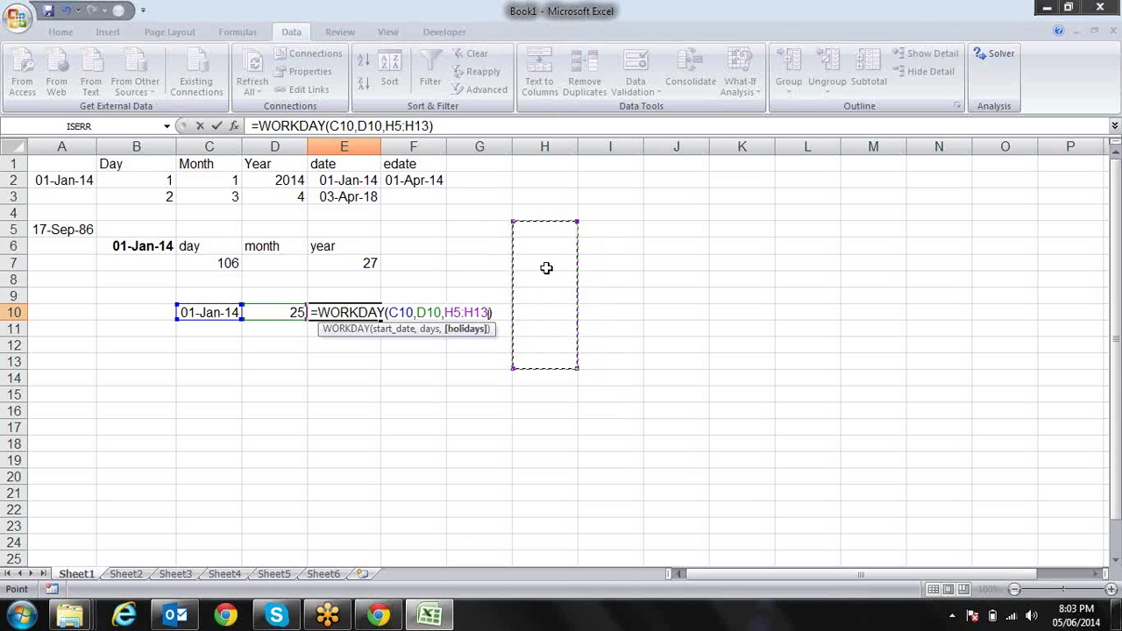
{"action": "key", "text": "Return"}
{"action": "key", "text": "Up"}
{"action": "key", "text": "Right"}
{"action": "key", "text": "Right"}
{"action": "key", "text": "Right"}
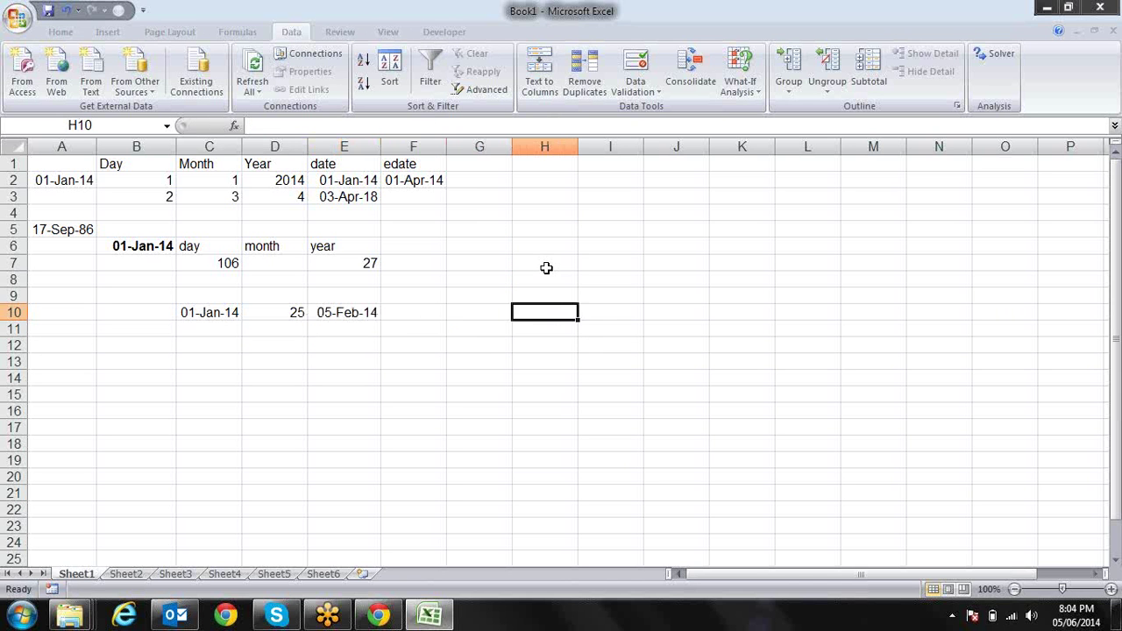
{"action": "key", "text": "Up"}
{"action": "key", "text": "Up"}
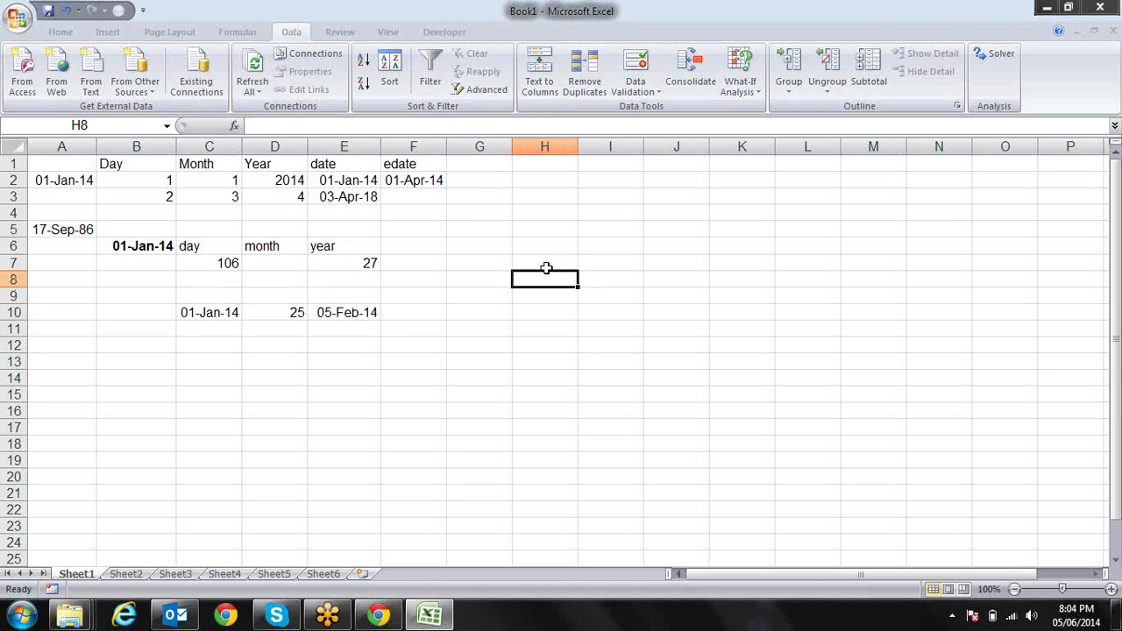
- Enter holiday dates 10-Jan-14 in H8 and 25-Jan-14 in H9
{"action": "type", "text": "10-jan-1"}
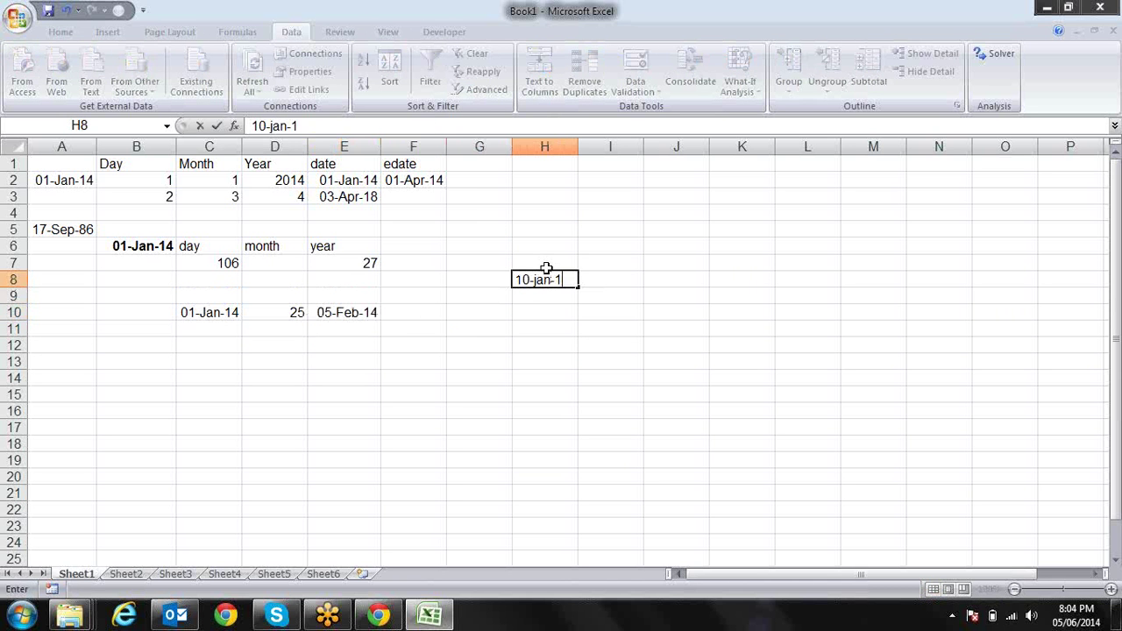
{"action": "type", "text": "4"}
{"action": "key", "text": "Return"}
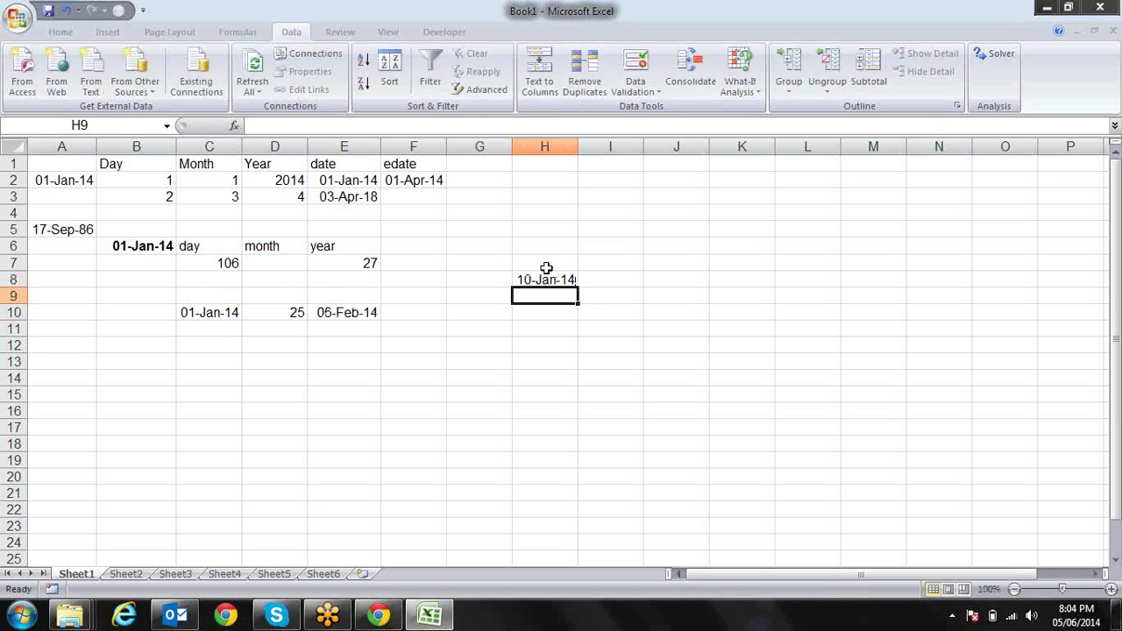
{"action": "key", "text": "Up"}
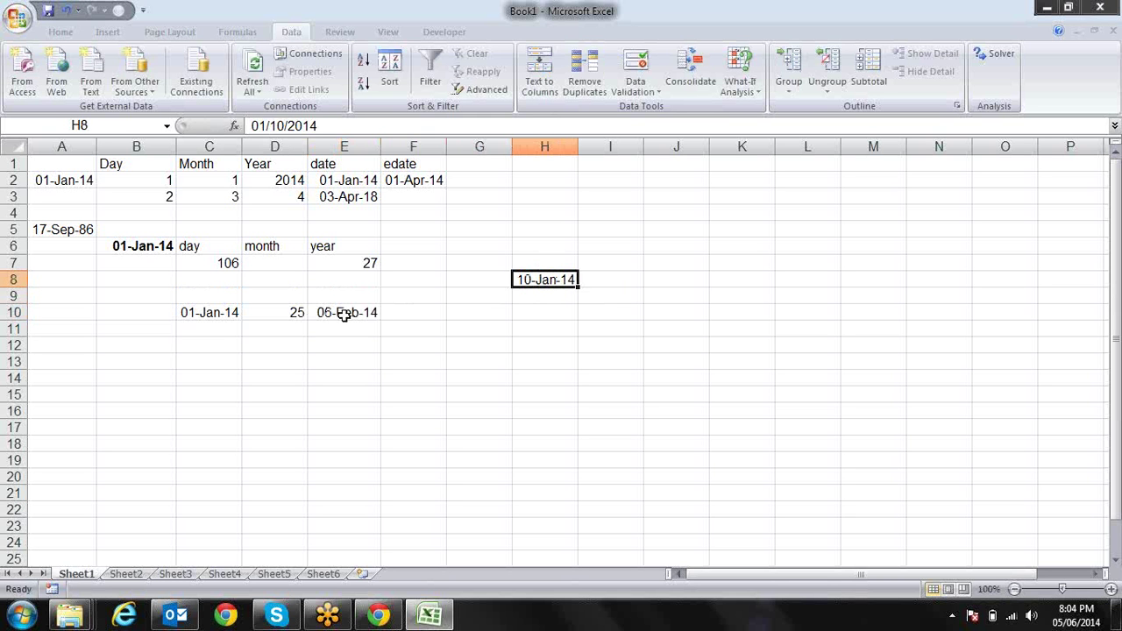
{"action": "left_click", "coordinate": [343, 314]}
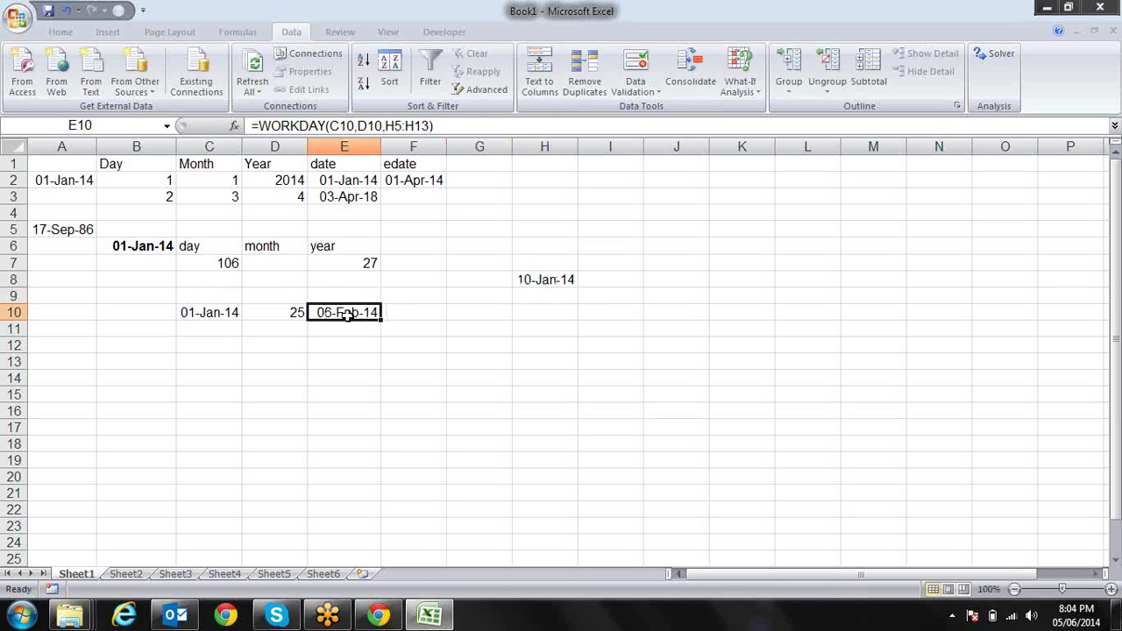
{"action": "left_click", "coordinate": [559, 294]}
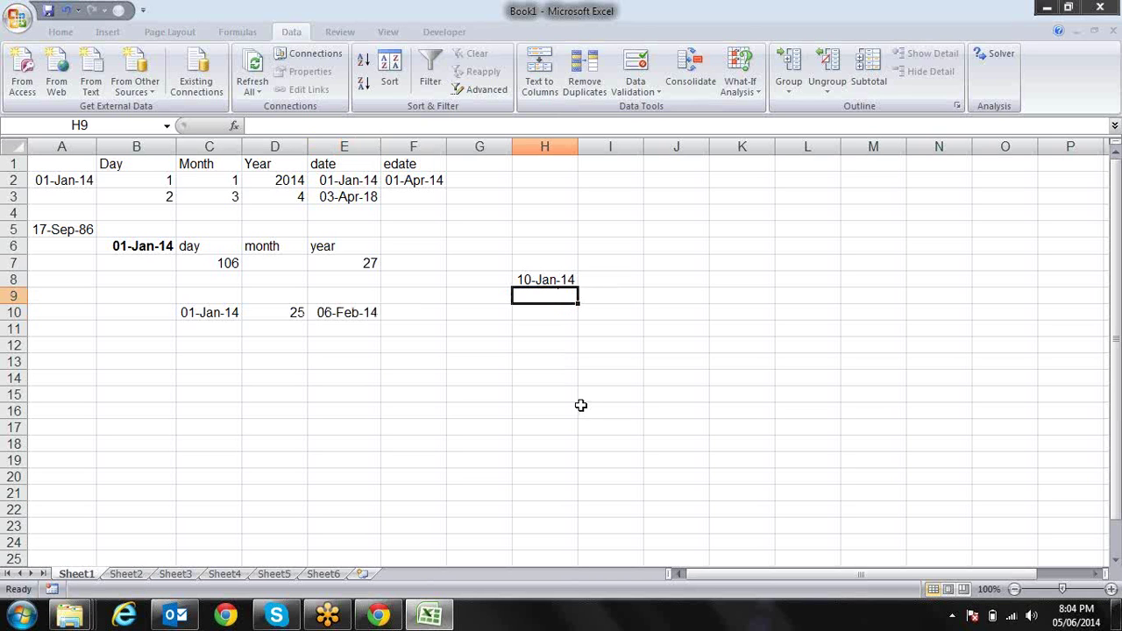
{"action": "type", "text": "25-"}
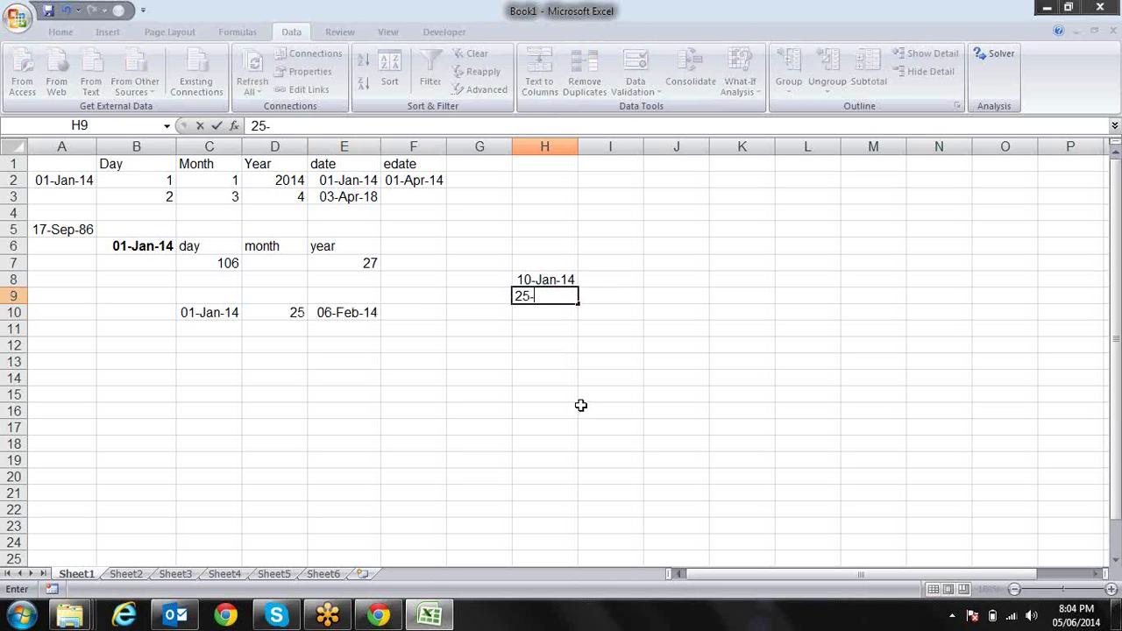
{"action": "type", "text": "jan-14"}
{"action": "key", "text": "Return"}
{"action": "key", "text": "Up"}
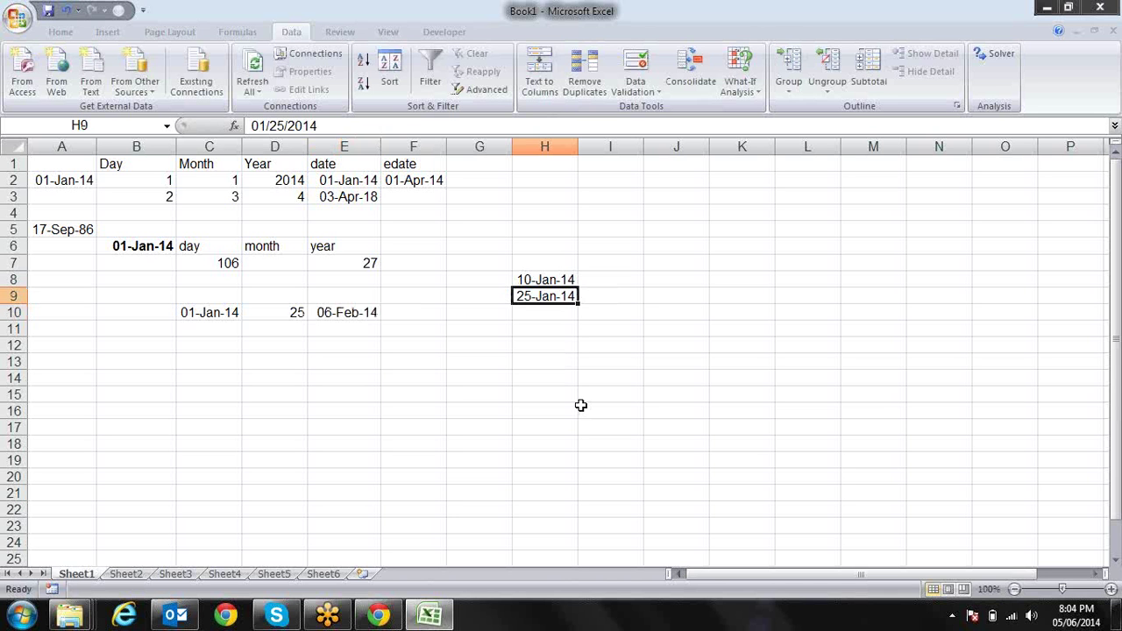
- Show the ranges in E10's WORKDAY formula, leaving it unchanged
{"action": "key", "text": "Left"}
{"action": "key", "text": "Left"}
{"action": "key", "text": "Down"}
{"action": "key", "text": "Left"}
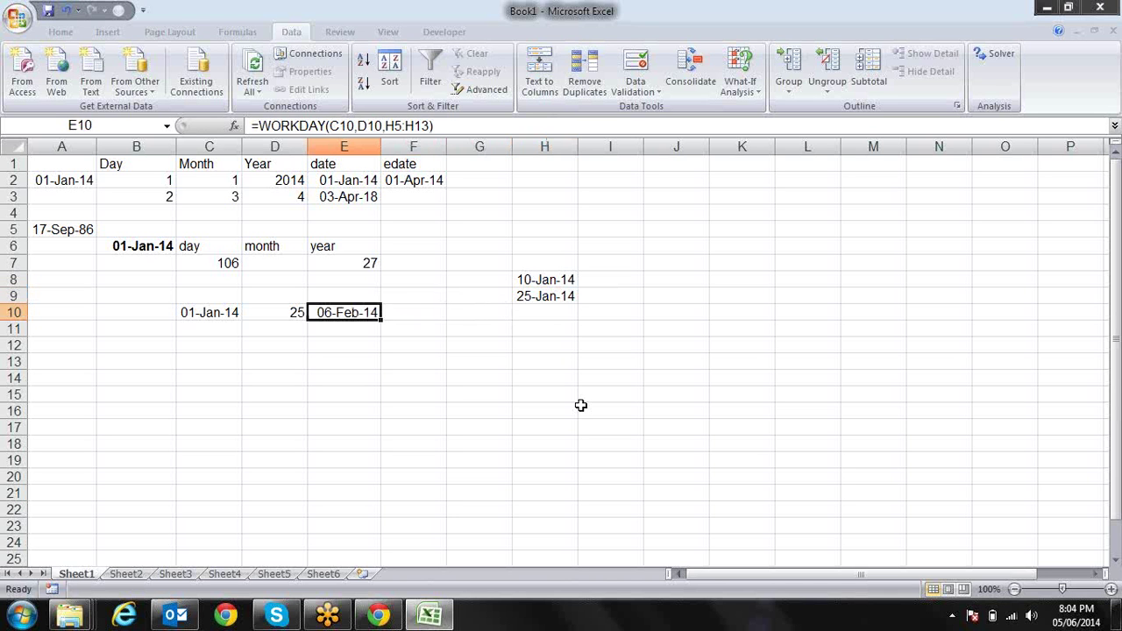
{"action": "key", "text": "F2"}
{"action": "key", "text": "Return"}
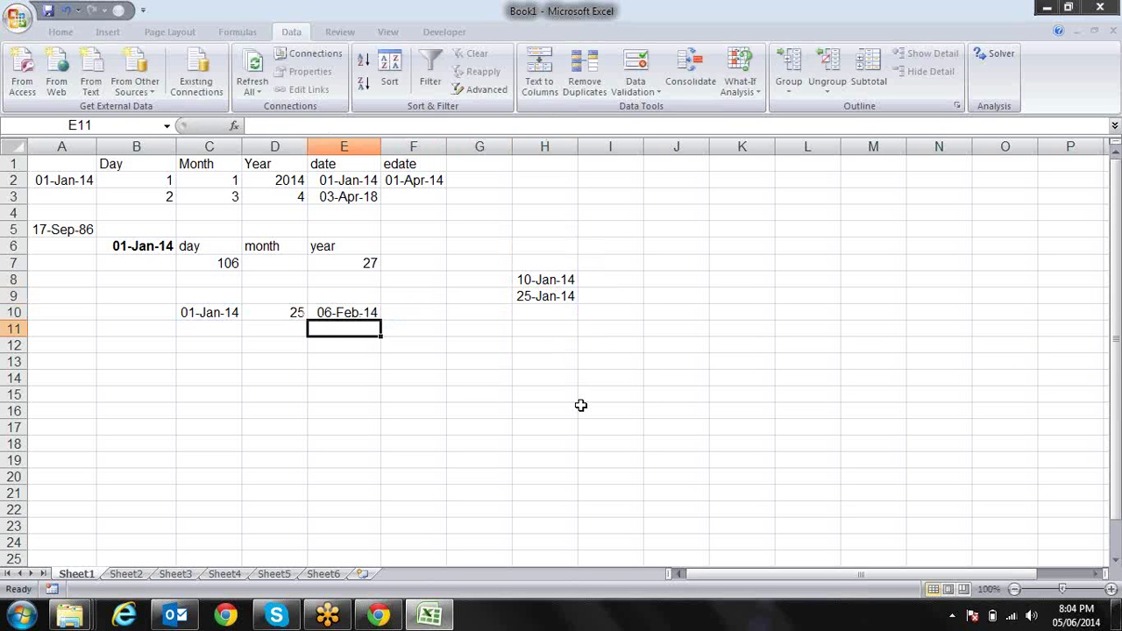
{"action": "key", "text": "Up"}
{"action": "key", "text": "Right"}
{"action": "key", "text": "Right"}
{"action": "key", "text": "Right"}
{"action": "key", "text": "Up"}
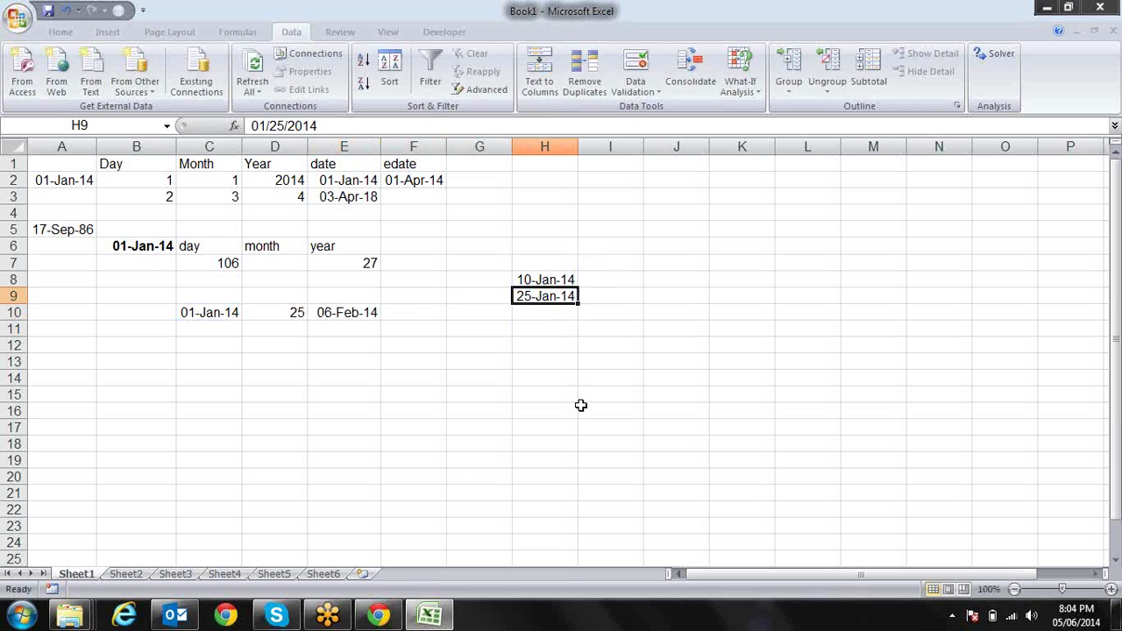
- Correct the H9 holiday to 24-Jan-14 so E10 shows 07-Feb-14
{"action": "key", "text": "F2"}
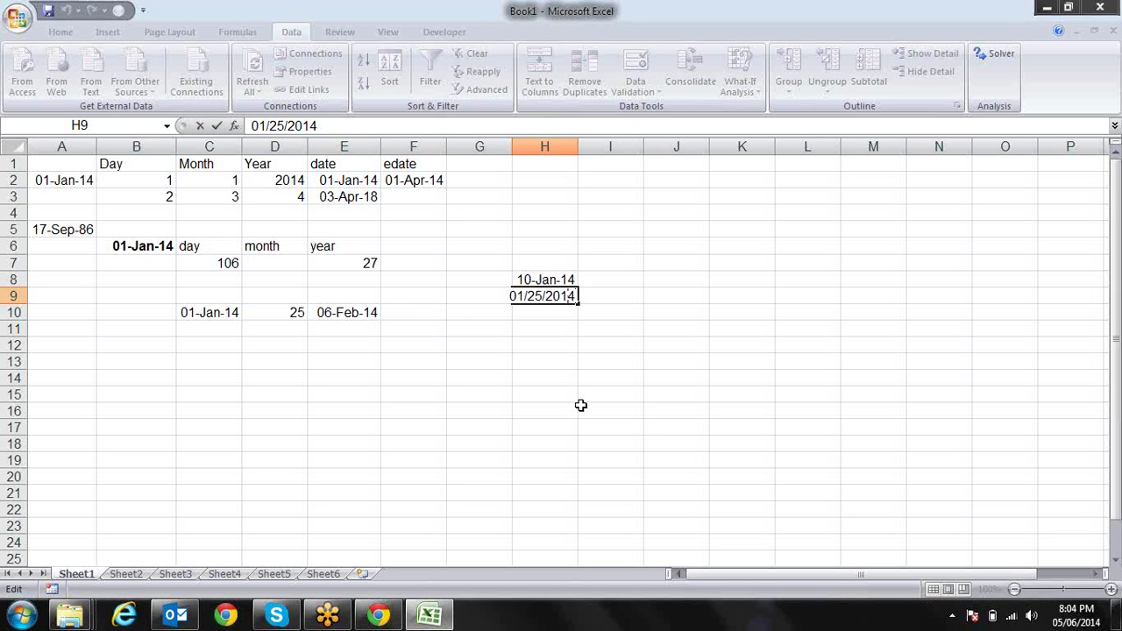
{"action": "key", "text": "BackSpace"}
{"action": "type", "text": "4"}
{"action": "key", "text": "Return"}
{"action": "key", "text": "Left"}
{"action": "key", "text": "Left"}
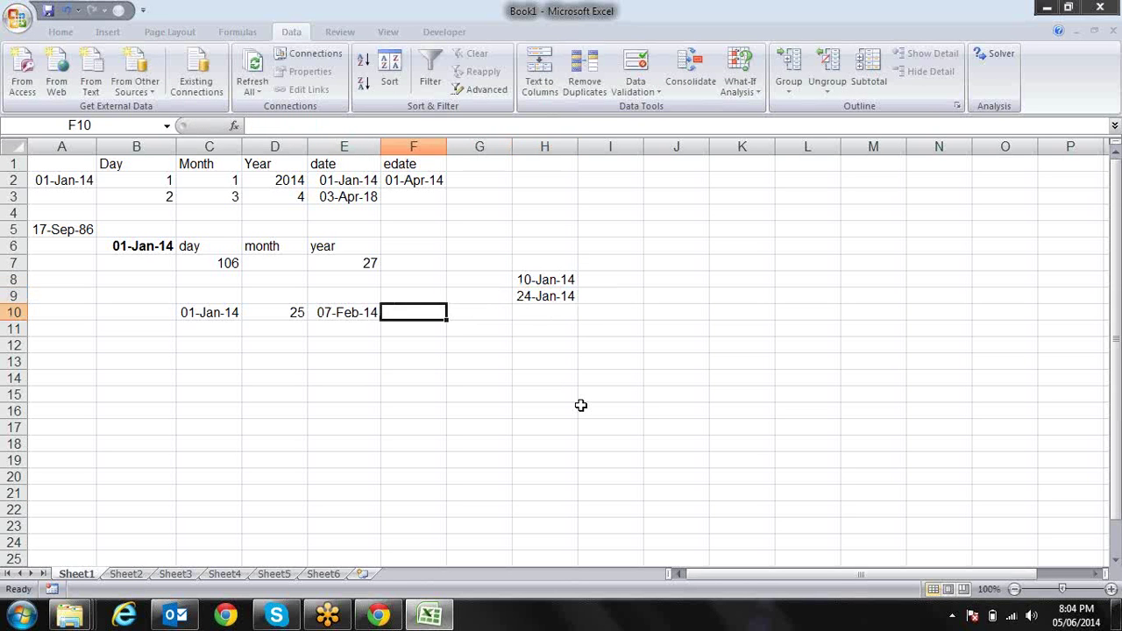
{"action": "key", "text": "Left"}
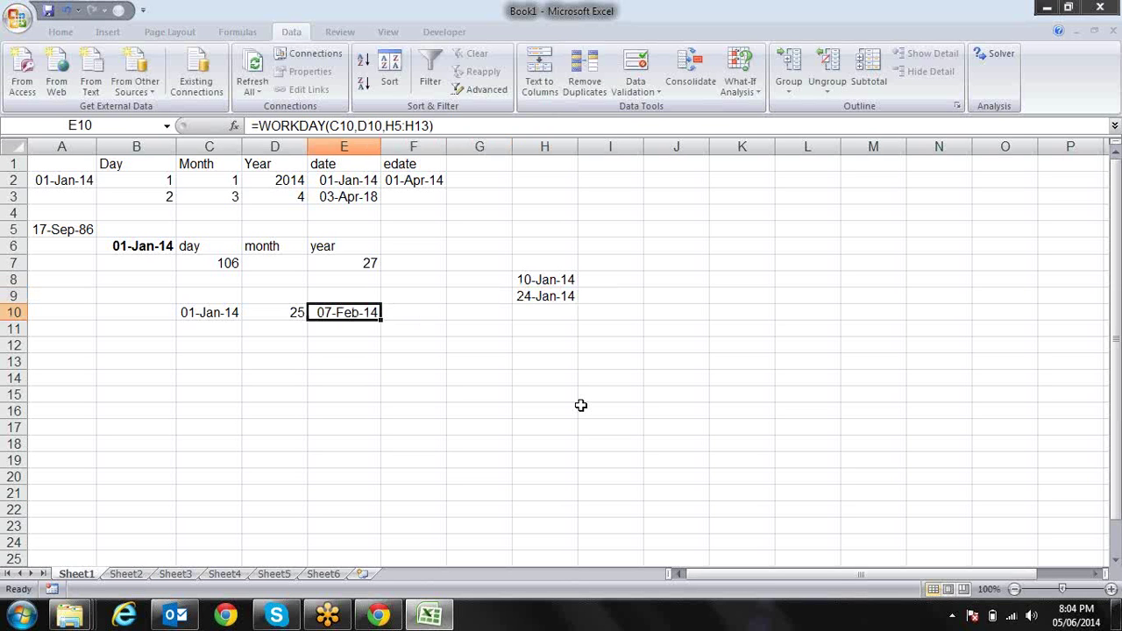
{"action": "key", "text": "Right"}
- Enter =NETWORKDAYS(C10,E10,H8:H9) in F10
{"action": "type", "text": "=w"}
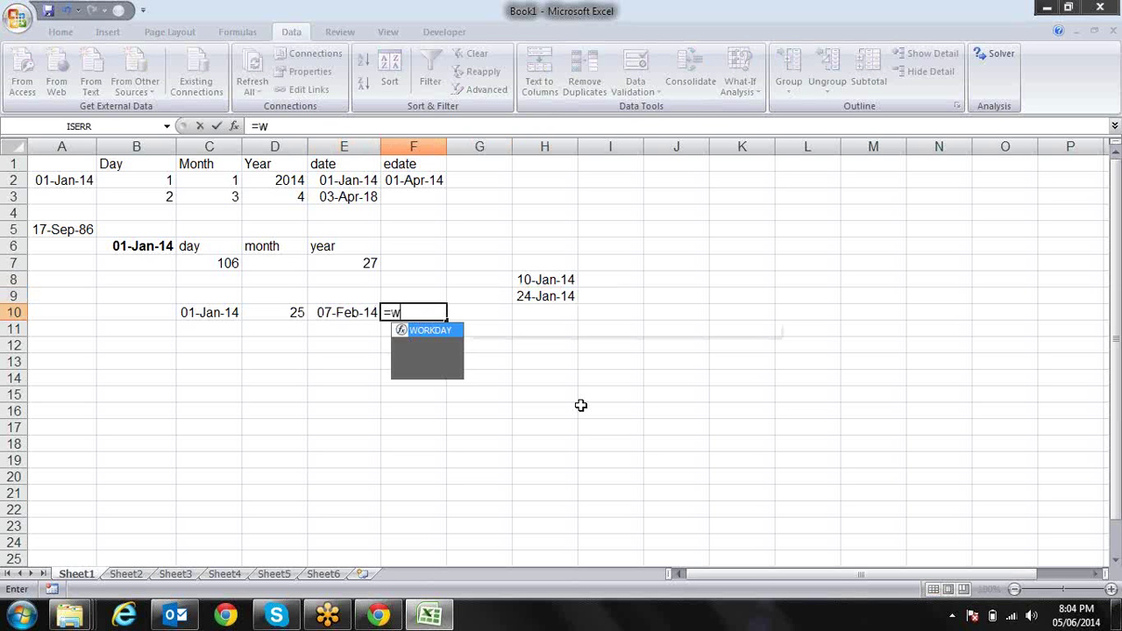
{"action": "type", "text": "or"}
{"action": "key", "text": "BackSpace"}
{"action": "key", "text": "BackSpace"}
{"action": "key", "text": "BackSpace"}
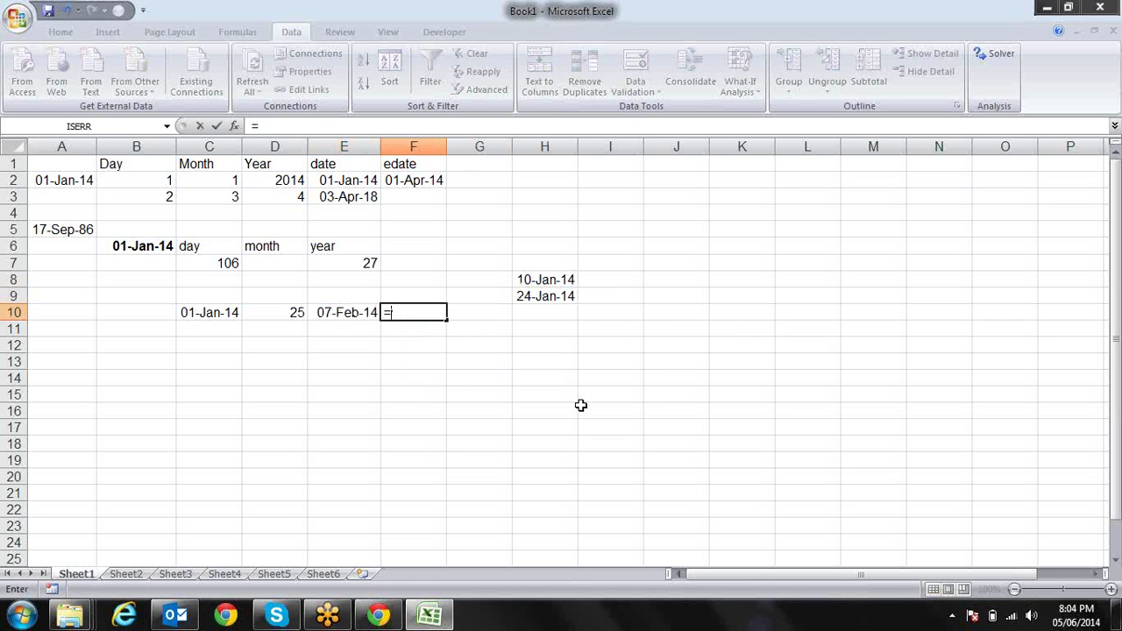
{"action": "type", "text": "ne"}
{"action": "key", "text": "Down"}
{"action": "key", "text": "Tab"}
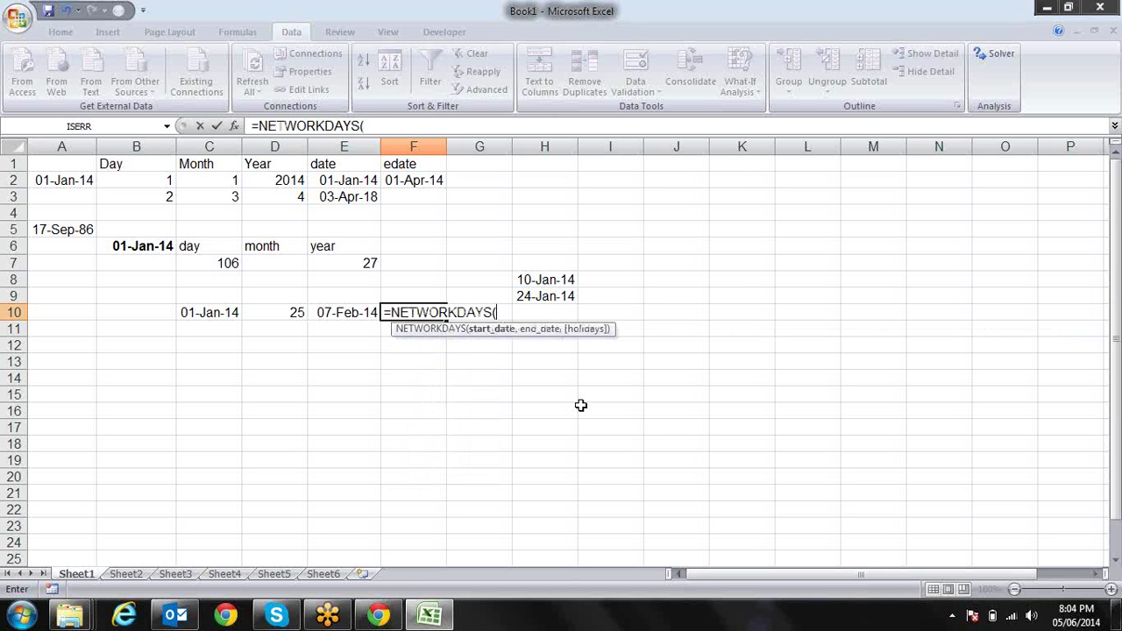
{"action": "key", "text": "Left"}
{"action": "key", "text": "Left"}
{"action": "key", "text": "Left"}
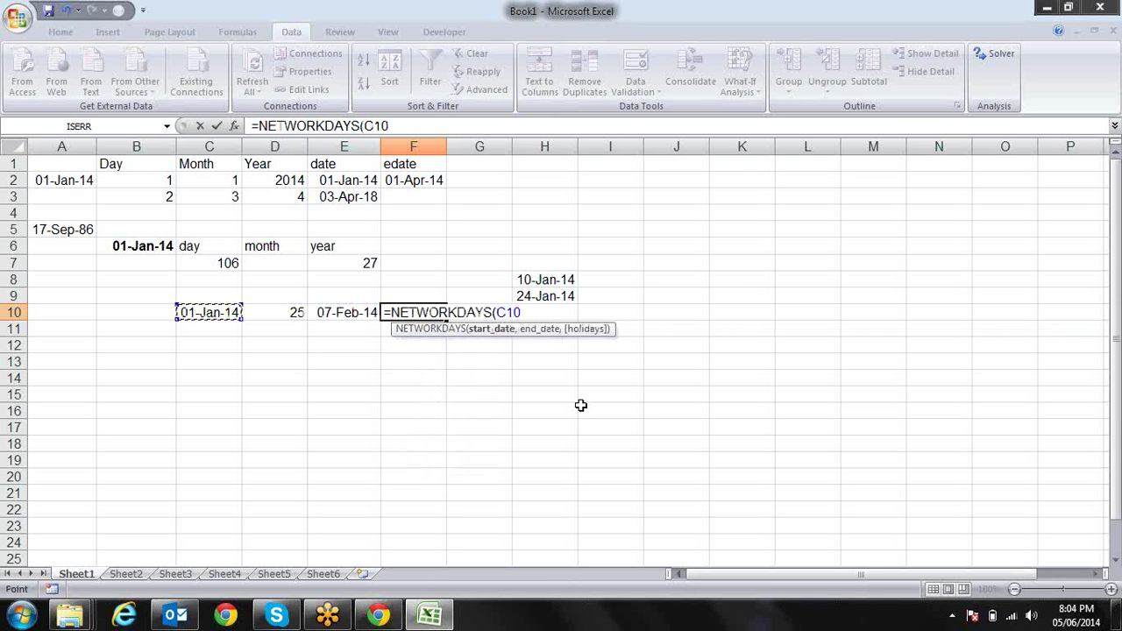
{"action": "type", "text": ","}
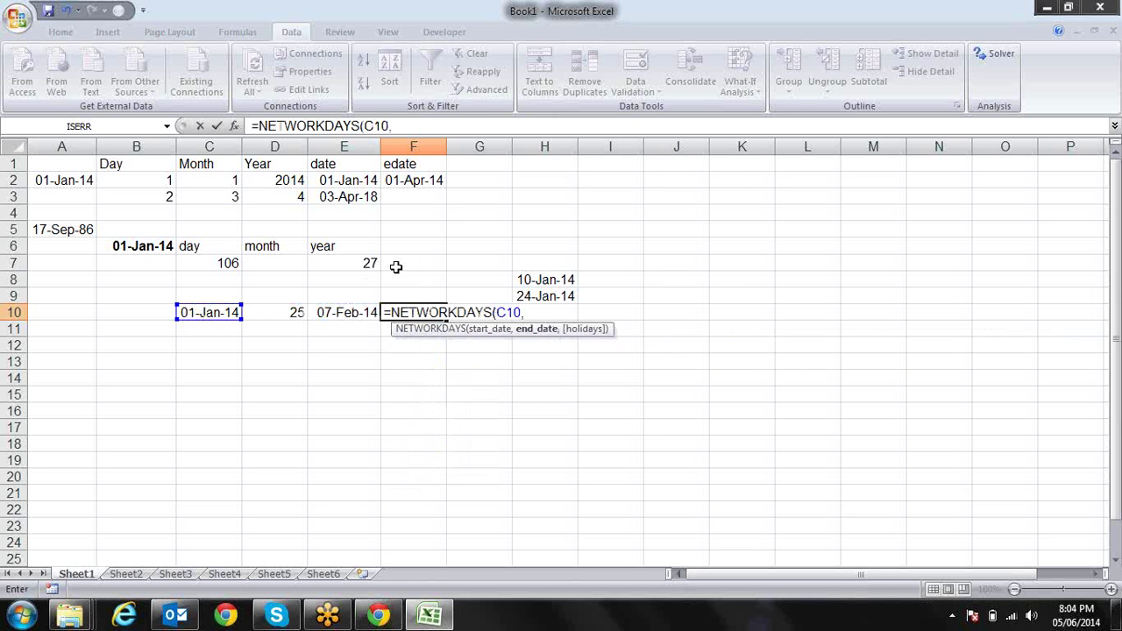
{"action": "left_click", "coordinate": [359, 312]}
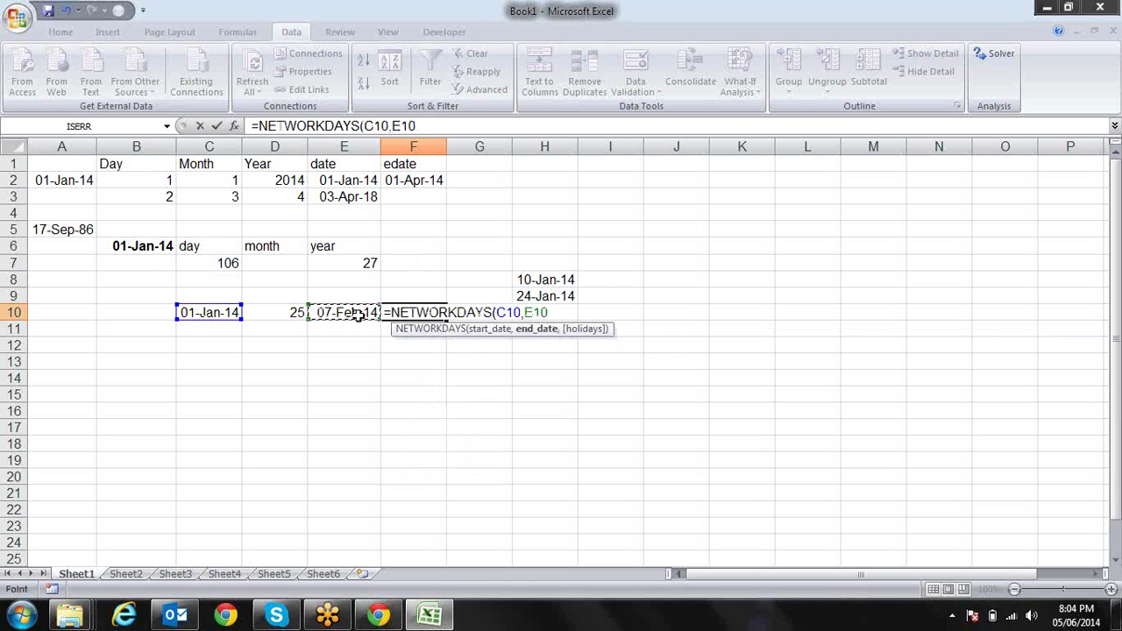
{"action": "type", "text": ","}
{"action": "left_click_drag", "start_coordinate": [550, 275], "coordinate": [556, 298]}
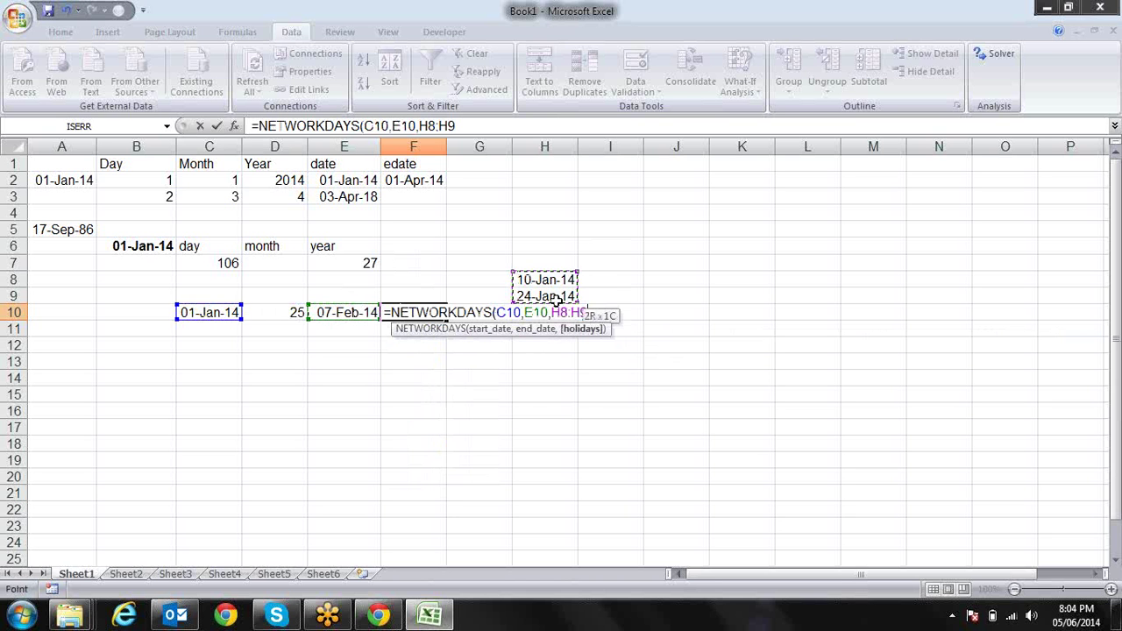
{"action": "type", "text": ")"}
{"action": "key", "text": "Return"}
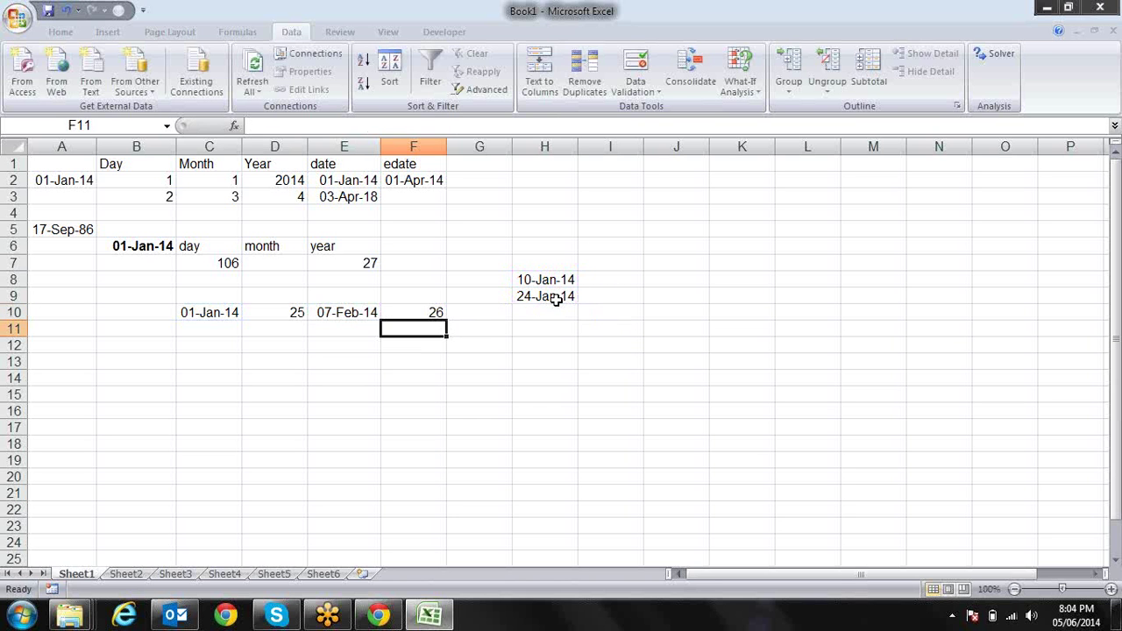
- Format F10's result as a date and compare it with E10
{"action": "key", "text": "Up"}
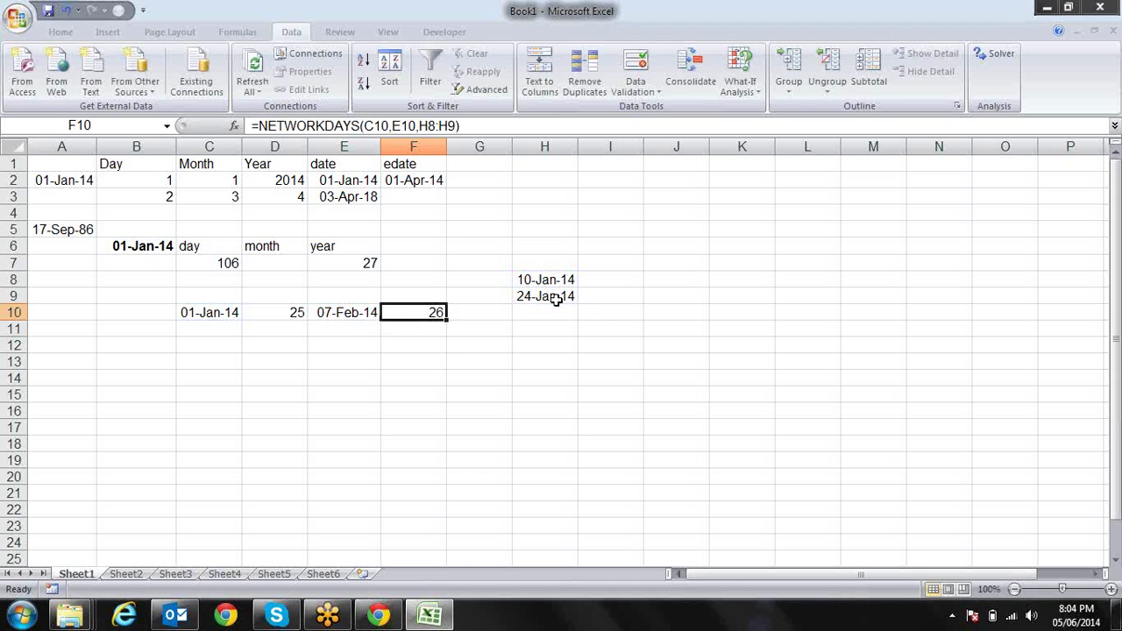
{"action": "key", "text": "ctrl+shift+3"}
{"action": "key", "text": "Right"}
{"action": "key", "text": "Left"}
{"action": "key", "text": "Left"}
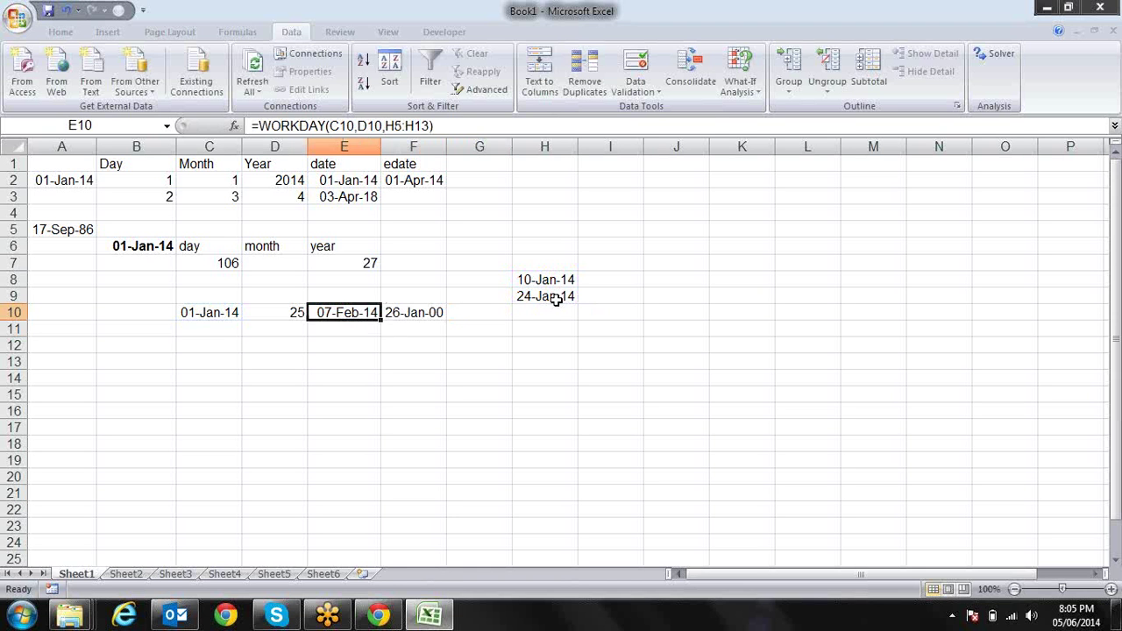
- Review F10's NETWORKDAYS formula unchanged, then clear F10
{"action": "key", "text": "Left"}
{"action": "key", "text": "Left"}
{"action": "key", "text": "Right"}
{"action": "key", "text": "Right"}
{"action": "key", "text": "Right"}
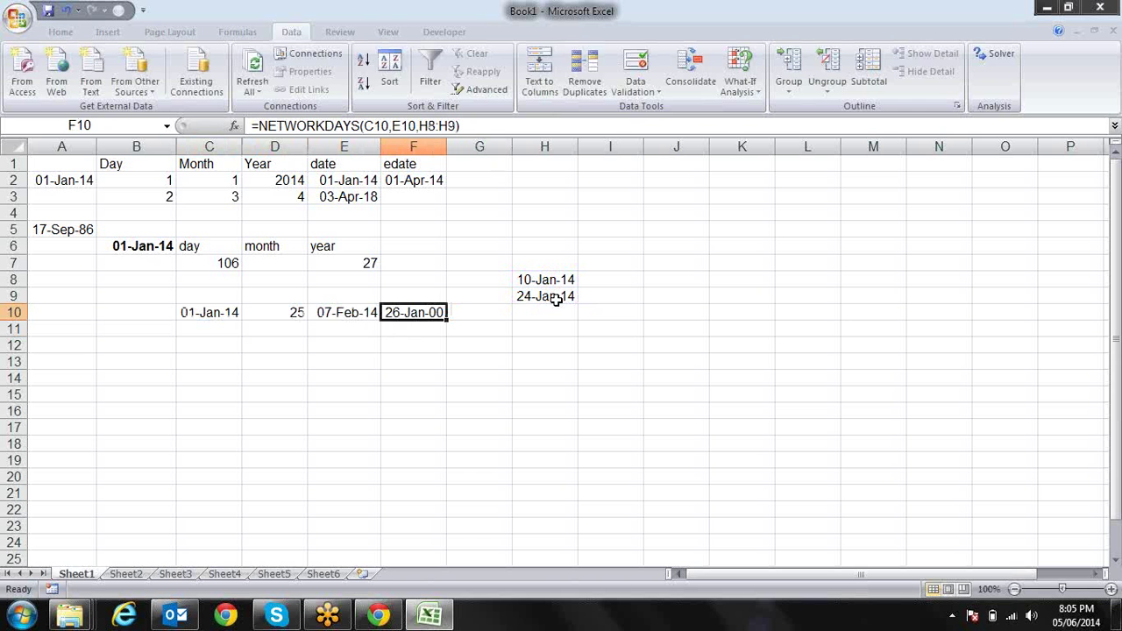
{"action": "key", "text": "F2"}
{"action": "key", "text": "Left"}
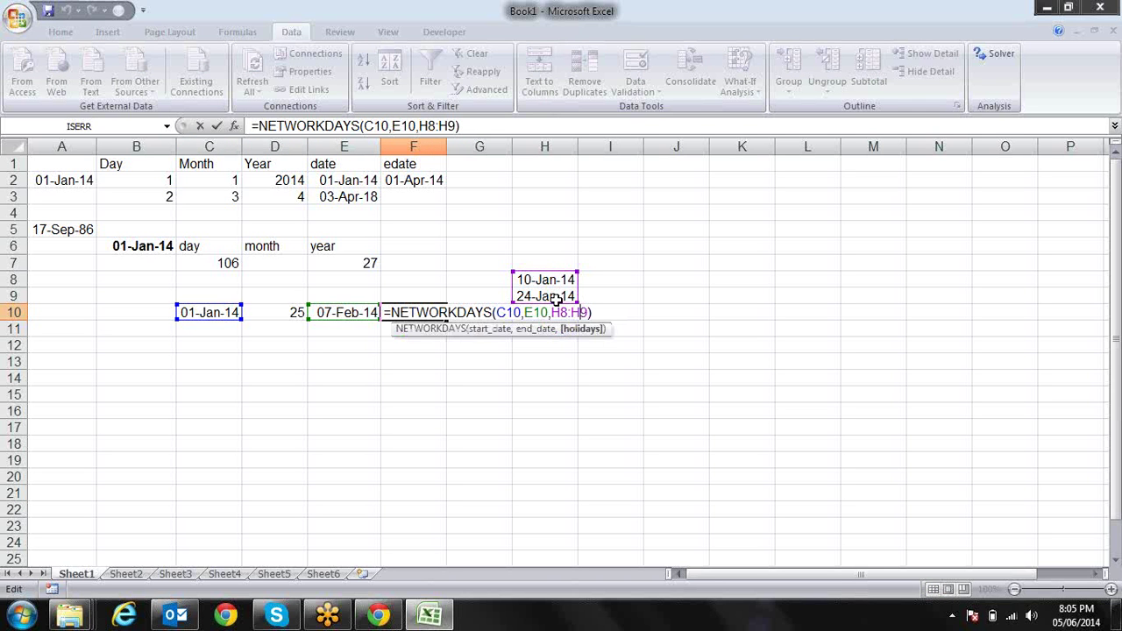
{"action": "key", "text": "Left"}
{"action": "key", "text": "Left"}
{"action": "key", "text": "Left"}
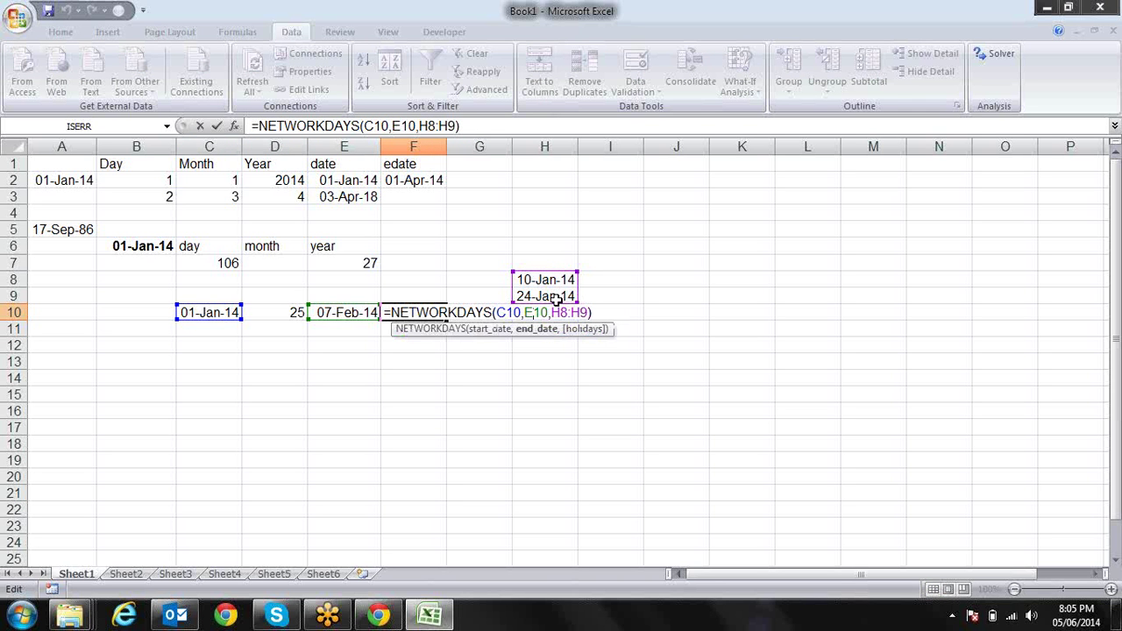
{"action": "key", "text": "Return"}
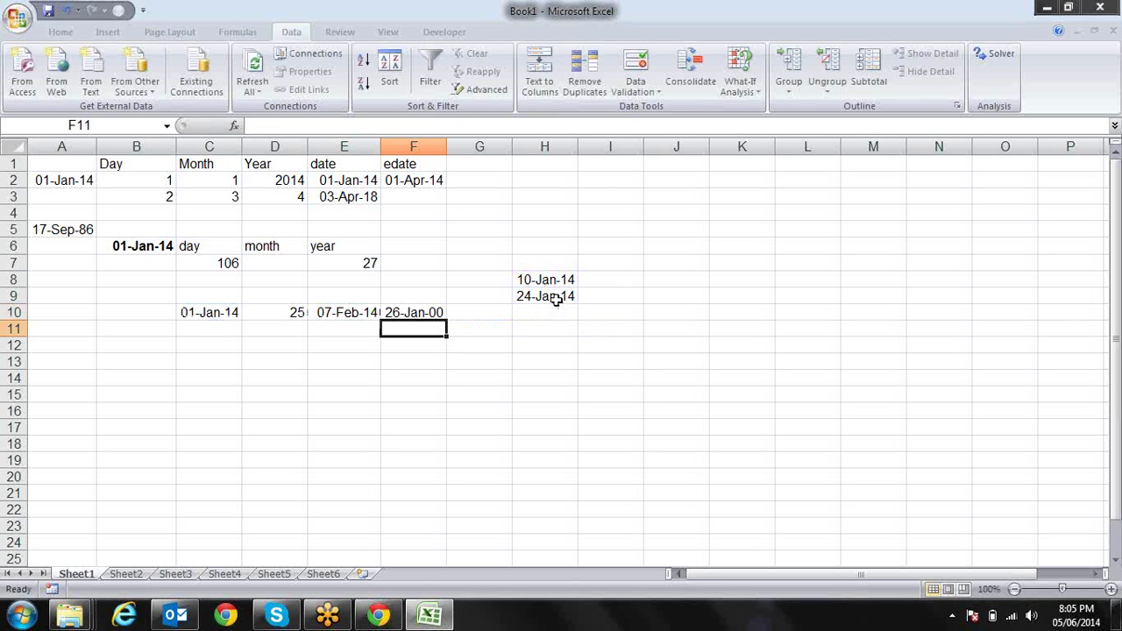
{"action": "key", "text": "Up"}
{"action": "key", "text": "F2"}
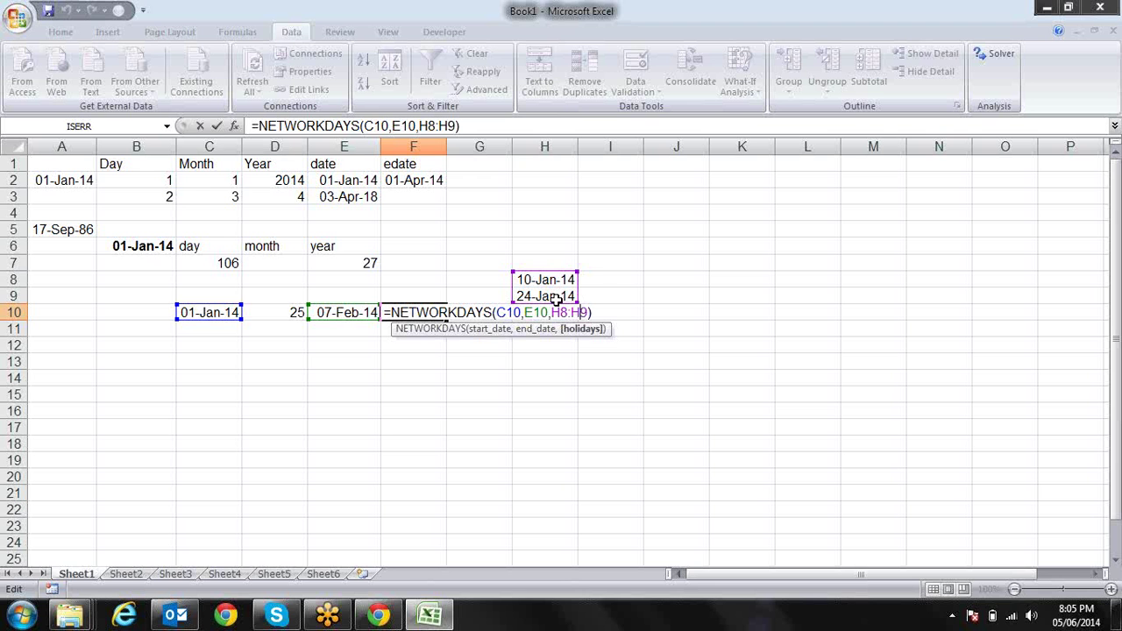
{"action": "key", "text": "Return"}
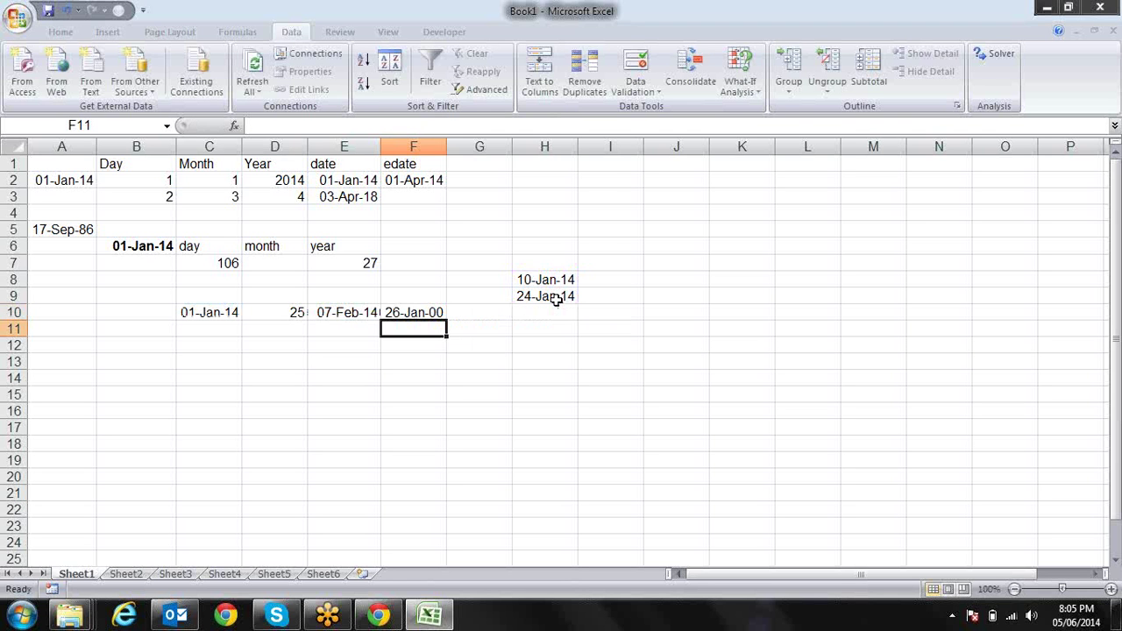
{"action": "key", "text": "Up"}
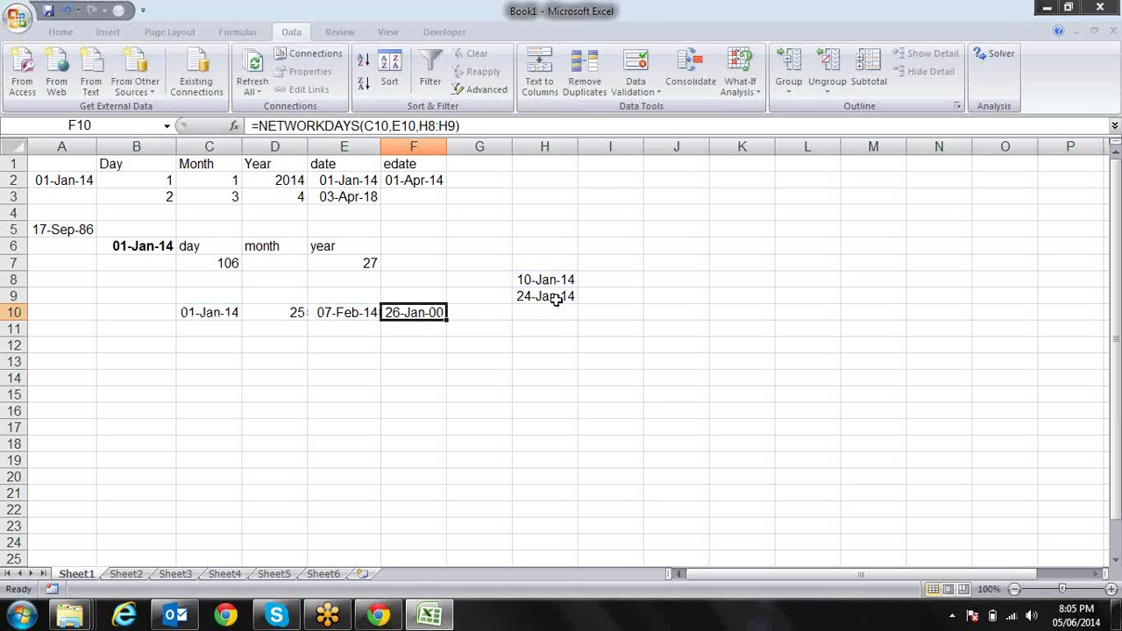
{"action": "key", "text": "Delete"}
{"action": "key", "text": "Return"}
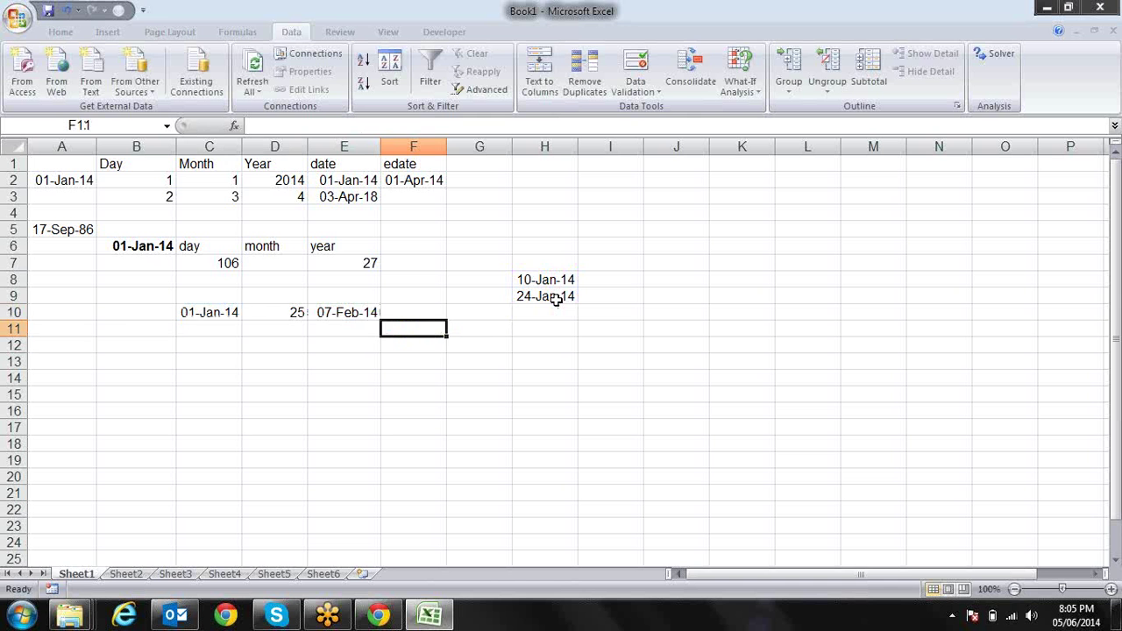
- Paste E10's WORKDAY result as a value into C11, formatted as a date
{"action": "key", "text": "Left"}
{"action": "key", "text": "Up"}
{"action": "key", "text": "ctrl+c"}
{"action": "key", "text": "Down"}
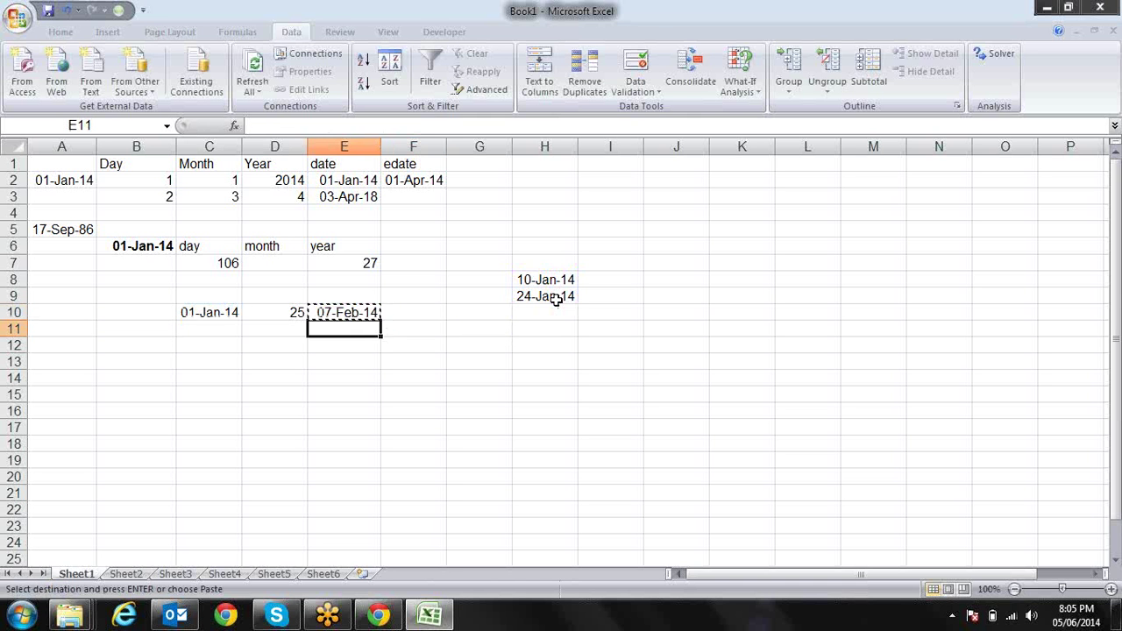
{"action": "key", "text": "Left"}
{"action": "key", "text": "Left"}
{"action": "key", "text": "ctrl+alt+v"}
{"action": "key", "text": "v"}
{"action": "key", "text": "Return"}
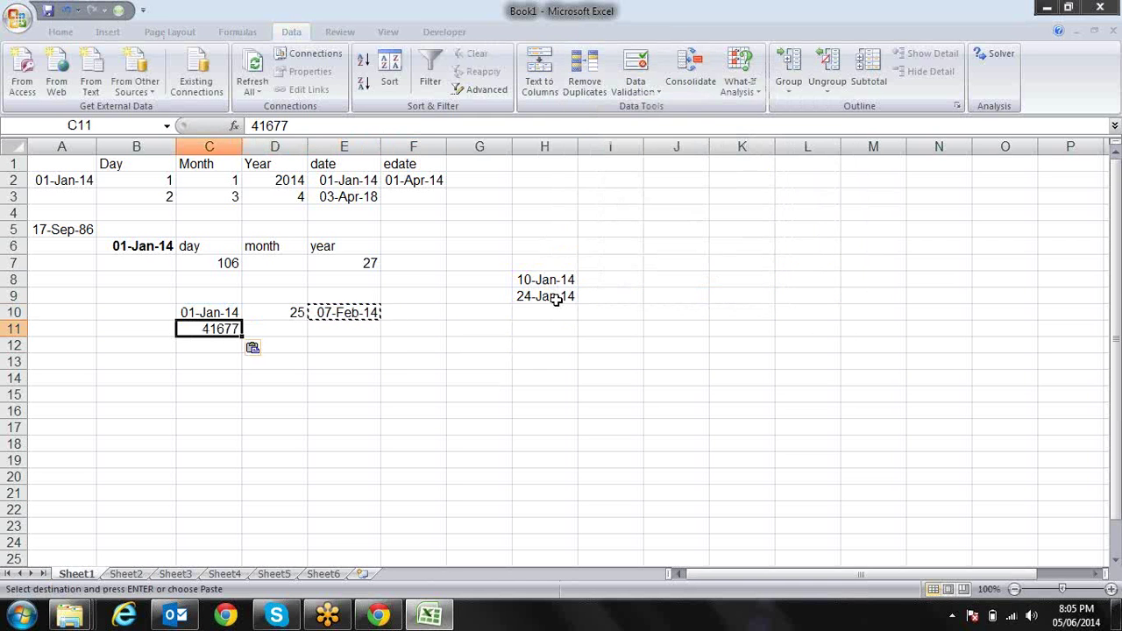
{"action": "key", "text": "Escape"}
{"action": "key", "text": "ctrl+shift+numbersign"}
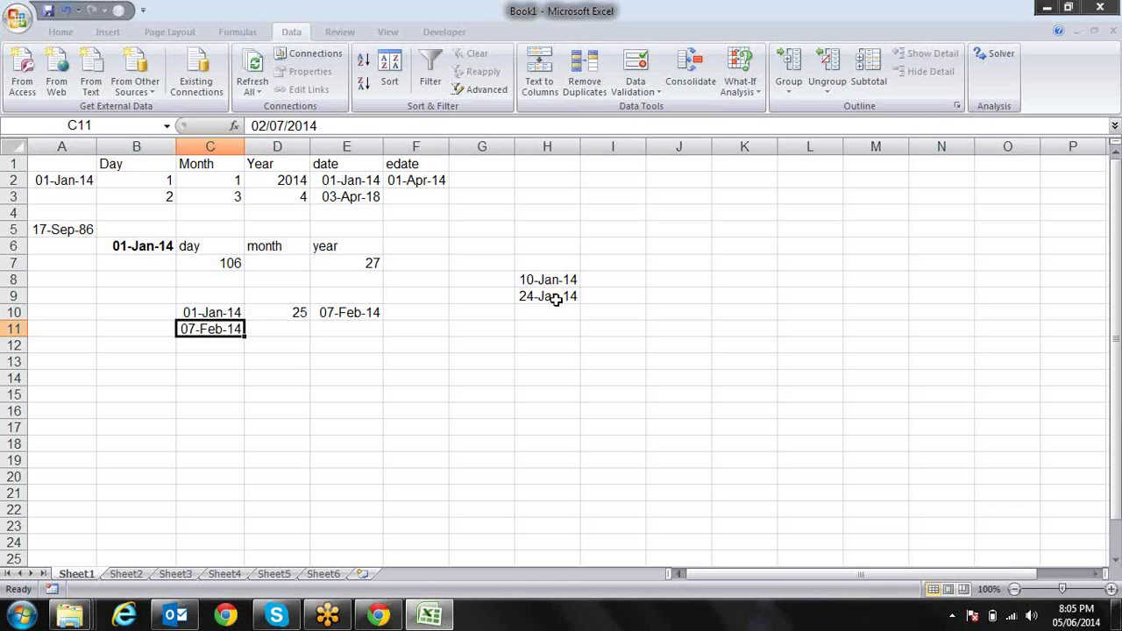
- Abandon a NETWORKDAYS formula in C12 and delete the pasted date from C11
{"action": "key", "text": "Down"}
{"action": "type", "text": "="}
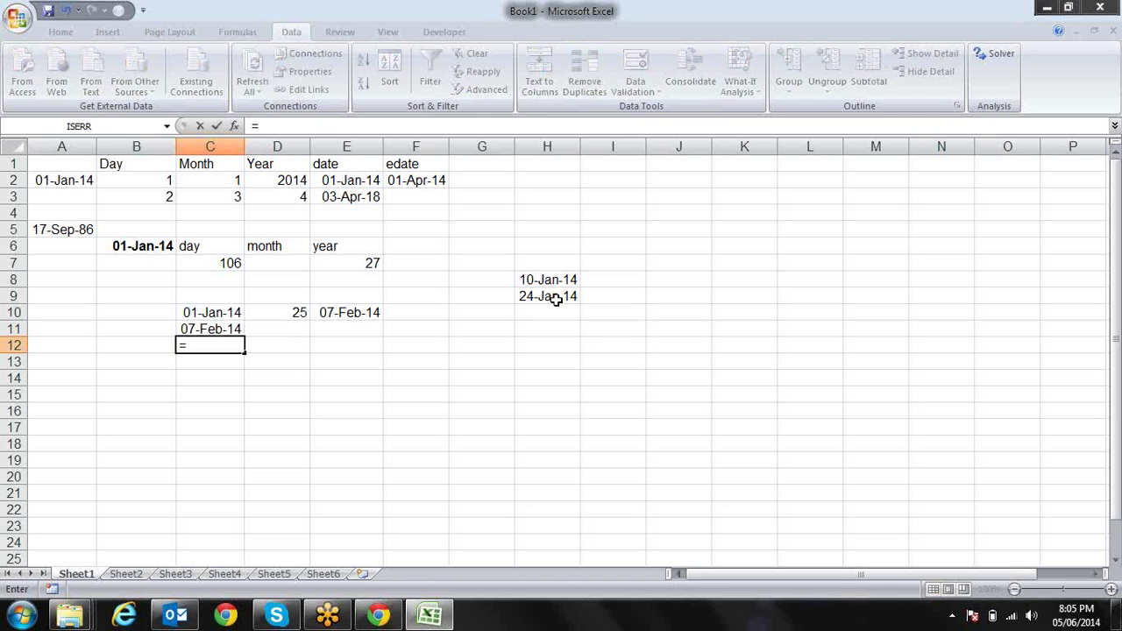
{"action": "type", "text": "ne"}
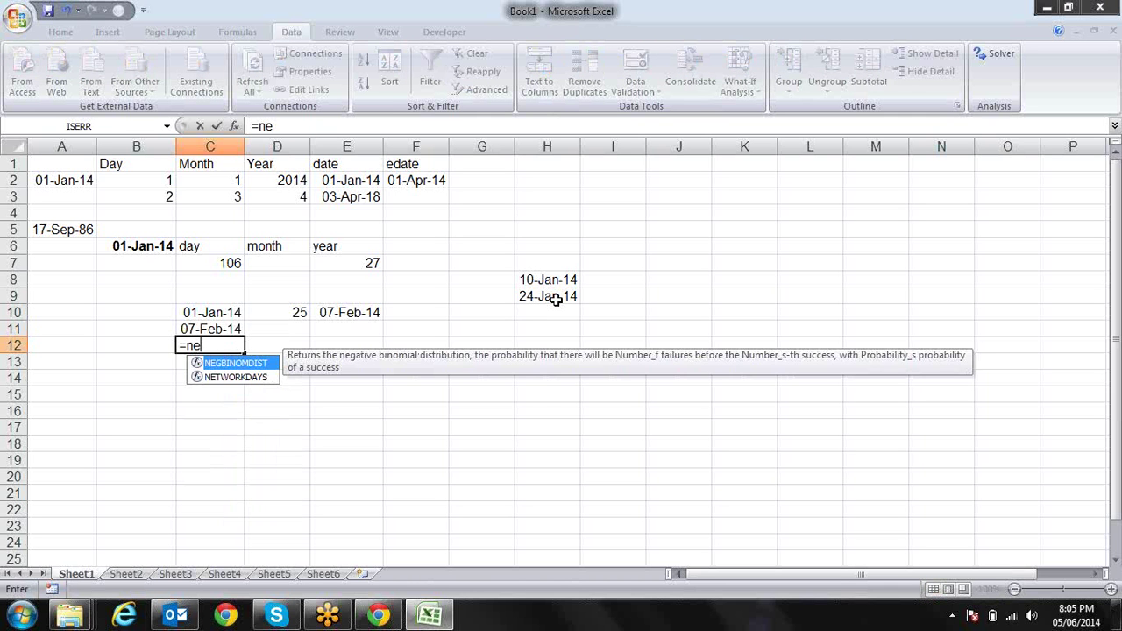
{"action": "key", "text": "Down"}
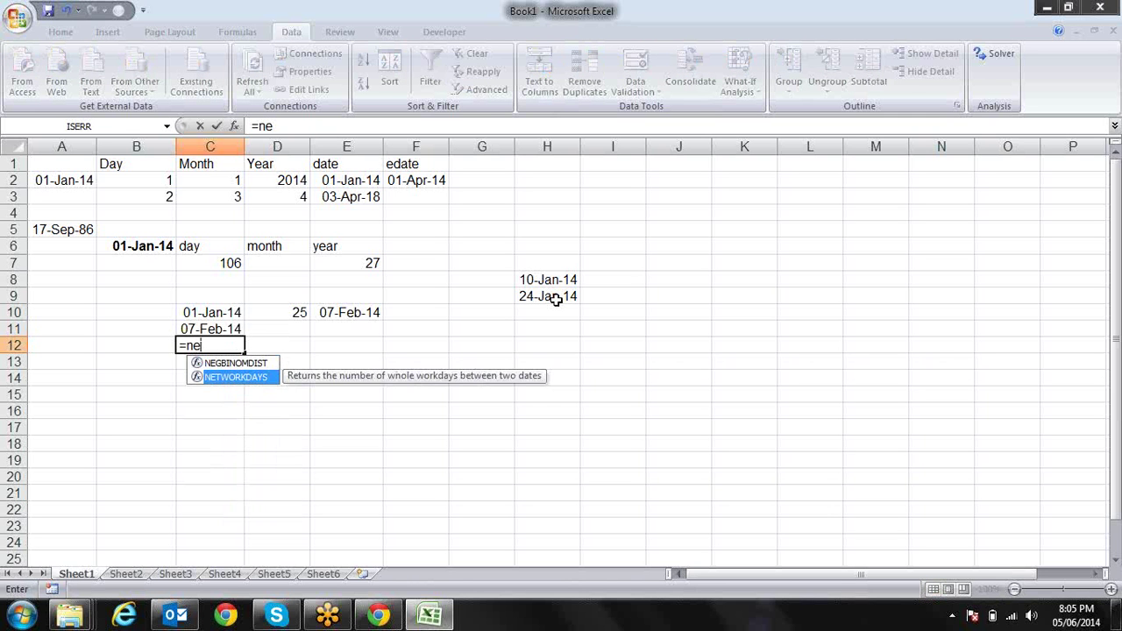
{"action": "key", "text": "Escape"}
{"action": "key", "text": "Escape"}
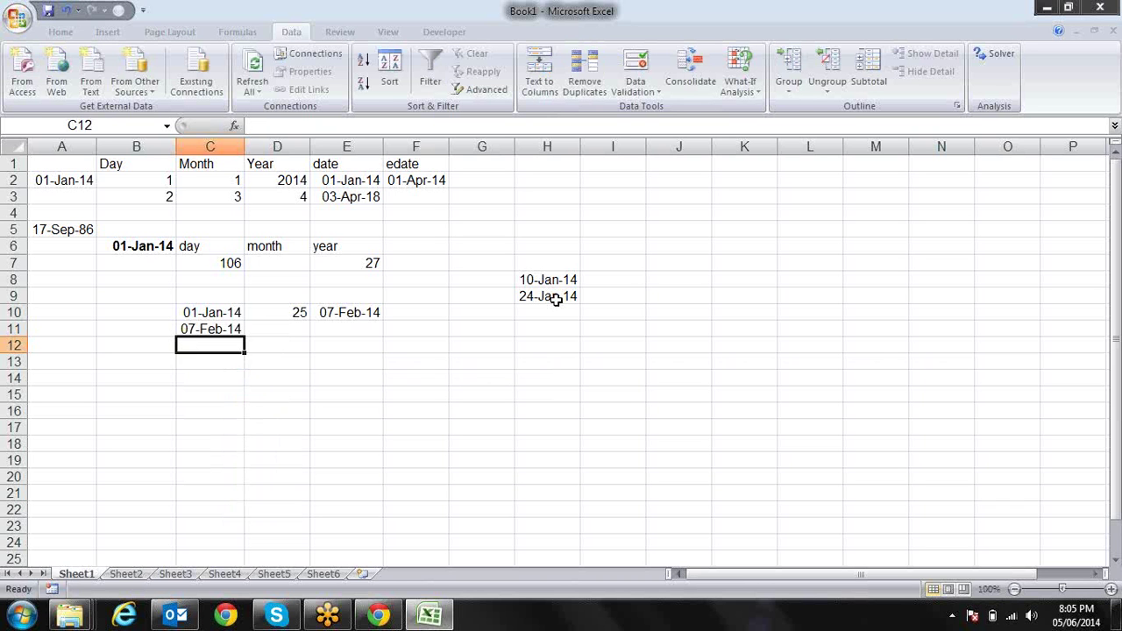
{"action": "key", "text": "Up"}
{"action": "key", "text": "Up"}
{"action": "key", "text": "Right"}
{"action": "key", "text": "Right"}
{"action": "key", "text": "Right"}
{"action": "key", "text": "Left"}
{"action": "key", "text": "Left"}
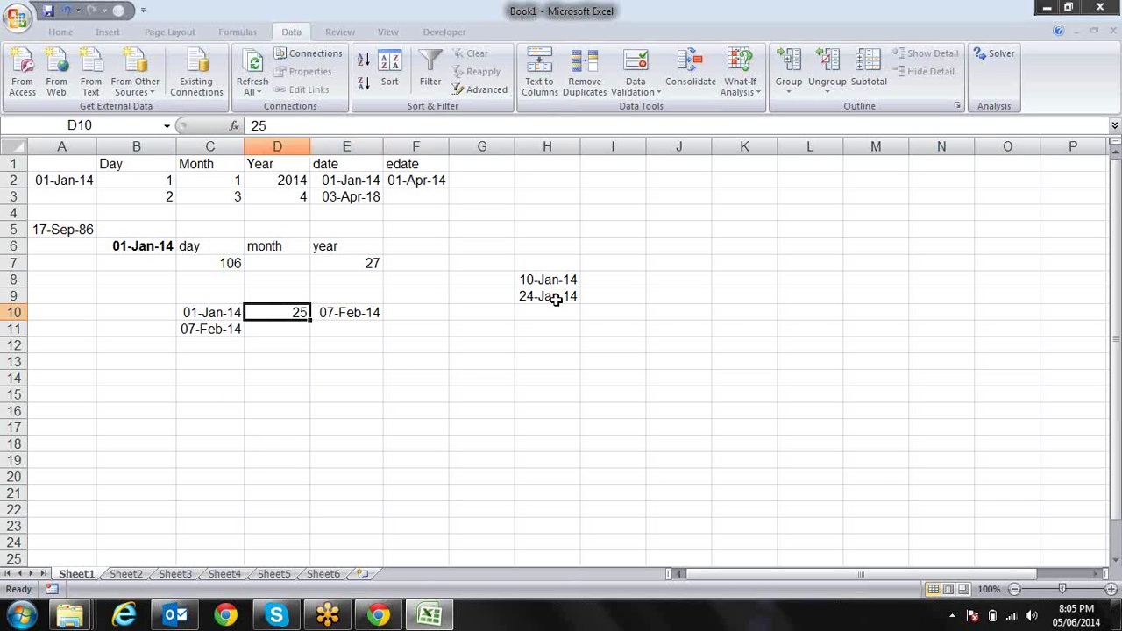
{"action": "key", "text": "Left"}
{"action": "key", "text": "Down"}
{"action": "key", "text": "Delete"}
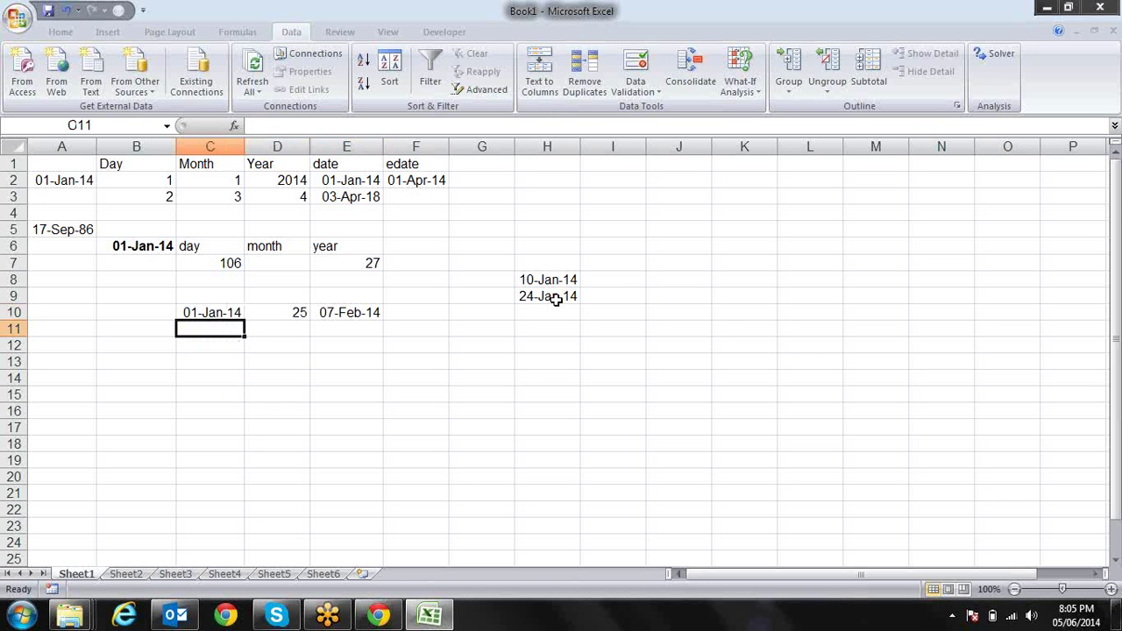
{"action": "key", "text": "Right"}
{"action": "key", "text": "Right"}
{"action": "key", "text": "Right"}
{"action": "key", "text": "Up"}
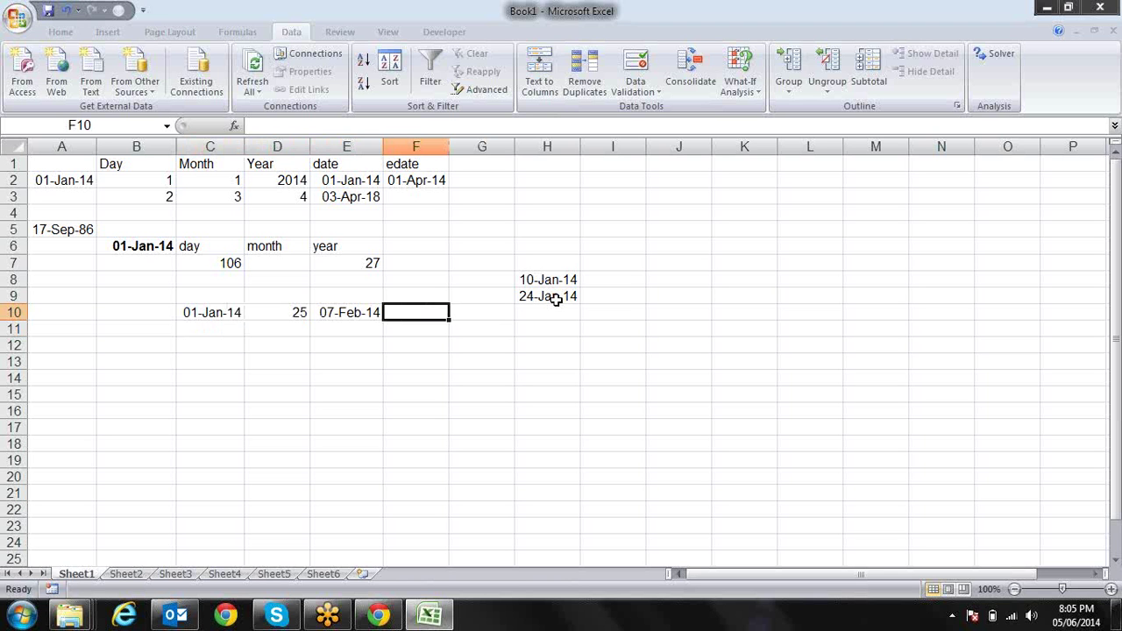
- Enter =NETWORKDAYS(C10,E10,H7:H9) in F10, returning 26 workdays
{"action": "type", "text": "="}
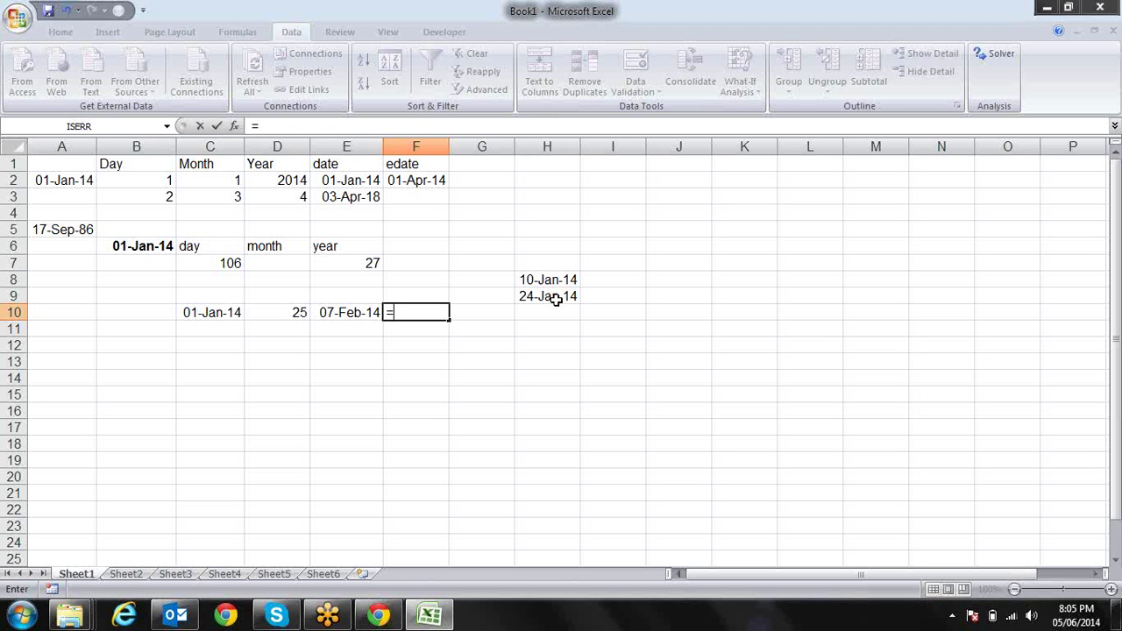
{"action": "type", "text": "net"}
{"action": "key", "text": "Tab"}
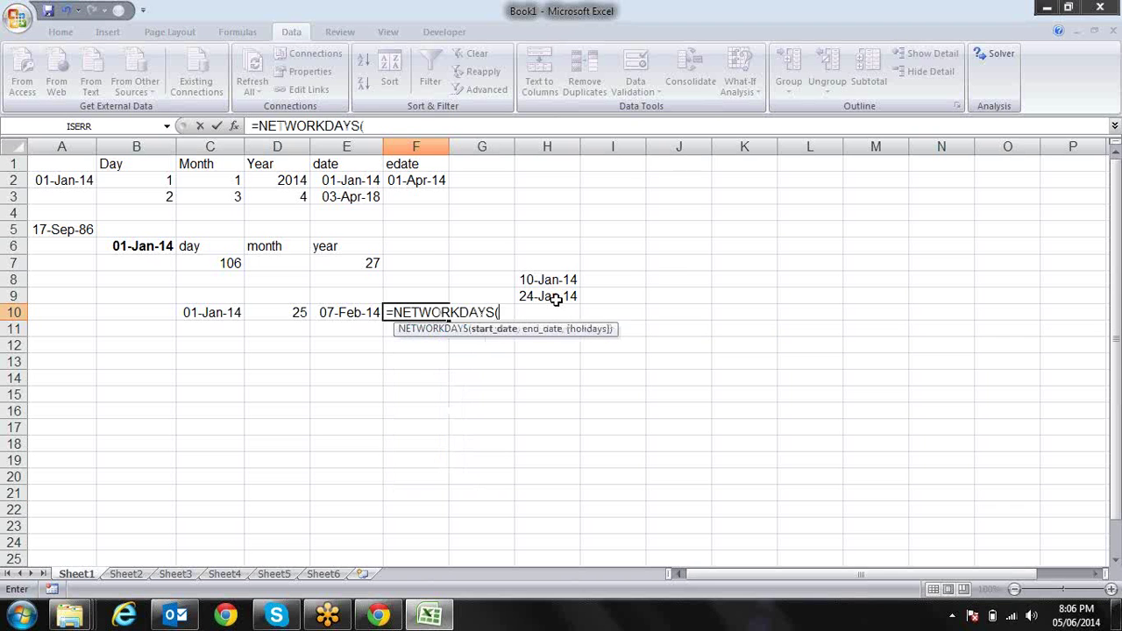
{"action": "key", "text": "Left"}
{"action": "key", "text": "Left"}
{"action": "key", "text": "Left"}
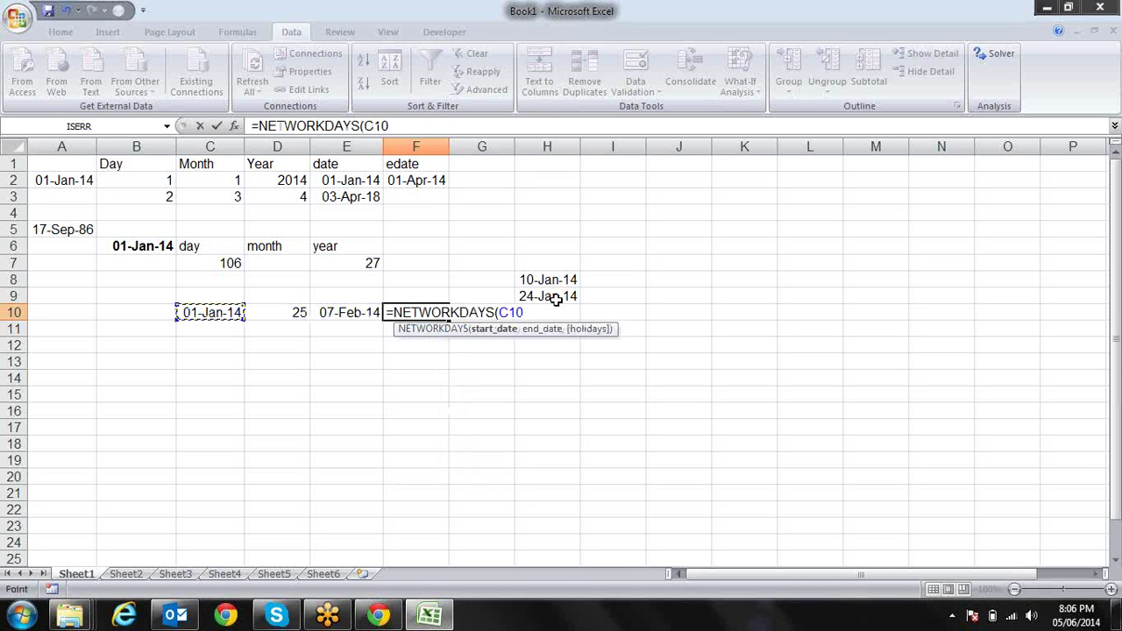
{"action": "type", "text": ","}
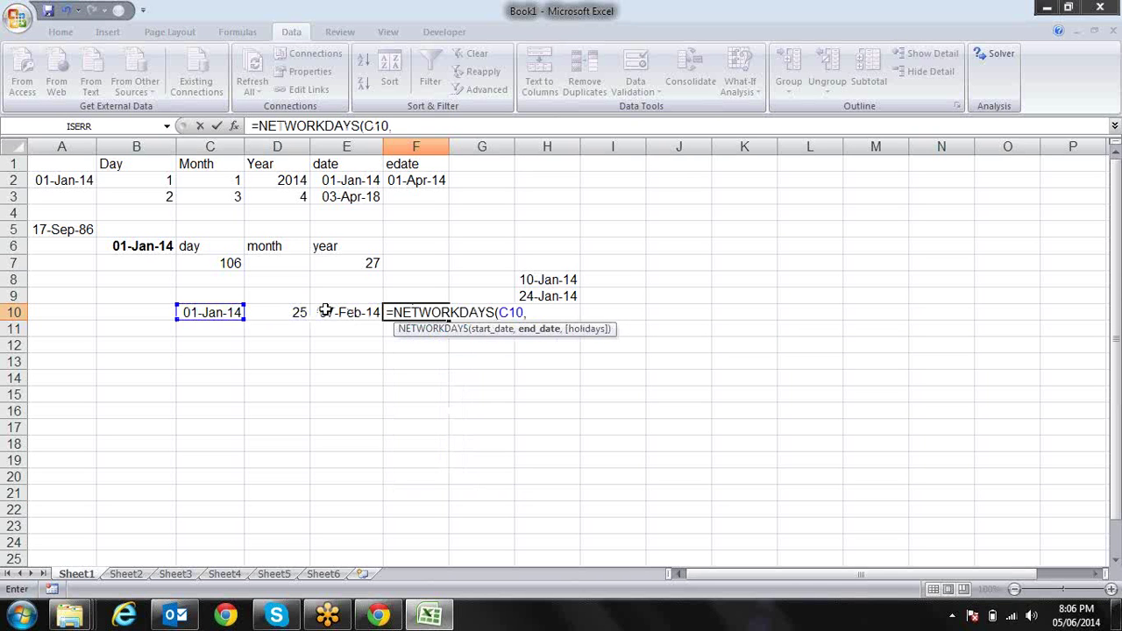
{"action": "left_click", "coordinate": [326, 313]}
{"action": "type", "text": ","}
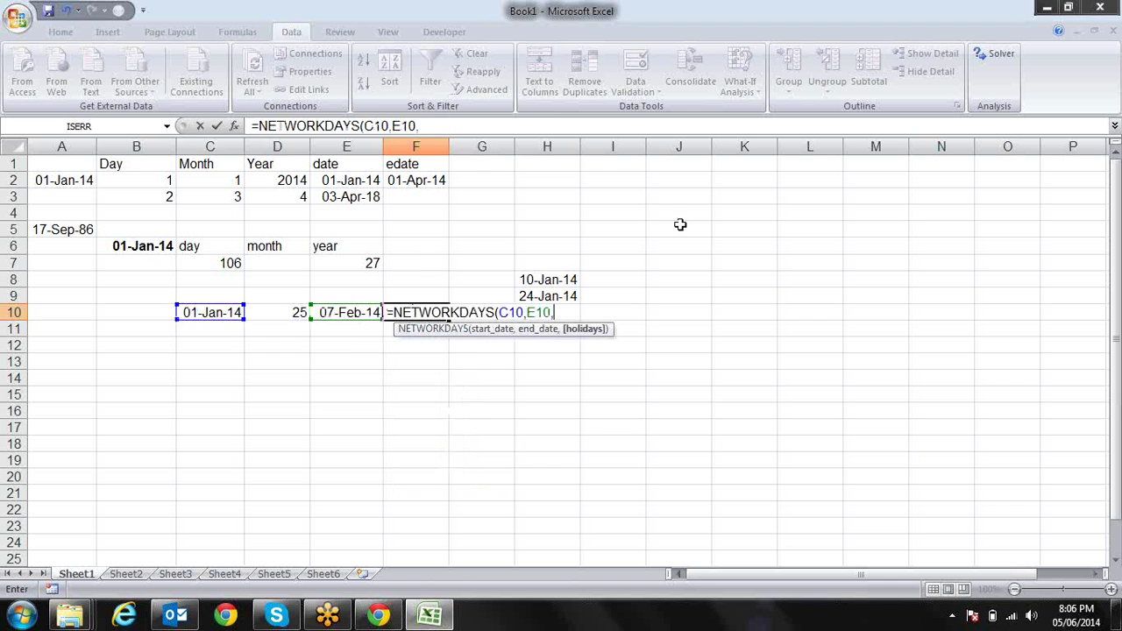
{"action": "left_click_drag", "start_coordinate": [563, 260], "coordinate": [570, 296]}
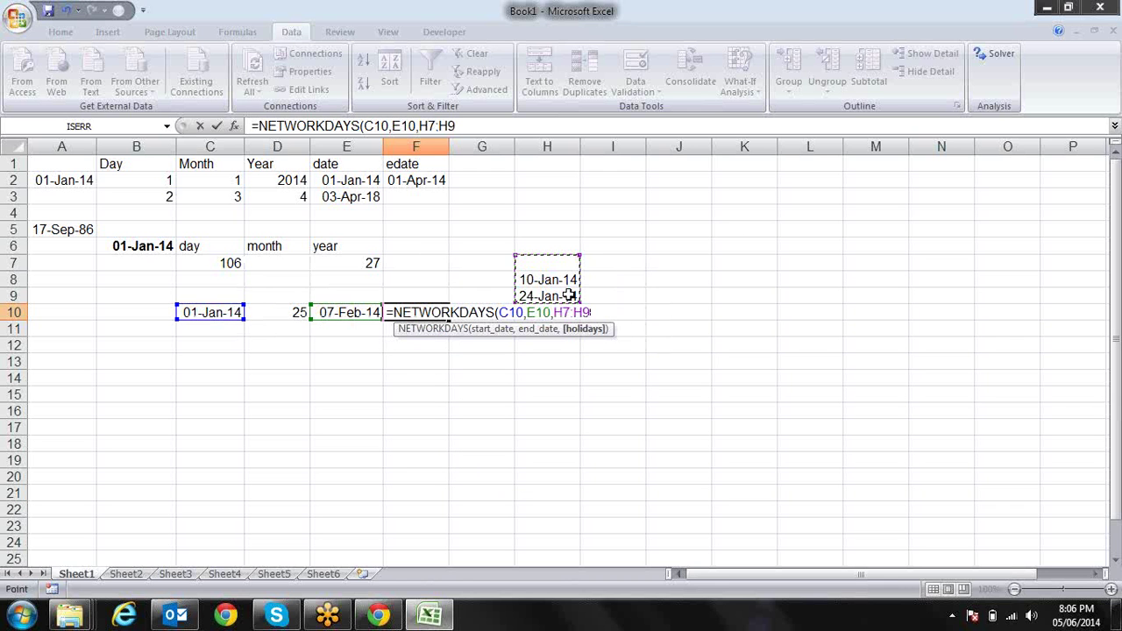
{"action": "type", "text": ")"}
{"action": "key", "text": "Return"}
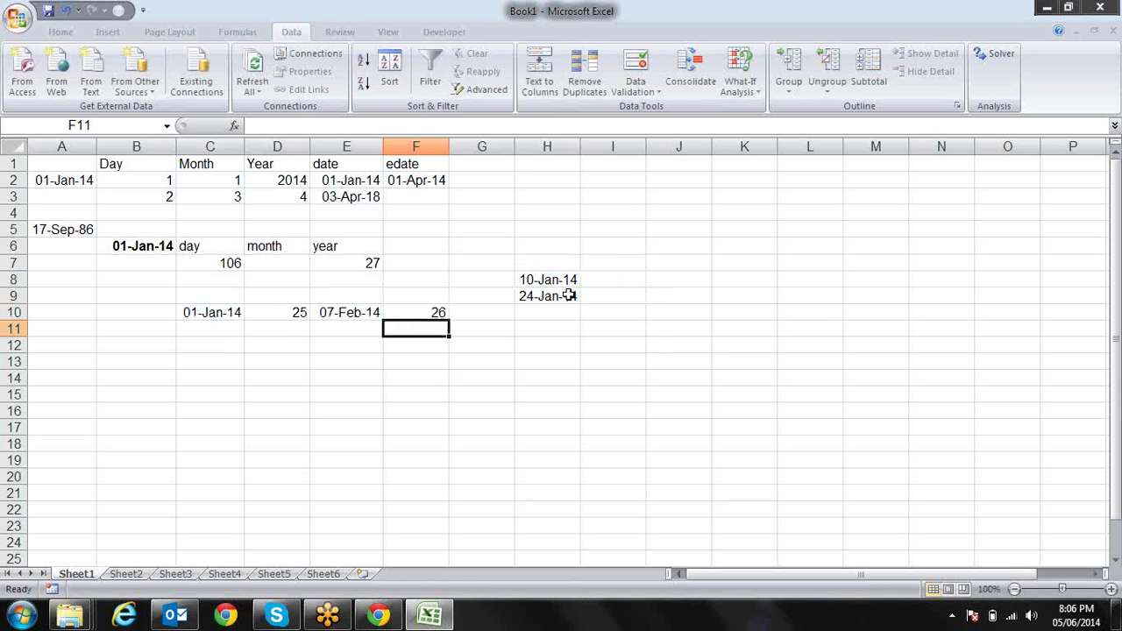
- Clear F10 and glance at the NETWORKDAYS reference page
{"action": "key", "text": "Up"}
{"action": "key", "text": "Delete"}
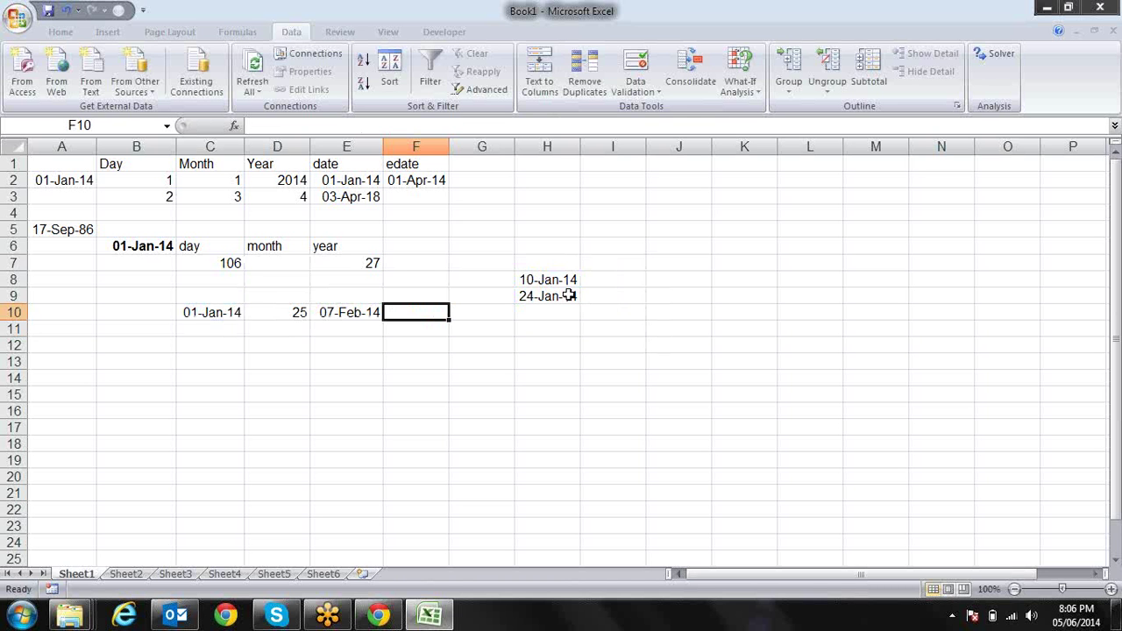
{"action": "key", "text": "Down"}
{"action": "key", "text": "Down"}
{"action": "key", "text": "alt+Tab"}
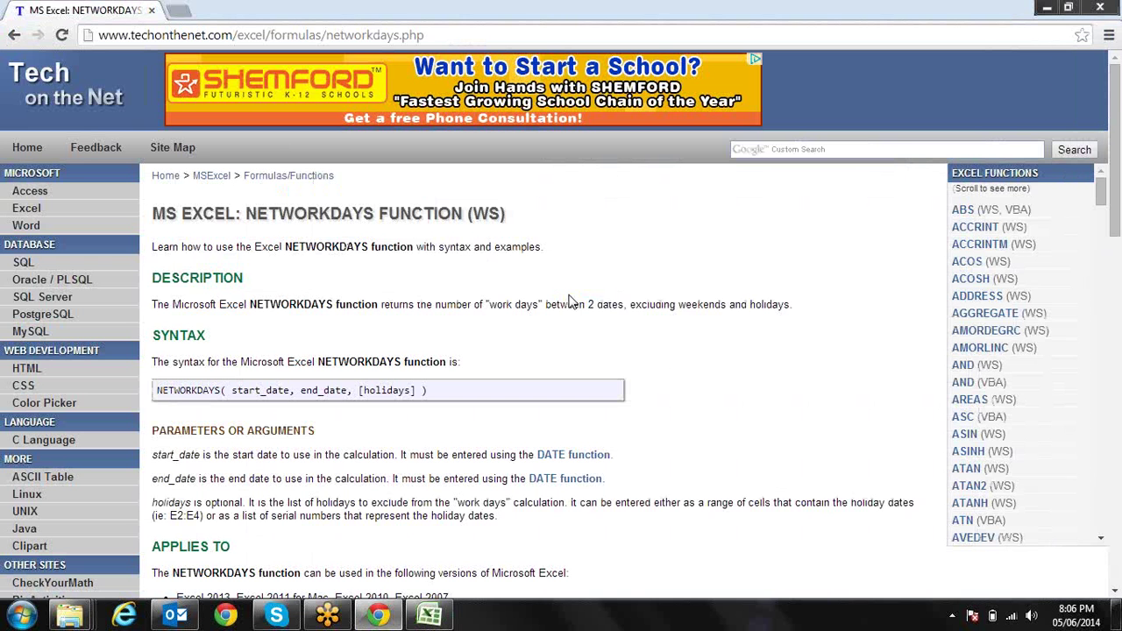
{"action": "key", "text": "alt+Tab"}
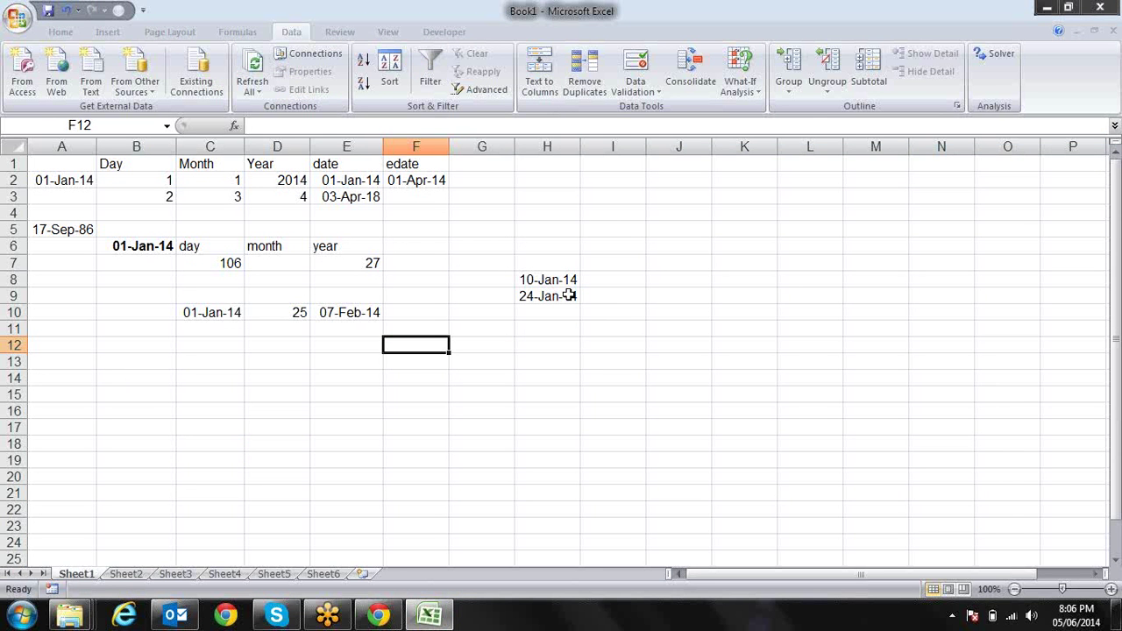
{"action": "key", "text": "alt+Tab"}
{"action": "key", "text": "alt+Tab"}
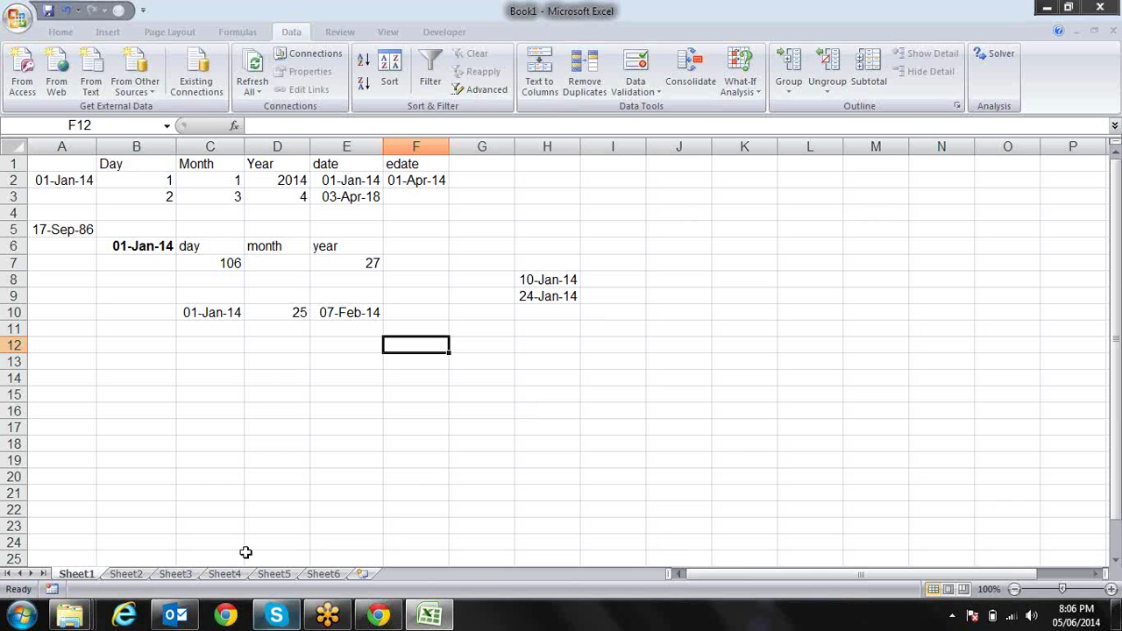
- Close the Excel 2007 workbook Book1 without saving changes
{"action": "mouse_move", "coordinate": [70, 614]}
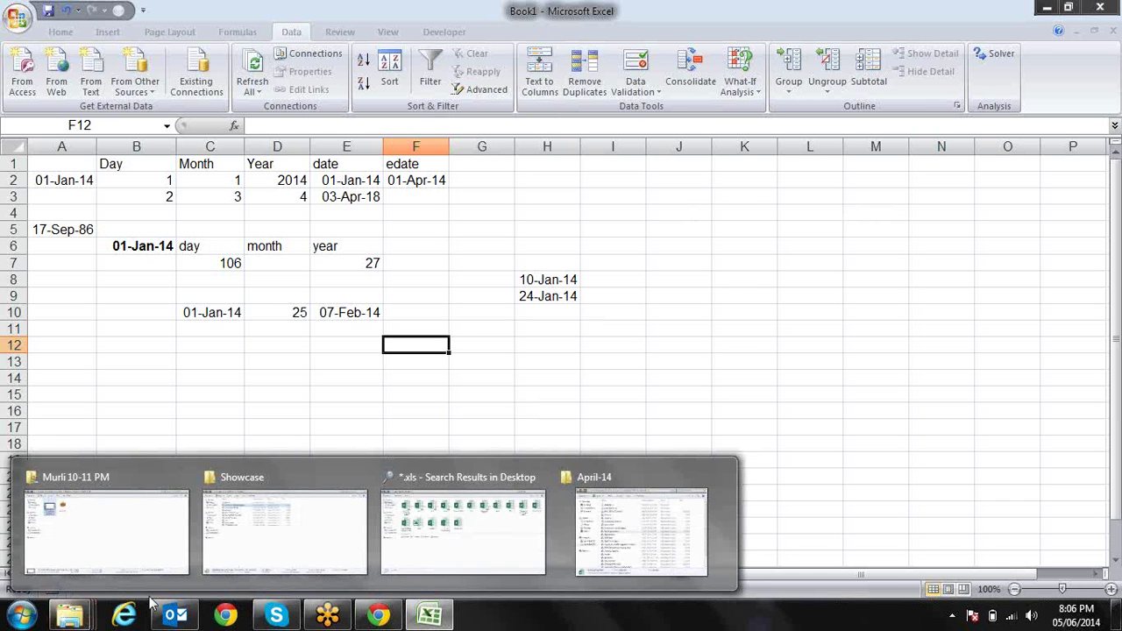
{"action": "left_click", "coordinate": [342, 393]}
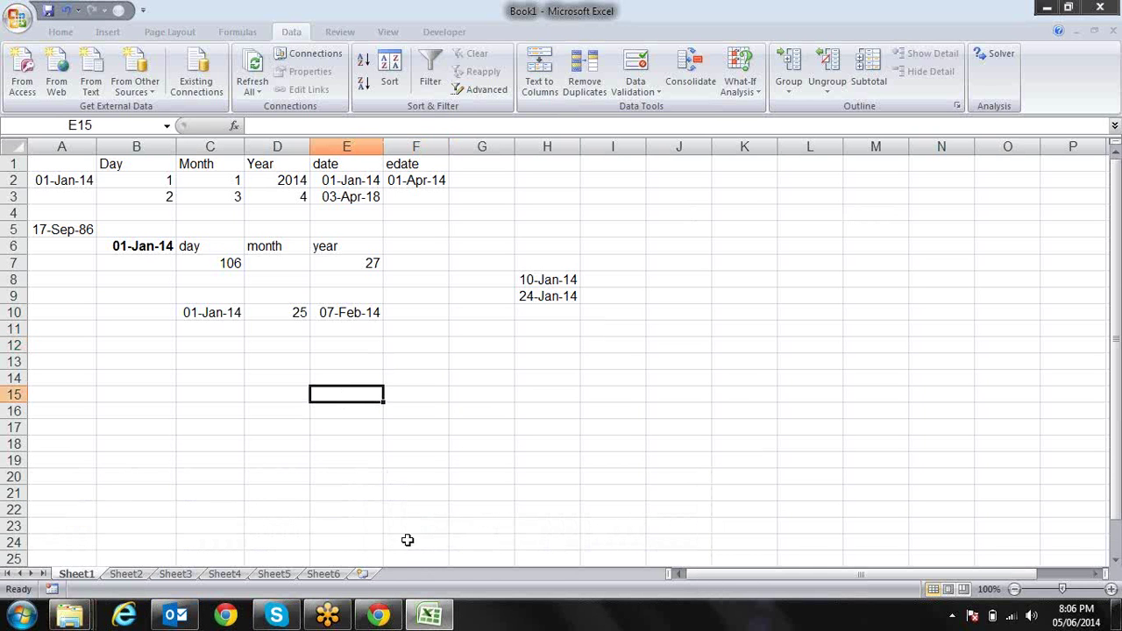
{"action": "left_click", "coordinate": [1103, 7]}
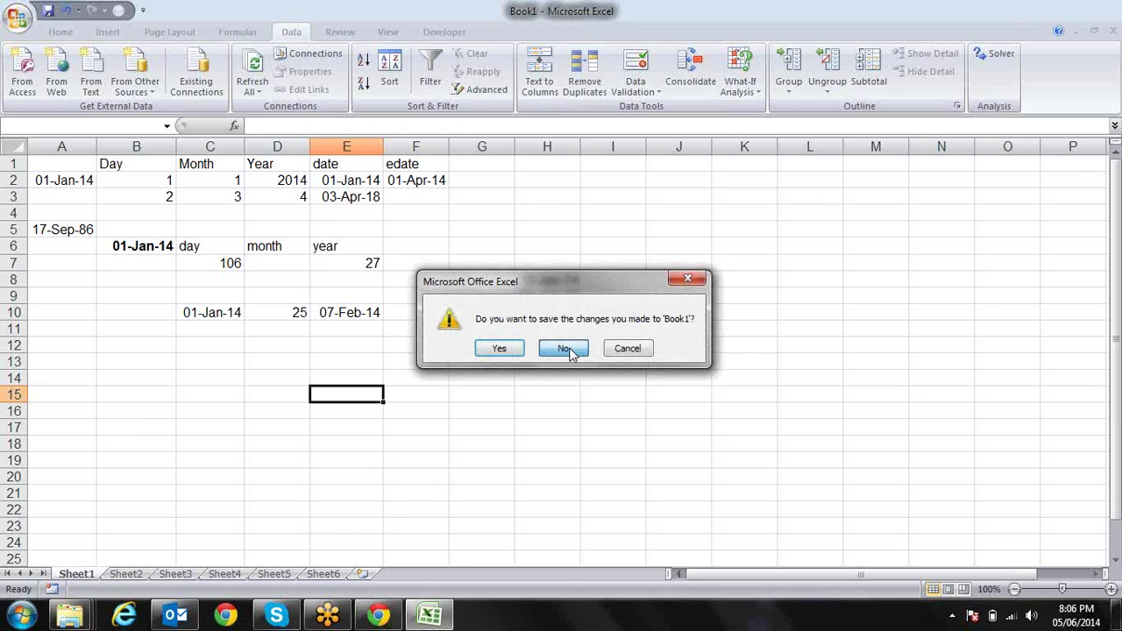
{"action": "left_click", "coordinate": [566, 349]}
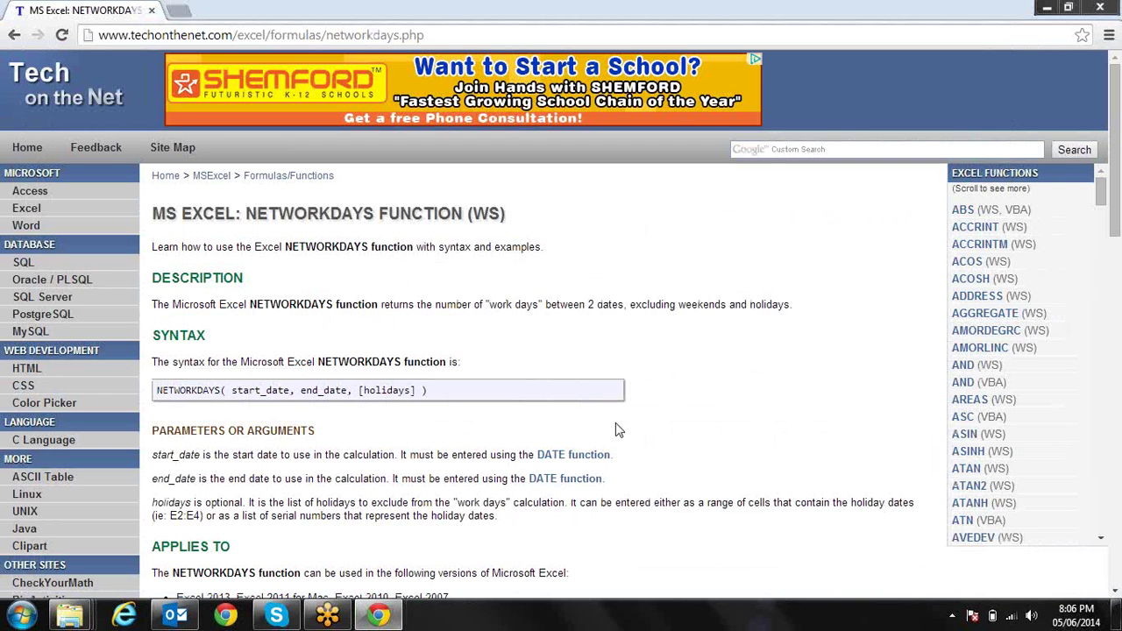
- Launch Excel 2013 from the Start menu
{"action": "left_click", "coordinate": [19, 616]}
{"action": "mouse_move", "coordinate": [132, 292]}
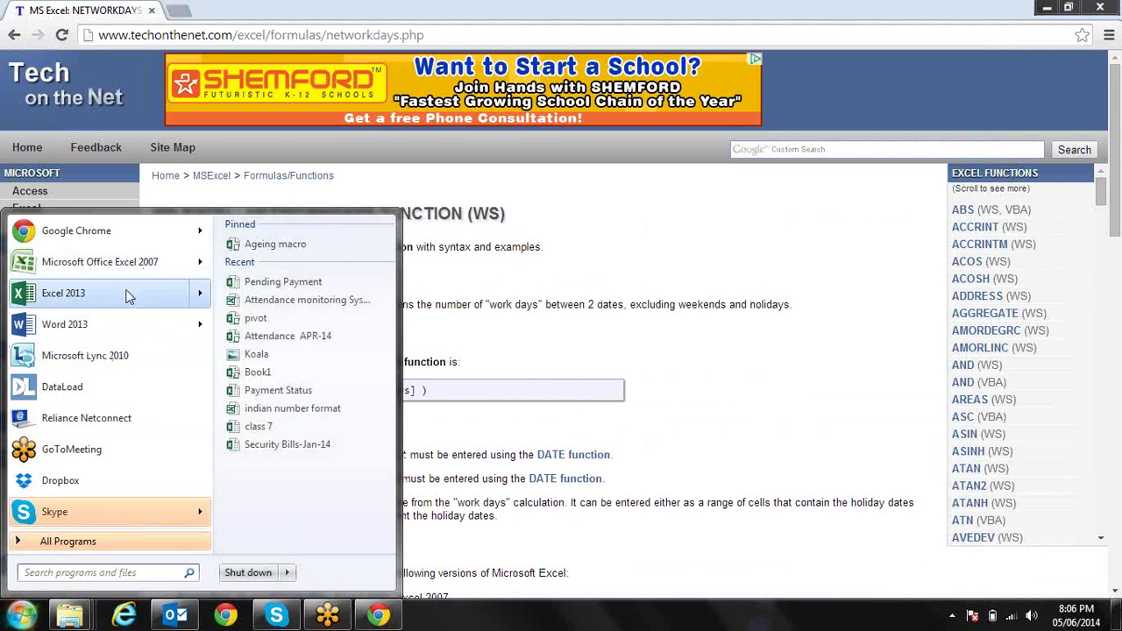
{"action": "left_click", "coordinate": [348, 319]}
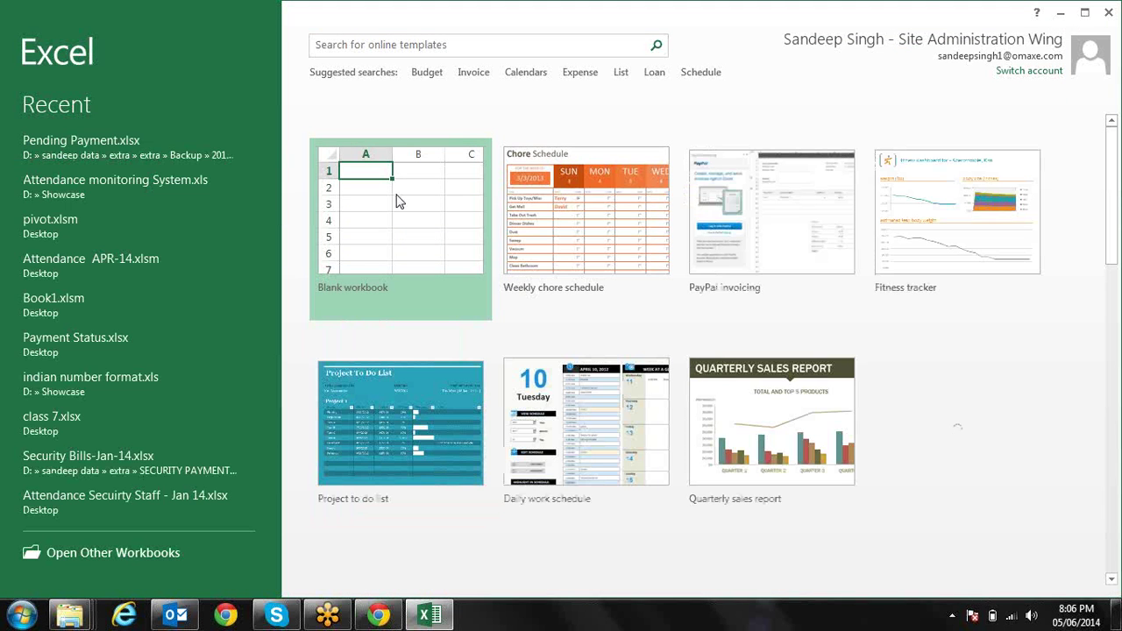
- Start a blank workbook and enter 1-jan in E3 and 25-jan in F3
{"action": "left_click", "coordinate": [395, 201]}
{"action": "left_click", "coordinate": [395, 202]}
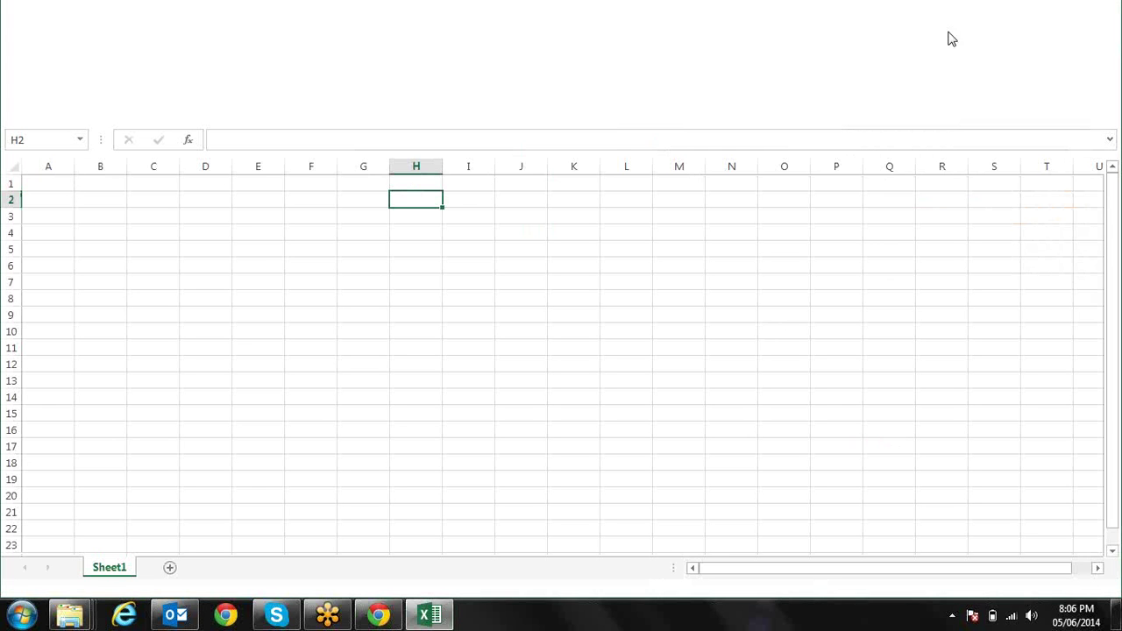
{"action": "left_click", "coordinate": [237, 215]}
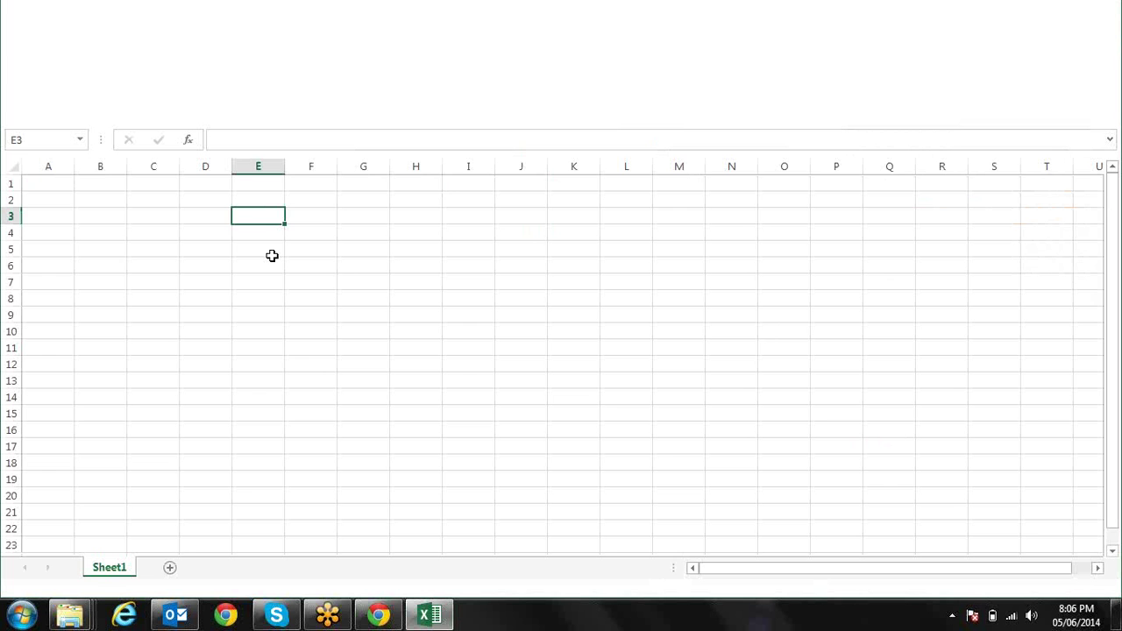
{"action": "type", "text": "1-"}
{"action": "type", "text": "jan"}
{"action": "key", "text": "Tab"}
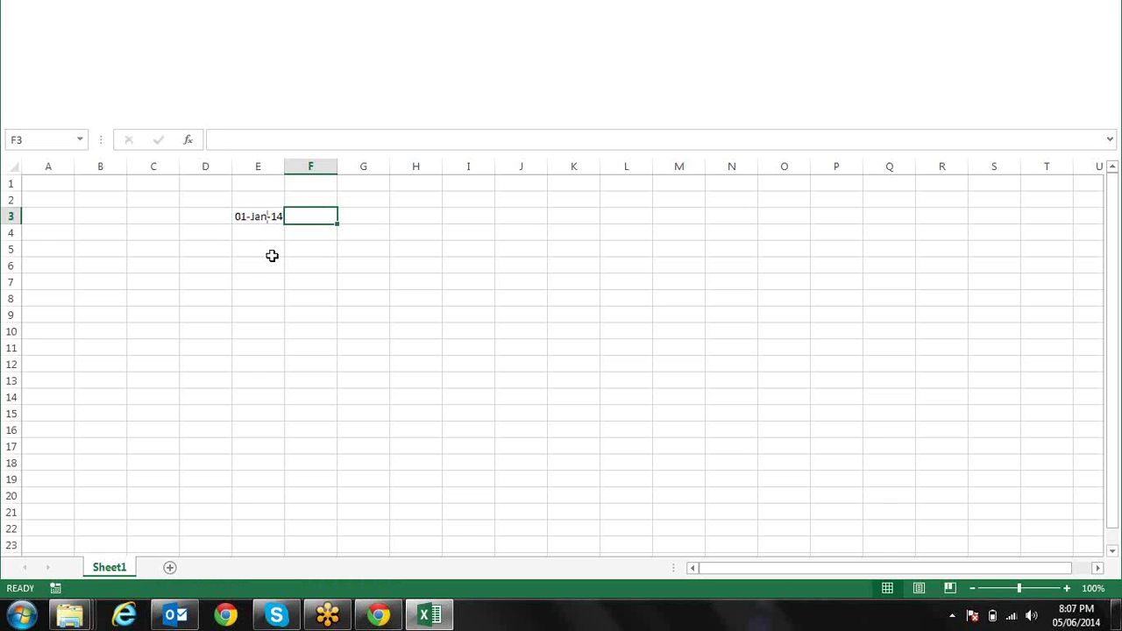
{"action": "type", "text": "25-j"}
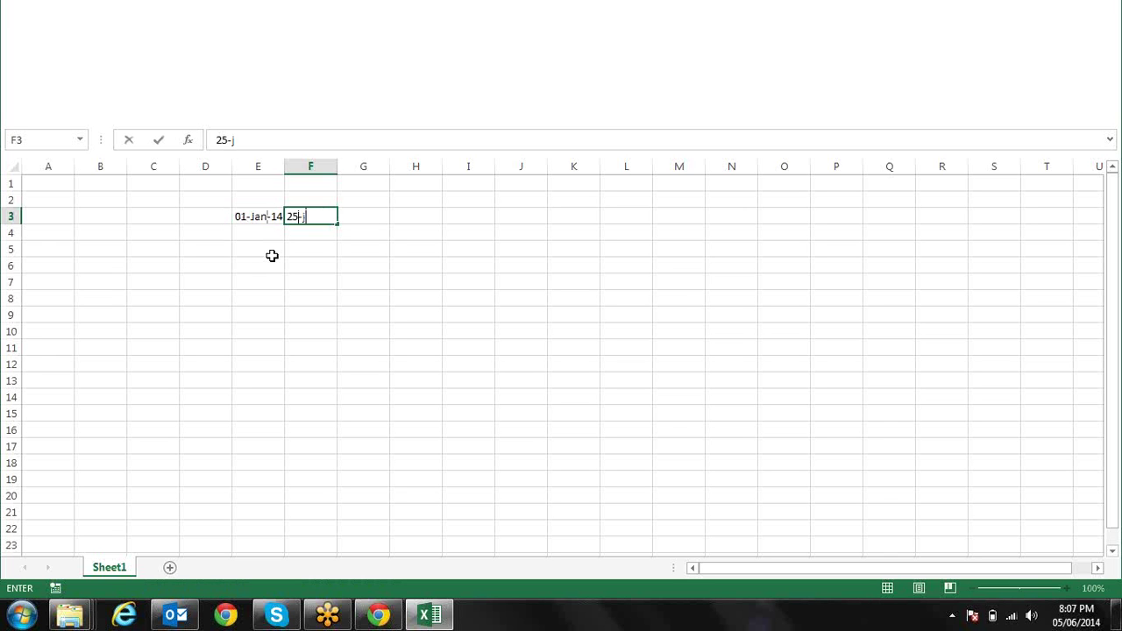
{"action": "type", "text": "an"}
{"action": "key", "text": "ctrl+Return"}
- Move to G3 and begin a formula by typing =net
{"action": "key", "text": "Left"}
{"action": "key", "text": "Right"}
{"action": "key", "text": "Right"}
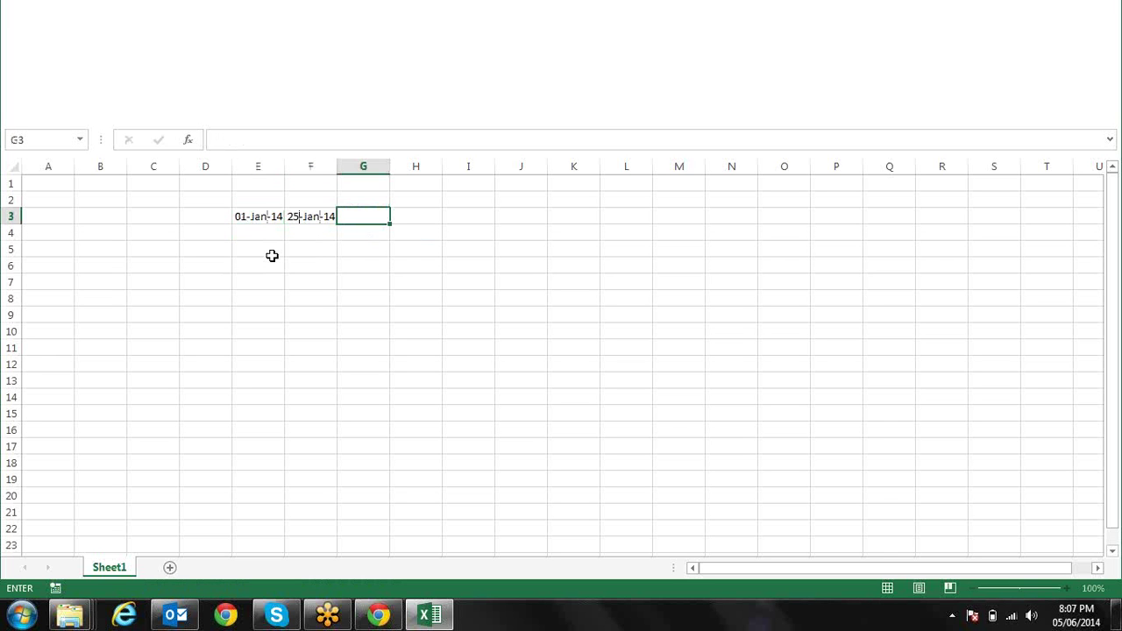
{"action": "type", "text": "=ne"}
{"action": "type", "text": "t"}
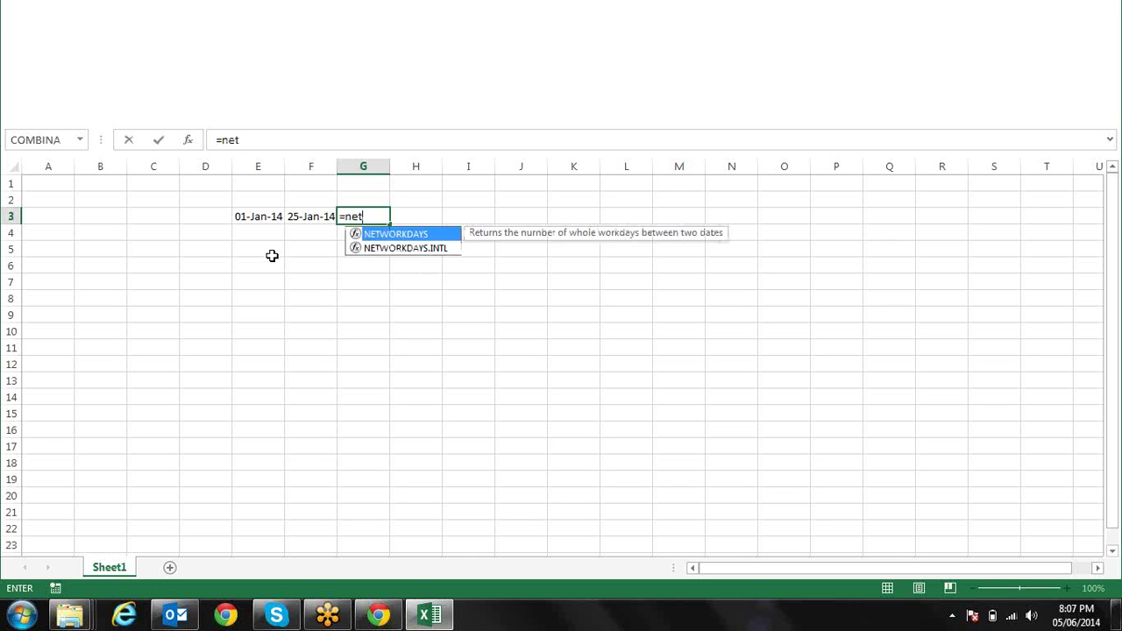
- Enter =NETWORKDAYS.INTL(E3,F3,11) in G3 with a Sunday-only weekend, returning 22
{"action": "key", "text": "Down"}
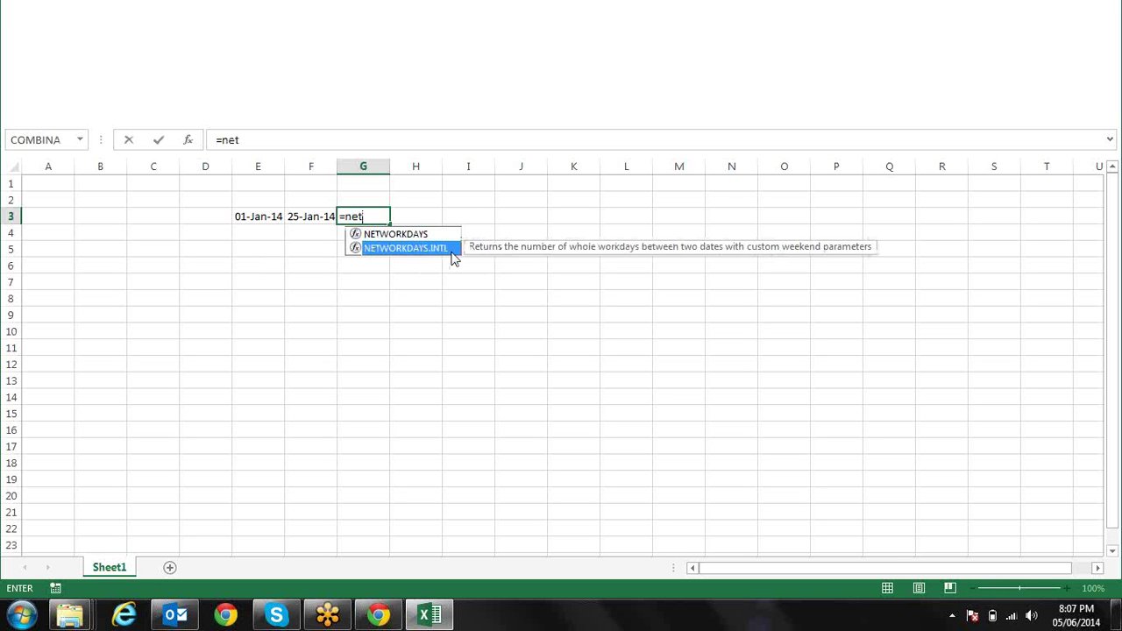
{"action": "double_click", "coordinate": [452, 250]}
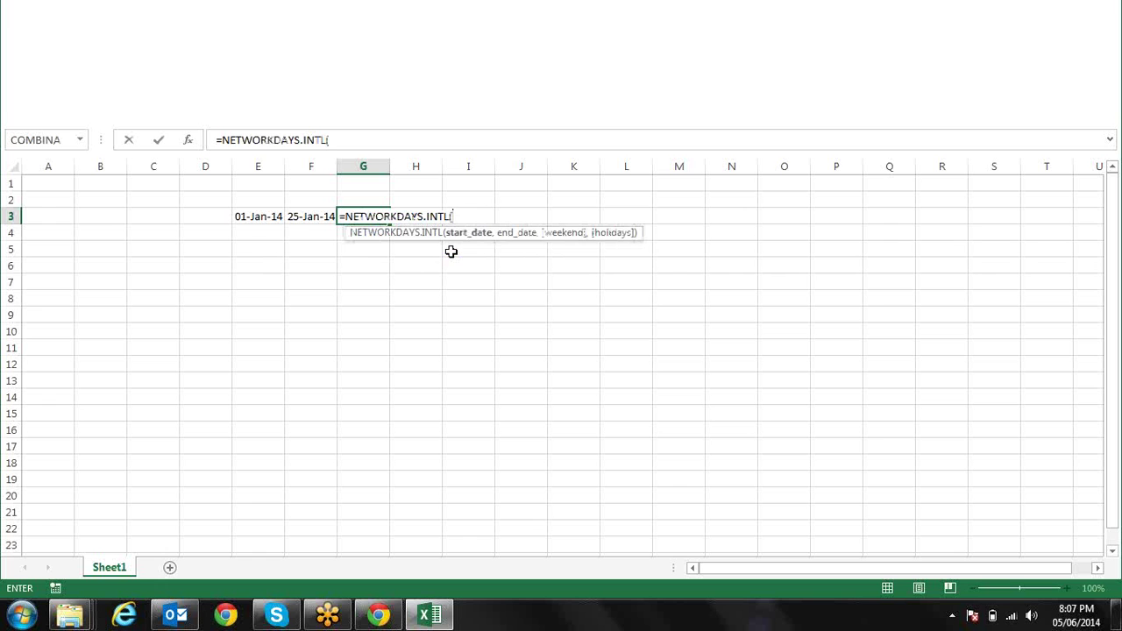
{"action": "left_click", "coordinate": [261, 216]}
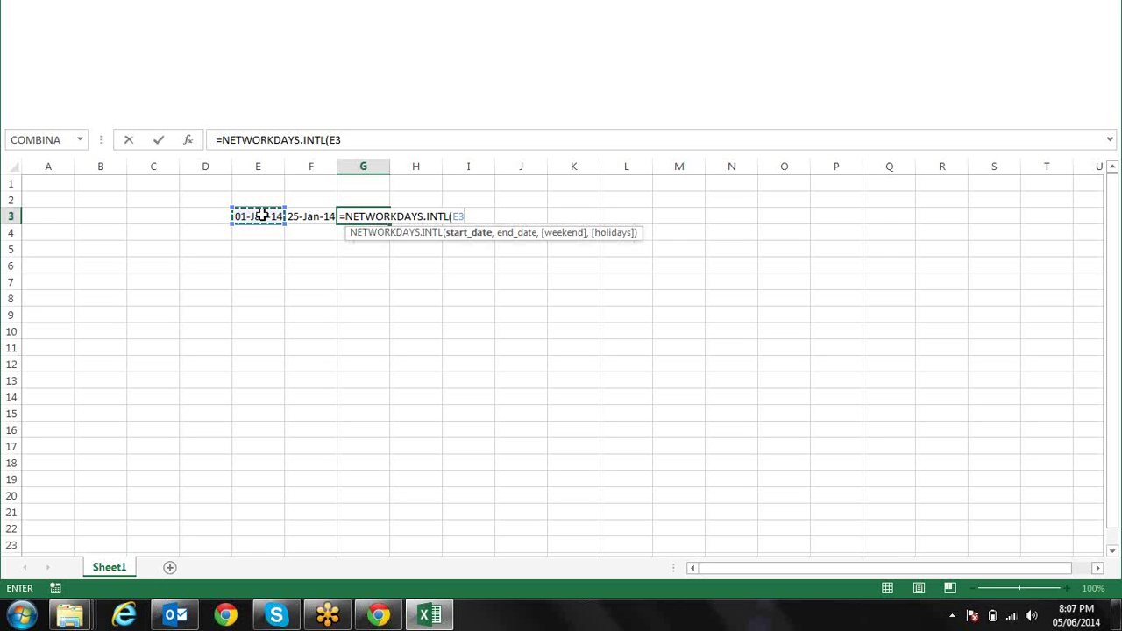
{"action": "type", "text": ","}
{"action": "left_click", "coordinate": [321, 215]}
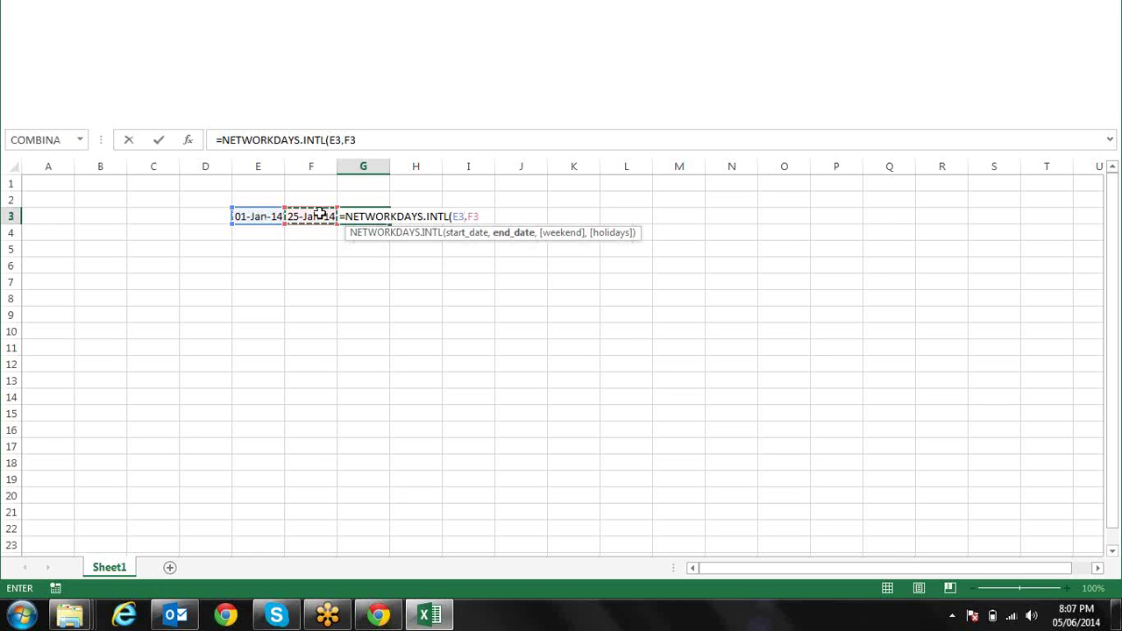
{"action": "type", "text": ","}
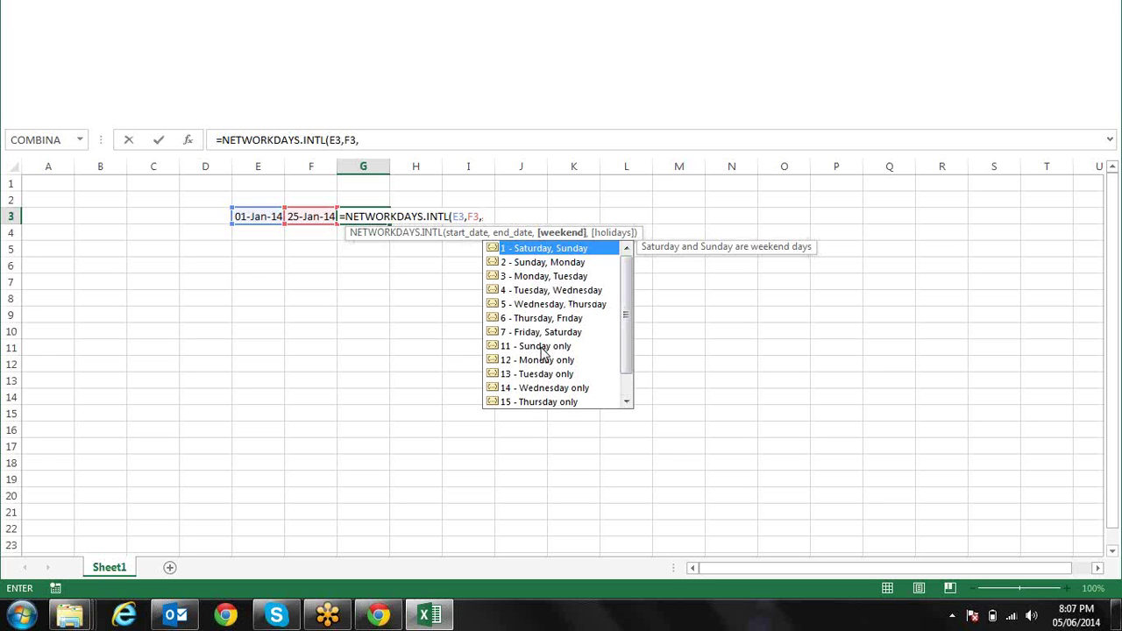
{"action": "double_click", "coordinate": [540, 347]}
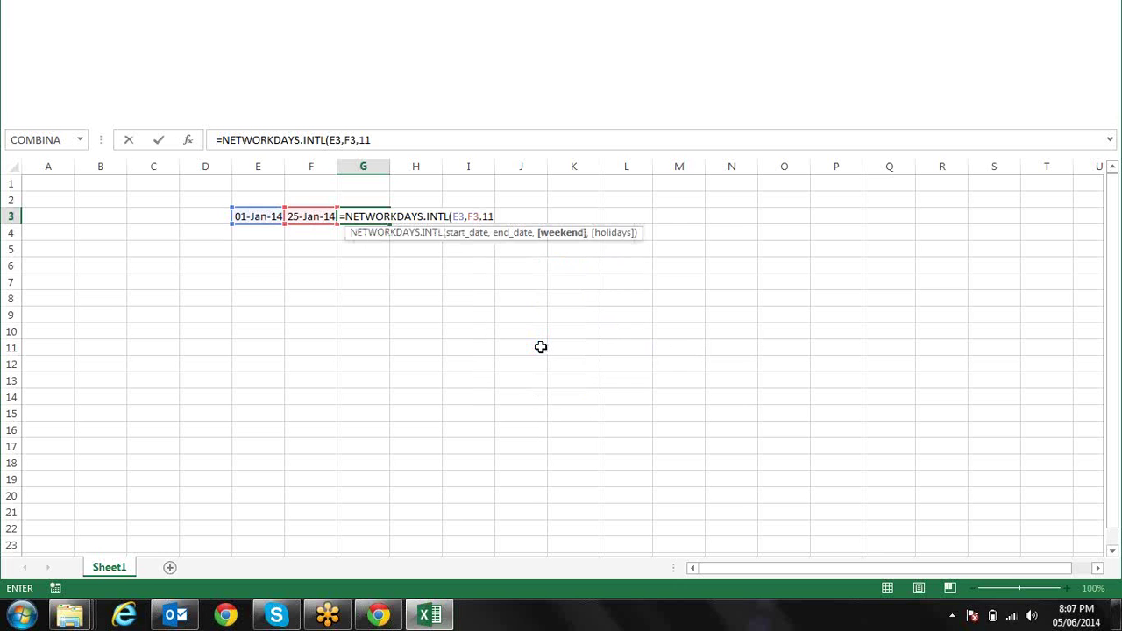
{"action": "type", "text": ","}
{"action": "key", "text": "BackSpace"}
{"action": "type", "text": ")"}
{"action": "key", "text": "Return"}
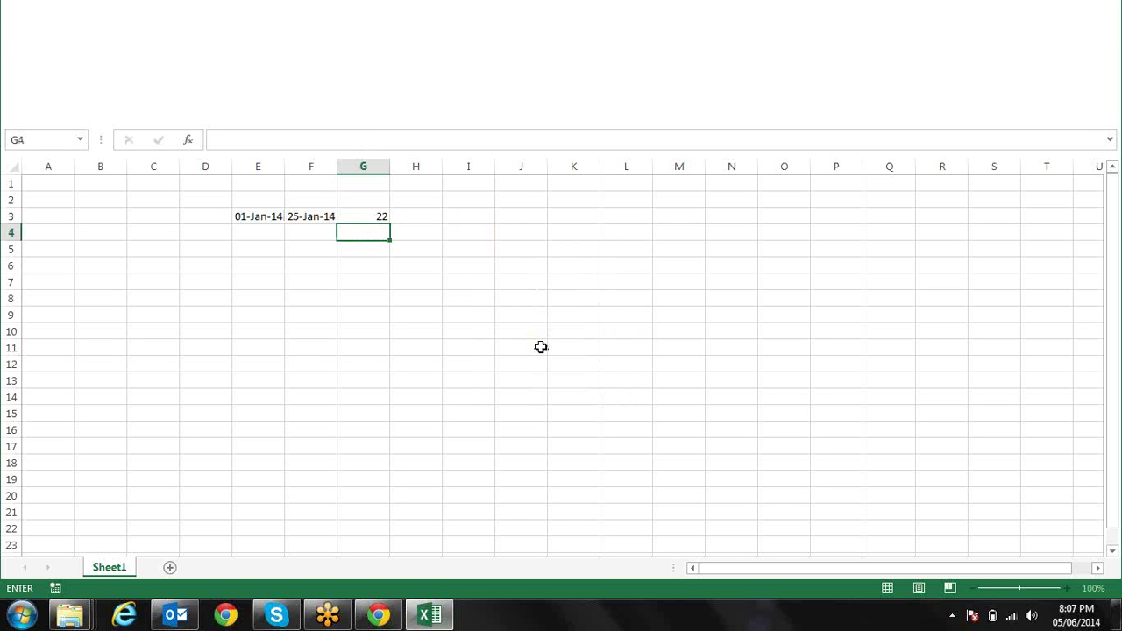
- Review G3's formula, then insert the WORKDAY.INTL function in G4
{"action": "mouse_move", "coordinate": [451, 78]}
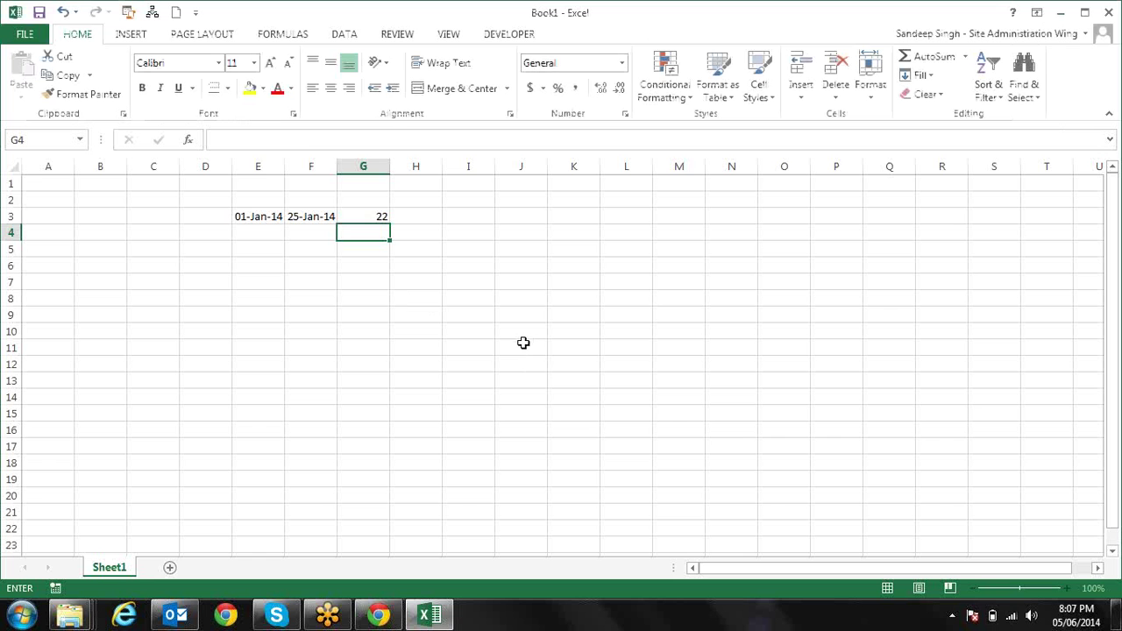
{"action": "key", "text": "Up"}
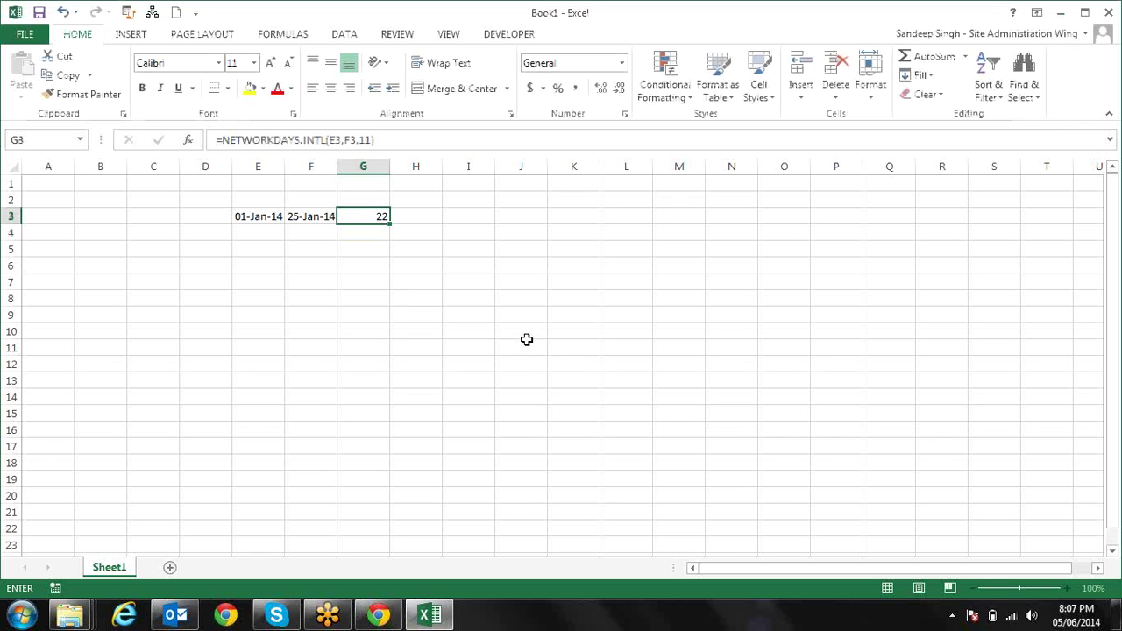
{"action": "key", "text": "Down"}
{"action": "type", "text": "="}
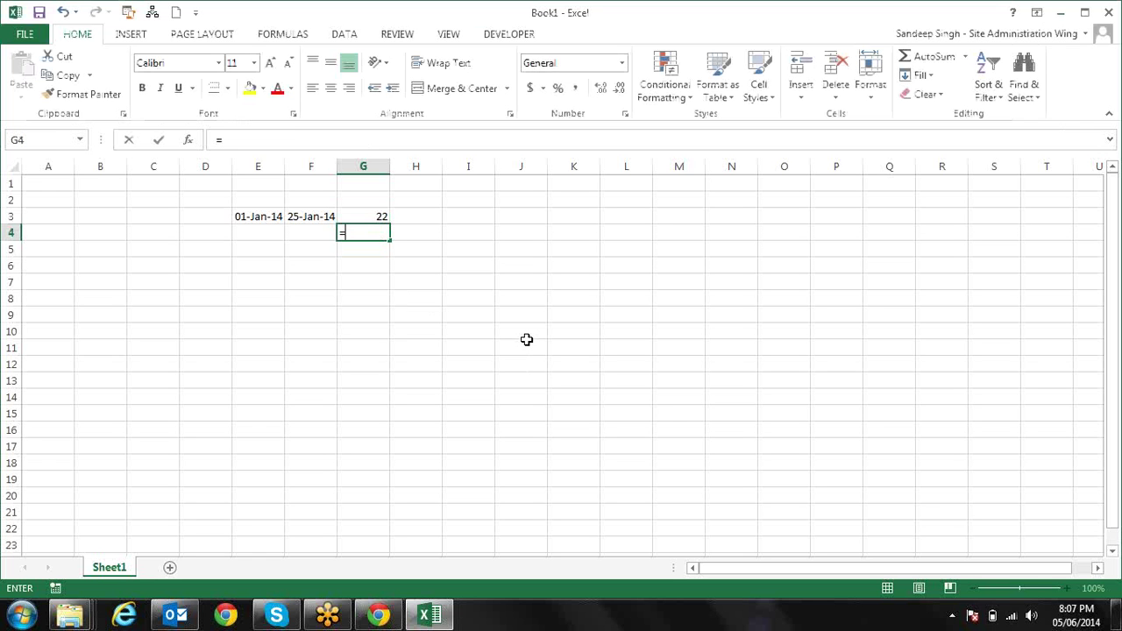
{"action": "type", "text": "wor"}
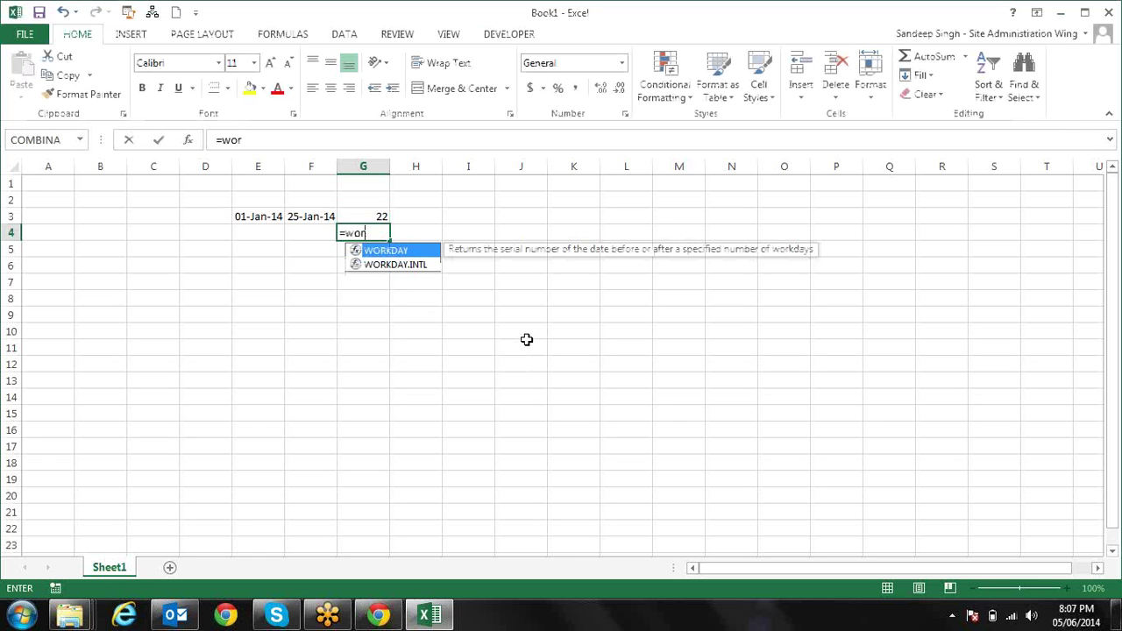
{"action": "key", "text": "Tab"}
{"action": "key", "text": "BackSpace"}
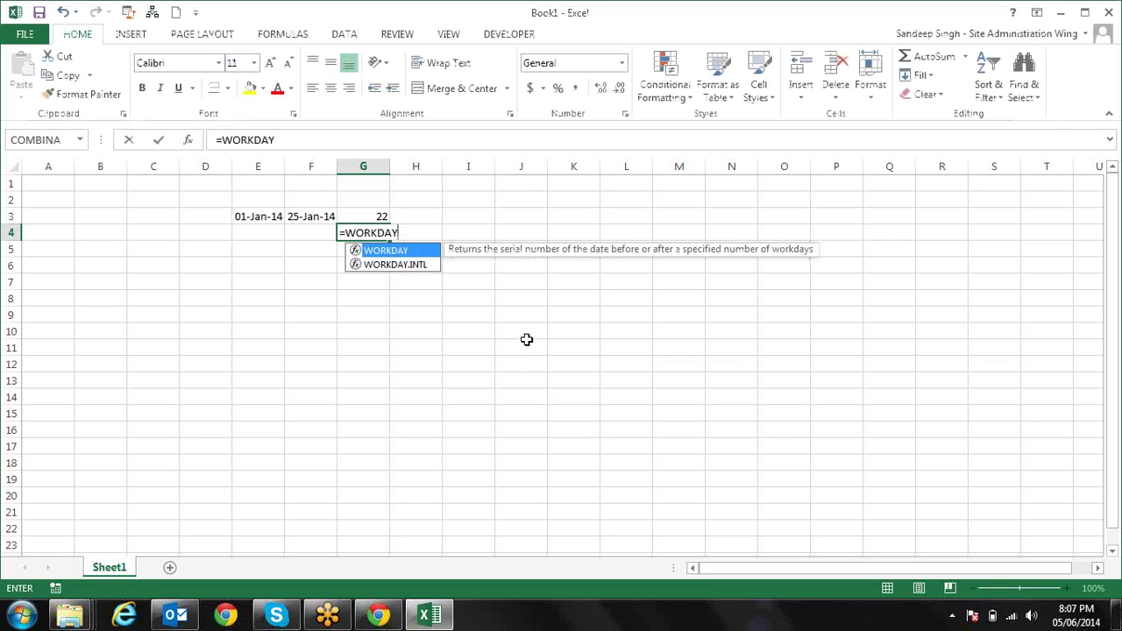
{"action": "type", "text": "."}
{"action": "key", "text": "Tab"}
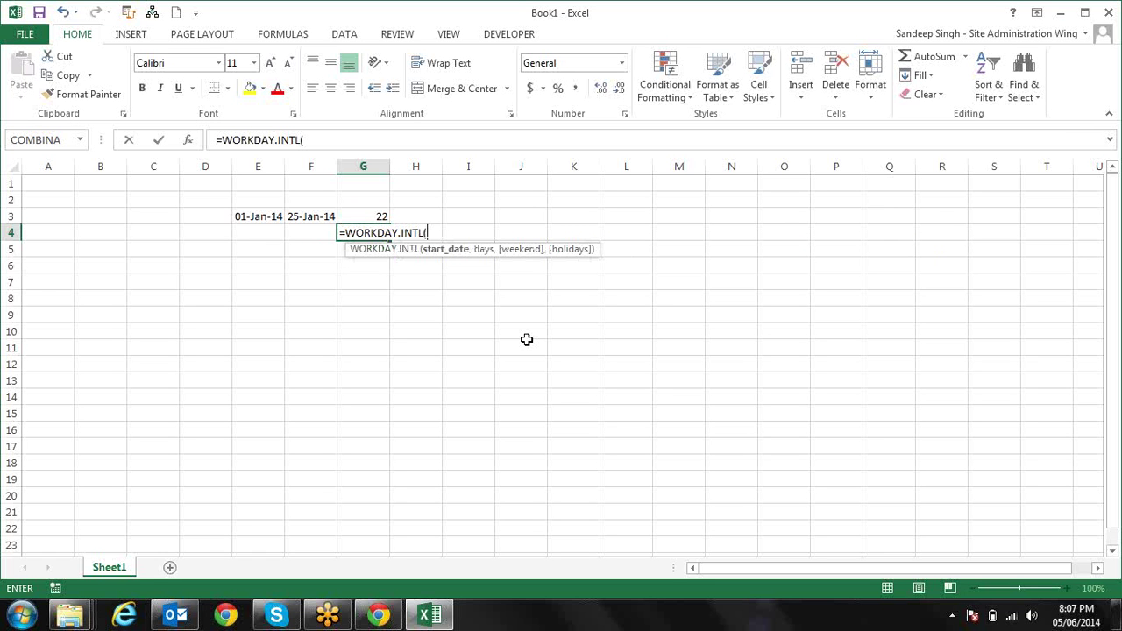
- Complete G4's formula as =WORKDAY.INTL(E3,G3,11) and enter it
{"action": "key", "text": "Left"}
{"action": "key", "text": "Left"}
{"action": "key", "text": "Up"}
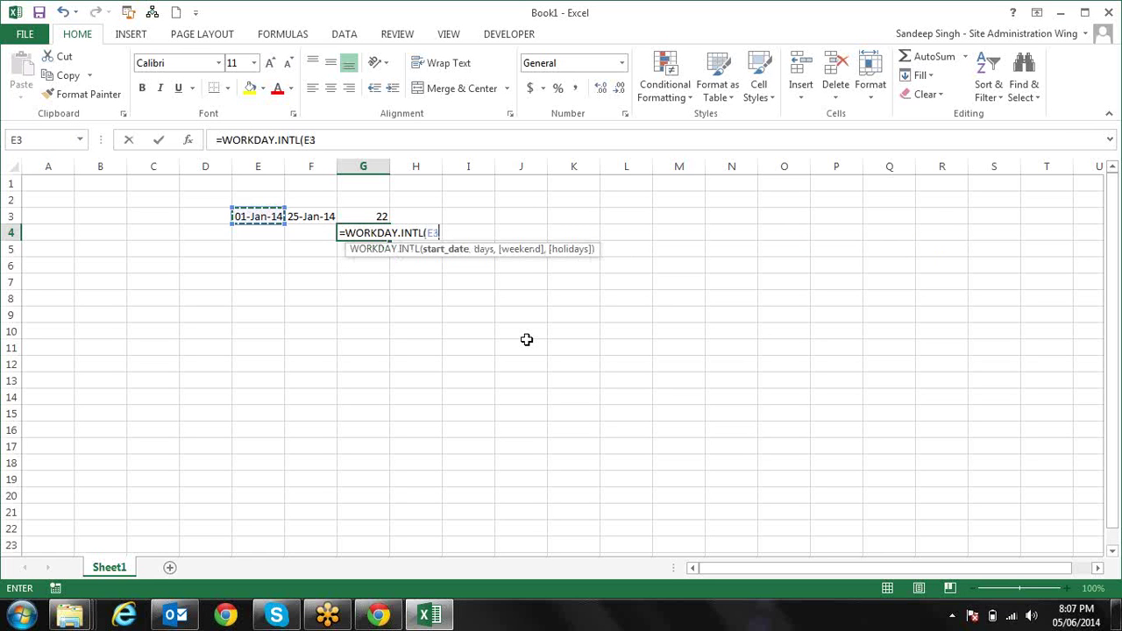
{"action": "type", "text": ","}
{"action": "key", "text": "Up"}
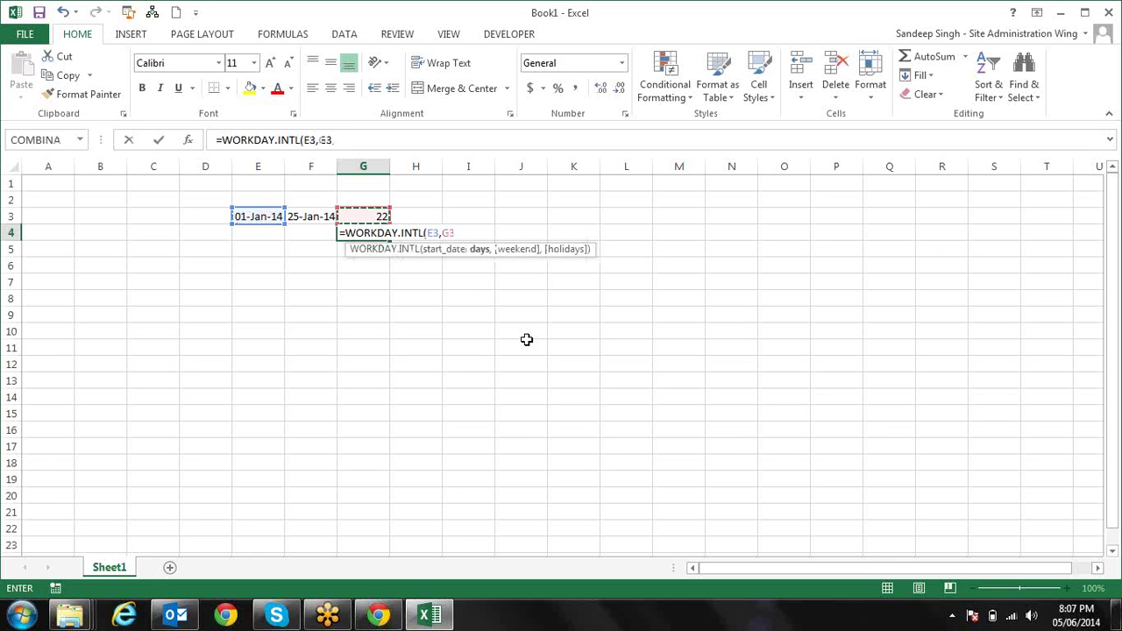
{"action": "type", "text": ","}
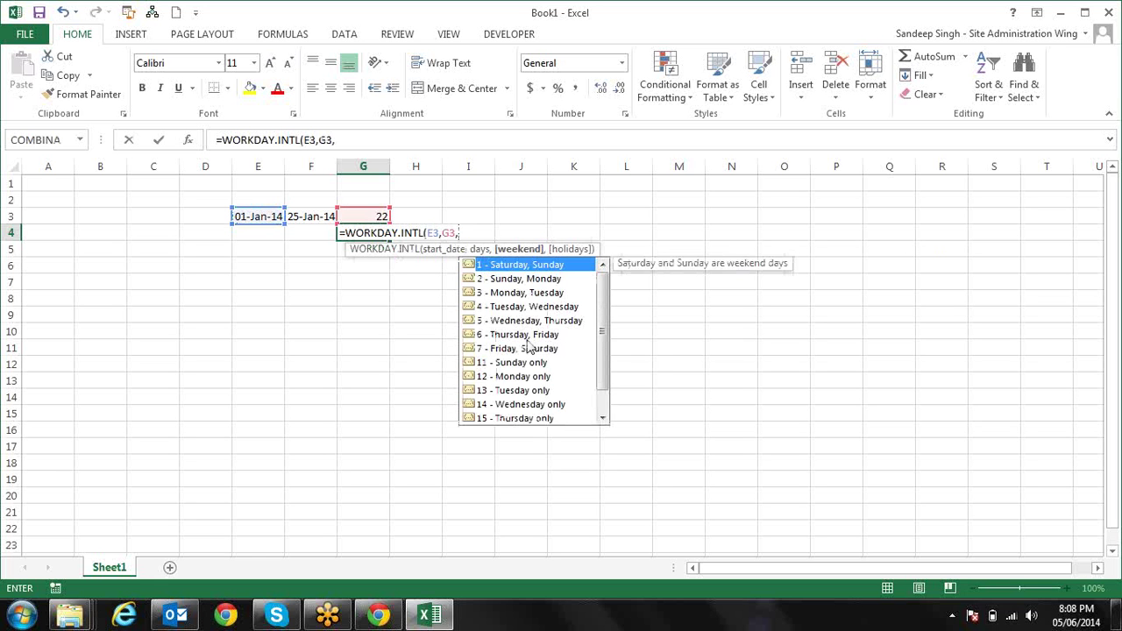
{"action": "type", "text": "11)"}
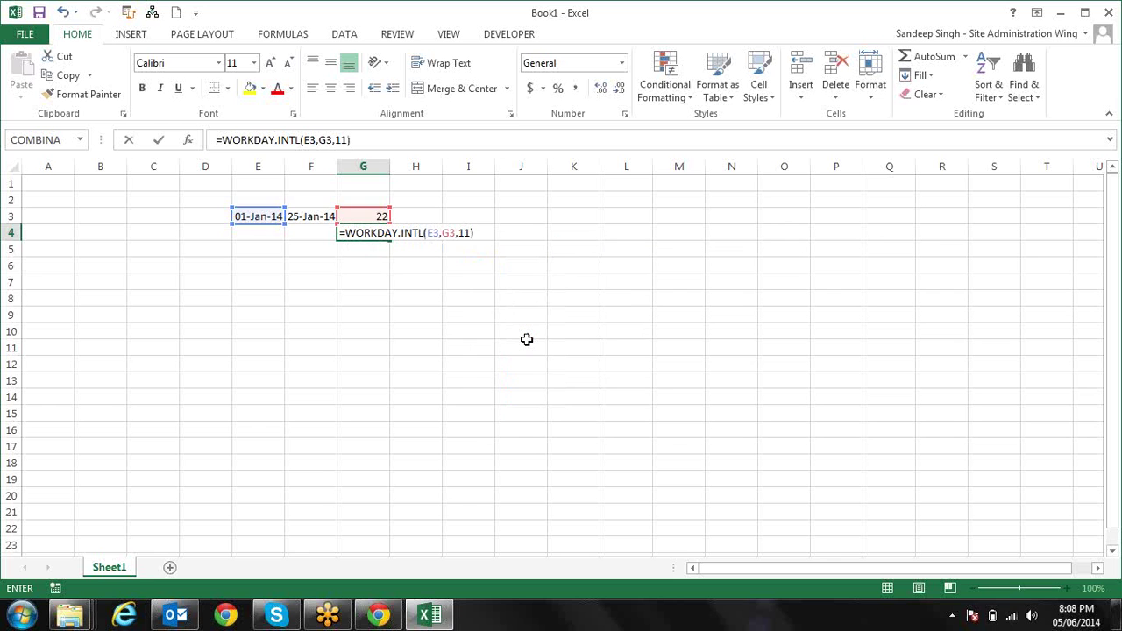
{"action": "key", "text": "Return"}
{"action": "key", "text": "ctrl+Return"}
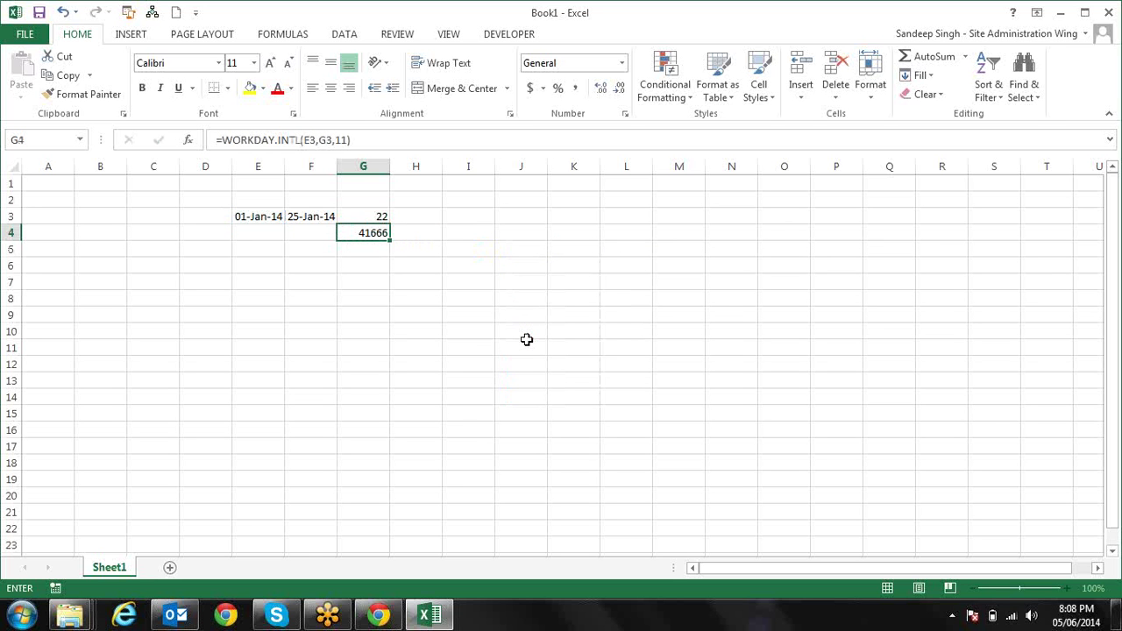
- Format G4 as a date showing 27-Jan-14, then move back to E3
{"action": "key", "text": "ctrl+shift+3"}
{"action": "key", "text": "Up"}
{"action": "key", "text": "Left"}
{"action": "key", "text": "Left"}
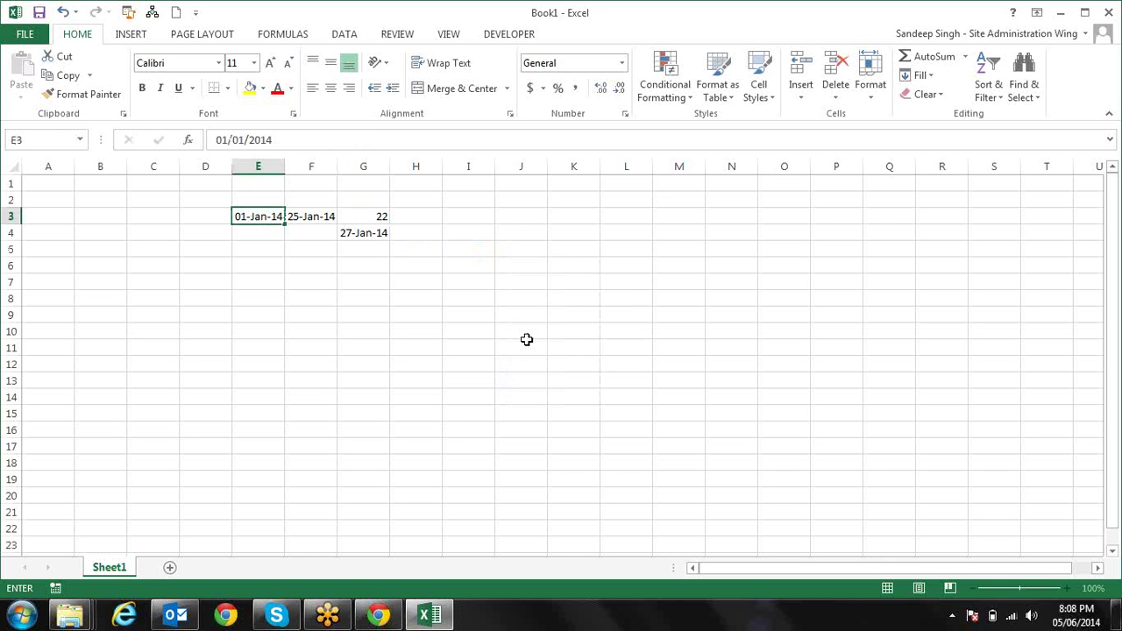
- Clear E3:G4 and close the Excel 2013 workbook without saving
{"action": "key", "text": "shift+Right"}
{"action": "key", "text": "shift+Right"}
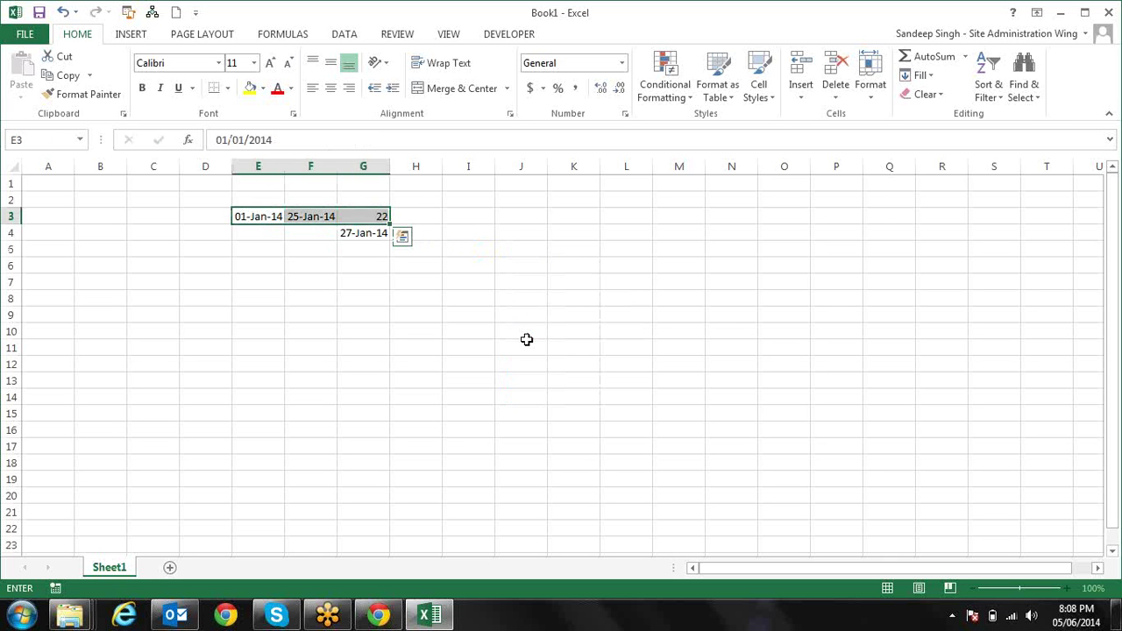
{"action": "key", "text": "shift+Down"}
{"action": "key", "text": "Delete"}
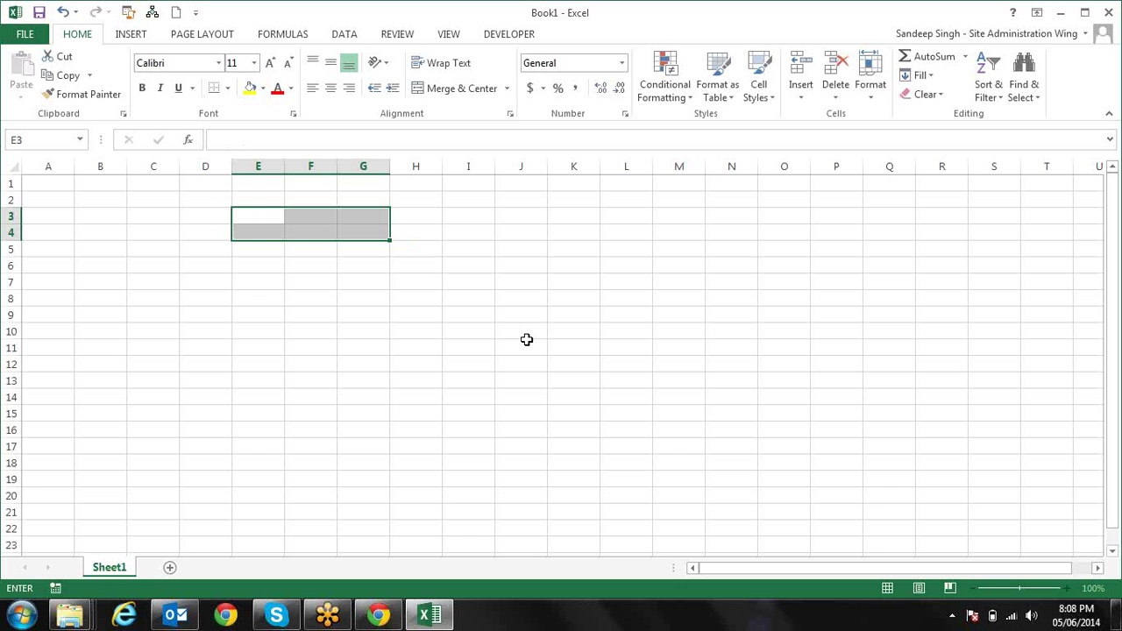
{"action": "left_click", "coordinate": [1108, 12]}
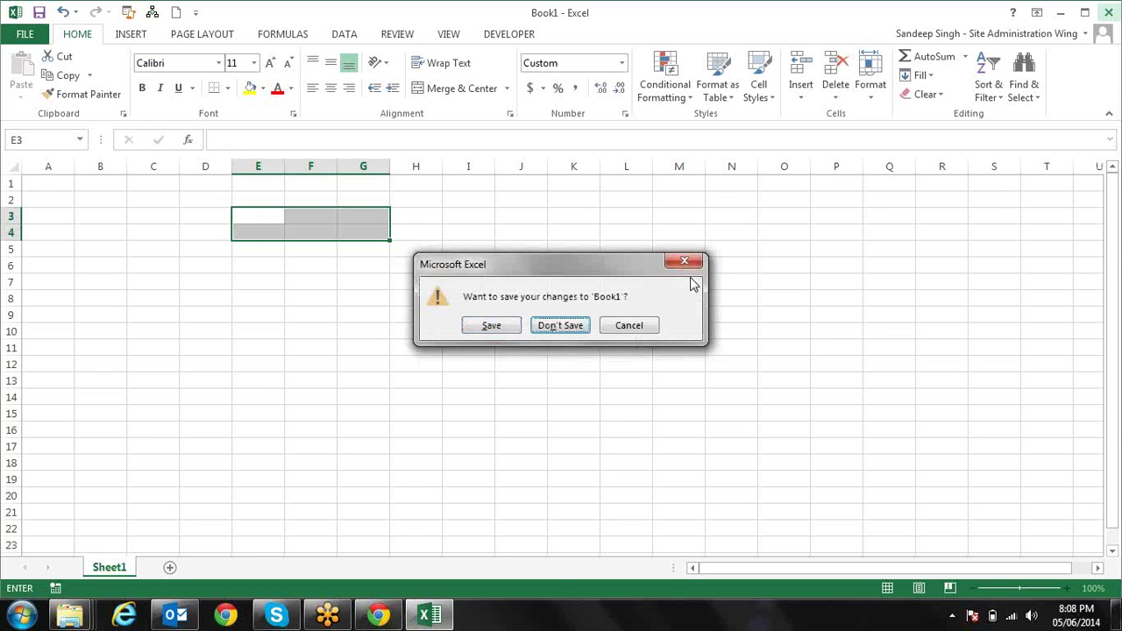
{"action": "left_click", "coordinate": [560, 325]}
- Launch Excel 2007, then return to the Excel function list page in Chrome
{"action": "left_click", "coordinate": [21, 615]}
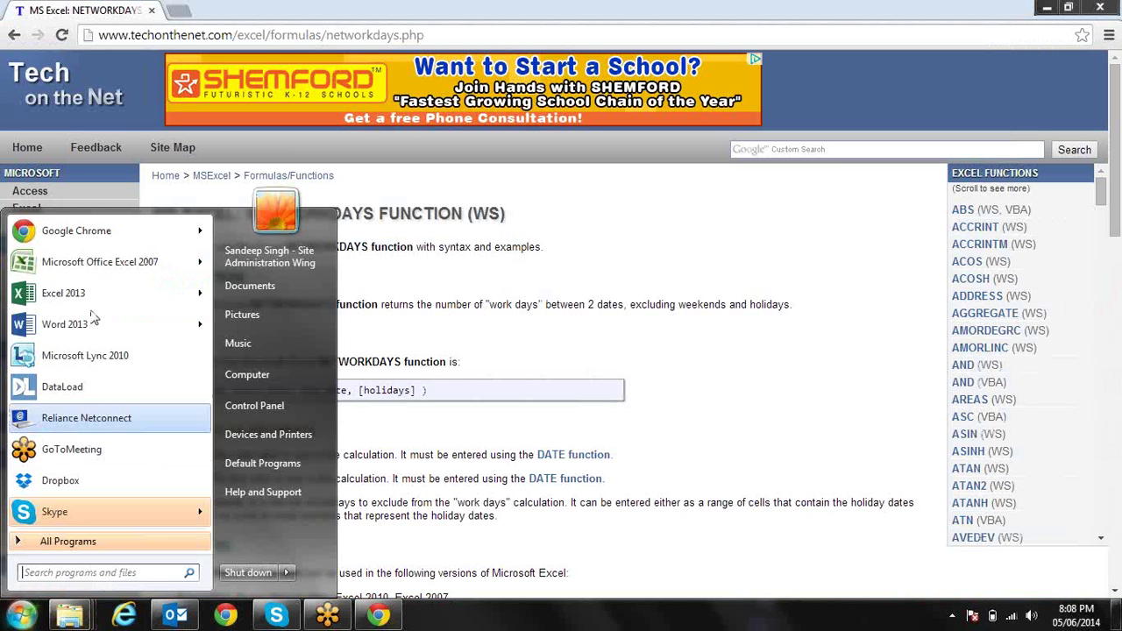
{"action": "left_click", "coordinate": [96, 263]}
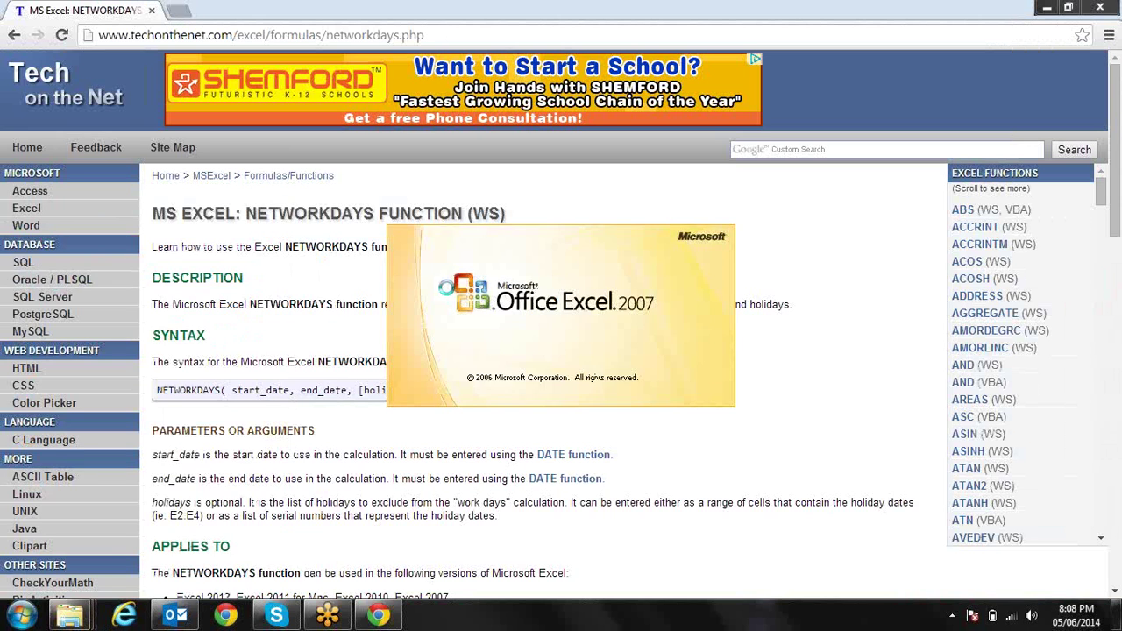
{"action": "key", "text": "alt+Tab"}
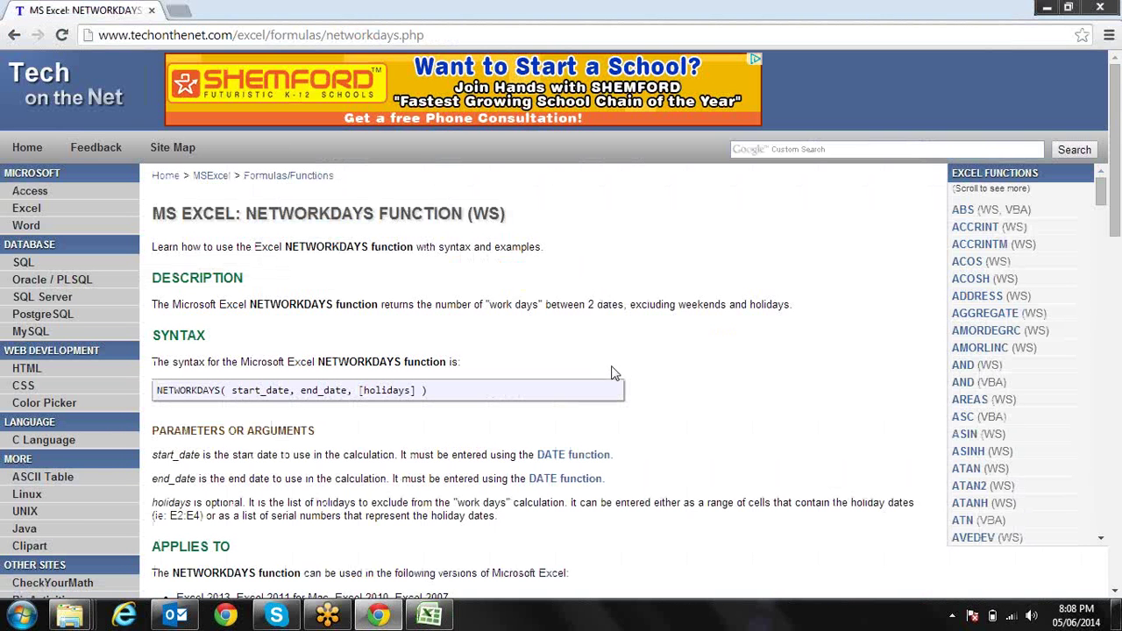
{"action": "key", "text": "alt+Left"}
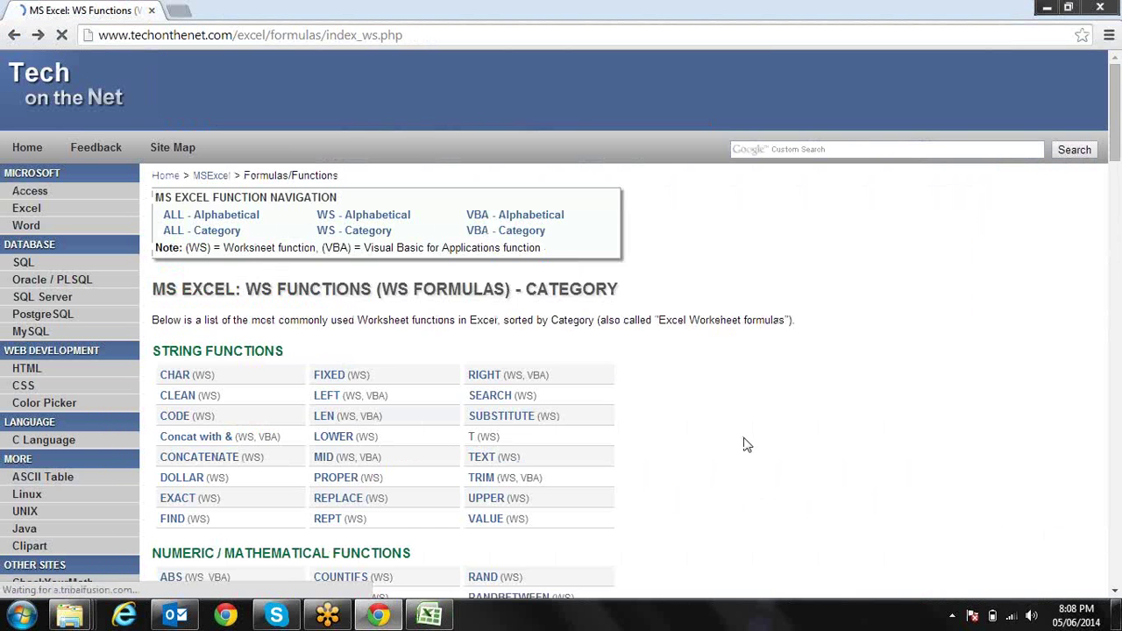
- Scroll through the Date/Time functions on the TechOnTheNet page, then switch to Excel 2007
{"action": "scroll", "coordinate": [743, 445], "scroll_direction": "down", "scroll_amount": 1}
{"action": "scroll", "coordinate": [743, 445], "scroll_direction": "down", "scroll_amount": 2}
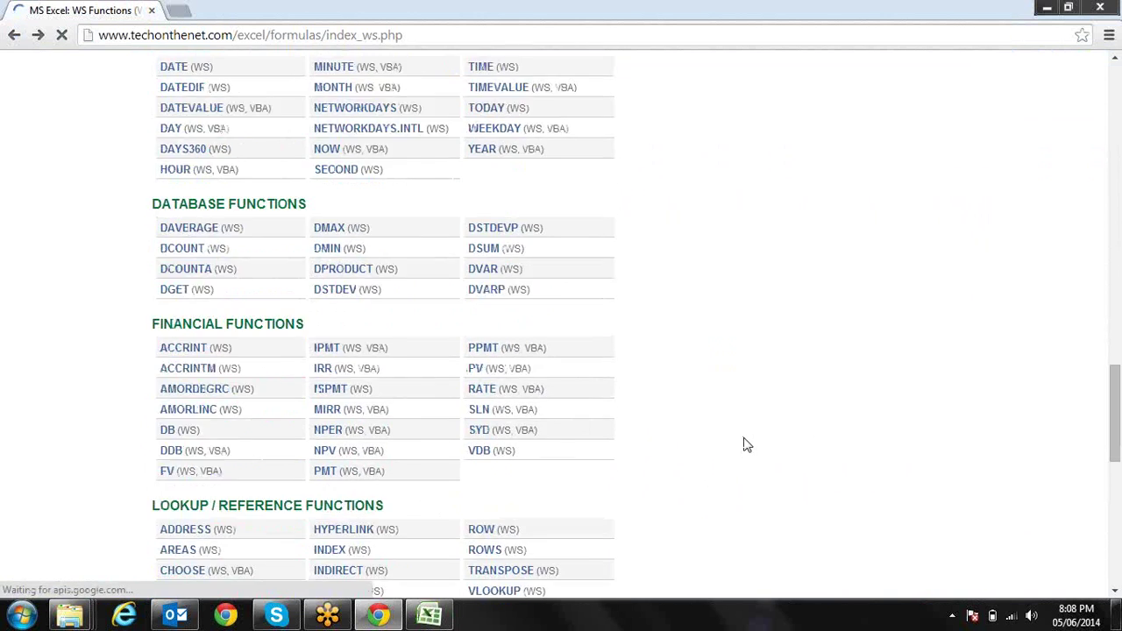
{"action": "scroll", "coordinate": [743, 445], "scroll_direction": "down", "scroll_amount": 2}
{"action": "scroll", "coordinate": [743, 444], "scroll_direction": "down", "scroll_amount": 3}
{"action": "scroll", "coordinate": [743, 444], "scroll_direction": "down", "scroll_amount": 1}
{"action": "scroll", "coordinate": [743, 445], "scroll_direction": "up", "scroll_amount": 1}
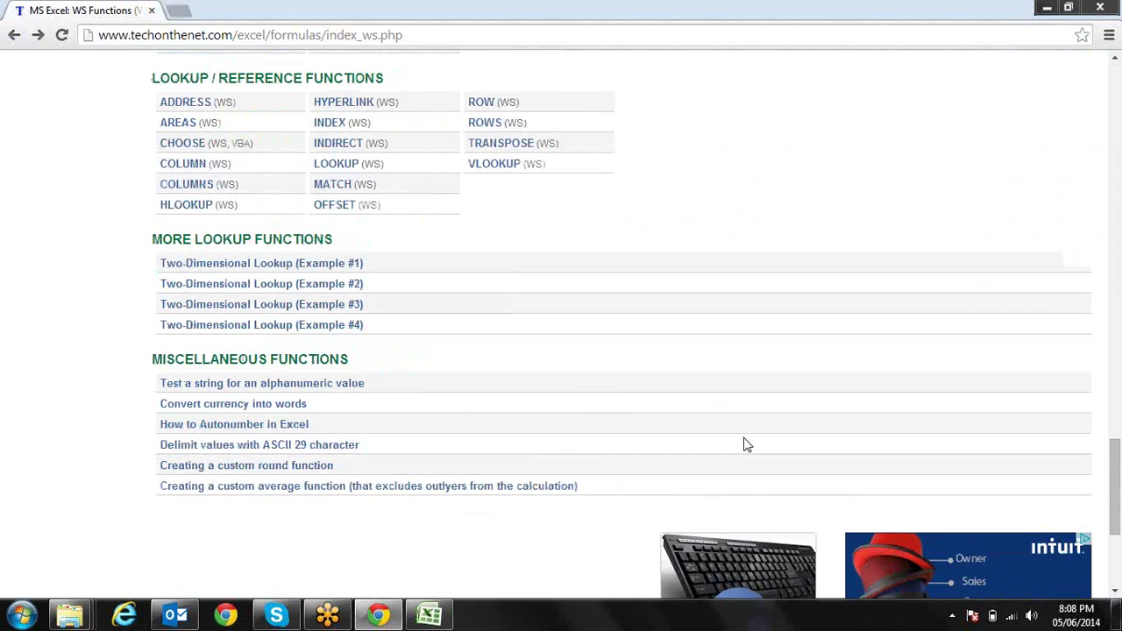
{"action": "scroll", "coordinate": [744, 444], "scroll_direction": "up", "scroll_amount": 5}
{"action": "scroll", "coordinate": [743, 444], "scroll_direction": "up", "scroll_amount": 1}
{"action": "scroll", "coordinate": [743, 445], "scroll_direction": "up", "scroll_amount": 2}
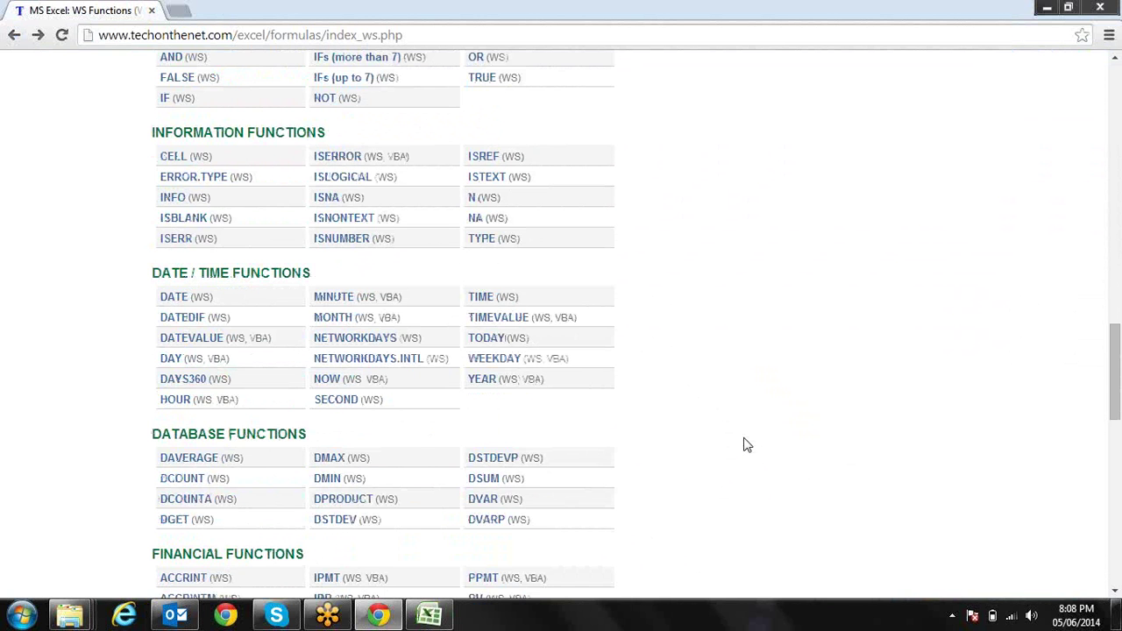
{"action": "key", "text": "alt+Tab"}
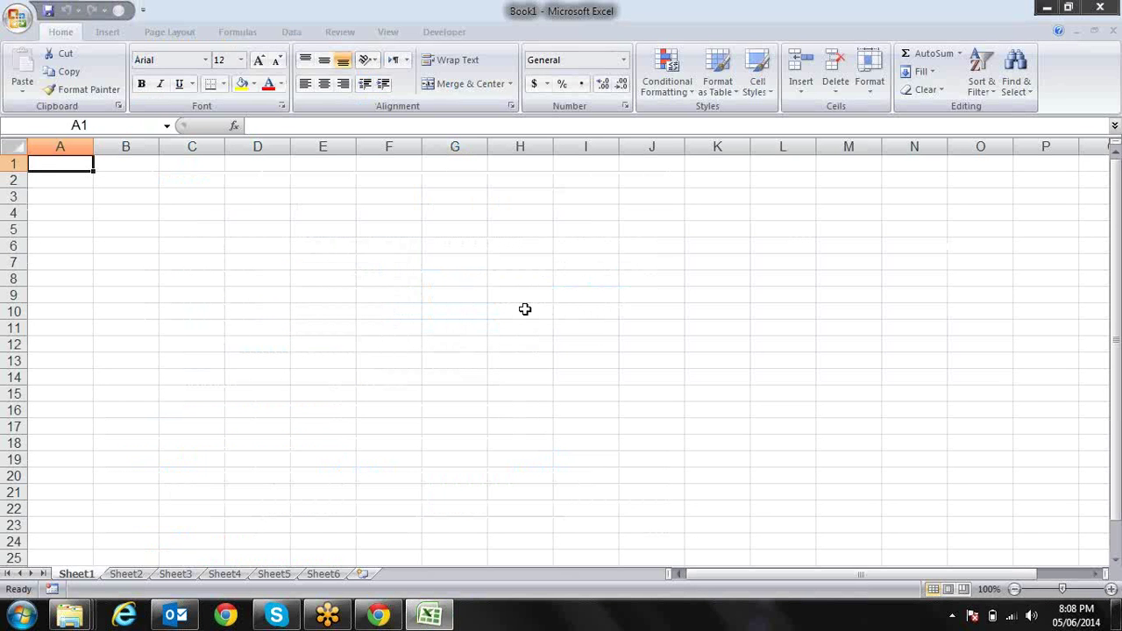
- Replace the word Time in A1 with the formula =TODAY()
{"action": "type", "text": "Time"}
{"action": "key", "text": "Tab"}
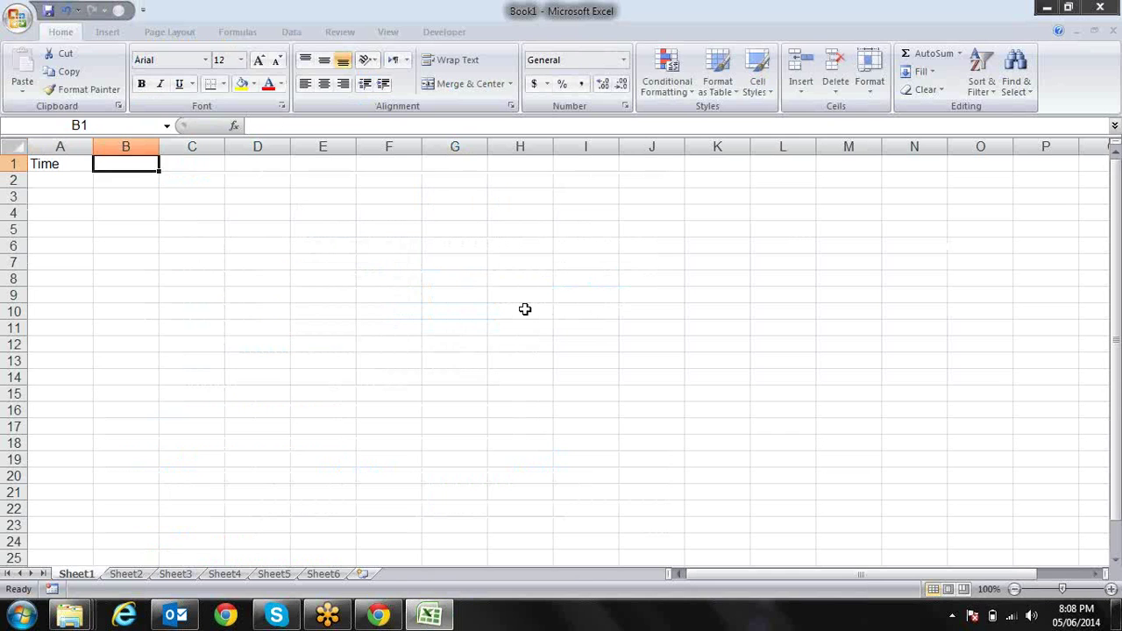
{"action": "key", "text": "Left"}
{"action": "key", "text": "Delete"}
{"action": "type", "text": "="}
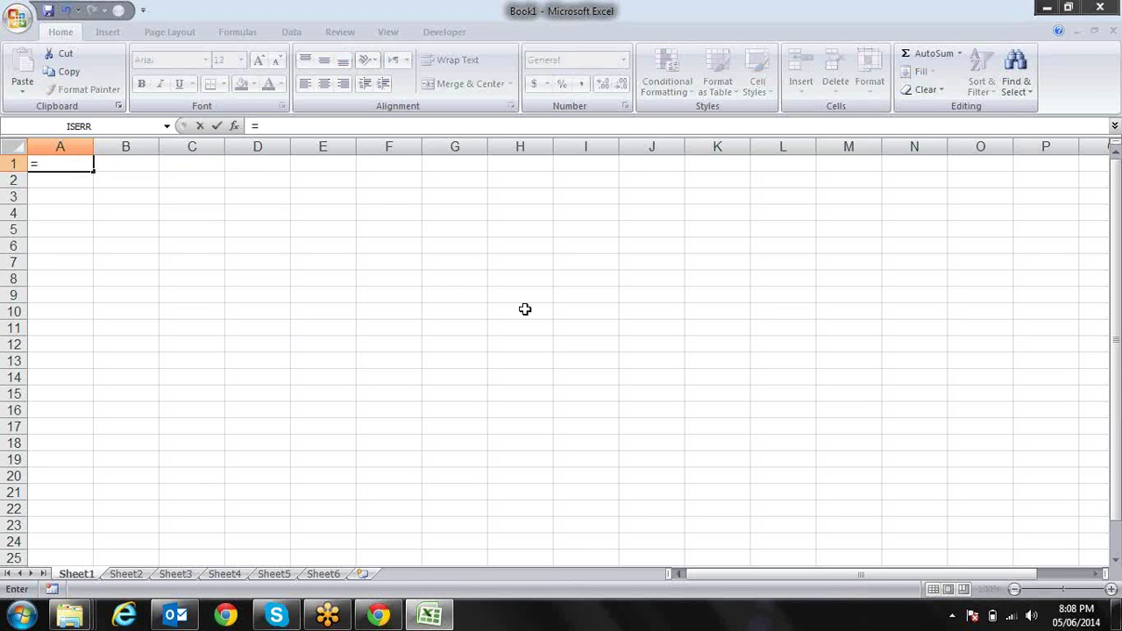
{"action": "type", "text": "tod"}
{"action": "key", "text": "Tab"}
{"action": "type", "text": ")"}
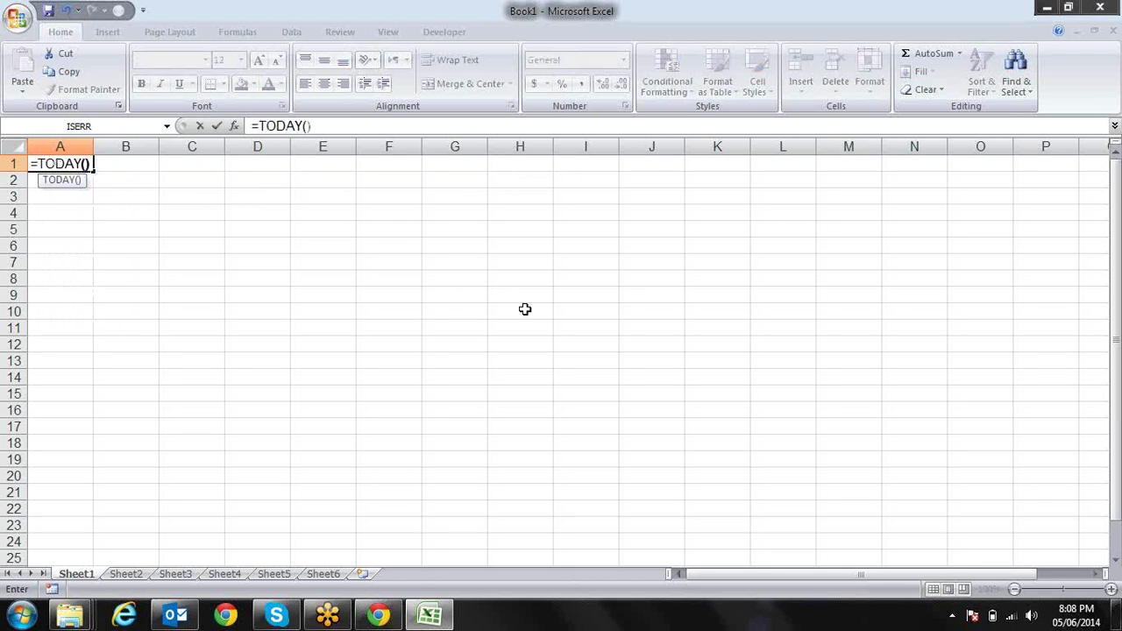
{"action": "key", "text": "Return"}
- Enter =NOW() in A2, then move over to C1
{"action": "type", "text": "="}
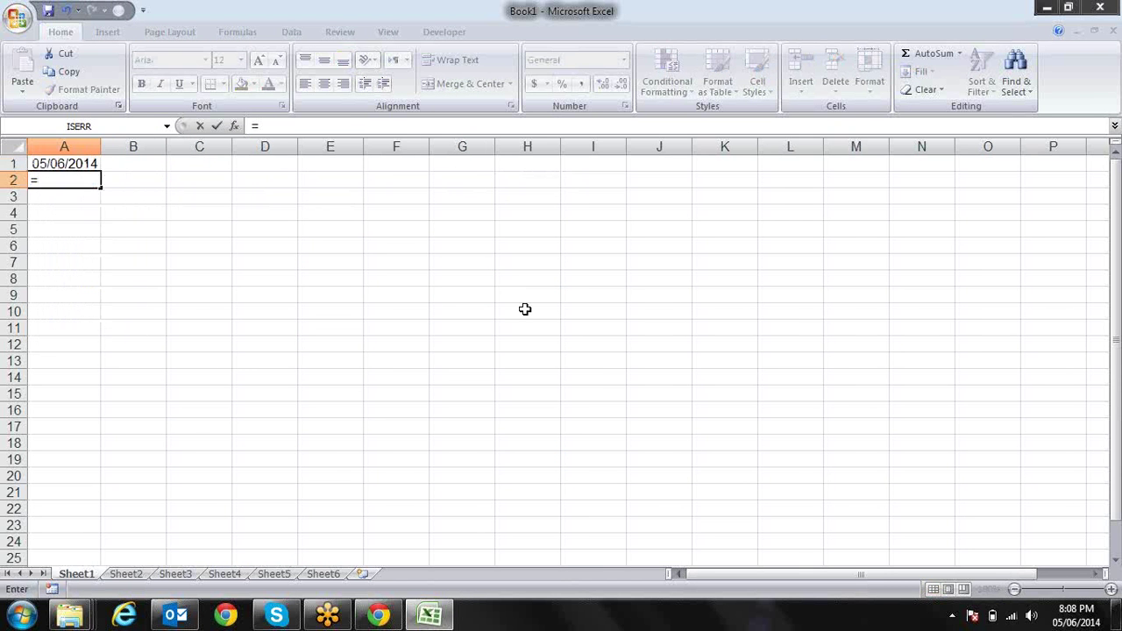
{"action": "type", "text": "now"}
{"action": "key", "text": "BackSpace"}
{"action": "type", "text": "ow"}
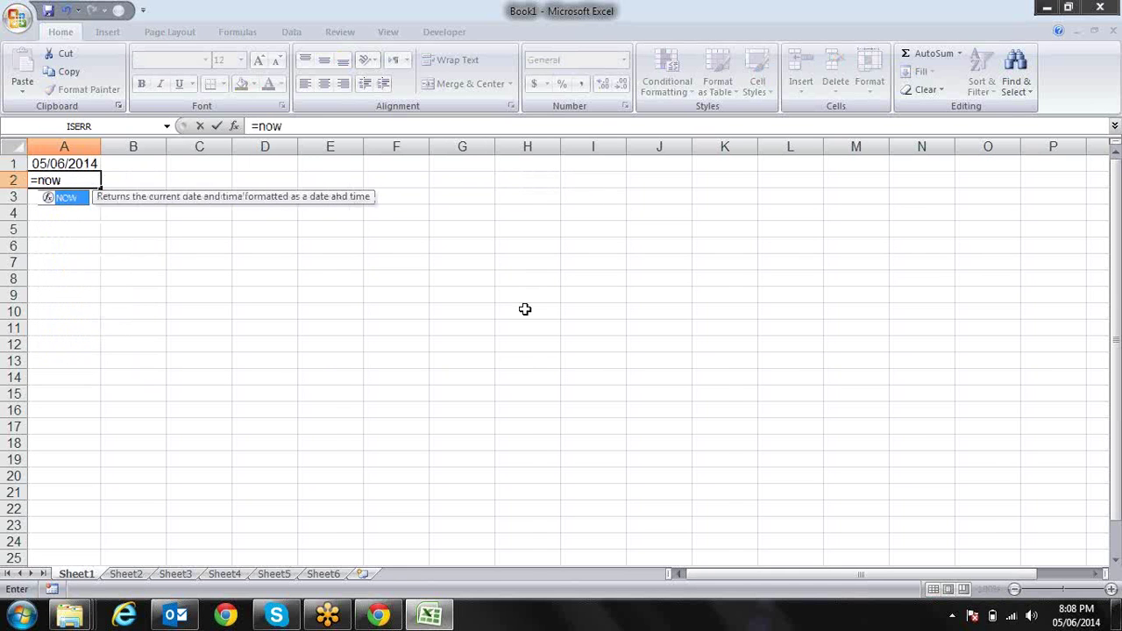
{"action": "key", "text": "Tab"}
{"action": "type", "text": ")"}
{"action": "key", "text": "Return"}
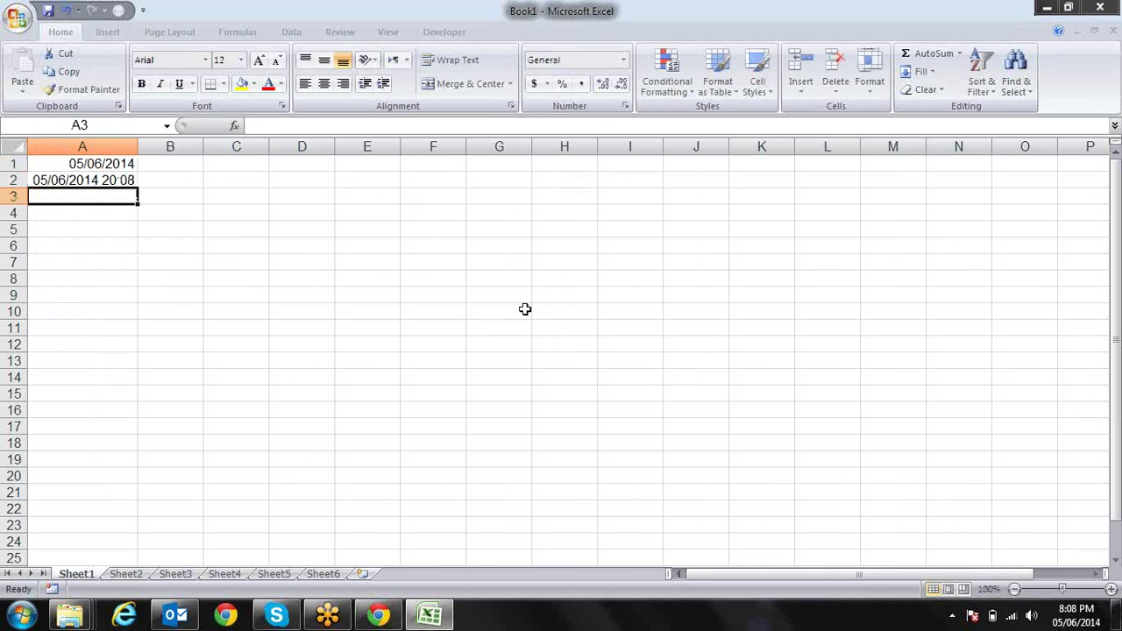
{"action": "key", "text": "Up"}
{"action": "key", "text": "Up"}
{"action": "key", "text": "Right"}
{"action": "key", "text": "Right"}
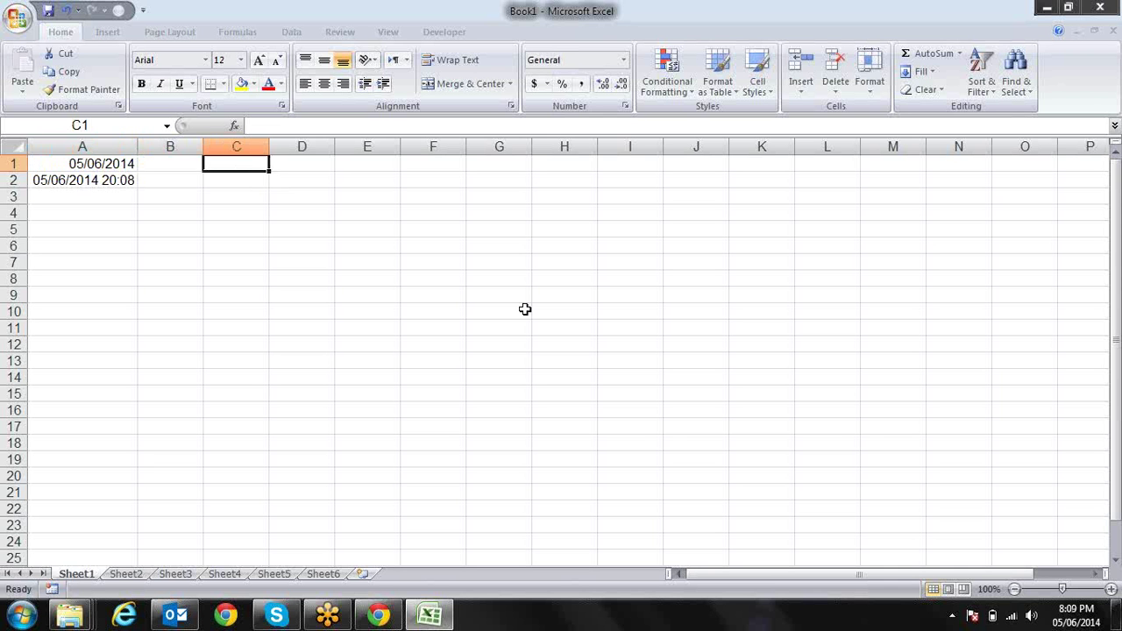
{"action": "key", "text": "ctrl+semicolon"}
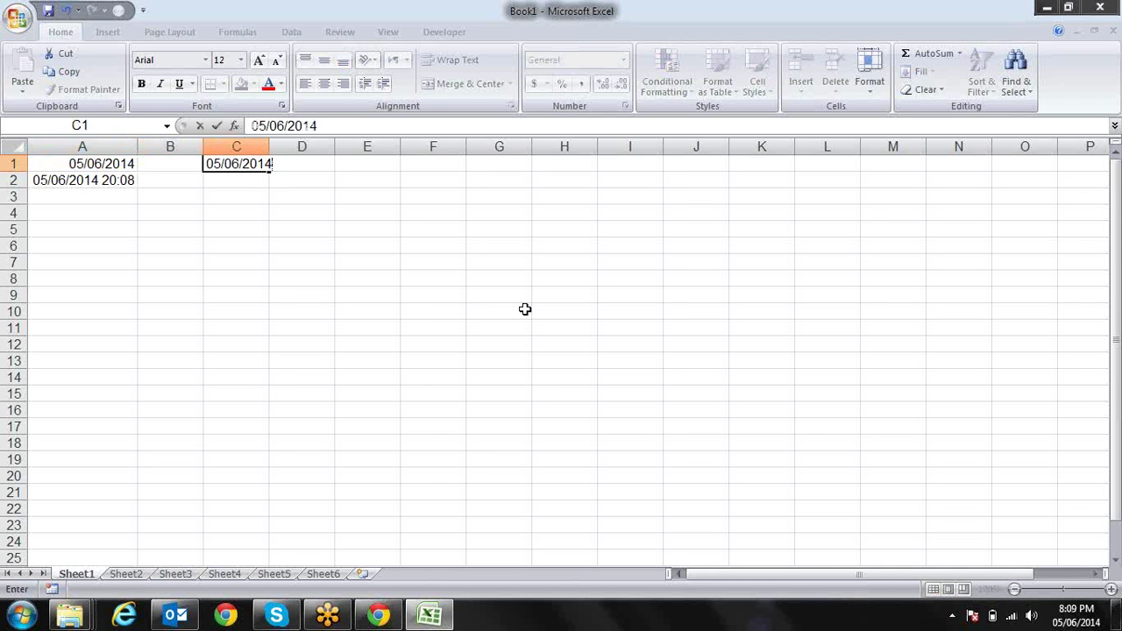
{"action": "key", "text": "Return"}
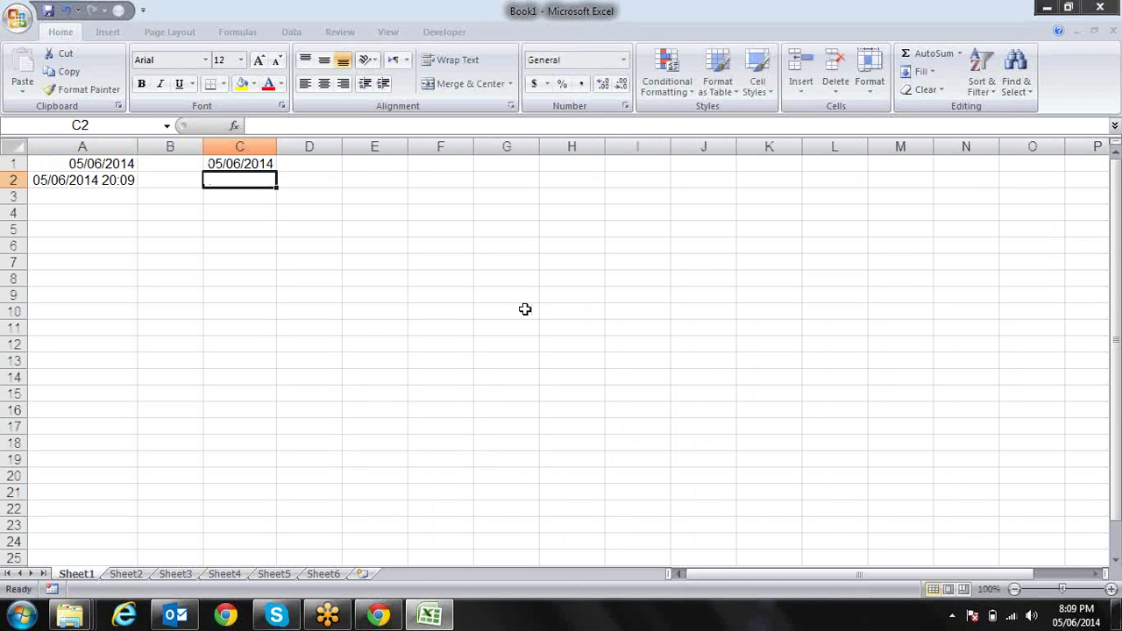
{"action": "key", "text": "ctrl+shift+semicolon"}
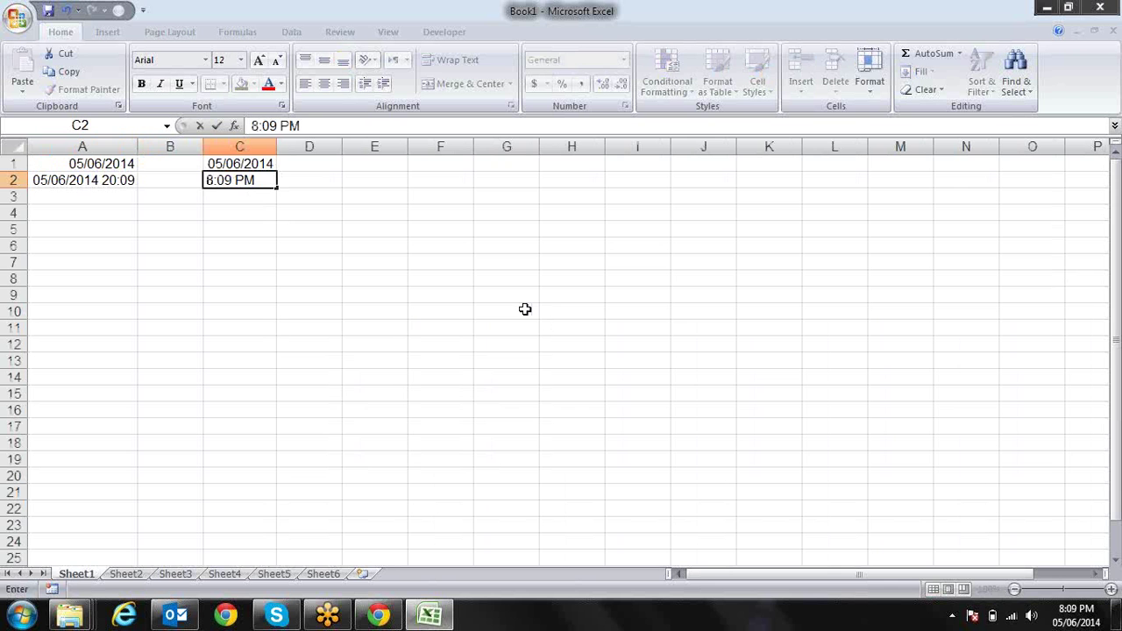
{"action": "key", "text": "Return"}
{"action": "key", "text": "Up"}
{"action": "key", "text": "Up"}
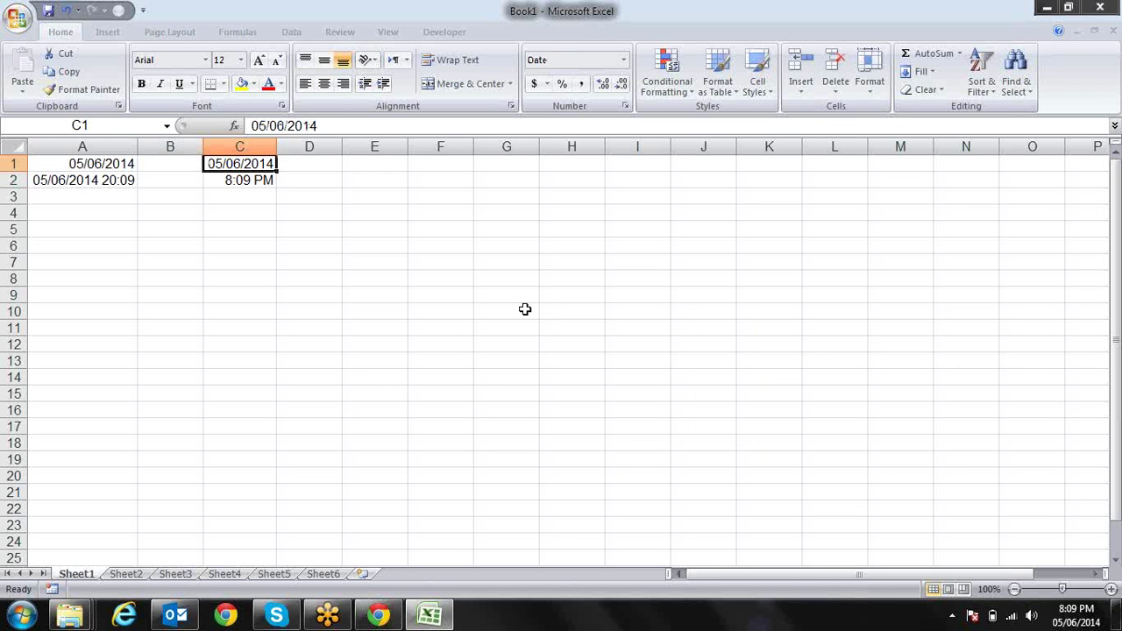
{"action": "key", "text": "shift+Down"}
{"action": "key", "text": "Delete"}
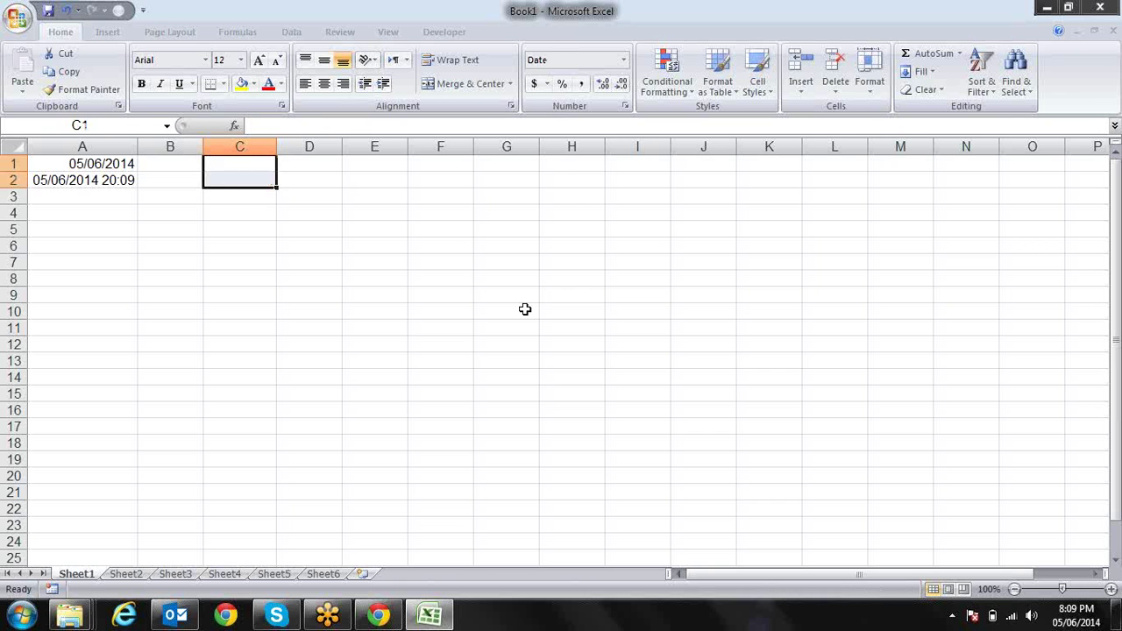
{"action": "key", "text": "ctrl+Home"}
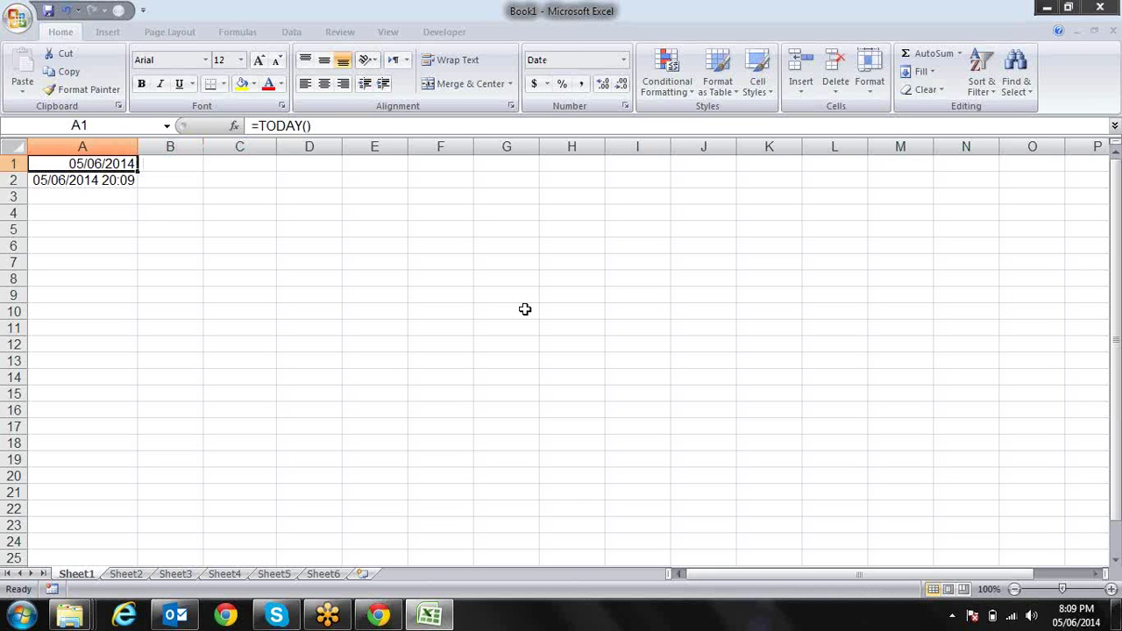
{"action": "key", "text": "shift+Down"}
{"action": "key", "text": "ctrl+c"}
{"action": "key", "text": "ctrl+Right"}
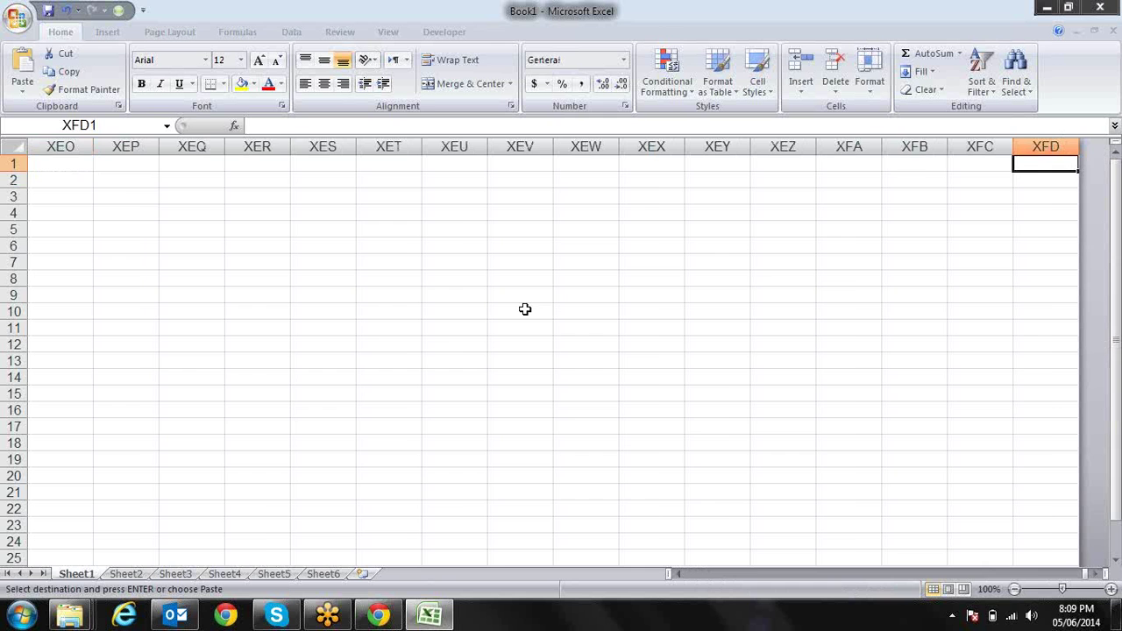
{"action": "key", "text": "ctrl+Left"}
{"action": "key", "text": "Right"}
{"action": "key", "text": "Right"}
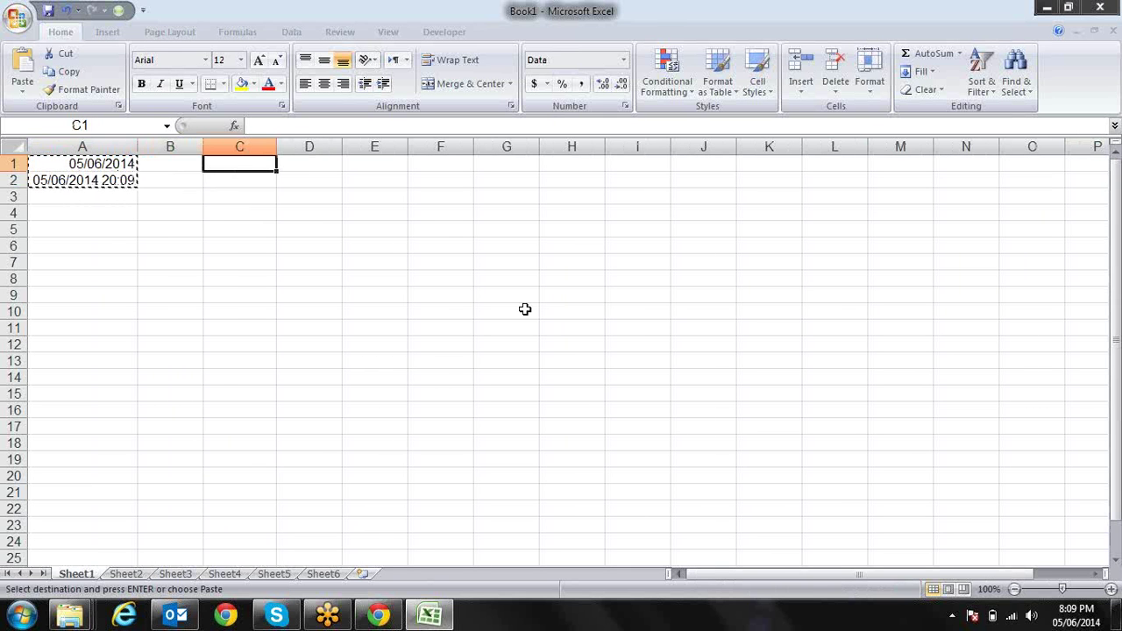
{"action": "key", "text": "alt+e"}
{"action": "key", "text": "s"}
{"action": "key", "text": "v"}
{"action": "key", "text": "Return"}
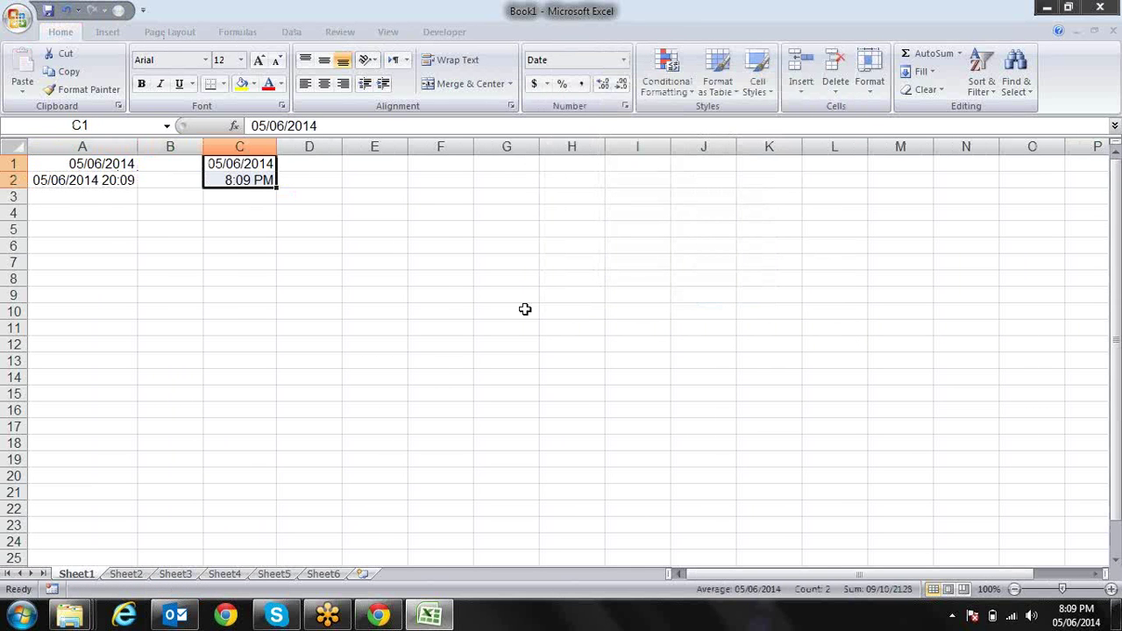
{"action": "key", "text": "ctrl+shift+asciitilde"}
{"action": "key", "text": "Down"}
{"action": "key", "text": "Up"}
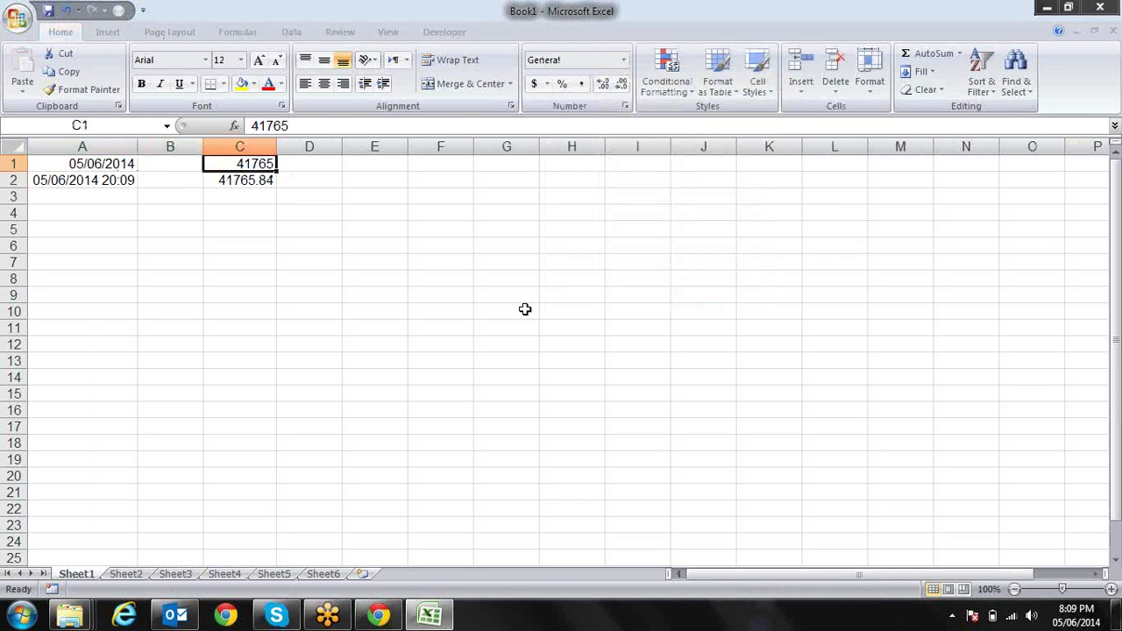
{"action": "key", "text": "Down"}
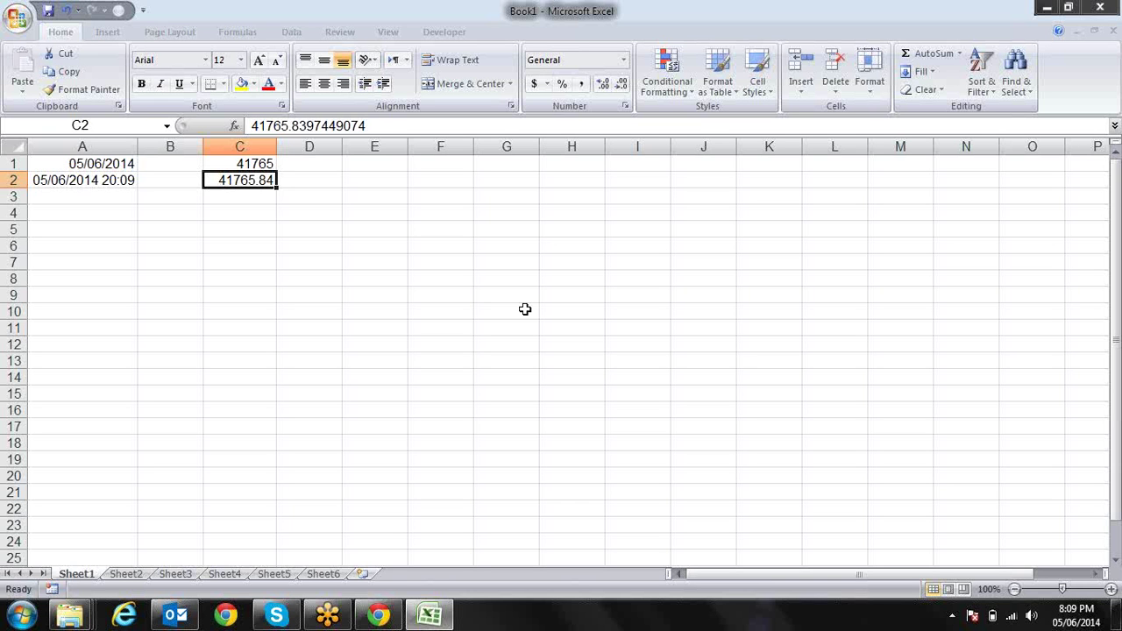
{"action": "key", "text": "Up"}
- Enter =C2-C1 in D2 to get the time fraction 0.839745
{"action": "key", "text": "Down"}
{"action": "key", "text": "Right"}
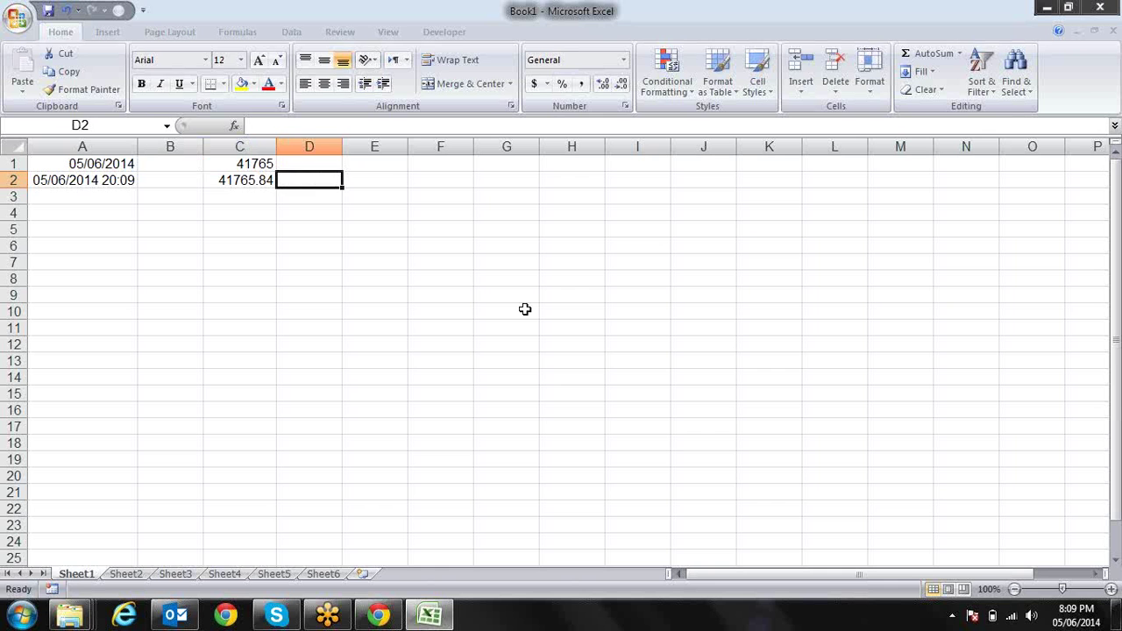
{"action": "type", "text": "="}
{"action": "key", "text": "Left"}
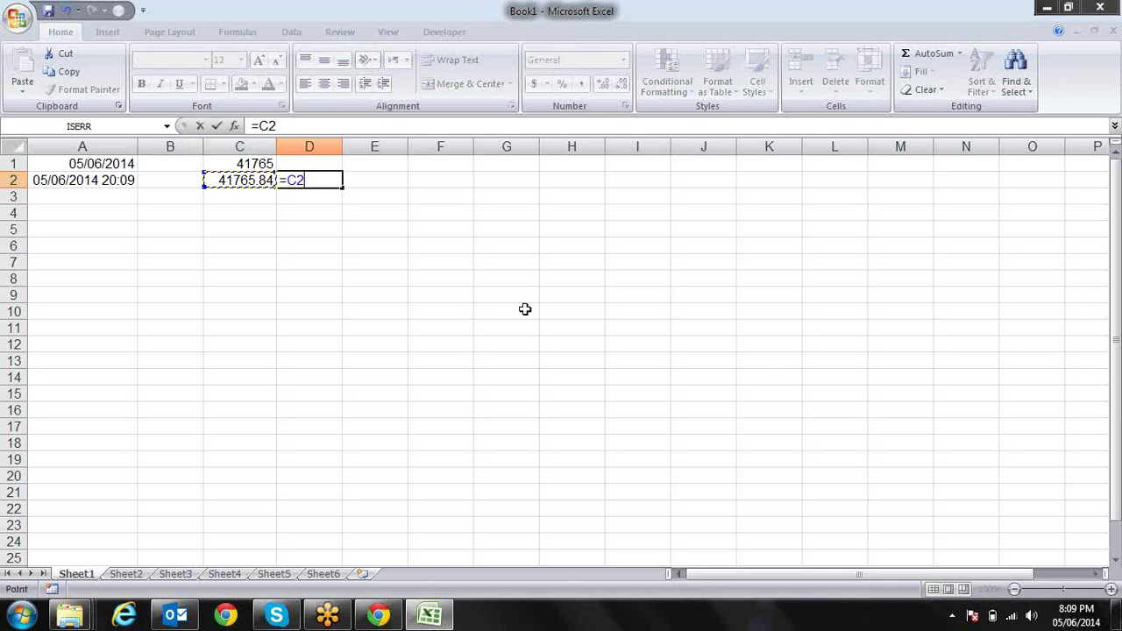
{"action": "type", "text": "-"}
{"action": "key", "text": "Up"}
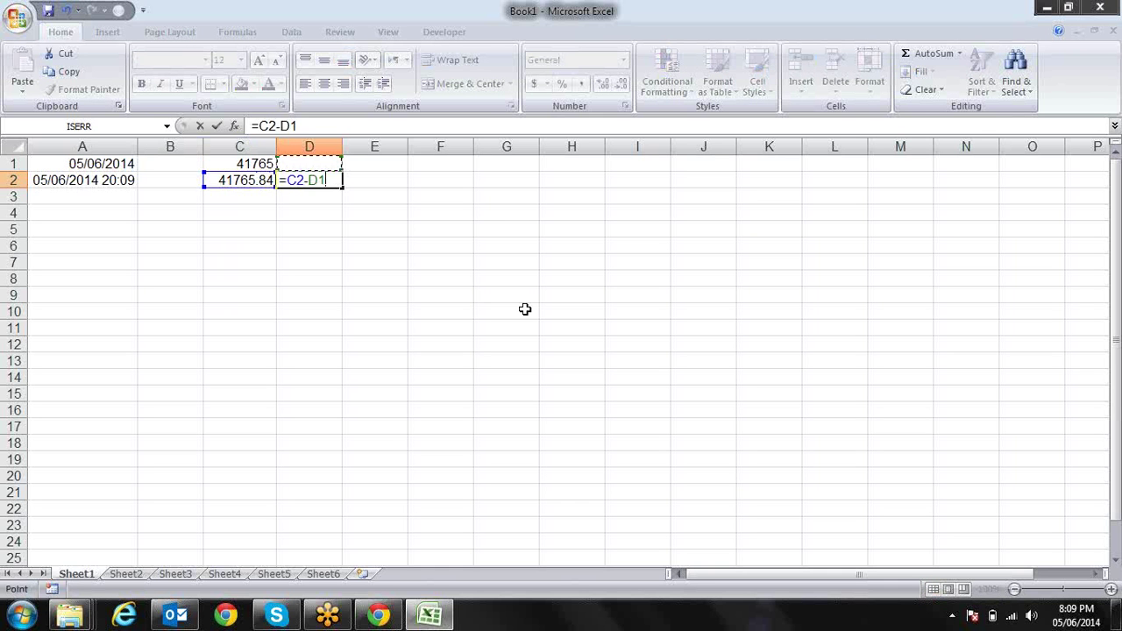
{"action": "key", "text": "Left"}
{"action": "key", "text": "Return"}
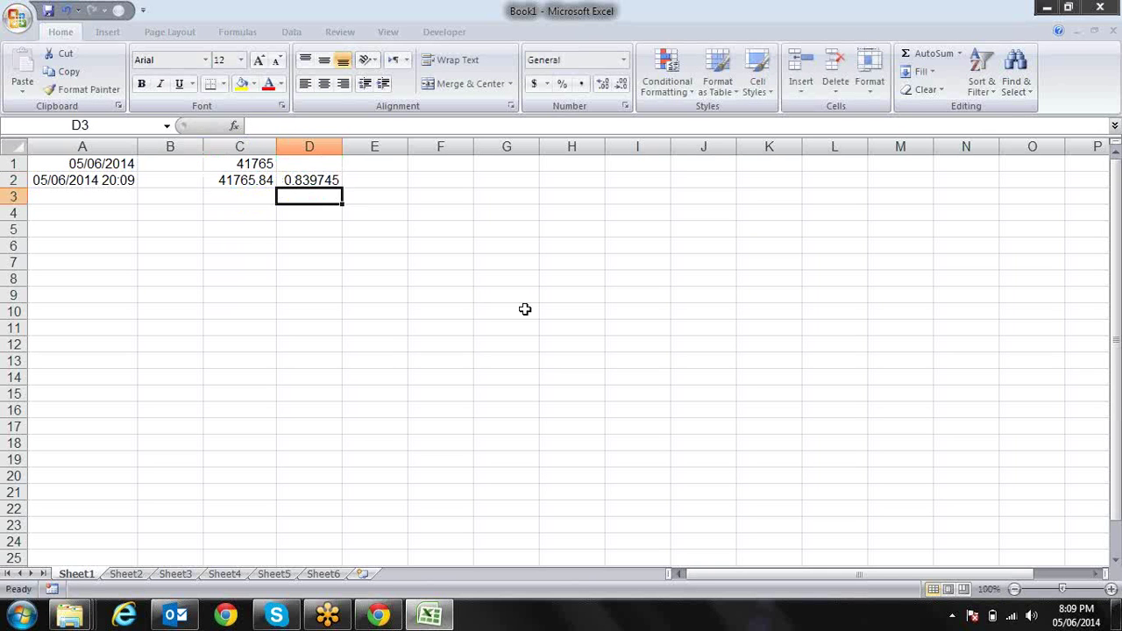
- Try a time format on D2, then revert it to a plain number
{"action": "key", "text": "Up"}
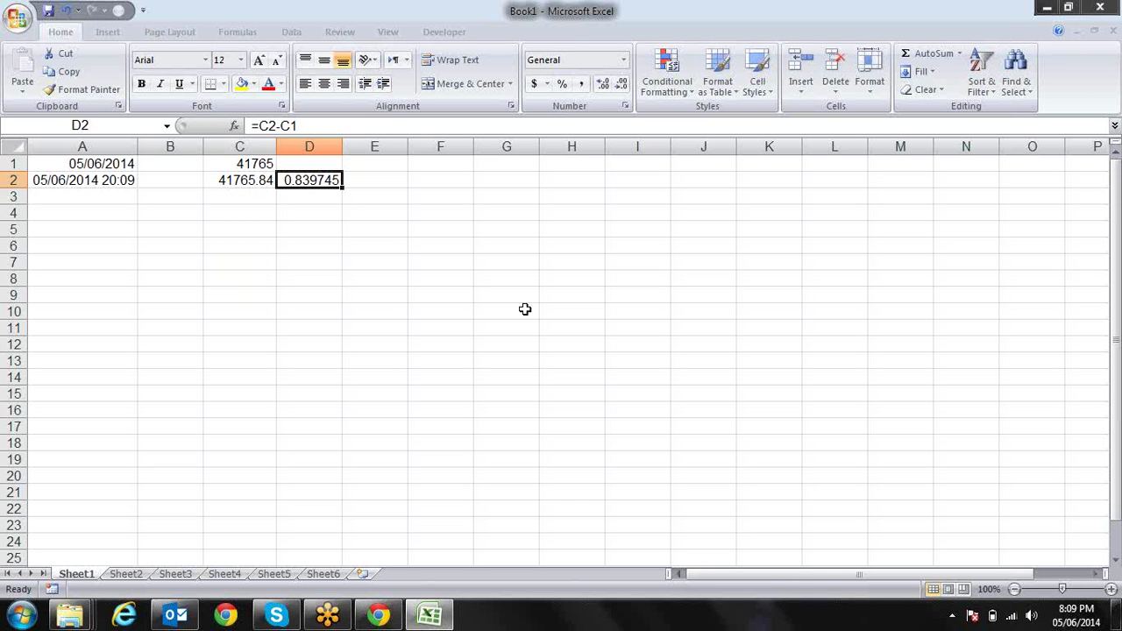
{"action": "key", "text": "ctrl+shift+2"}
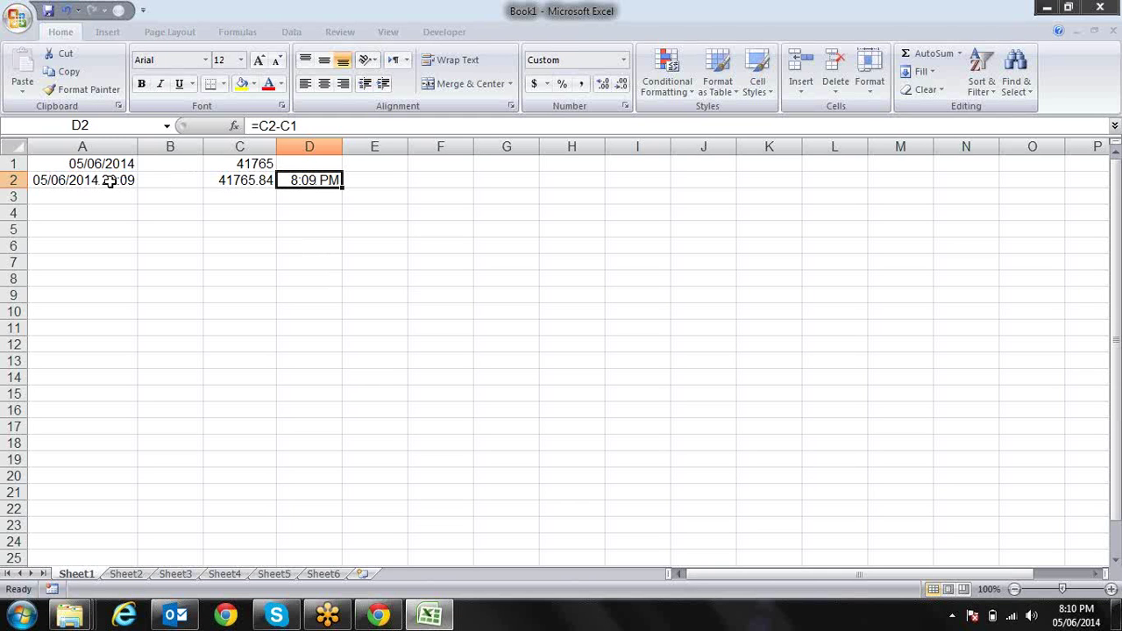
{"action": "key", "text": "ctrl+shift+asciitilde"}
- Enter =D2+1 in E2, giving 1.839745
{"action": "key", "text": "Right"}
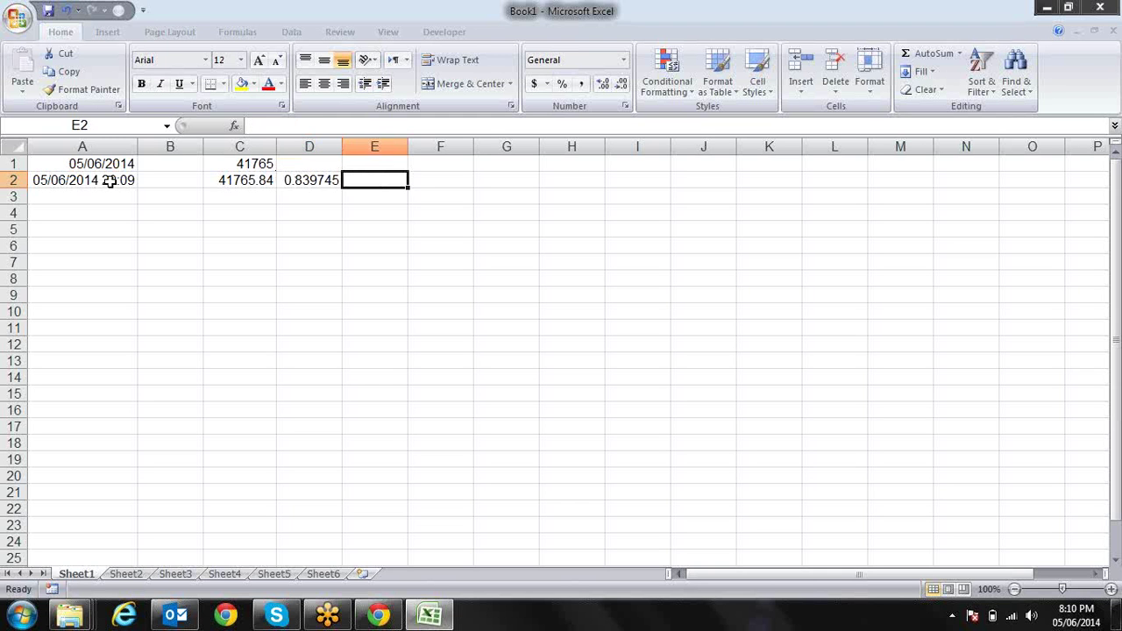
{"action": "type", "text": "="}
{"action": "key", "text": "Left"}
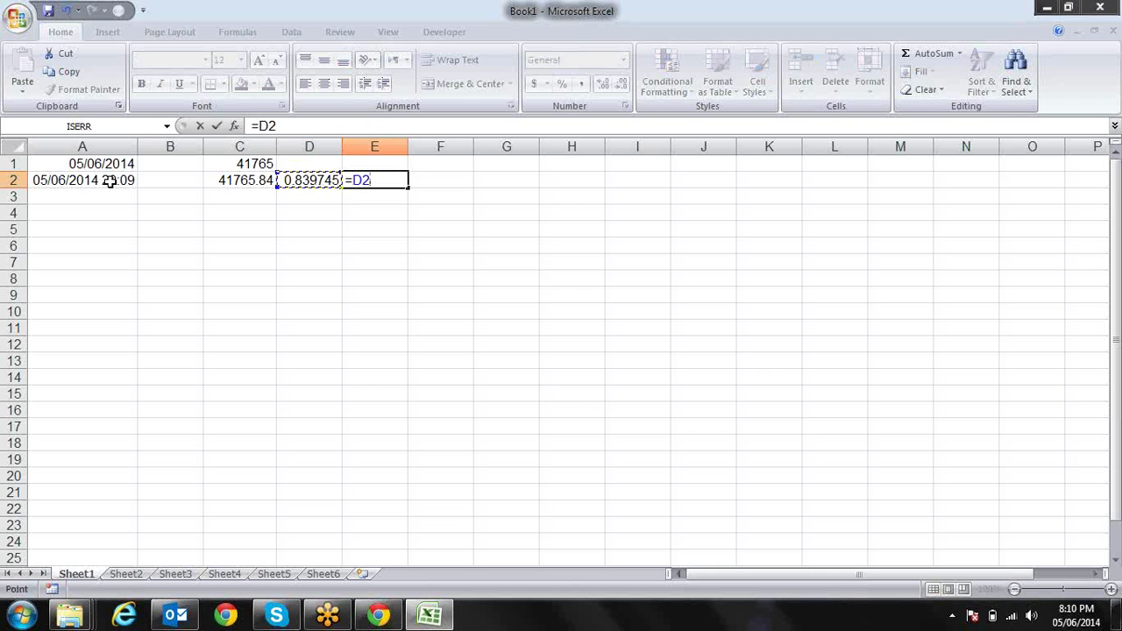
{"action": "type", "text": "+1"}
{"action": "key", "text": "Return"}
- Preview E2 as a time, glance at A1's TODAY formula, then revert E2 to a number
{"action": "key", "text": "Up"}
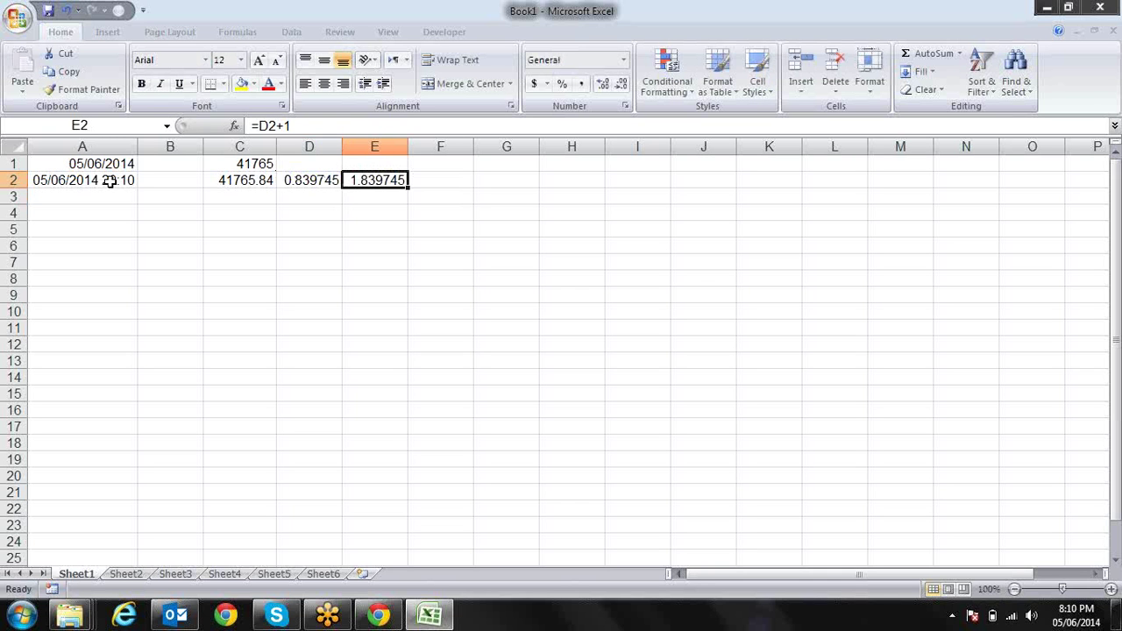
{"action": "key", "text": "ctrl+shift+2"}
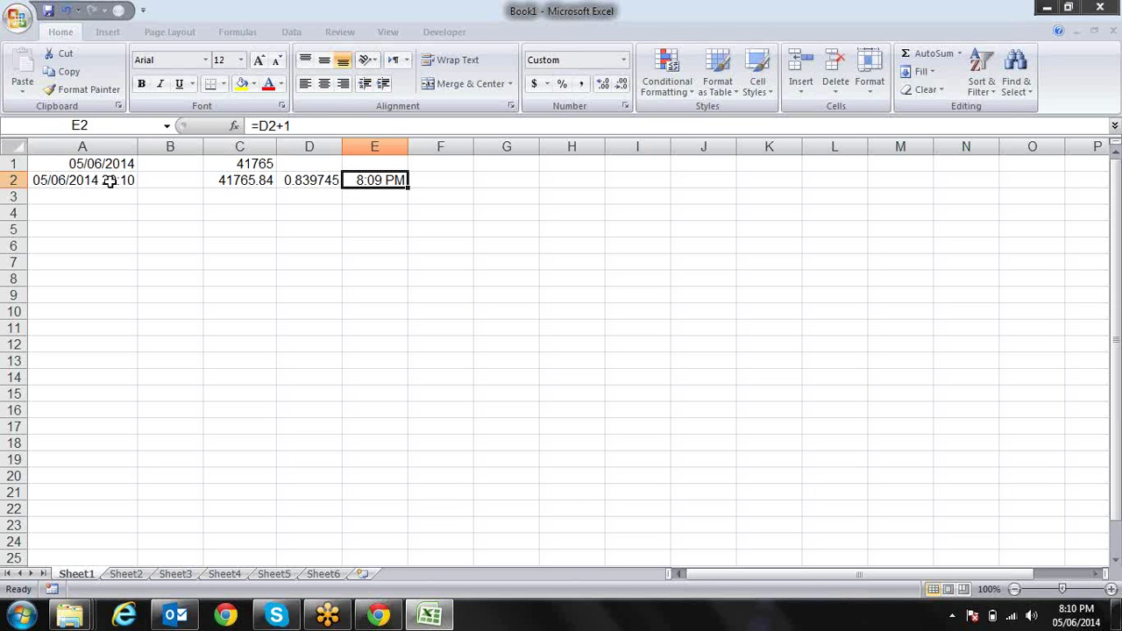
{"action": "key", "text": "Left"}
{"action": "key", "text": "Left"}
{"action": "key", "text": "Left"}
{"action": "key", "text": "Left"}
{"action": "key", "text": "Up"}
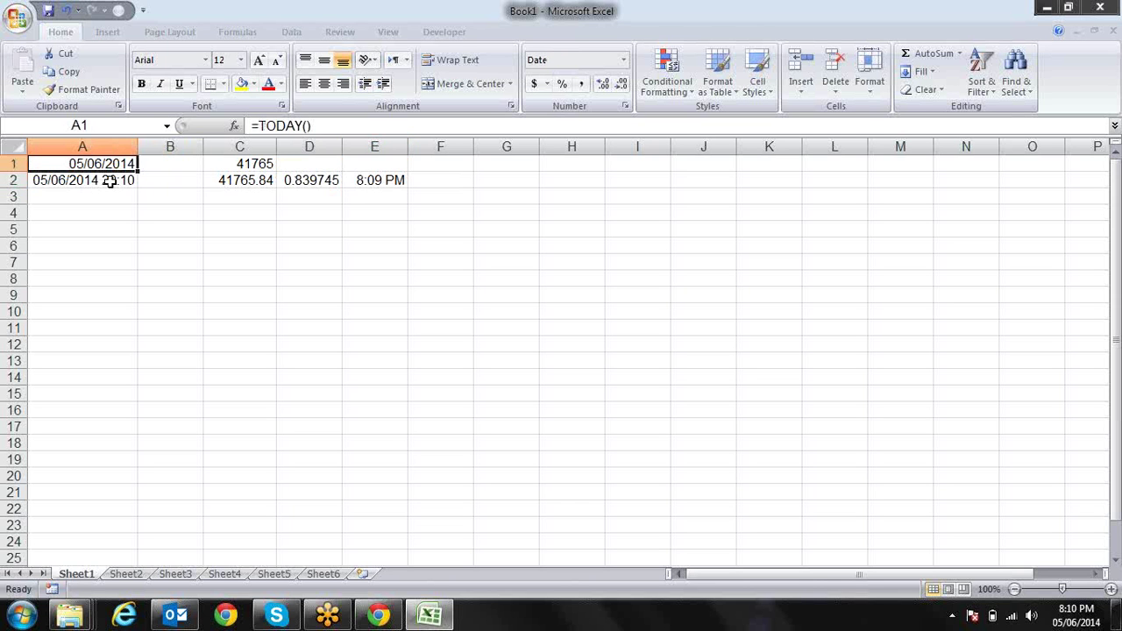
{"action": "key", "text": "Down"}
{"action": "key", "text": "Right"}
{"action": "key", "text": "Right"}
{"action": "key", "text": "Right"}
{"action": "key", "text": "Right"}
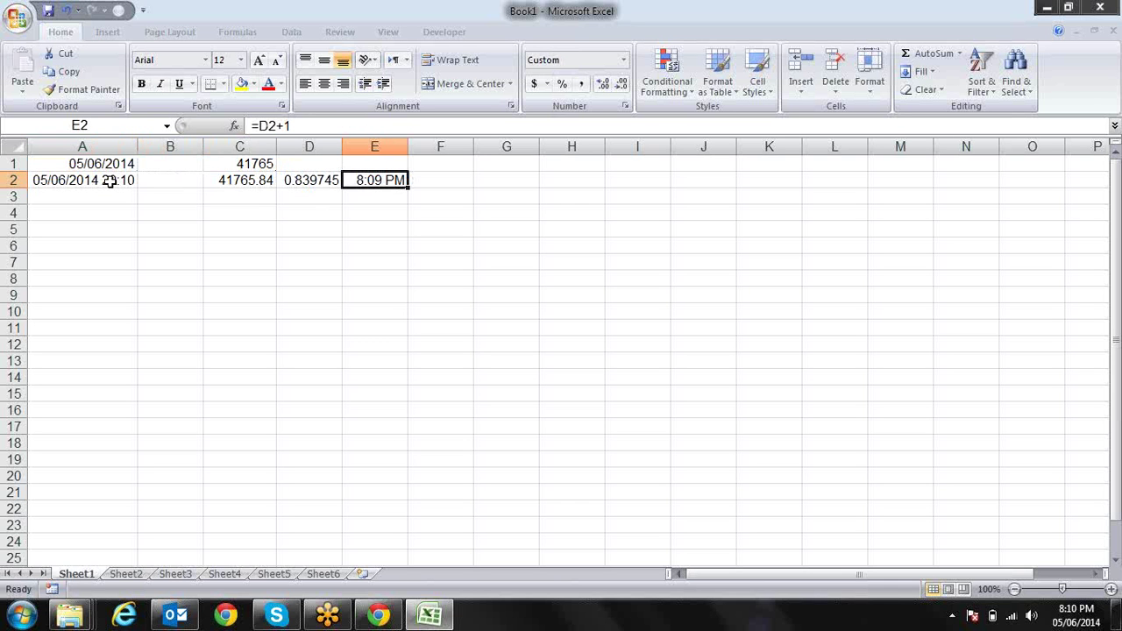
{"action": "key", "text": "ctrl+shift+asciitilde"}
- Compare the D2 and E2 formulas with the serial values in C1 and C2
{"action": "key", "text": "Left"}
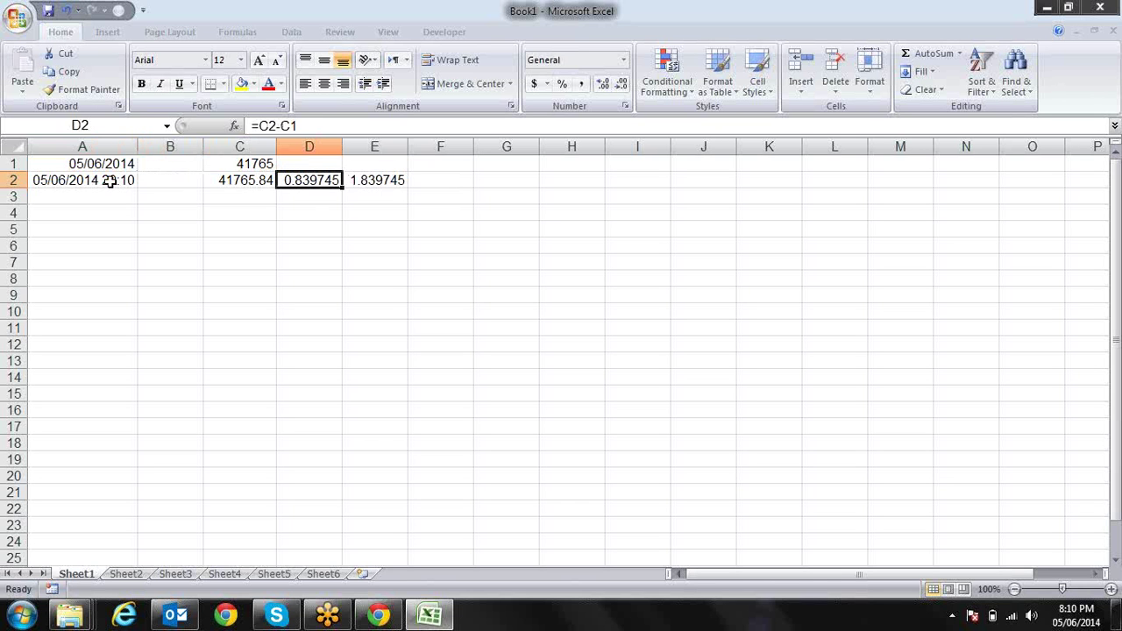
{"action": "key", "text": "Right"}
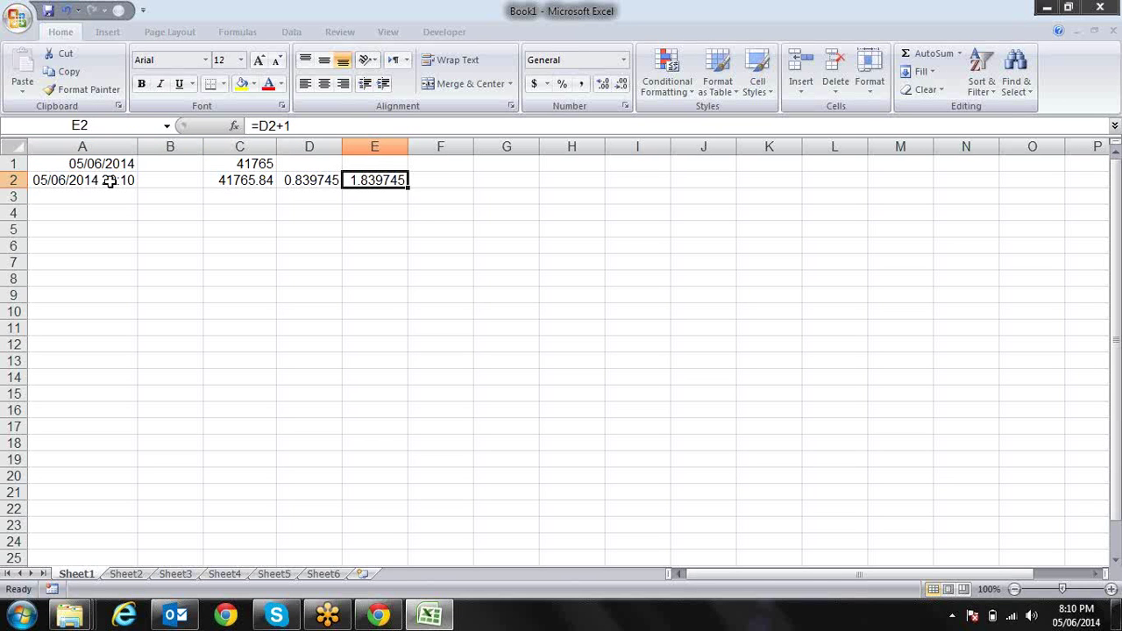
{"action": "key", "text": "Left"}
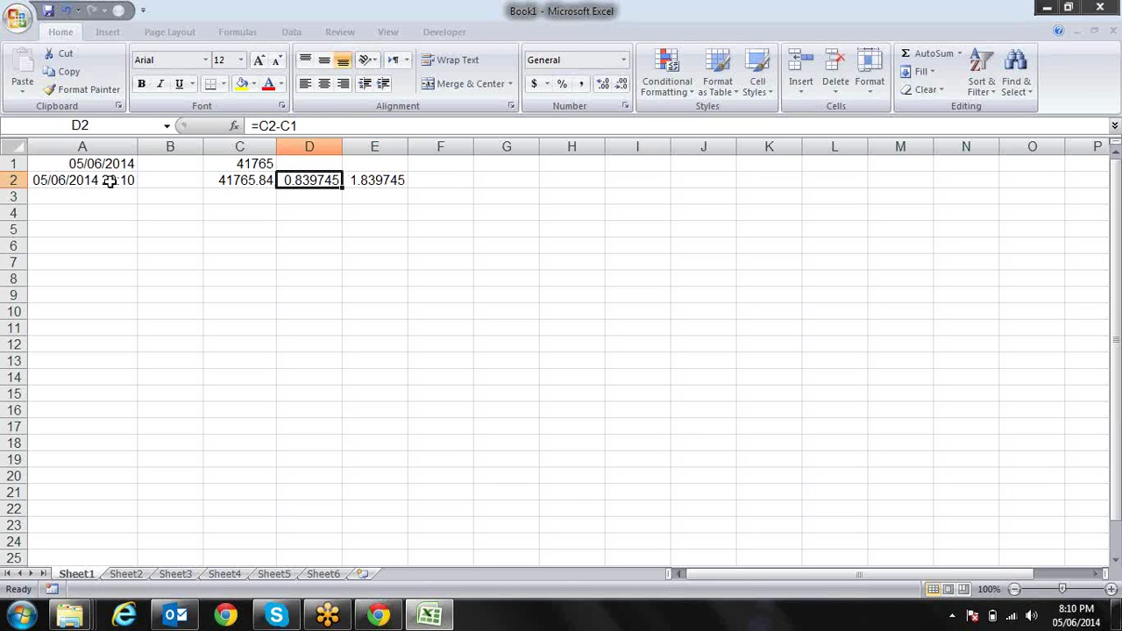
{"action": "key", "text": "Up"}
{"action": "key", "text": "Left"}
{"action": "key", "text": "Down"}
{"action": "key", "text": "Up"}
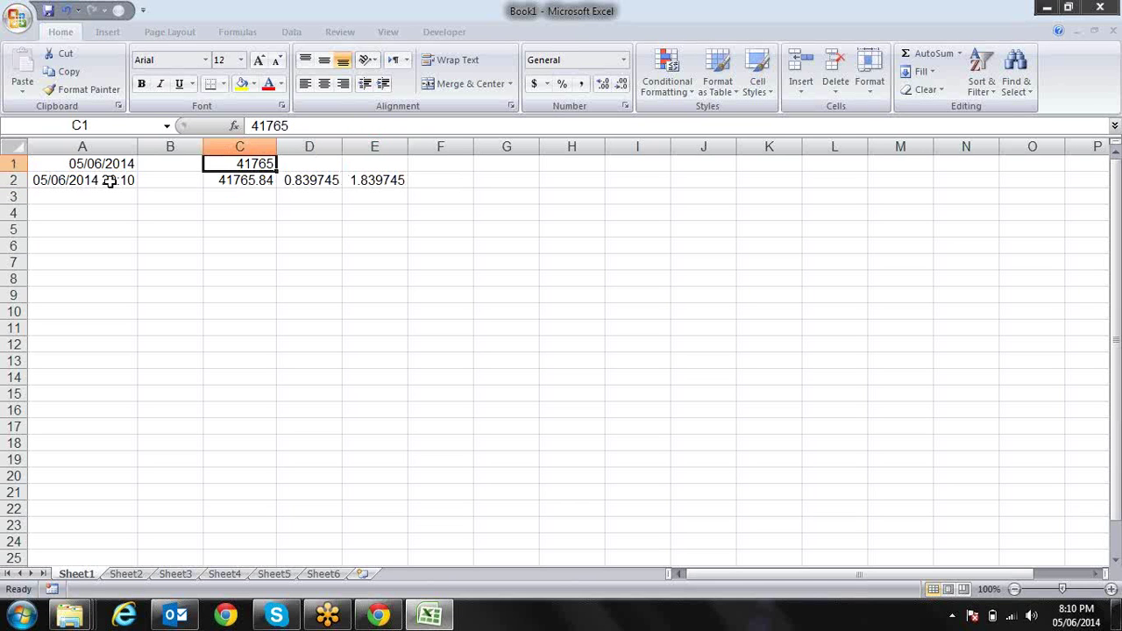
{"action": "key", "text": "Down"}
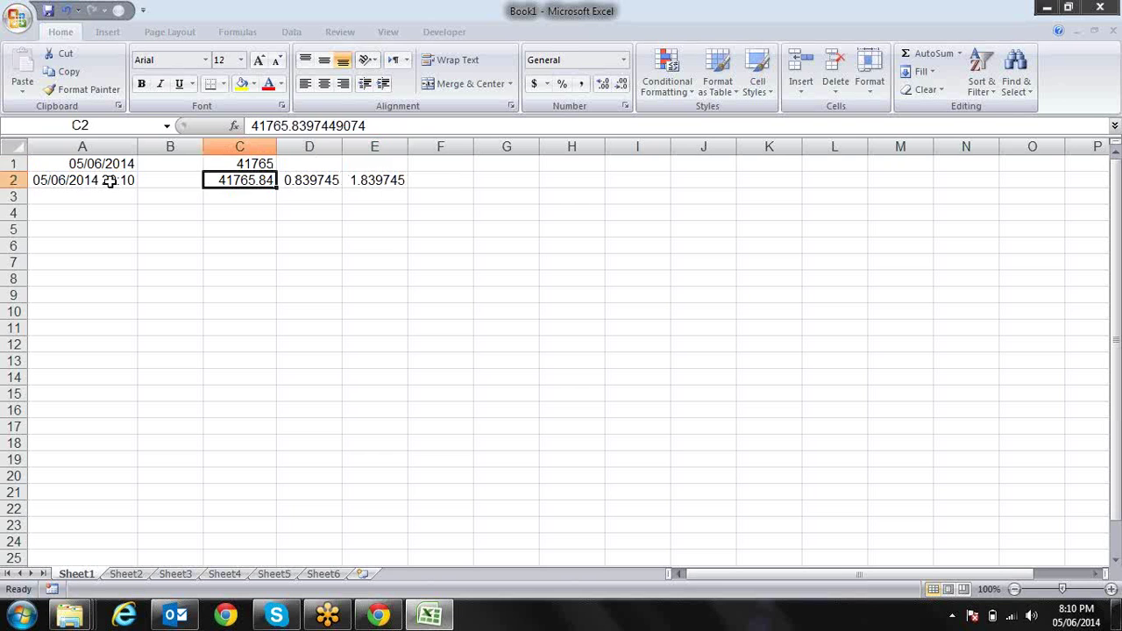
{"action": "key", "text": "Up"}
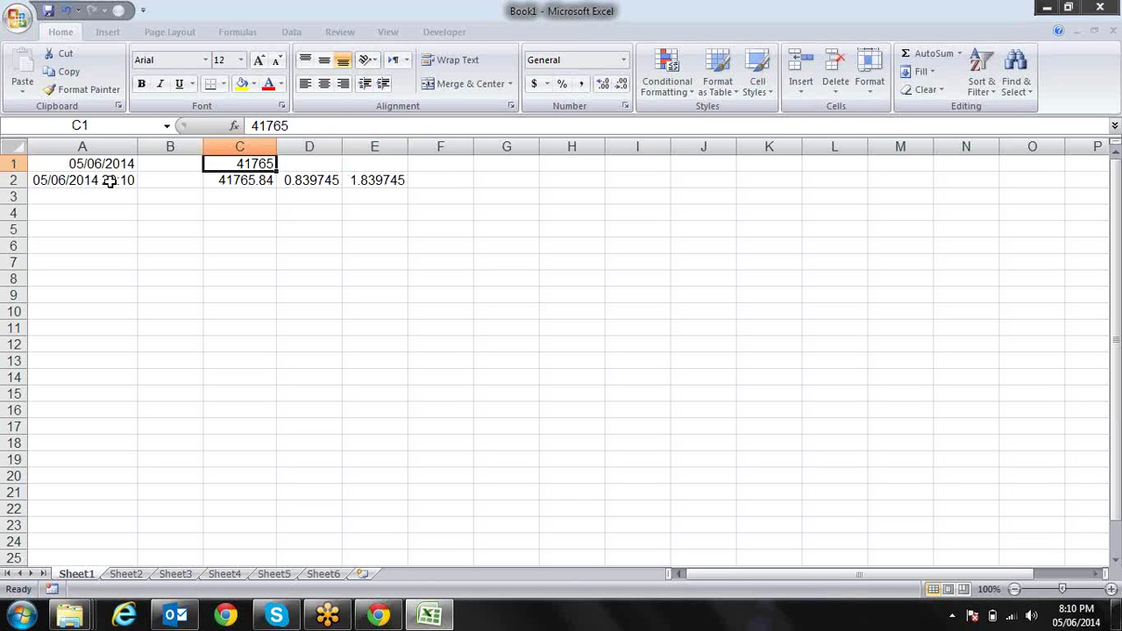
{"action": "key", "text": "Down"}
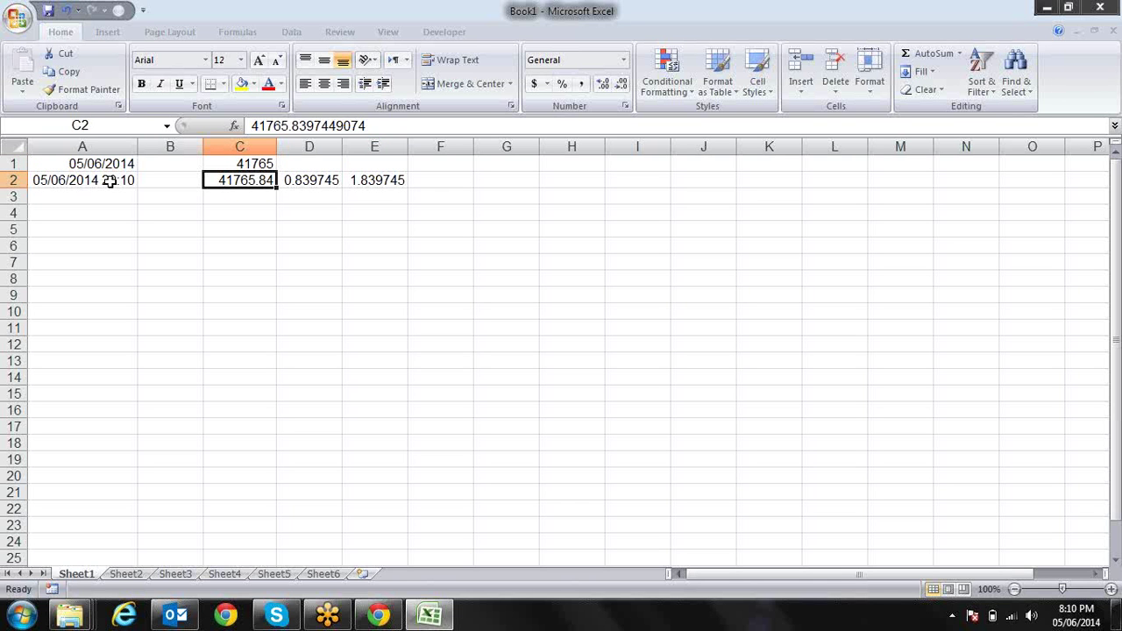
{"action": "key", "text": "Up"}
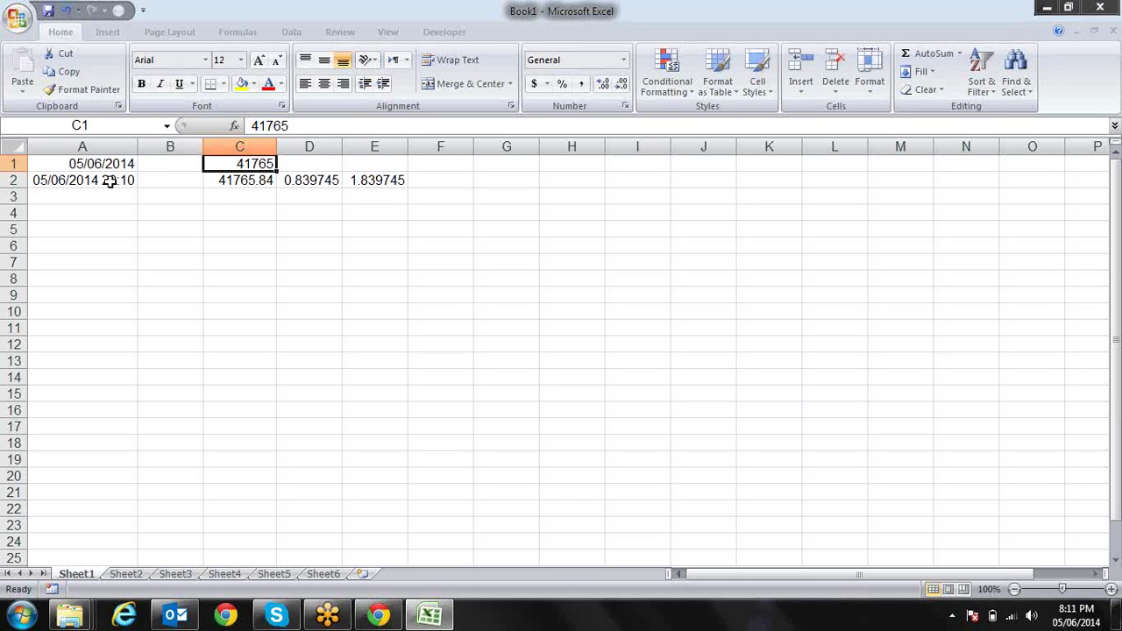
{"action": "key", "text": "Down"}
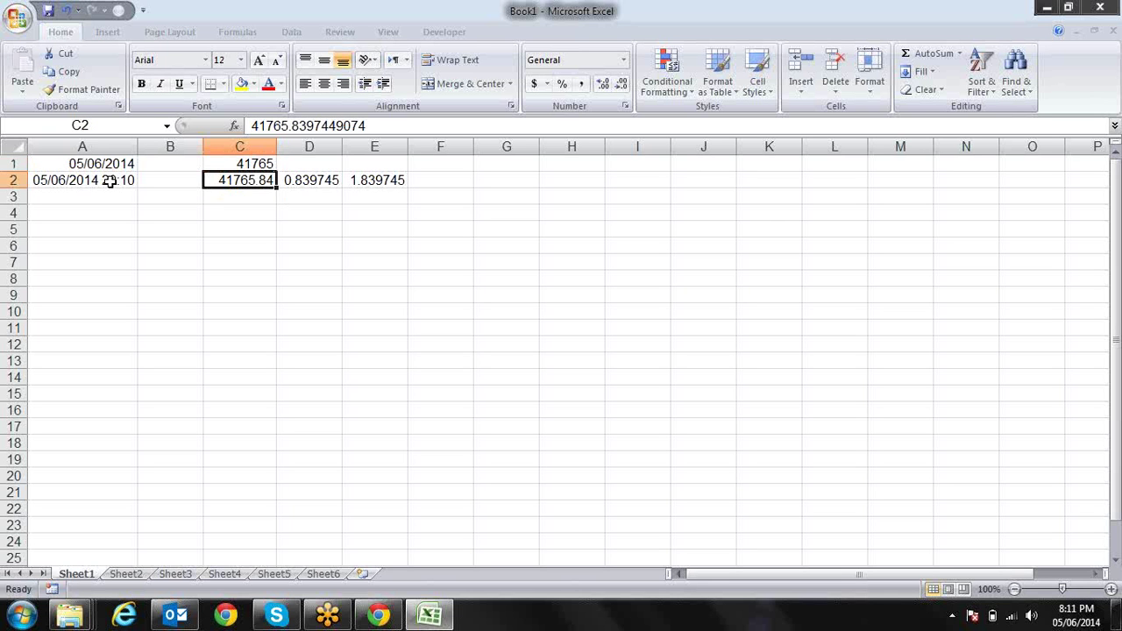
- Recheck D2's difference formula and re-enter E2's formula
{"action": "key", "text": "Right"}
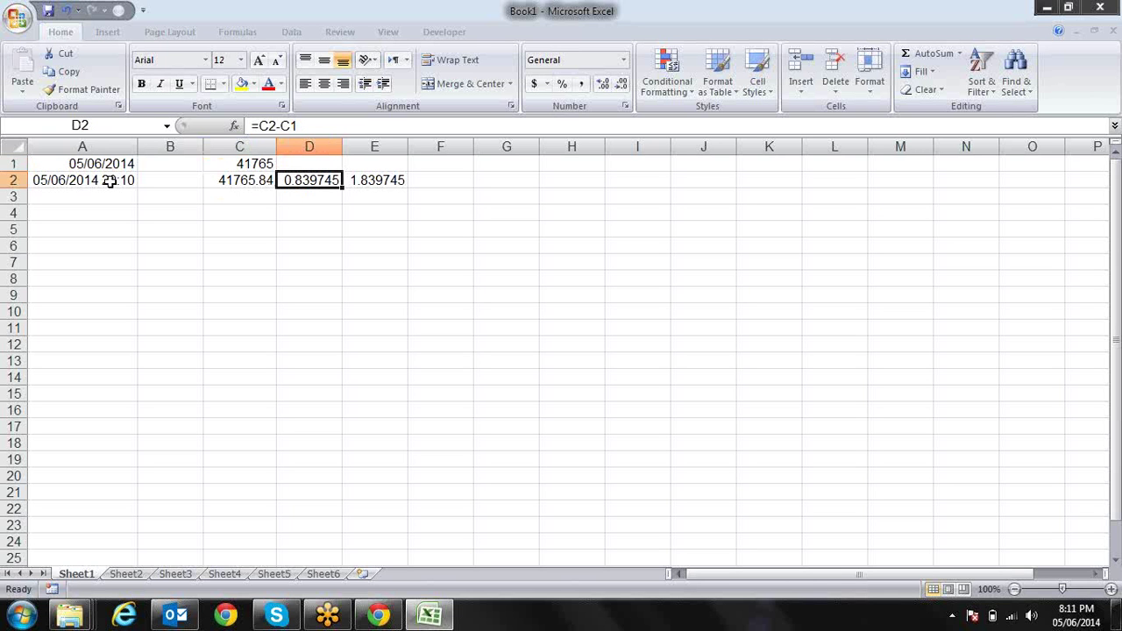
{"action": "key", "text": "Right"}
{"action": "key", "text": "F2"}
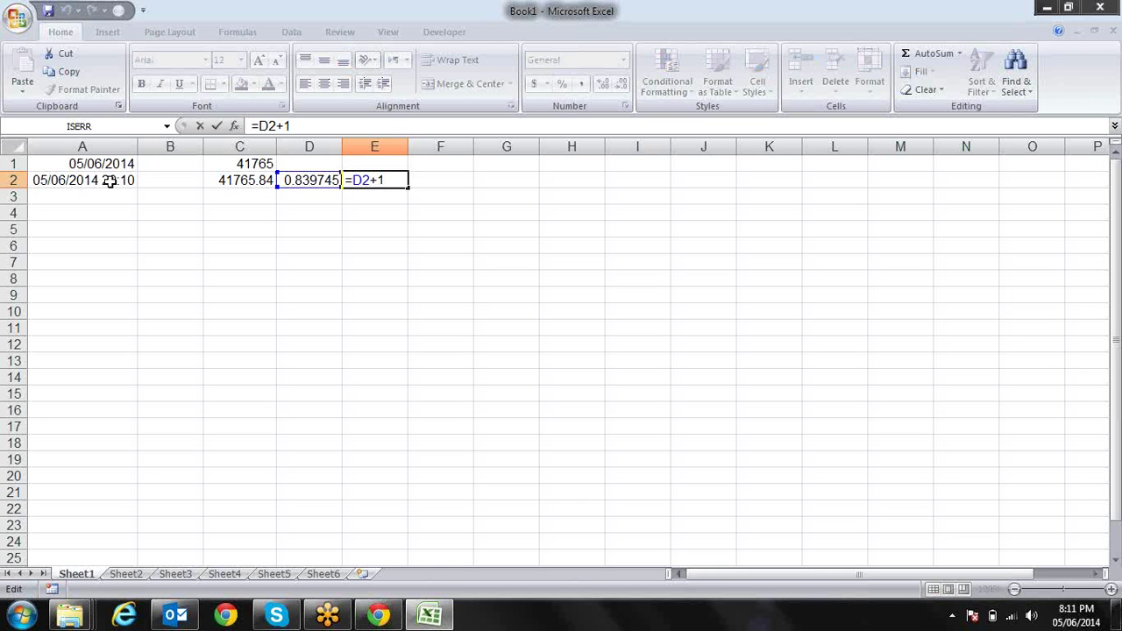
{"action": "key", "text": "Return"}
{"action": "key", "text": "Up"}
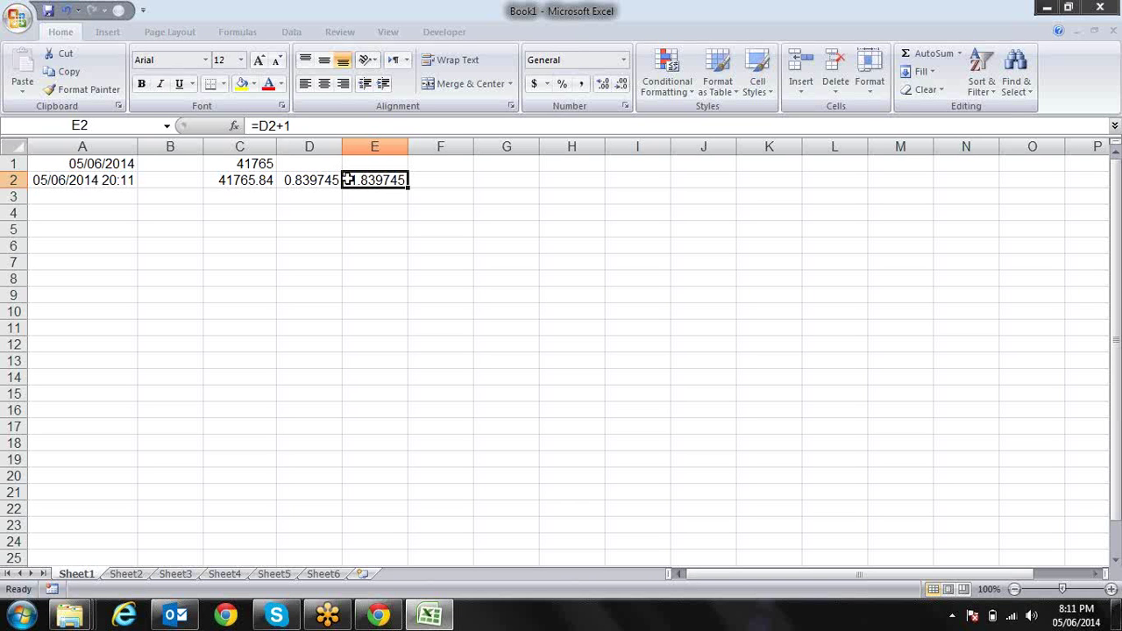
- Review the row 2 results, then copy the fractional time value in D2
{"action": "left_click", "coordinate": [399, 200]}
{"action": "key", "text": "Up"}
{"action": "key", "text": "Down"}
{"action": "key", "text": "Up"}
{"action": "key", "text": "Left"}
{"action": "key", "text": "Left"}
{"action": "key", "text": "Right"}
{"action": "key", "text": "Right"}
{"action": "key", "text": "Down"}
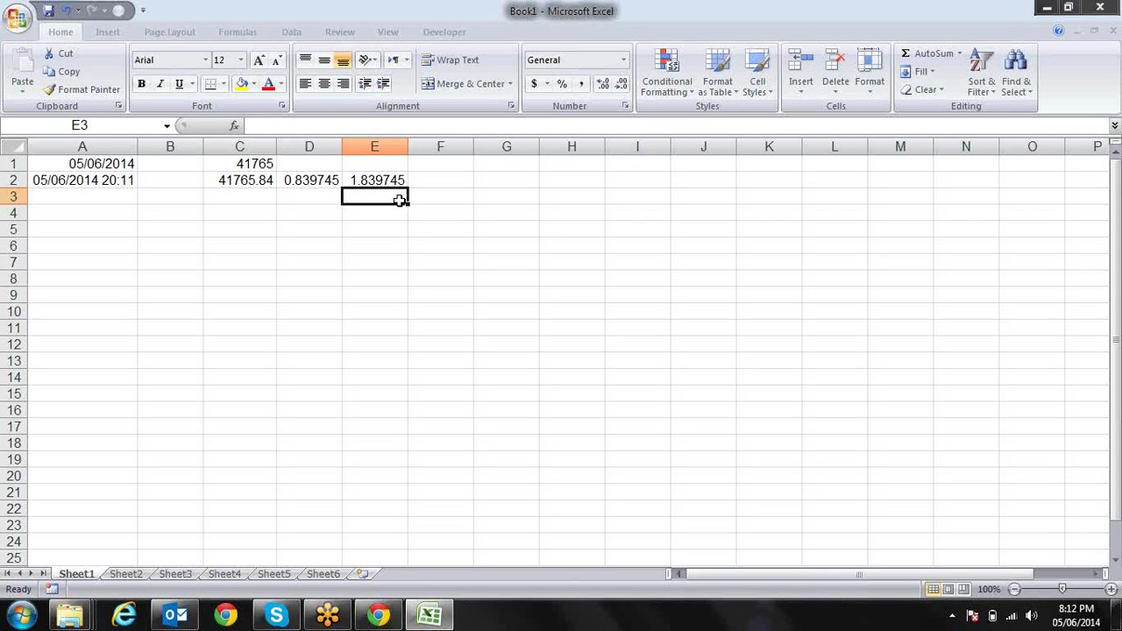
{"action": "key", "text": "Up"}
{"action": "key", "text": "Down"}
{"action": "key", "text": "Down"}
{"action": "key", "text": "Left"}
{"action": "key", "text": "Left"}
{"action": "key", "text": "Left"}
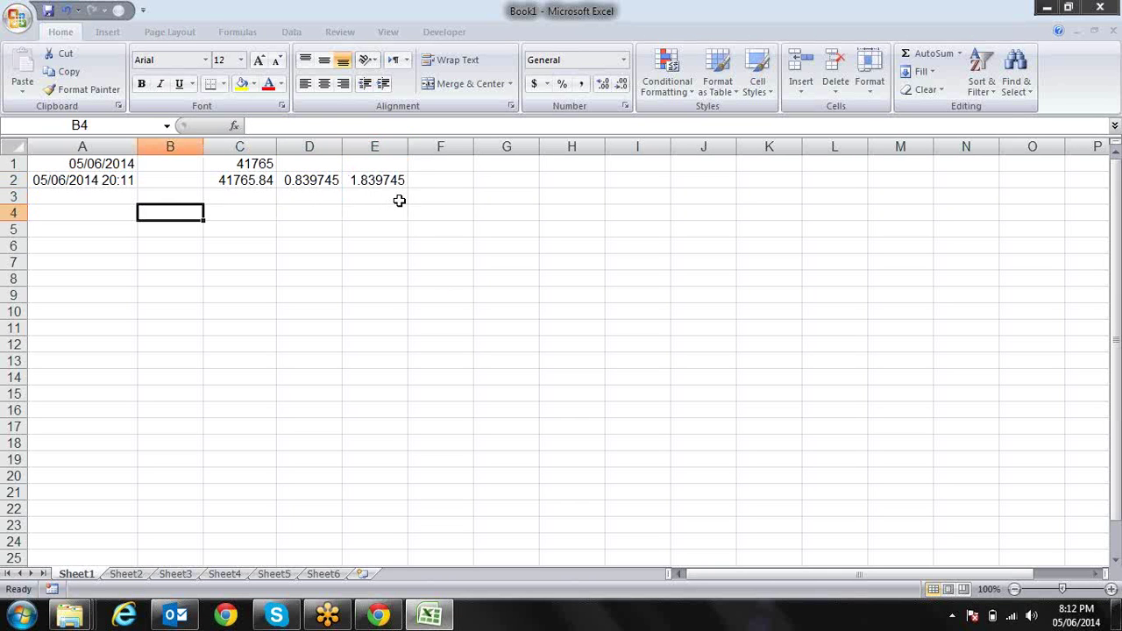
{"action": "key", "text": "Left"}
{"action": "key", "text": "Right"}
{"action": "key", "text": "Right"}
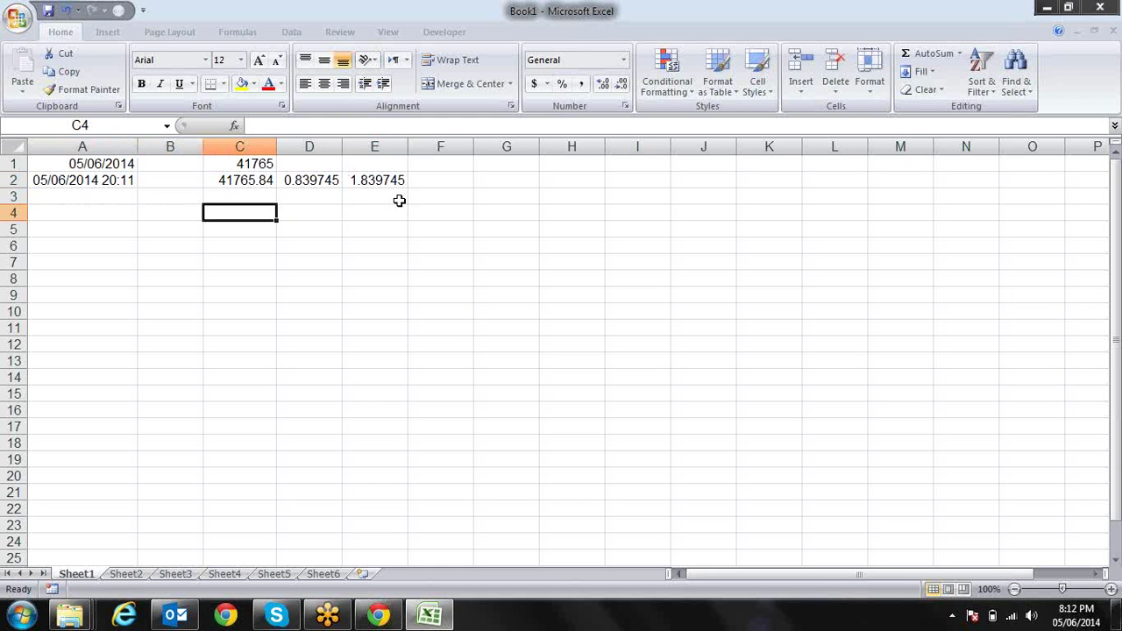
{"action": "key", "text": "Up"}
{"action": "key", "text": "Up"}
{"action": "key", "text": "Right"}
{"action": "key", "text": "ctrl+c"}
- Paste D2's value into A5 as a plain number and format it as time, showing 8:09 PM
{"action": "key", "text": "Left"}
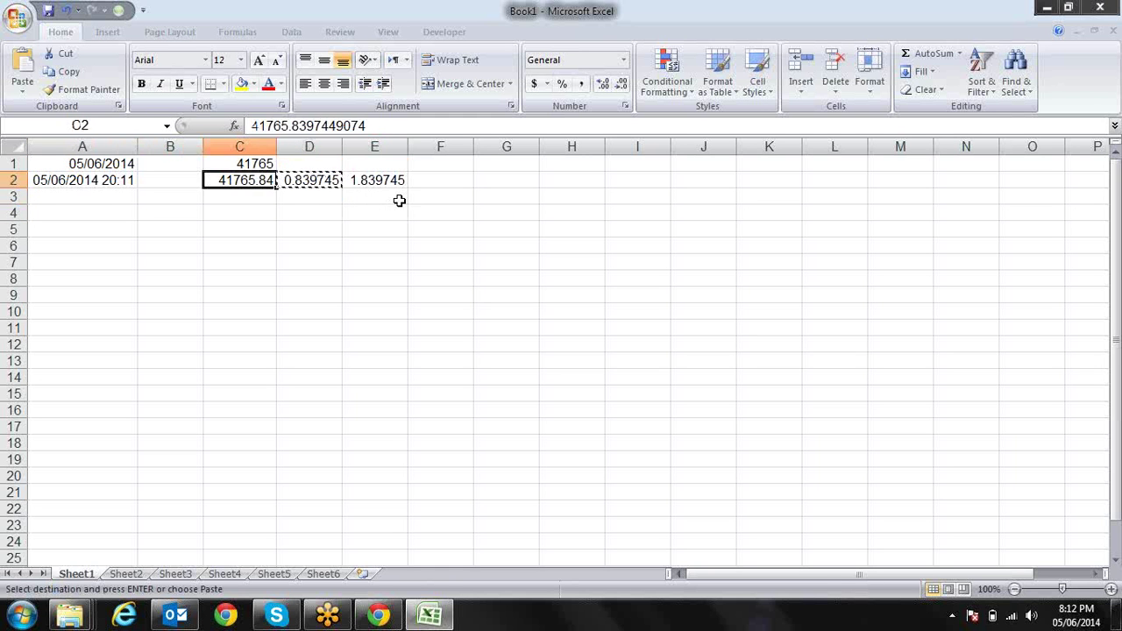
{"action": "key", "text": "Left"}
{"action": "key", "text": "Left"}
{"action": "key", "text": "Down"}
{"action": "key", "text": "Down"}
{"action": "key", "text": "Down"}
{"action": "key", "text": "alt+e"}
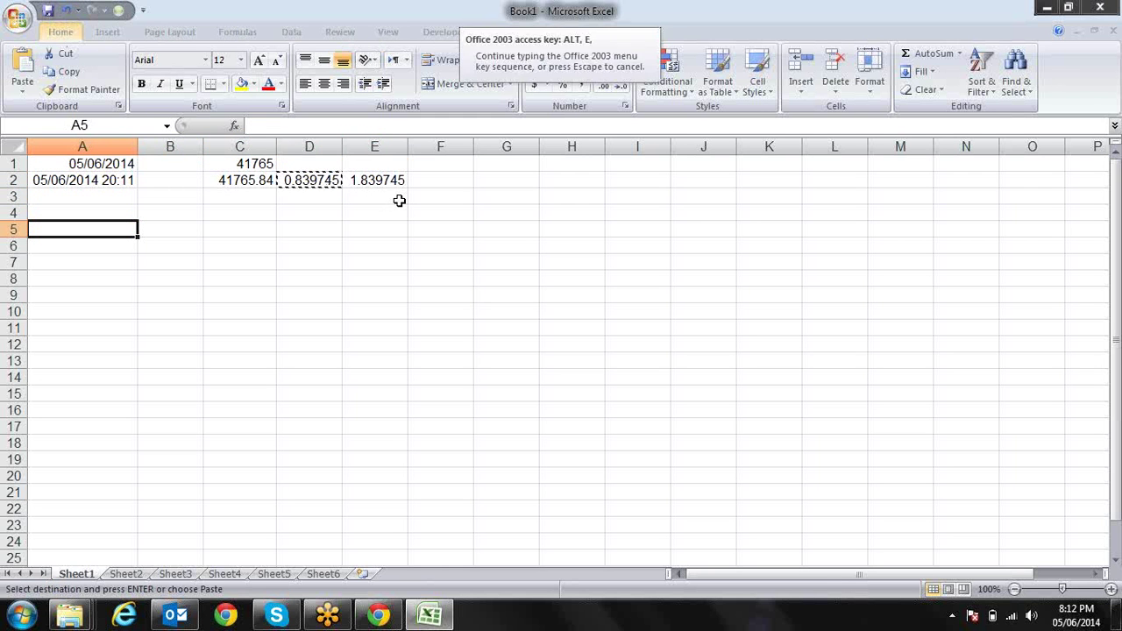
{"action": "key", "text": "s"}
{"action": "key", "text": "v"}
{"action": "key", "text": "Return"}
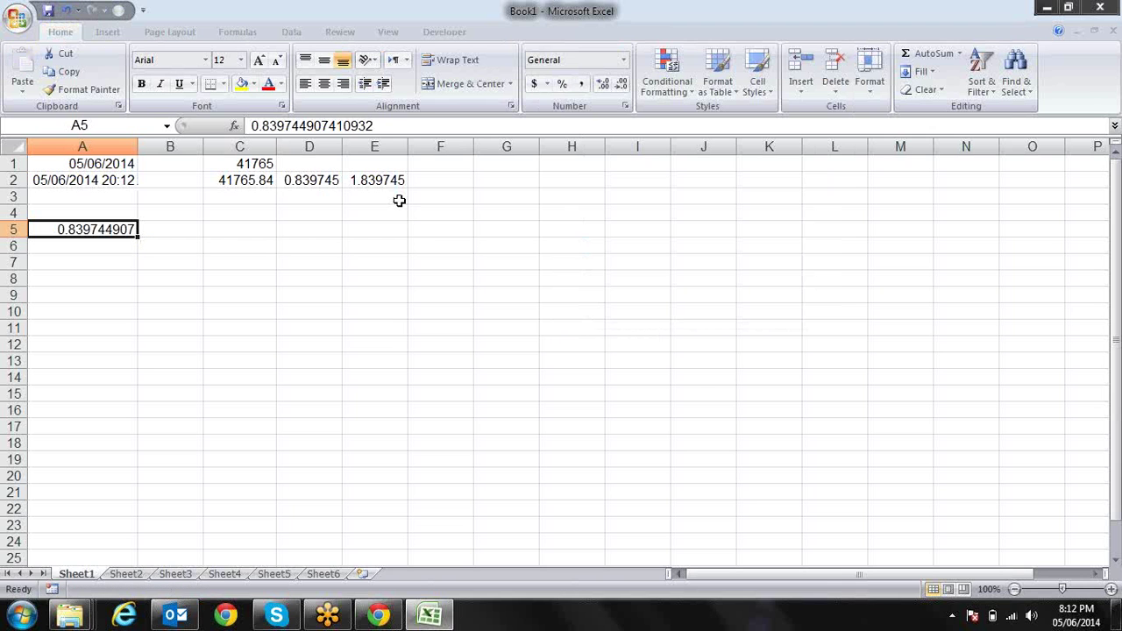
{"action": "key", "text": "ctrl+shift+2"}
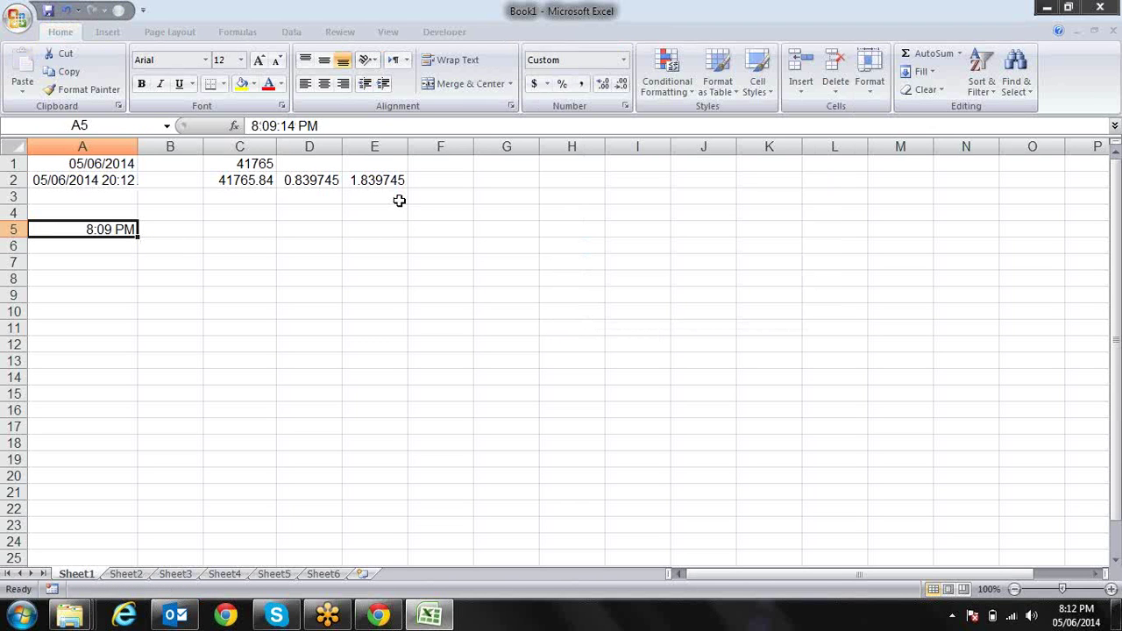
{"action": "key", "text": "Right"}
{"action": "key", "text": "Up"}
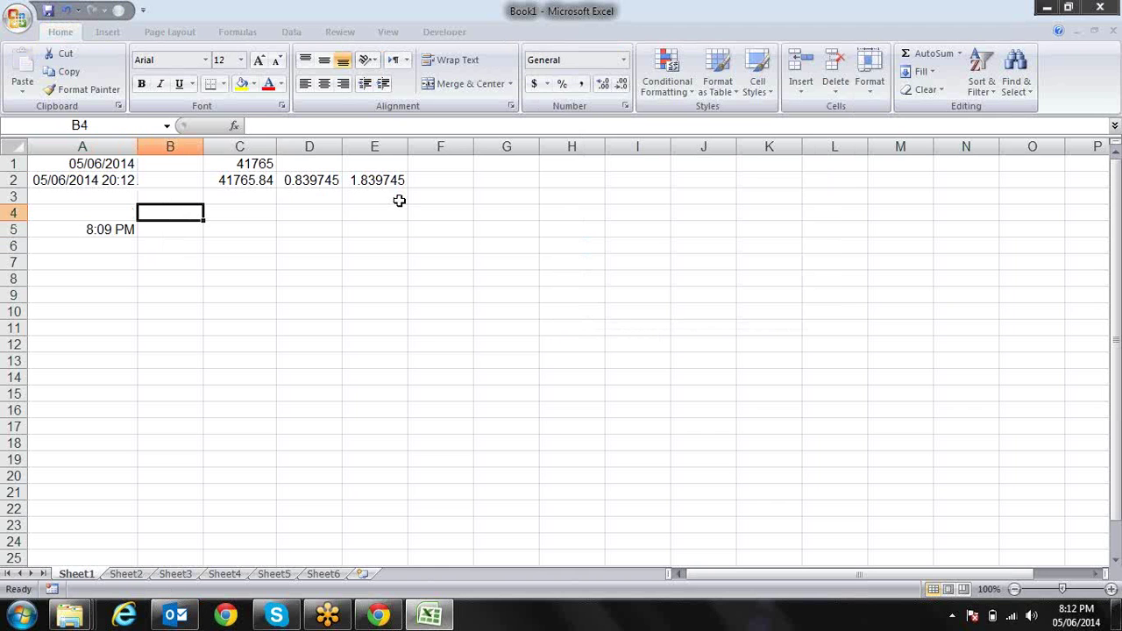
- Type the headings hour, minute and seconds into B4:D4
{"action": "type", "text": "hour"}
{"action": "key", "text": "Tab"}
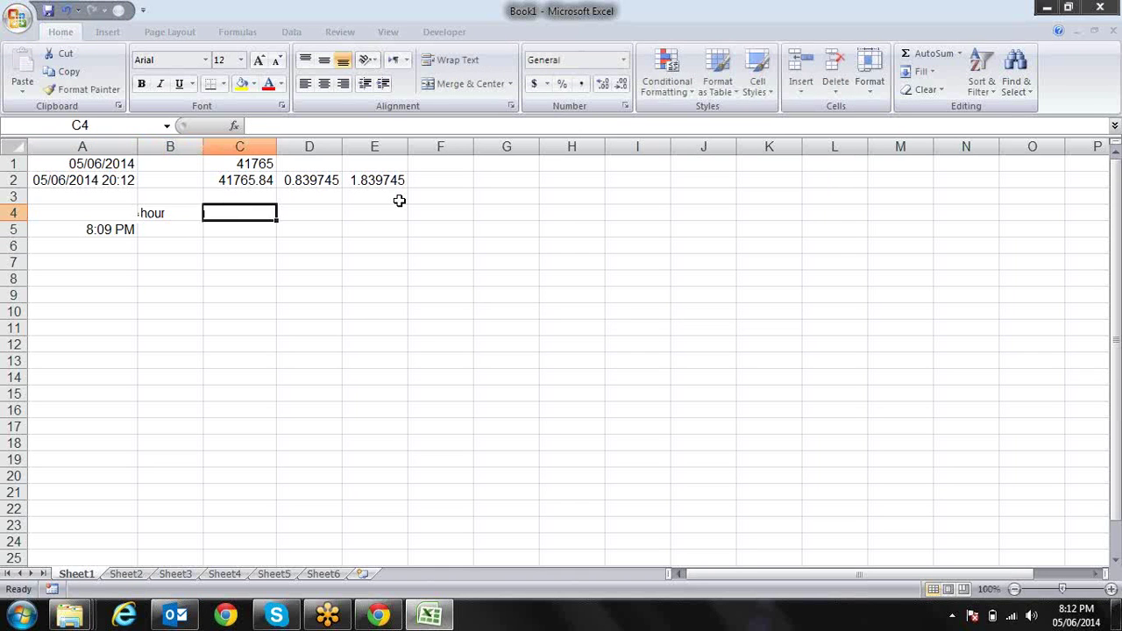
{"action": "type", "text": "minute"}
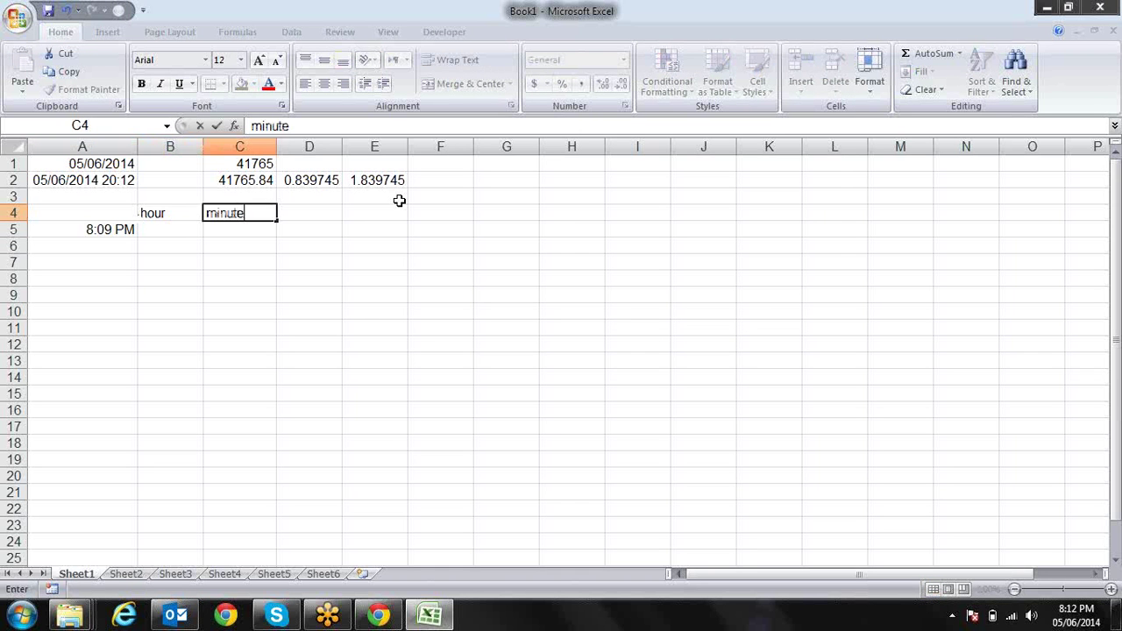
{"action": "key", "text": "Tab"}
{"action": "type", "text": "second"}
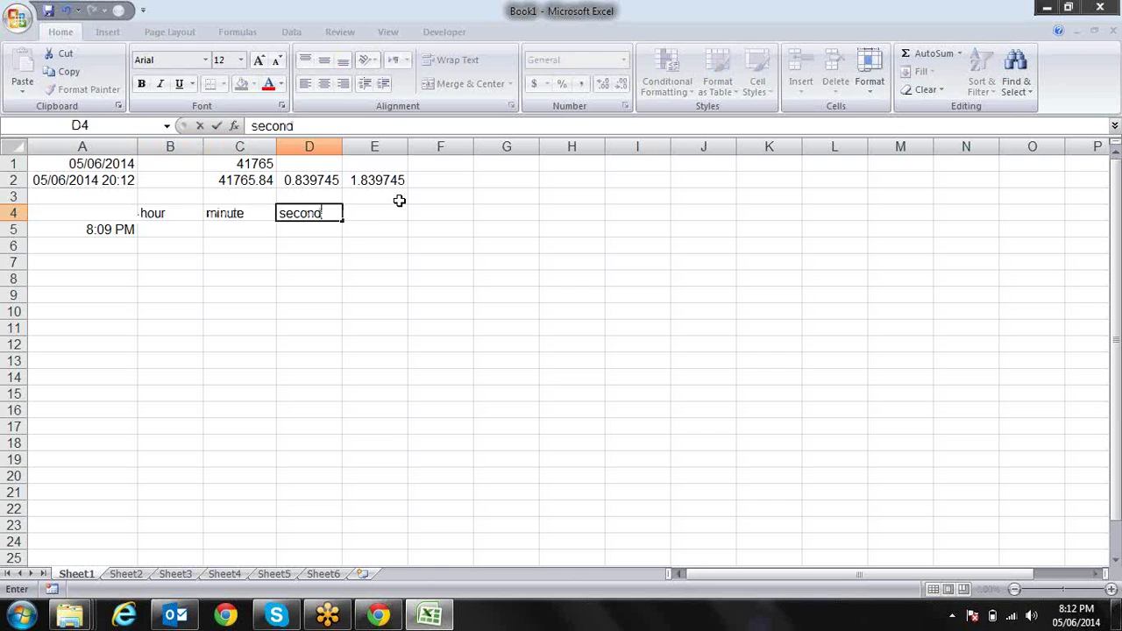
{"action": "type", "text": "s"}
{"action": "key", "text": "Return"}
- Enter =HOUR(A5) in B5 and =MINUTE(A5) in C5, giving 20 and 9
{"action": "type", "text": "="}
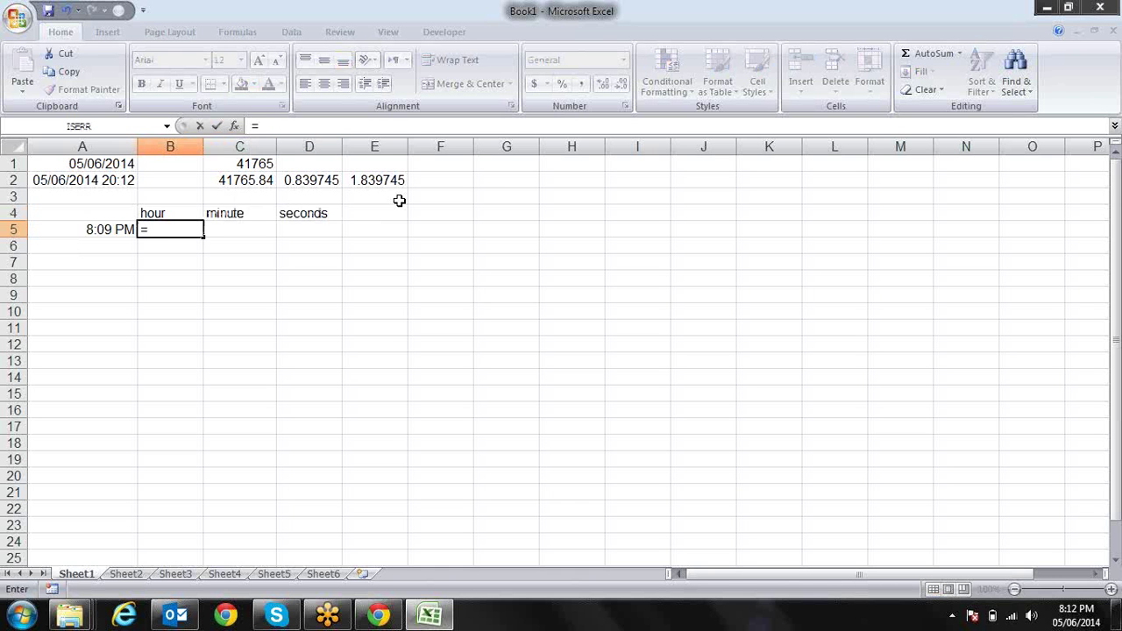
{"action": "type", "text": "hou"}
{"action": "key", "text": "Tab"}
{"action": "key", "text": "Left"}
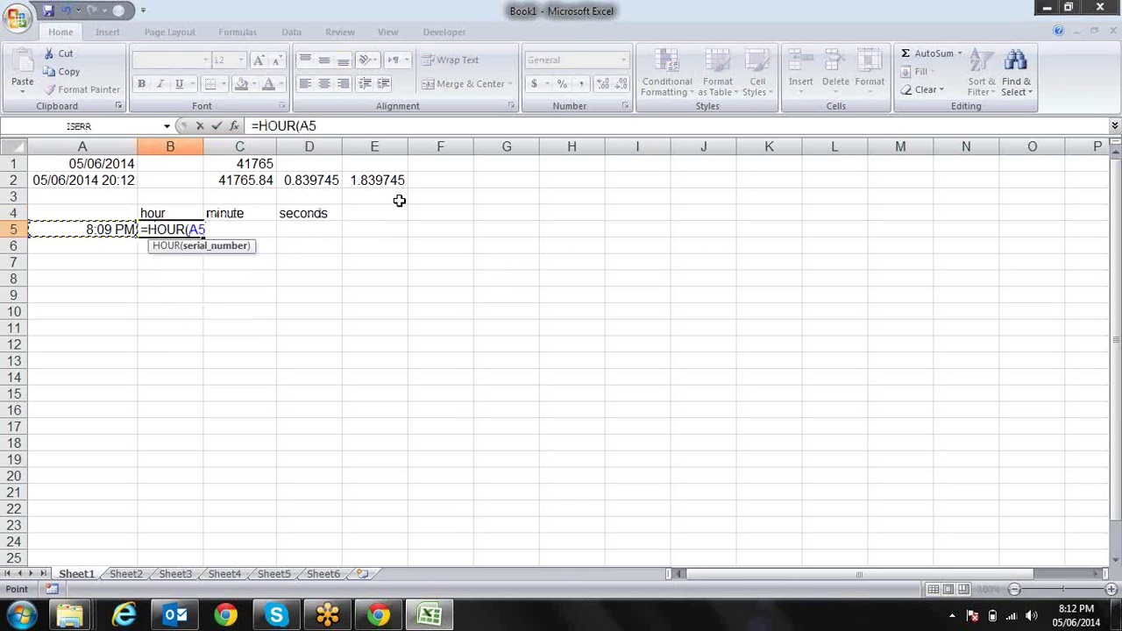
{"action": "type", "text": ")"}
{"action": "key", "text": "Tab"}
{"action": "type", "text": "="}
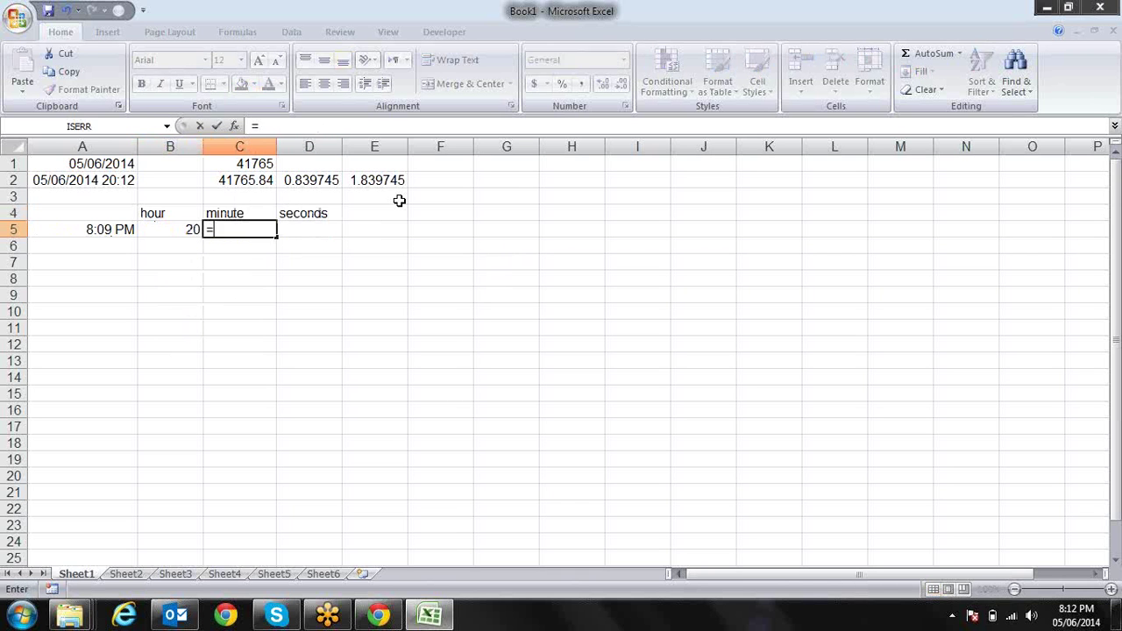
{"action": "type", "text": "min"}
{"action": "key", "text": "Down"}
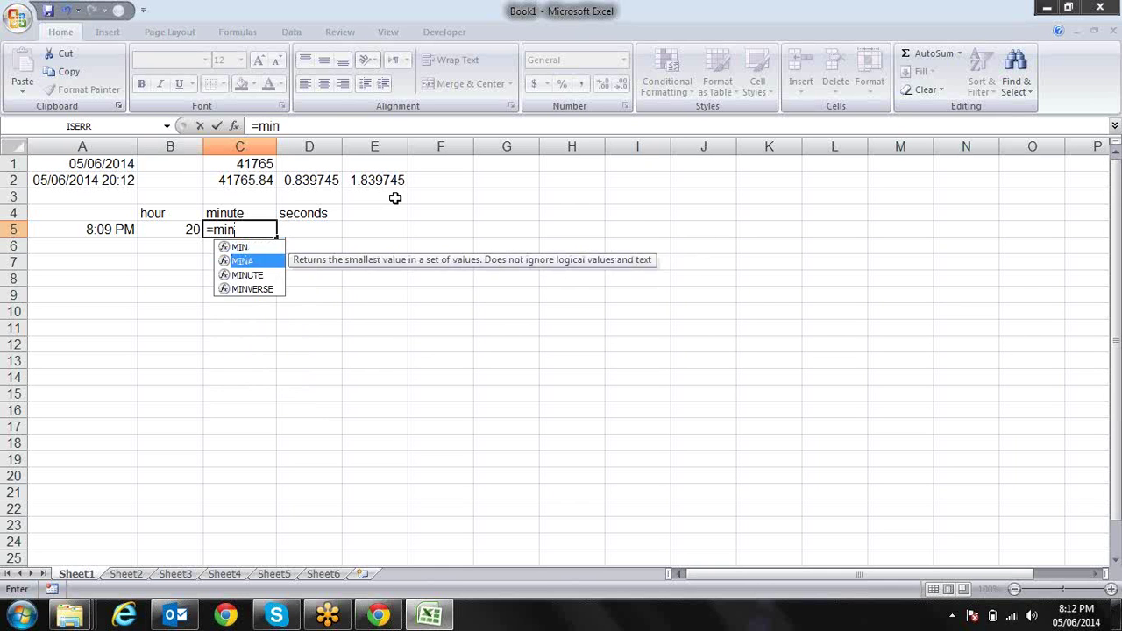
{"action": "key", "text": "Down"}
{"action": "key", "text": "Tab"}
{"action": "key", "text": "Left"}
{"action": "type", "text": ")"}
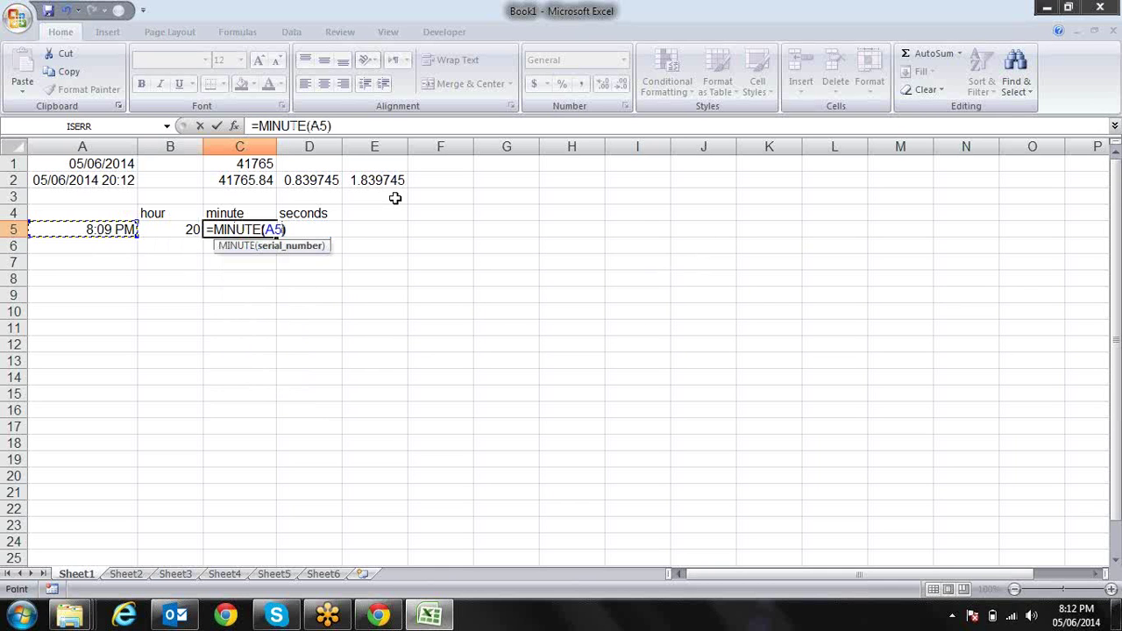
{"action": "key", "text": "Return"}
- Enter =SECOND(A5) in D5, giving 14
{"action": "key", "text": "Up"}
{"action": "key", "text": "Right"}
{"action": "key", "text": "Right"}
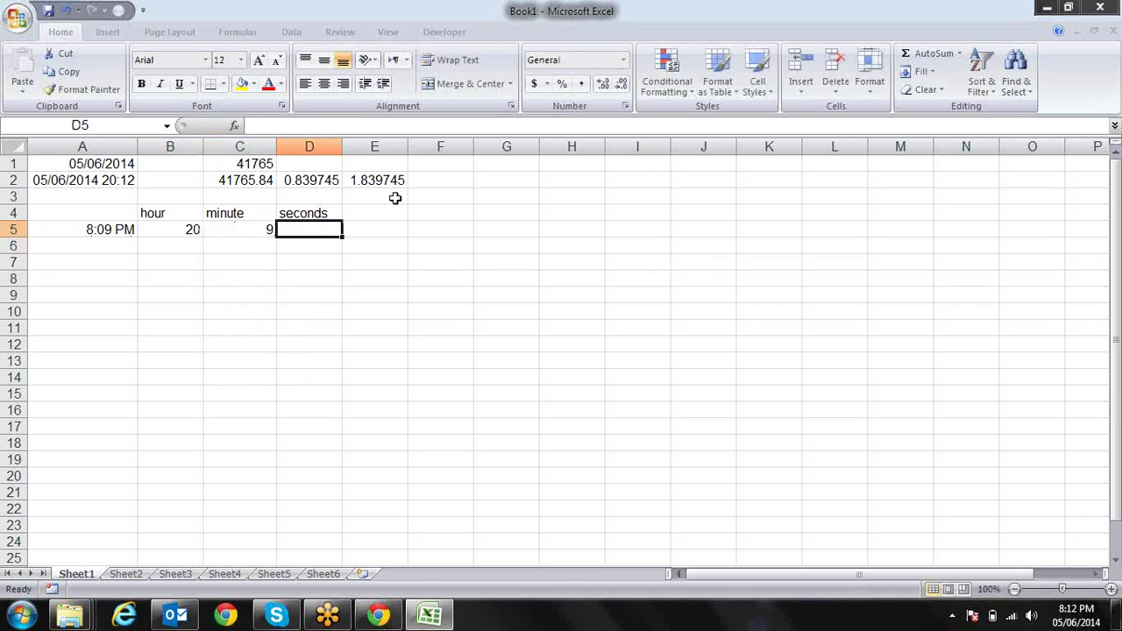
{"action": "type", "text": "=sen"}
{"action": "key", "text": "BackSpace"}
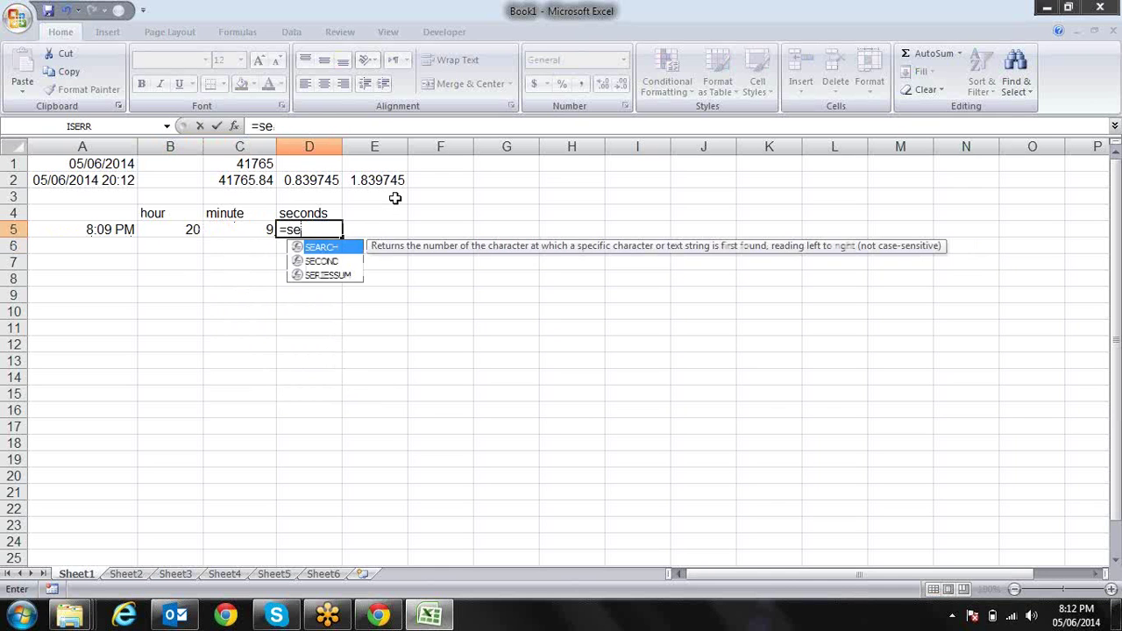
{"action": "key", "text": "Down"}
{"action": "key", "text": "Tab"}
{"action": "key", "text": "Left"}
{"action": "key", "text": "Left"}
{"action": "key", "text": "Left"}
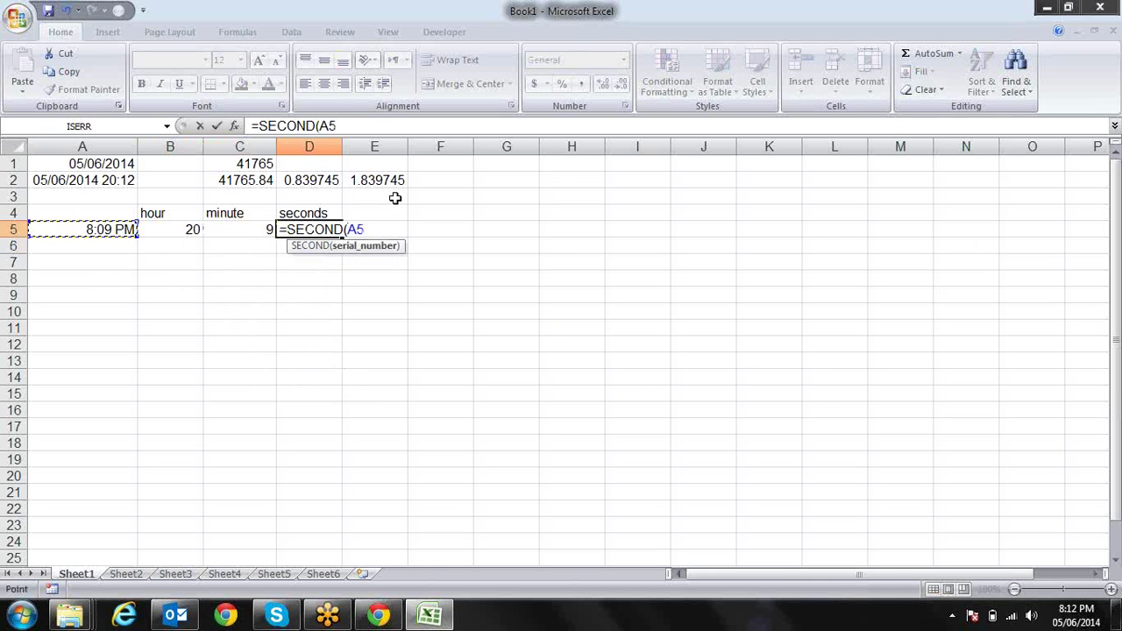
{"action": "type", "text": ")"}
{"action": "key", "text": "Return"}
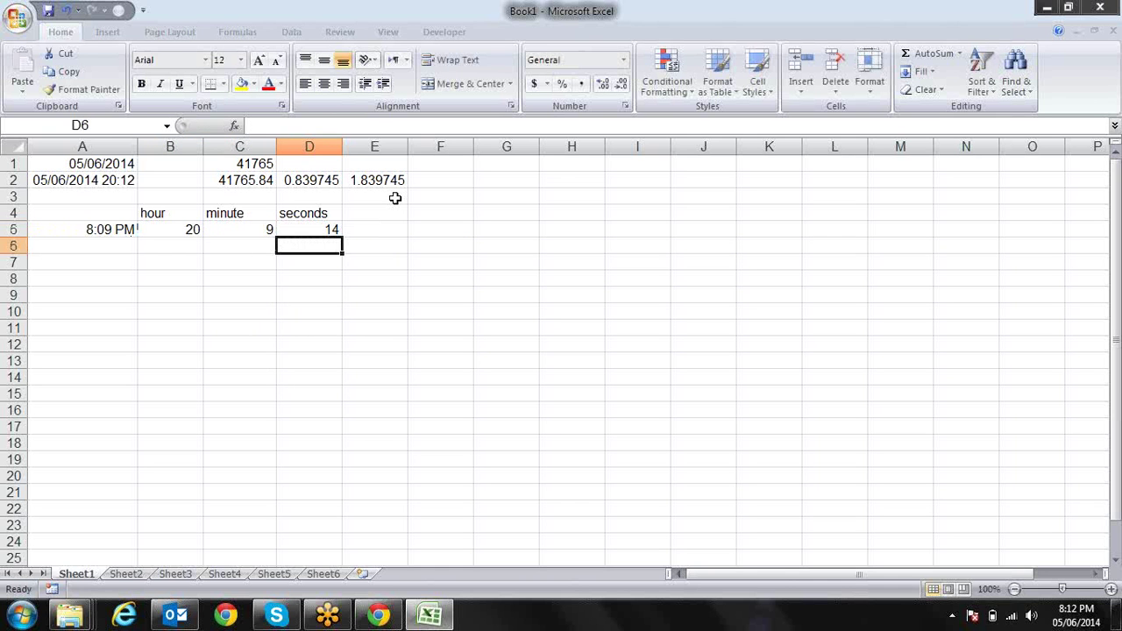
{"action": "key", "text": "Left"}
{"action": "key", "text": "Up"}
{"action": "key", "text": "Left"}
{"action": "key", "text": "Left"}
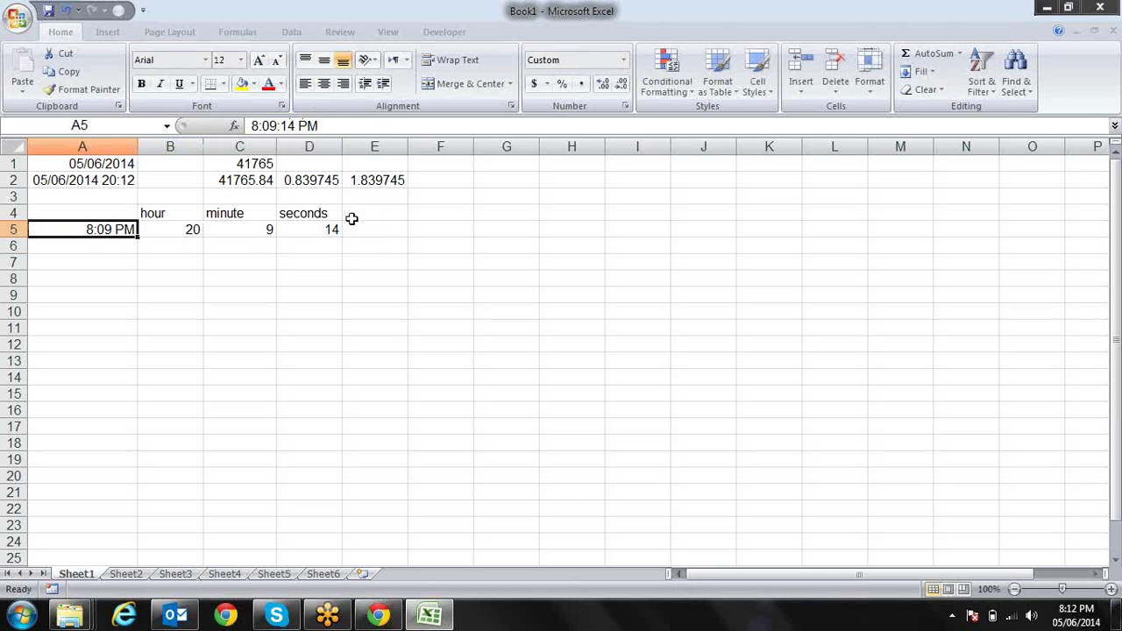
- Head E4 'time' and enter =TIME(B5,C5,D5) in E5, which shows 8:09 PM
{"action": "left_click", "coordinate": [389, 218]}
{"action": "type", "text": "time"}
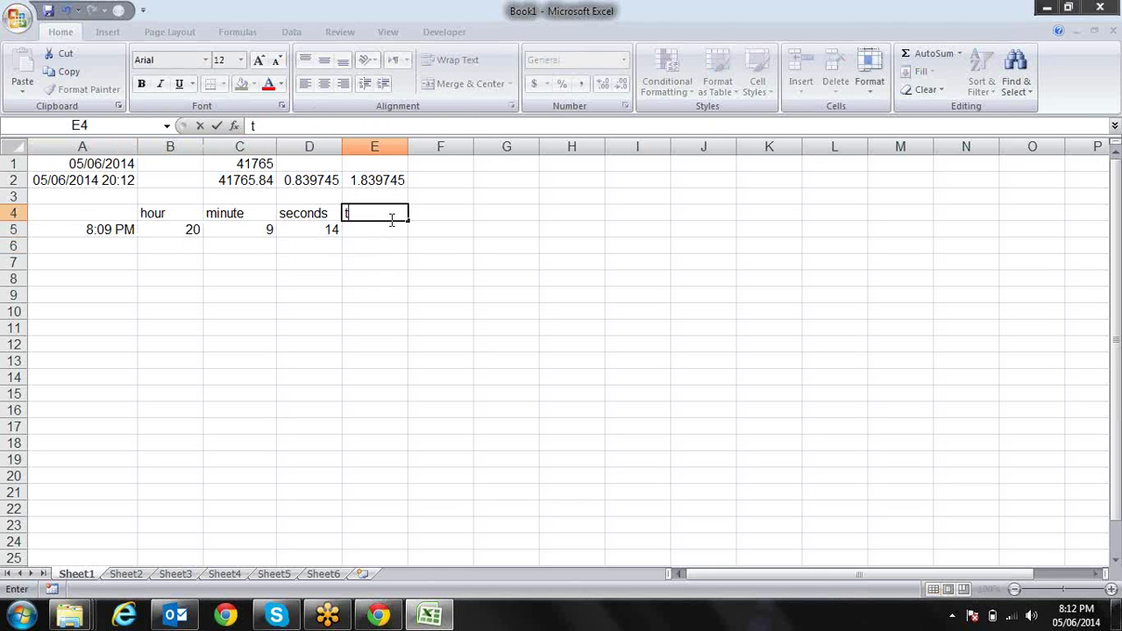
{"action": "key", "text": "Return"}
{"action": "type", "text": "="}
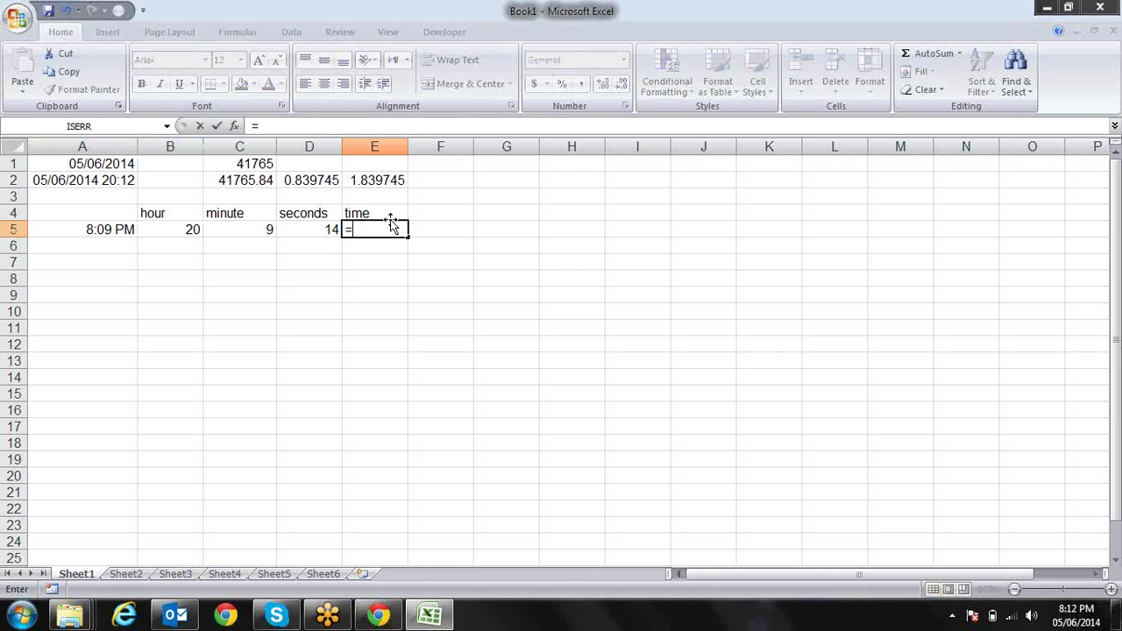
{"action": "type", "text": "tim"}
{"action": "key", "text": "Tab"}
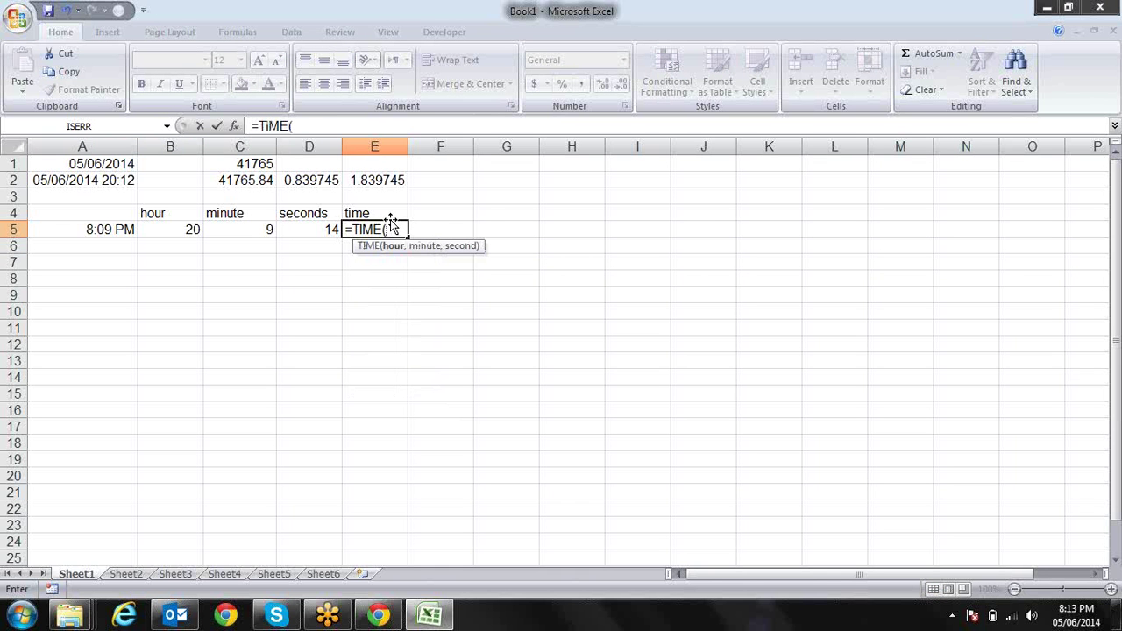
{"action": "key", "text": "Left"}
{"action": "key", "text": "Left"}
{"action": "key", "text": "Left"}
{"action": "type", "text": ","}
{"action": "left_click", "coordinate": [254, 230]}
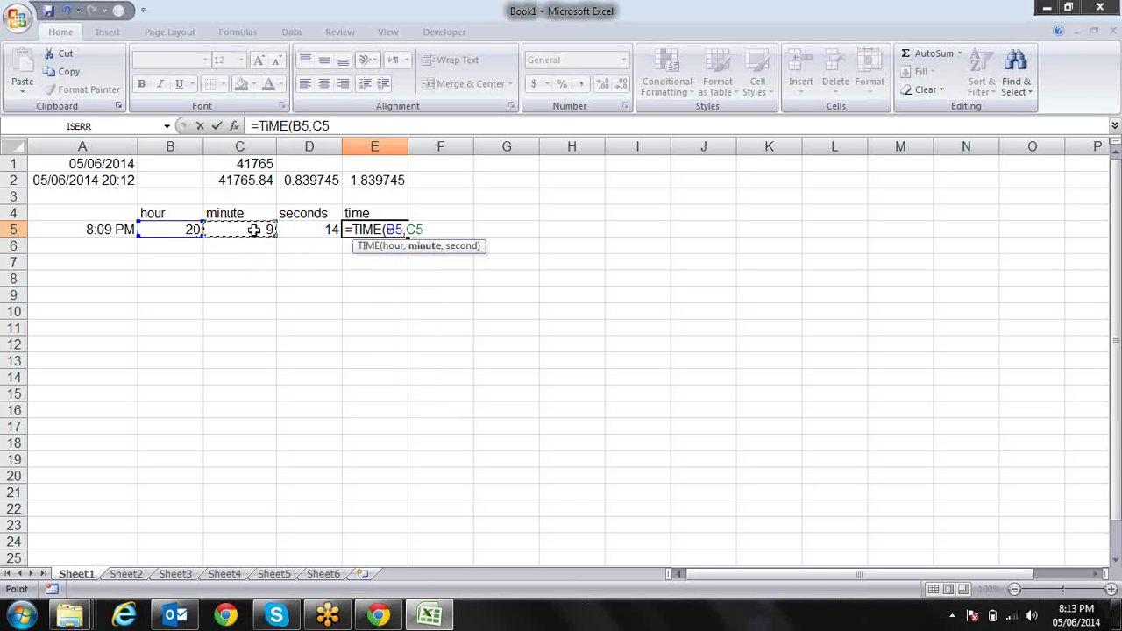
{"action": "type", "text": ","}
{"action": "left_click", "coordinate": [331, 230]}
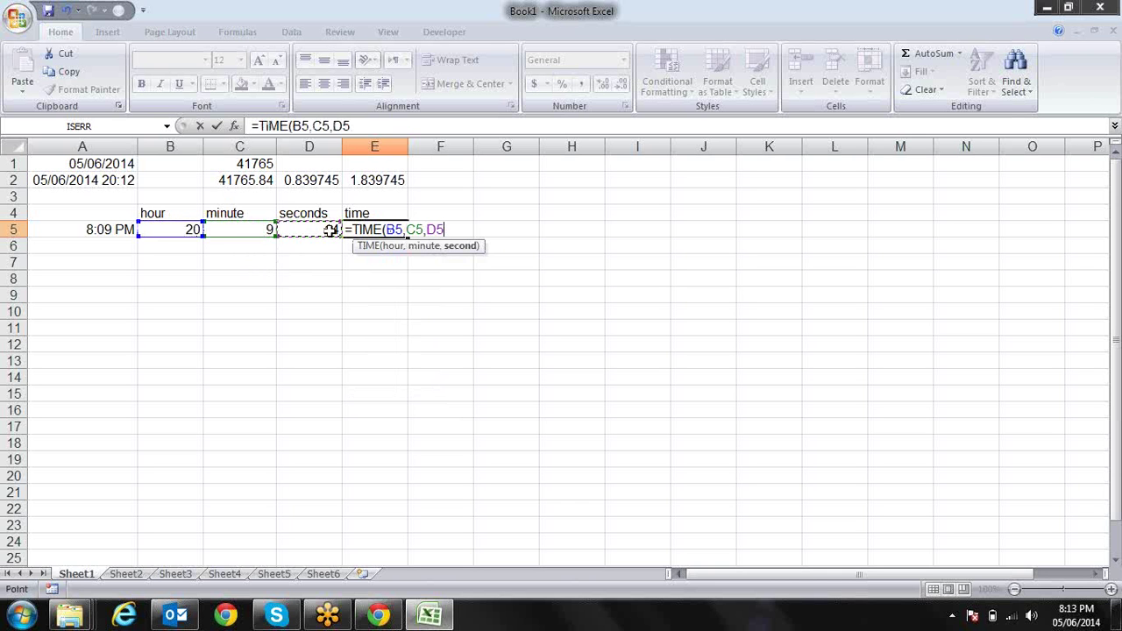
{"action": "type", "text": ")"}
{"action": "key", "text": "Return"}
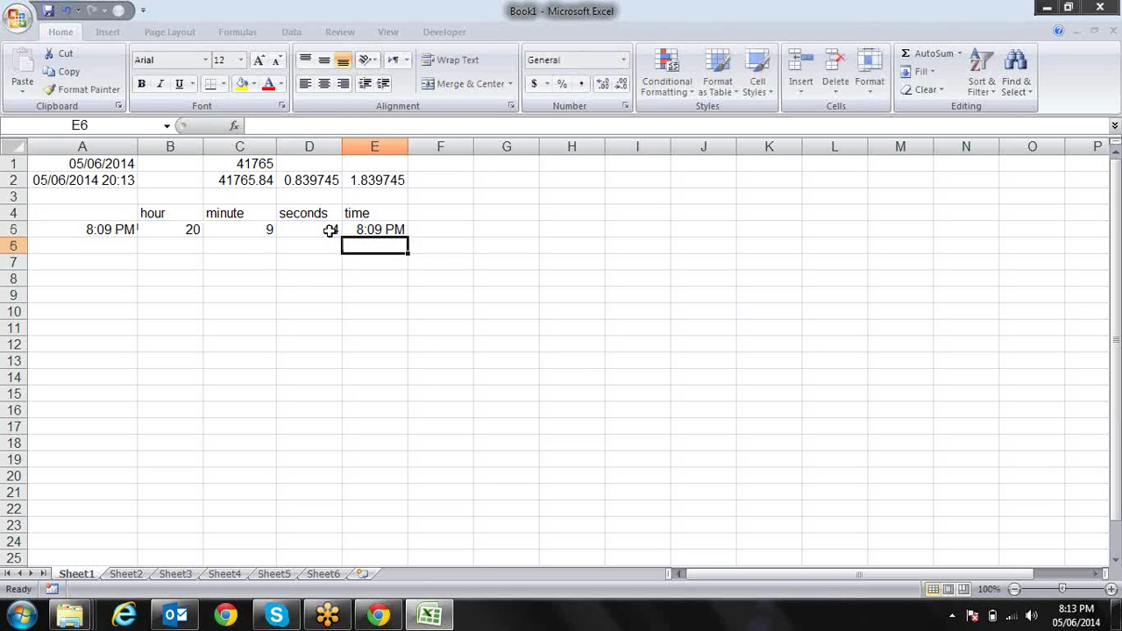
{"action": "key", "text": "Left"}
{"action": "key", "text": "Left"}
{"action": "key", "text": "Left"}
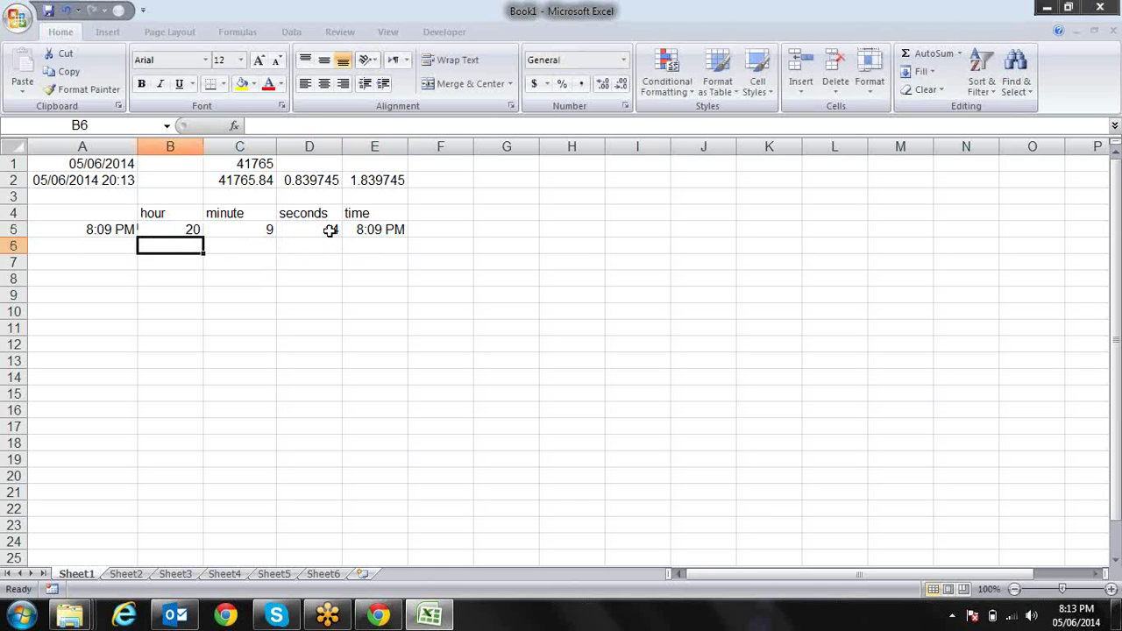
- Enter the offsets 1, 3 and 10 in B6, C6 and D6
{"action": "type", "text": "1"}
{"action": "key", "text": "Tab"}
{"action": "type", "text": "3"}
{"action": "key", "text": "Tab"}
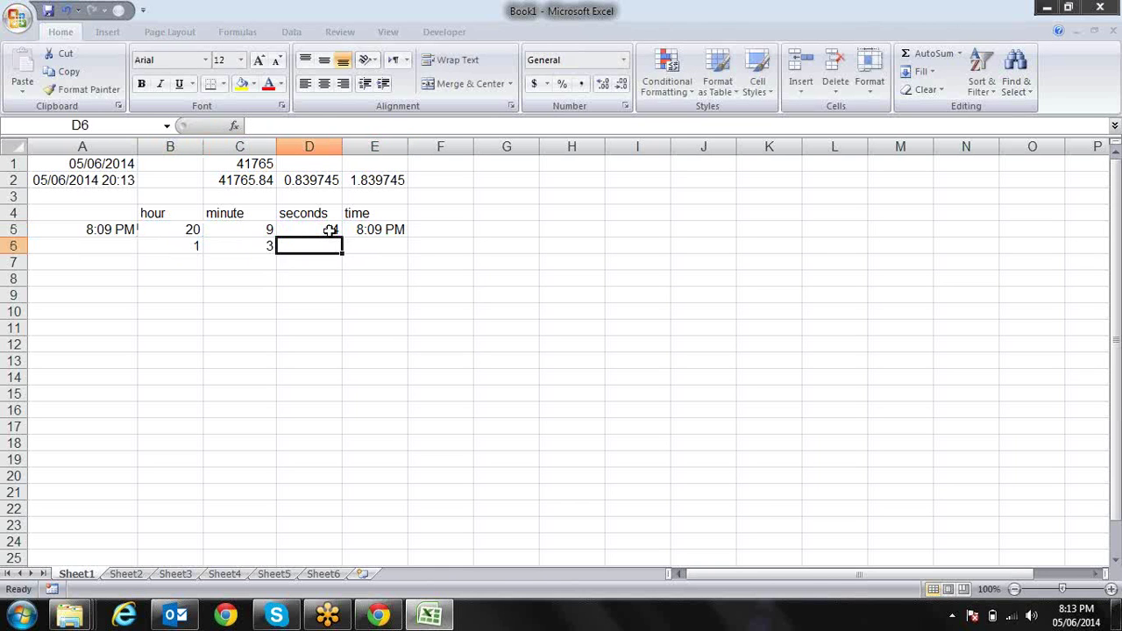
{"action": "type", "text": "10"}
{"action": "key", "text": "Return"}
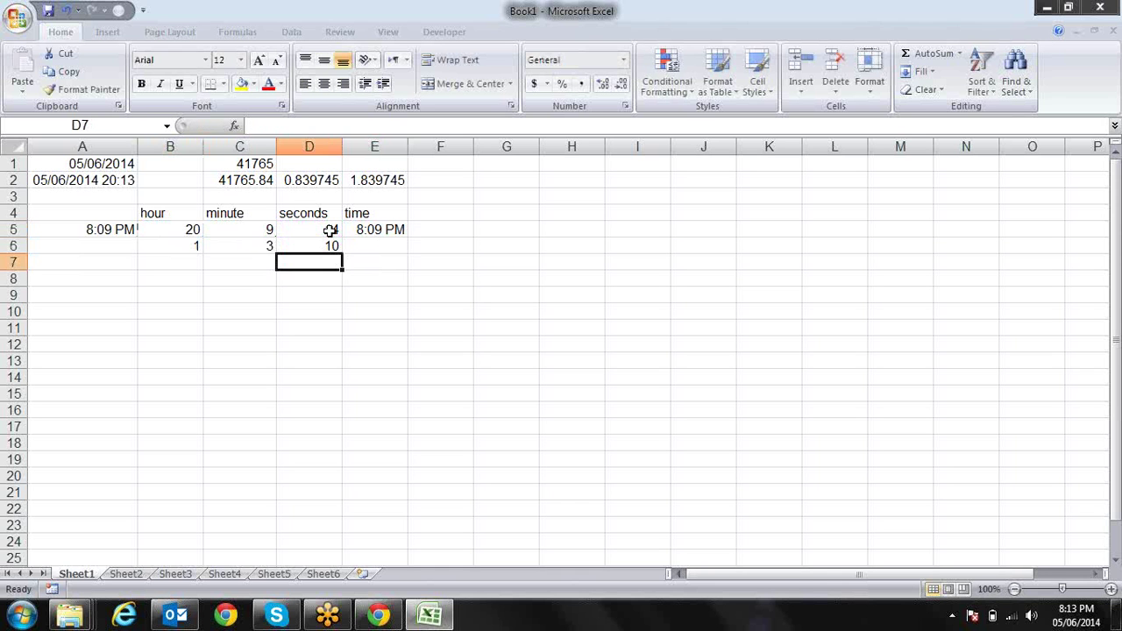
{"action": "key", "text": "Up"}
{"action": "key", "text": "Right"}
- Start E6's formula as =TIME(HOUR(A5)+B6
{"action": "type", "text": "="}
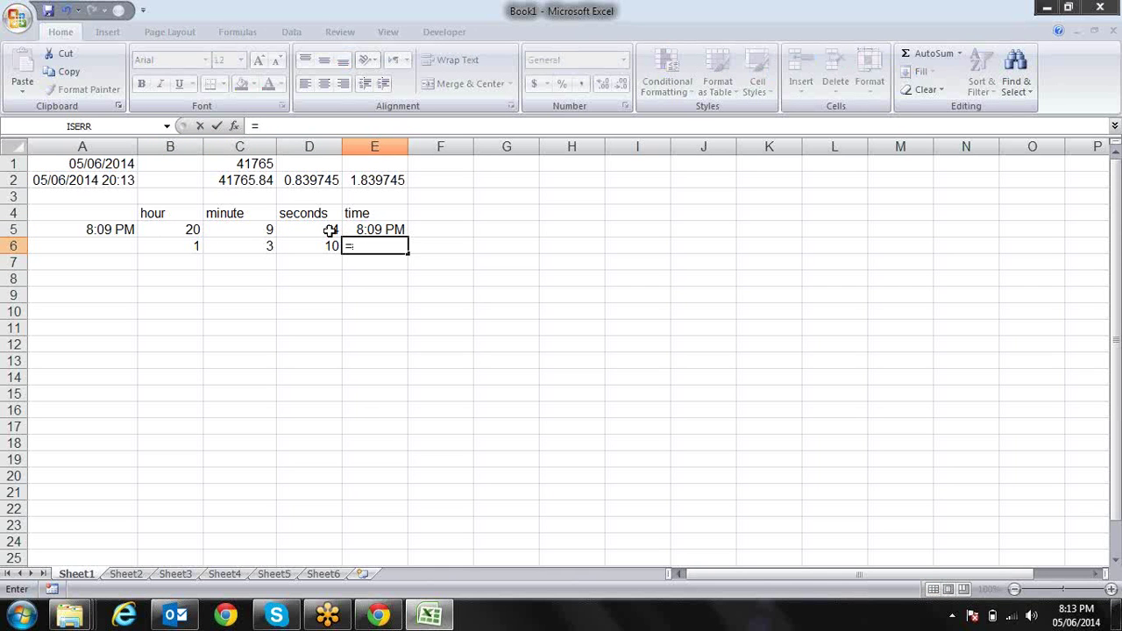
{"action": "type", "text": "time"}
{"action": "key", "text": "Tab"}
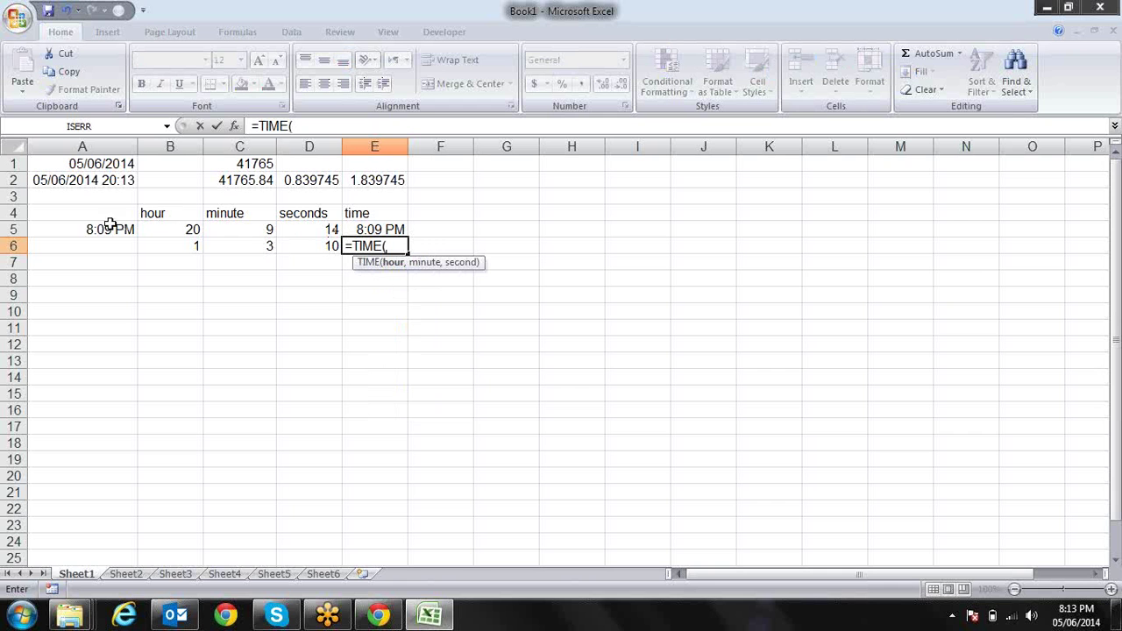
{"action": "type", "text": "hou"}
{"action": "key", "text": "Tab"}
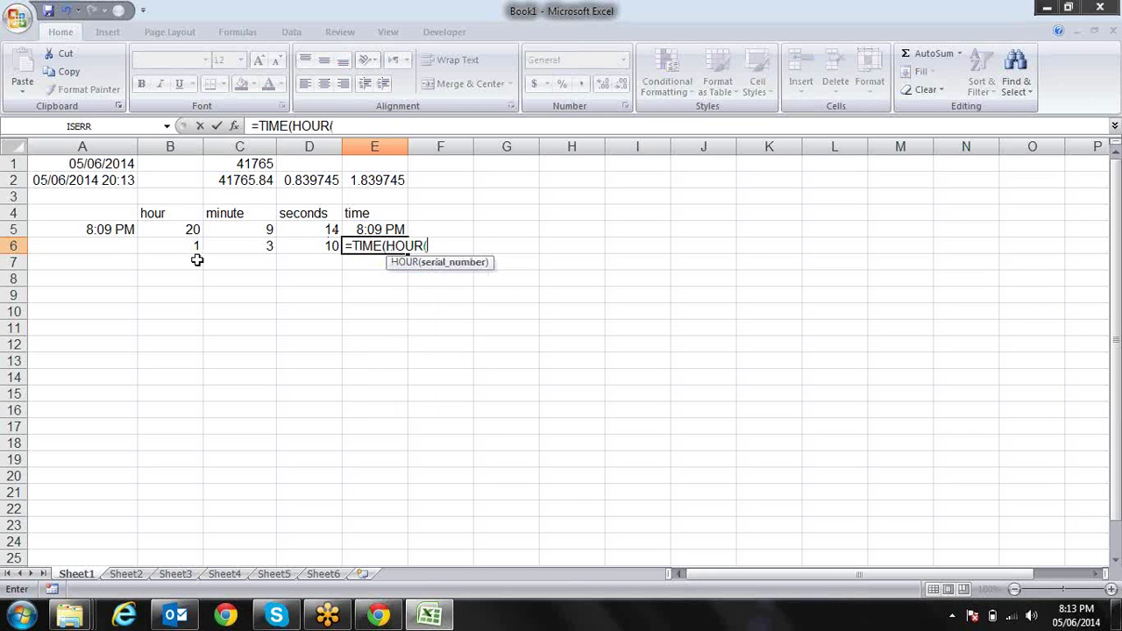
{"action": "left_click", "coordinate": [88, 231]}
{"action": "type", "text": ")+"}
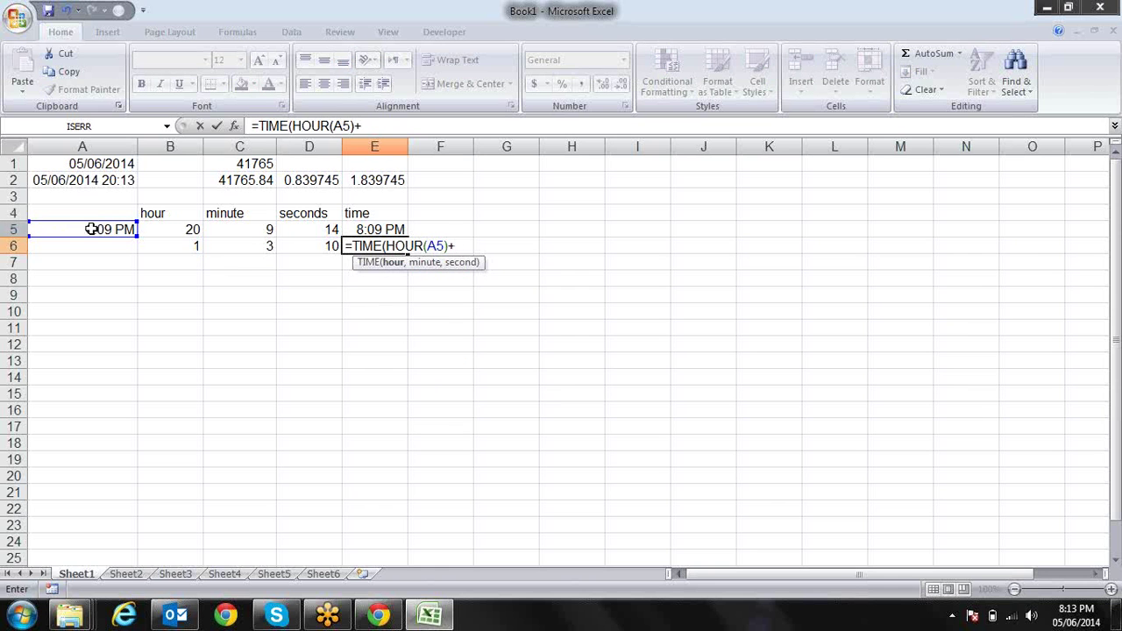
{"action": "left_click", "coordinate": [193, 246]}
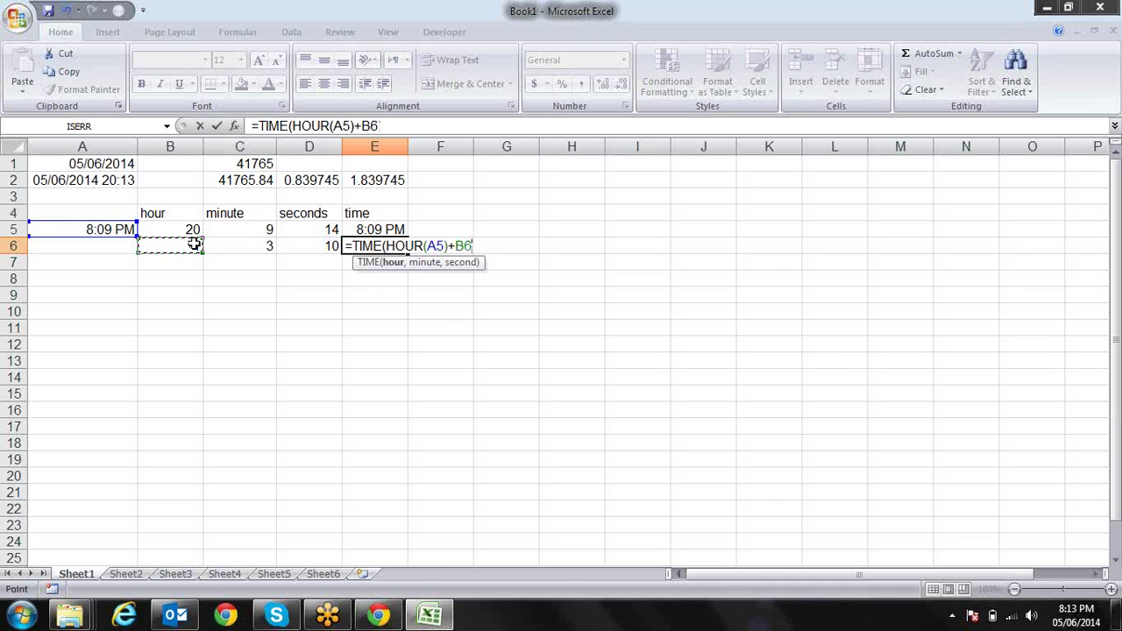
- Finish it with MINUTE(A5)+C6 and SECOND(A5)+D6, so E6 shows 9:12 PM
{"action": "type", "text": ",min"}
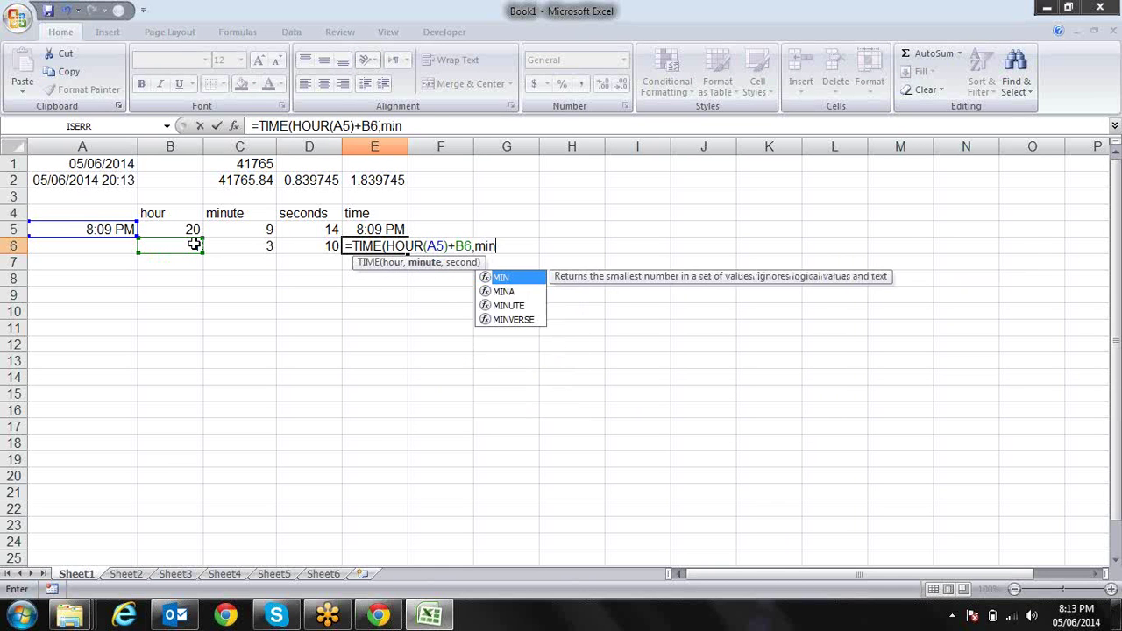
{"action": "key", "text": "Down"}
{"action": "key", "text": "Down"}
{"action": "key", "text": "Tab"}
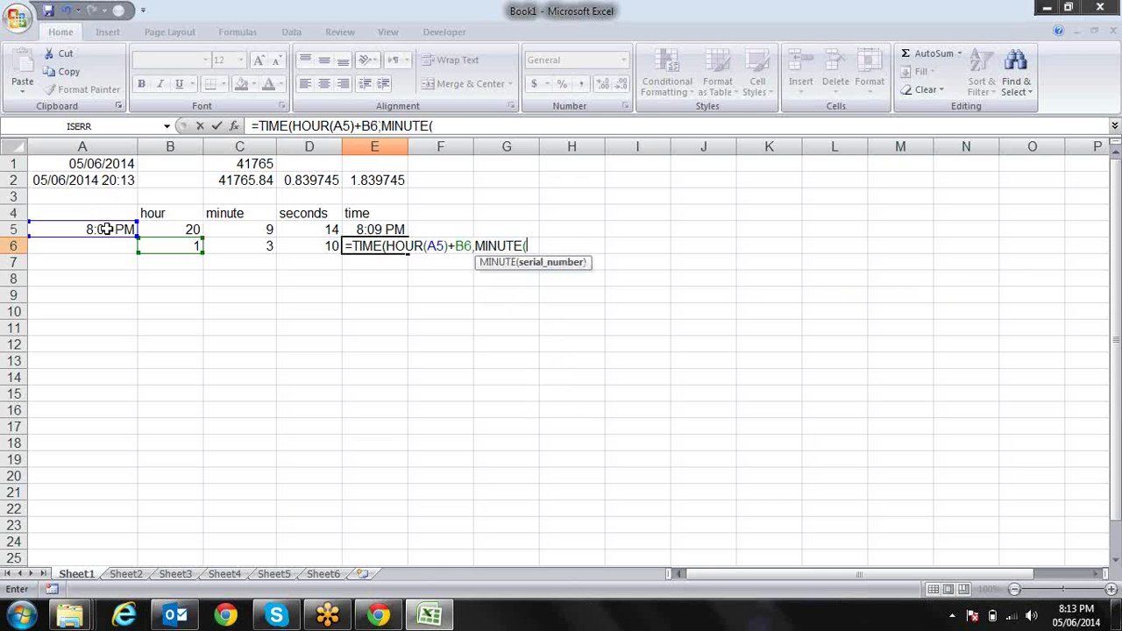
{"action": "left_click", "coordinate": [105, 229]}
{"action": "type", "text": ")+"}
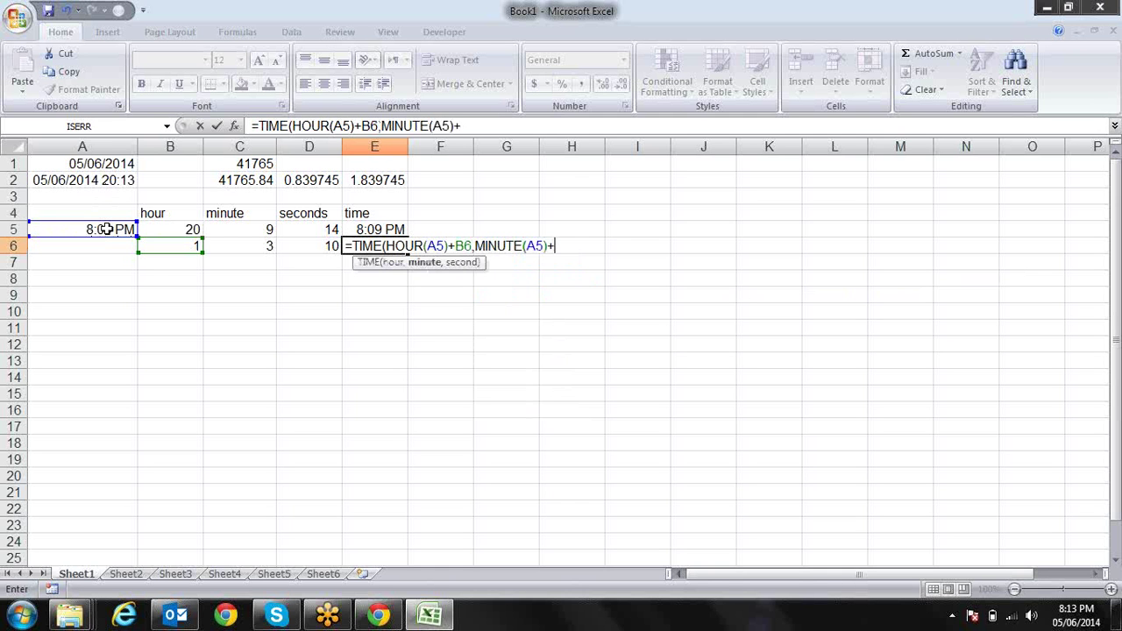
{"action": "left_click", "coordinate": [221, 244]}
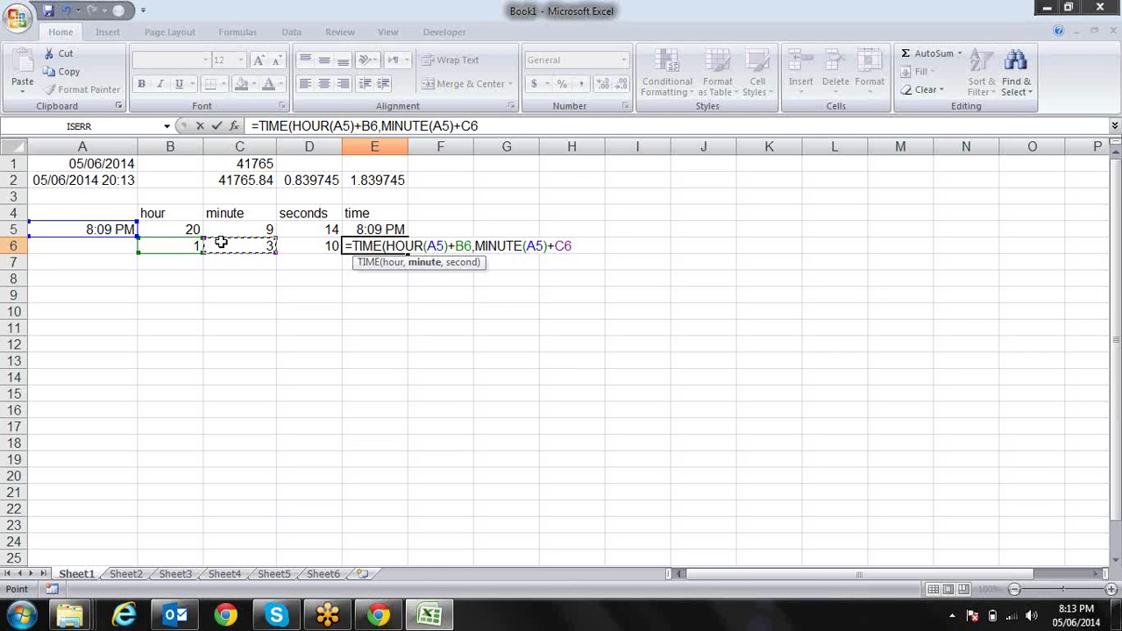
{"action": "type", "text": ",se"}
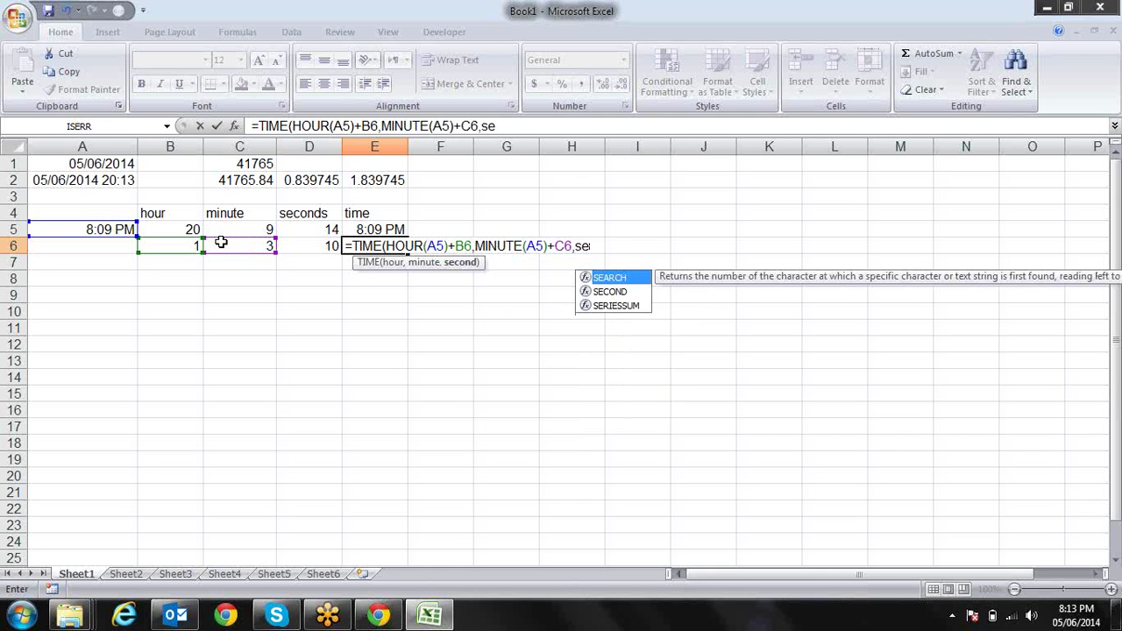
{"action": "key", "text": "Down"}
{"action": "key", "text": "Tab"}
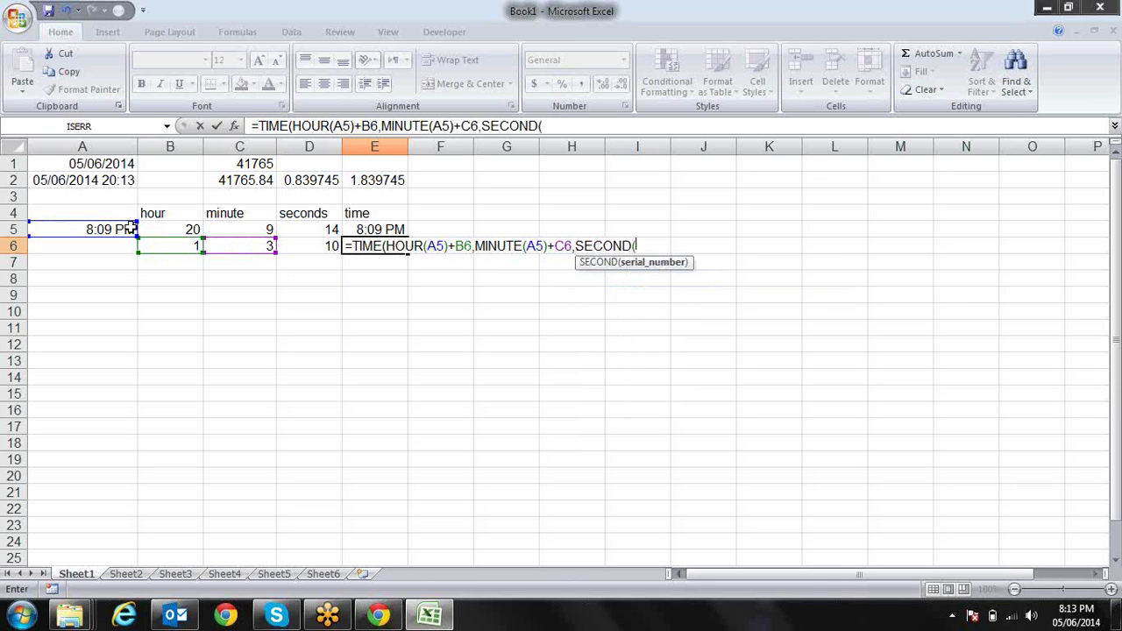
{"action": "left_click", "coordinate": [129, 229]}
{"action": "type", "text": ")"}
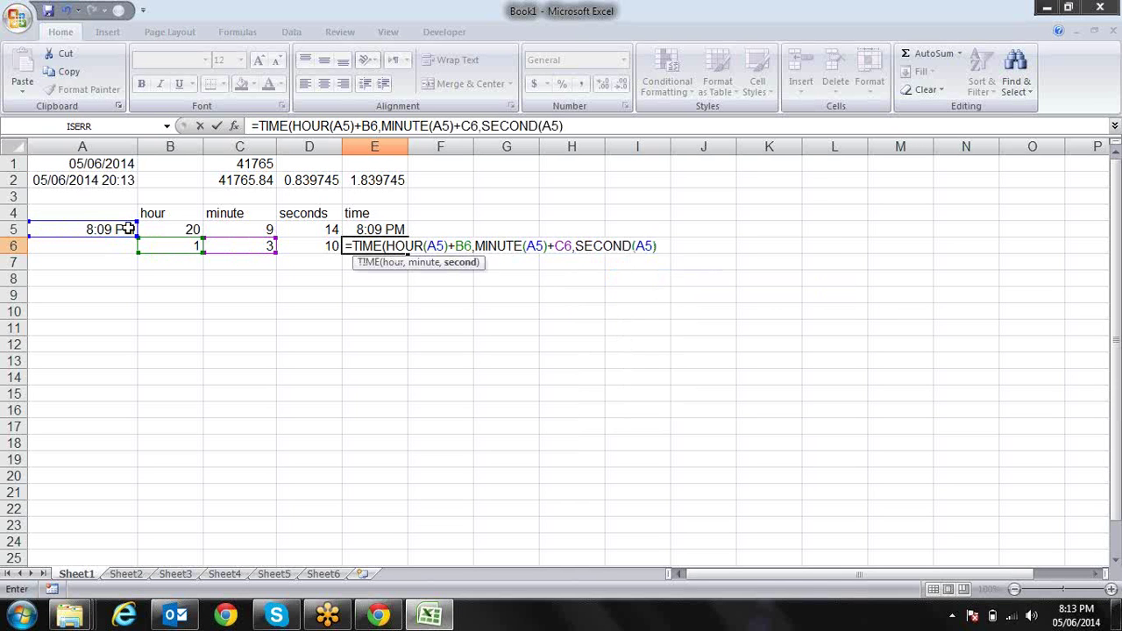
{"action": "type", "text": "+"}
{"action": "left_click", "coordinate": [321, 247]}
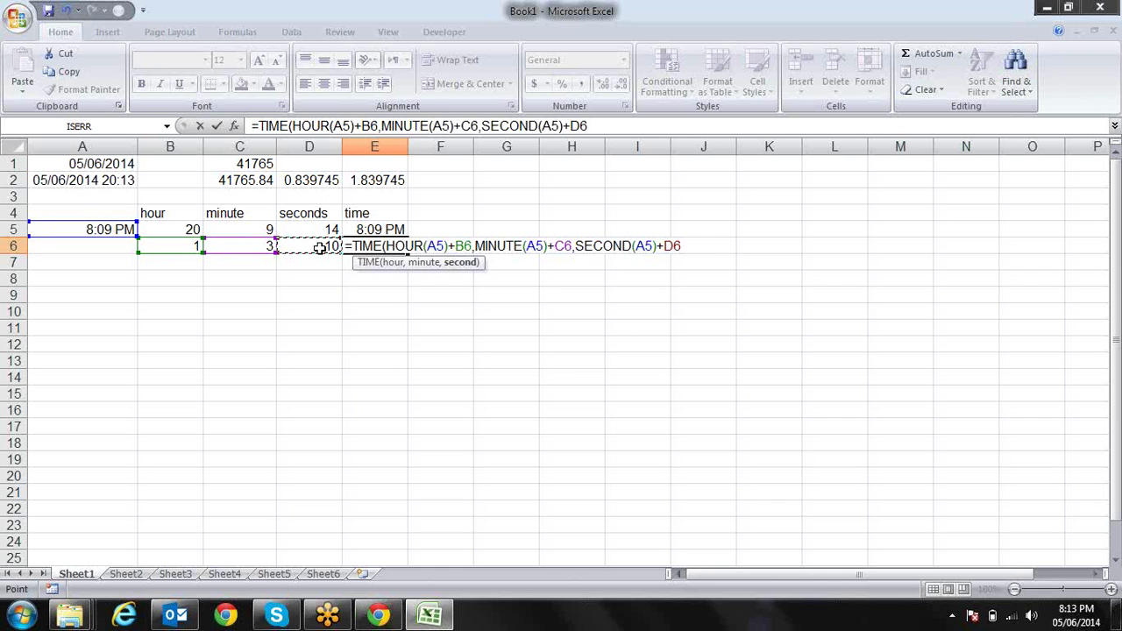
{"action": "type", "text": ")"}
{"action": "key", "text": "Return"}
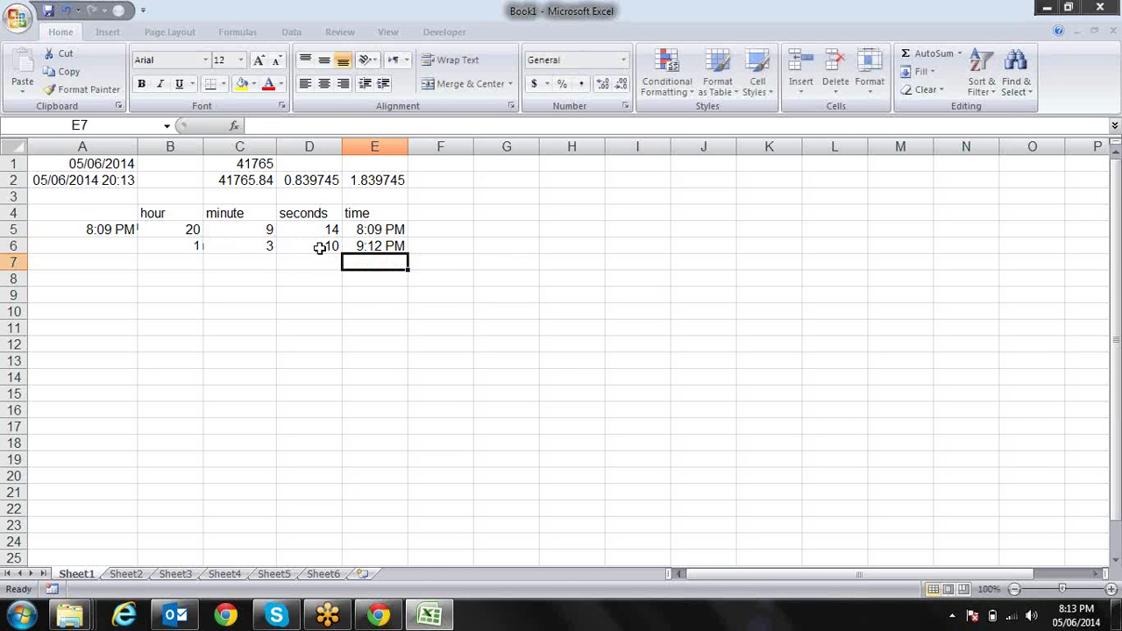
- Give E6 the custom h:mm:ss AM/PM time format
{"action": "key", "text": "Up"}
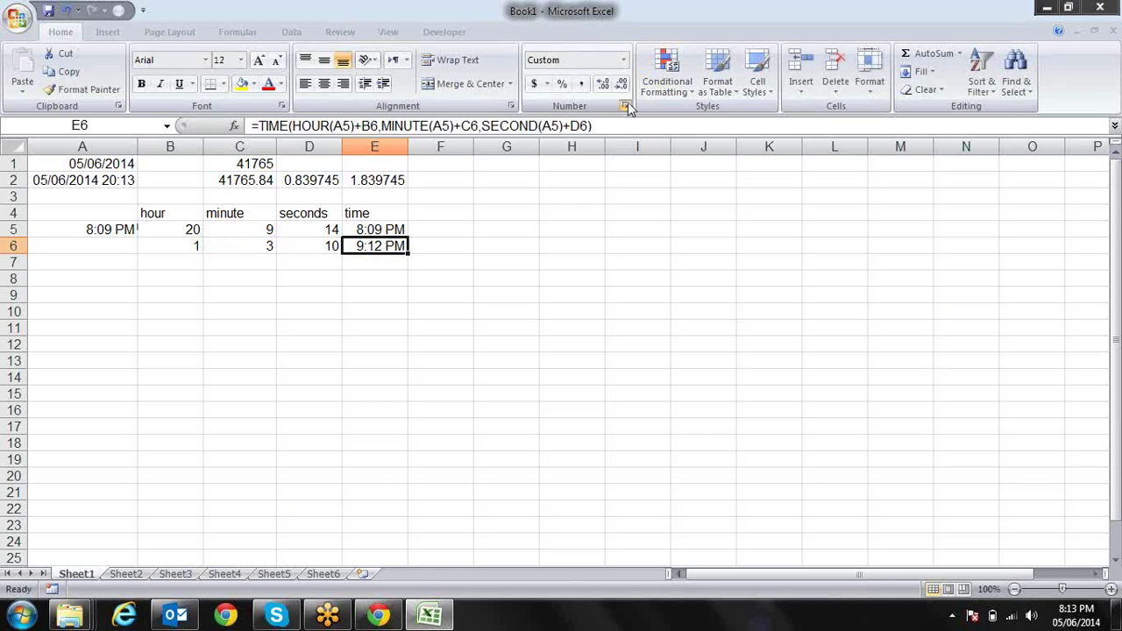
{"action": "left_click", "coordinate": [625, 106]}
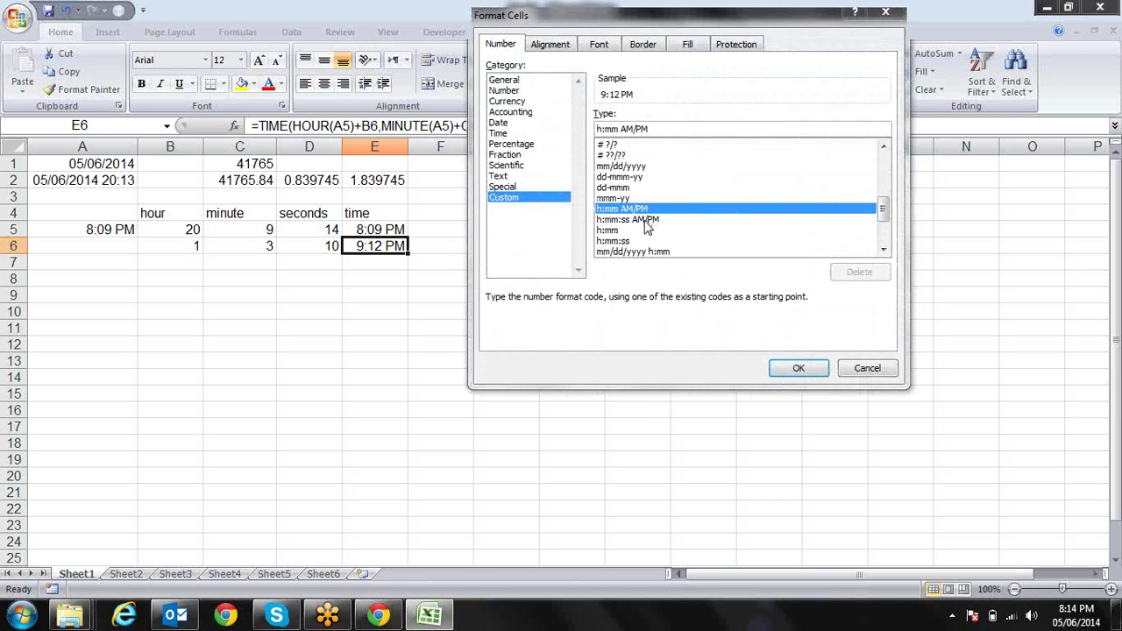
{"action": "left_click", "coordinate": [645, 220]}
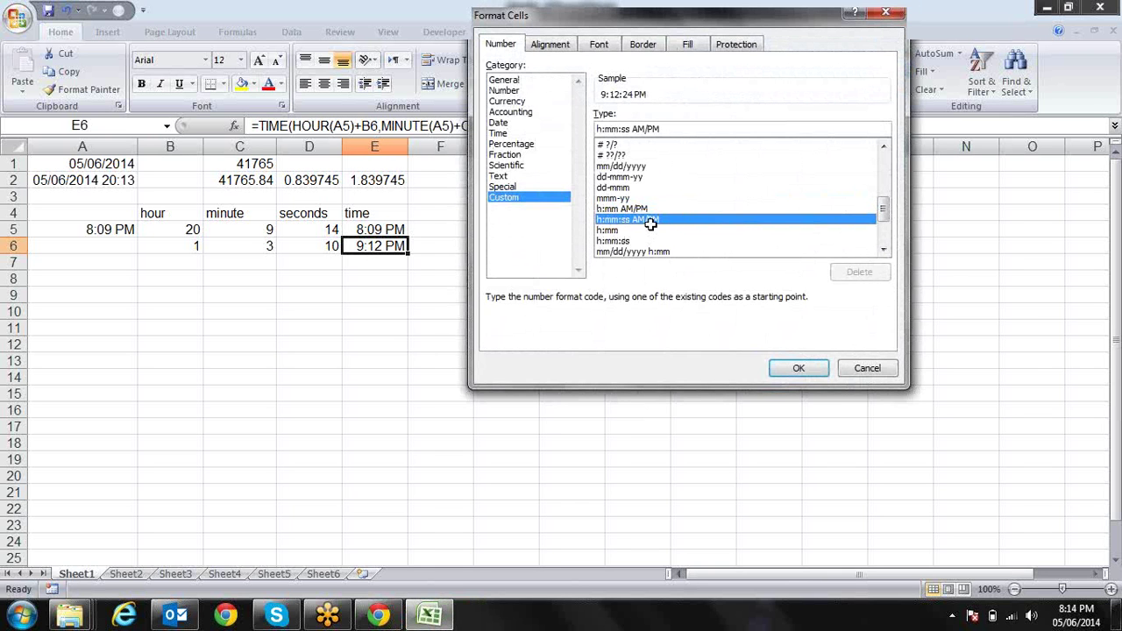
{"action": "double_click", "coordinate": [651, 220]}
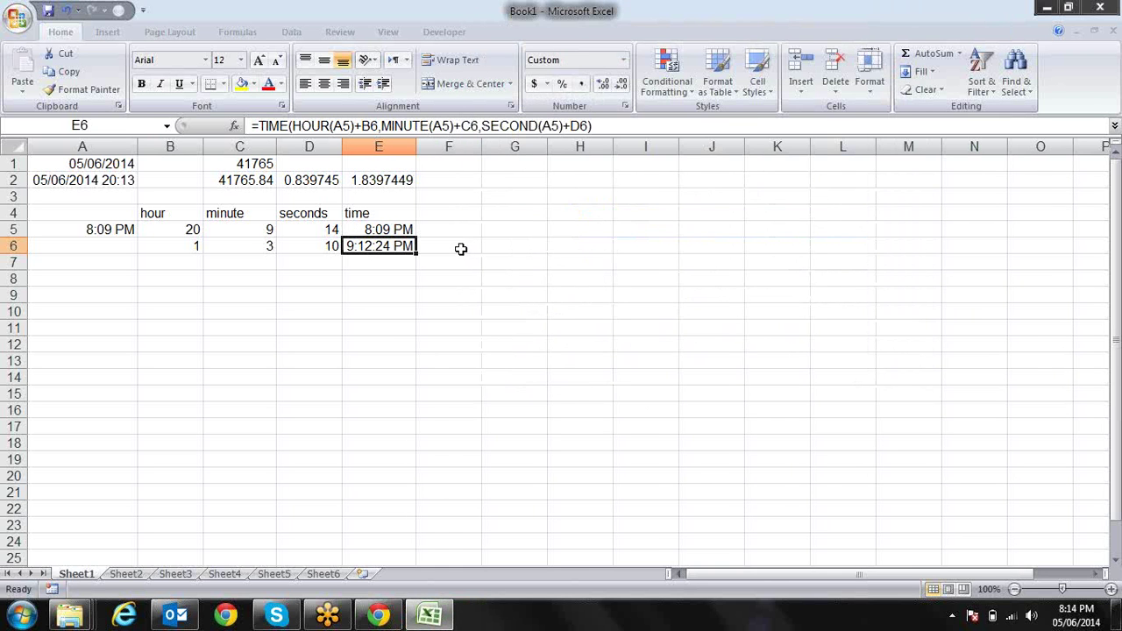
- Copy that seconds format to E5 and A5 with Format Painter, so A5 reads 8:09:14 PM
{"action": "left_click", "coordinate": [86, 89]}
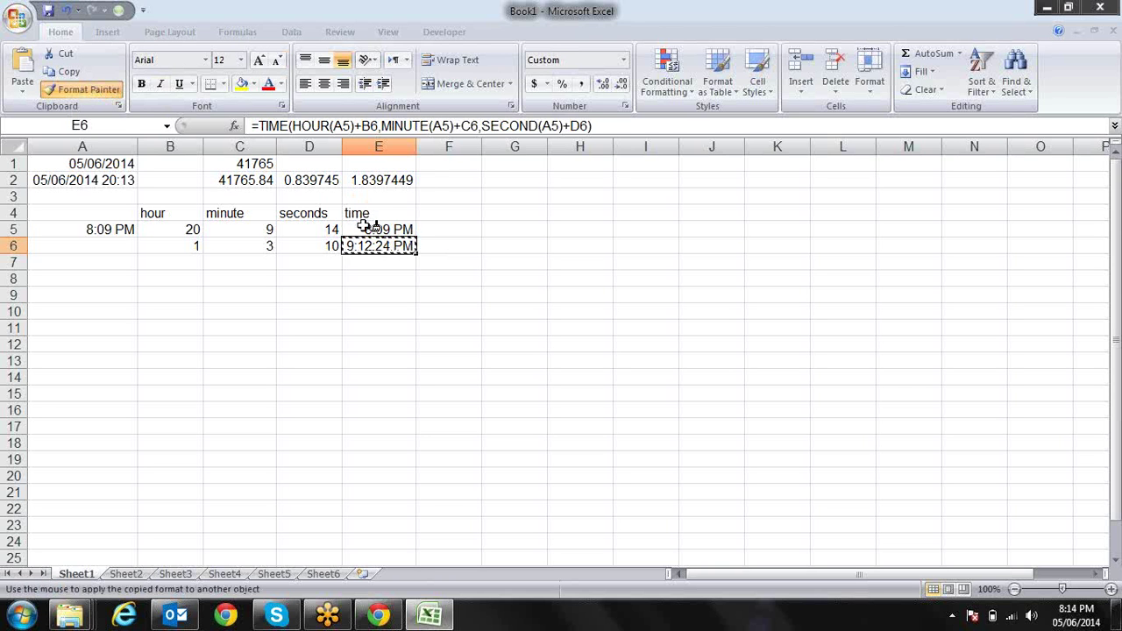
{"action": "left_click", "coordinate": [369, 227]}
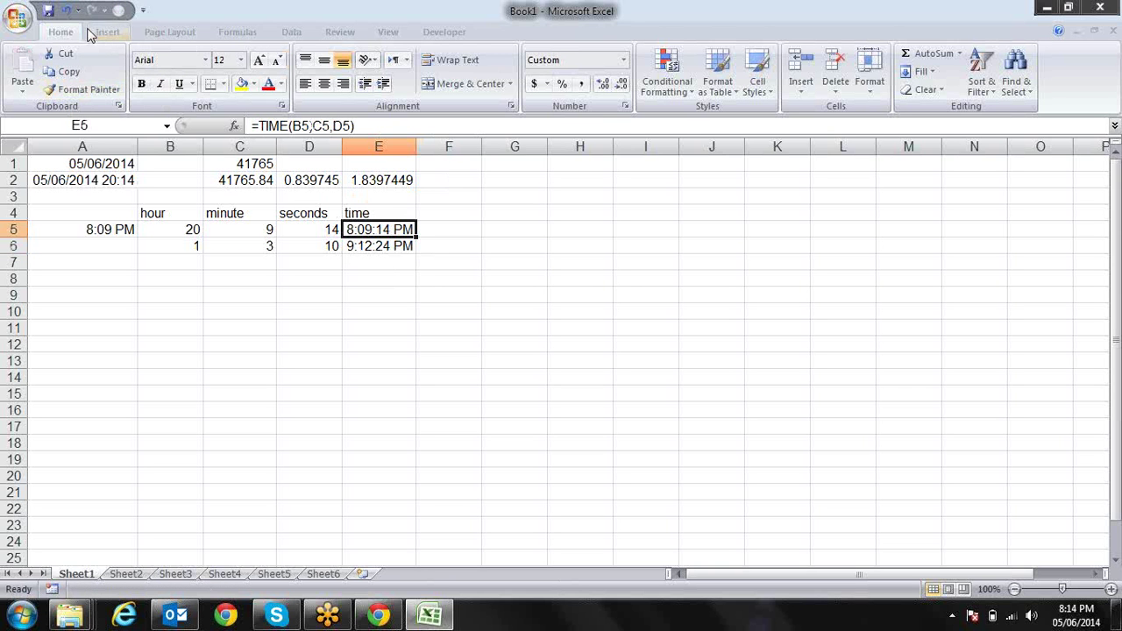
{"action": "left_click", "coordinate": [86, 89]}
{"action": "left_click", "coordinate": [110, 230]}
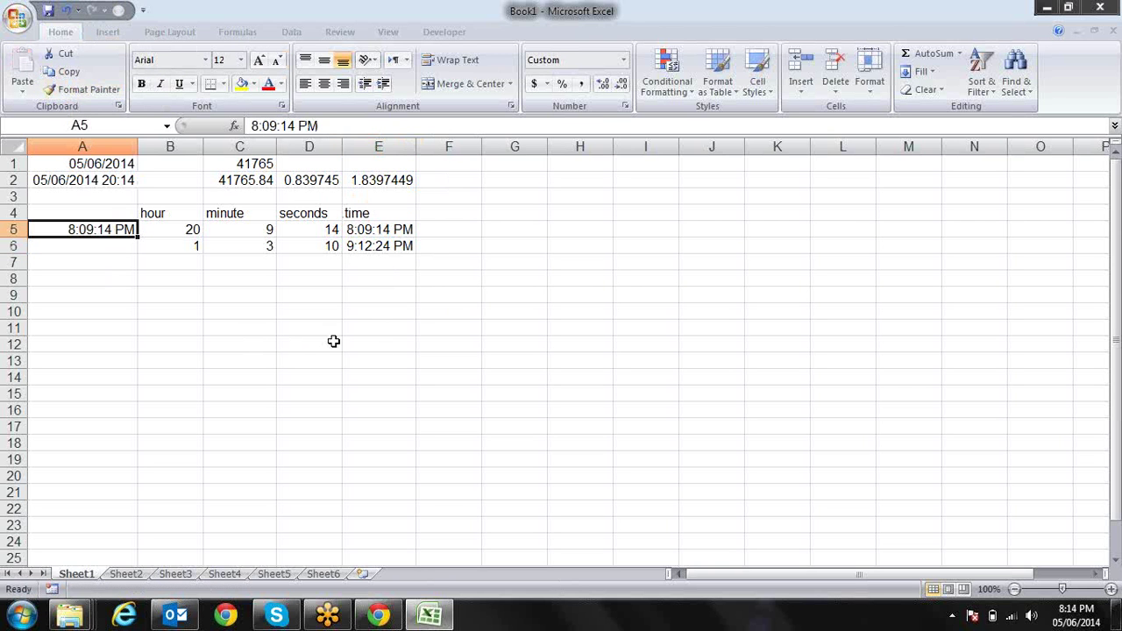
{"action": "left_click", "coordinate": [476, 242]}
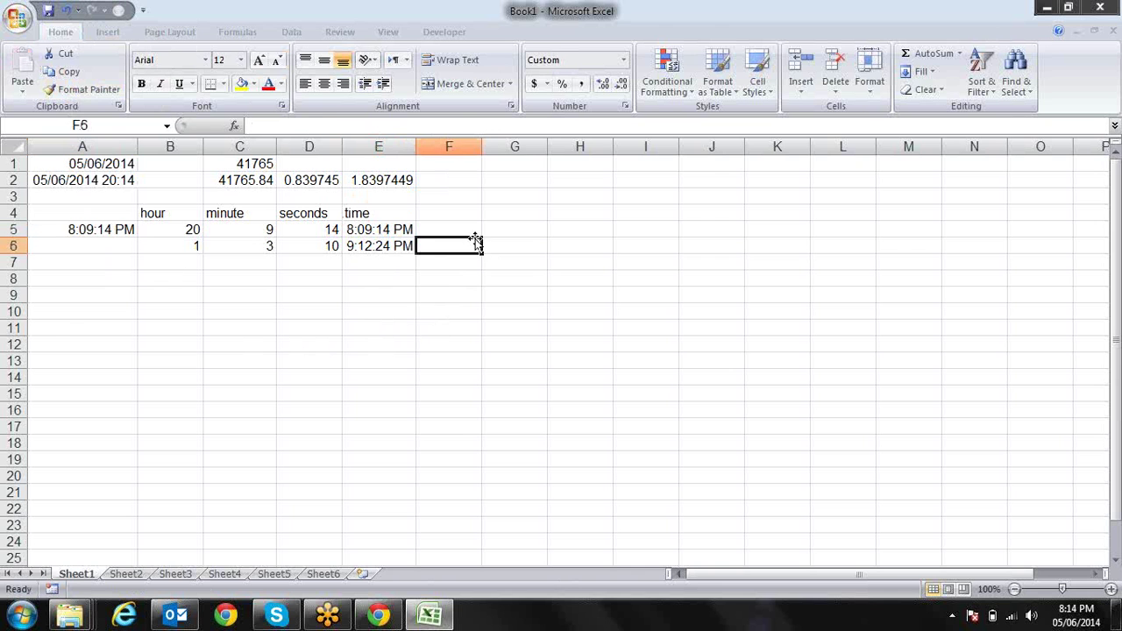
{"action": "left_click", "coordinate": [388, 250]}
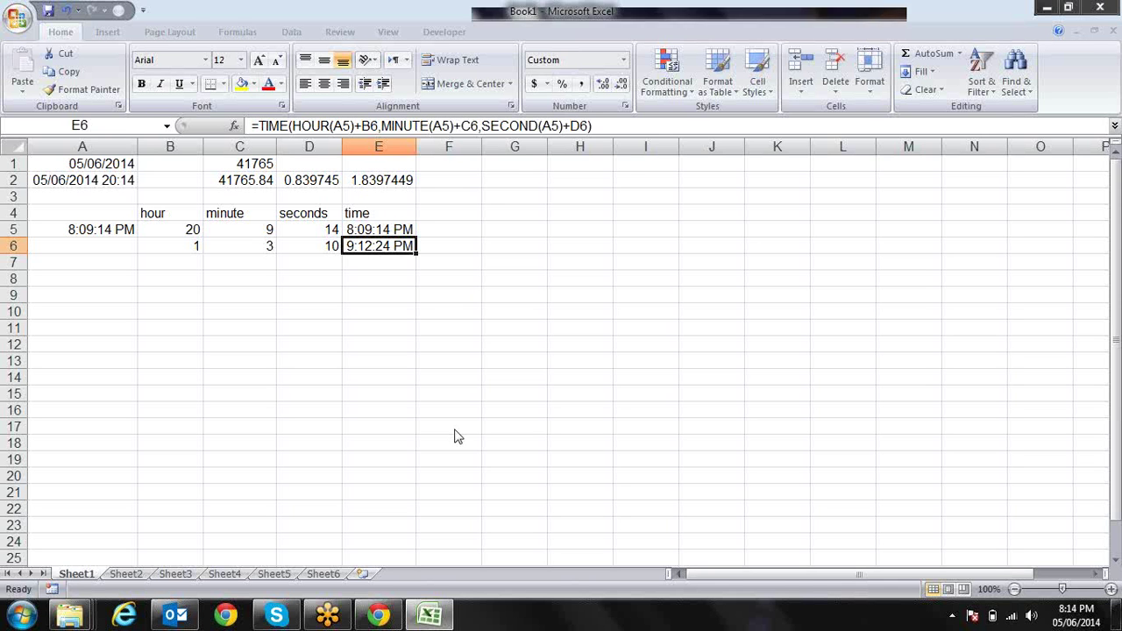
- Apply the 24-hour h:mm:ss custom format to E6 so it reads 21:12:24
{"action": "key", "text": "ctrl+1"}
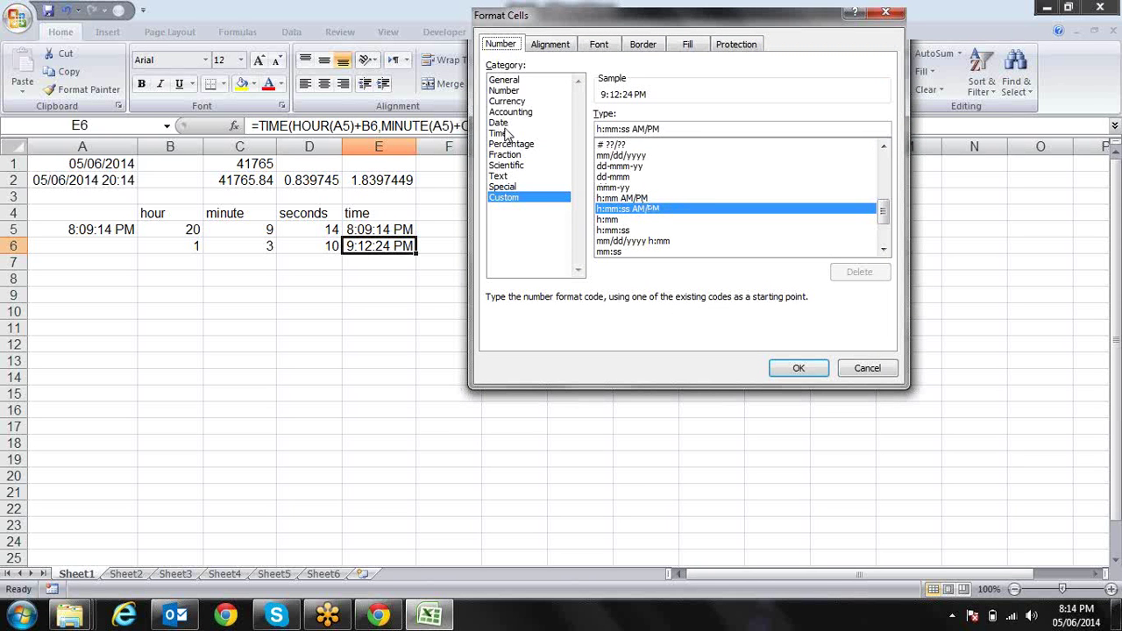
{"action": "left_click", "coordinate": [627, 219]}
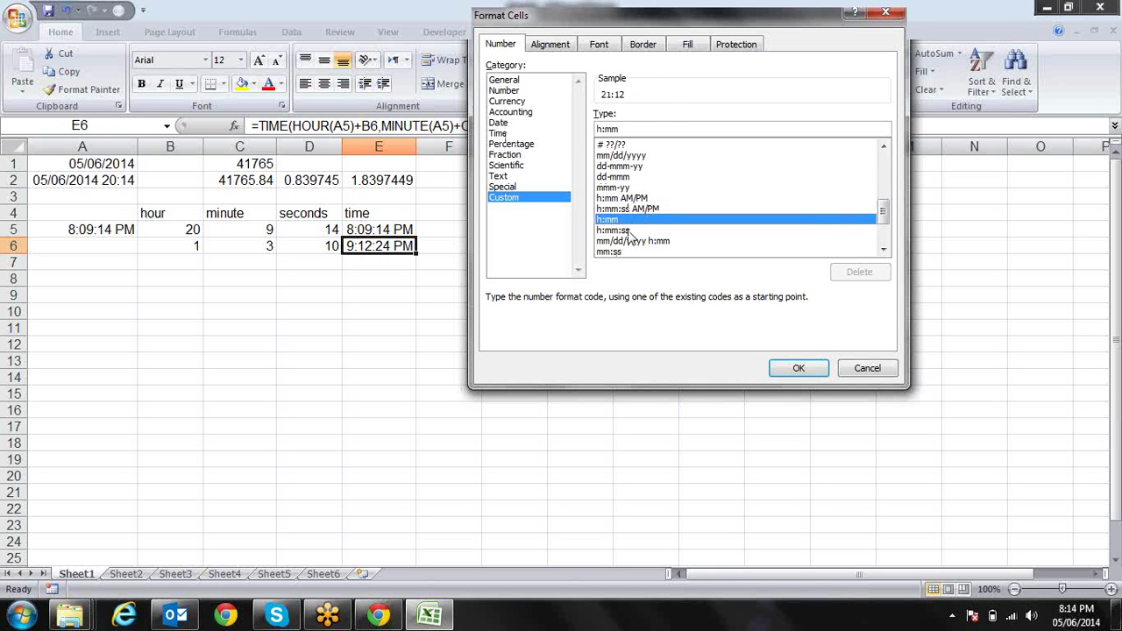
{"action": "left_click", "coordinate": [628, 230]}
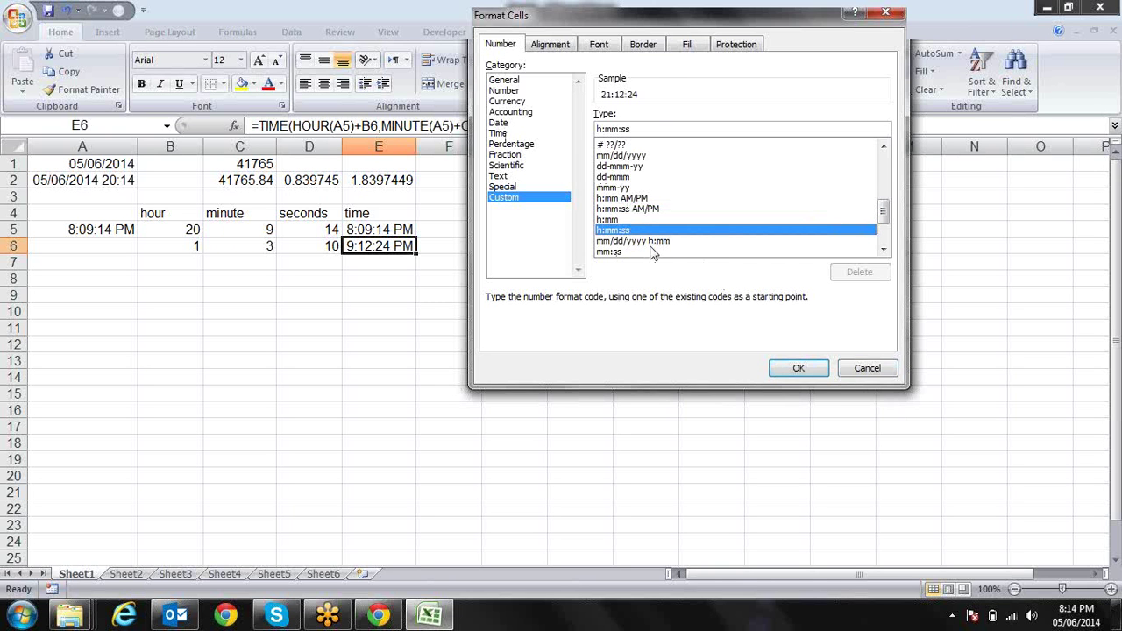
{"action": "left_click", "coordinate": [803, 372]}
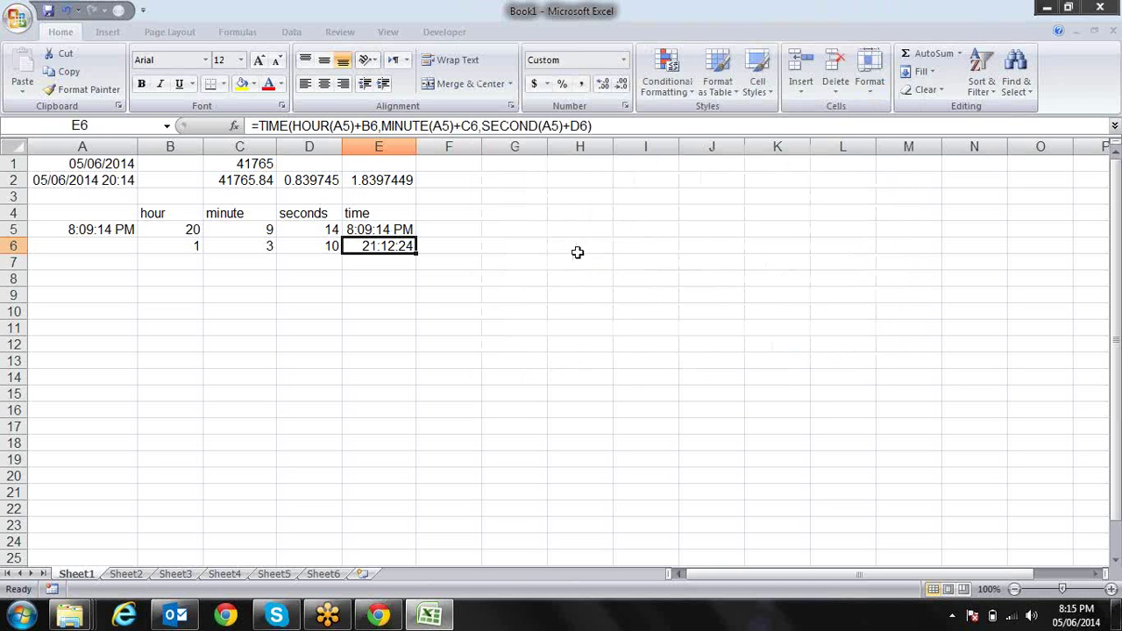
- Change the hour offset in B6 to 10
{"action": "left_click", "coordinate": [193, 243]}
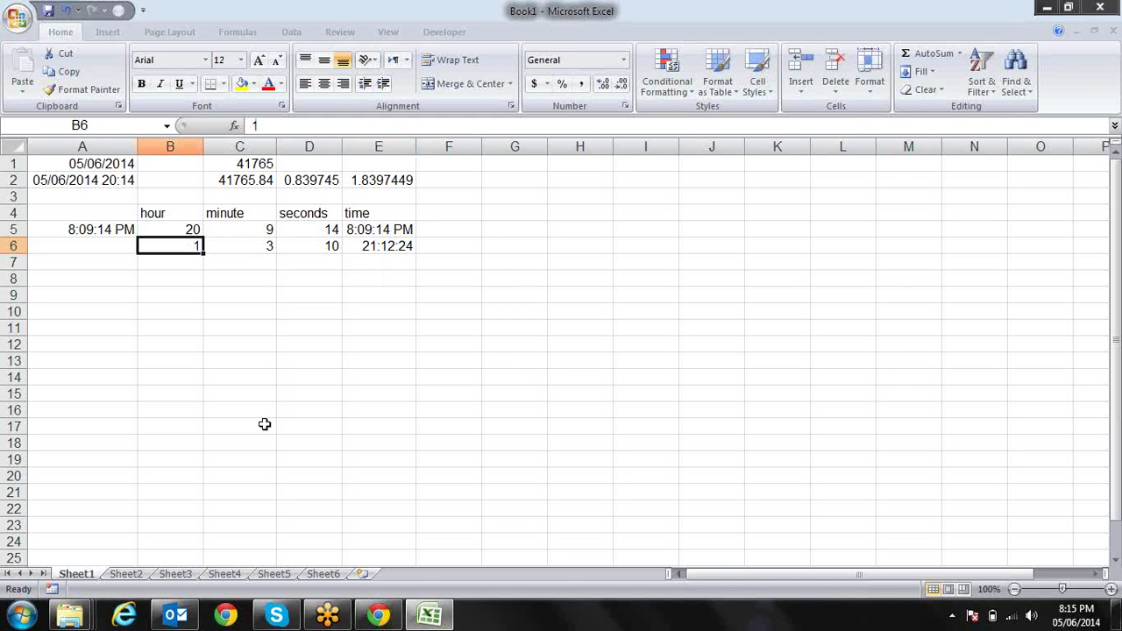
{"action": "type", "text": "10"}
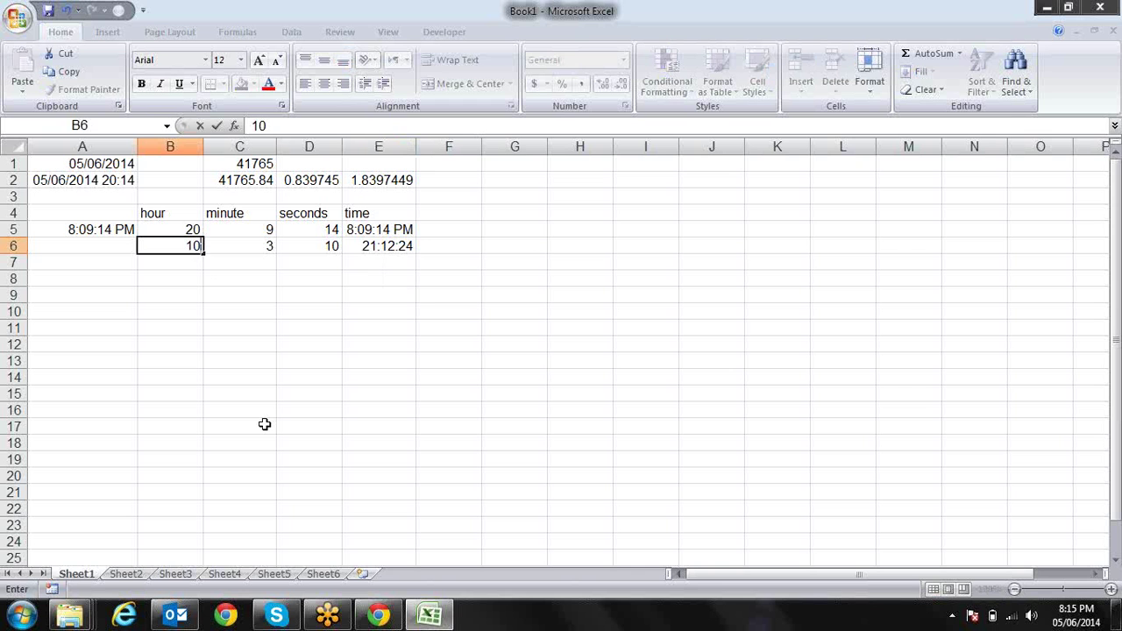
{"action": "key", "text": "Return"}
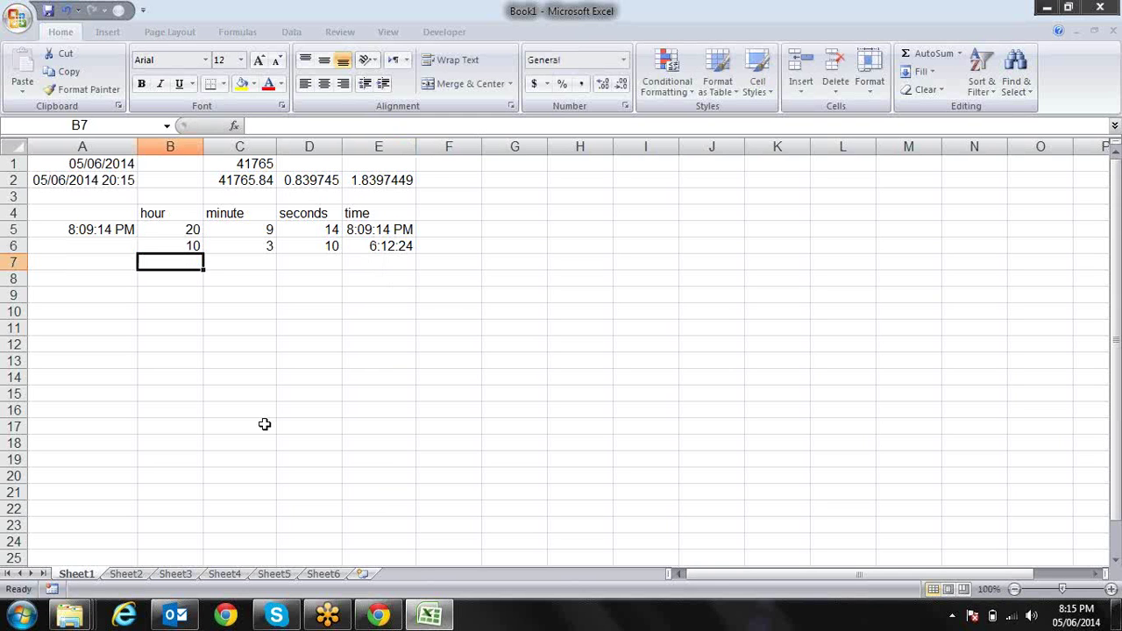
- Check the row 5 and 6 values, then bring up Format Cells for E6 with Ctrl+1
{"action": "key", "text": "Up"}
{"action": "key", "text": "Left"}
{"action": "key", "text": "Up"}
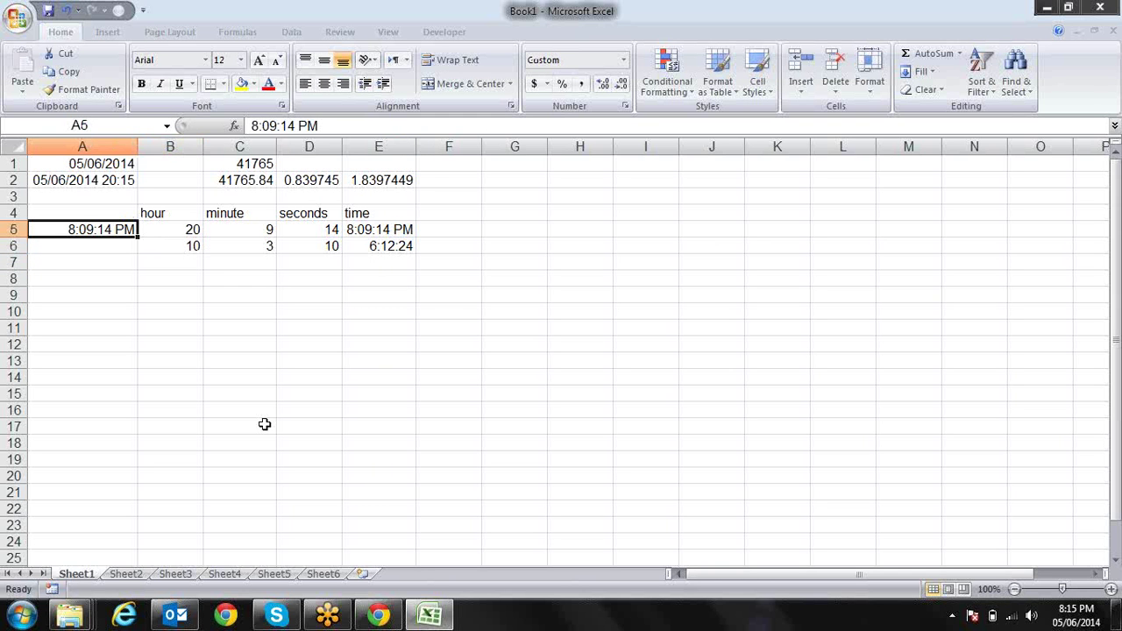
{"action": "key", "text": "Right"}
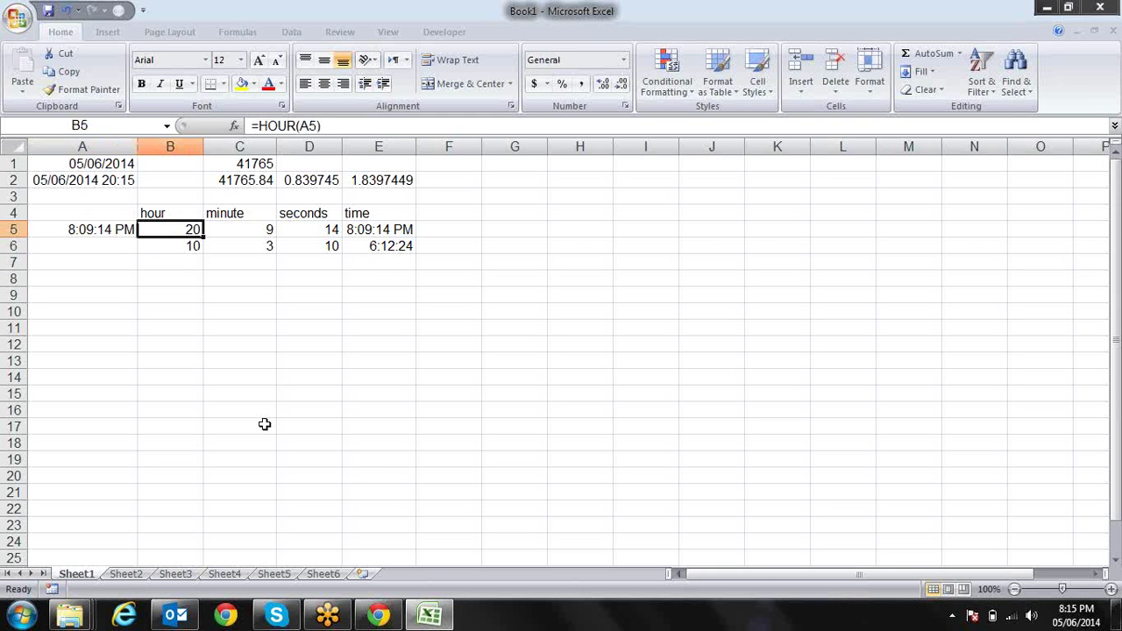
{"action": "key", "text": "Down"}
{"action": "key", "text": "Left"}
{"action": "key", "text": "Up"}
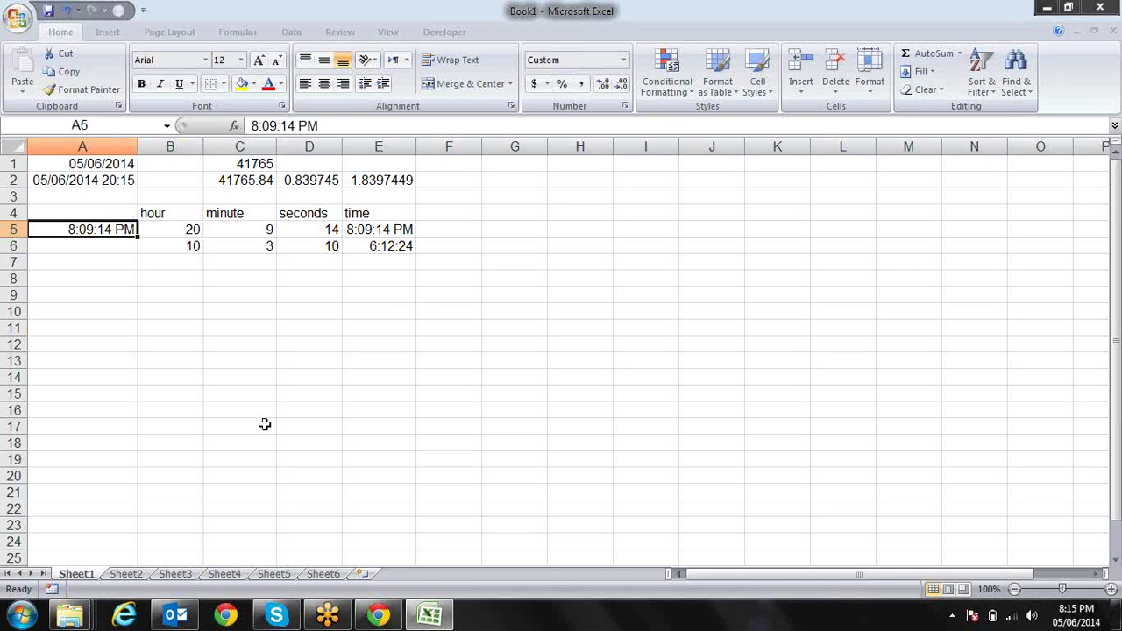
{"action": "key", "text": "Right"}
{"action": "key", "text": "Down"}
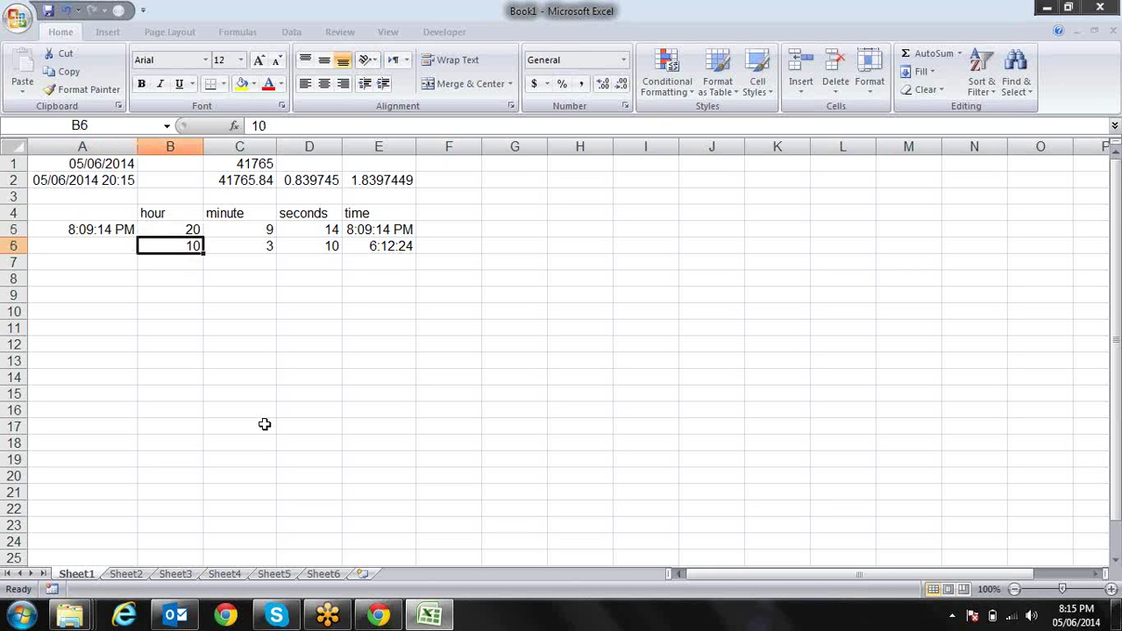
{"action": "key", "text": "Right"}
{"action": "key", "text": "Right"}
{"action": "key", "text": "Right"}
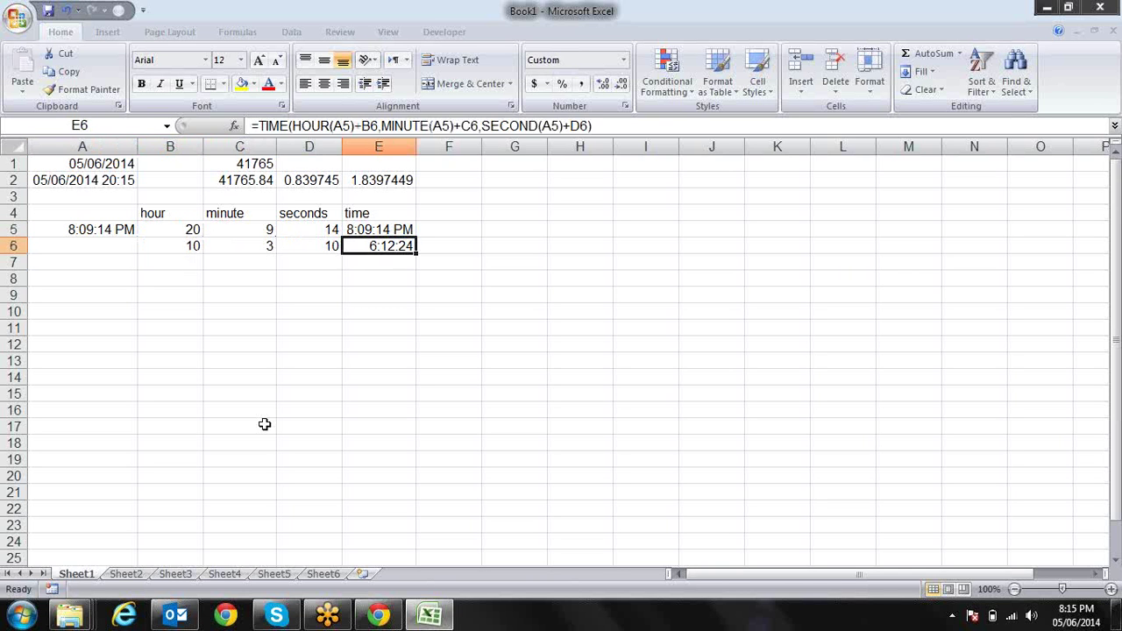
{"action": "key", "text": "ctrl+1"}
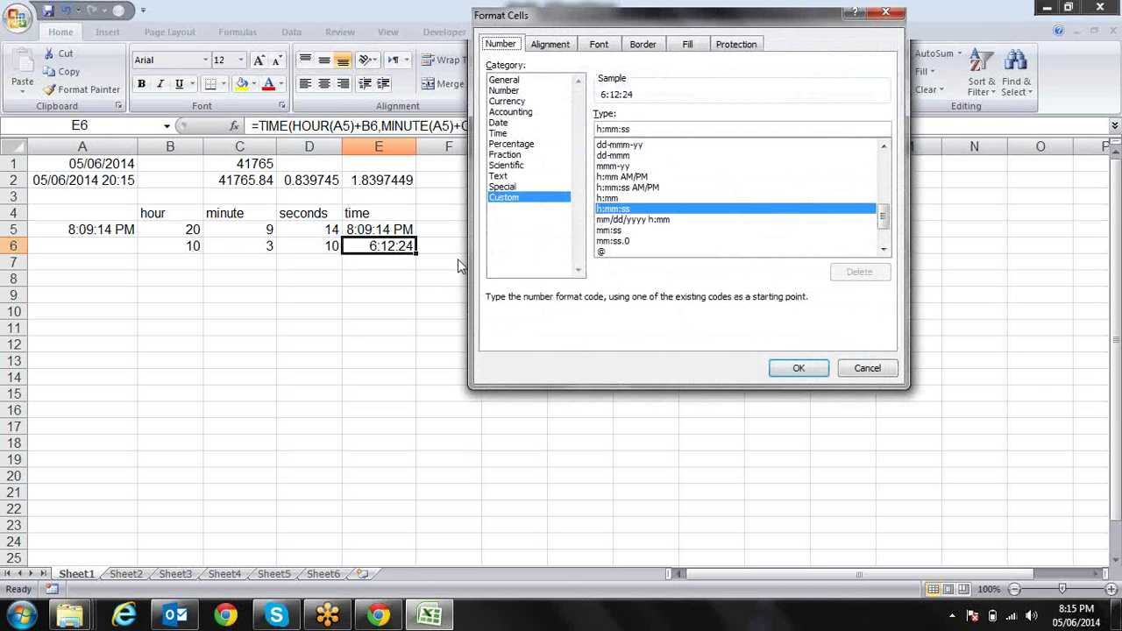
- Give E6 the 37:30:55 elapsed-hours time format, comparing it with 30:55.2
{"action": "left_click", "coordinate": [505, 136]}
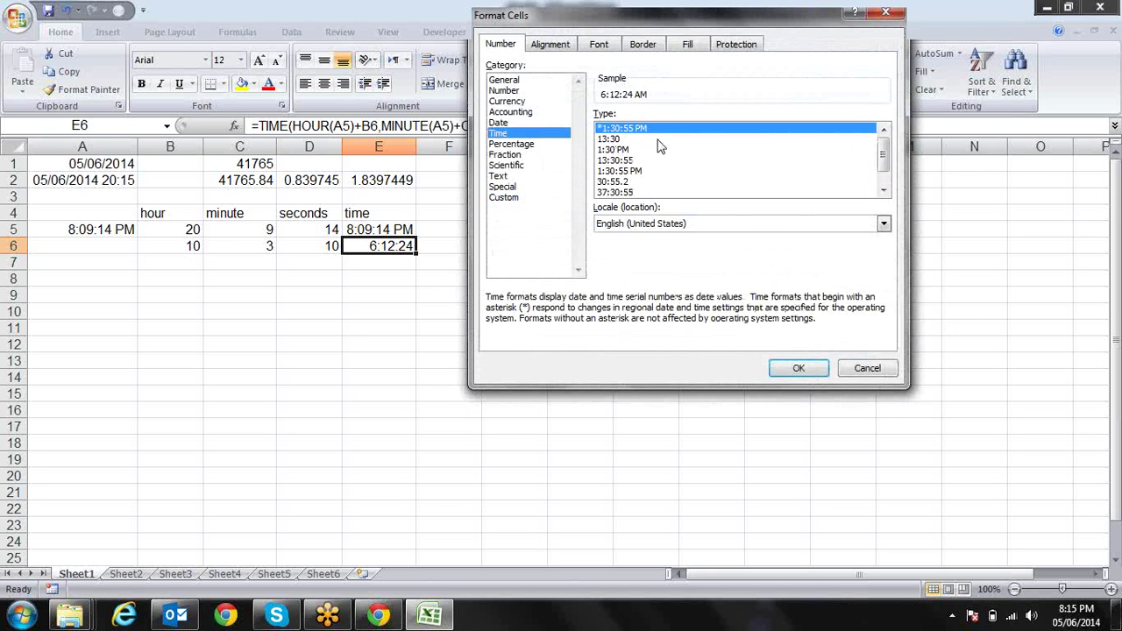
{"action": "left_click", "coordinate": [614, 184]}
{"action": "left_click", "coordinate": [622, 192]}
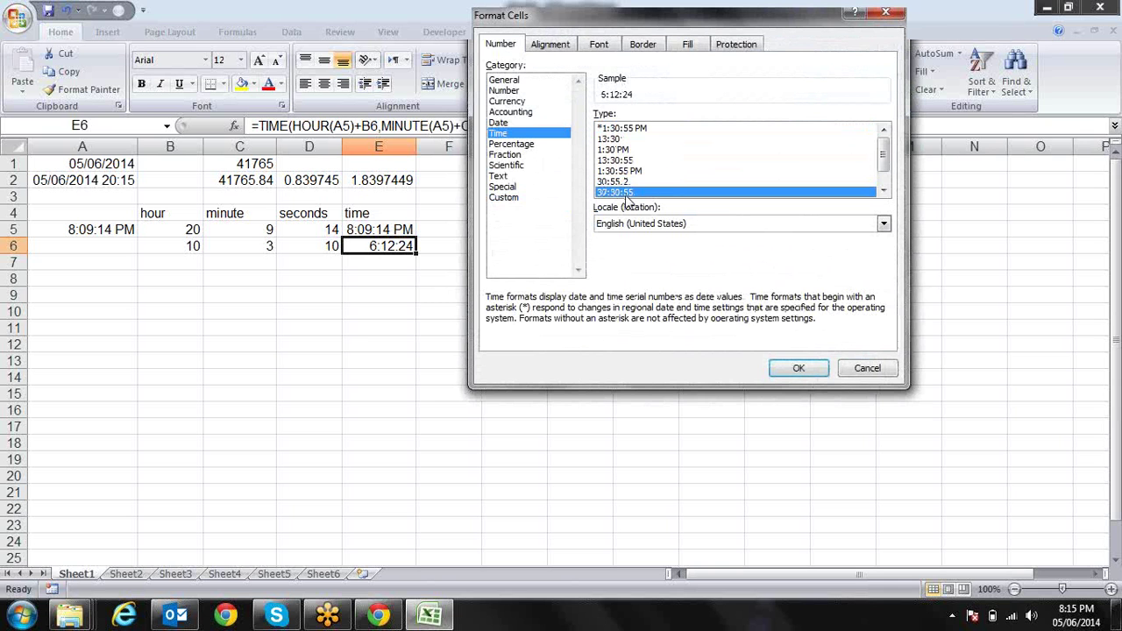
{"action": "left_click", "coordinate": [627, 182]}
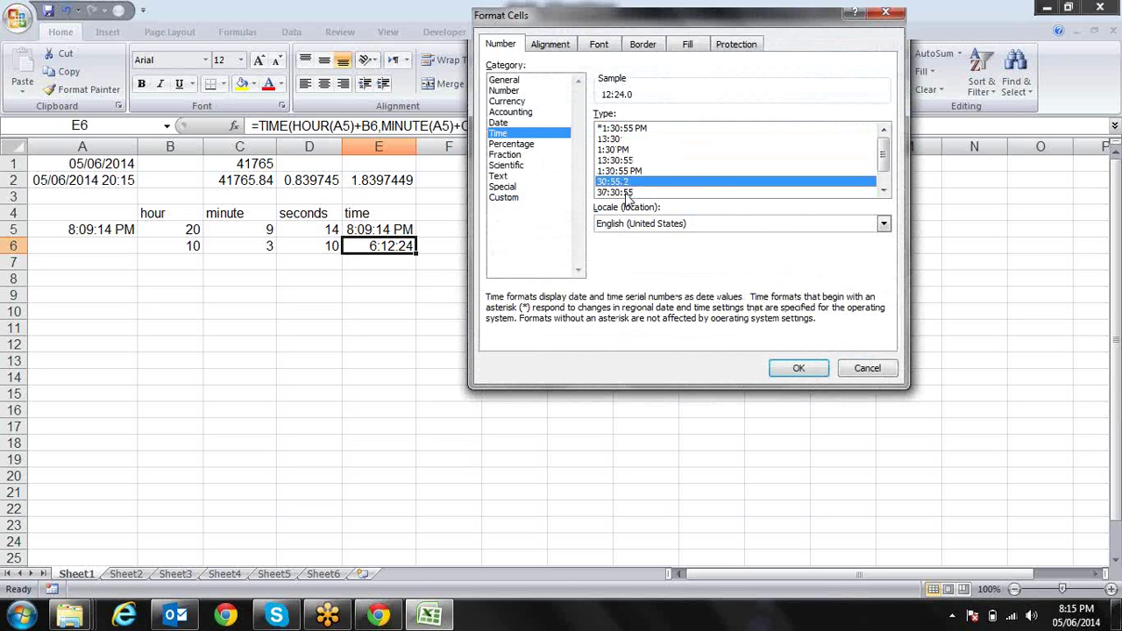
{"action": "left_click", "coordinate": [627, 192]}
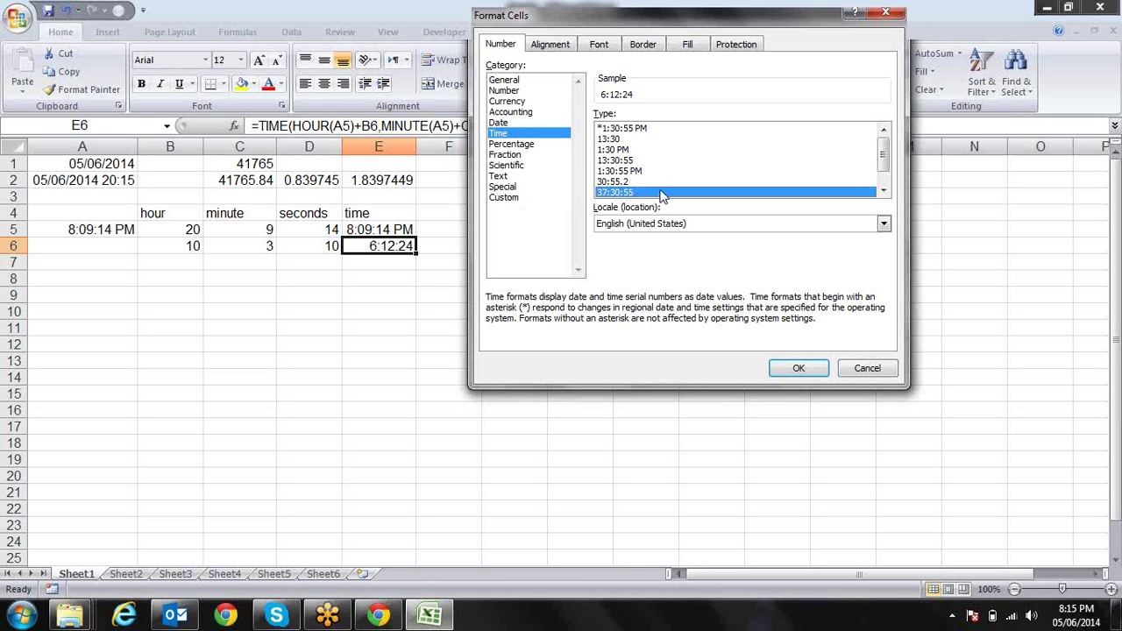
{"action": "left_click", "coordinate": [630, 184]}
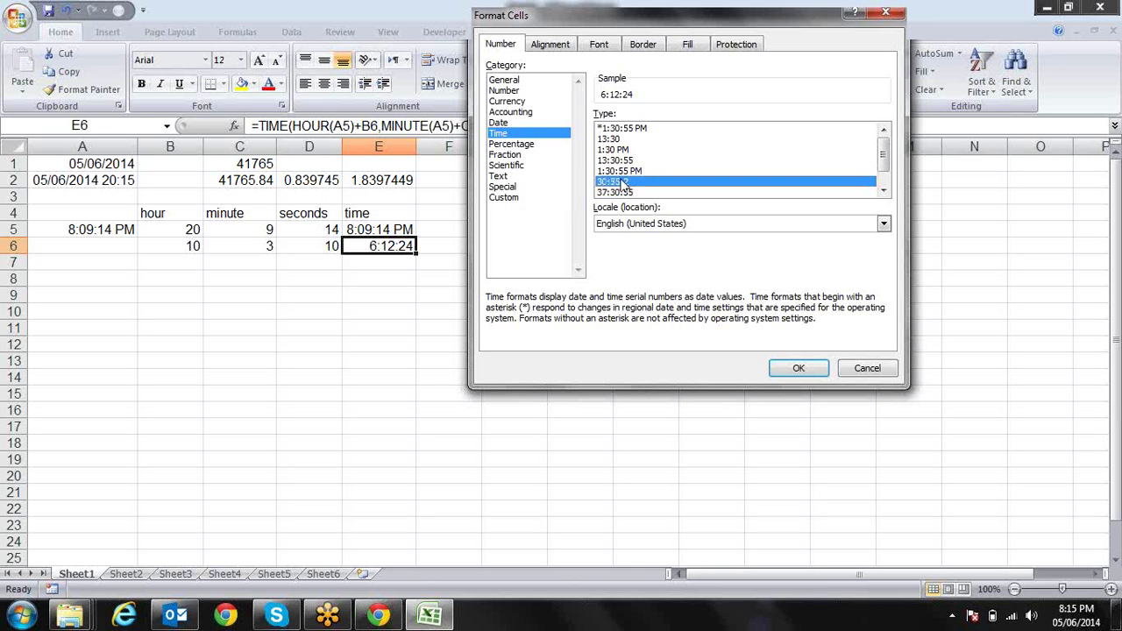
{"action": "left_click", "coordinate": [629, 193]}
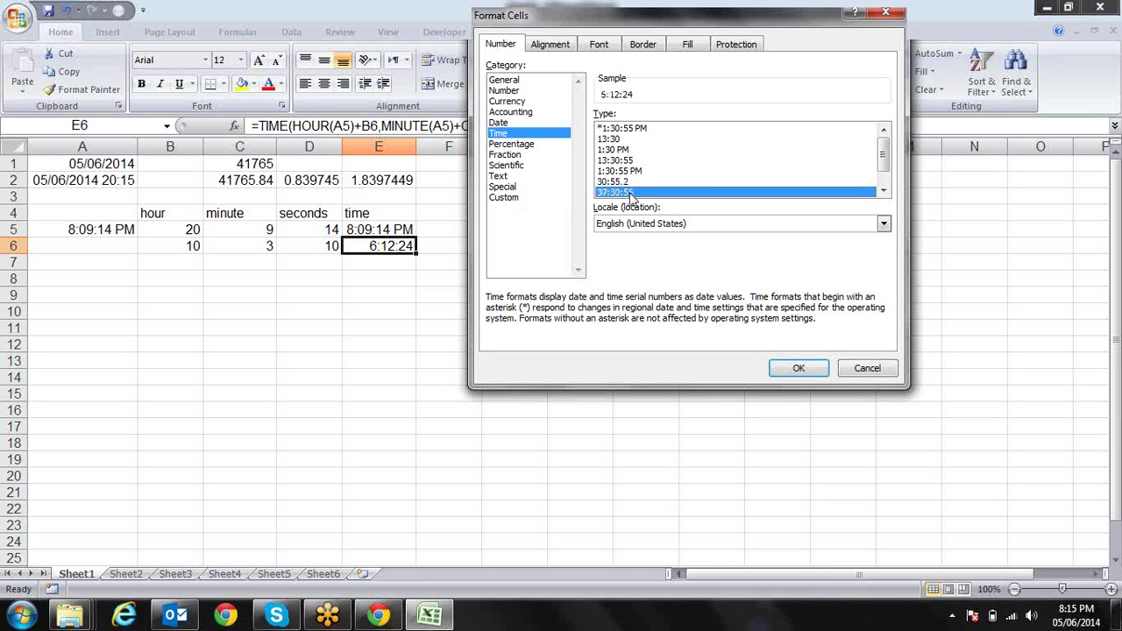
{"action": "left_click", "coordinate": [796, 369]}
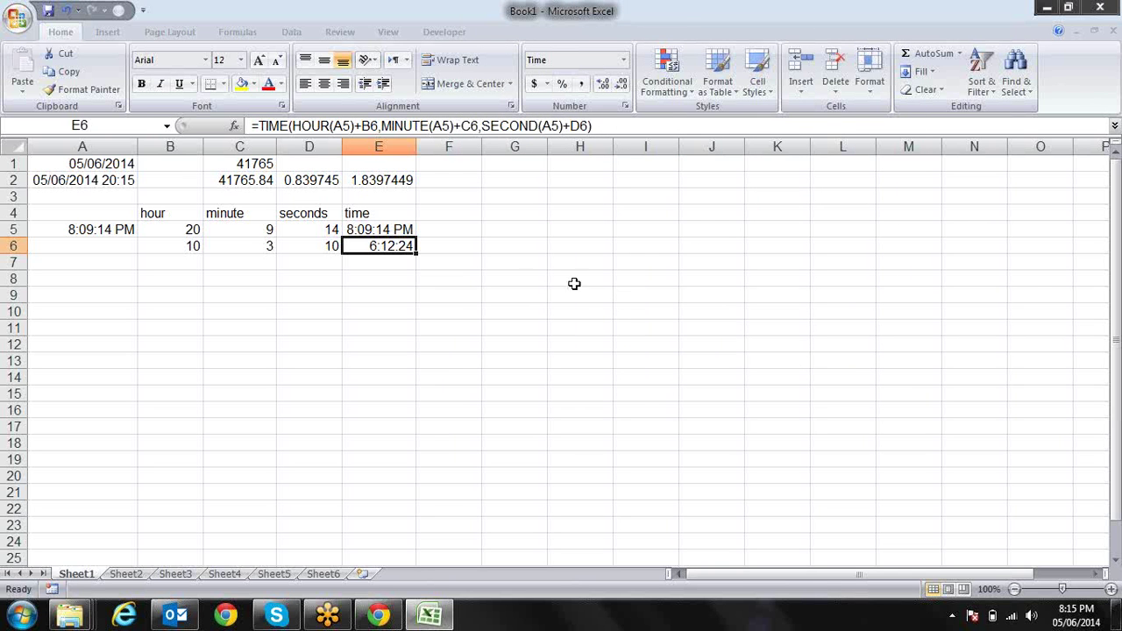
- Recommit E6's TIME formula so it shows 6:12:24
{"action": "left_click", "coordinate": [103, 228]}
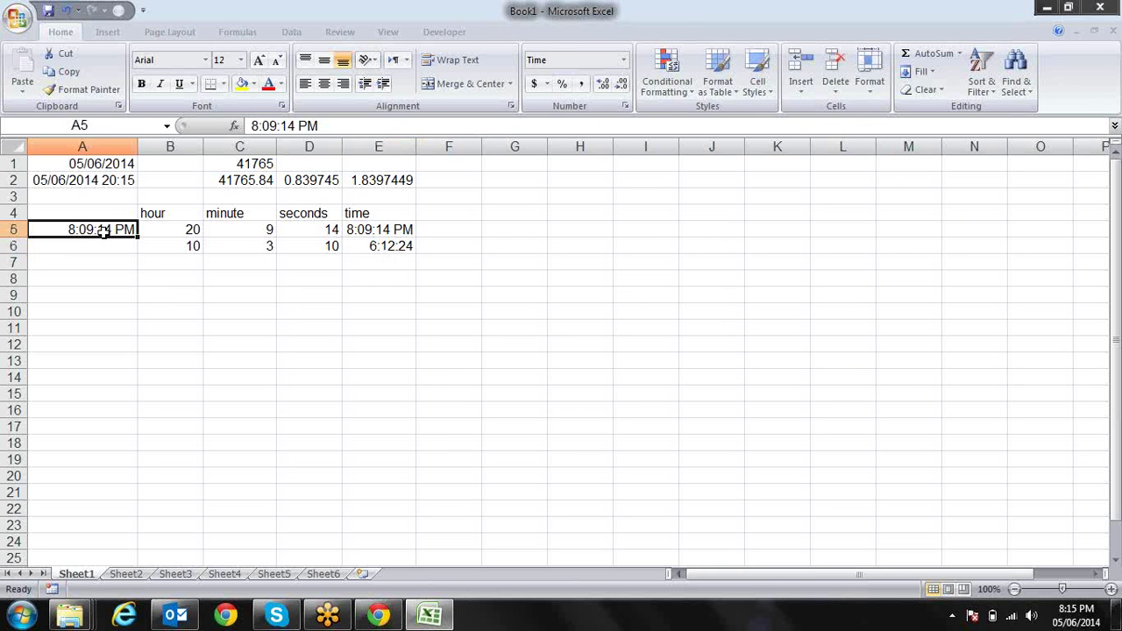
{"action": "left_click", "coordinate": [190, 251]}
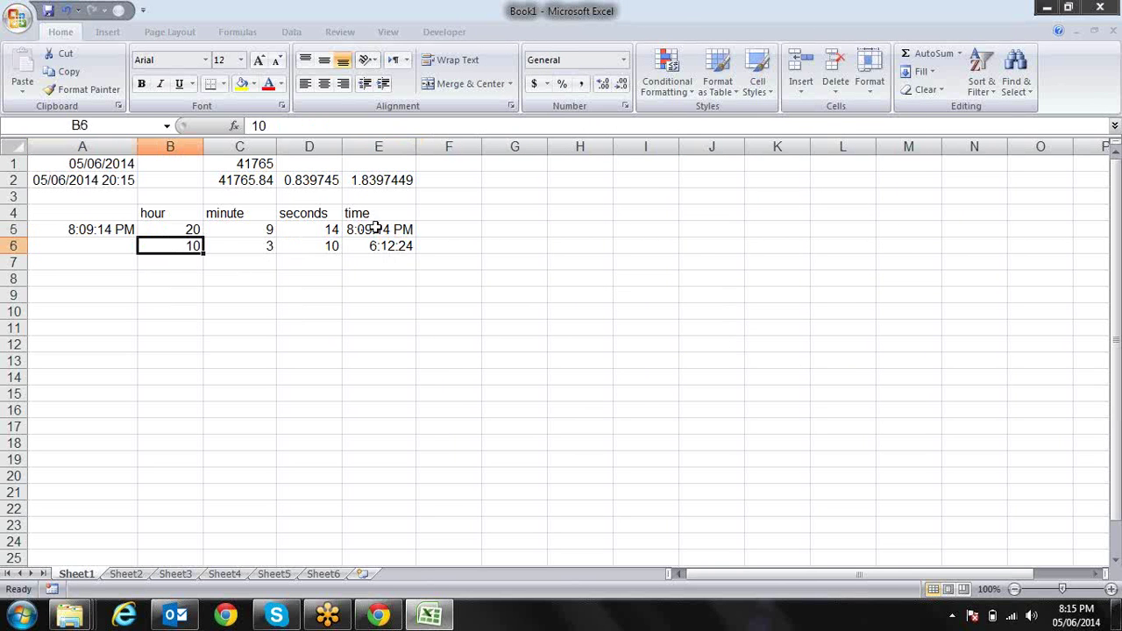
{"action": "left_click", "coordinate": [391, 261]}
{"action": "left_click", "coordinate": [390, 246]}
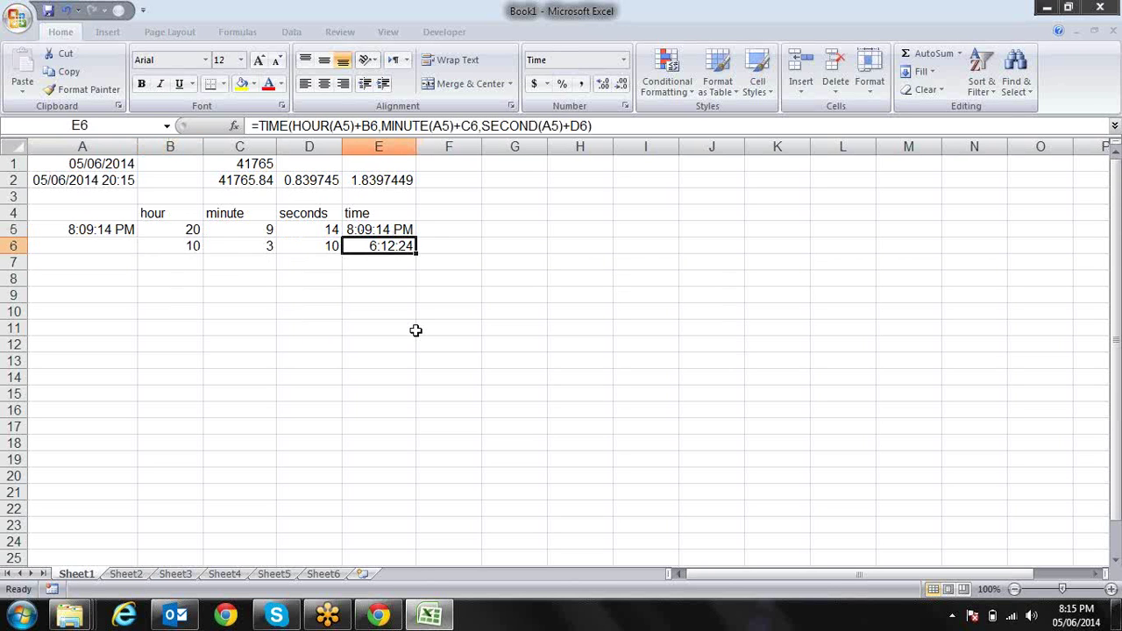
{"action": "key", "text": "F2"}
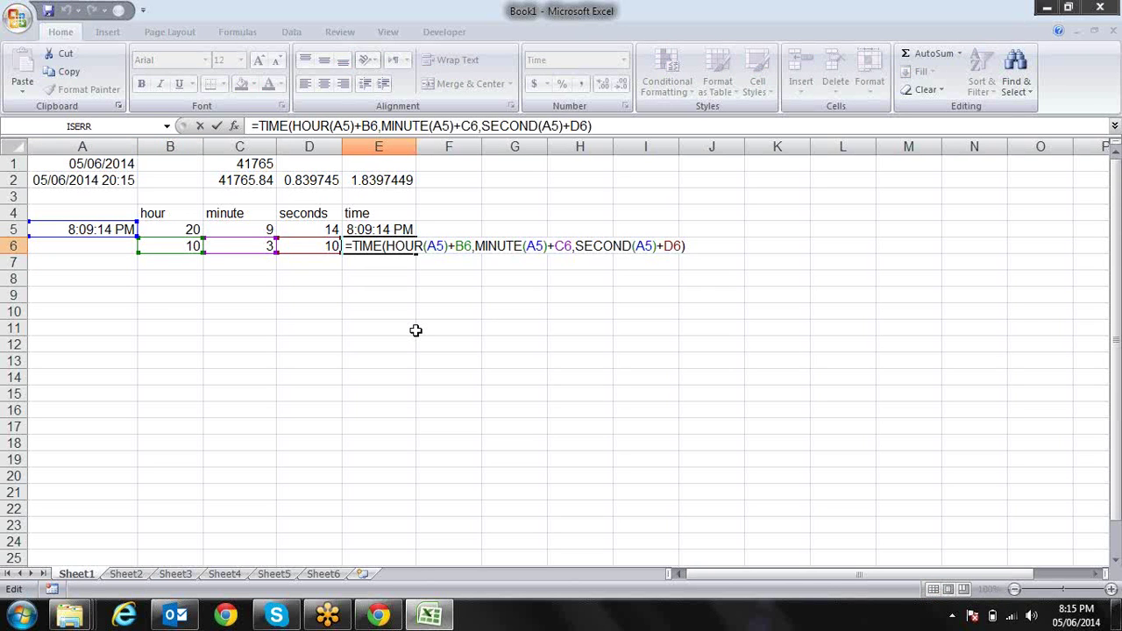
{"action": "key", "text": "Return"}
{"action": "key", "text": "Up"}
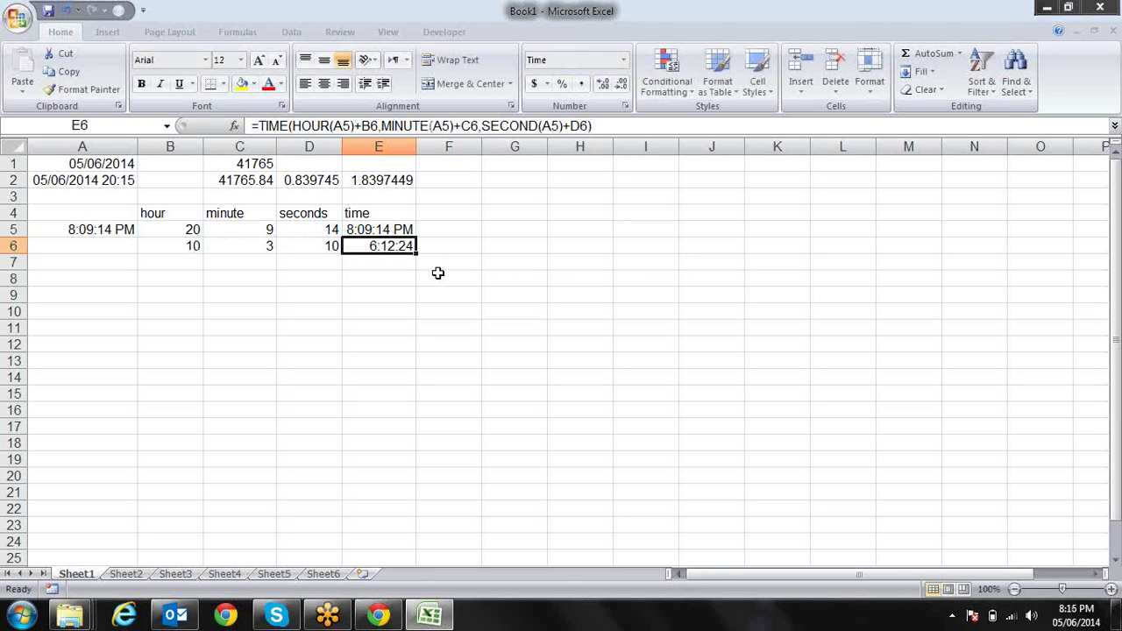
{"action": "left_click", "coordinate": [628, 107]}
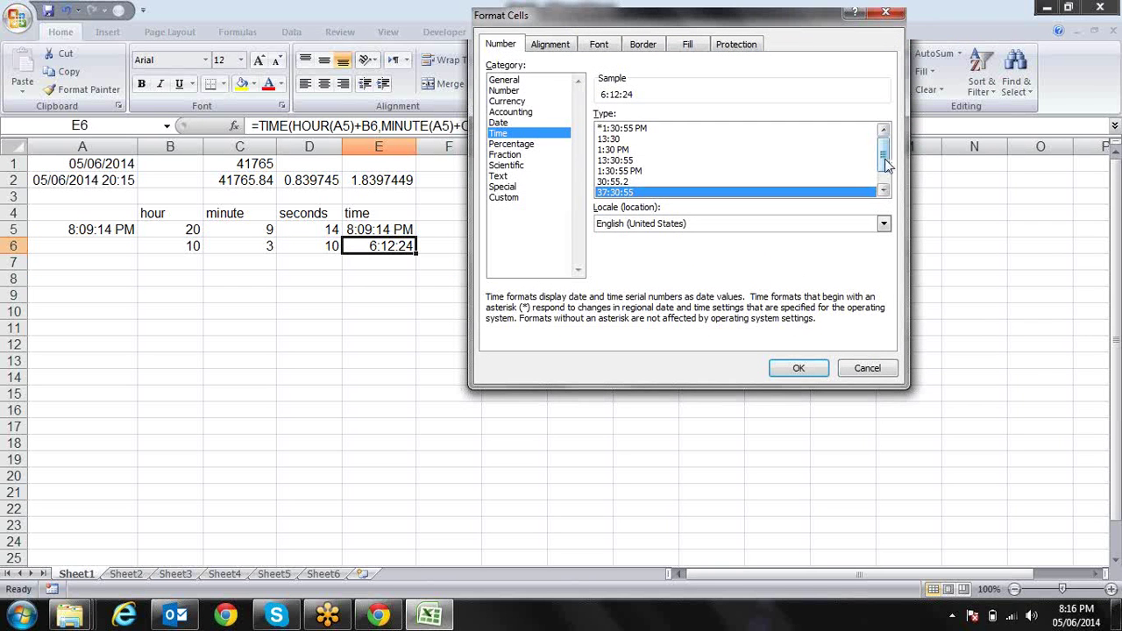
{"action": "left_click_drag", "start_coordinate": [886, 167], "coordinate": [886, 178]}
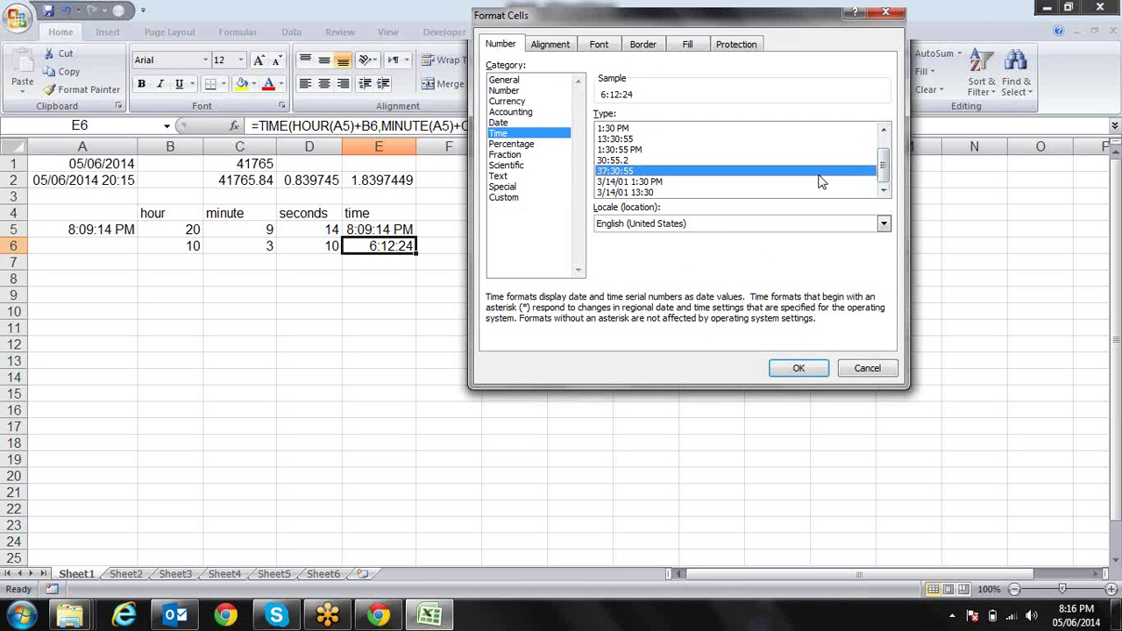
{"action": "double_click", "coordinate": [620, 172]}
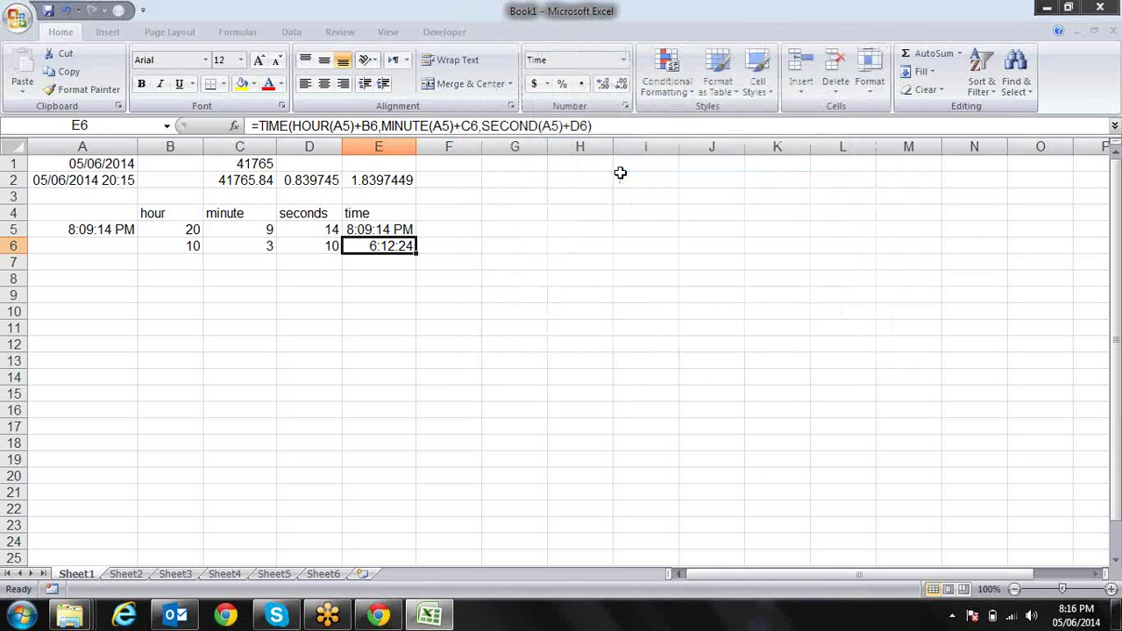
{"action": "left_click", "coordinate": [625, 106]}
{"action": "left_click", "coordinate": [510, 198]}
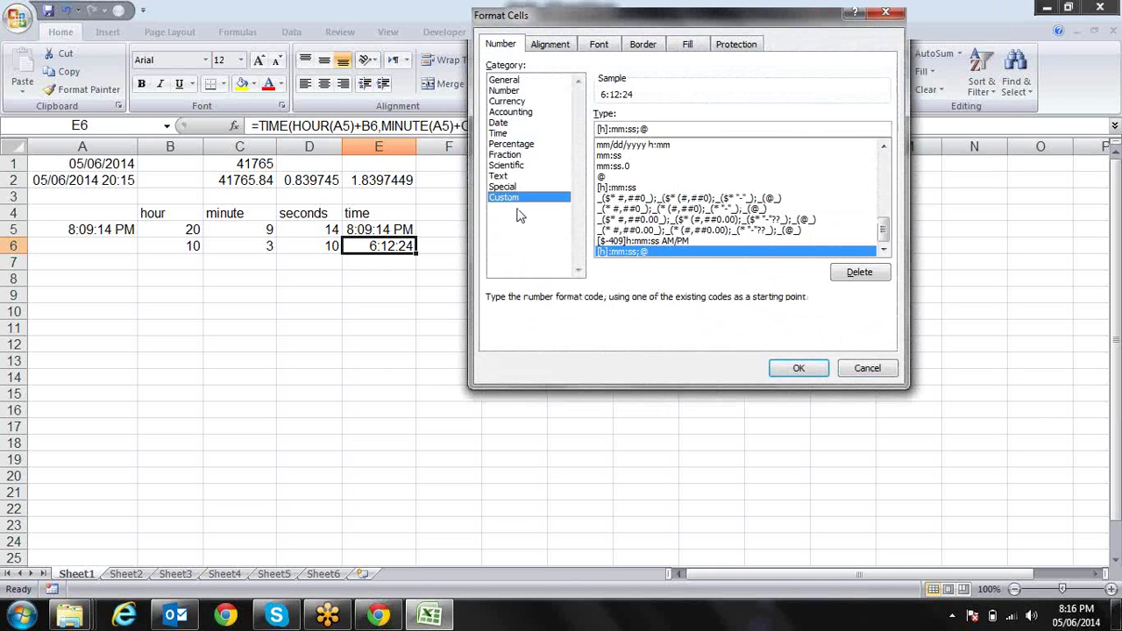
{"action": "left_click", "coordinate": [629, 129]}
{"action": "key", "text": "BackSpace"}
{"action": "key", "text": "BackSpace"}
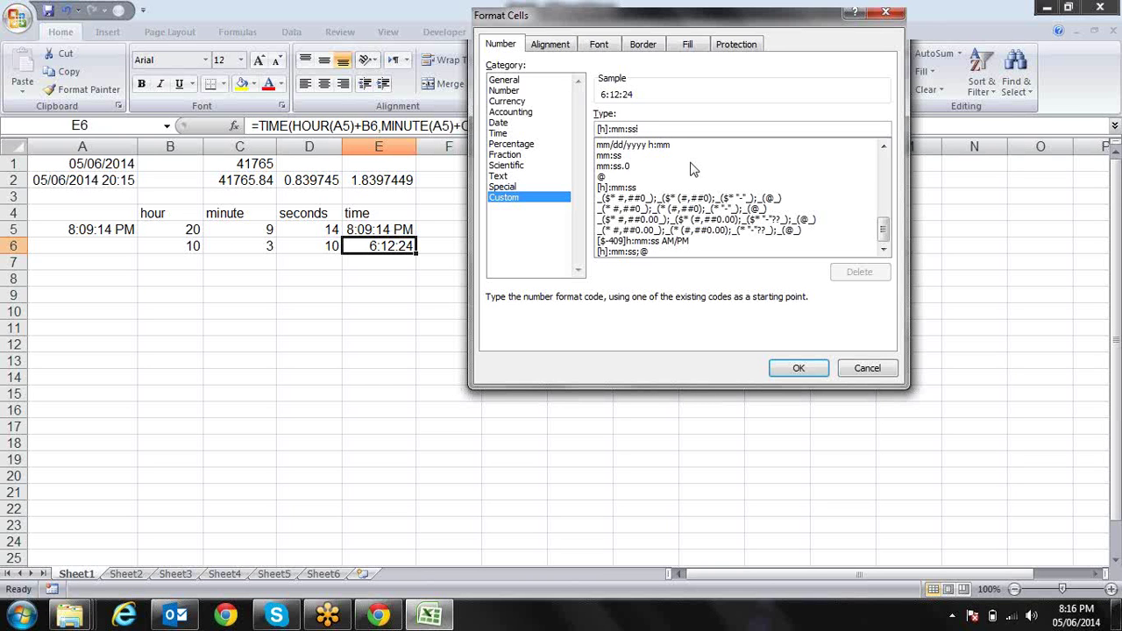
{"action": "key", "text": "Return"}
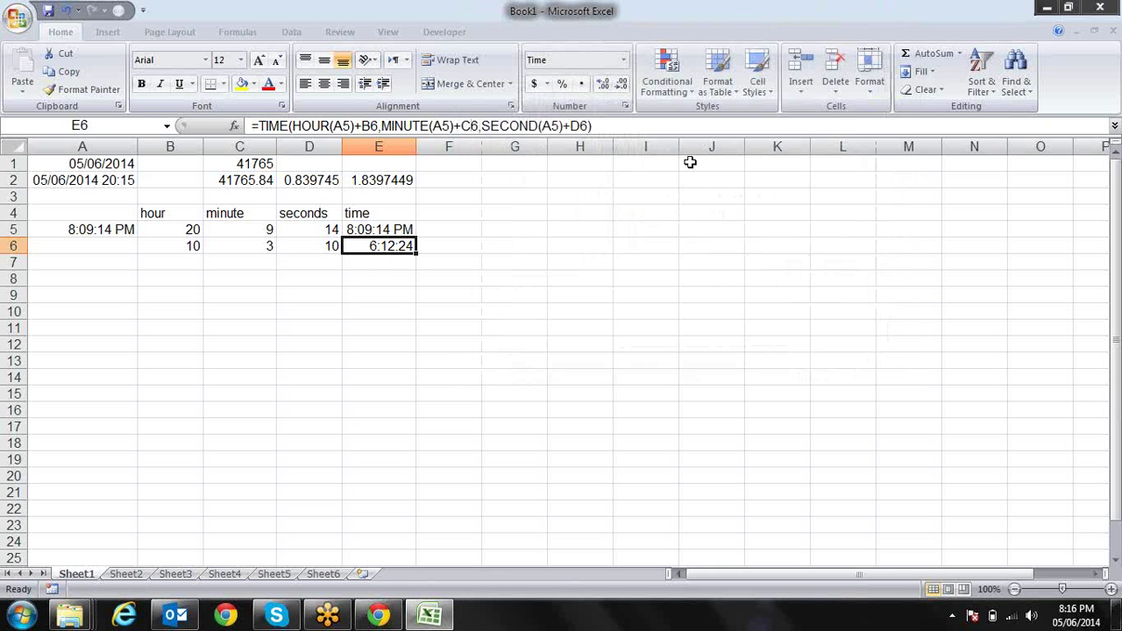
- Format E6 as a plain number so it shows 0.26
{"action": "key", "text": "Left"}
{"action": "key", "text": "Right"}
{"action": "key", "text": "Right"}
{"action": "key", "text": "Left"}
{"action": "key", "text": "ctrl+shift+3"}
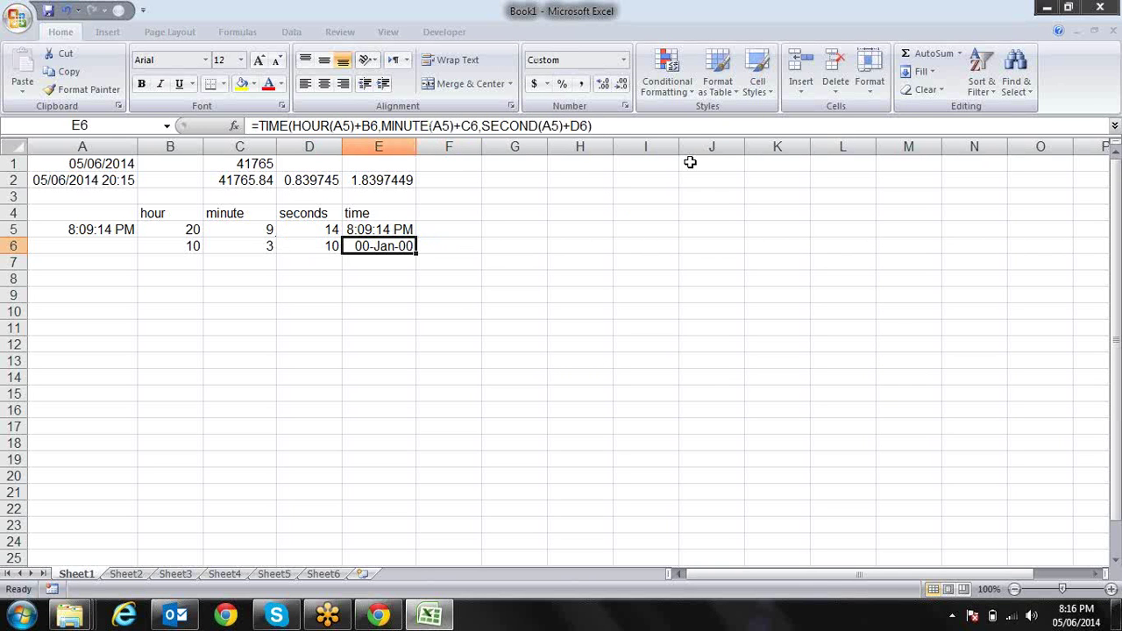
{"action": "key", "text": "ctrl+shift+1"}
- Apply the 37:30:55 time format to A5 so it reads 20:09:14
{"action": "key", "text": "Left"}
{"action": "key", "text": "Left"}
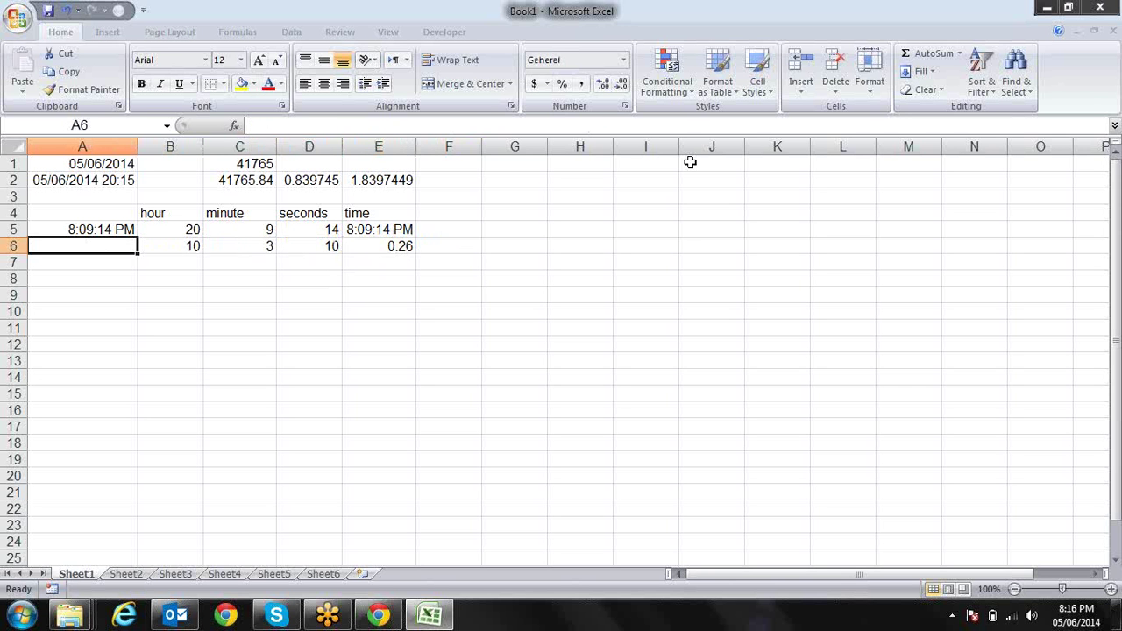
{"action": "key", "text": "Up"}
{"action": "key", "text": "ctrl+1"}
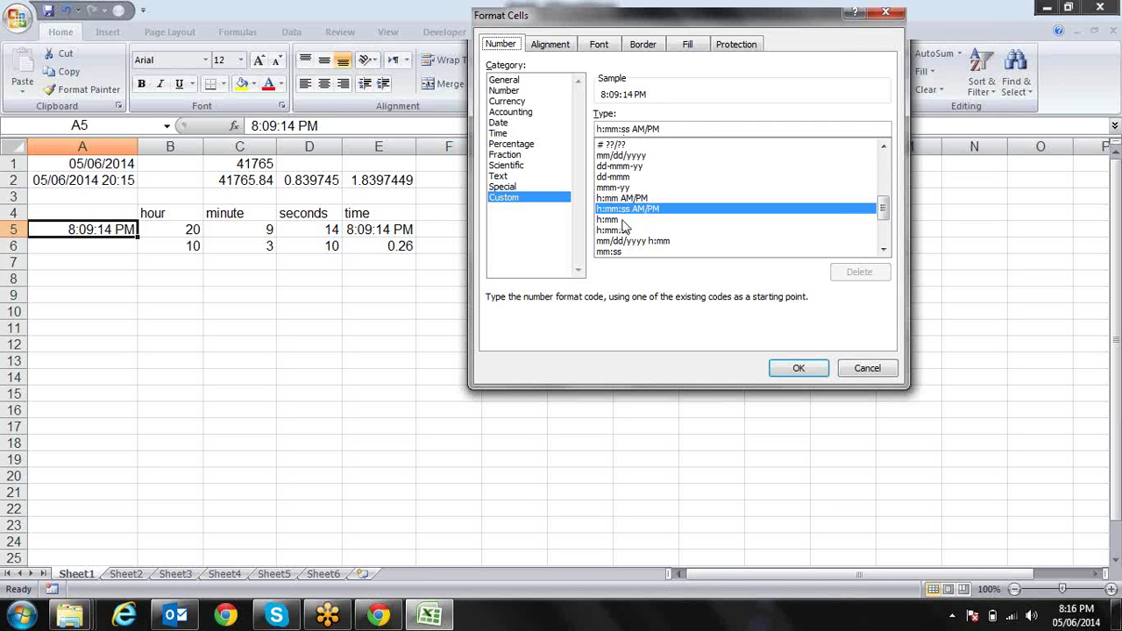
{"action": "left_click", "coordinate": [506, 133]}
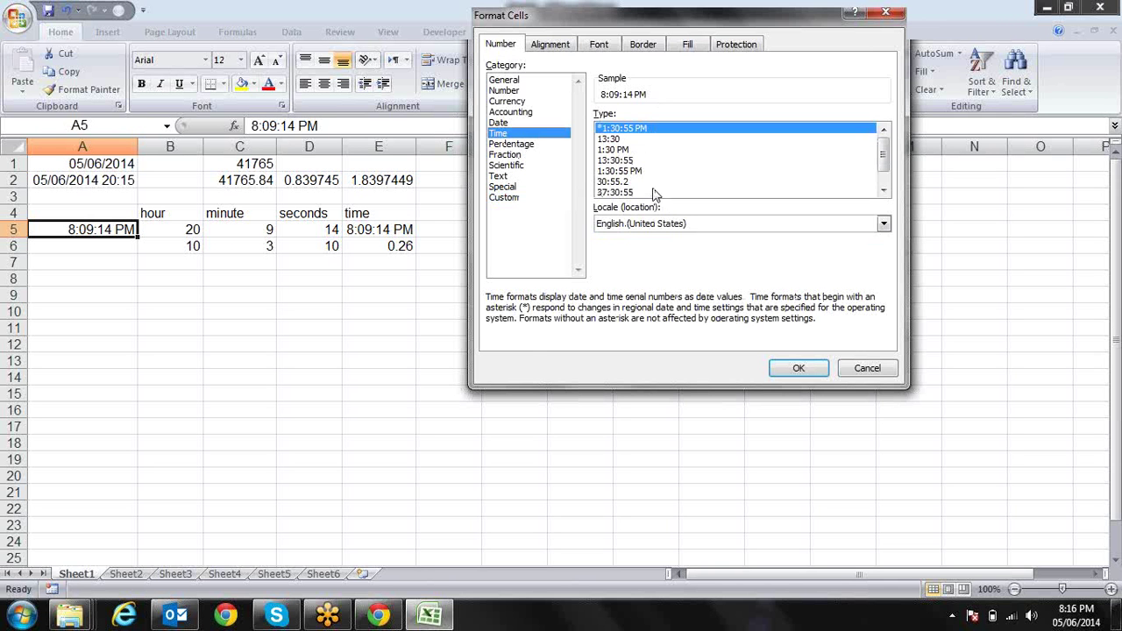
{"action": "left_click", "coordinate": [618, 193]}
{"action": "double_click", "coordinate": [618, 193]}
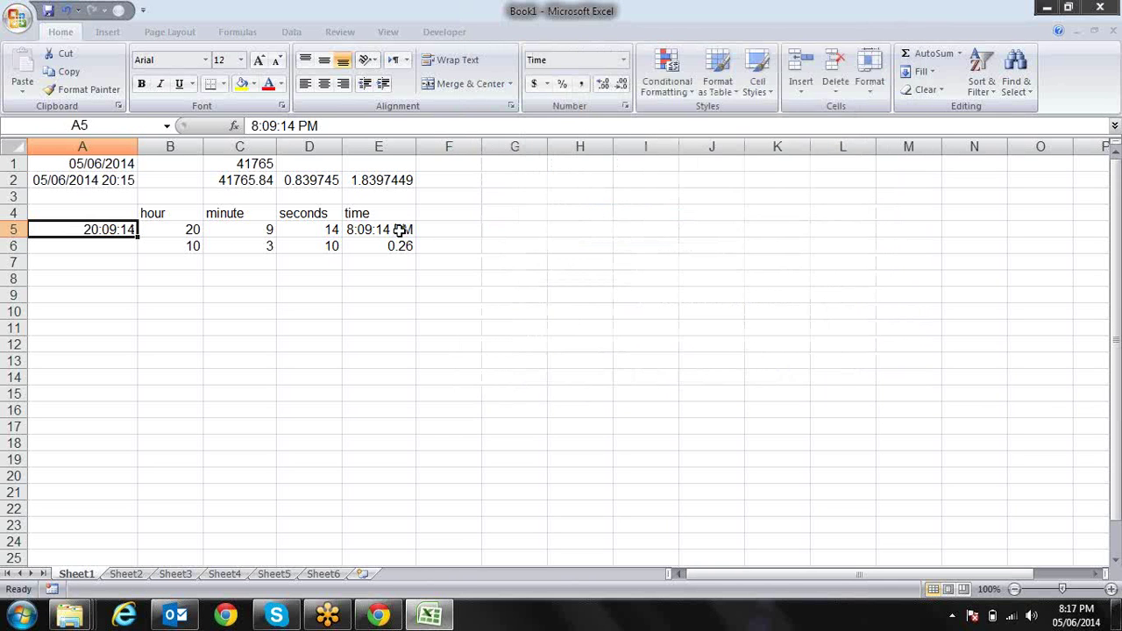
{"action": "key", "text": "Right"}
{"action": "key", "text": "Right"}
{"action": "key", "text": "Right"}
{"action": "key", "text": "Right"}
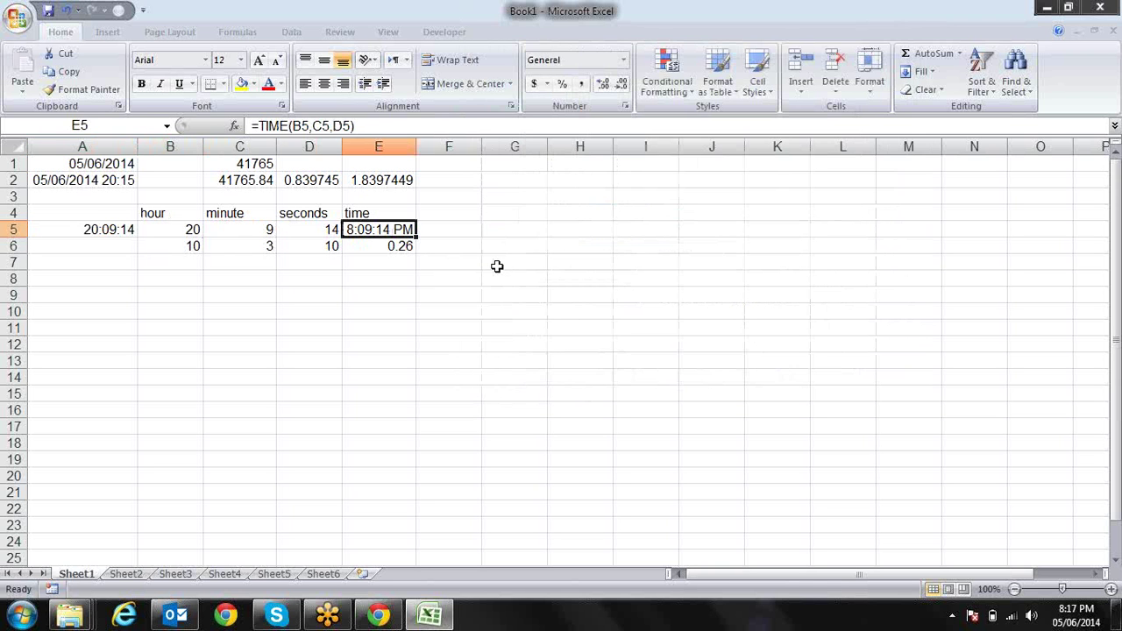
{"action": "key", "text": "Down"}
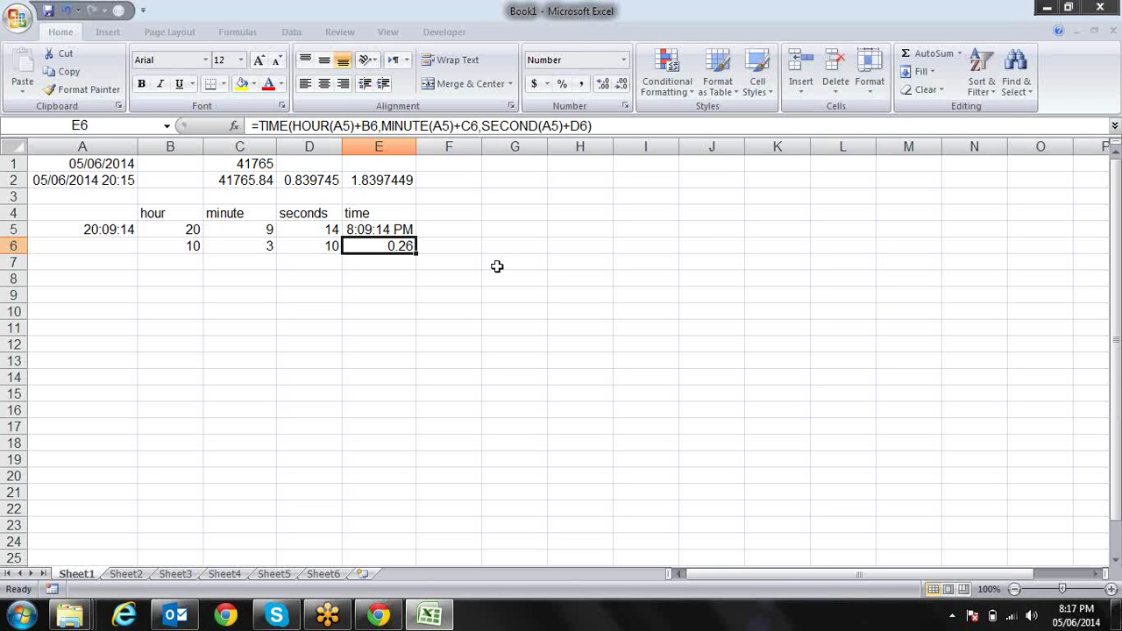
{"action": "key", "text": "ctrl+1"}
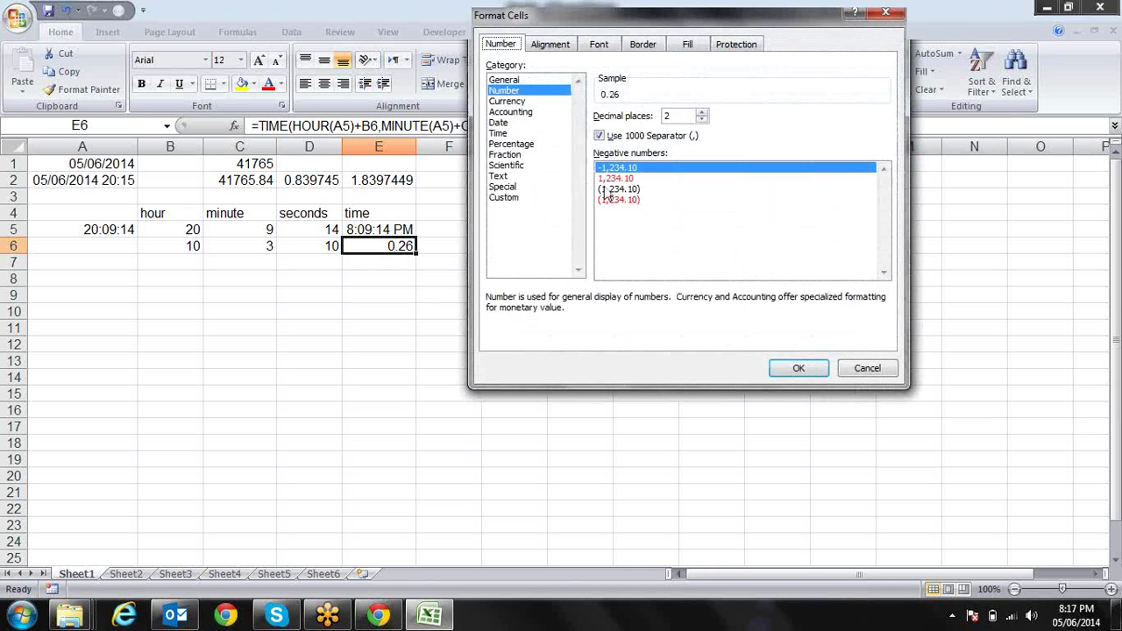
{"action": "left_click", "coordinate": [509, 198]}
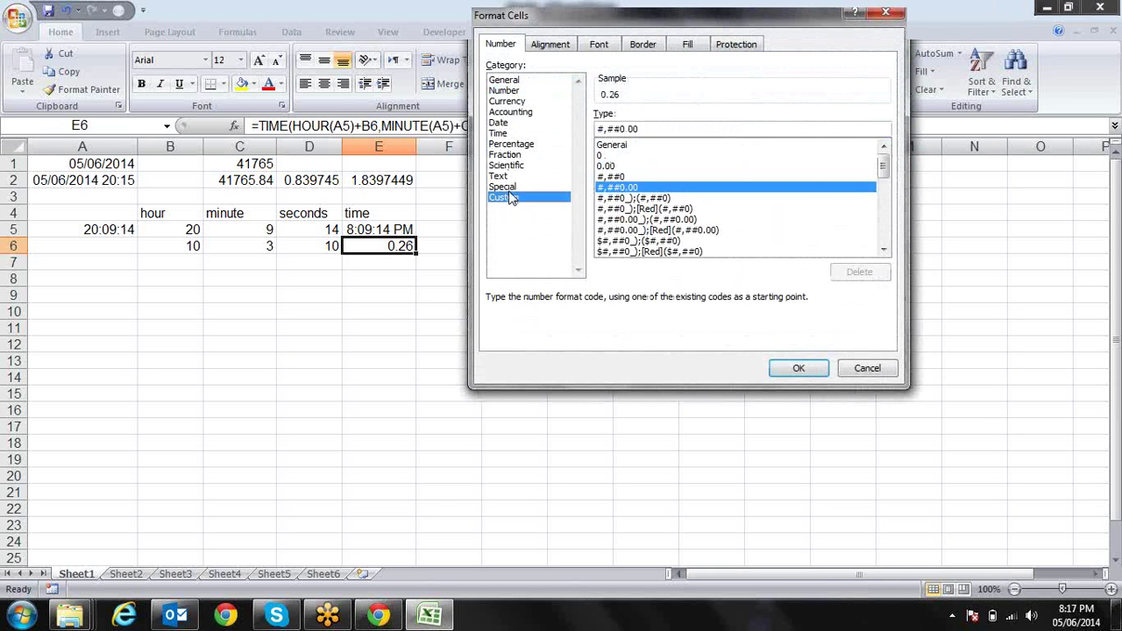
{"action": "left_click", "coordinate": [507, 133]}
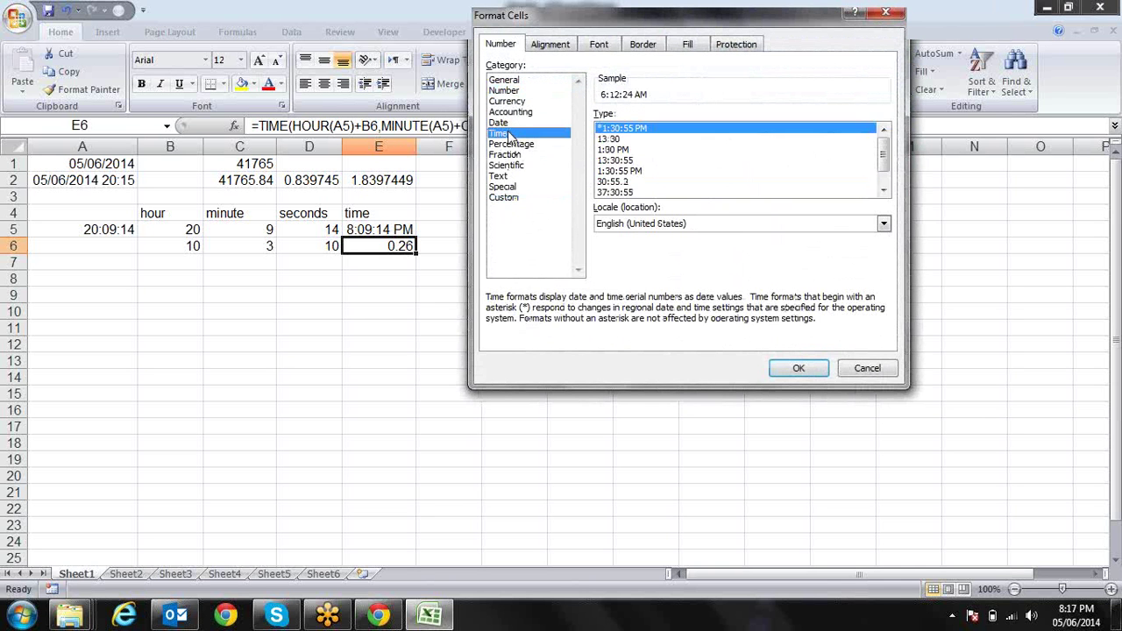
{"action": "left_click", "coordinate": [640, 193]}
{"action": "left_click", "coordinate": [624, 182]}
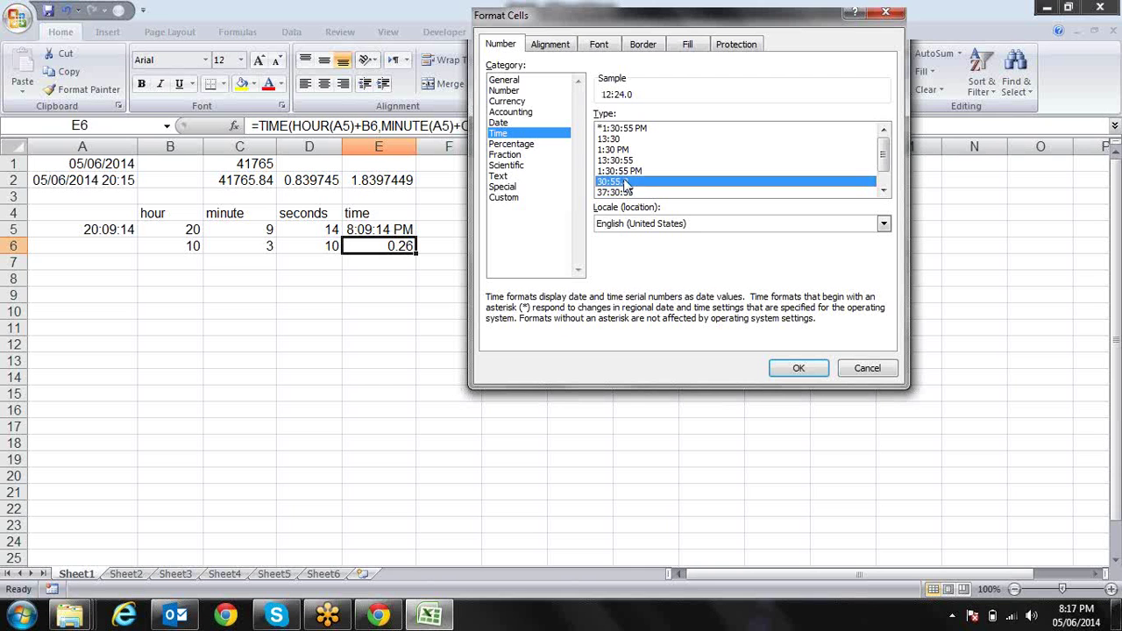
{"action": "key", "text": "Up"}
{"action": "key", "text": "Up"}
{"action": "key", "text": "Up"}
{"action": "key", "text": "Up"}
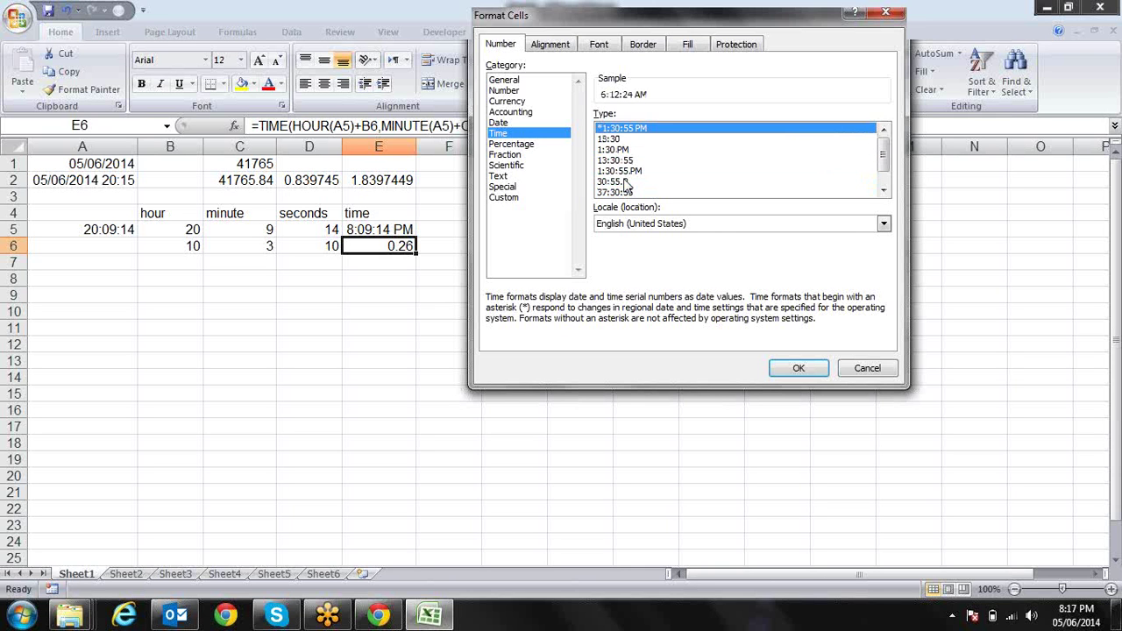
{"action": "key", "text": "Down"}
{"action": "key", "text": "Down"}
{"action": "key", "text": "Down"}
{"action": "key", "text": "Down"}
{"action": "key", "text": "Down"}
{"action": "key", "text": "Down"}
{"action": "key", "text": "Down"}
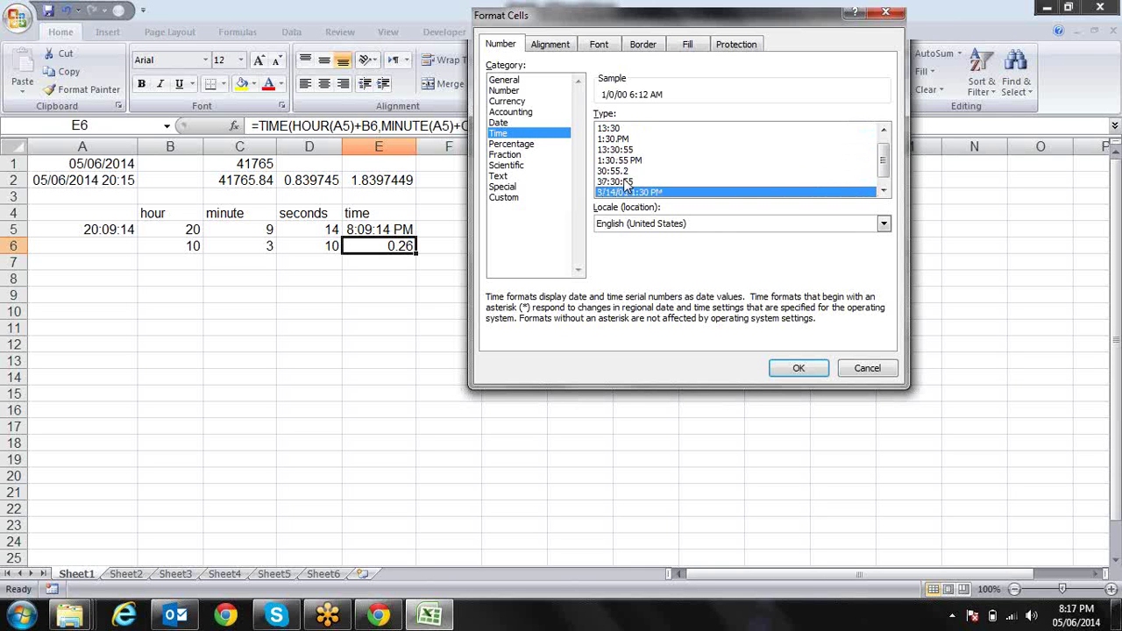
{"action": "key", "text": "Up"}
{"action": "key", "text": "Up"}
{"action": "key", "text": "Up"}
{"action": "key", "text": "Up"}
{"action": "key", "text": "Up"}
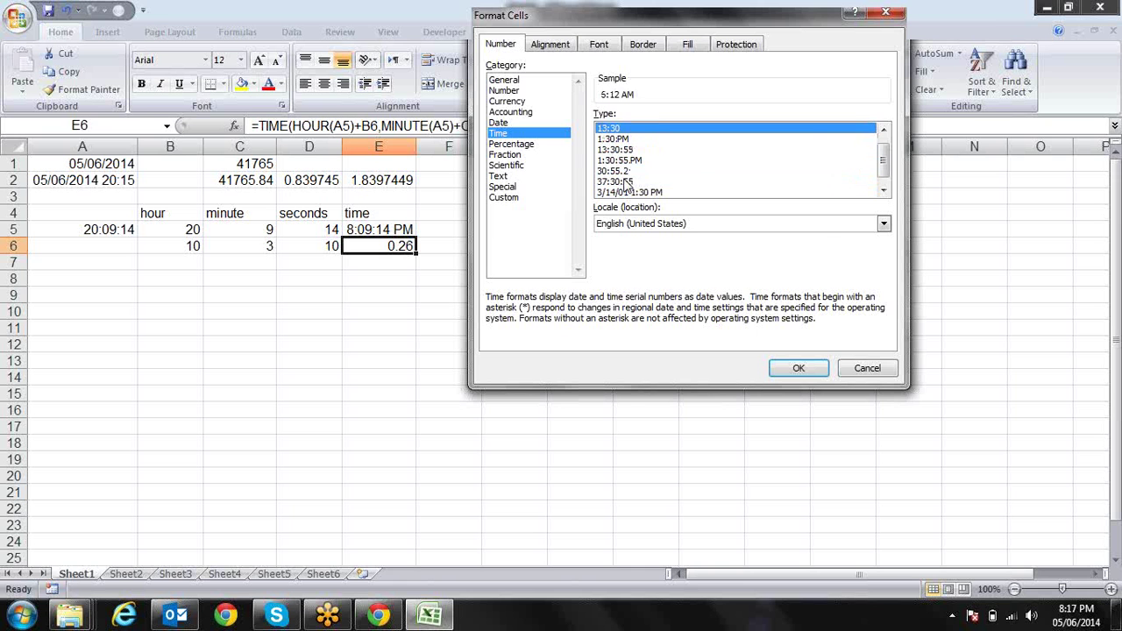
{"action": "key", "text": "Up"}
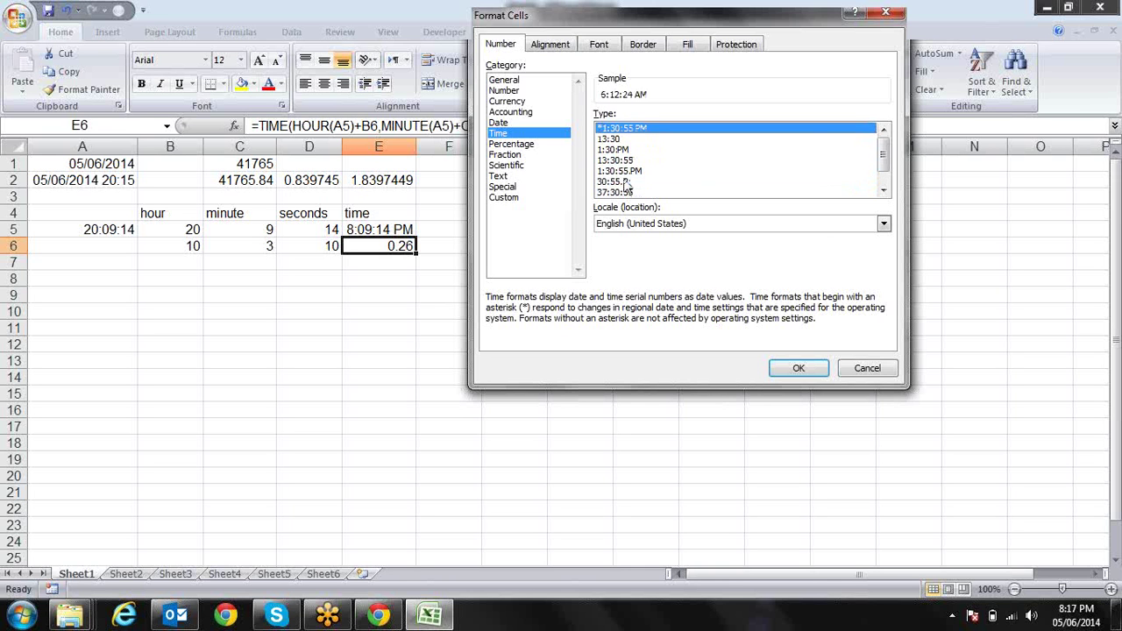
{"action": "key", "text": "Down"}
{"action": "key", "text": "Down"}
{"action": "key", "text": "Down"}
{"action": "key", "text": "Down"}
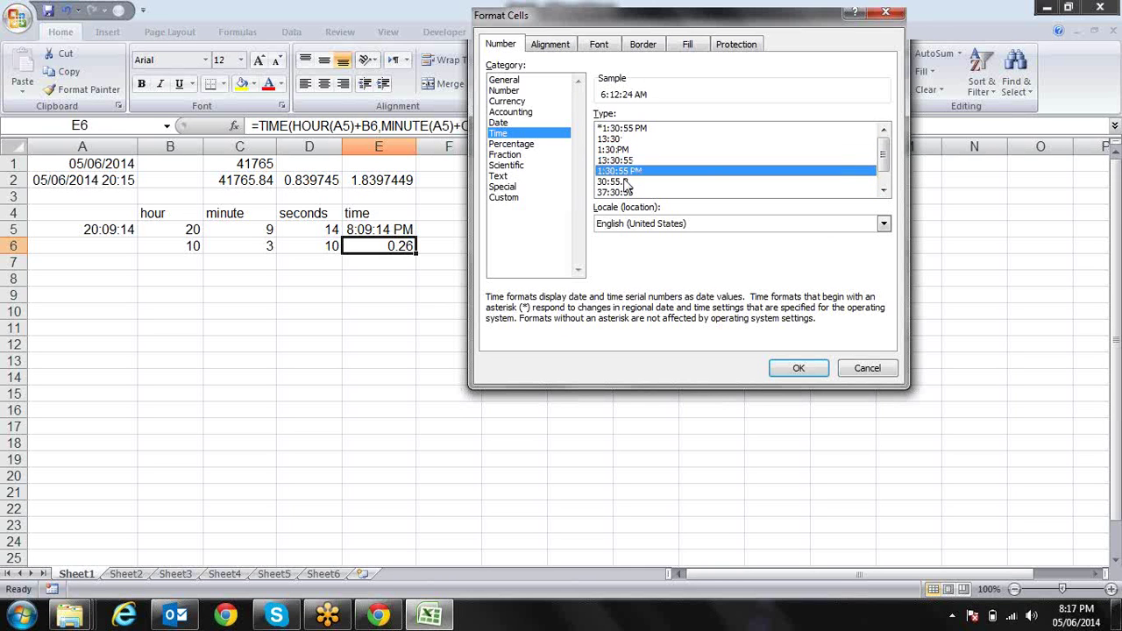
{"action": "key", "text": "Down"}
{"action": "key", "text": "Down"}
{"action": "key", "text": "Down"}
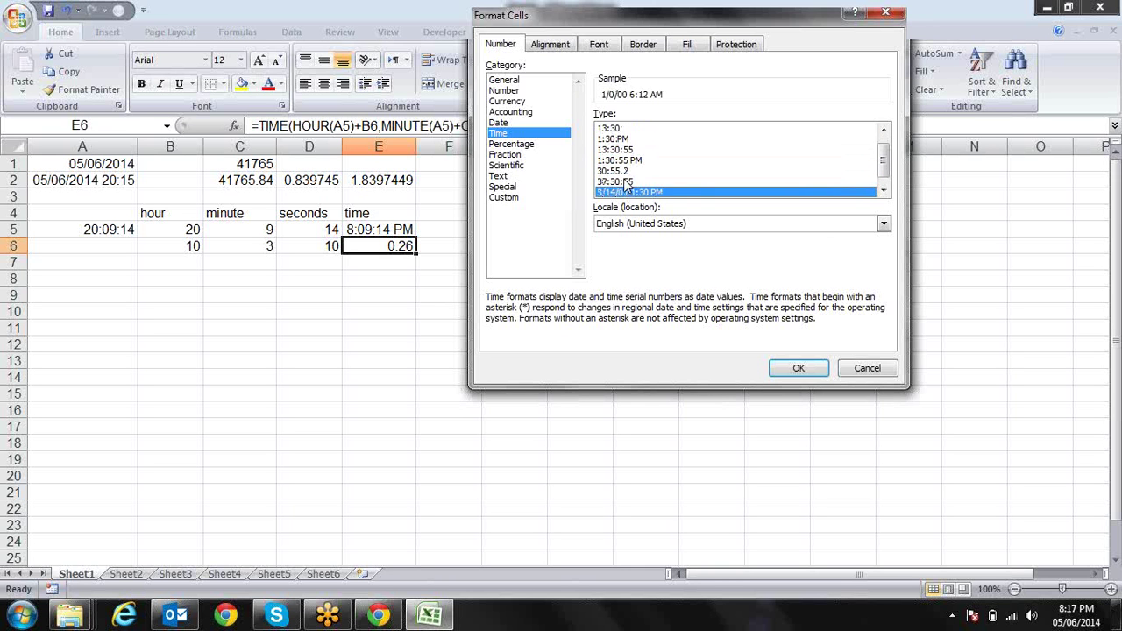
{"action": "key", "text": "Down"}
{"action": "key", "text": "Escape"}
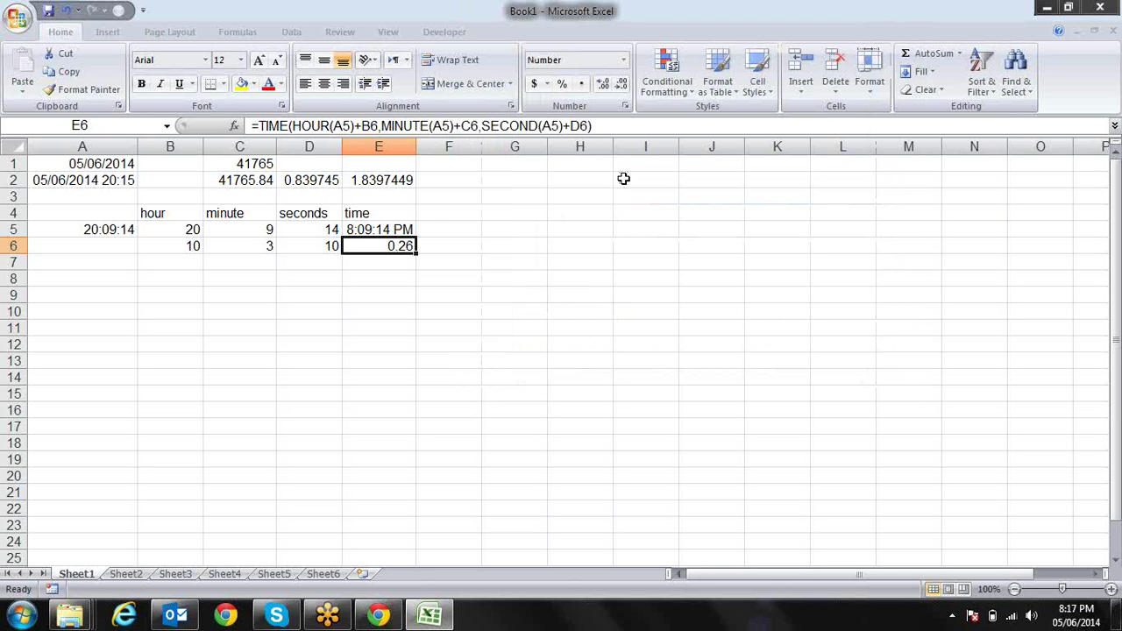
- Copy the =NOW() formula from A2 into A8 and B8
{"action": "key", "text": "Left"}
{"action": "key", "text": "Left"}
{"action": "key", "text": "Left"}
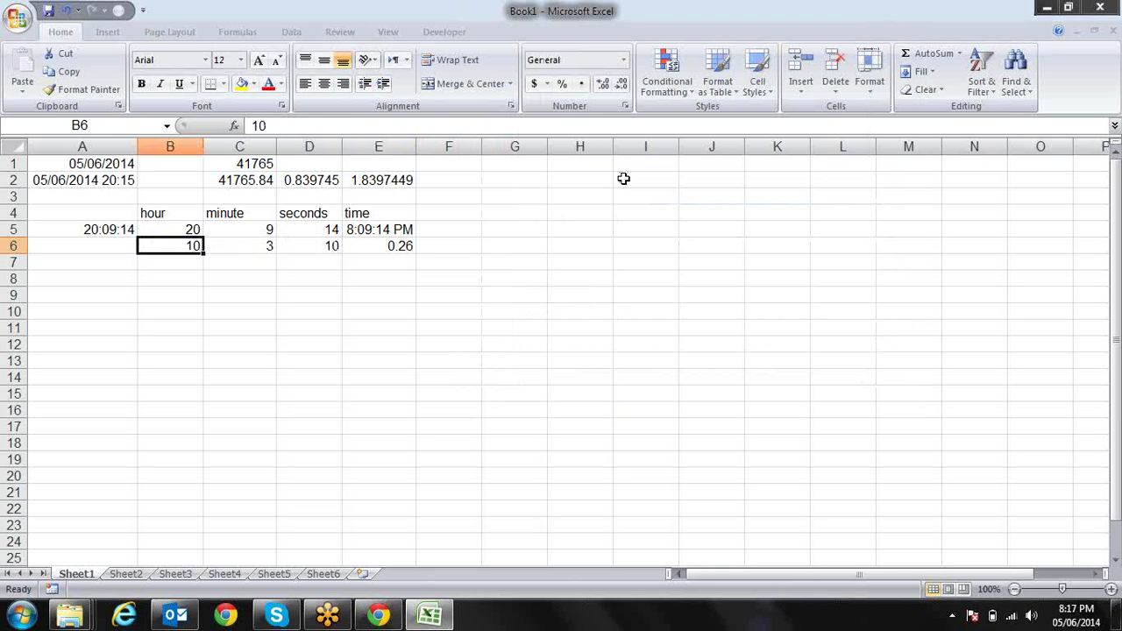
{"action": "key", "text": "Up"}
{"action": "key", "text": "Up"}
{"action": "key", "text": "Up"}
{"action": "key", "text": "Up"}
{"action": "key", "text": "Left"}
{"action": "key", "text": "ctrl+c"}
{"action": "key", "text": "Down"}
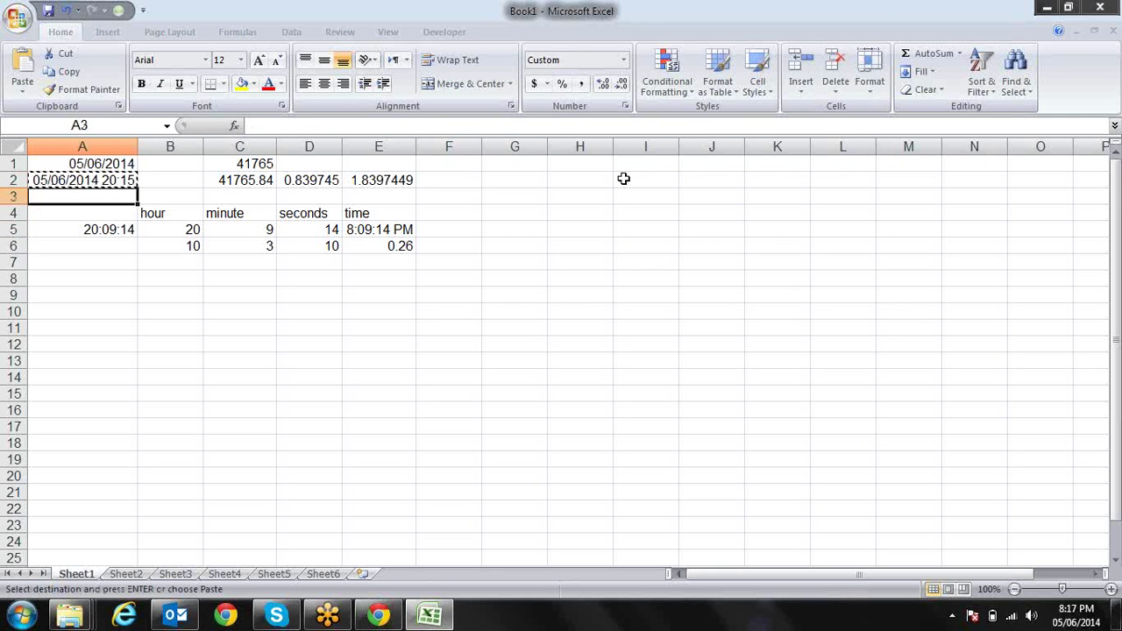
{"action": "key", "text": "Down"}
{"action": "key", "text": "Down"}
{"action": "key", "text": "Down"}
{"action": "key", "text": "Down"}
{"action": "key", "text": "Down"}
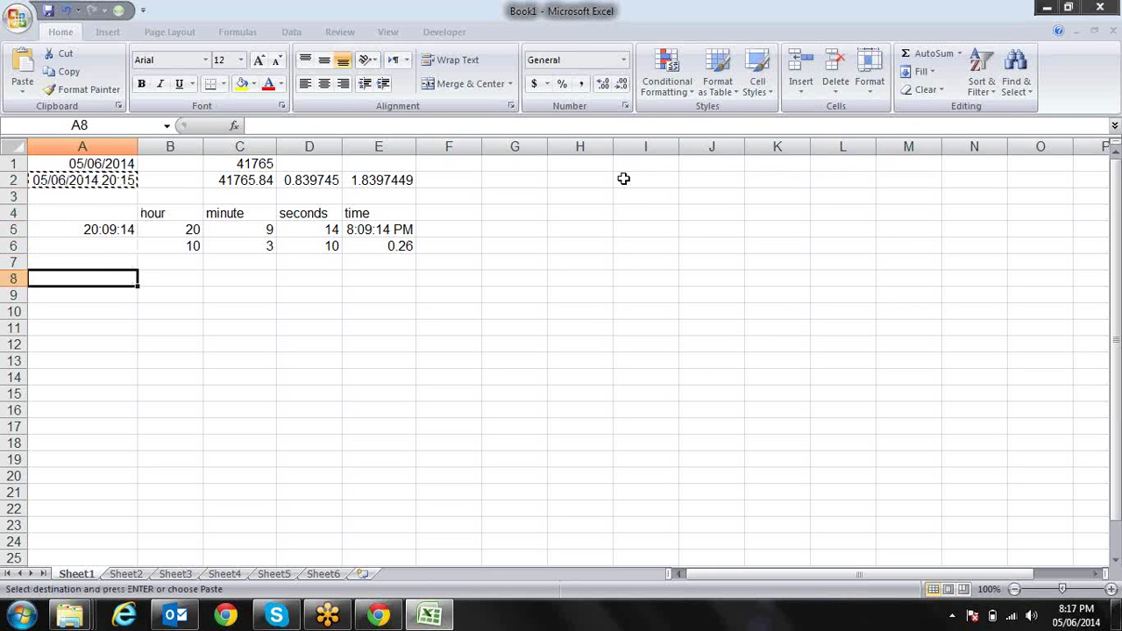
{"action": "key", "text": "ctrl+v"}
{"action": "key", "text": "Escape"}
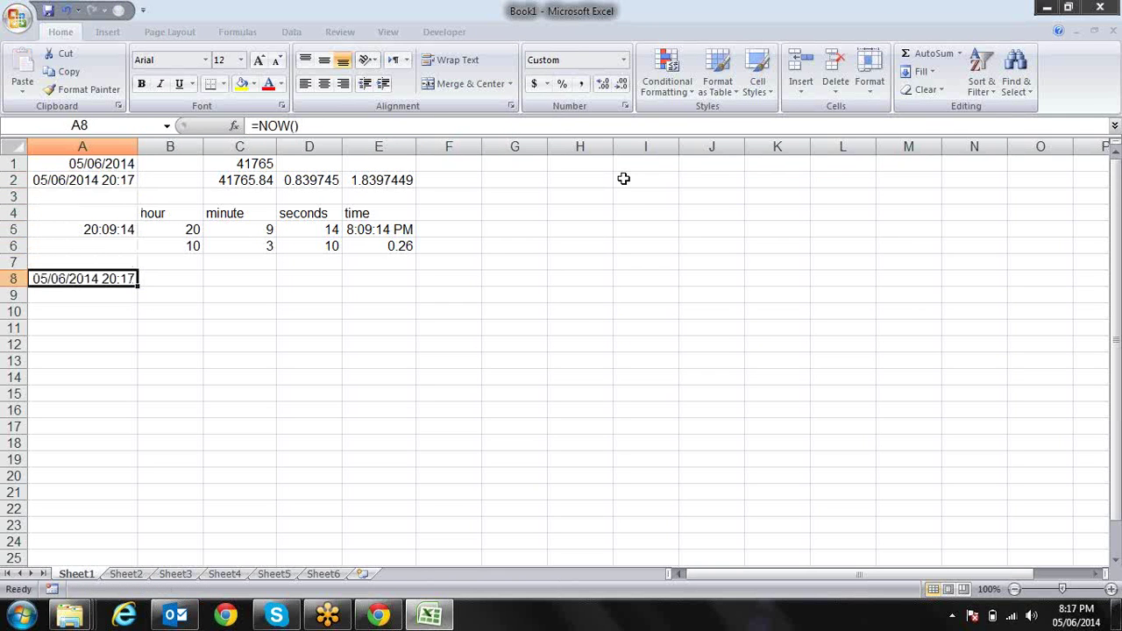
{"action": "key", "text": "Right"}
{"action": "key", "text": "Left"}
{"action": "key", "text": "ctrl+c"}
{"action": "key", "text": "Right"}
{"action": "key", "text": "ctrl+v"}
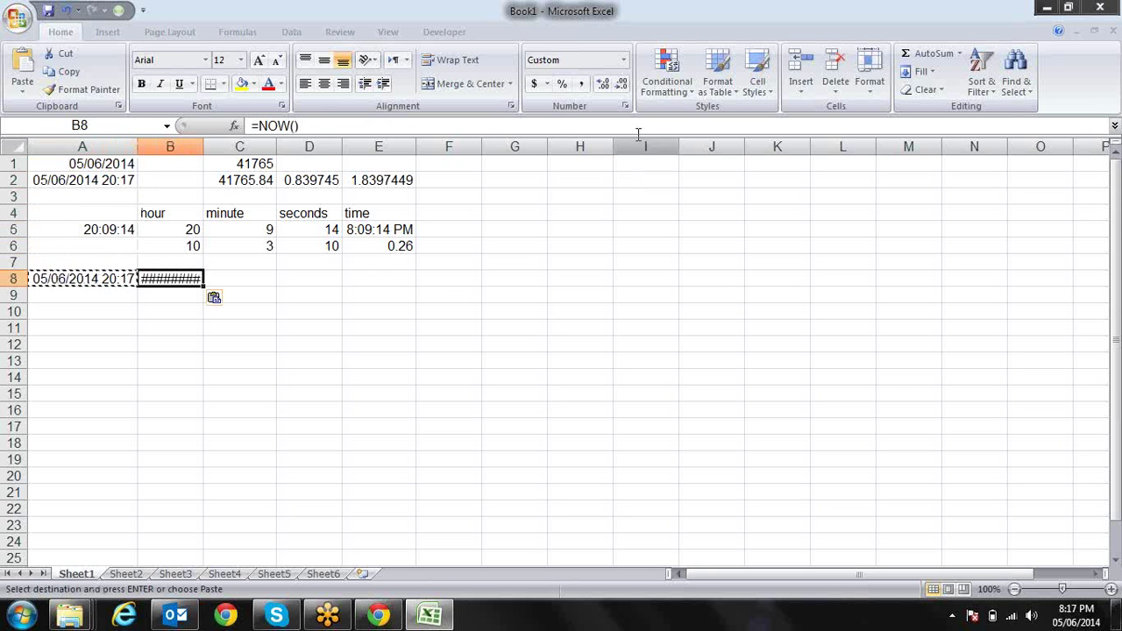
- Widen column B and enter the headings In in A7 and Out in B7
{"action": "left_click_drag", "start_coordinate": [203, 147], "coordinate": [299, 149]}
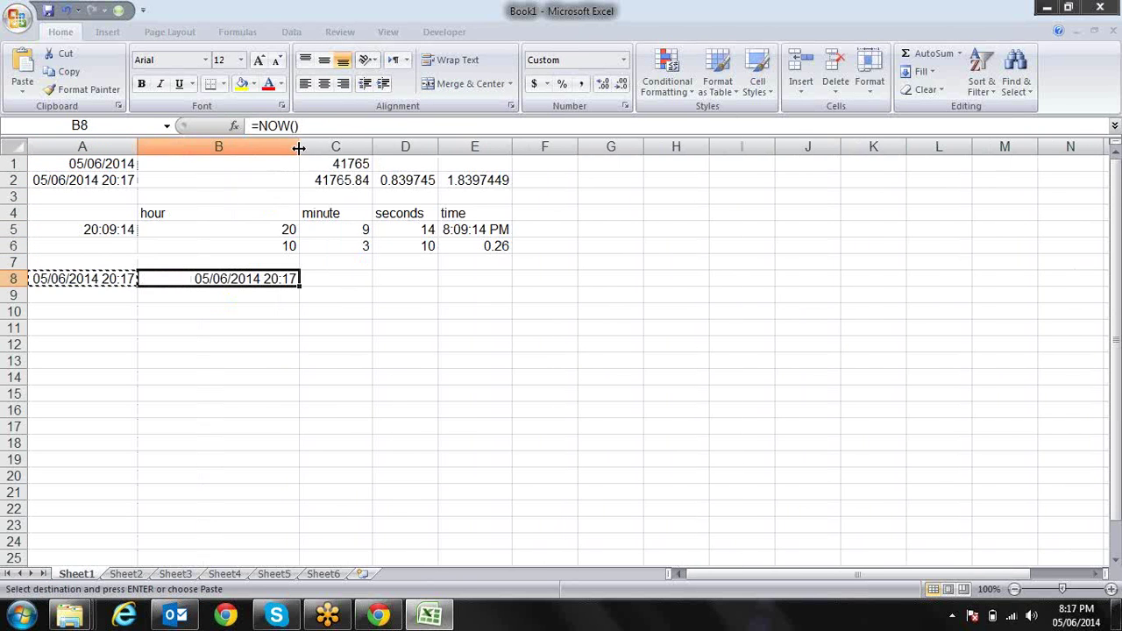
{"action": "left_click", "coordinate": [103, 261]}
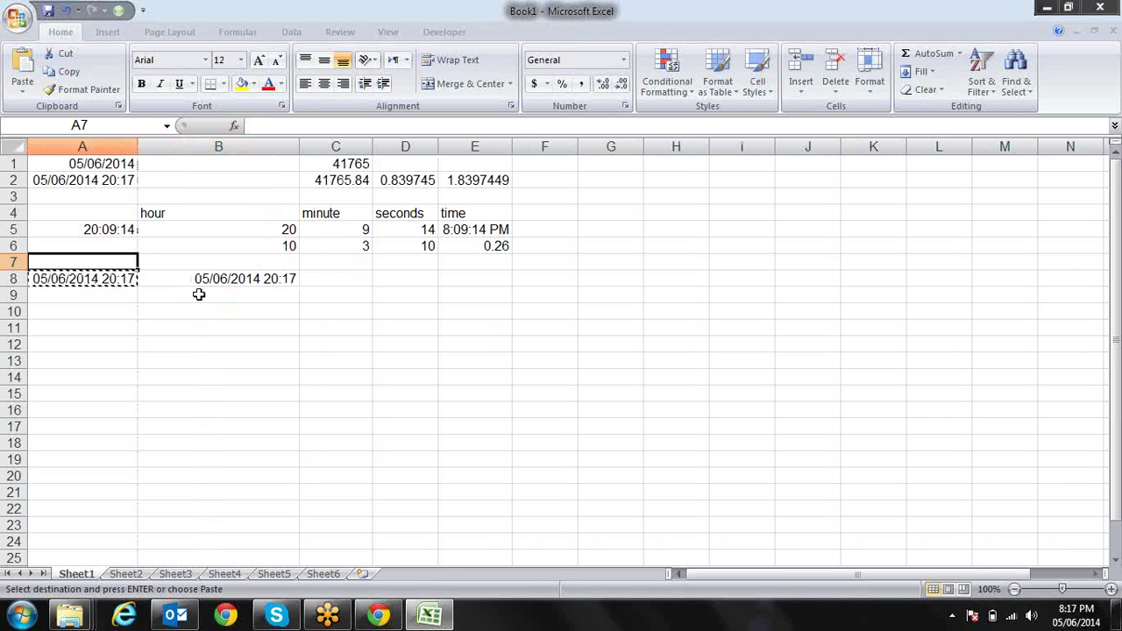
{"action": "type", "text": "In"}
{"action": "key", "text": "Tab"}
{"action": "type", "text": "OUrt"}
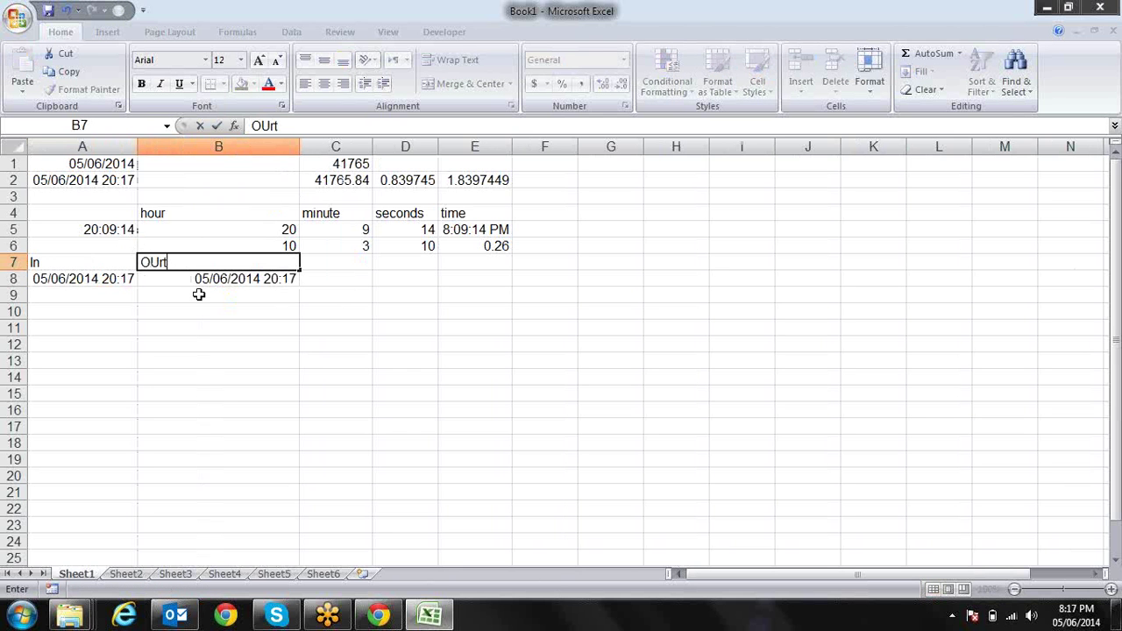
{"action": "key", "text": "BackSpace"}
{"action": "key", "text": "BackSpace"}
{"action": "key", "text": "BackSpace"}
{"action": "type", "text": "ut"}
{"action": "key", "text": "Tab"}
- Convert the B8 and A8 timestamps to static values with Paste Special Values
{"action": "key", "text": "Left"}
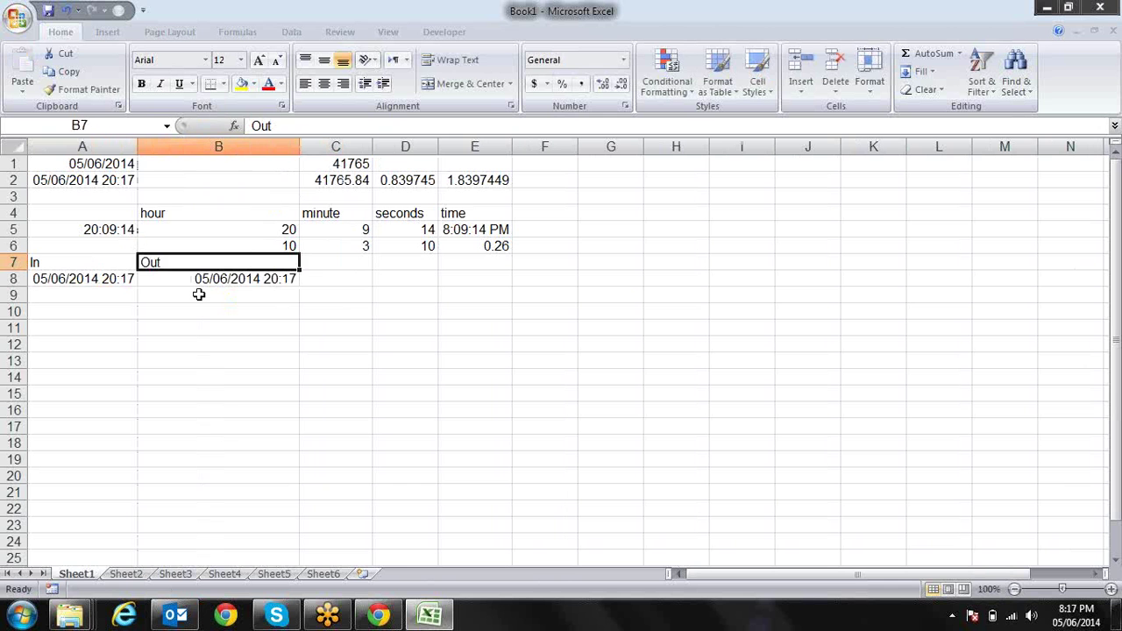
{"action": "key", "text": "Down"}
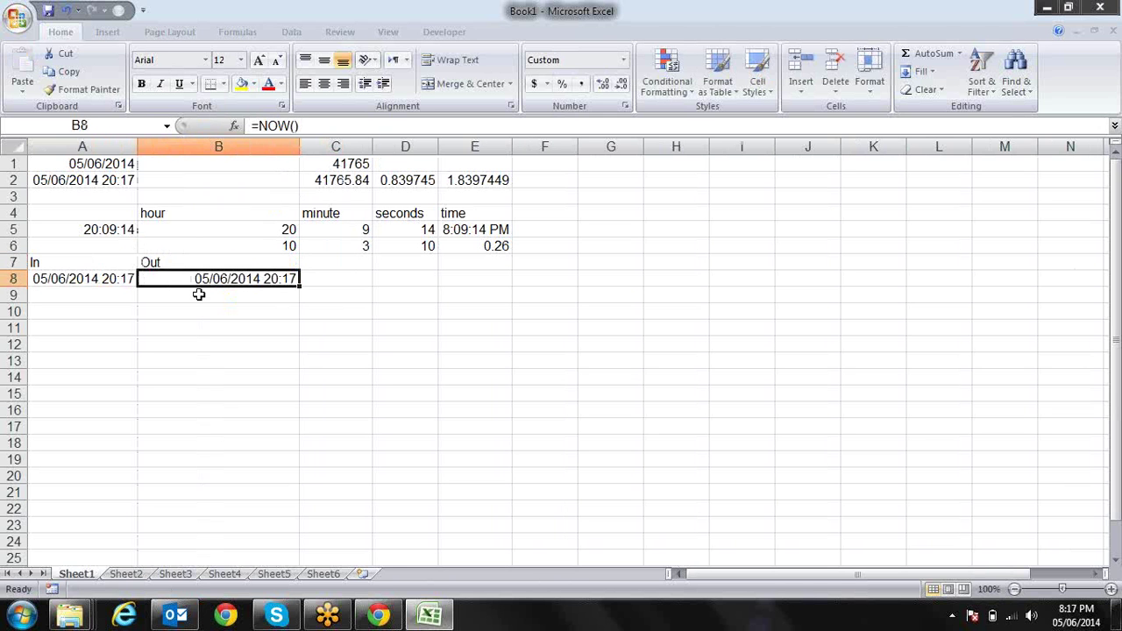
{"action": "key", "text": "ctrl+c"}
{"action": "key", "text": "alt+e"}
{"action": "key", "text": "s"}
{"action": "key", "text": "v"}
{"action": "key", "text": "Return"}
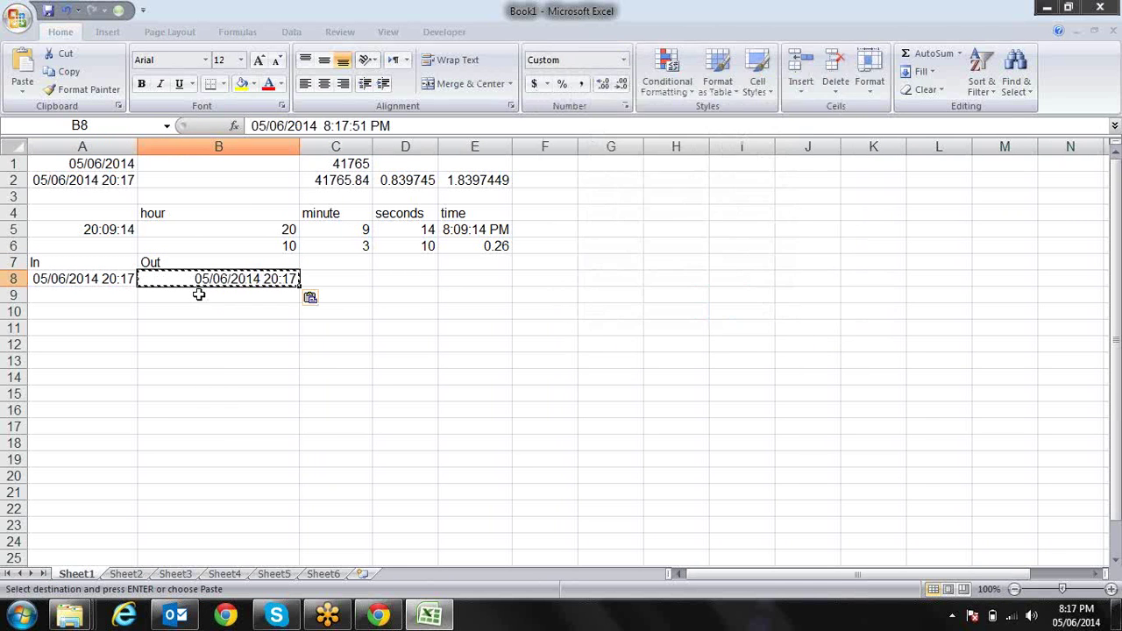
{"action": "key", "text": "Escape"}
{"action": "key", "text": "Left"}
{"action": "key", "text": "ctrl+c"}
{"action": "key", "text": "alt+e"}
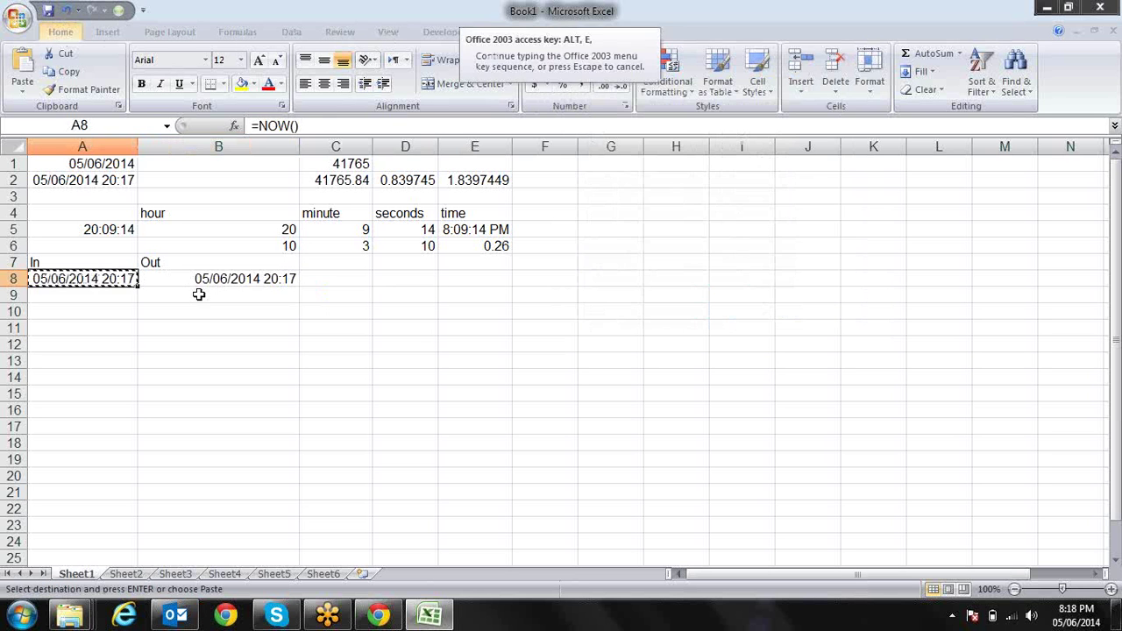
{"action": "key", "text": "s"}
{"action": "key", "text": "v"}
{"action": "key", "text": "Return"}
{"action": "key", "text": "Escape"}
- Edit B8's Out timestamp to 05/07/2014 22:17
{"action": "key", "text": "Right"}
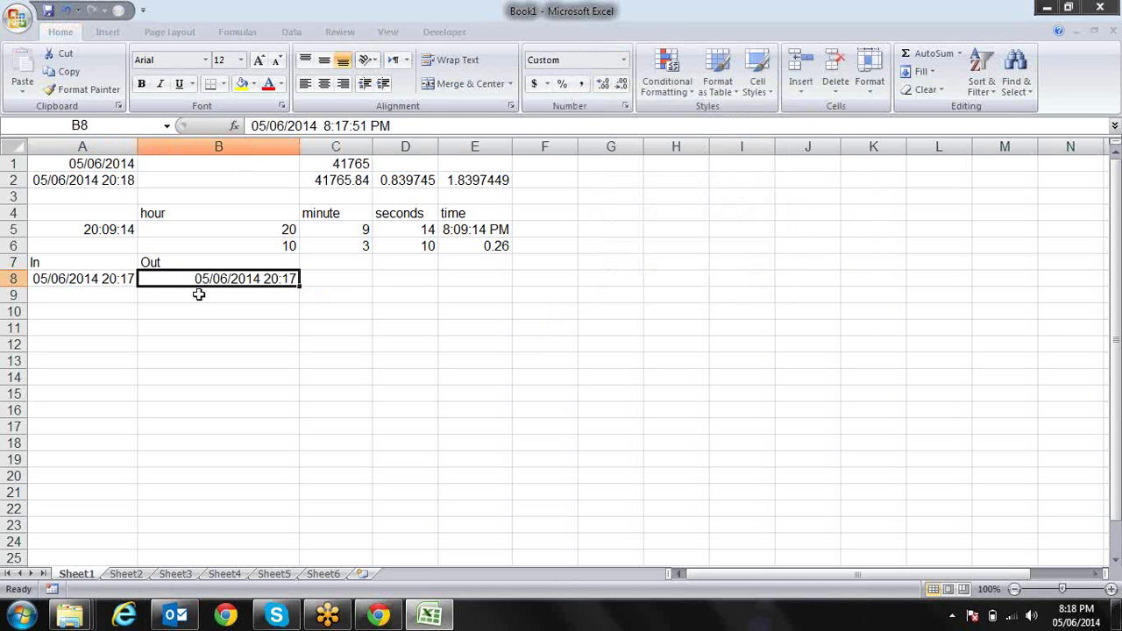
{"action": "key", "text": "F2"}
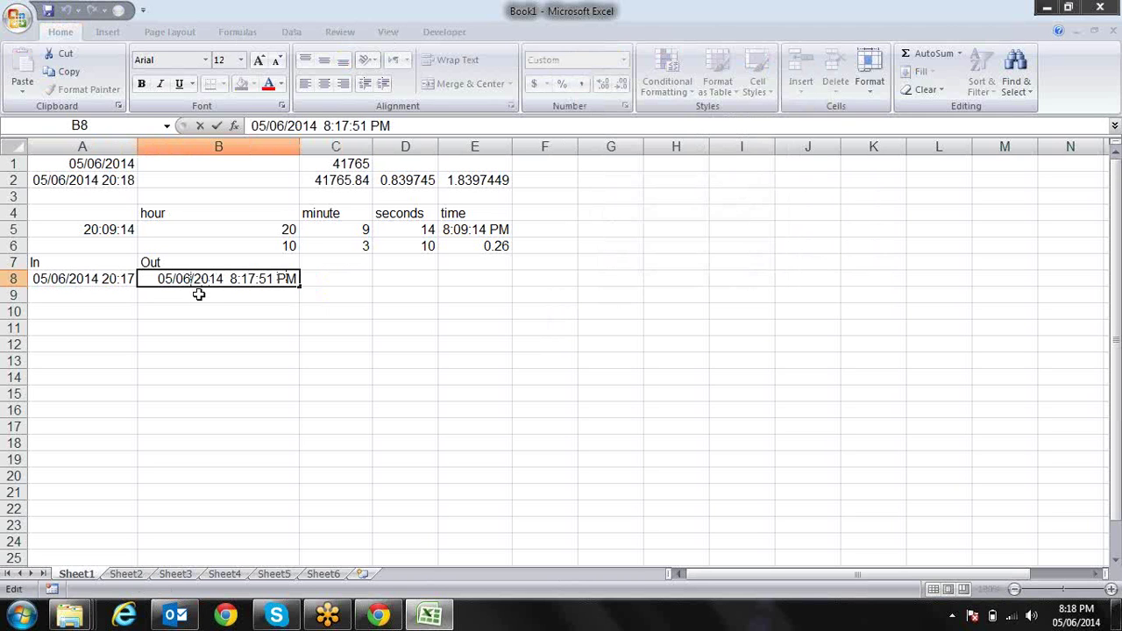
{"action": "key", "text": "BackSpace"}
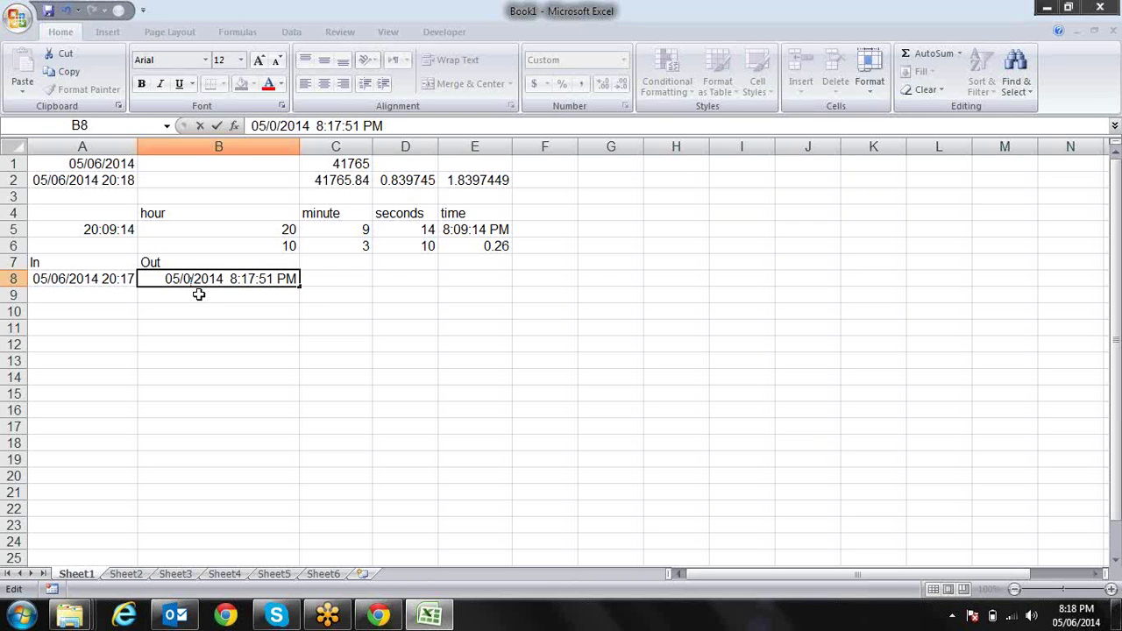
{"action": "type", "text": "7"}
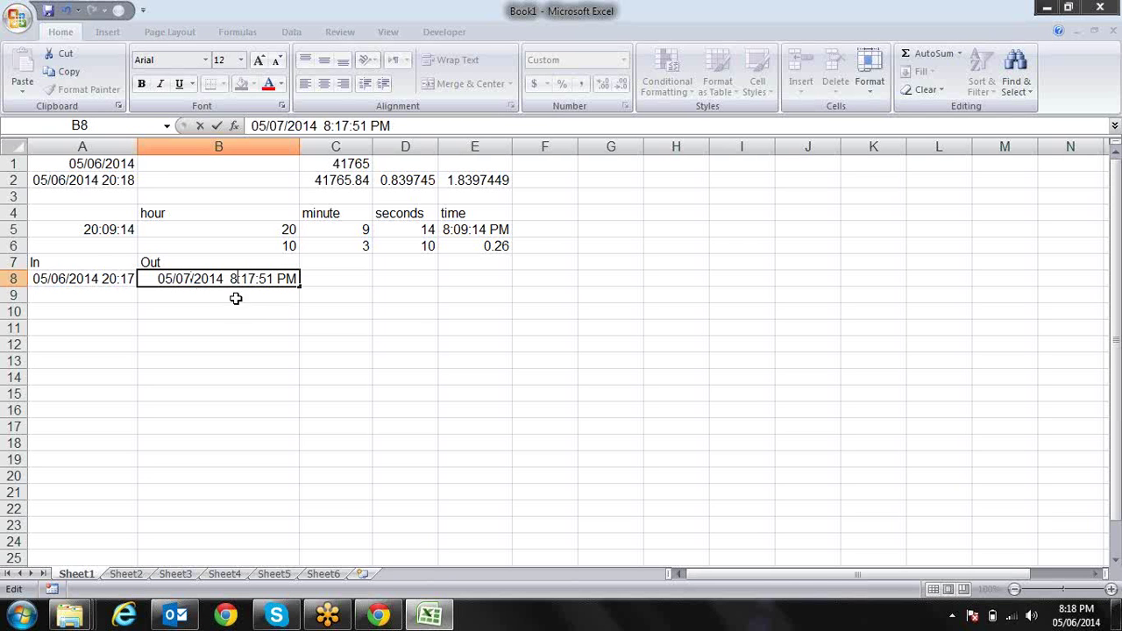
{"action": "key", "text": "BackSpace"}
{"action": "type", "text": "10"}
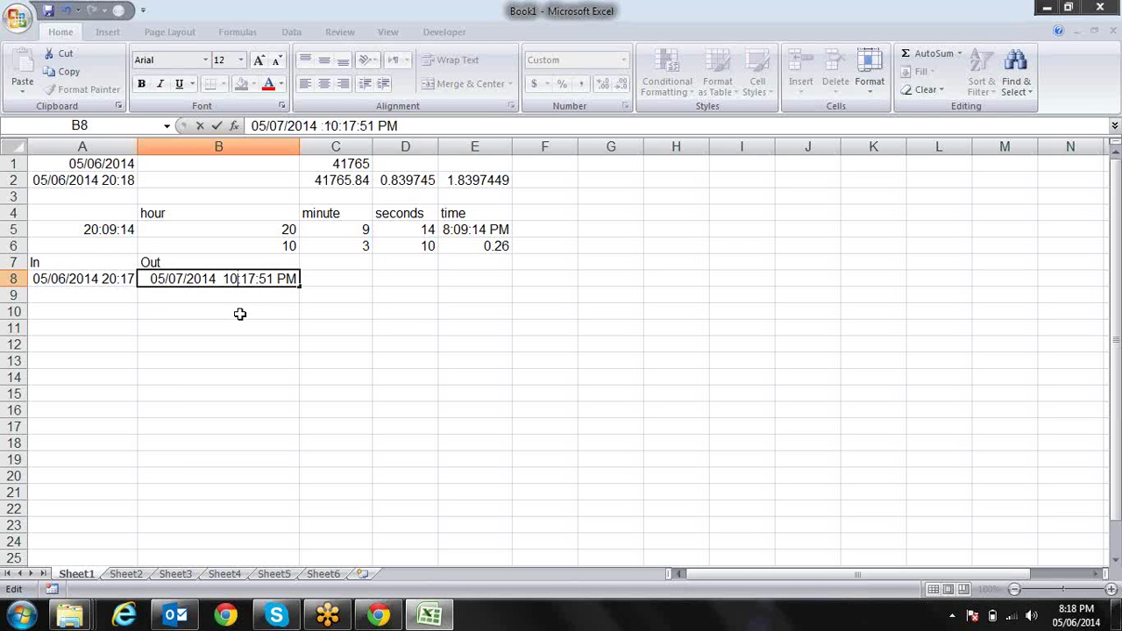
{"action": "key", "text": "Return"}
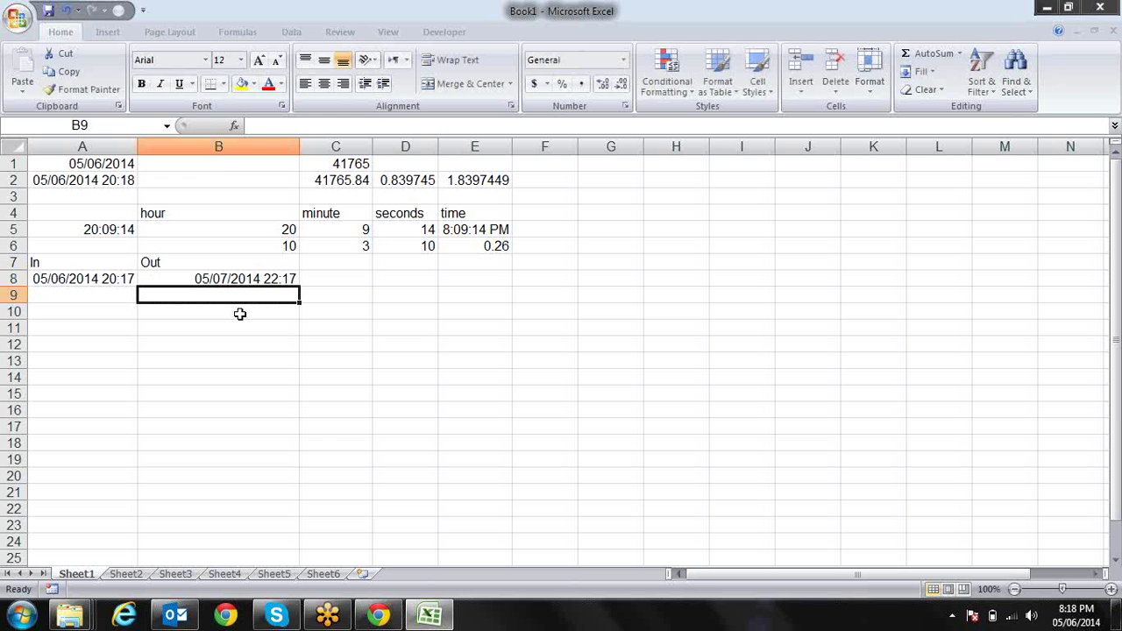
{"action": "key", "text": "Up"}
- Enter =B8-A8 in C8 to compute the worked time
{"action": "key", "text": "Right"}
{"action": "type", "text": "="}
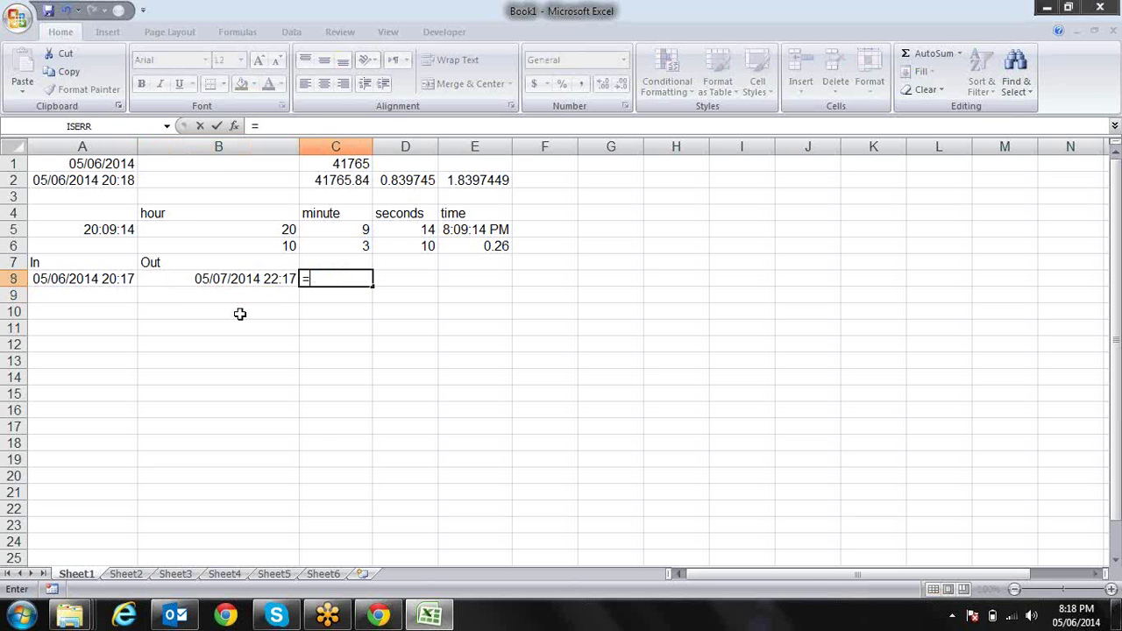
{"action": "key", "text": "Left"}
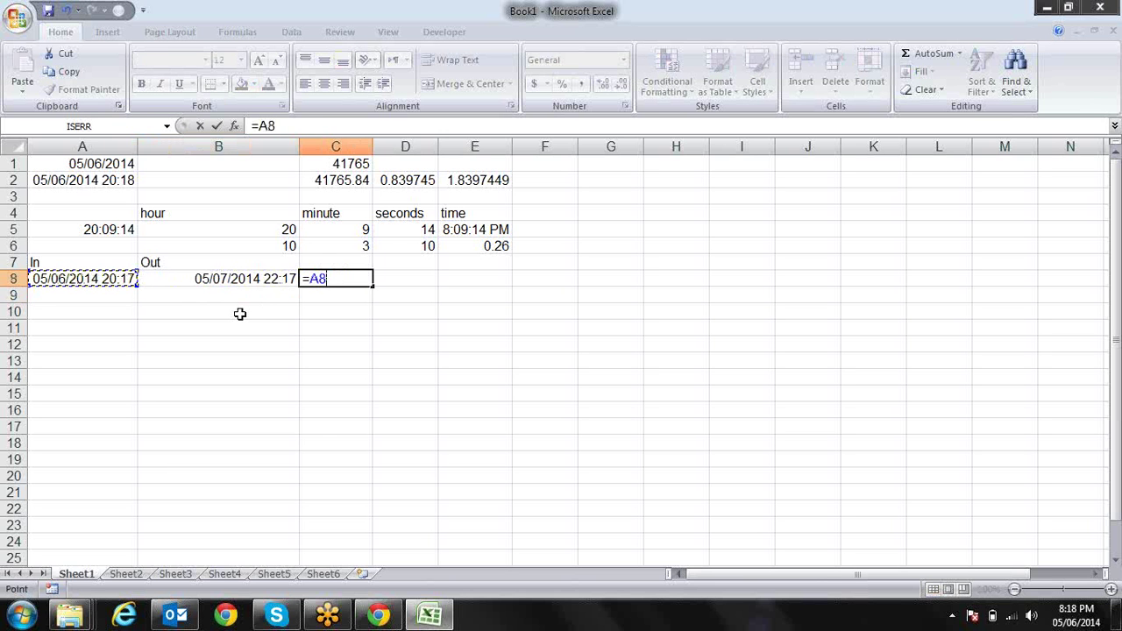
{"action": "key", "text": "Right"}
{"action": "type", "text": "-"}
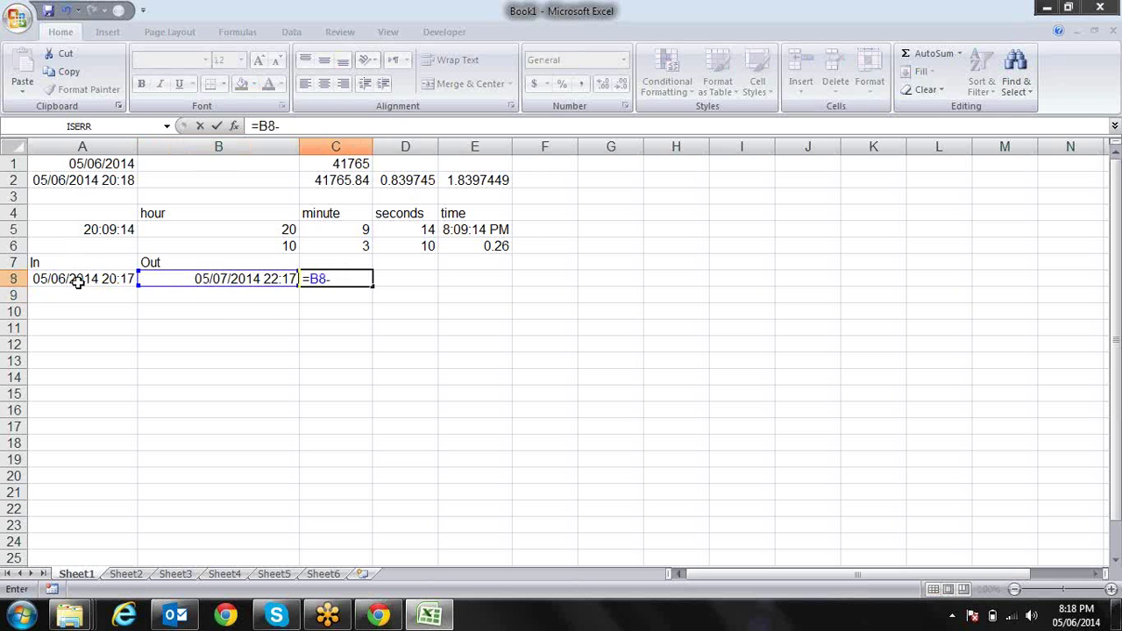
{"action": "left_click", "coordinate": [78, 279]}
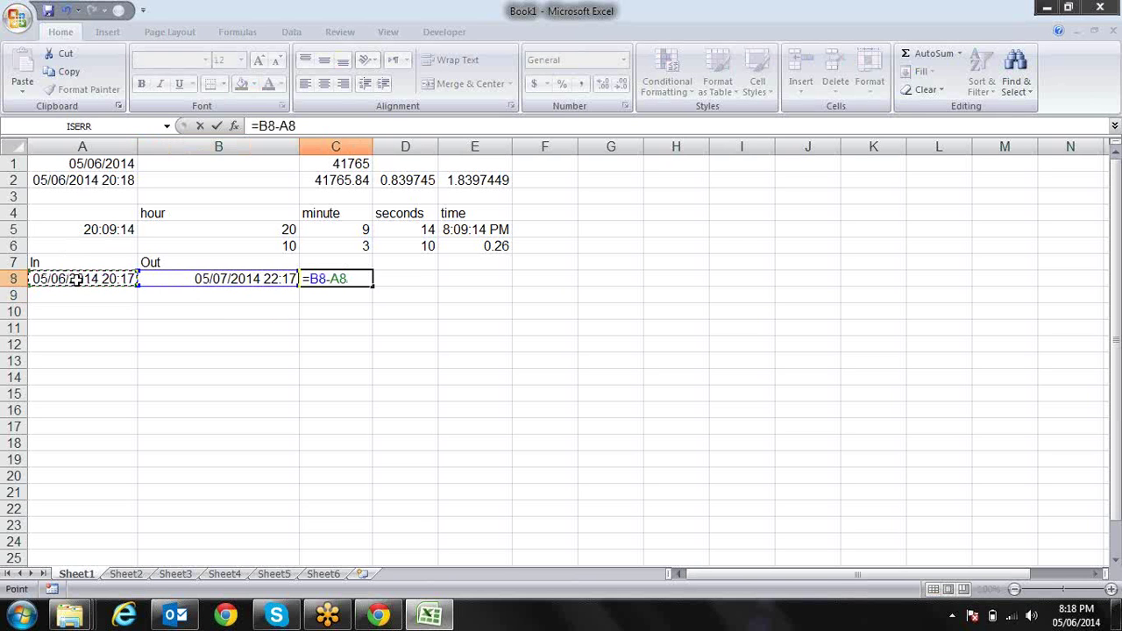
{"action": "key", "text": "Return"}
{"action": "key", "text": "Up"}
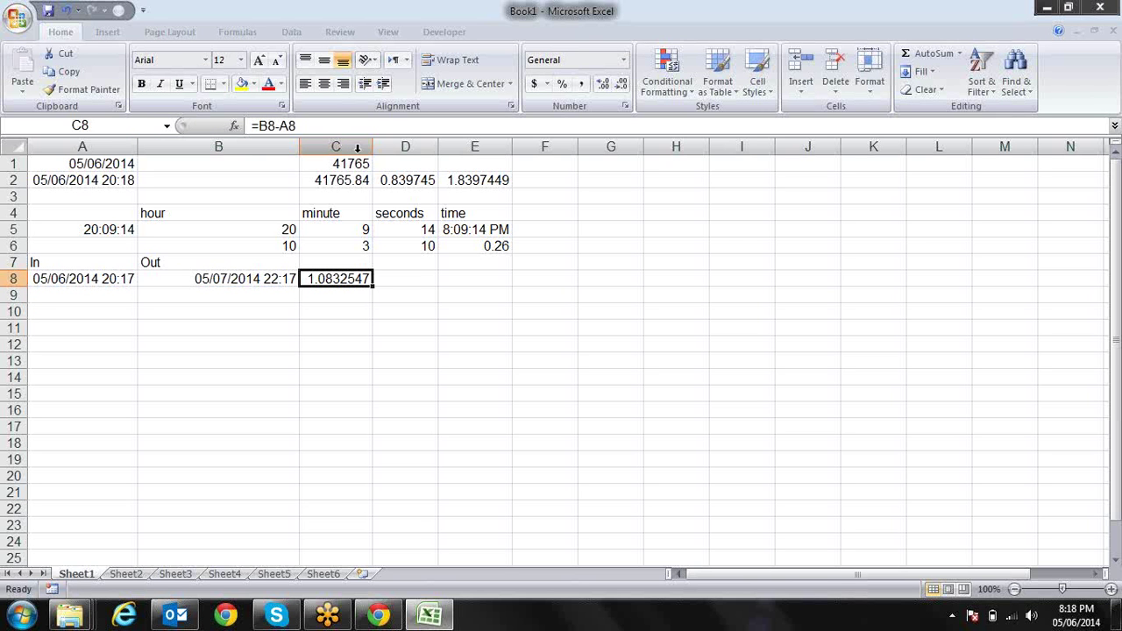
- Format C8 with the 37:30:55 time type so it shows 25:59:53
{"action": "left_click", "coordinate": [625, 107]}
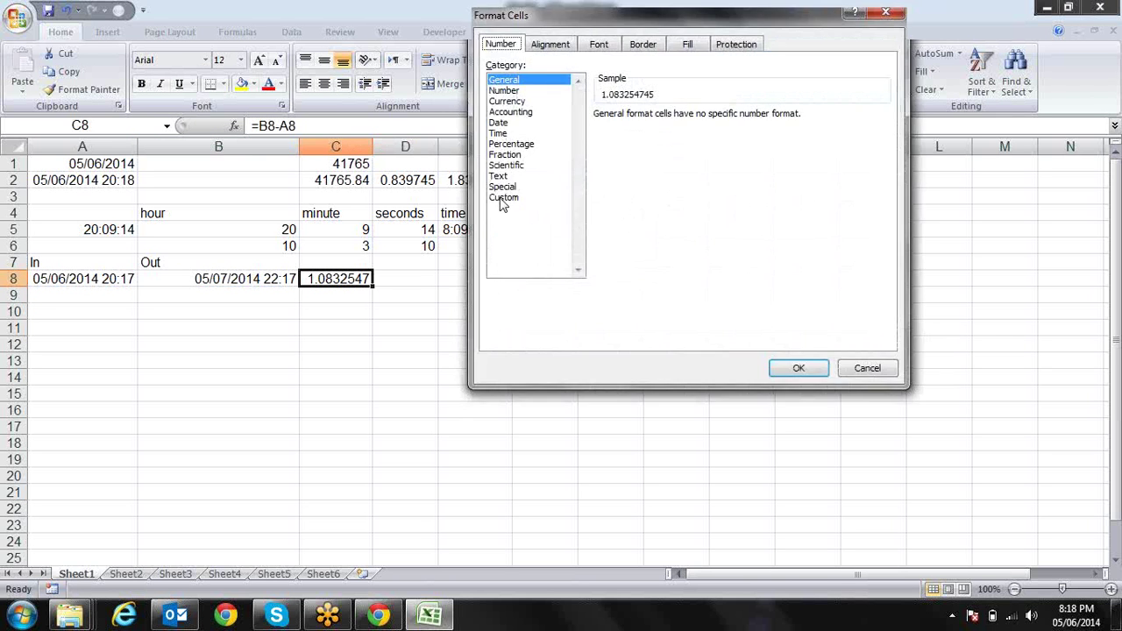
{"action": "left_click", "coordinate": [515, 198]}
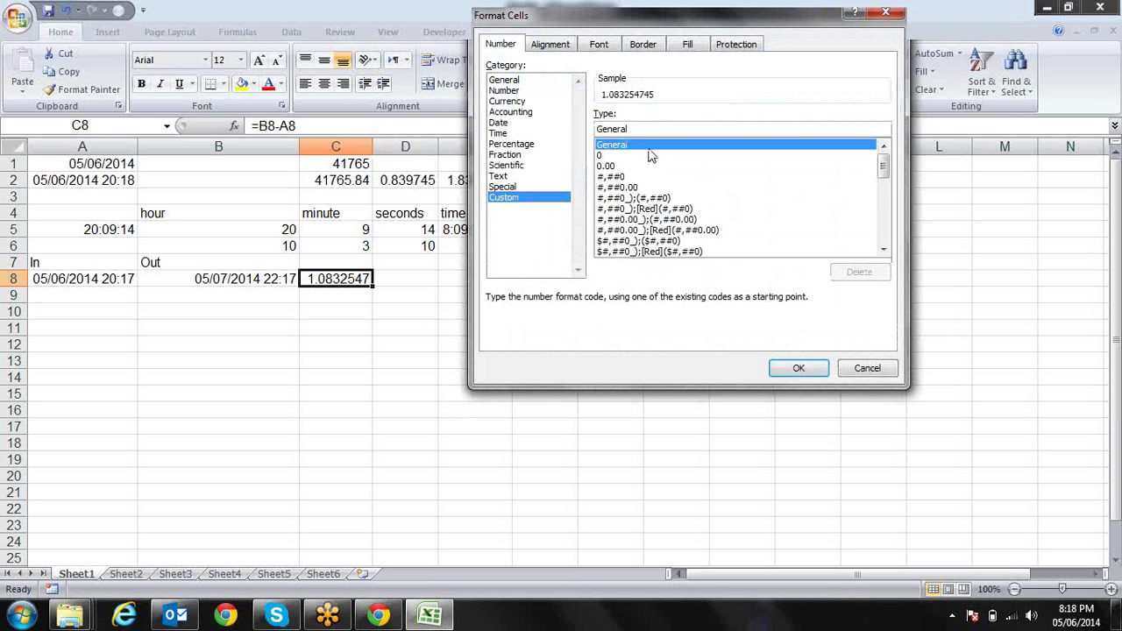
{"action": "left_click", "coordinate": [507, 133]}
{"action": "left_click", "coordinate": [630, 193]}
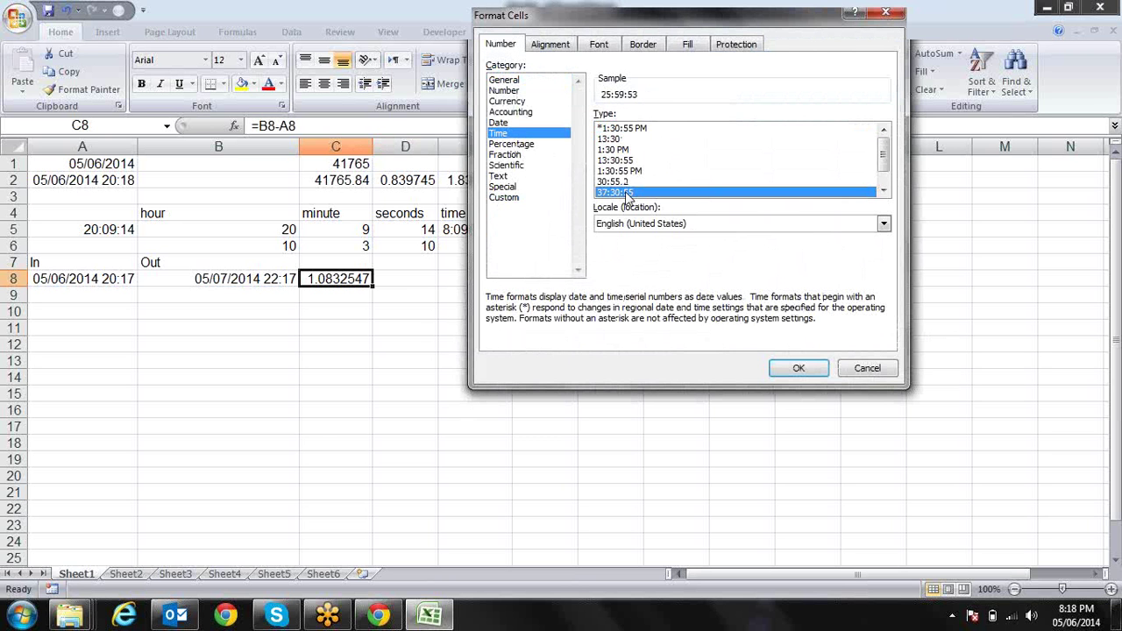
{"action": "key", "text": "Return"}
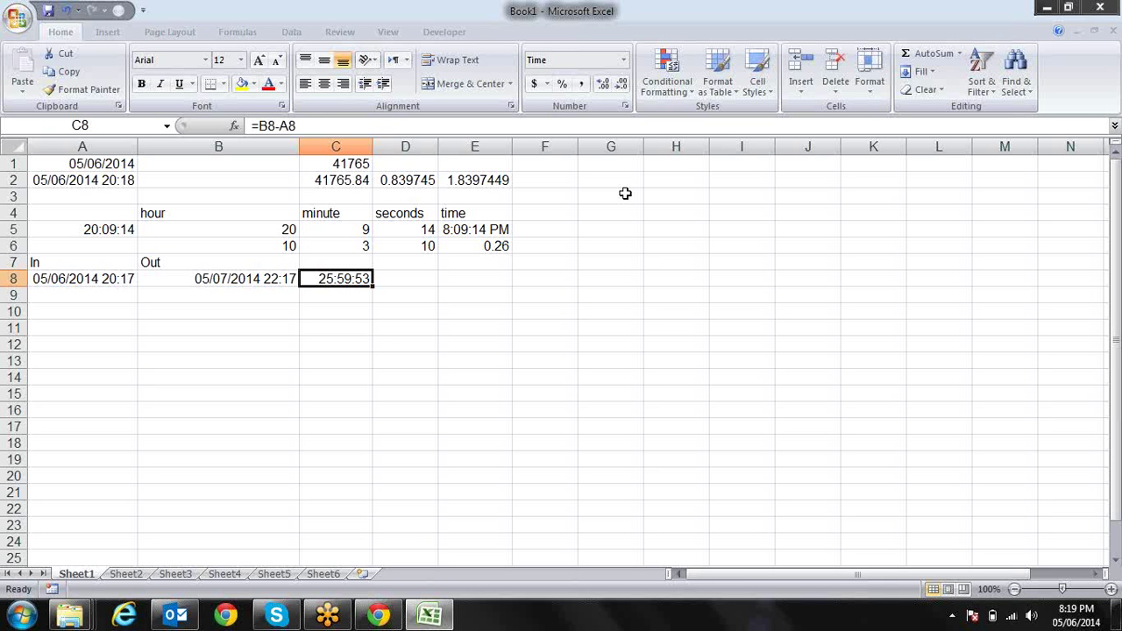
{"action": "key", "text": "Up"}
{"action": "key", "text": "Up"}
{"action": "key", "text": "Right"}
{"action": "key", "text": "Right"}
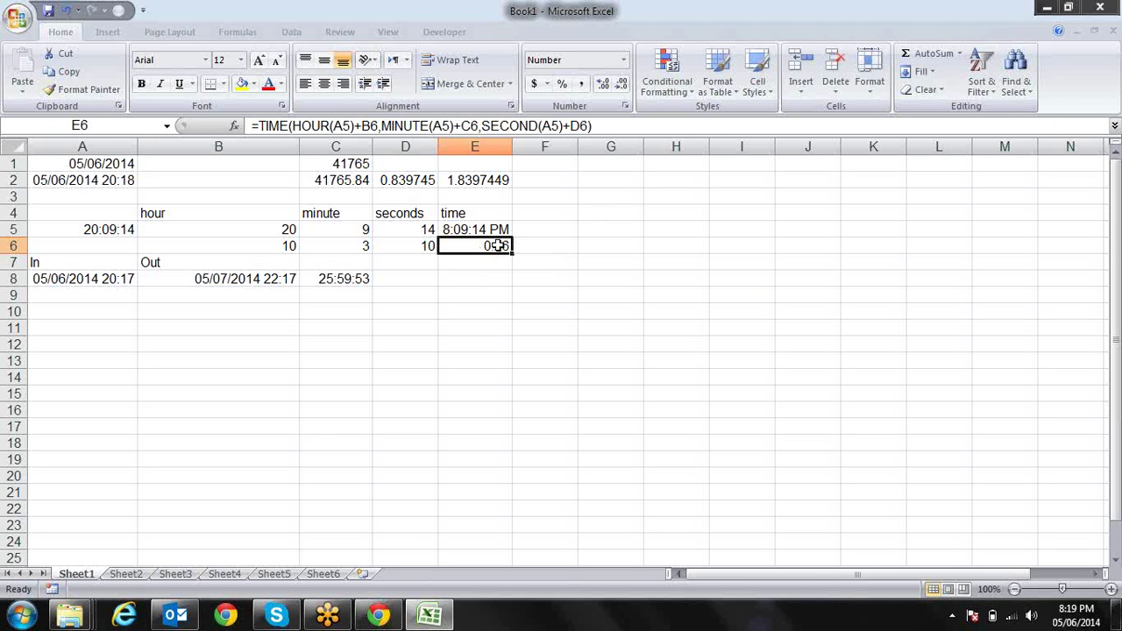
{"action": "key", "text": "Left"}
{"action": "key", "text": "Left"}
{"action": "key", "text": "Down"}
{"action": "key", "text": "Down"}
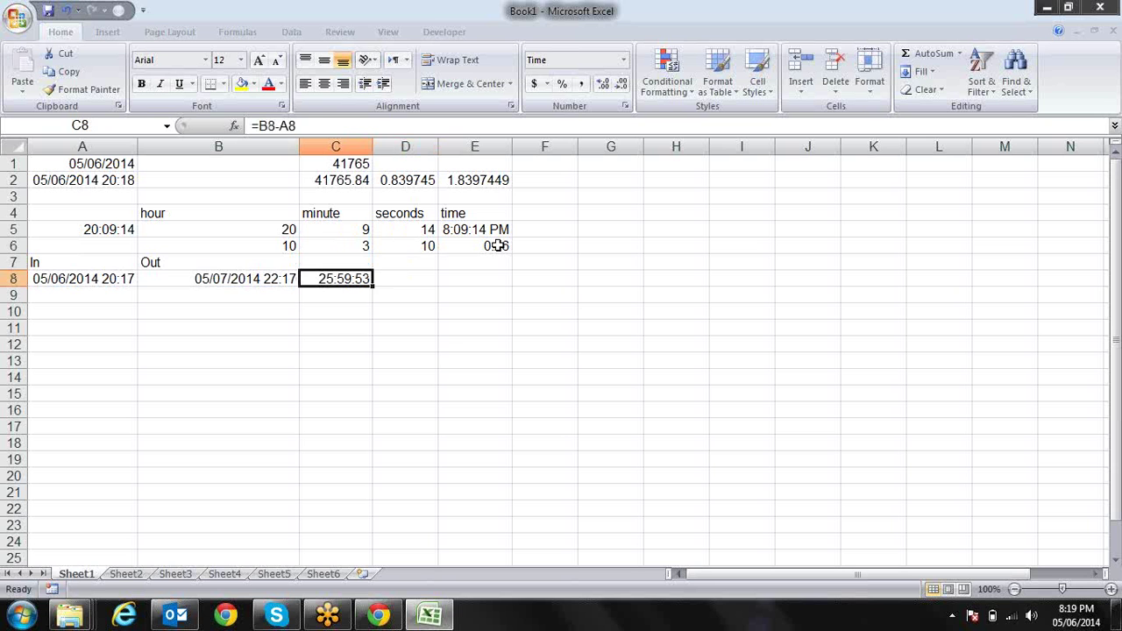
{"action": "key", "text": "Left"}
{"action": "key", "text": "Left"}
{"action": "key", "text": "Right"}
{"action": "key", "text": "Right"}
{"action": "left_click", "coordinate": [591, 267]}
{"action": "key", "text": "Left"}
{"action": "key", "text": "Home"}
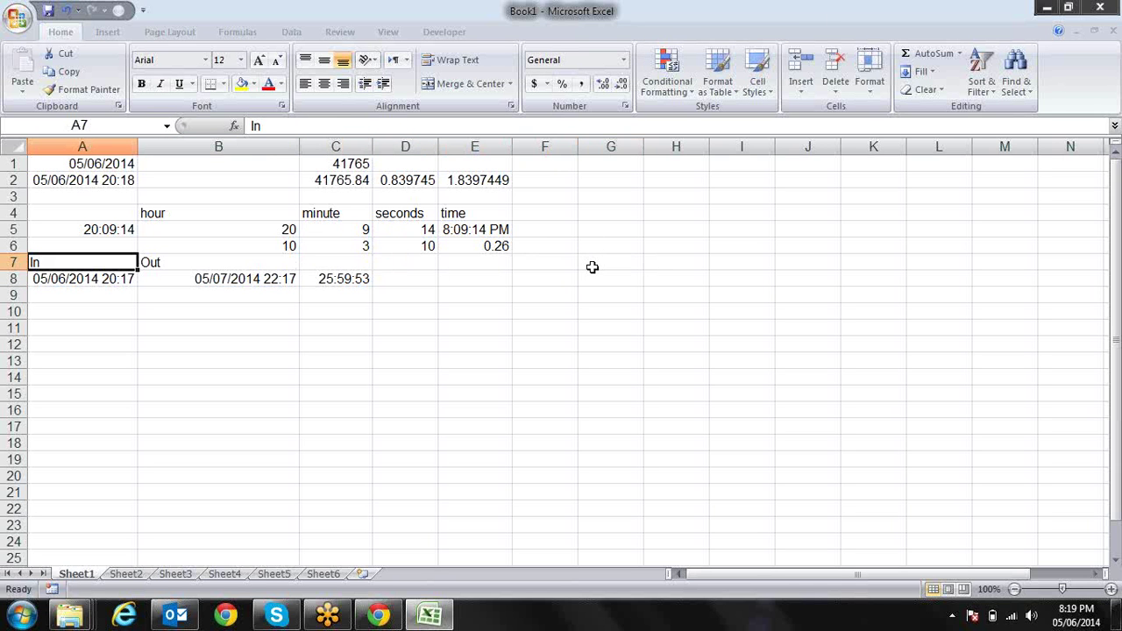
{"action": "key", "text": "Down"}
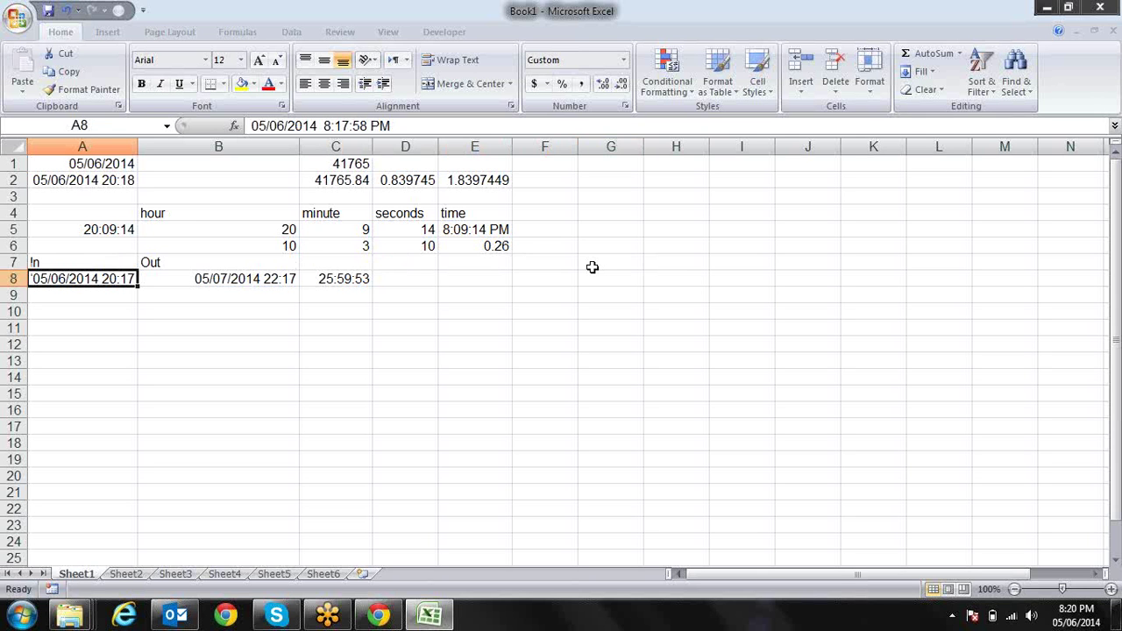
{"action": "key", "text": "Up"}
{"action": "key", "text": "Right"}
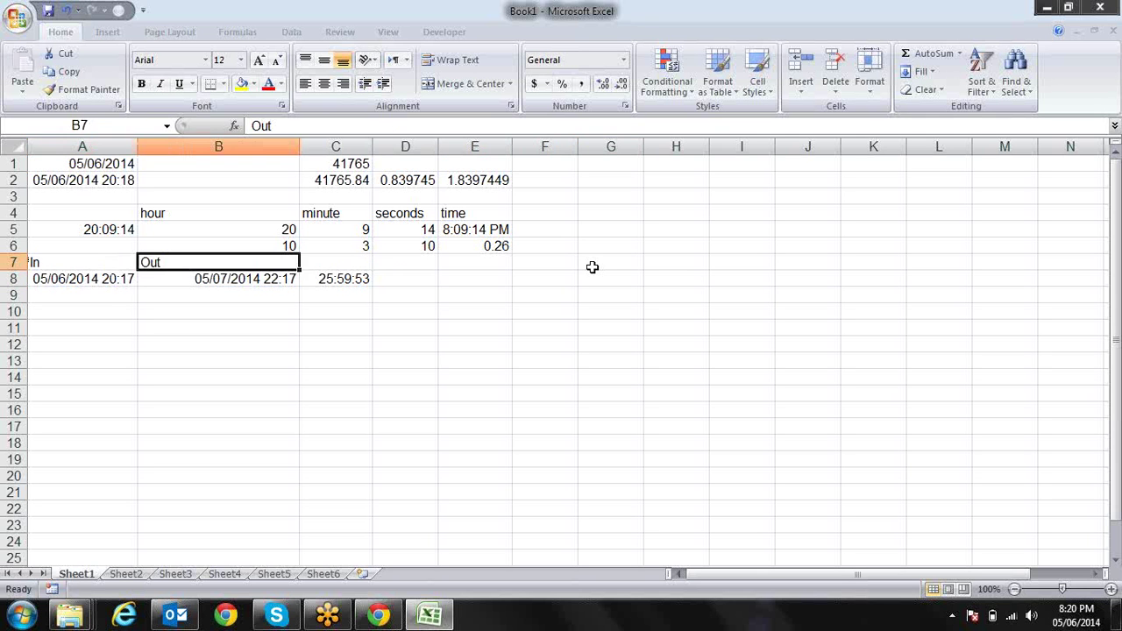
{"action": "key", "text": "Right"}
{"action": "key", "text": "Down"}
{"action": "key", "text": "Down"}
{"action": "key", "text": "Up"}
{"action": "key", "text": "Left"}
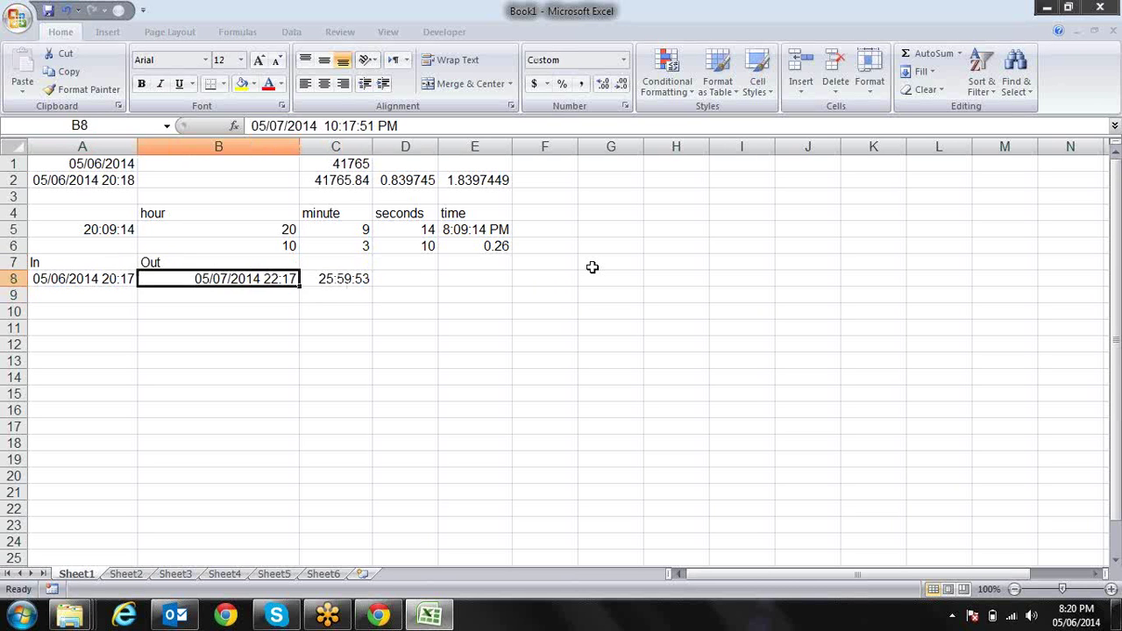
{"action": "key", "text": "Down"}
{"action": "key", "text": "Down"}
{"action": "key", "text": "Left"}
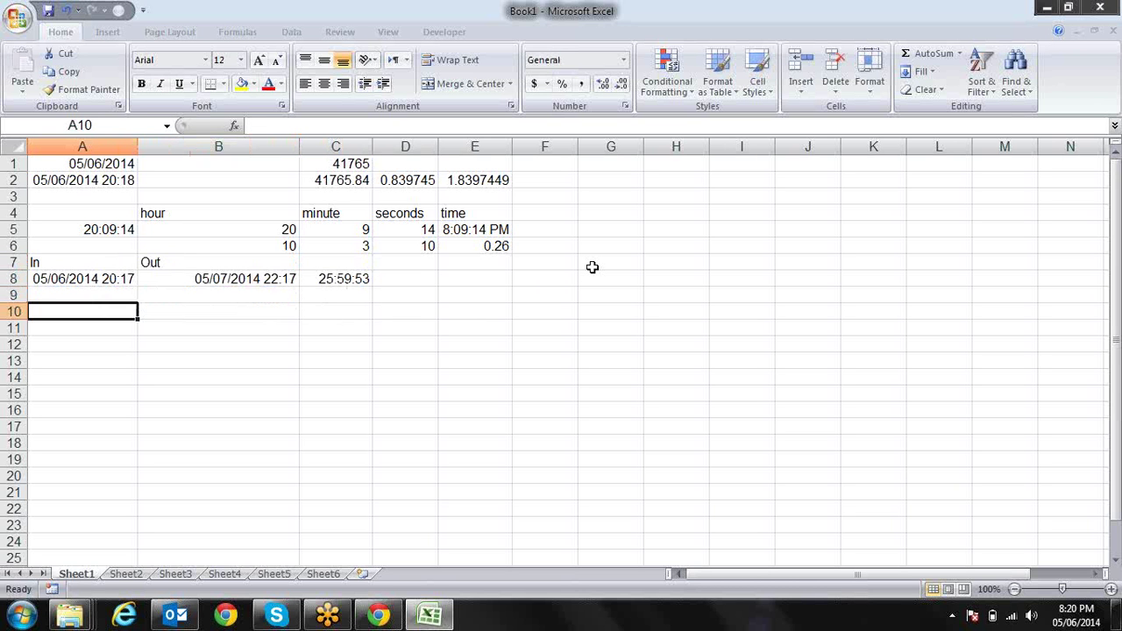
- Enter the Name heading in A10 and the first employee name in A11
{"action": "type", "text": "Name"}
{"action": "key", "text": "Return"}
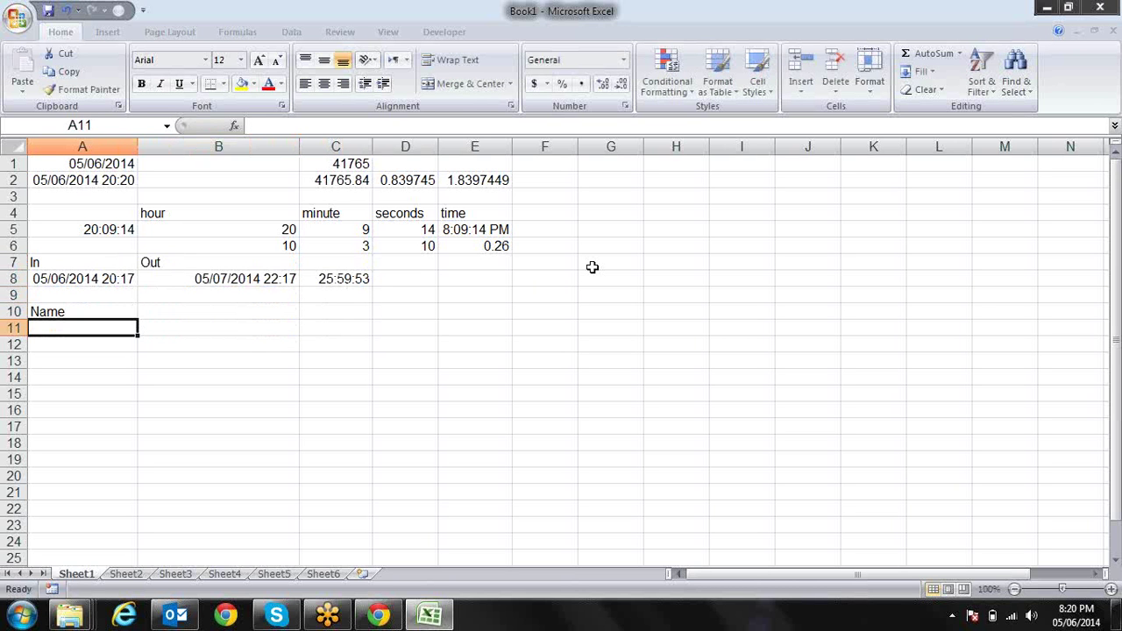
{"action": "type", "text": "sandeep"}
{"action": "key", "text": "Return"}
{"action": "key", "text": "Up"}
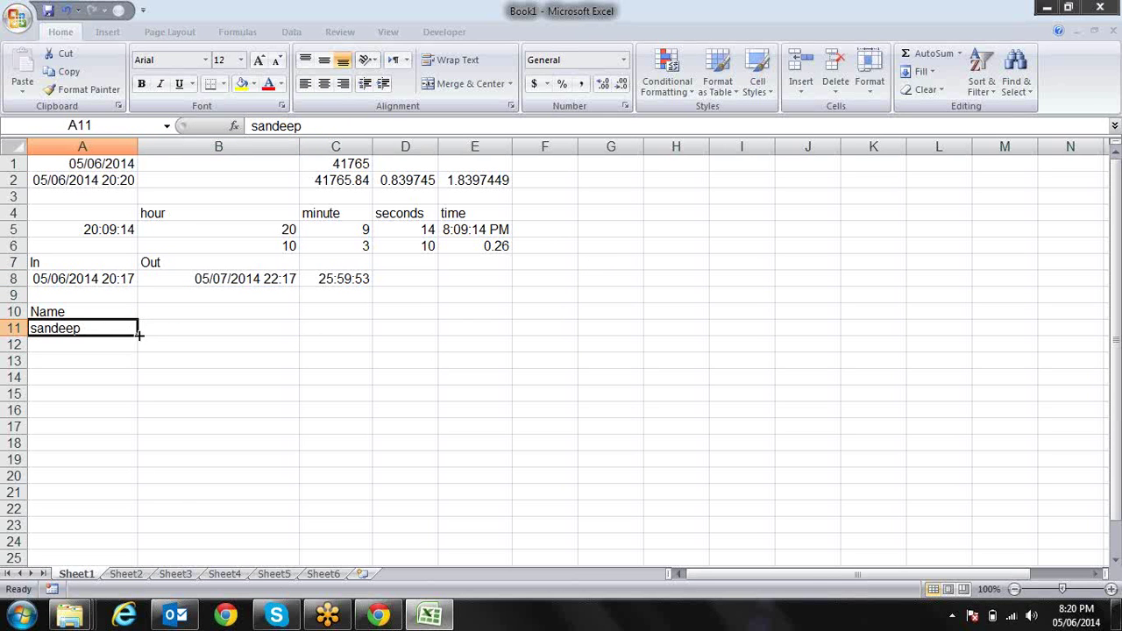
- Fill the name list down, then delete the repeated names in A17:A21
{"action": "left_click_drag", "start_coordinate": [137, 333], "coordinate": [140, 500]}
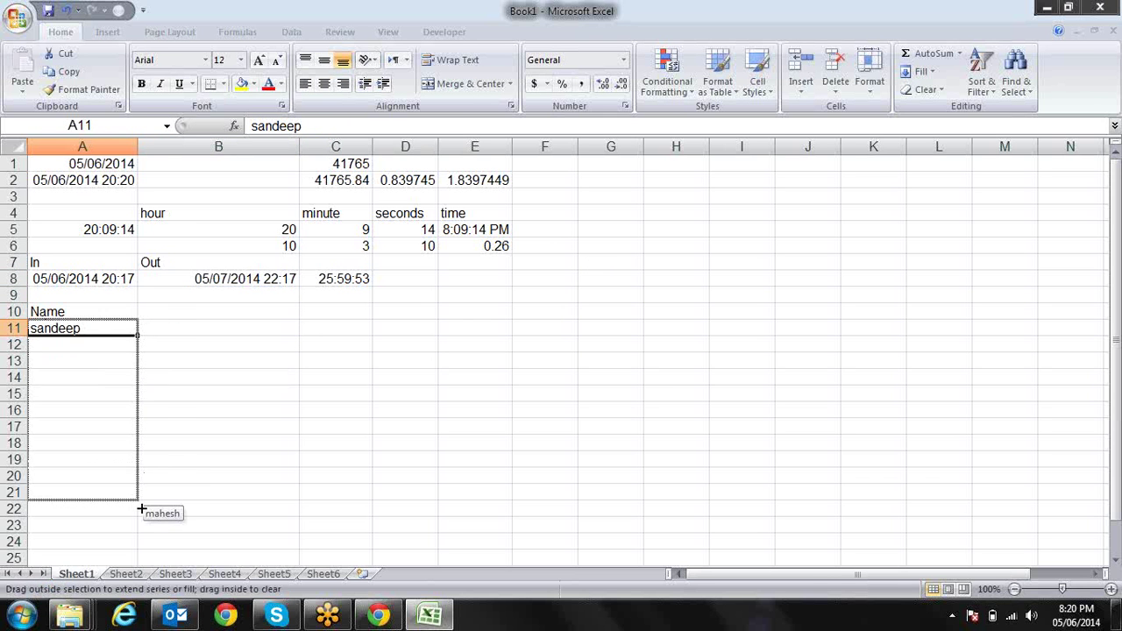
{"action": "left_click", "coordinate": [107, 422]}
{"action": "key", "text": "ctrl+shift+Down"}
{"action": "key", "text": "ctrl+space"}
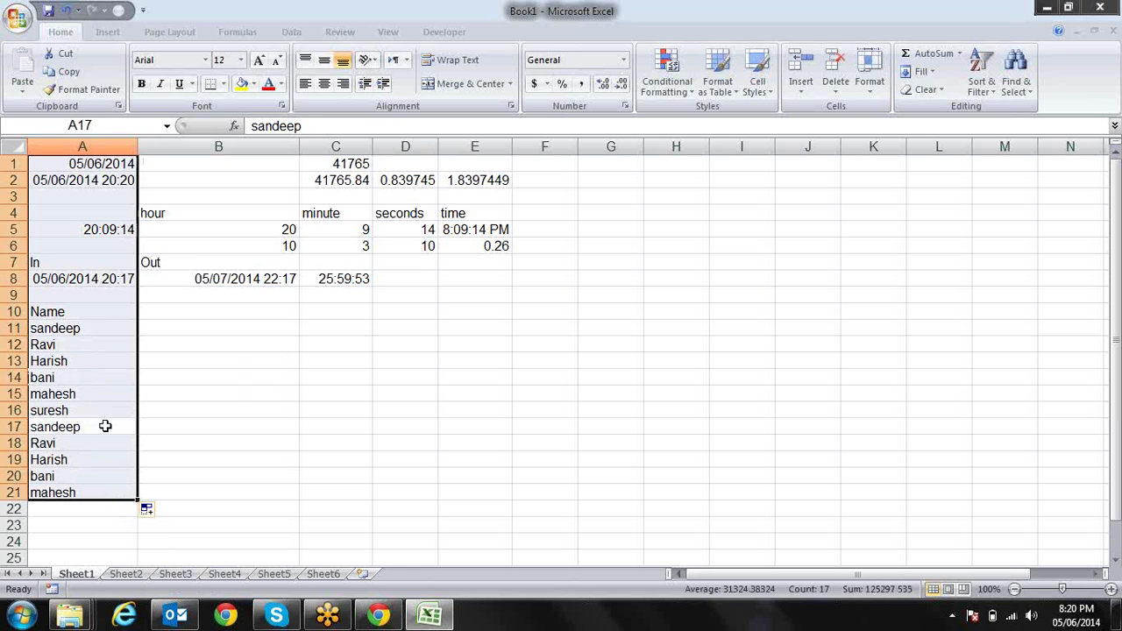
{"action": "key", "text": "Down"}
{"action": "key", "text": "Up"}
{"action": "key", "text": "ctrl+shift+Down"}
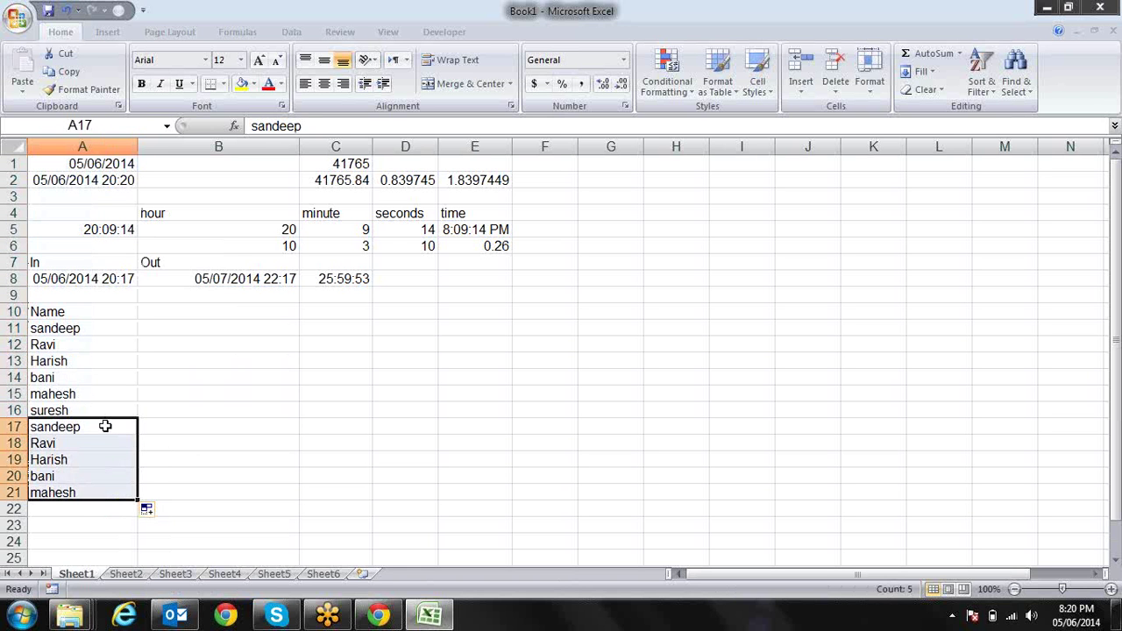
{"action": "key", "text": "Delete"}
{"action": "key", "text": "Up"}
{"action": "key", "text": "Up"}
{"action": "key", "text": "Up"}
{"action": "key", "text": "Up"}
{"action": "key", "text": "Up"}
{"action": "key", "text": "Up"}
{"action": "key", "text": "Up"}
- Add the In heading in B10 and Out in C10
{"action": "key", "text": "Right"}
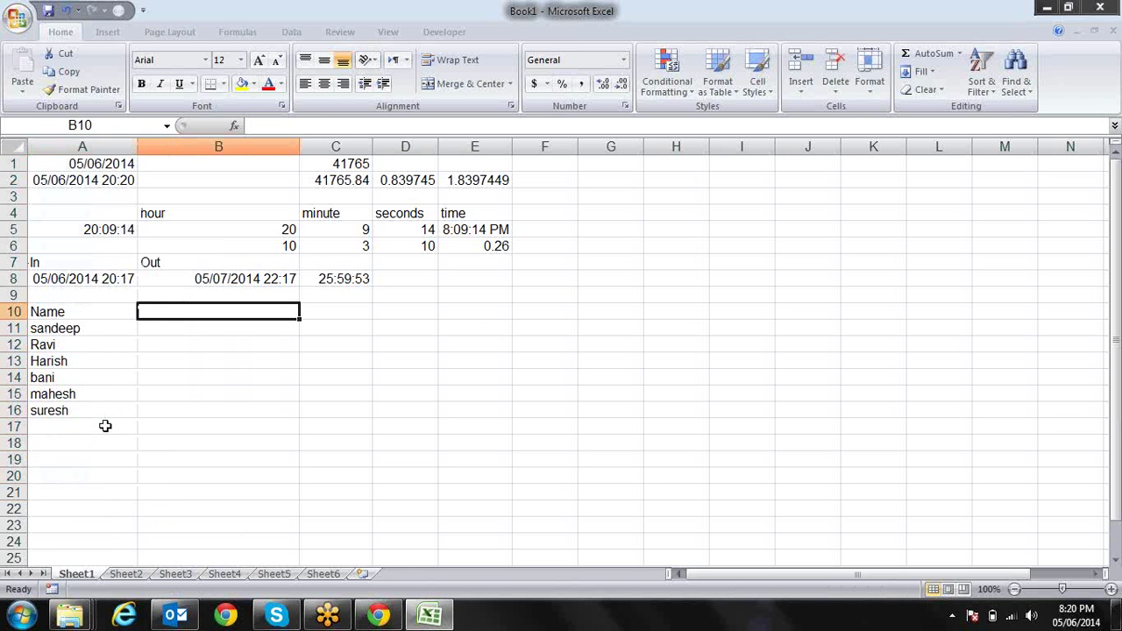
{"action": "type", "text": "In"}
{"action": "key", "text": "Tab"}
{"action": "type", "text": "Ou"}
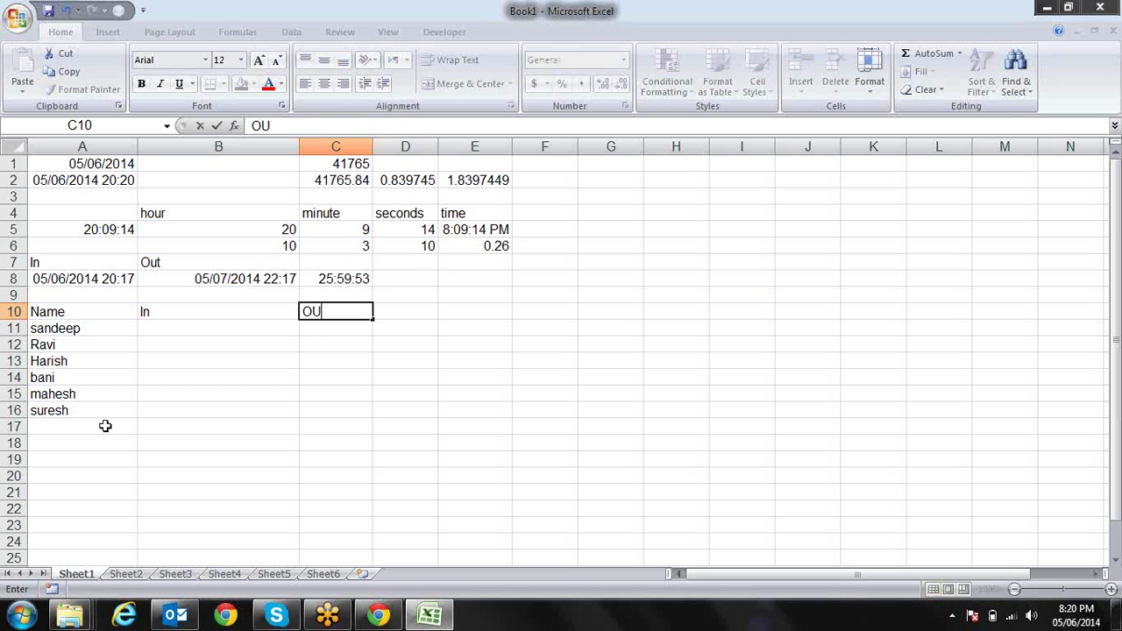
{"action": "type", "text": "t"}
{"action": "key", "text": "Return"}
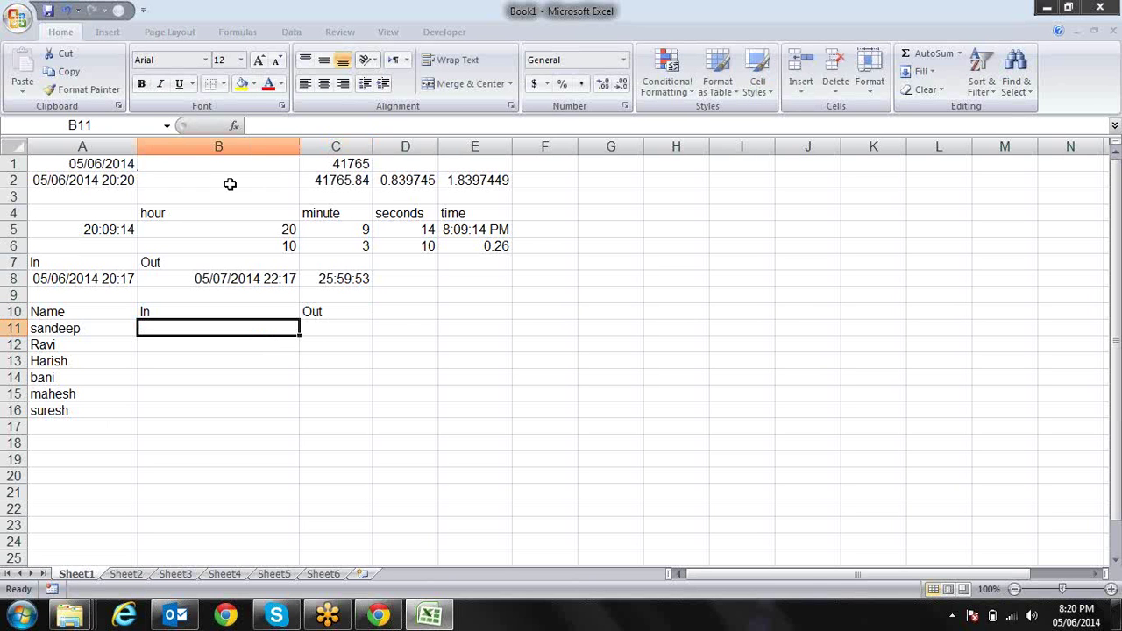
- Copy the A8 In date and paste it into B11:B16
{"action": "key", "text": "Up"}
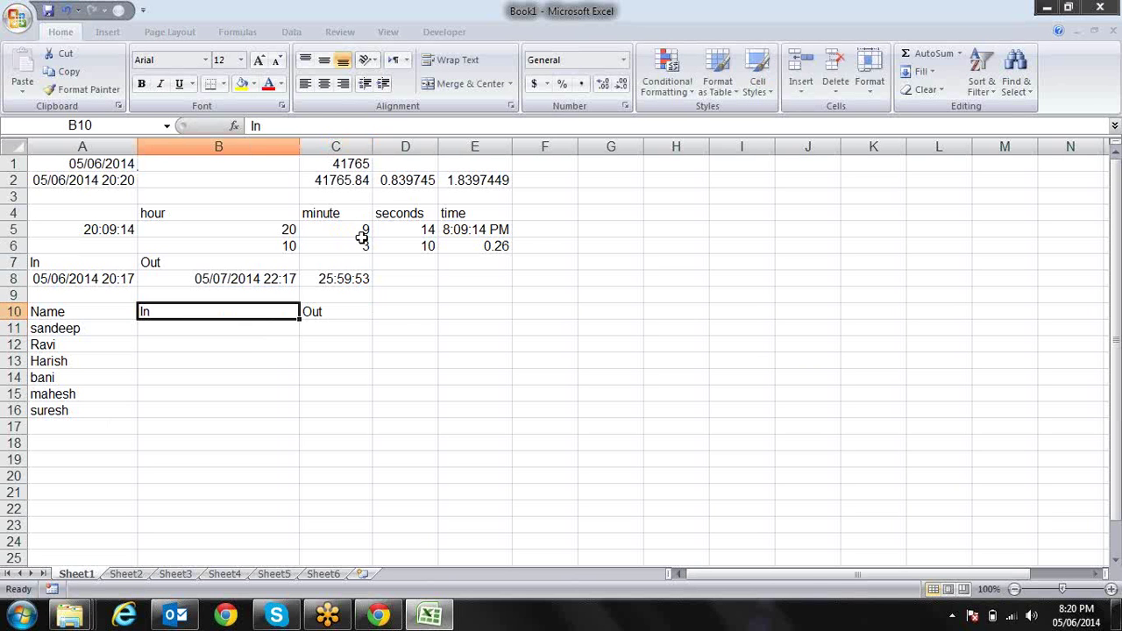
{"action": "key", "text": "Up"}
{"action": "key", "text": "Up"}
{"action": "key", "text": "Left"}
{"action": "key", "text": "ctrl+c"}
{"action": "key", "text": "Down"}
{"action": "key", "text": "Right"}
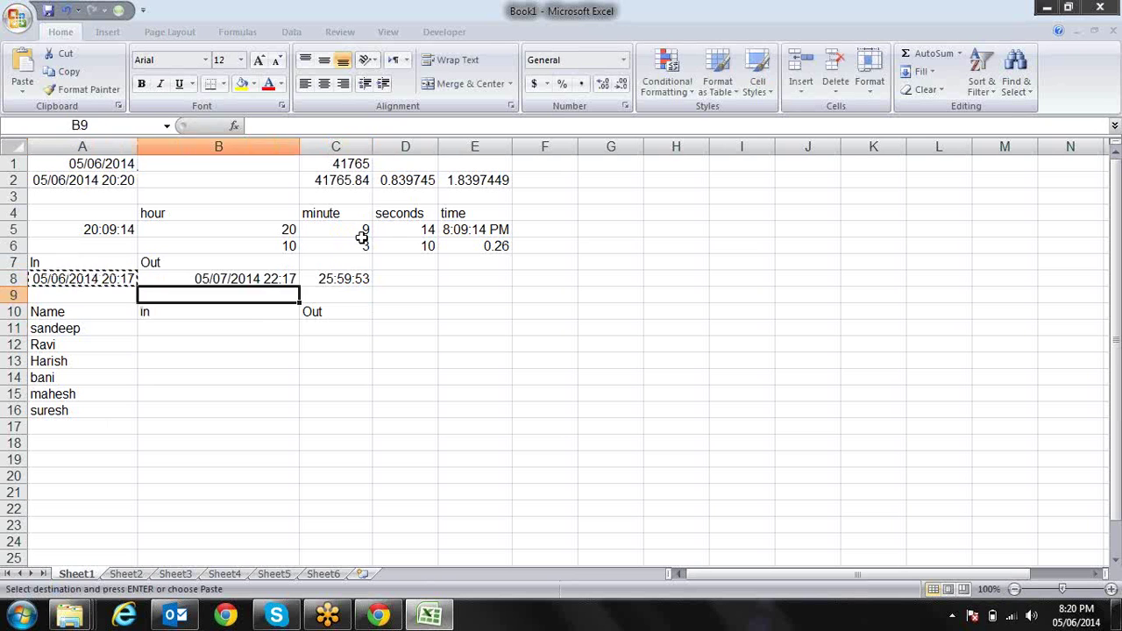
{"action": "key", "text": "Right"}
{"action": "key", "text": "Left"}
{"action": "key", "text": "Down"}
{"action": "key", "text": "Down"}
{"action": "key", "text": "shift+Down"}
{"action": "key", "text": "shift+Down"}
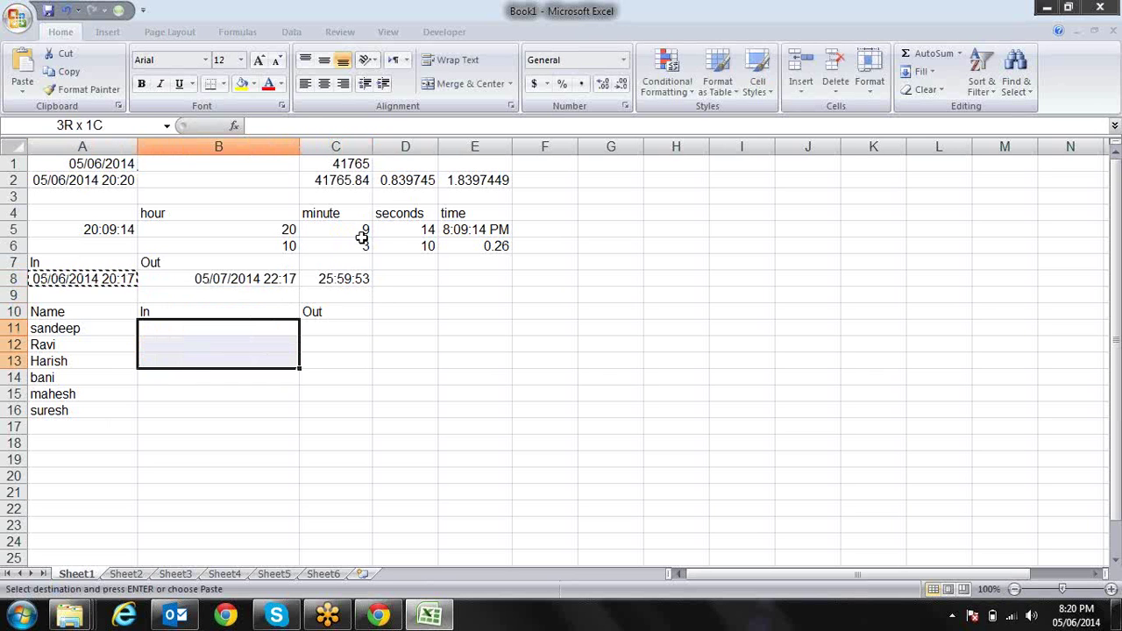
{"action": "key", "text": "shift+Down"}
{"action": "key", "text": "shift+Down"}
{"action": "key", "text": "shift+Down"}
{"action": "key", "text": "Return"}
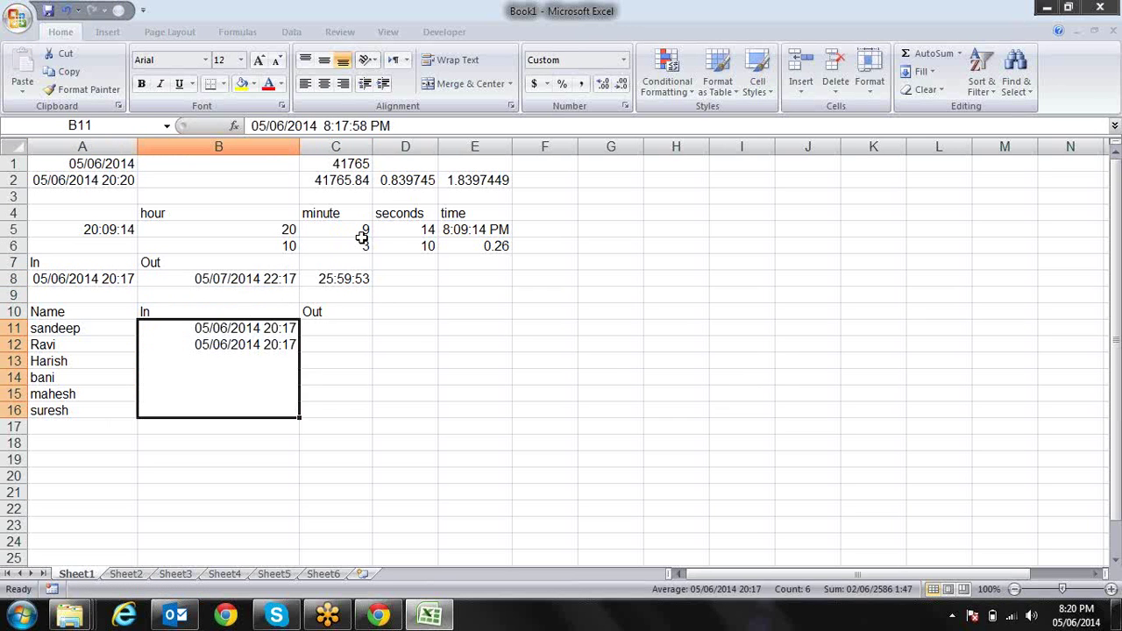
- Change B11's time to 10:00 AM on 05/06/2014
{"action": "key", "text": "shift+Up"}
{"action": "key", "text": "shift+Up"}
{"action": "key", "text": "shift+Up"}
{"action": "key", "text": "F2"}
{"action": "key", "text": "Left"}
{"action": "key", "text": "Left"}
{"action": "key", "text": "Left"}
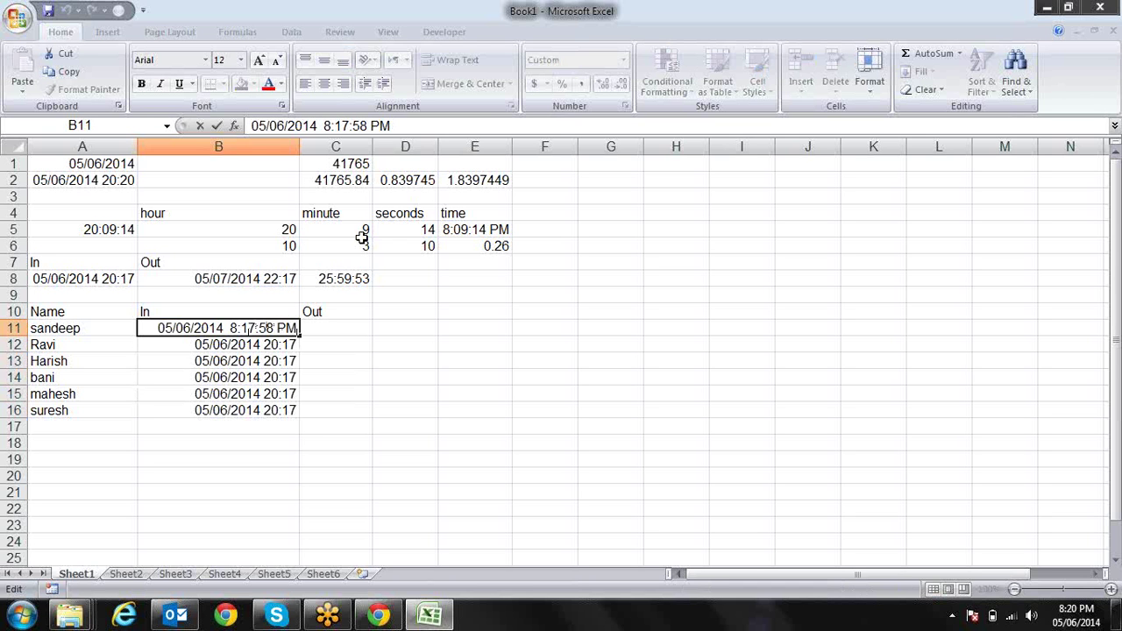
{"action": "key", "text": "Right"}
{"action": "key", "text": "Right"}
{"action": "key", "text": "Right"}
{"action": "key", "text": "Delete"}
{"action": "type", "text": "A"}
{"action": "key", "text": "Left"}
{"action": "key", "text": "Left"}
{"action": "key", "text": "Left"}
{"action": "key", "text": "Left"}
{"action": "key", "text": "Left"}
{"action": "key", "text": "Left"}
{"action": "key", "text": "BackSpace"}
{"action": "type", "text": "10"}
{"action": "key", "text": "Return"}
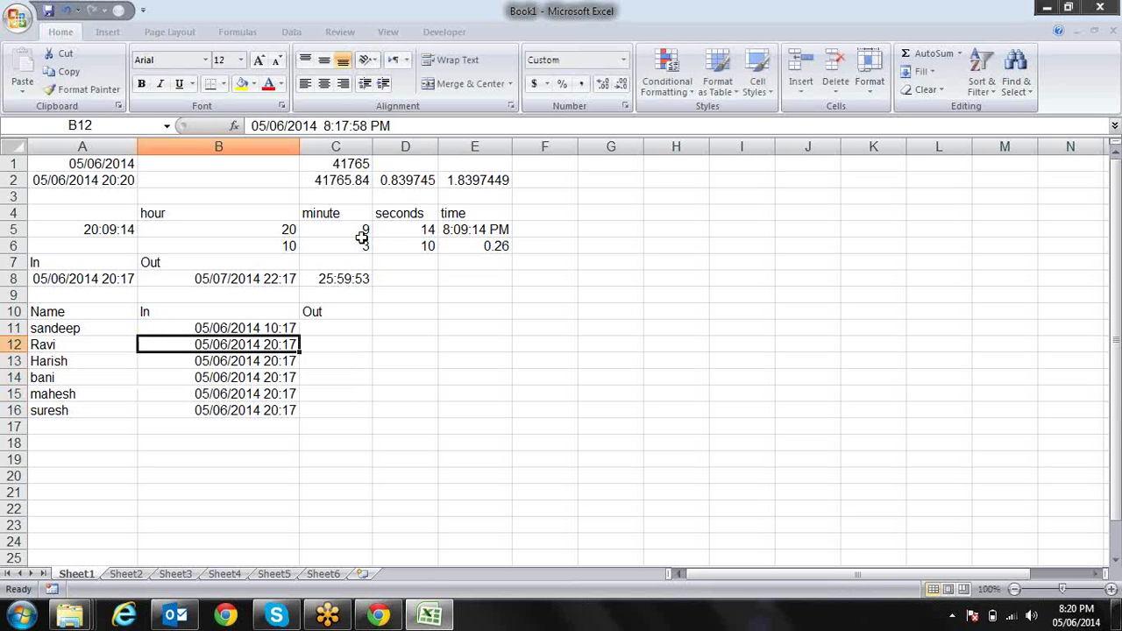
{"action": "key", "text": "Up"}
{"action": "key", "text": "F2"}
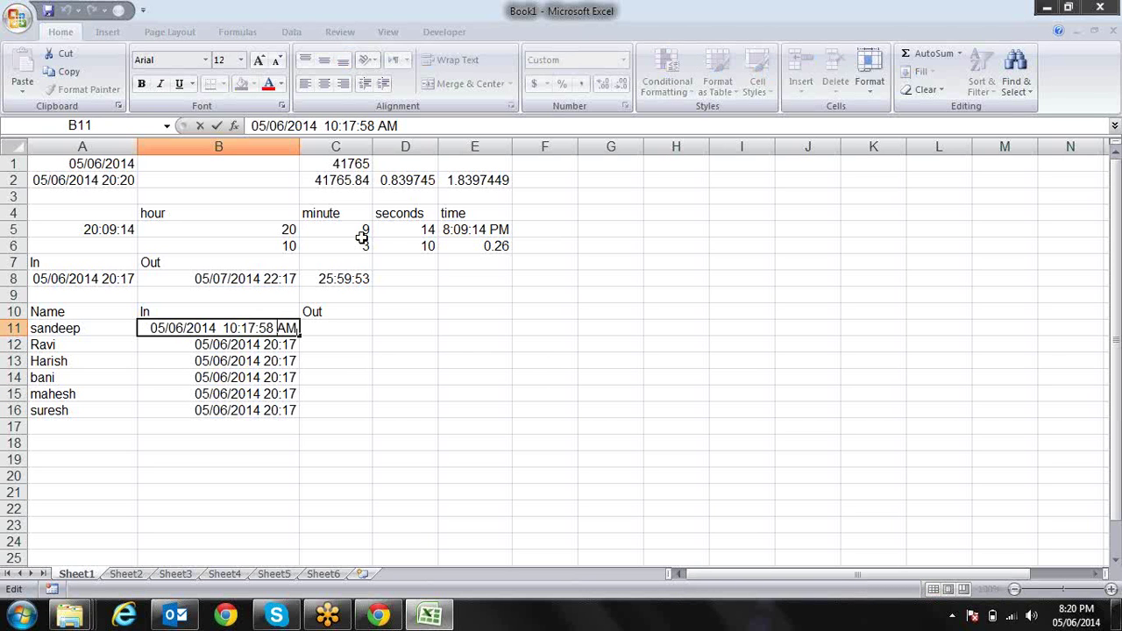
{"action": "key", "text": "Left"}
{"action": "key", "text": "BackSpace"}
{"action": "key", "text": "BackSpace"}
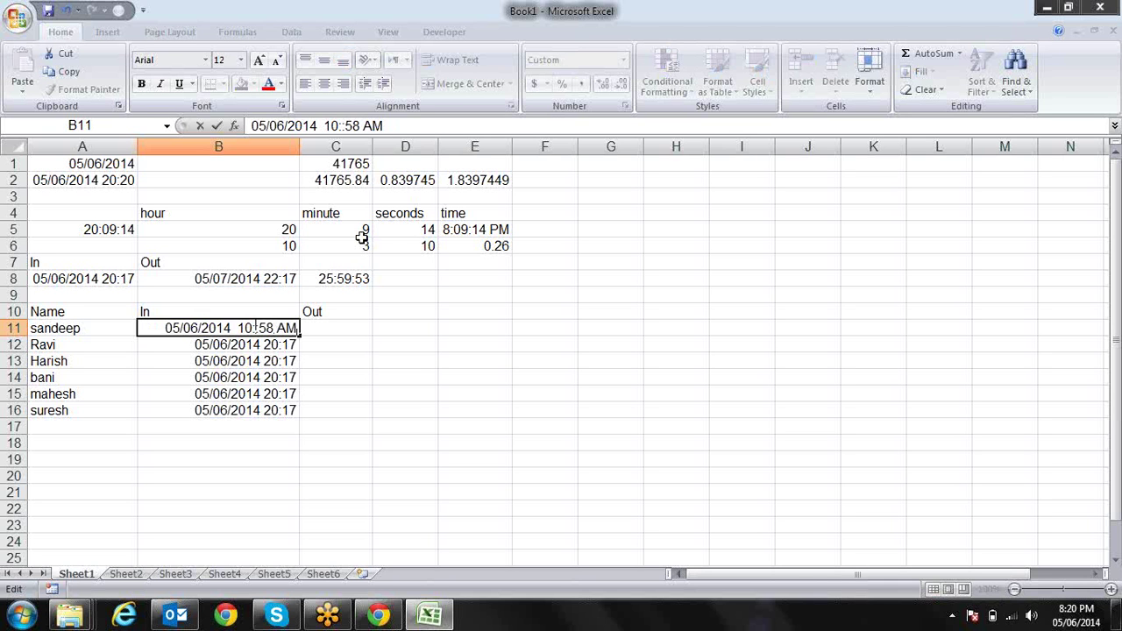
{"action": "type", "text": "00"}
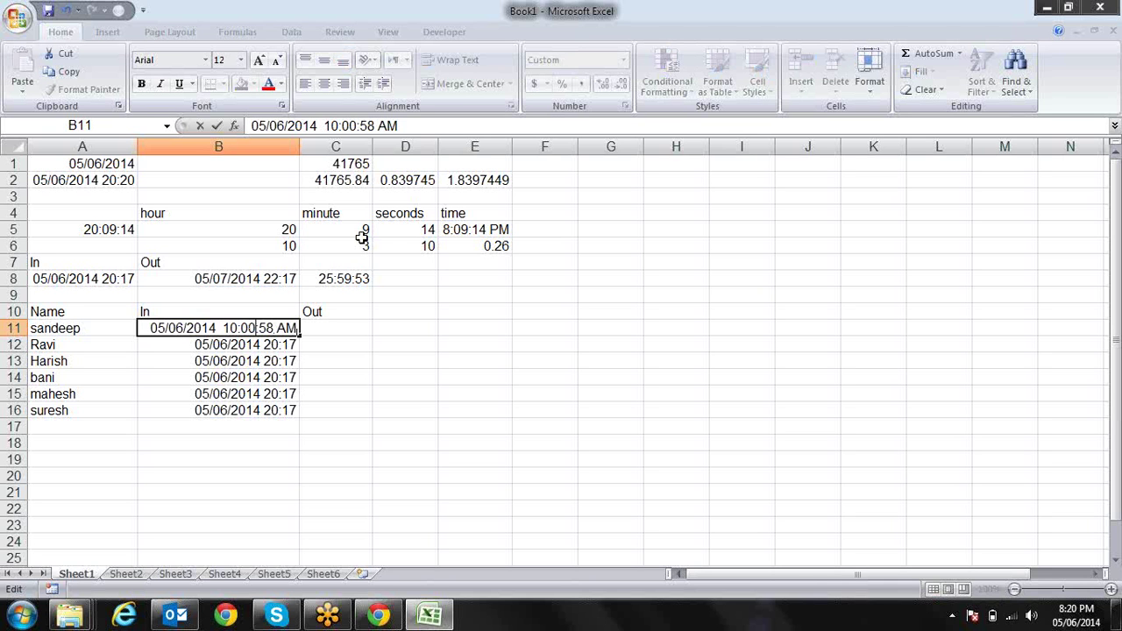
{"action": "key", "text": "Return"}
- Fill B11's 10:00 In time down through B16 with Ctrl+D
{"action": "key", "text": "F2"}
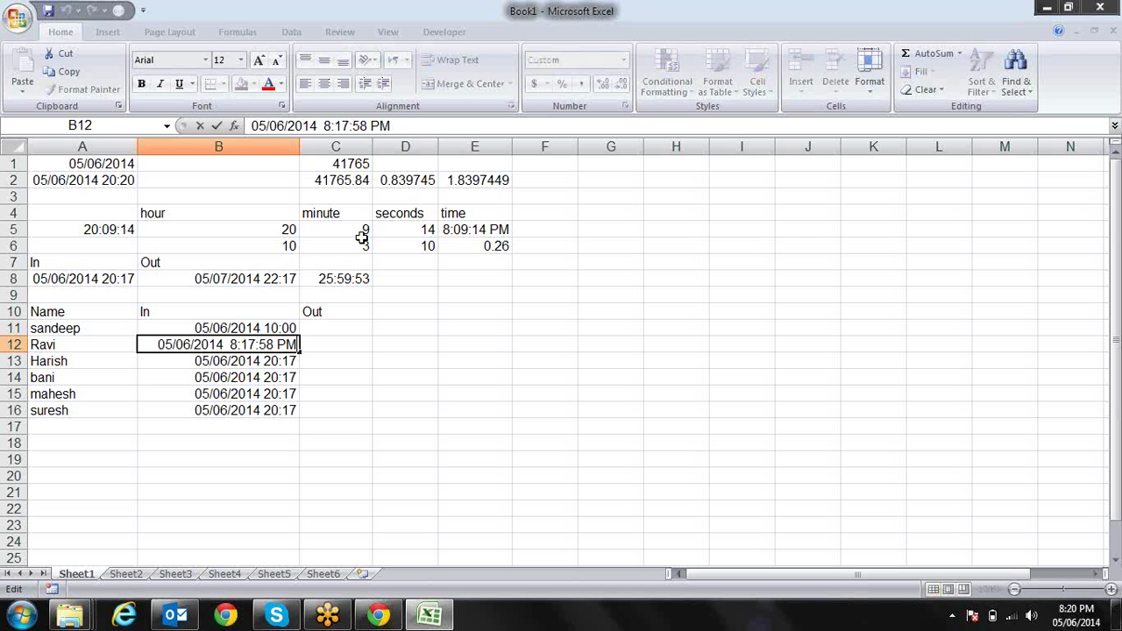
{"action": "key", "text": "ctrl+Return"}
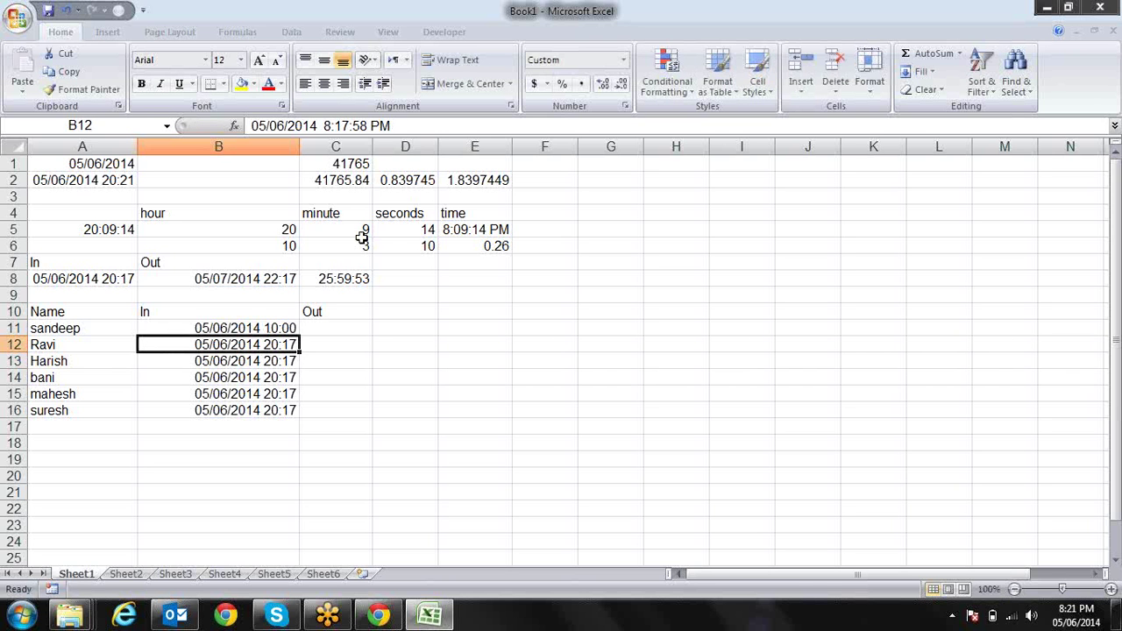
{"action": "key", "text": "ctrl+d"}
{"action": "key", "text": "Down"}
{"action": "key", "text": "ctrl+d"}
{"action": "key", "text": "Down"}
{"action": "key", "text": "ctrl+d"}
{"action": "key", "text": "Down"}
{"action": "key", "text": "Down"}
{"action": "key", "text": "Down"}
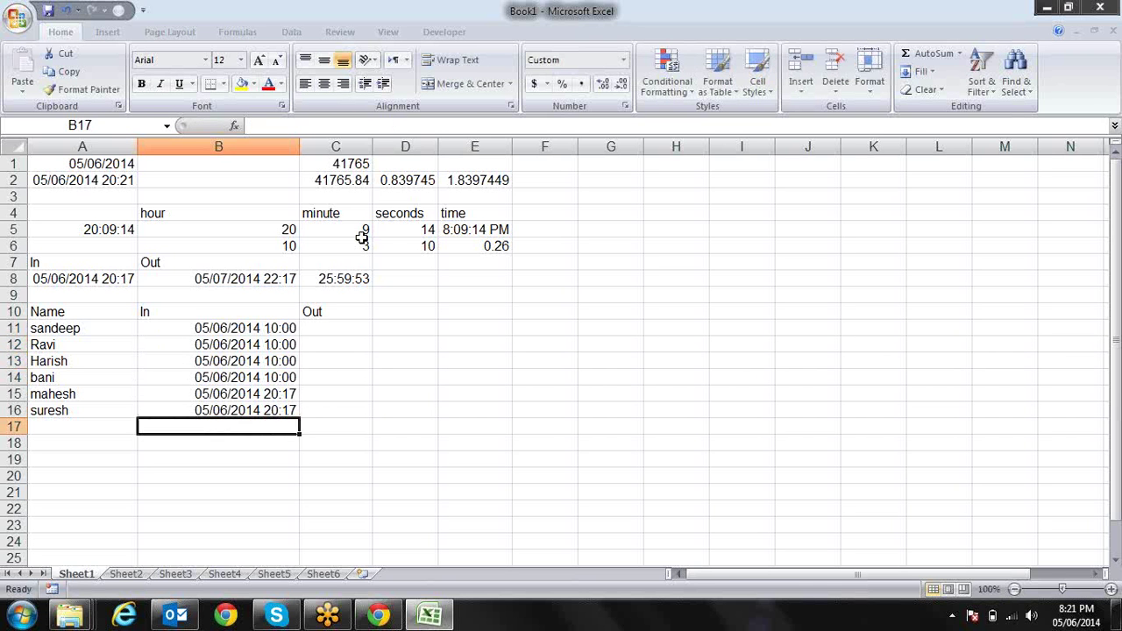
{"action": "key", "text": "Up"}
{"action": "key", "text": "Up"}
{"action": "key", "text": "ctrl+d"}
{"action": "key", "text": "Down"}
{"action": "key", "text": "ctrl+d"}
{"action": "key", "text": "Up"}
{"action": "key", "text": "Up"}
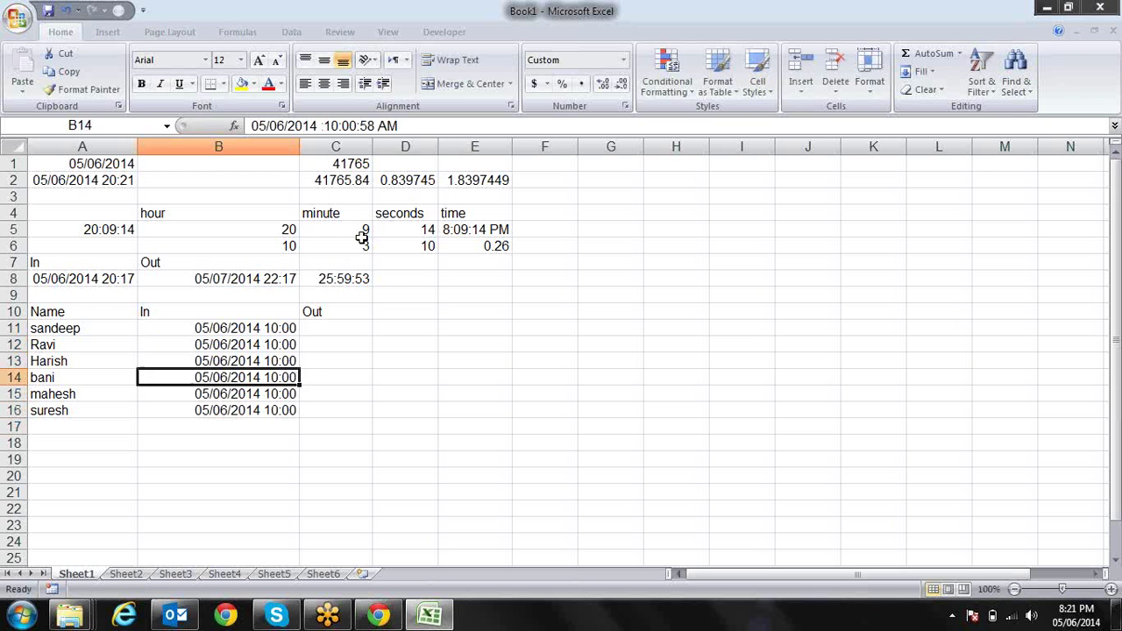
{"action": "key", "text": "Up"}
{"action": "key", "text": "Up"}
{"action": "key", "text": "Up"}
- Copy the In date from B11 into the Out cells C11:C16 and autofit column C
{"action": "key", "text": "Up"}
{"action": "key", "text": "Up"}
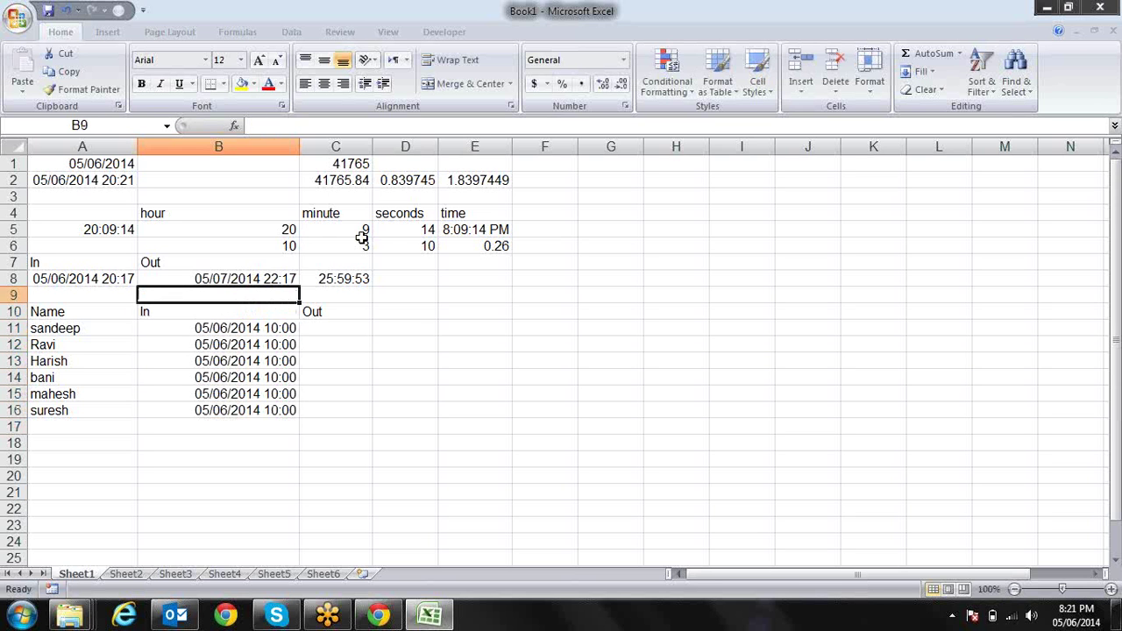
{"action": "key", "text": "Up"}
{"action": "key", "text": "Down"}
{"action": "key", "text": "Down"}
{"action": "key", "text": "Down"}
{"action": "key", "text": "ctrl+c"}
{"action": "key", "text": "Right"}
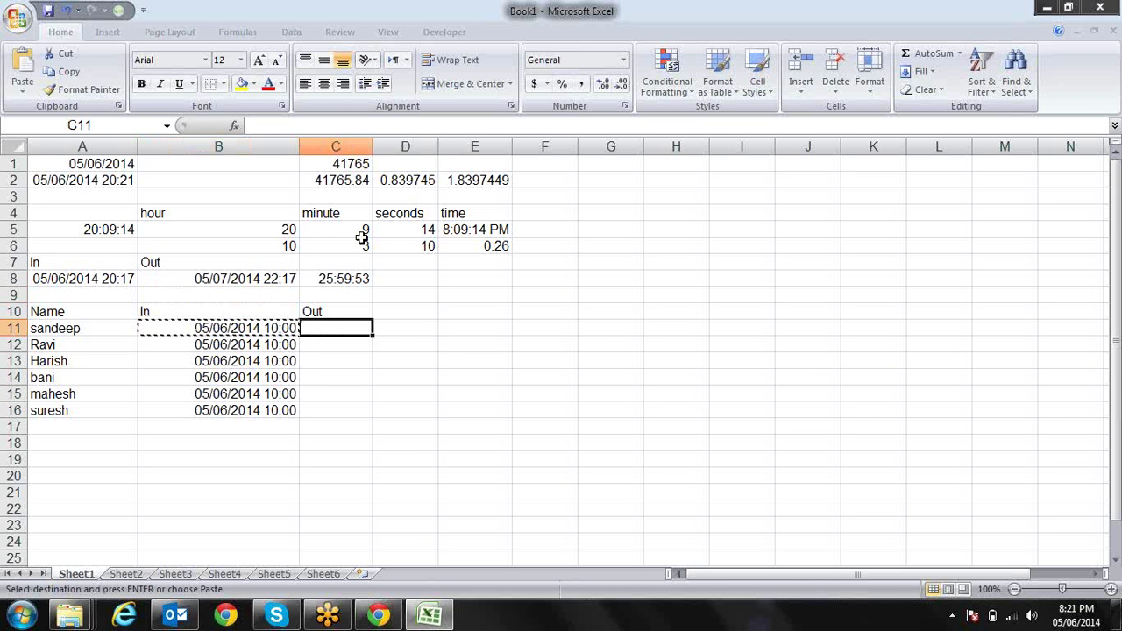
{"action": "key", "text": "shift+Down"}
{"action": "key", "text": "shift+Down"}
{"action": "key", "text": "shift+Down"}
{"action": "key", "text": "shift+Down"}
{"action": "key", "text": "shift+Down"}
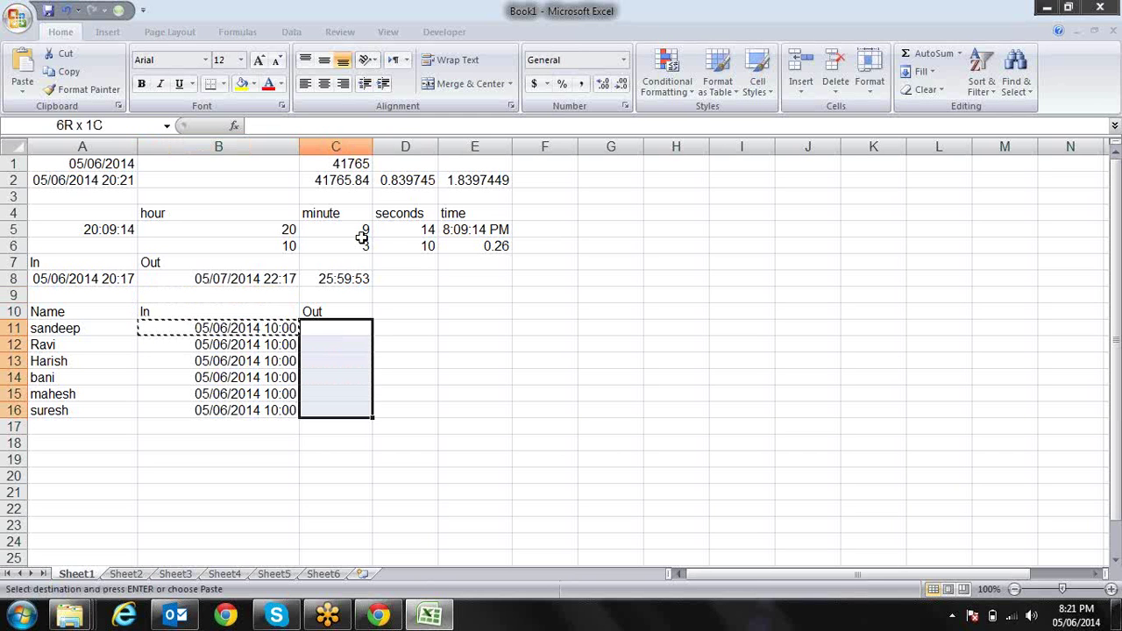
{"action": "key", "text": "Return"}
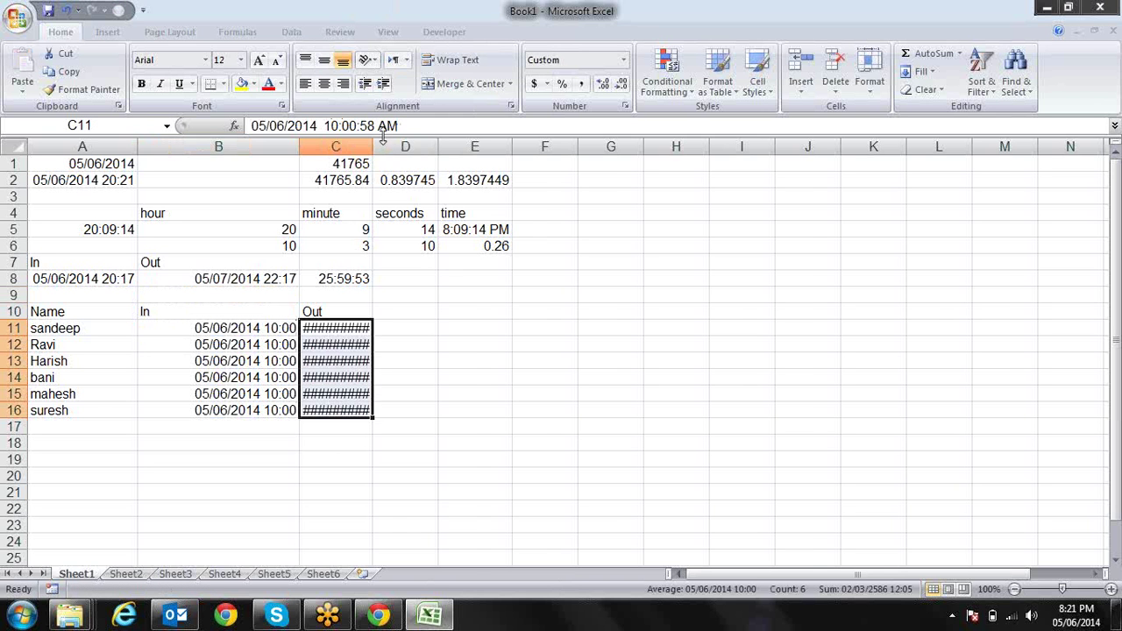
{"action": "double_click", "coordinate": [373, 136]}
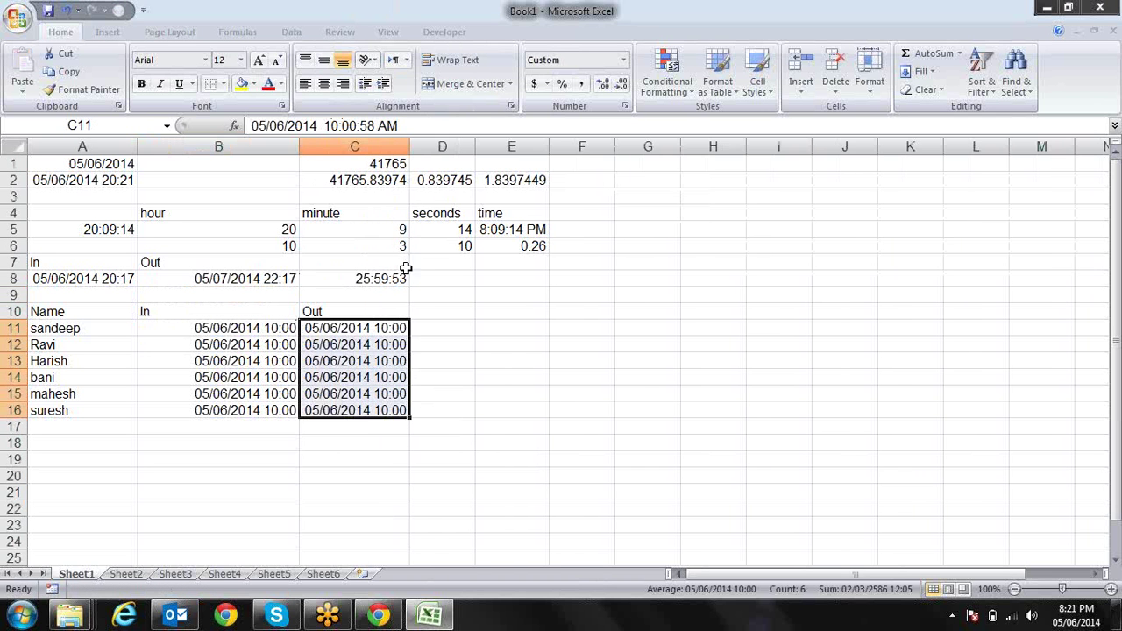
- Change C11's Out time to 7 PM (19:00)
{"action": "double_click", "coordinate": [392, 328]}
{"action": "key", "text": "Right"}
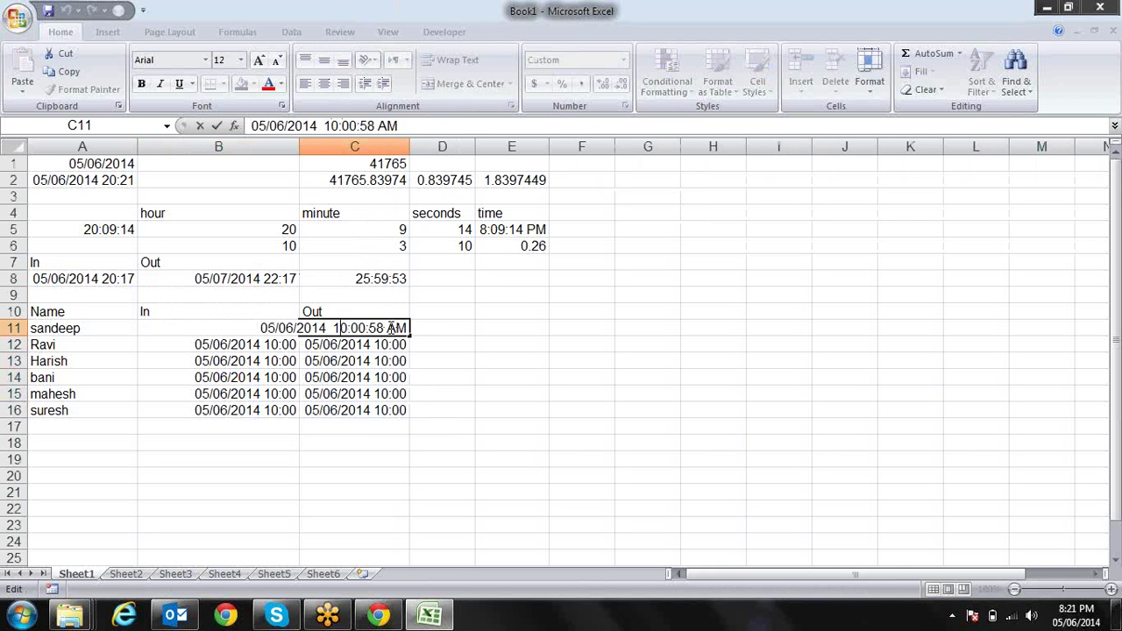
{"action": "key", "text": "Right"}
{"action": "key", "text": "BackSpace"}
{"action": "key", "text": "BackSpace"}
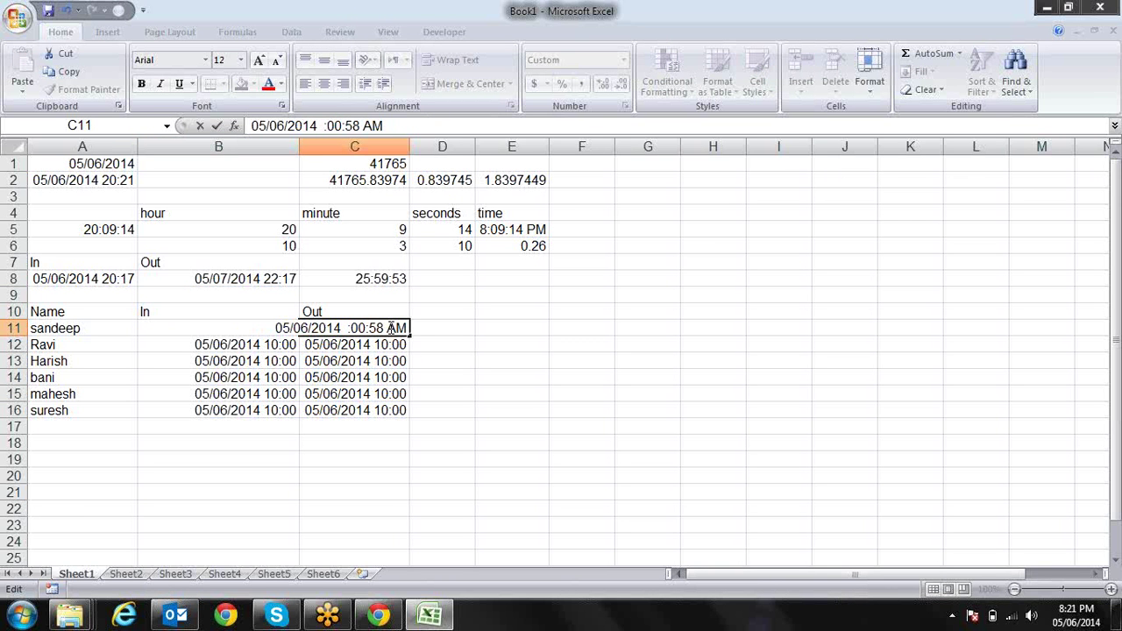
{"action": "type", "text": "7"}
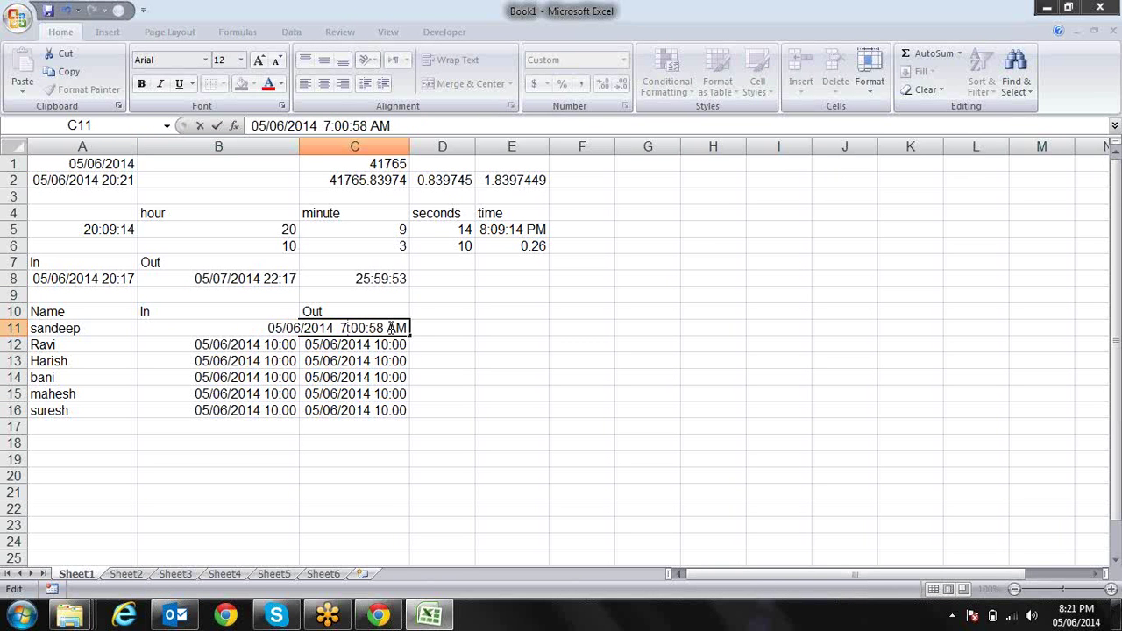
{"action": "left_click", "coordinate": [392, 328]}
{"action": "key", "text": "Delete"}
{"action": "type", "text": "p"}
{"action": "key", "text": "Return"}
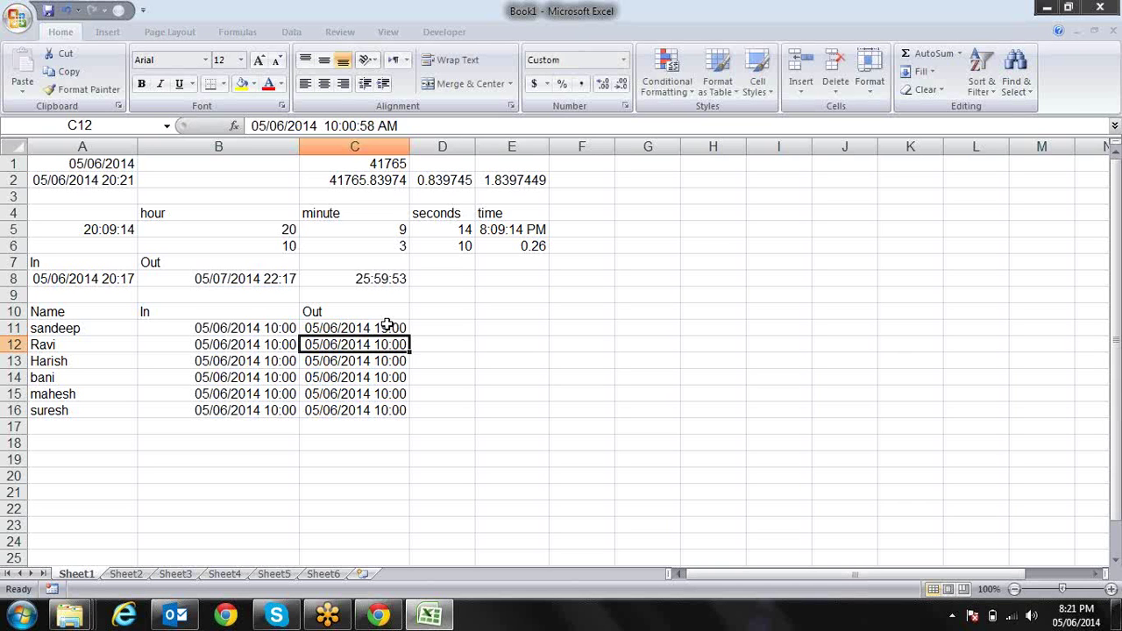
- Change C12's Out time to 8 PM (20:00)
{"action": "key", "text": "F2"}
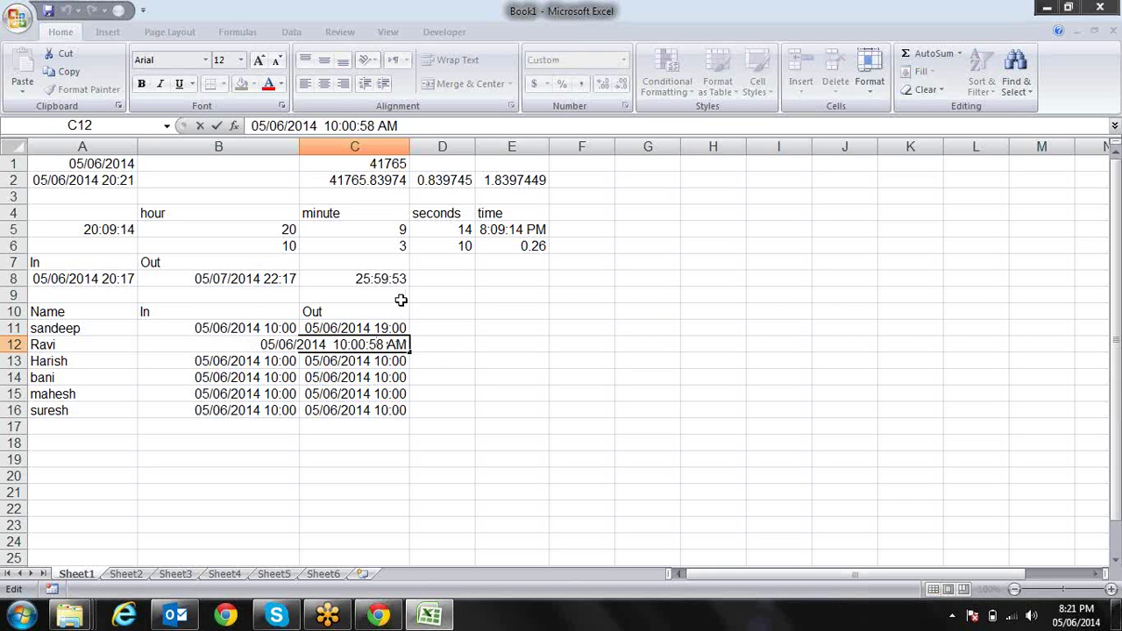
{"action": "key", "text": "Left"}
{"action": "key", "text": "Left"}
{"action": "key", "text": "Left"}
{"action": "key", "text": "Right"}
{"action": "key", "text": "Right"}
{"action": "key", "text": "Right"}
{"action": "key", "text": "BackSpace"}
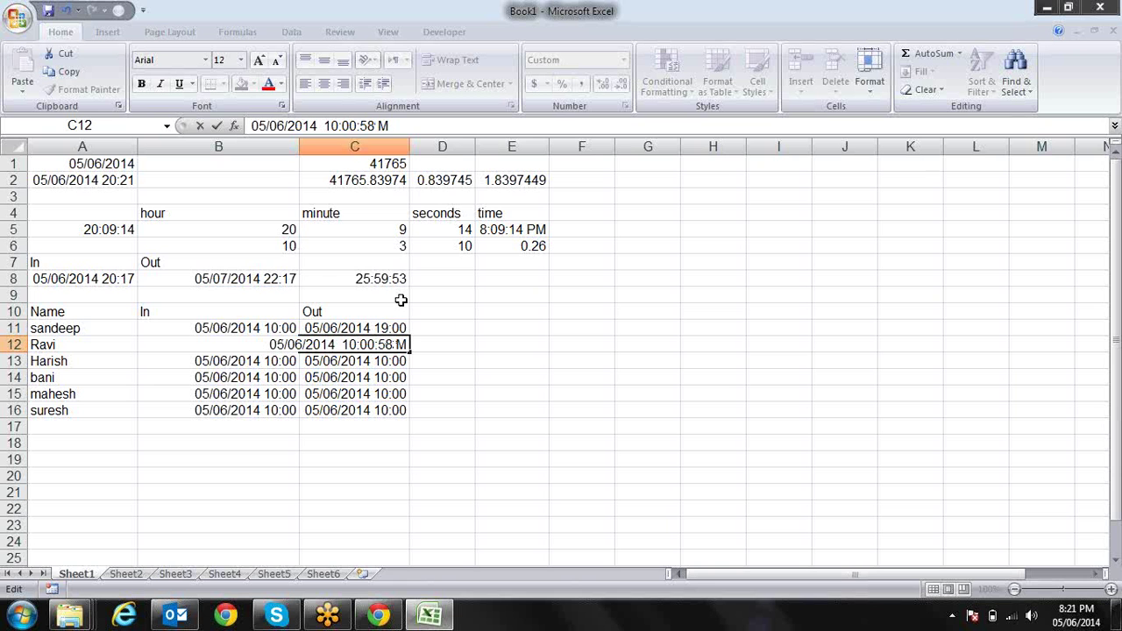
{"action": "type", "text": "P"}
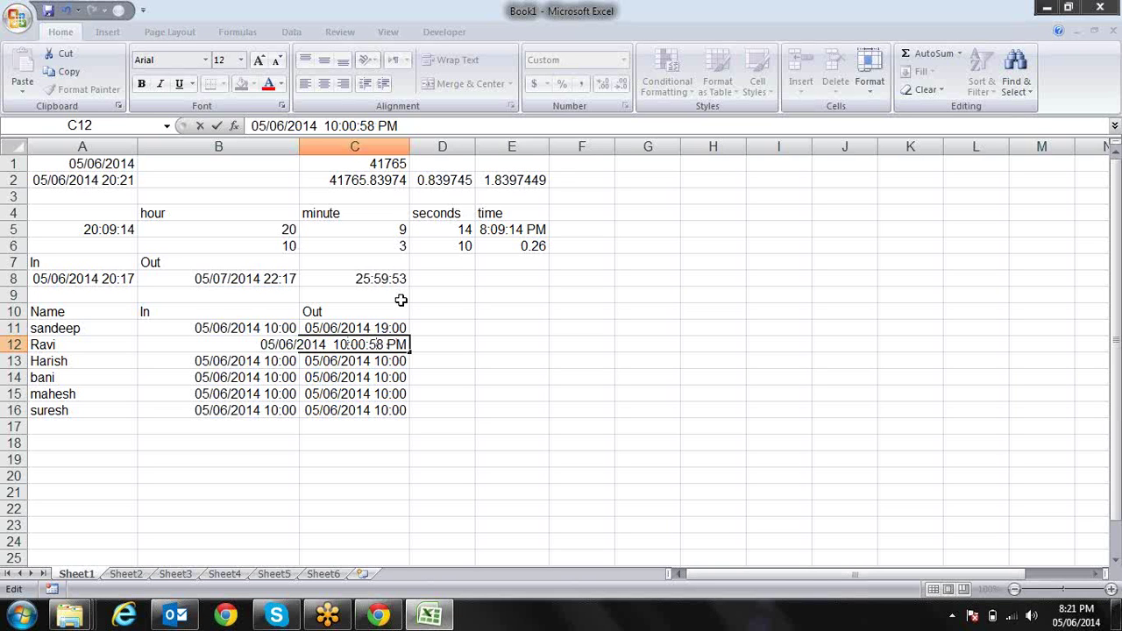
{"action": "key", "text": "BackSpace"}
{"action": "key", "text": "BackSpace"}
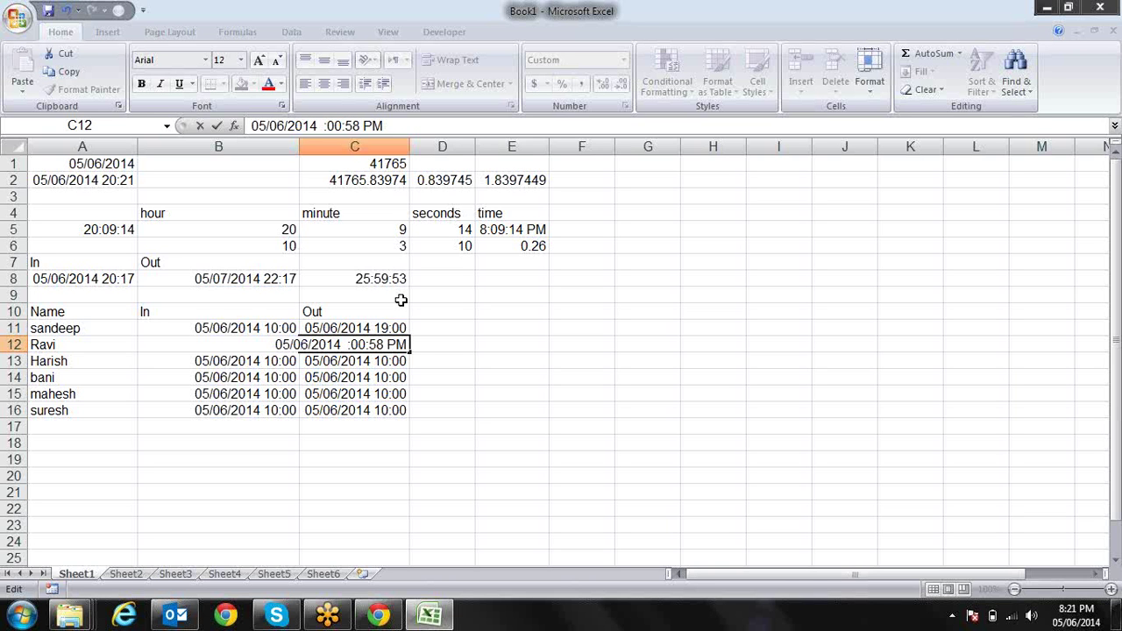
{"action": "type", "text": "8"}
{"action": "key", "text": "Return"}
- Change C13's Out time to 8:30 PM (20:30)
{"action": "key", "text": "F2"}
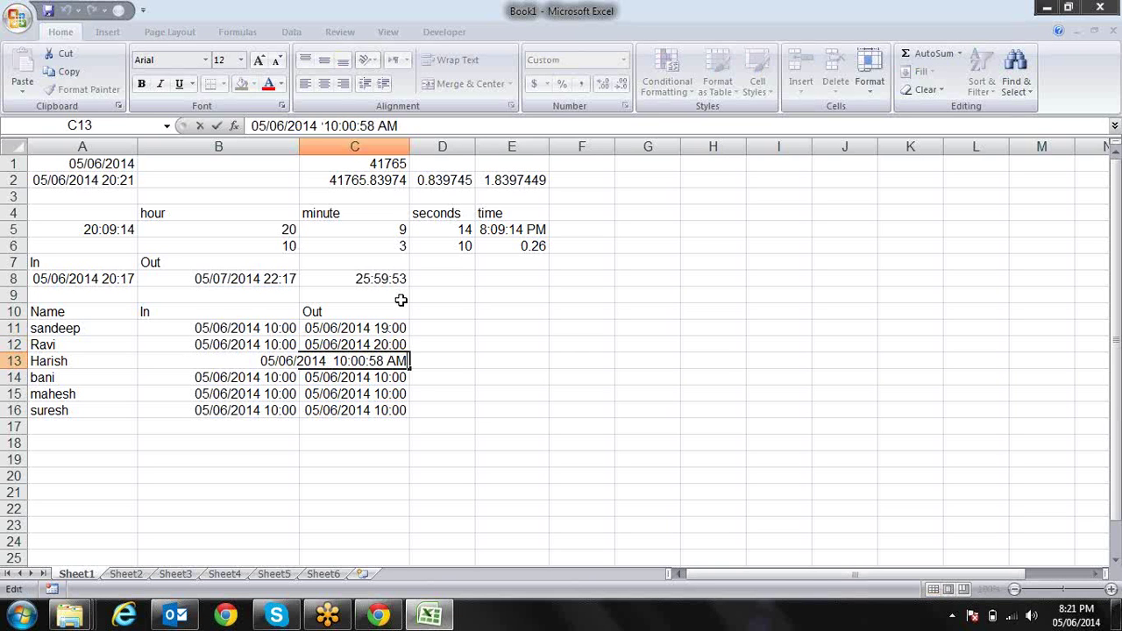
{"action": "key", "text": "Left"}
{"action": "key", "text": "Left"}
{"action": "key", "text": "Left"}
{"action": "key", "text": "BackSpace"}
{"action": "key", "text": "BackSpace"}
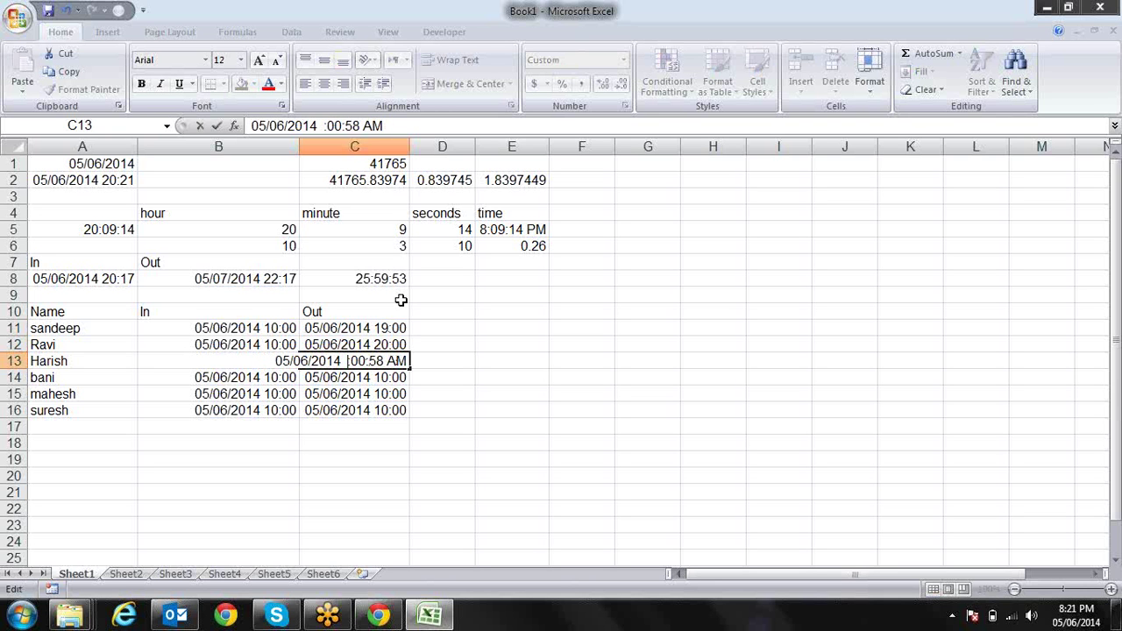
{"action": "type", "text": "8"}
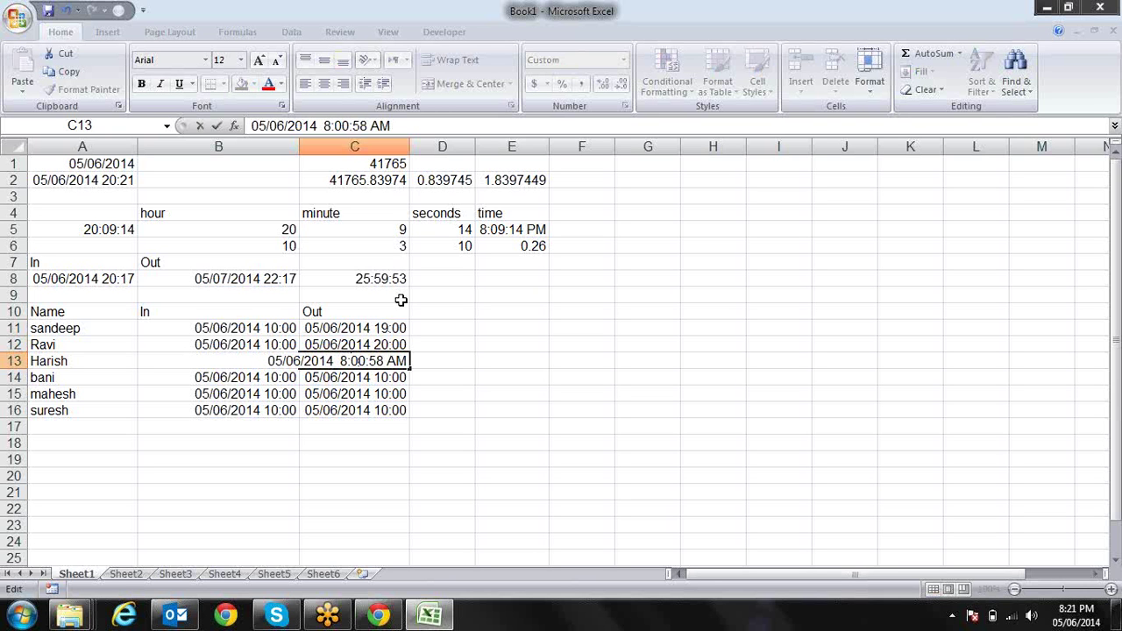
{"action": "key", "text": "Delete"}
{"action": "type", "text": "3"}
{"action": "key", "text": "Right"}
{"action": "key", "text": "Right"}
{"action": "key", "text": "Right"}
{"action": "key", "text": "Delete"}
{"action": "type", "text": "P"}
{"action": "key", "text": "Return"}
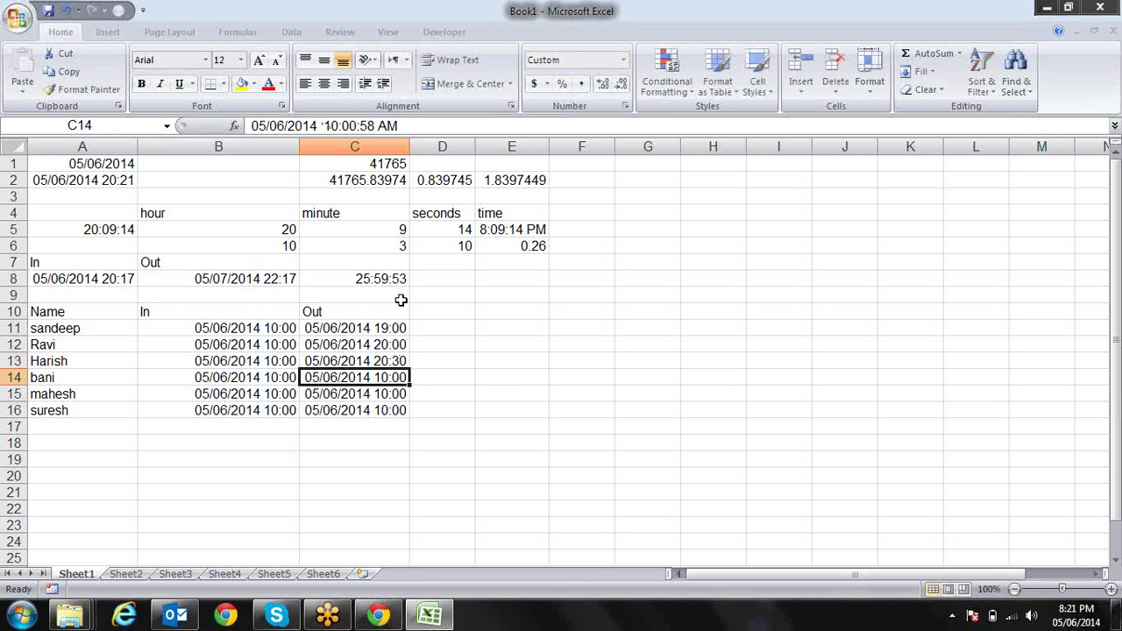
- Change C14's Out time to 11 PM (23:00)
{"action": "key", "text": "F2"}
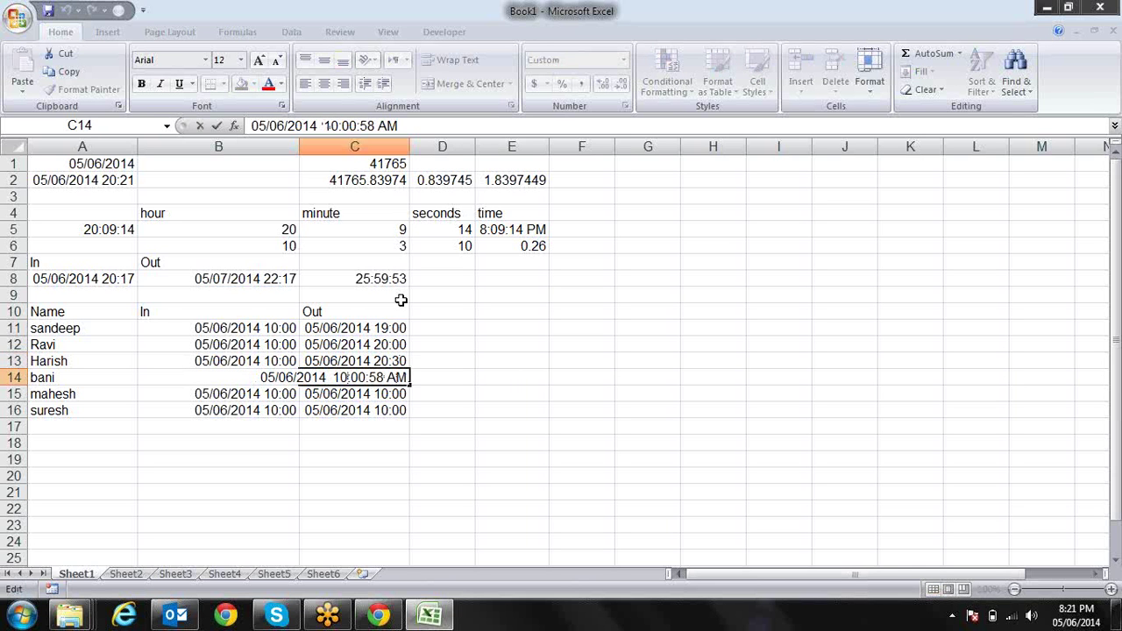
{"action": "key", "text": "BackSpace"}
{"action": "type", "text": "1"}
{"action": "key", "text": "Right"}
{"action": "key", "text": "BackSpace"}
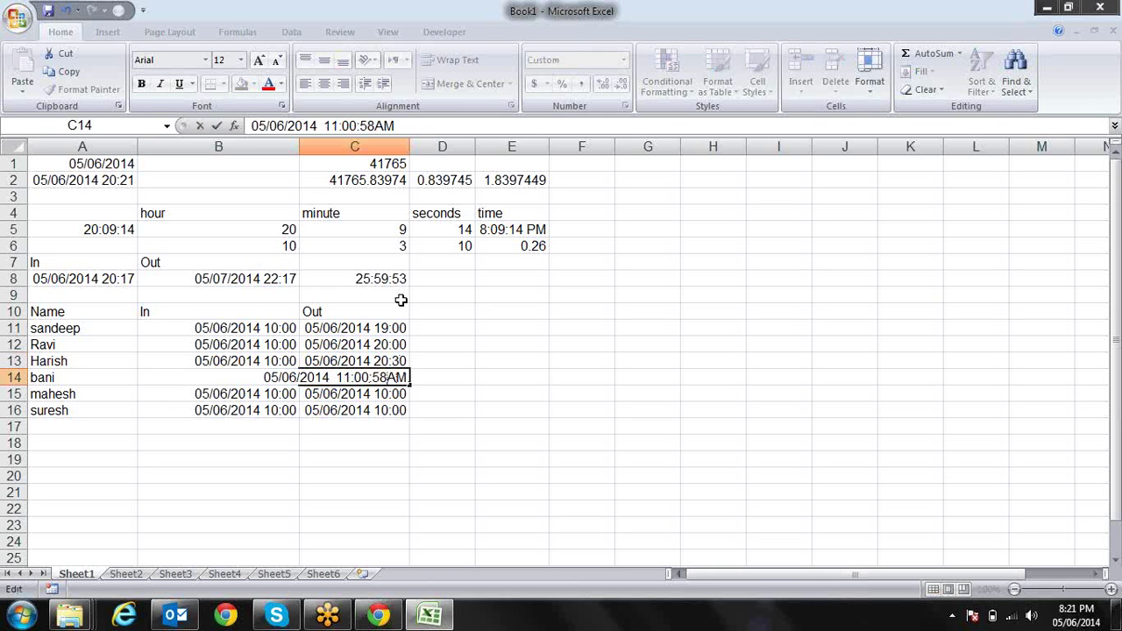
{"action": "key", "text": "Delete"}
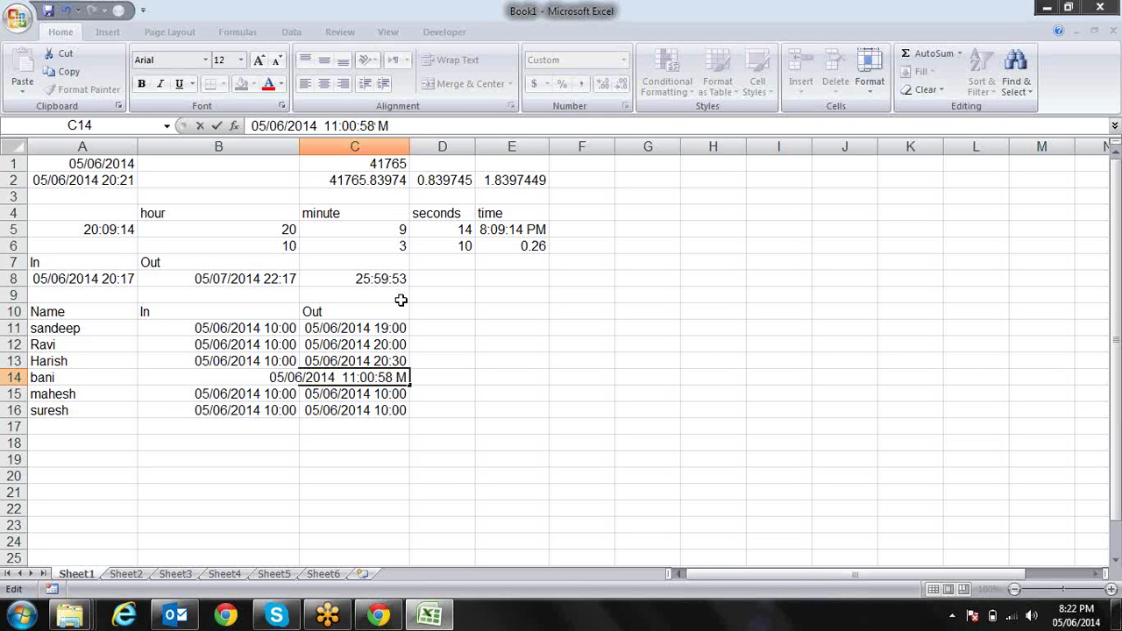
{"action": "type", "text": "p"}
{"action": "key", "text": "Return"}
- Change C15's Out time to 7:30 PM (19:30)
{"action": "key", "text": "F2"}
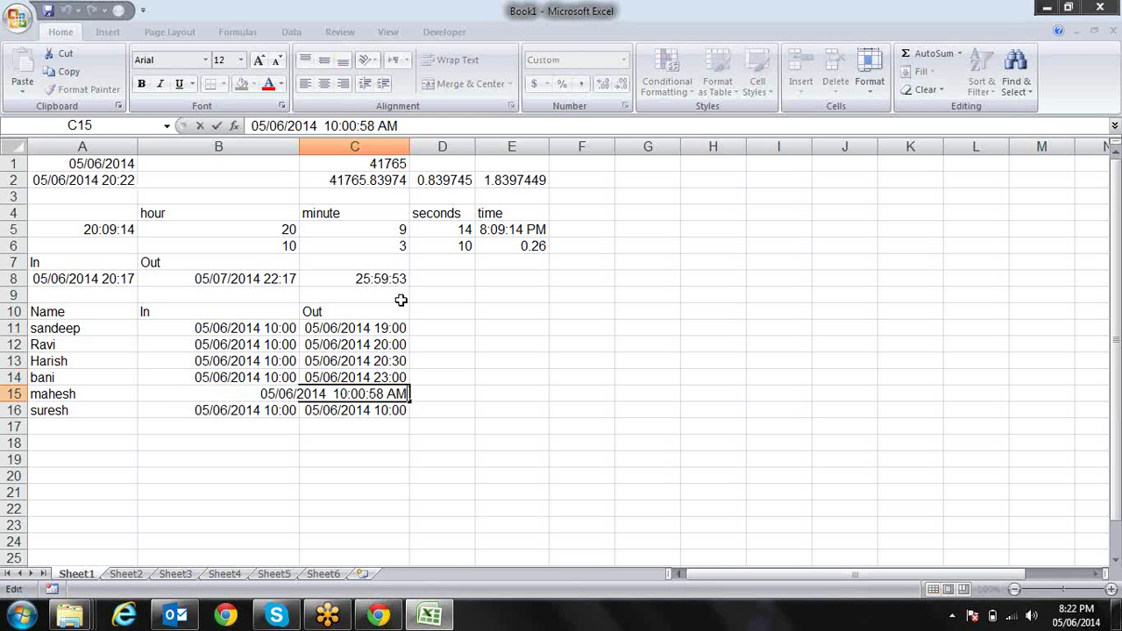
{"action": "key", "text": "BackSpace"}
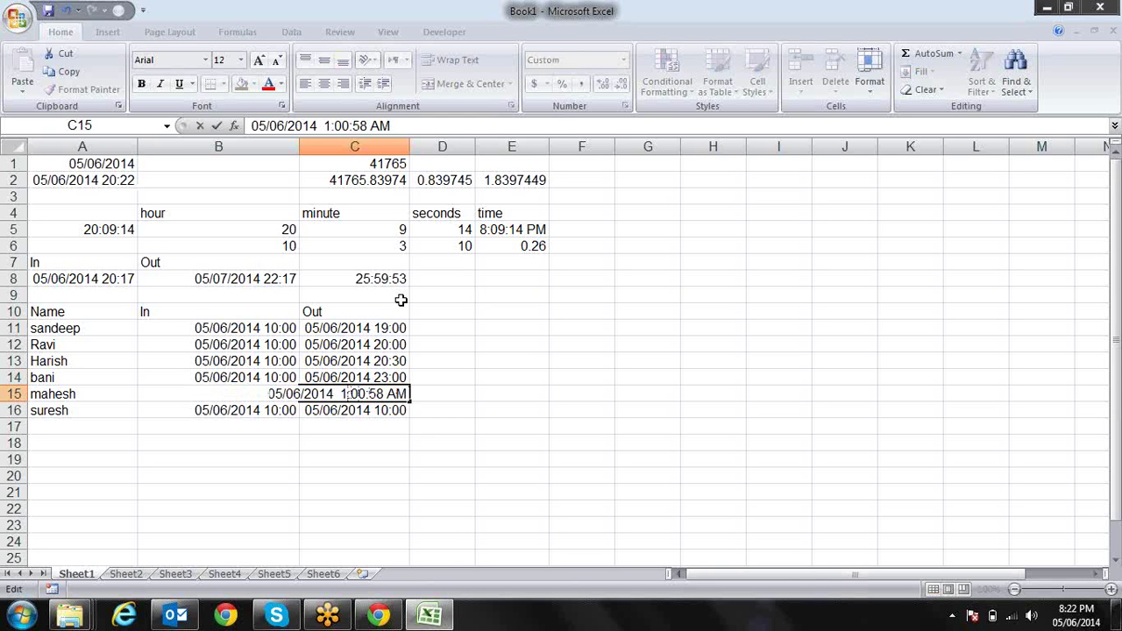
{"action": "key", "text": "BackSpace"}
{"action": "type", "text": "7"}
{"action": "key", "text": "Delete"}
{"action": "type", "text": "3"}
{"action": "key", "text": "Delete"}
{"action": "type", "text": "p"}
{"action": "key", "text": "Return"}
- Copy C13's 20:30 Out time into C16
{"action": "key", "text": "Up"}
{"action": "key", "text": "Up"}
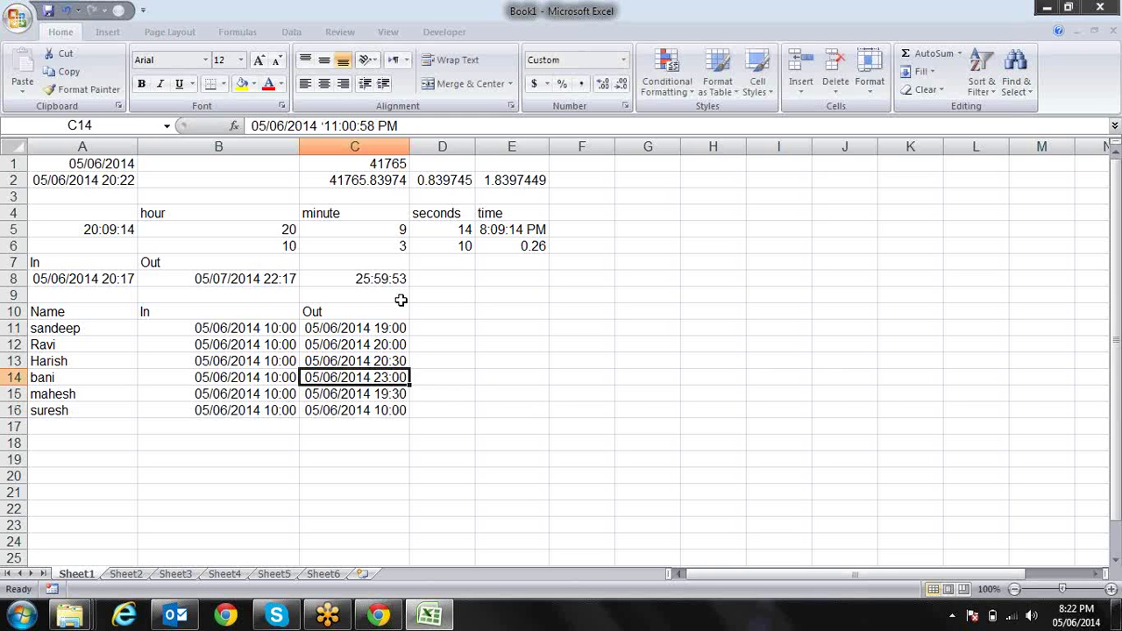
{"action": "key", "text": "Up"}
{"action": "key", "text": "ctrl+c"}
{"action": "key", "text": "Down"}
{"action": "key", "text": "Down"}
{"action": "key", "text": "Down"}
{"action": "key", "text": "Return"}
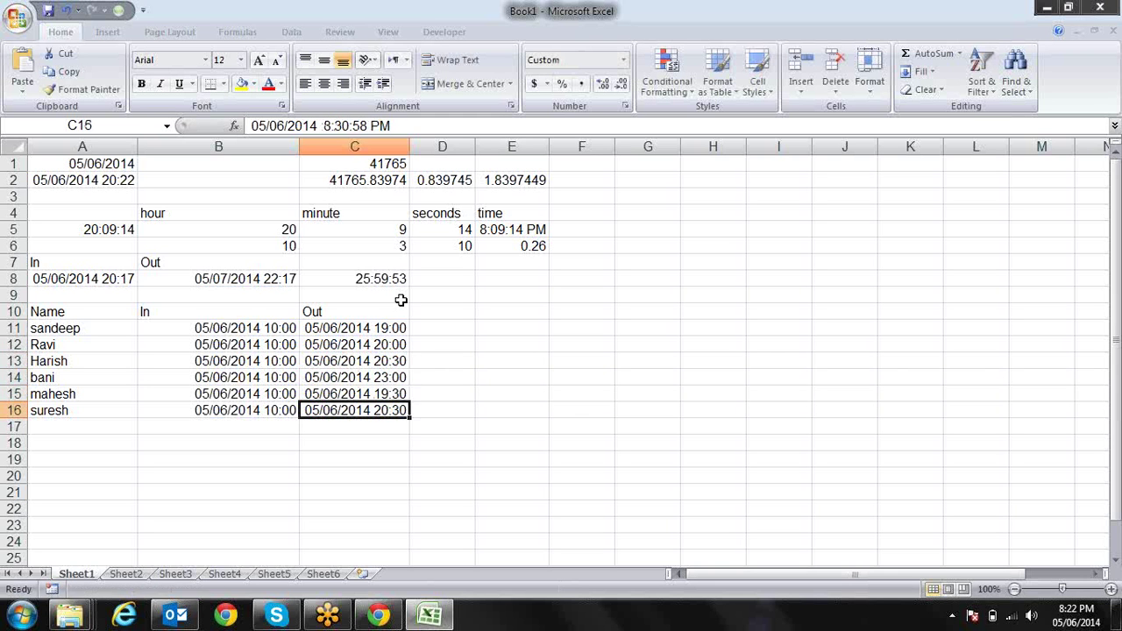
{"action": "key", "text": "Up"}
{"action": "key", "text": "Up"}
{"action": "key", "text": "Up"}
{"action": "key", "text": "Up"}
{"action": "key", "text": "Up"}
{"action": "key", "text": "Up"}
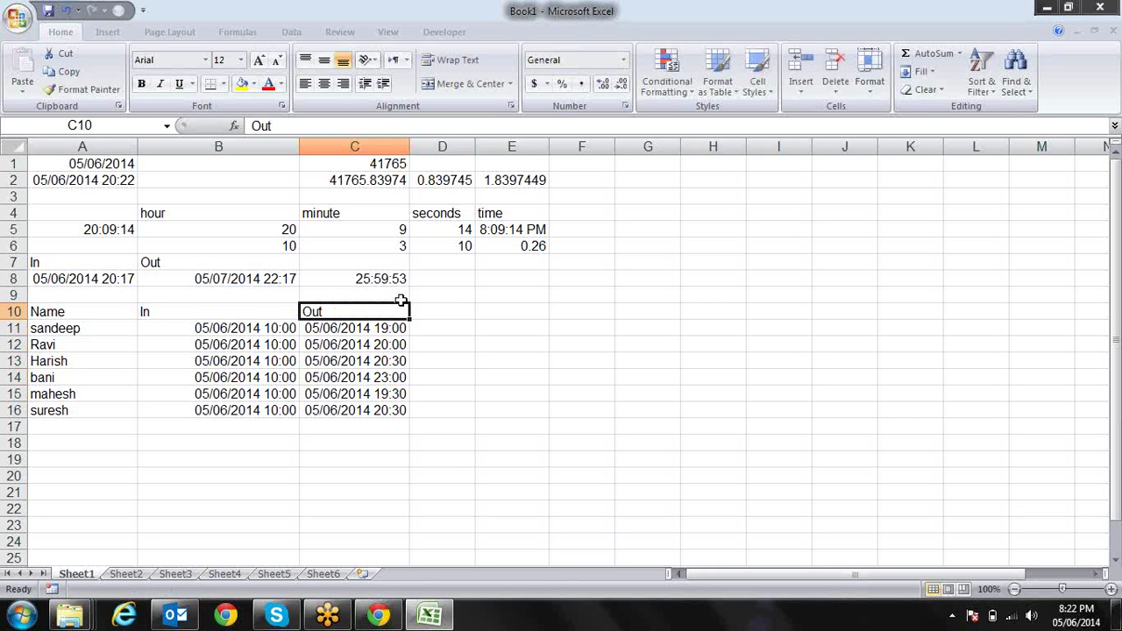
{"action": "key", "text": "Right"}
{"action": "key", "text": "Right"}
- Enter the worked-hours formula =C11-B11 in D11
{"action": "key", "text": "Left"}
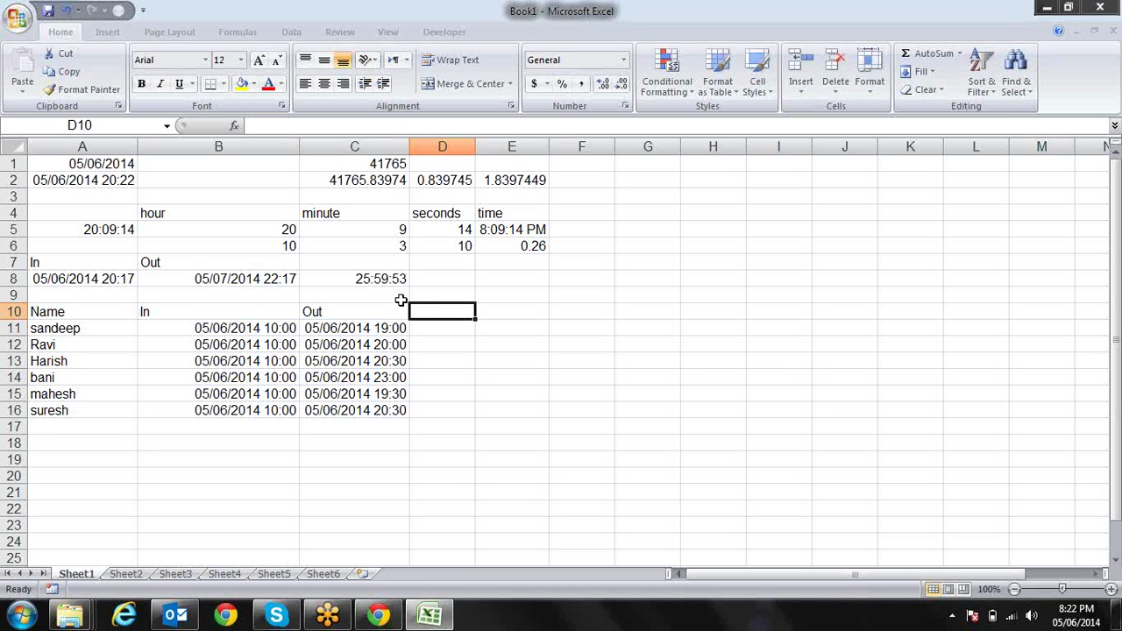
{"action": "key", "text": "Down"}
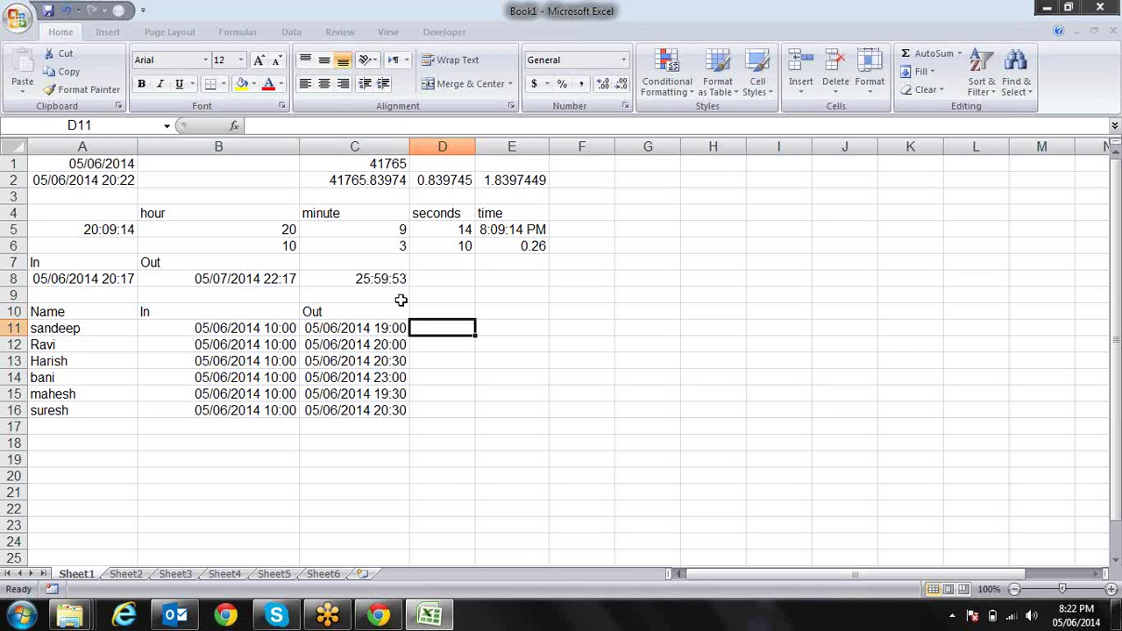
{"action": "key", "text": "Up"}
{"action": "key", "text": "Down"}
{"action": "type", "text": "="}
{"action": "key", "text": "Left"}
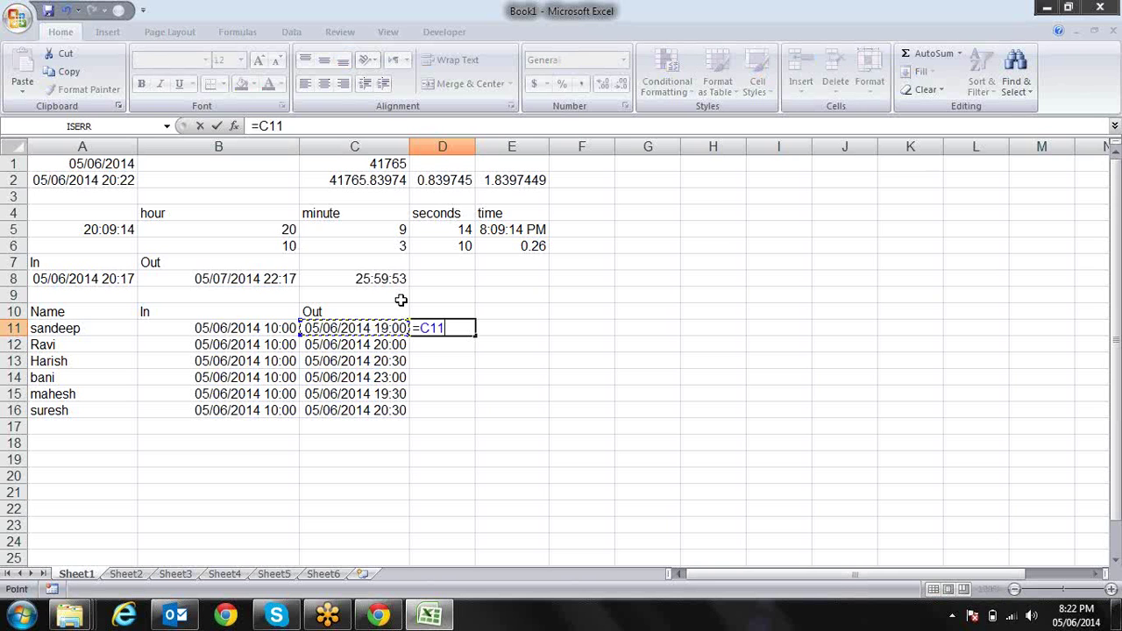
{"action": "type", "text": "-"}
{"action": "key", "text": "Left"}
{"action": "key", "text": "Left"}
{"action": "key", "text": "Return"}
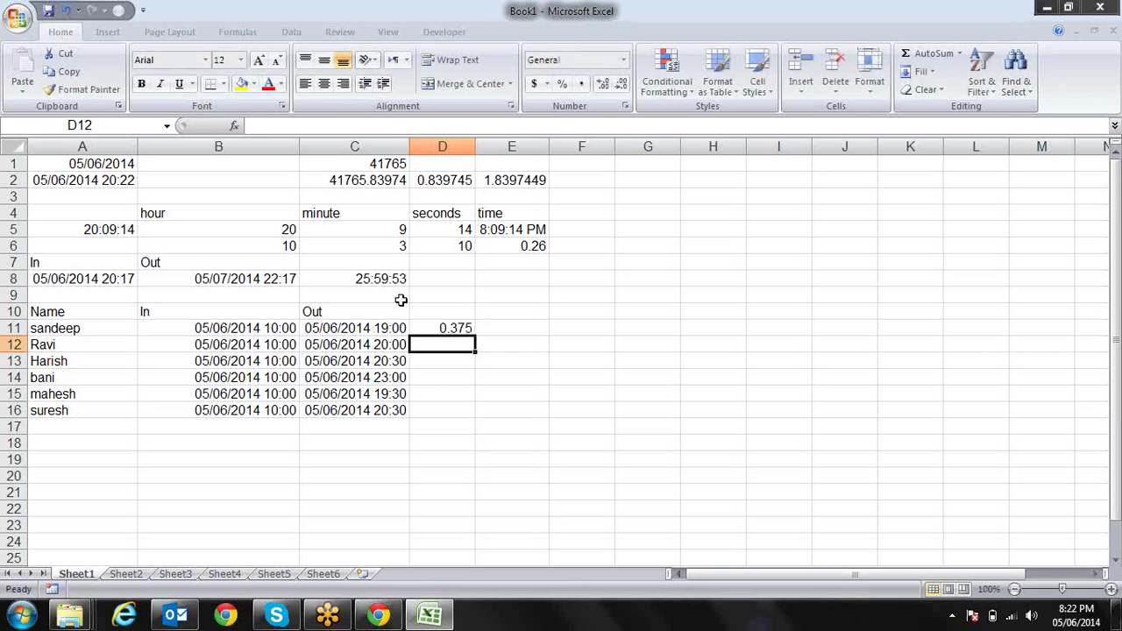
{"action": "key", "text": "Up"}
- Format D11 with the 13:30 time format and fill the formula down to D16
{"action": "key", "text": "ctrl+1"}
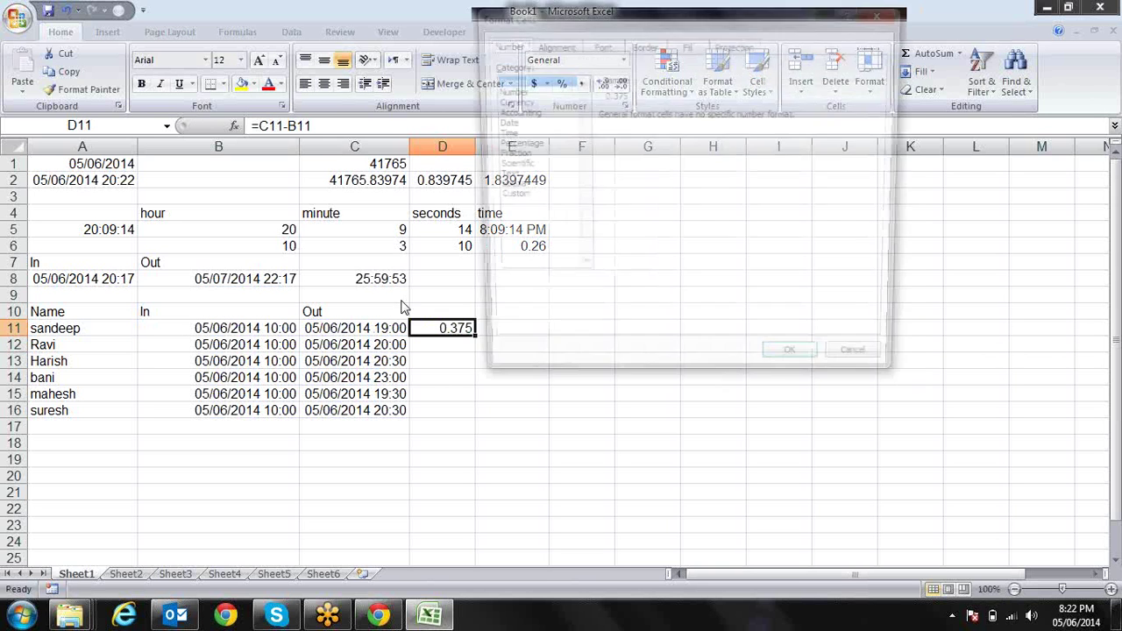
{"action": "left_click", "coordinate": [521, 133]}
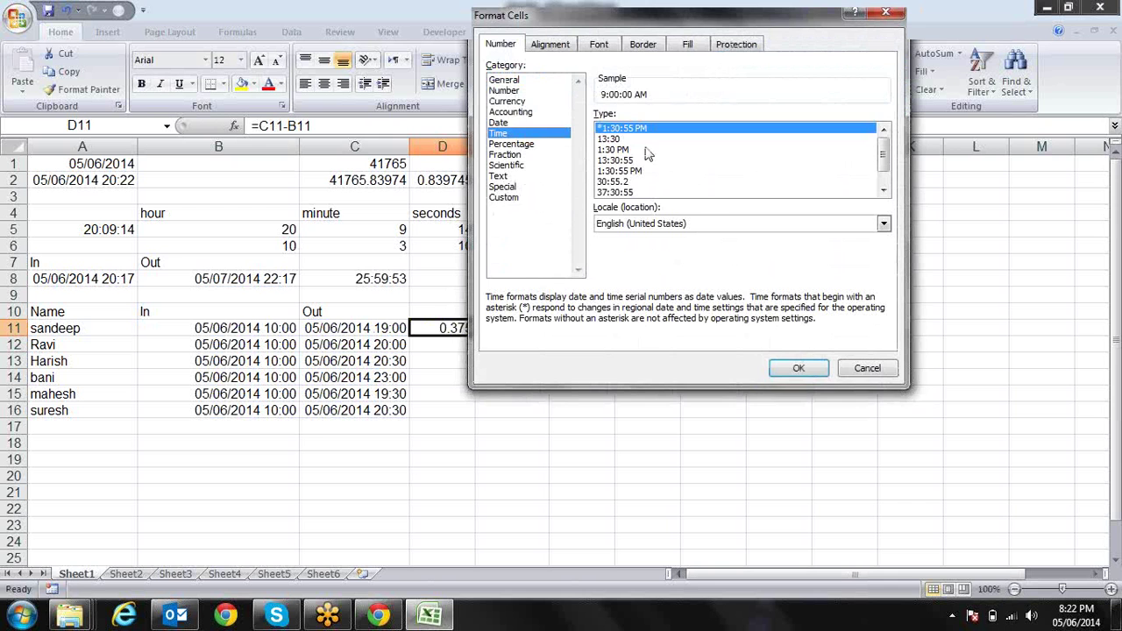
{"action": "left_click", "coordinate": [612, 138]}
{"action": "key", "text": "Return"}
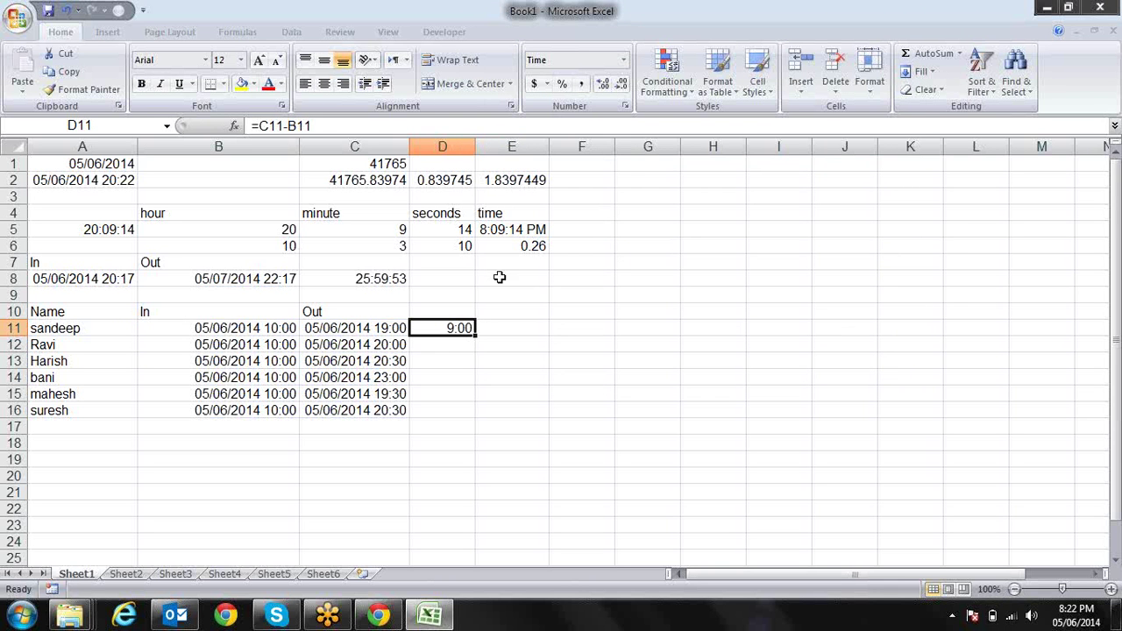
{"action": "left_click_drag", "start_coordinate": [478, 341], "coordinate": [478, 417]}
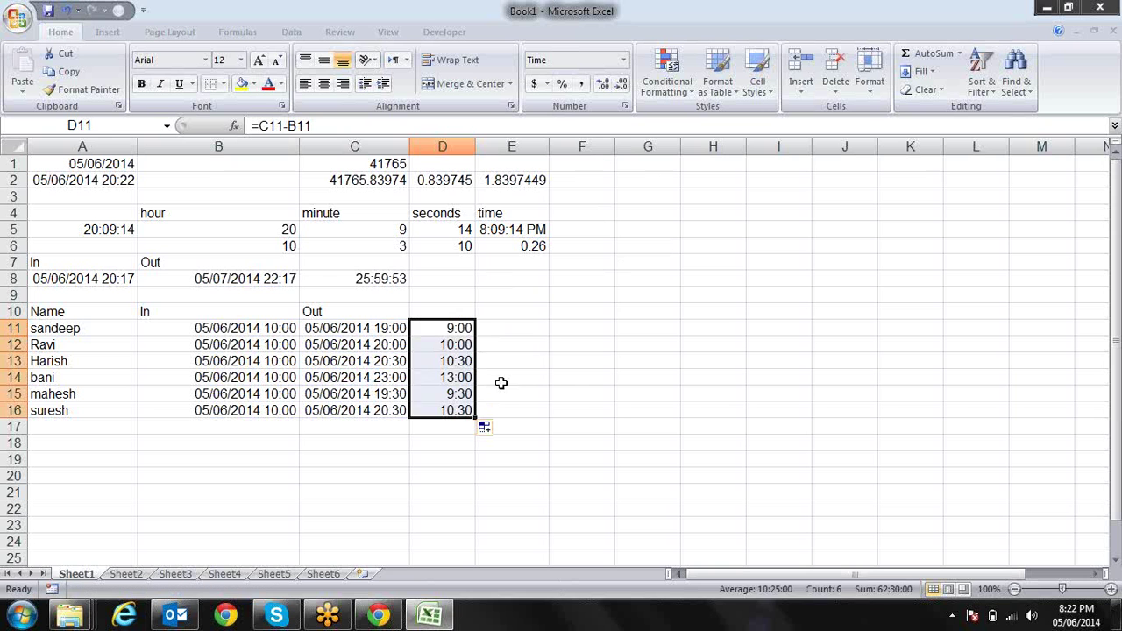
{"action": "left_click", "coordinate": [514, 326]}
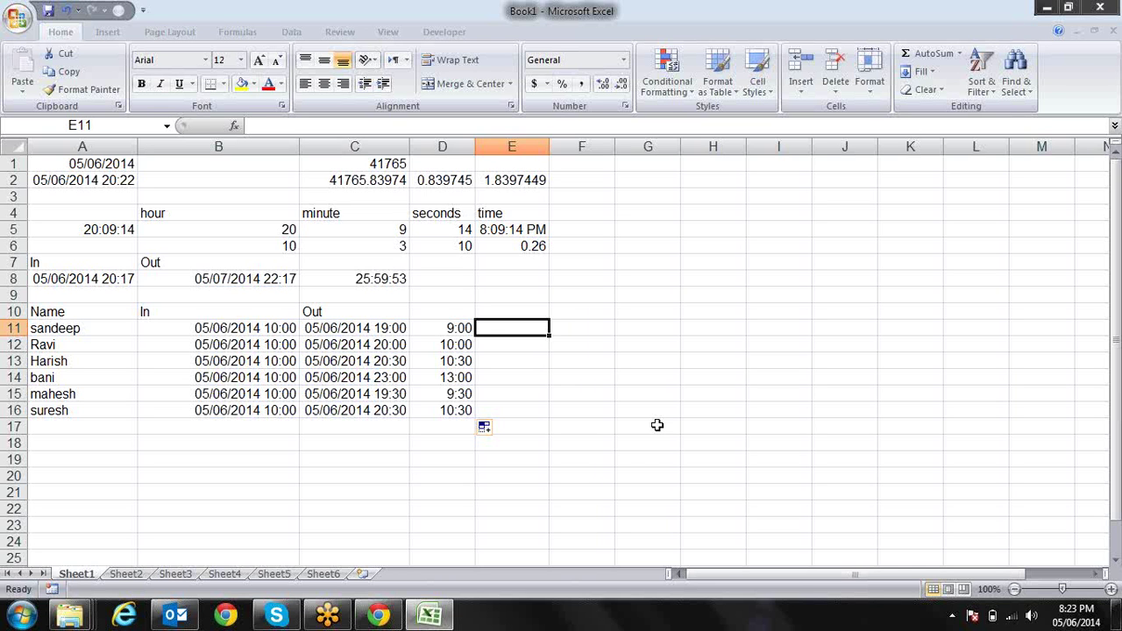
- Enter =IF(HOUR(D11)>8,(HOUR(D11)-8)*40,0) in E11, giving 40 overtime
{"action": "type", "text": "="}
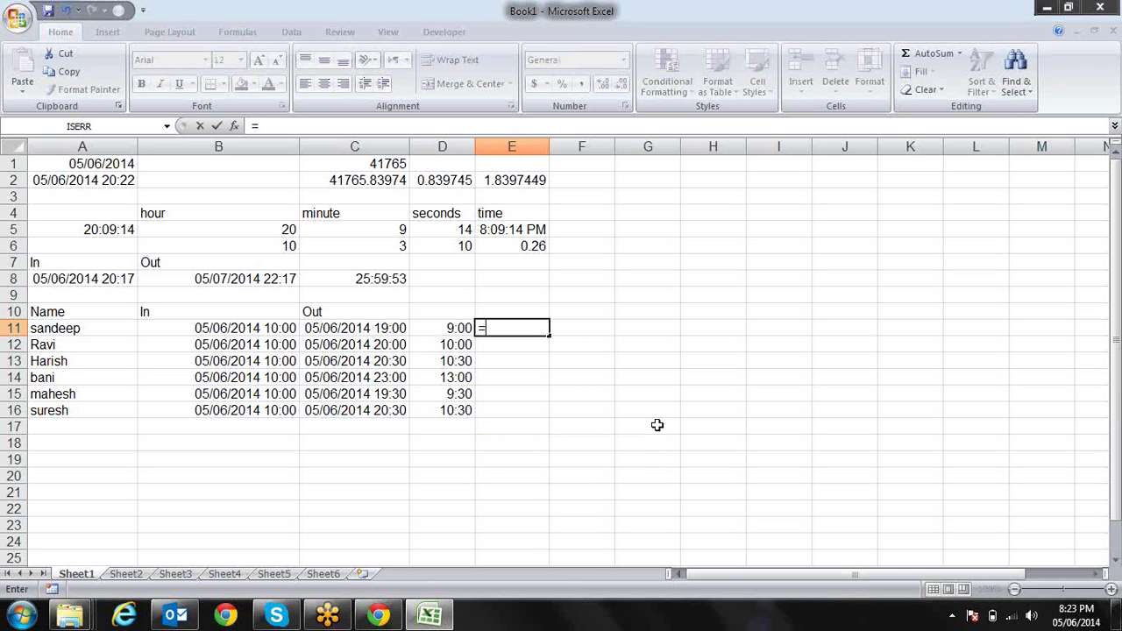
{"action": "type", "text": "i"}
{"action": "key", "text": "Tab"}
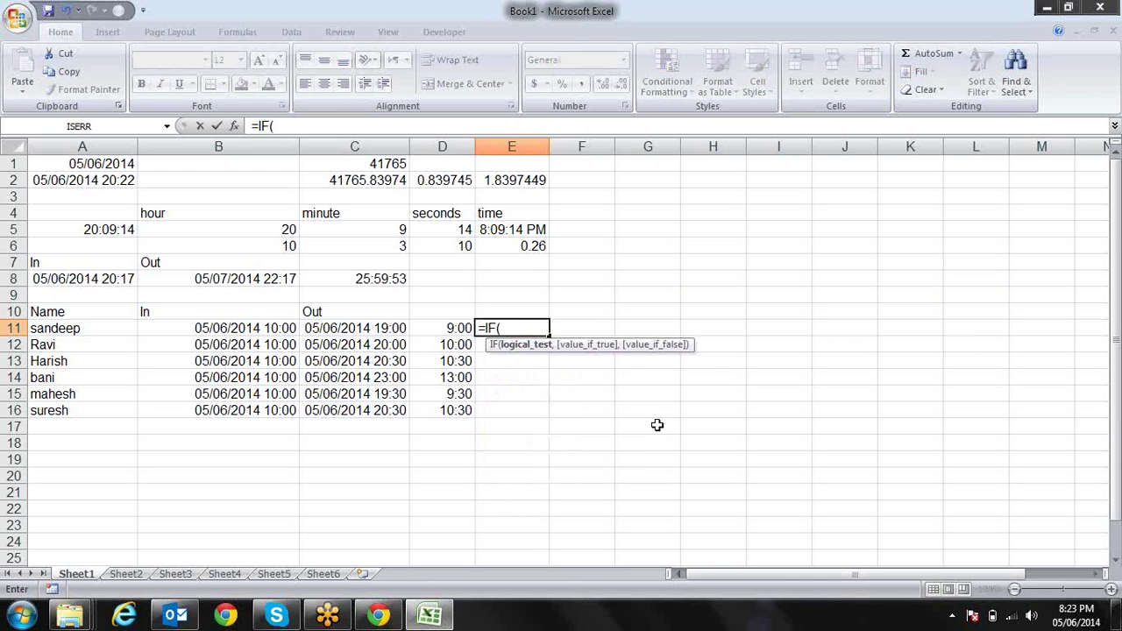
{"action": "key", "text": "Left"}
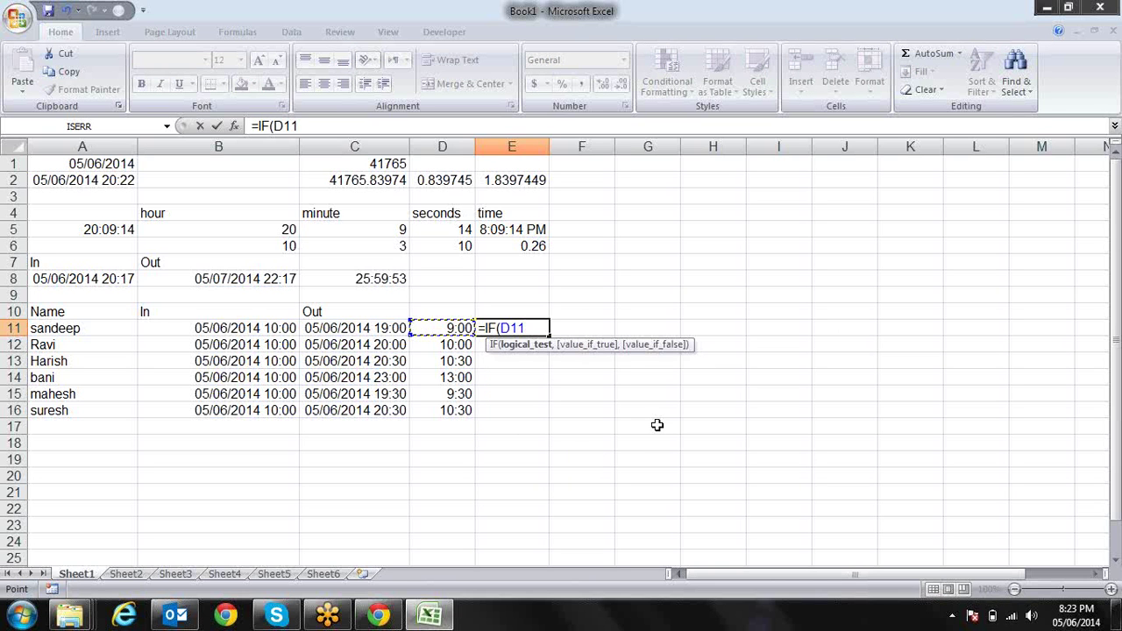
{"action": "key", "text": "BackSpace"}
{"action": "key", "text": "BackSpace"}
{"action": "key", "text": "BackSpace"}
{"action": "type", "text": "ho"}
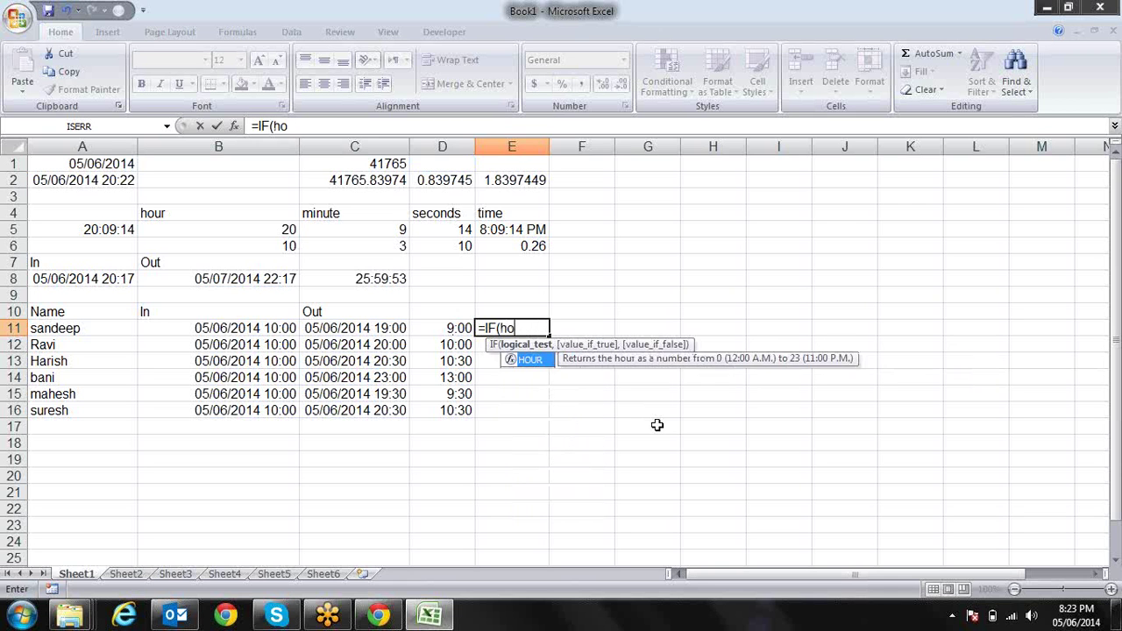
{"action": "type", "text": "u"}
{"action": "key", "text": "Tab"}
{"action": "key", "text": "Left"}
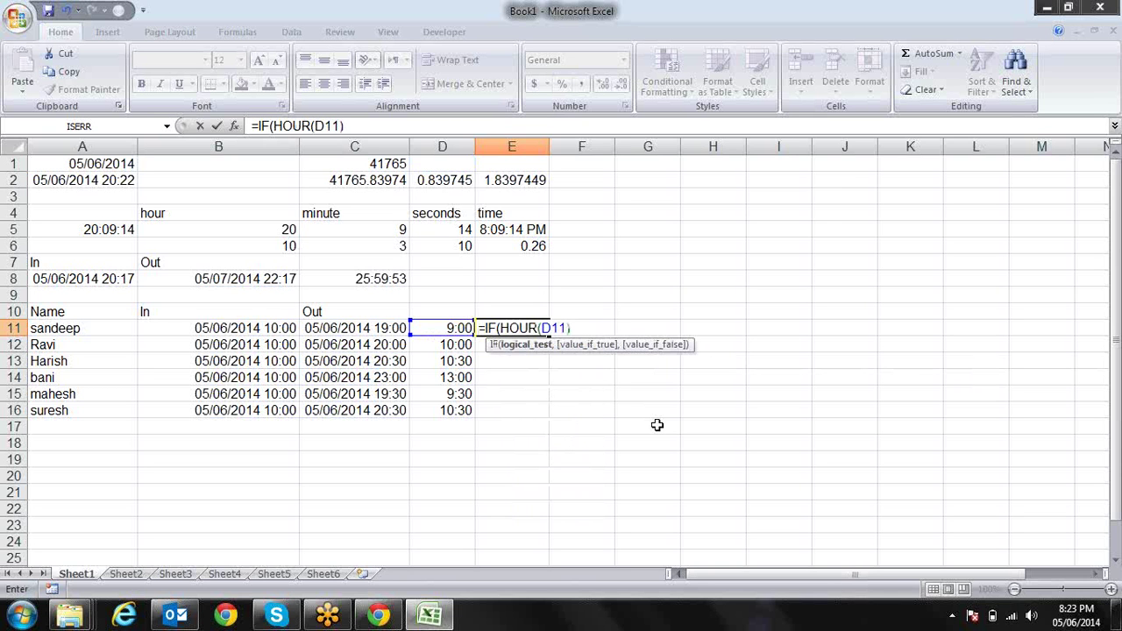
{"action": "type", "text": ">"}
{"action": "type", "text": "8"}
{"action": "type", "text": ","}
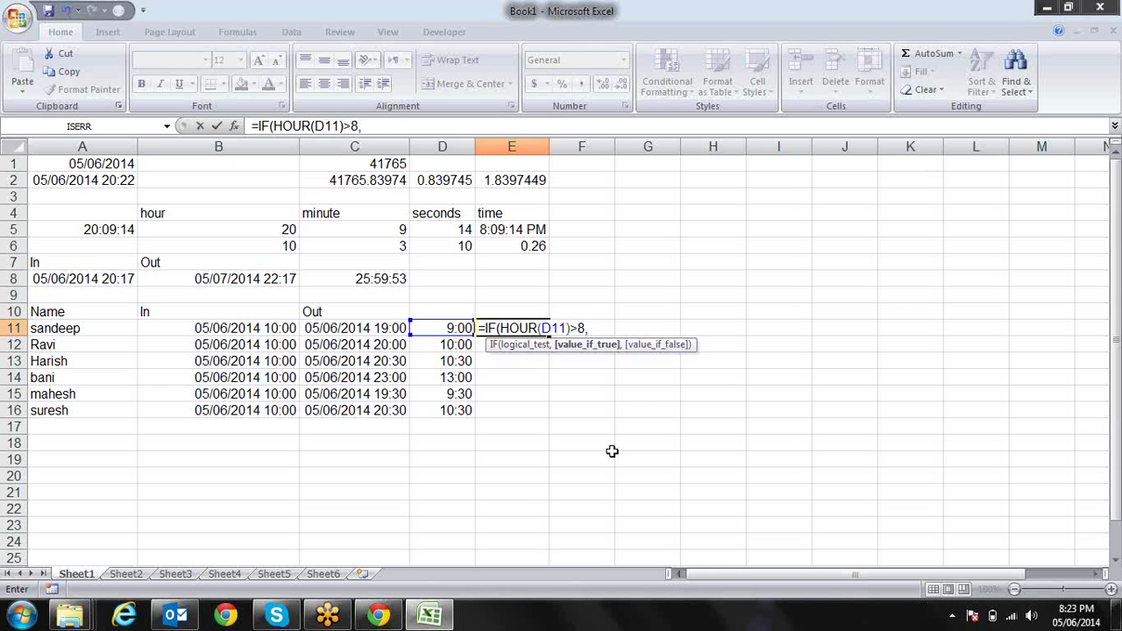
{"action": "type", "text": "h"}
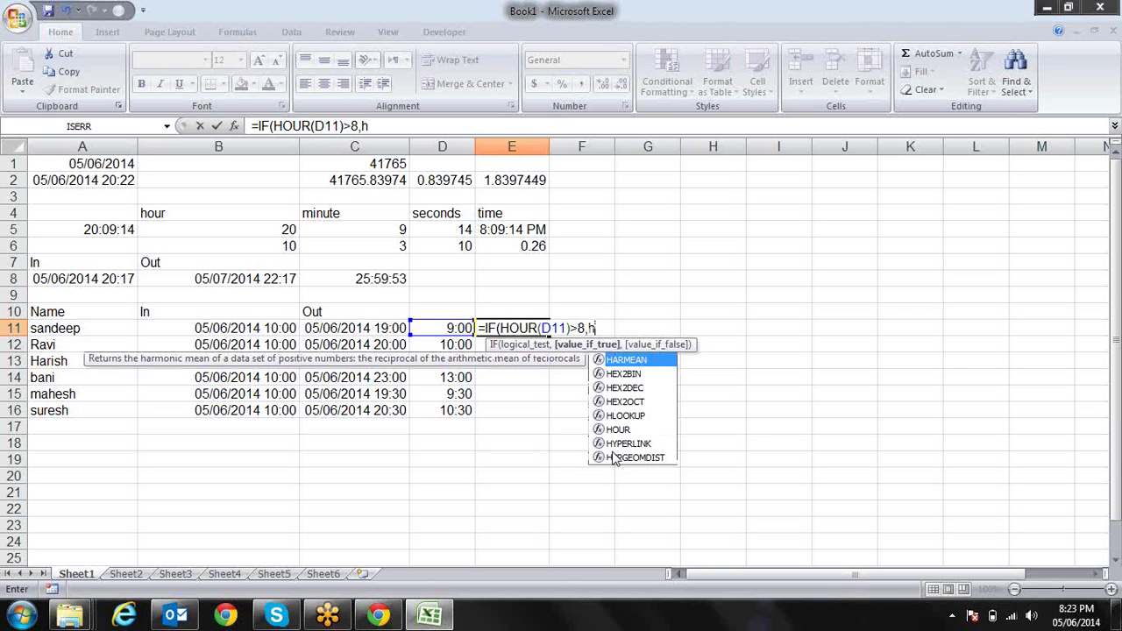
{"action": "type", "text": "ou"}
{"action": "key", "text": "Tab"}
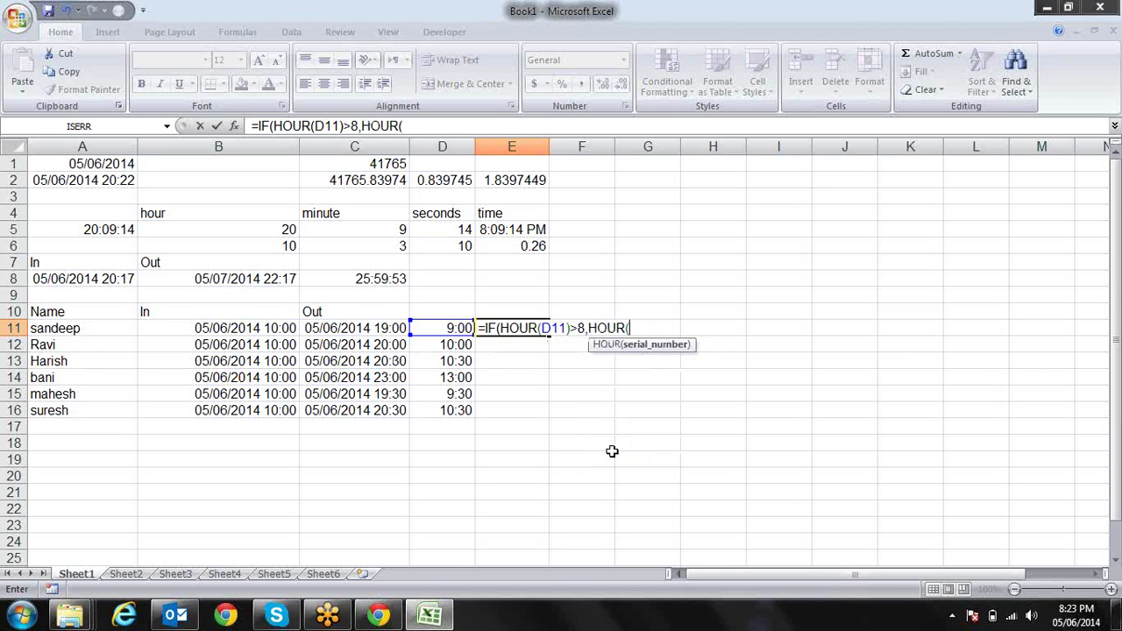
{"action": "left_click", "coordinate": [459, 328]}
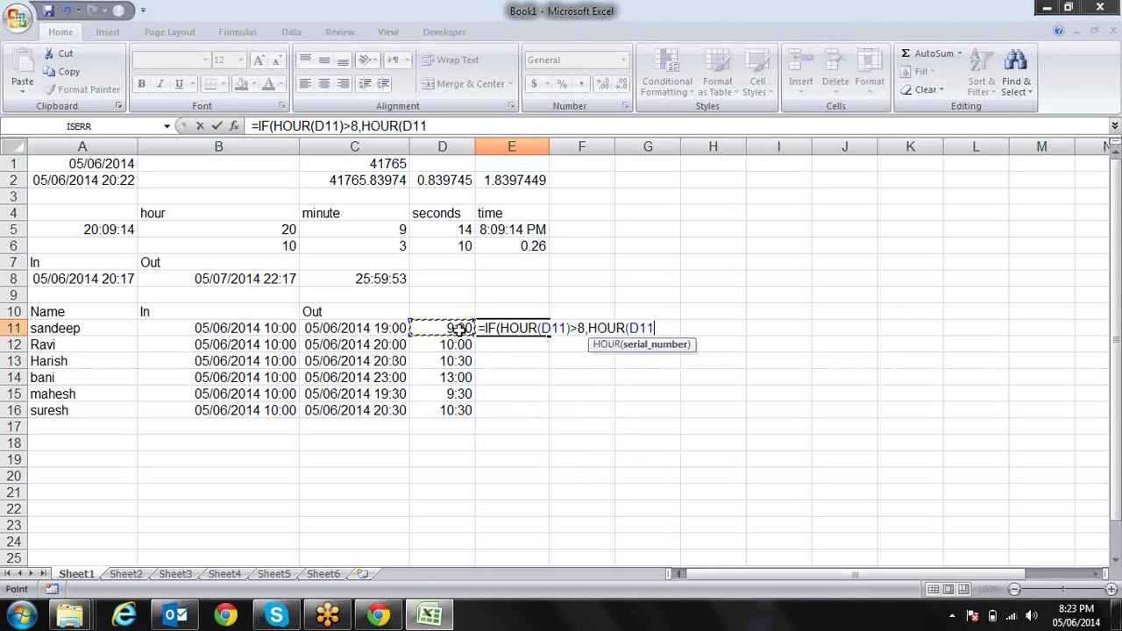
{"action": "type", "text": ")"}
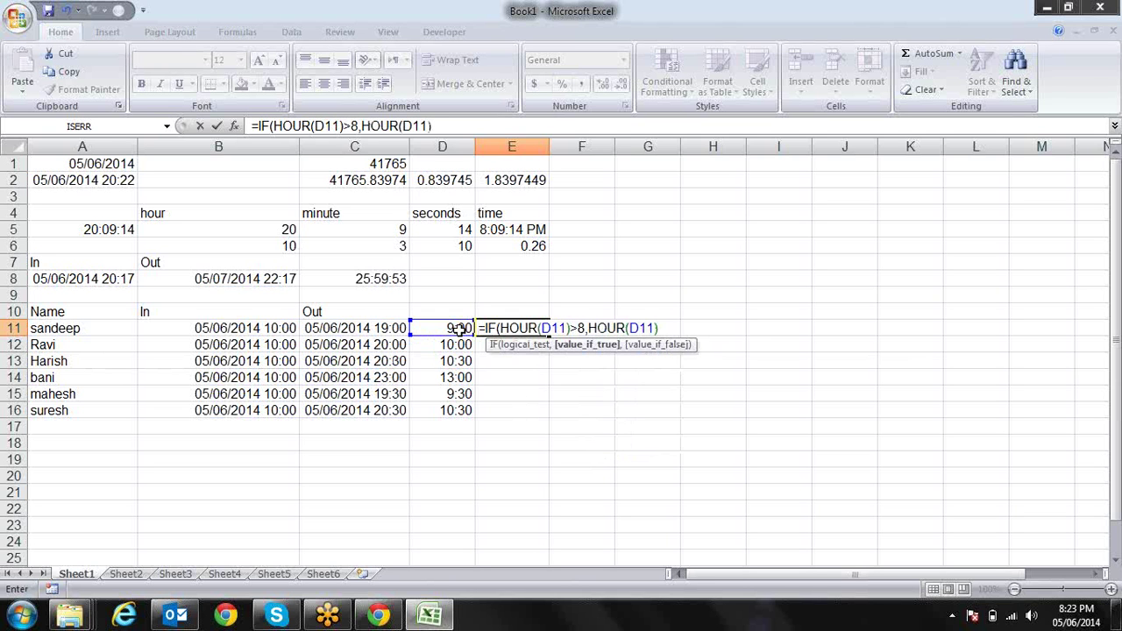
{"action": "type", "text": "-8"}
{"action": "left_click", "coordinate": [587, 328]}
{"action": "type", "text": "("}
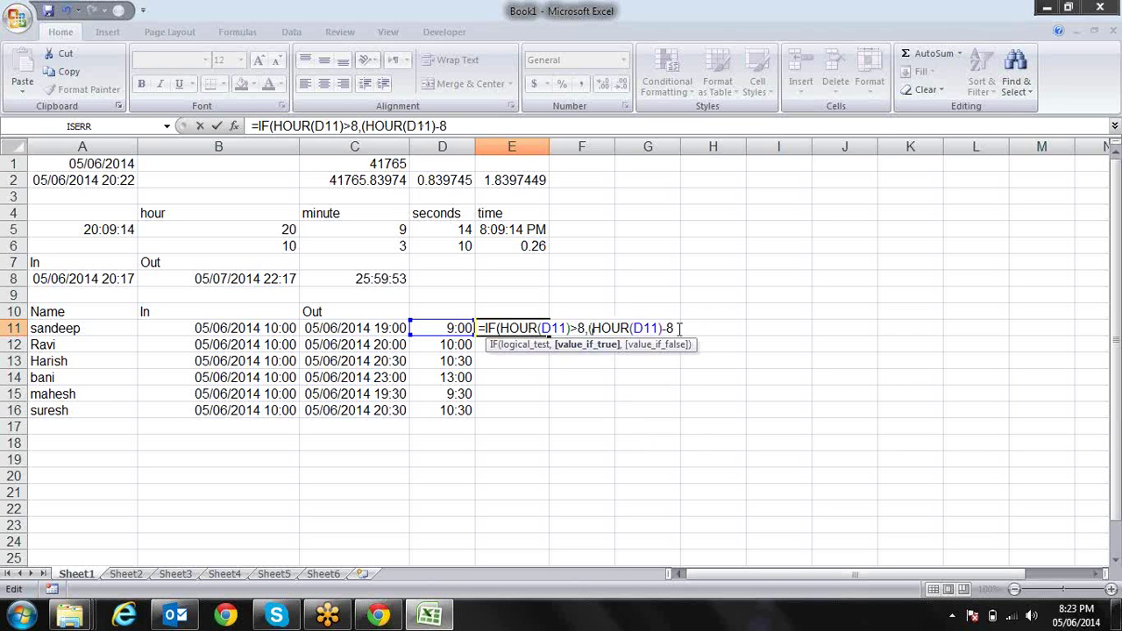
{"action": "type", "text": ")*"}
{"action": "type", "text": "40"}
{"action": "type", "text": ","}
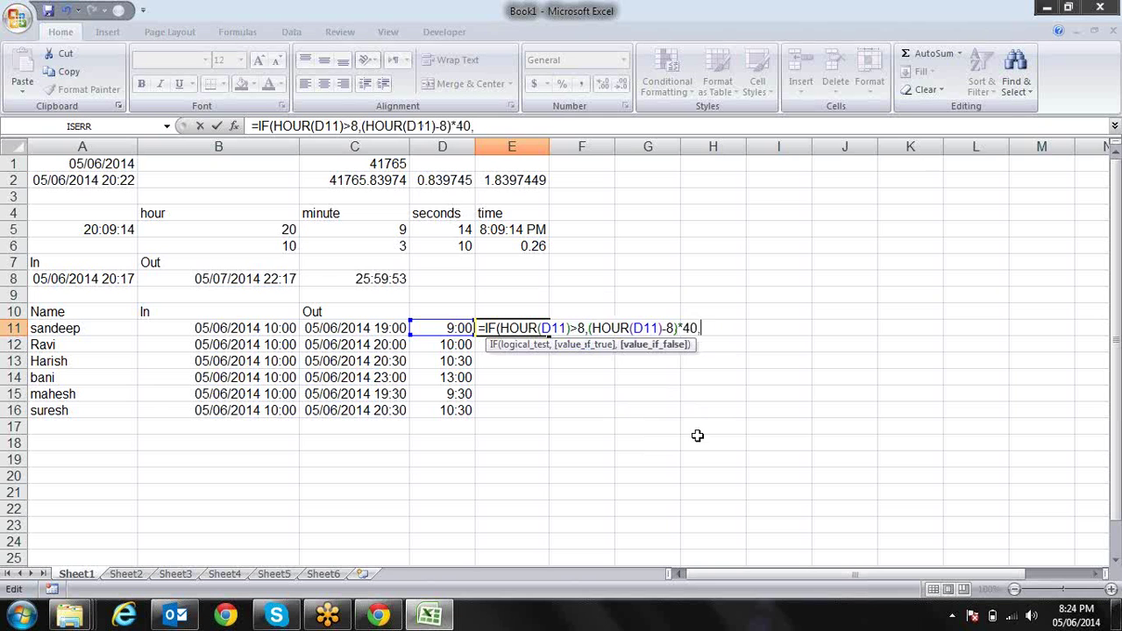
{"action": "type", "text": "0"}
{"action": "type", "text": ")"}
{"action": "key", "text": "Return"}
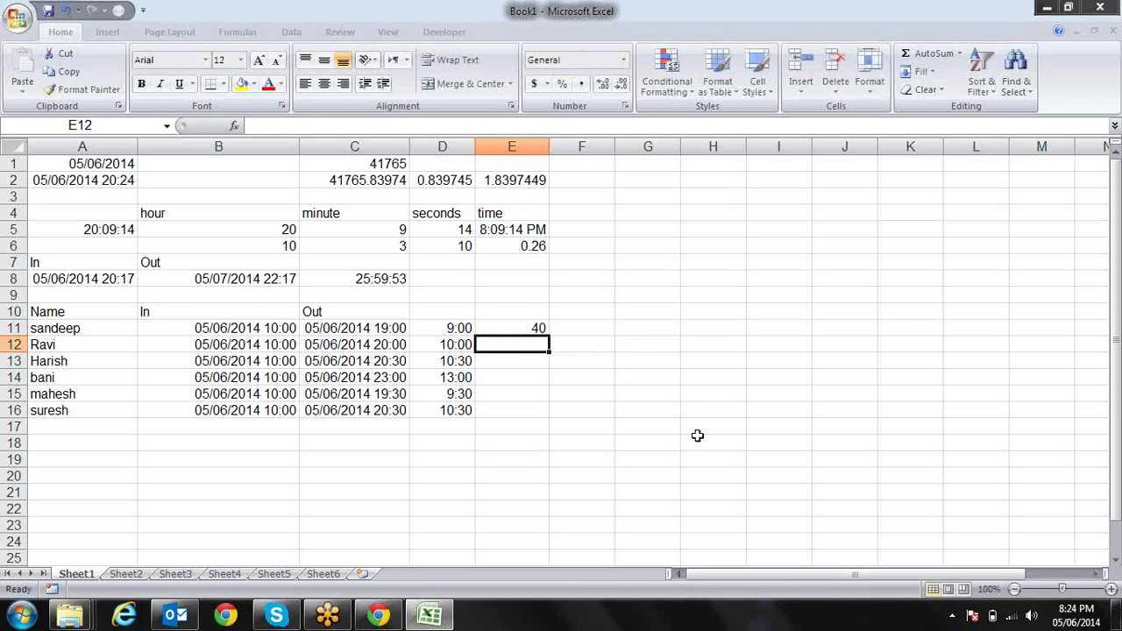
{"action": "key", "text": "Up"}
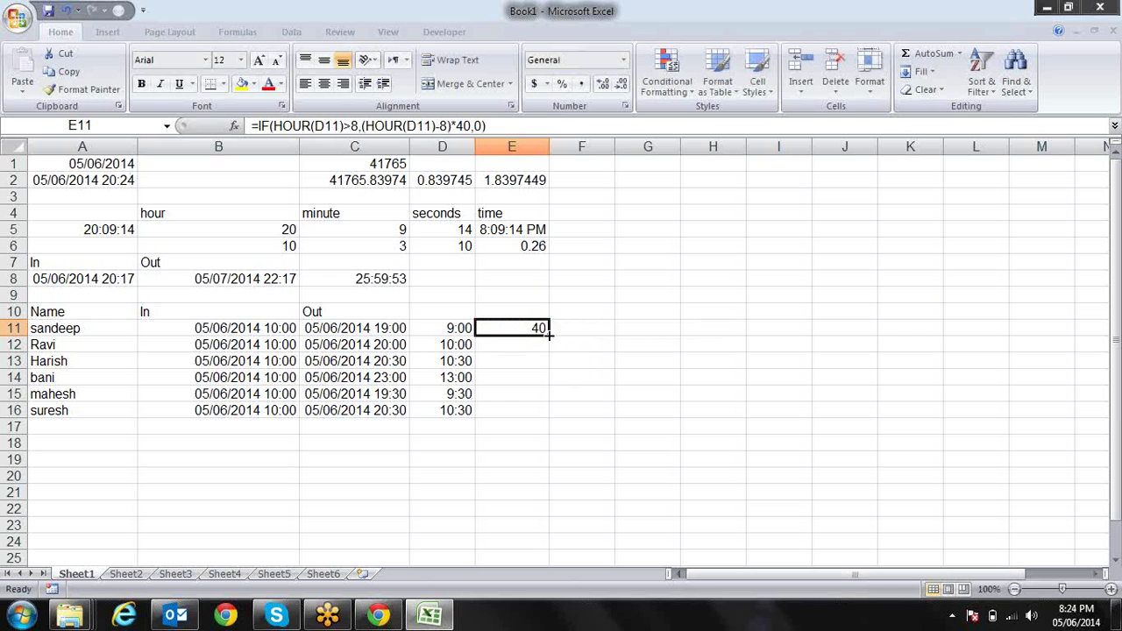
- Fill the overtime formula down to E16 and review the worked-hours formulas in column D
{"action": "left_click_drag", "start_coordinate": [549, 335], "coordinate": [558, 416]}
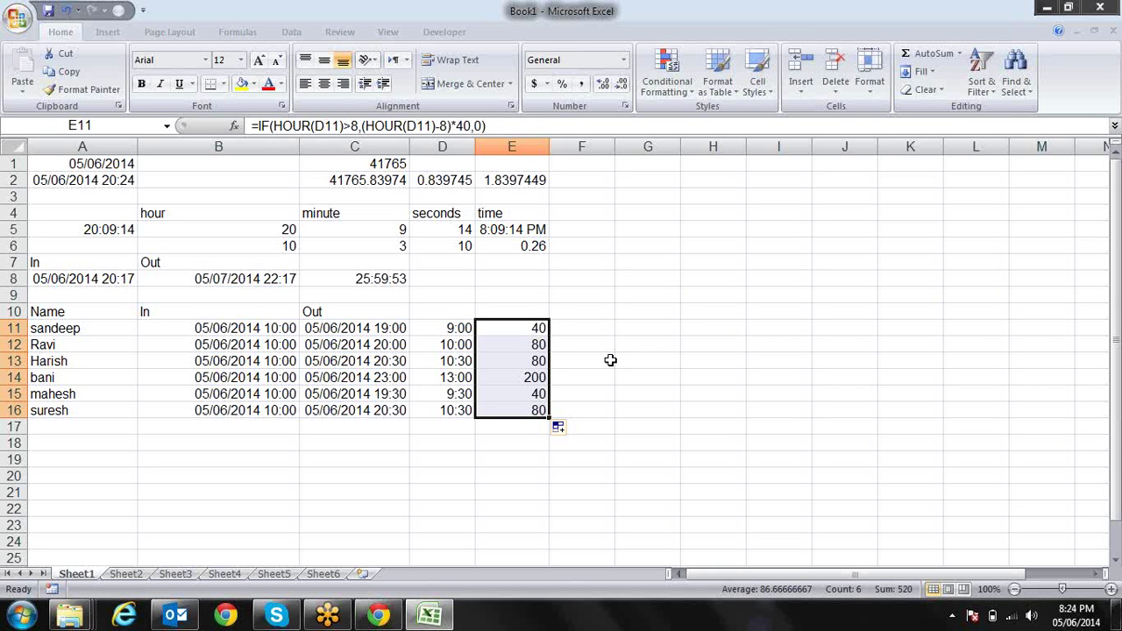
{"action": "key", "text": "Left"}
{"action": "key", "text": "F2"}
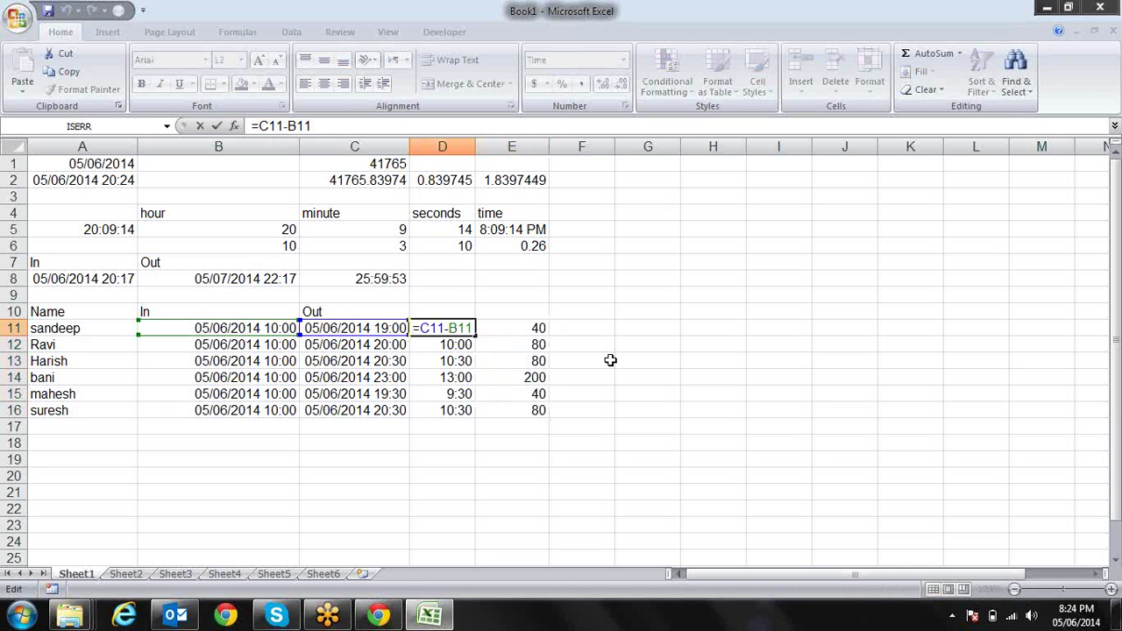
{"action": "key", "text": "Return"}
{"action": "key", "text": "Down"}
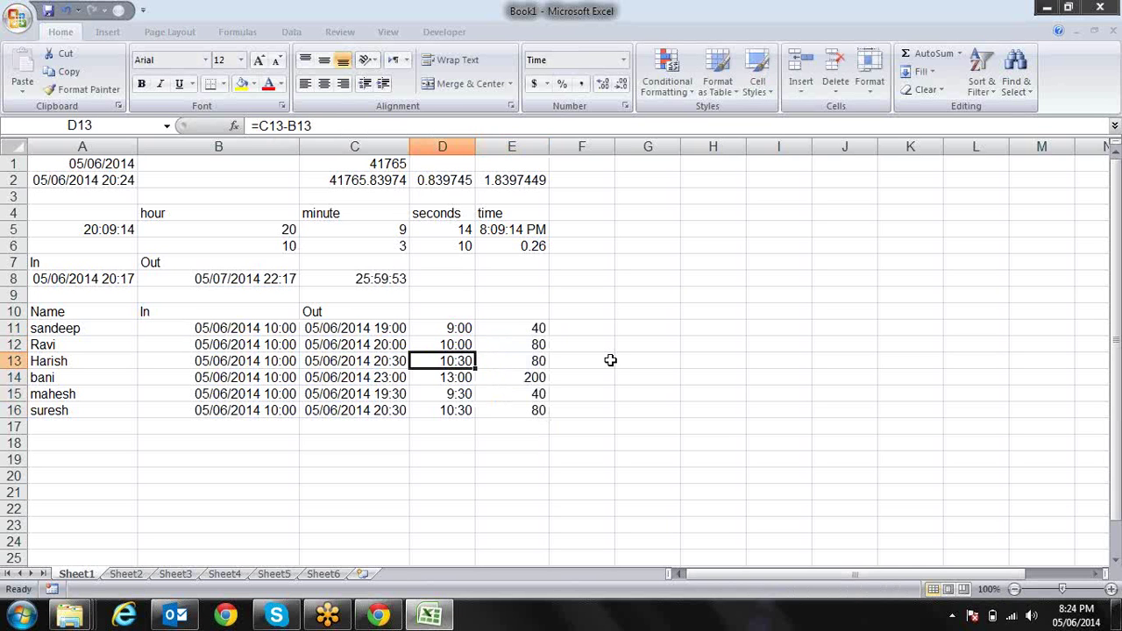
{"action": "key", "text": "Down"}
{"action": "key", "text": "Down"}
{"action": "key", "text": "Up"}
{"action": "key", "text": "Up"}
{"action": "key", "text": "Up"}
{"action": "key", "text": "Up"}
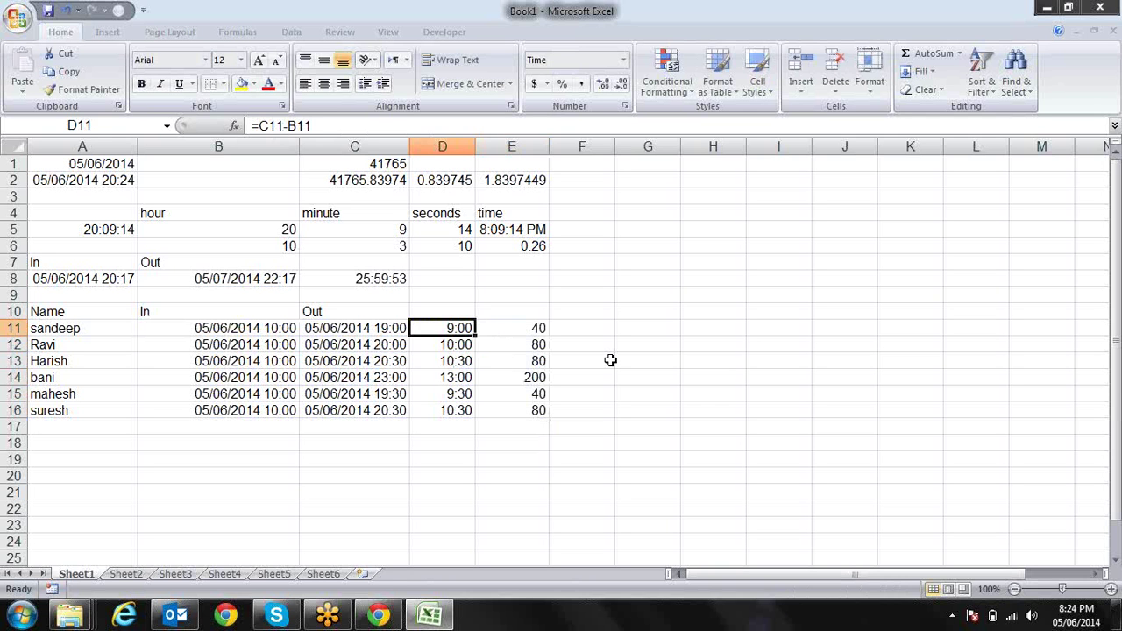
{"action": "key", "text": "Down"}
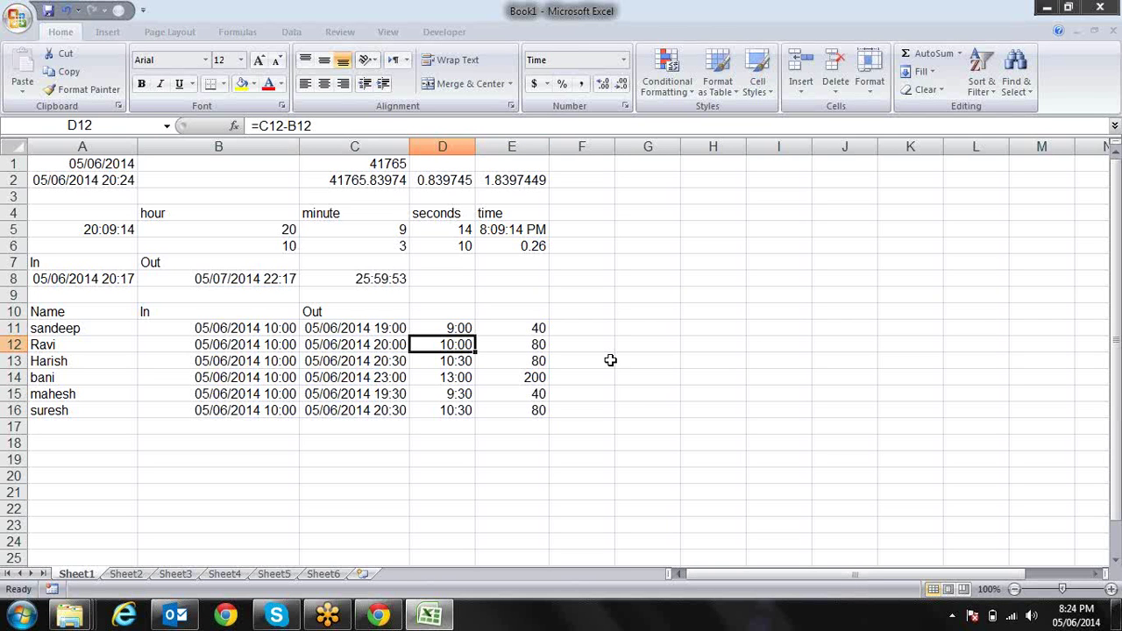
{"action": "key", "text": "Down"}
{"action": "key", "text": "Down"}
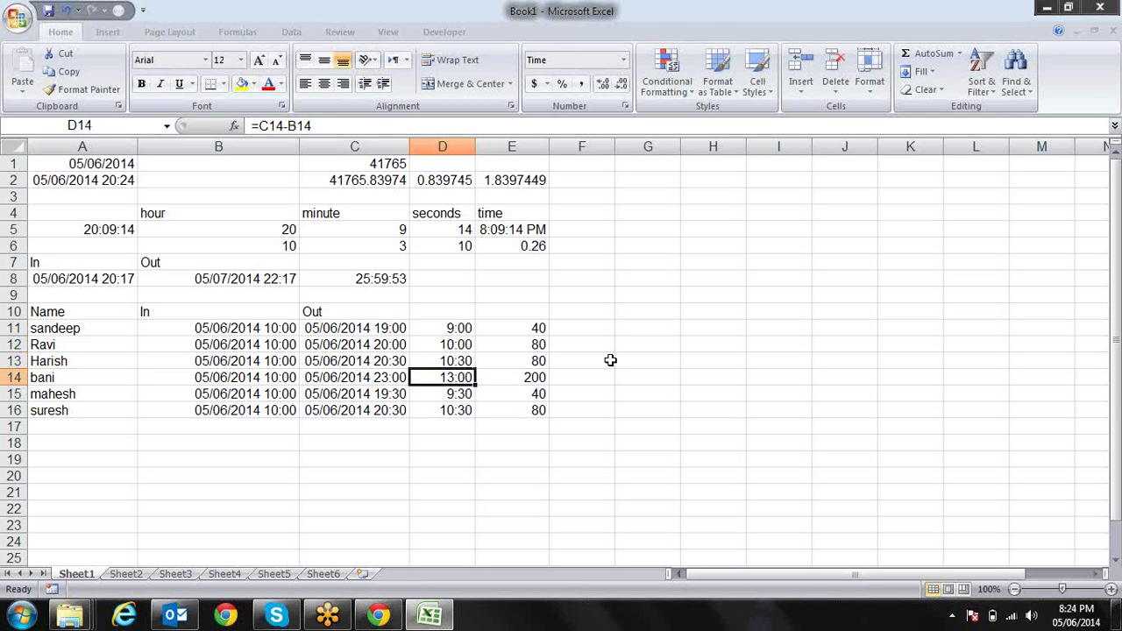
{"action": "key", "text": "Down"}
{"action": "key", "text": "Down"}
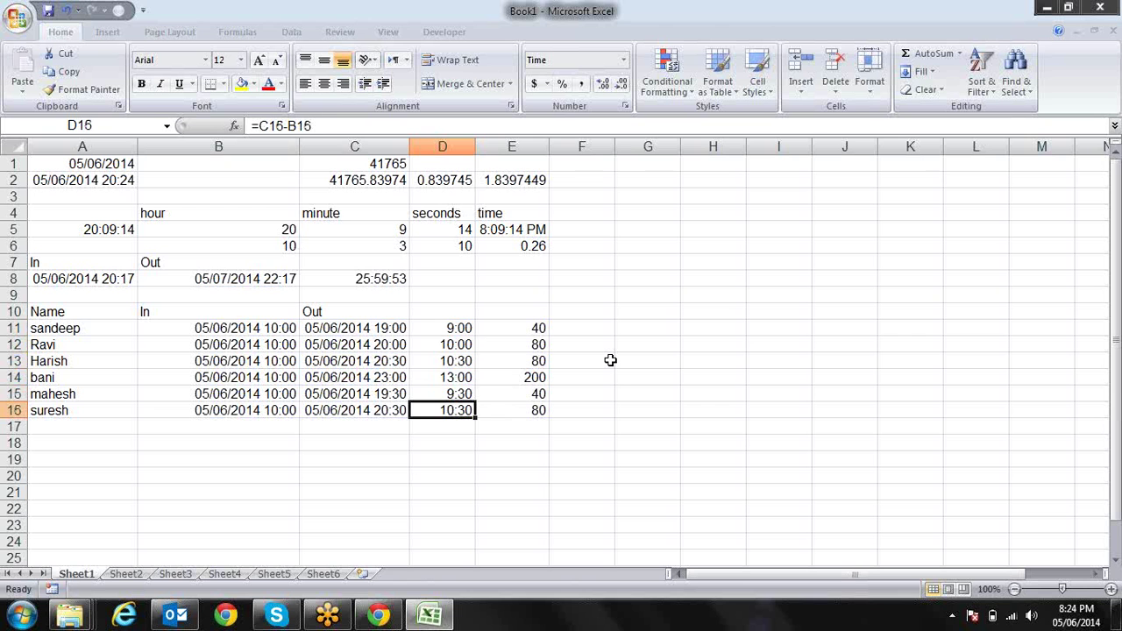
{"action": "key", "text": "Up"}
{"action": "key", "text": "Up"}
{"action": "key", "text": "Up"}
{"action": "key", "text": "Up"}
{"action": "key", "text": "Up"}
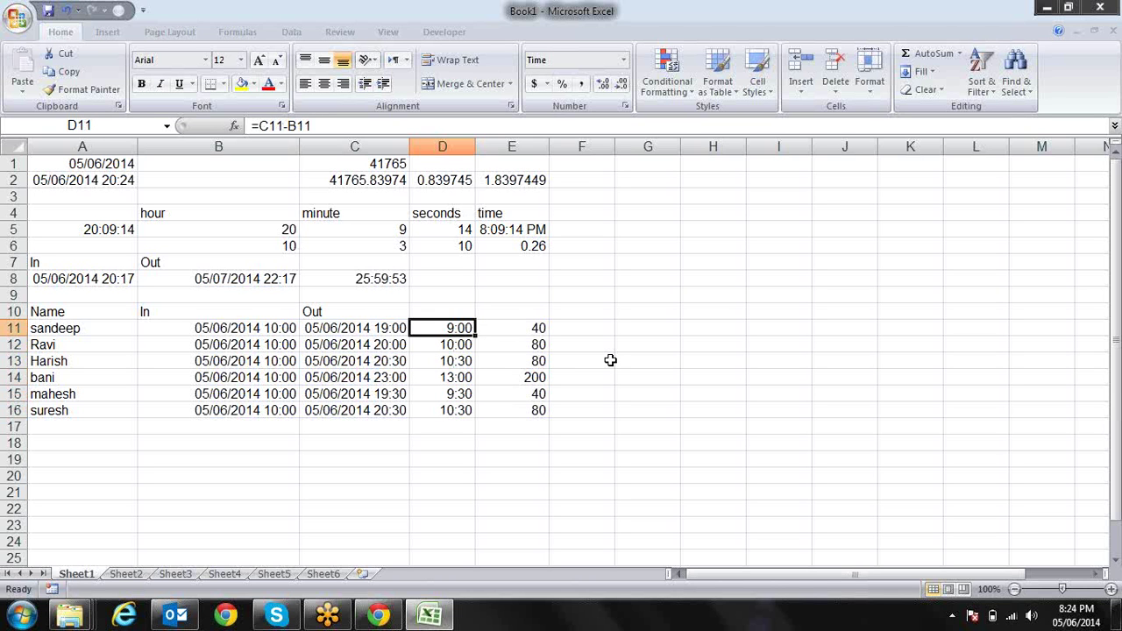
{"action": "key", "text": "Down"}
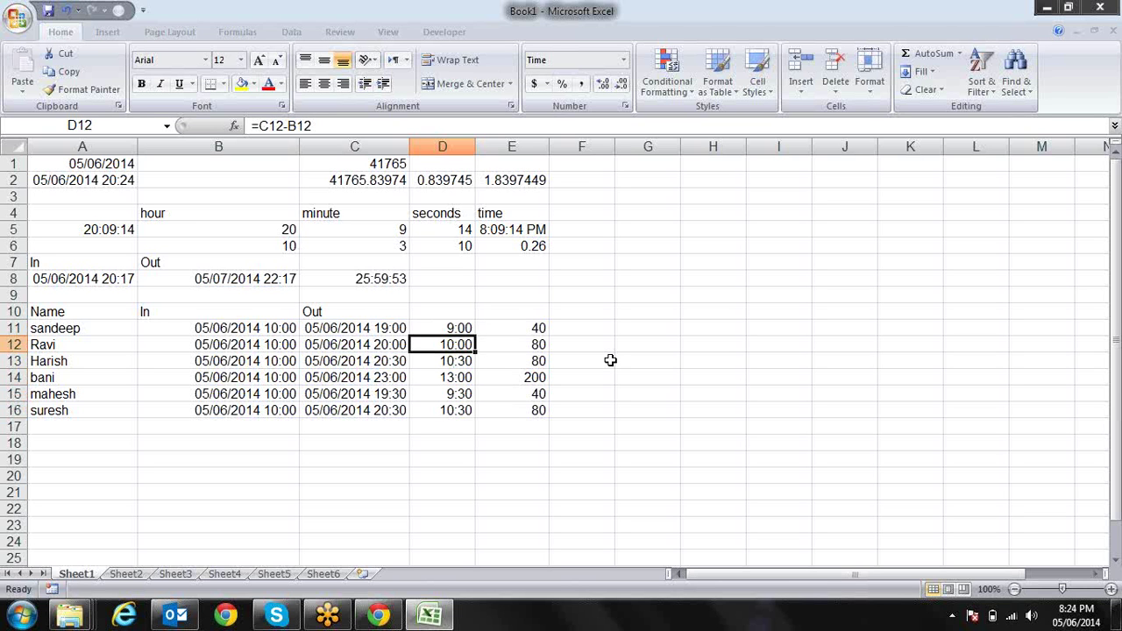
{"action": "key", "text": "Down"}
{"action": "key", "text": "Down"}
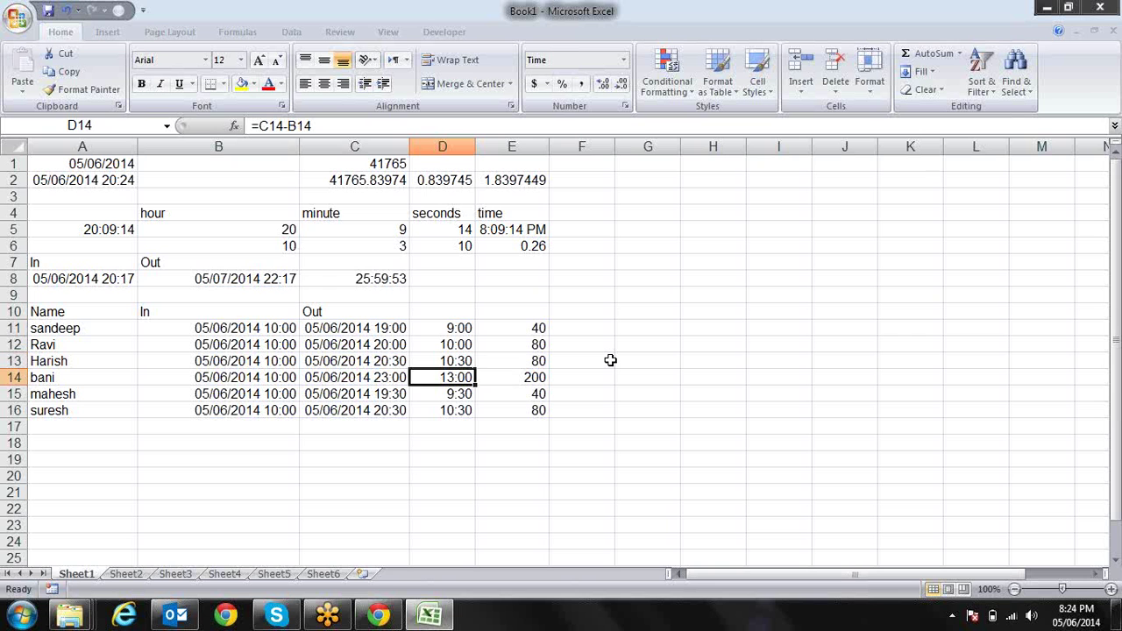
{"action": "key", "text": "Down"}
{"action": "key", "text": "Down"}
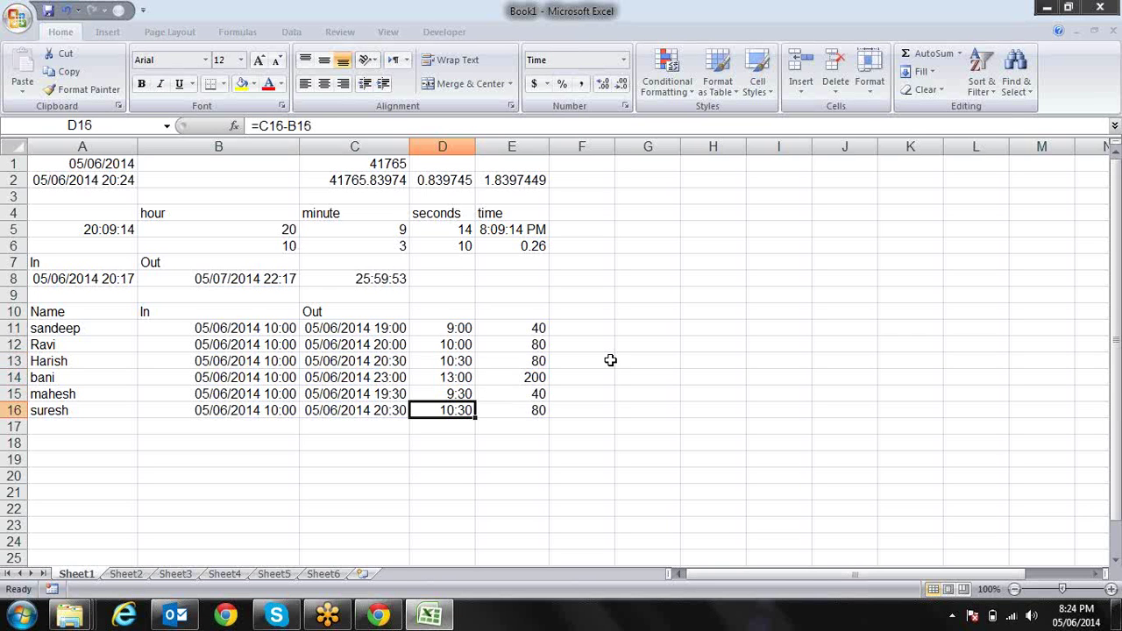
{"action": "key", "text": "Up"}
{"action": "key", "text": "Up"}
- Type the heading 'Overtime' in E10
{"action": "key", "text": "Up"}
{"action": "key", "text": "Up"}
{"action": "key", "text": "Up"}
{"action": "key", "text": "Right"}
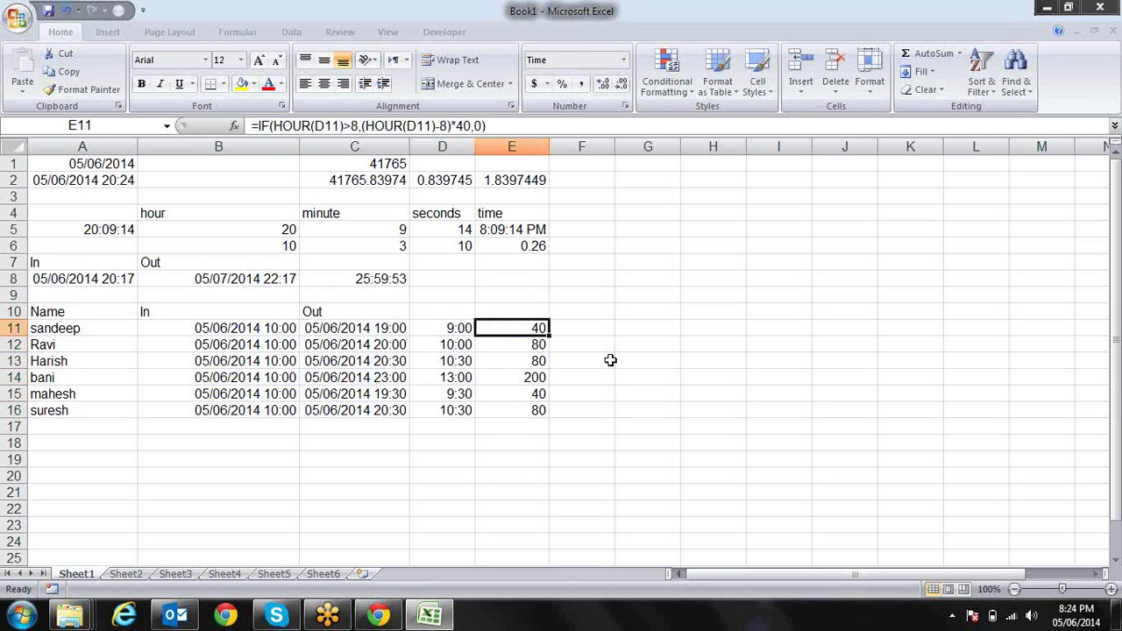
{"action": "key", "text": "Up"}
{"action": "type", "text": "Over"}
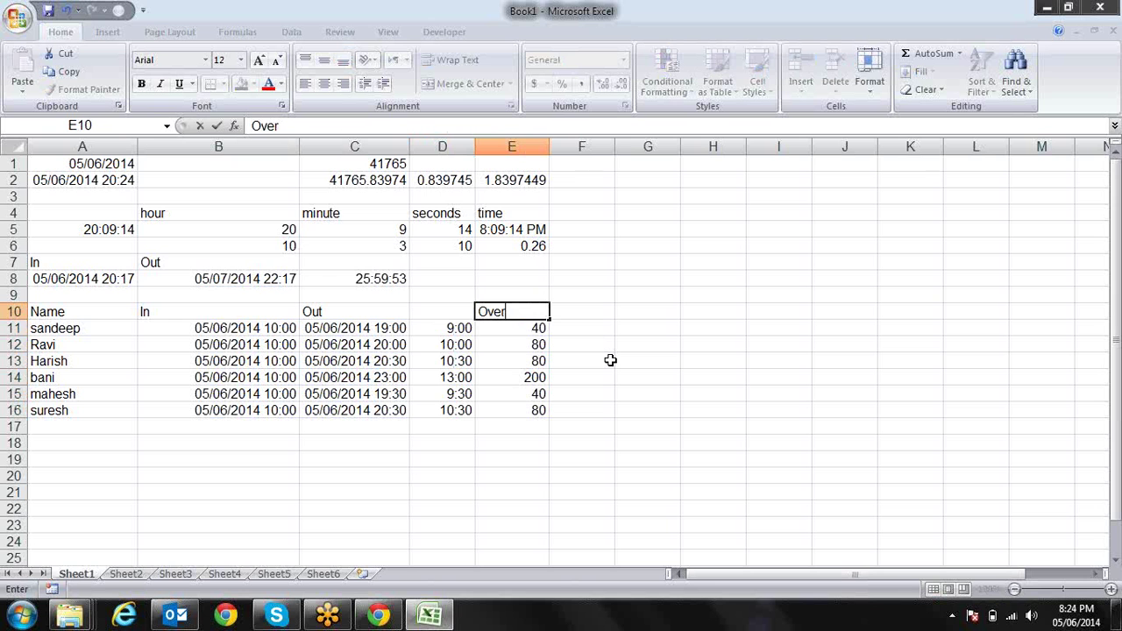
{"action": "type", "text": "time"}
{"action": "key", "text": "Return"}
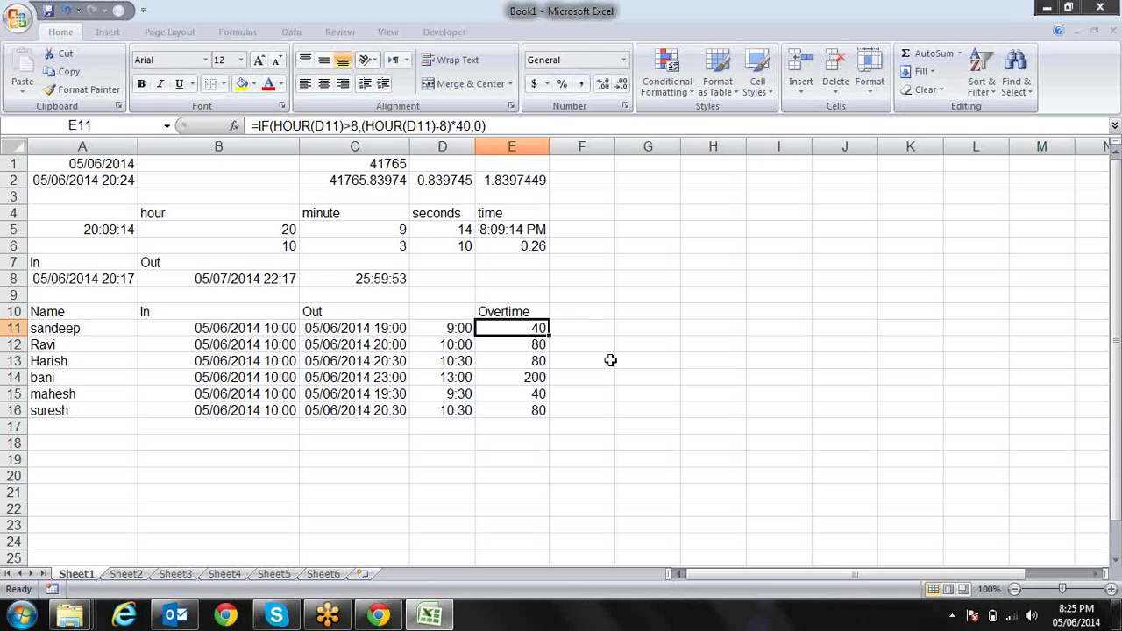
- Enter the start date 01-Jan-14 in empty cell G2
{"action": "key", "text": "Left"}
{"action": "key", "text": "Left"}
{"action": "key", "text": "Left"}
{"action": "key", "text": "Left"}
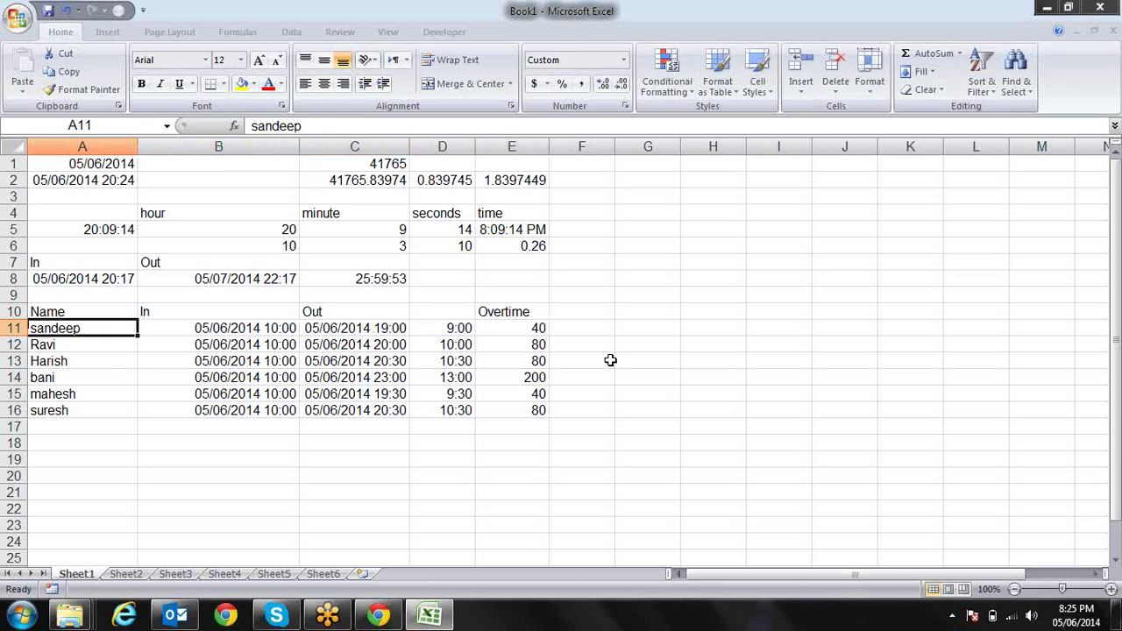
{"action": "key", "text": "Right"}
{"action": "key", "text": "Right"}
{"action": "key", "text": "Right"}
{"action": "key", "text": "Right"}
{"action": "key", "text": "Left"}
{"action": "key", "text": "Left"}
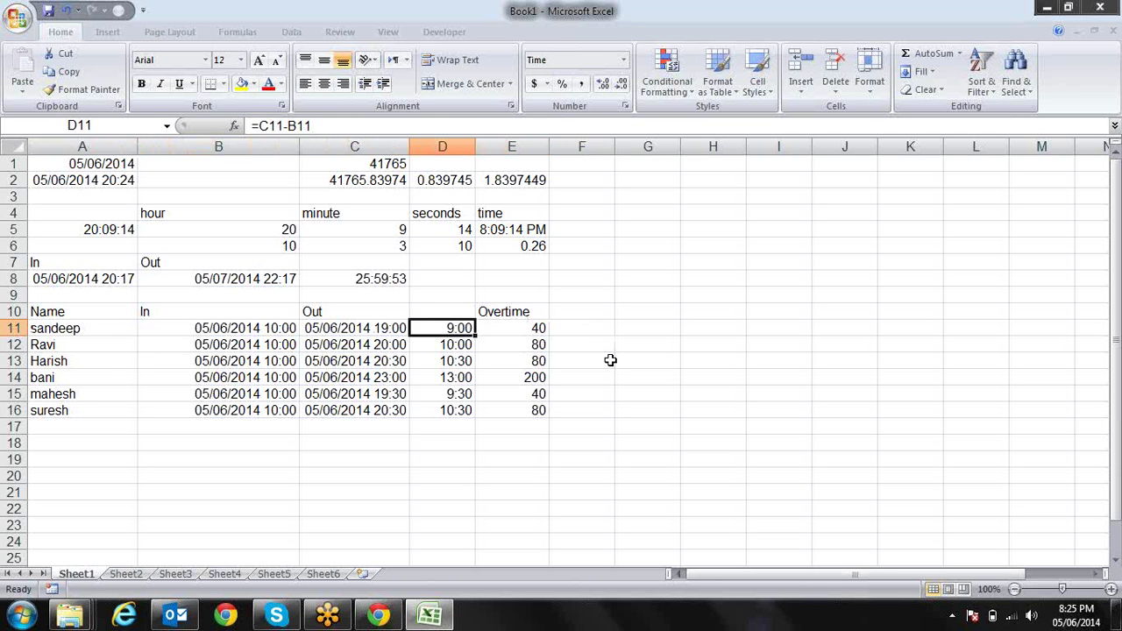
{"action": "key", "text": "Right"}
{"action": "key", "text": "Right"}
{"action": "key", "text": "Up"}
{"action": "key", "text": "Up"}
{"action": "key", "text": "Up"}
{"action": "key", "text": "Up"}
{"action": "key", "text": "Up"}
{"action": "key", "text": "Up"}
{"action": "key", "text": "Right"}
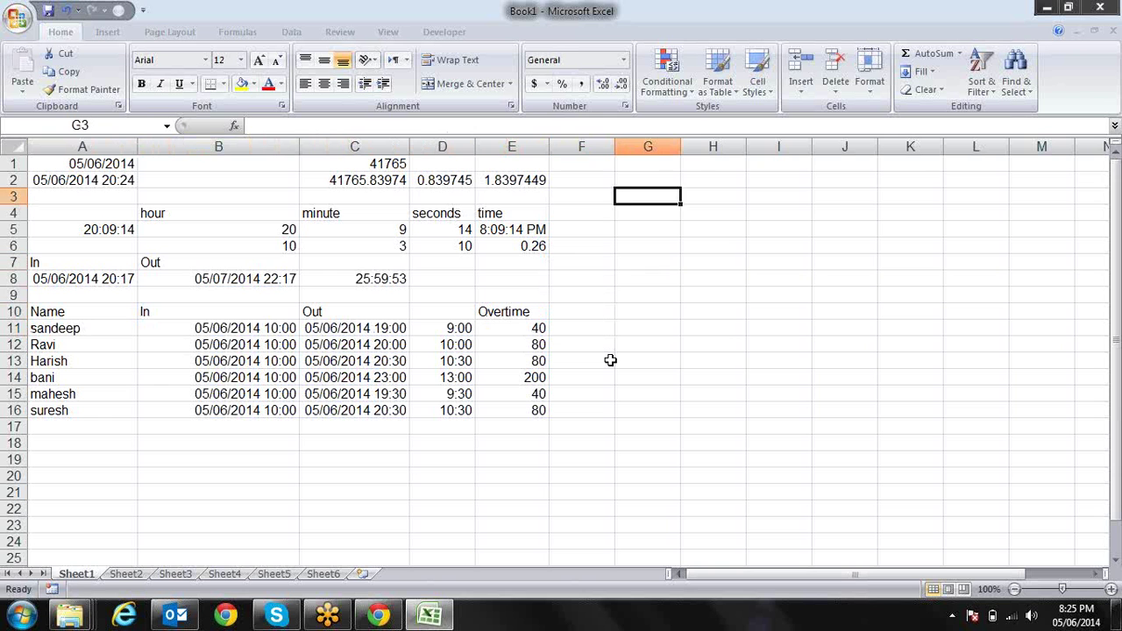
{"action": "key", "text": "Up"}
{"action": "type", "text": "1-"}
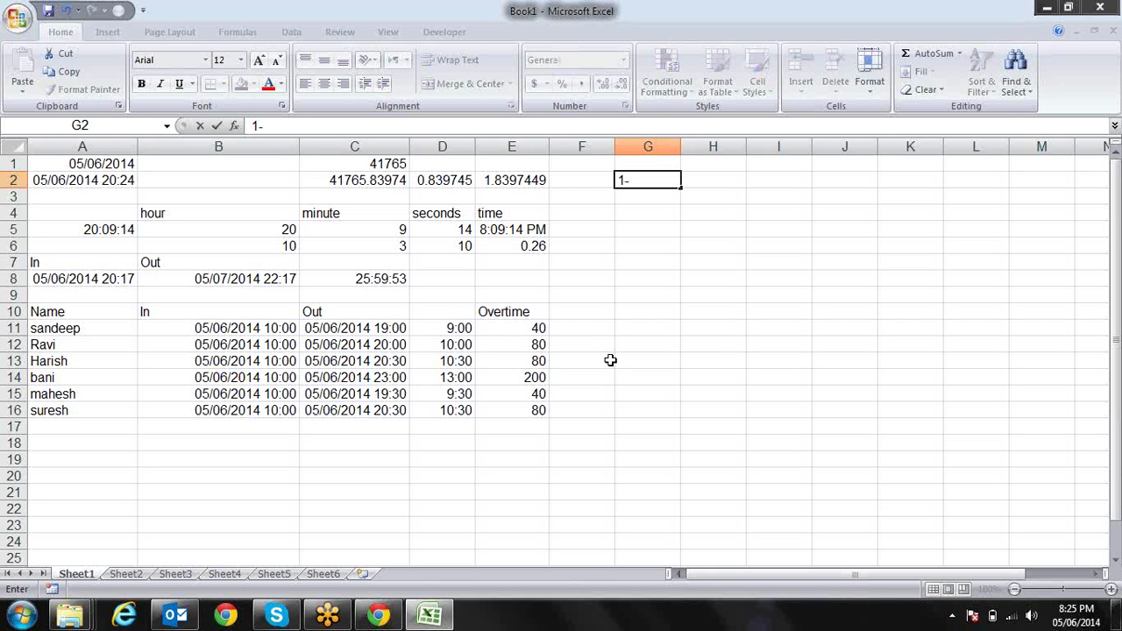
{"action": "type", "text": "jan-1"}
{"action": "type", "text": "4"}
{"action": "key", "text": "Return"}
- Put =G2+10 in G3, fill it down to row 25, and autofit column G
{"action": "key", "text": "Up"}
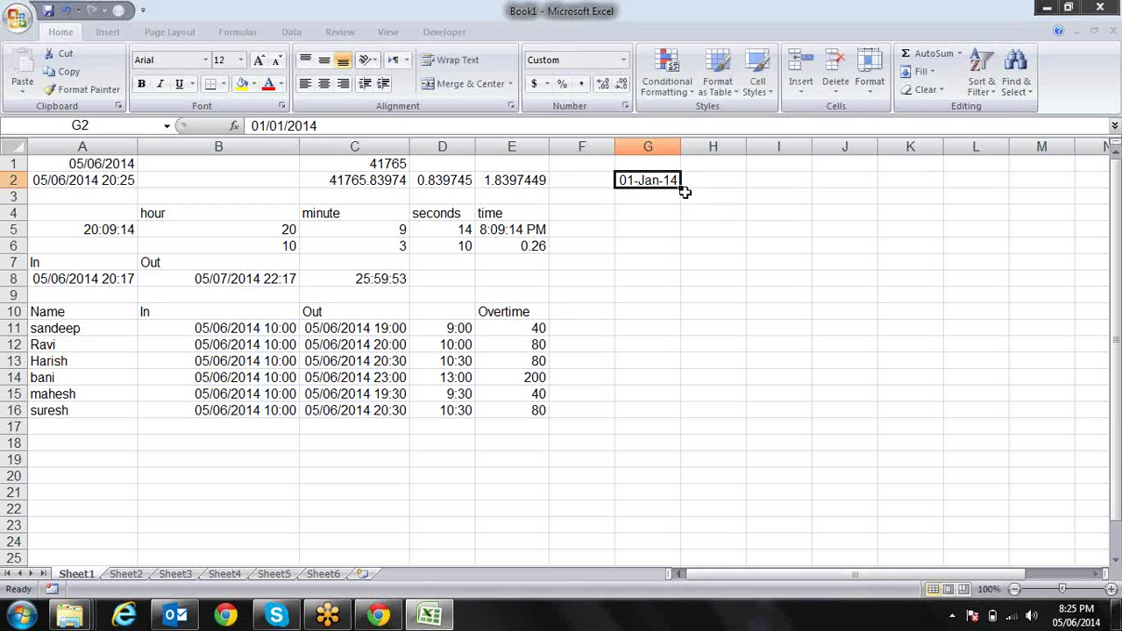
{"action": "key", "text": "Down"}
{"action": "type", "text": "="}
{"action": "key", "text": "Up"}
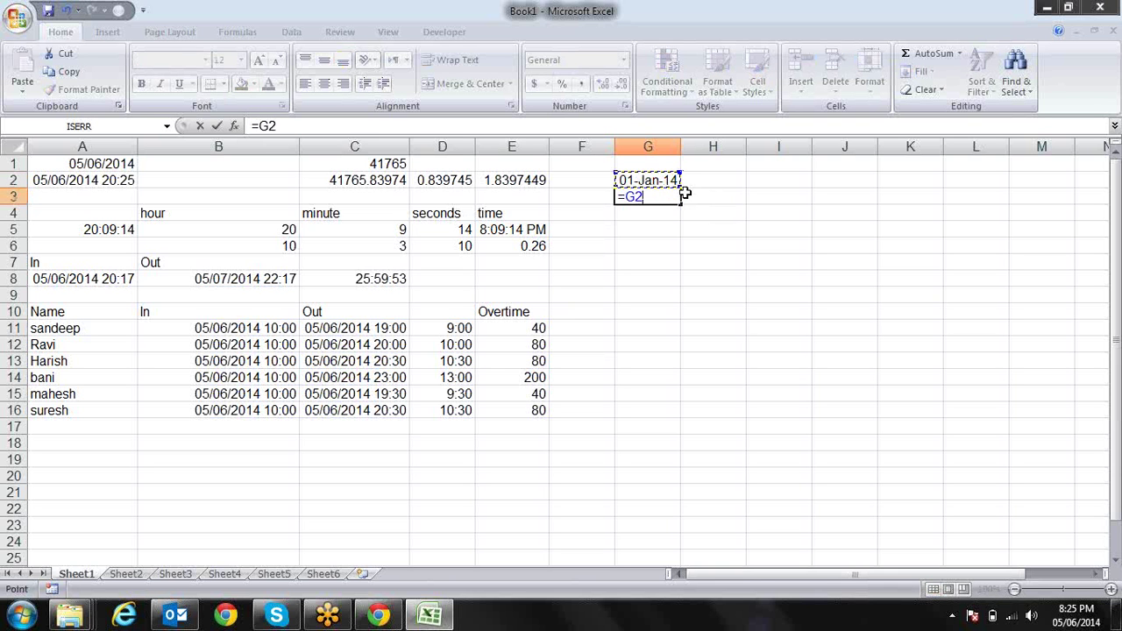
{"action": "type", "text": "+10"}
{"action": "key", "text": "Return"}
{"action": "key", "text": "Up"}
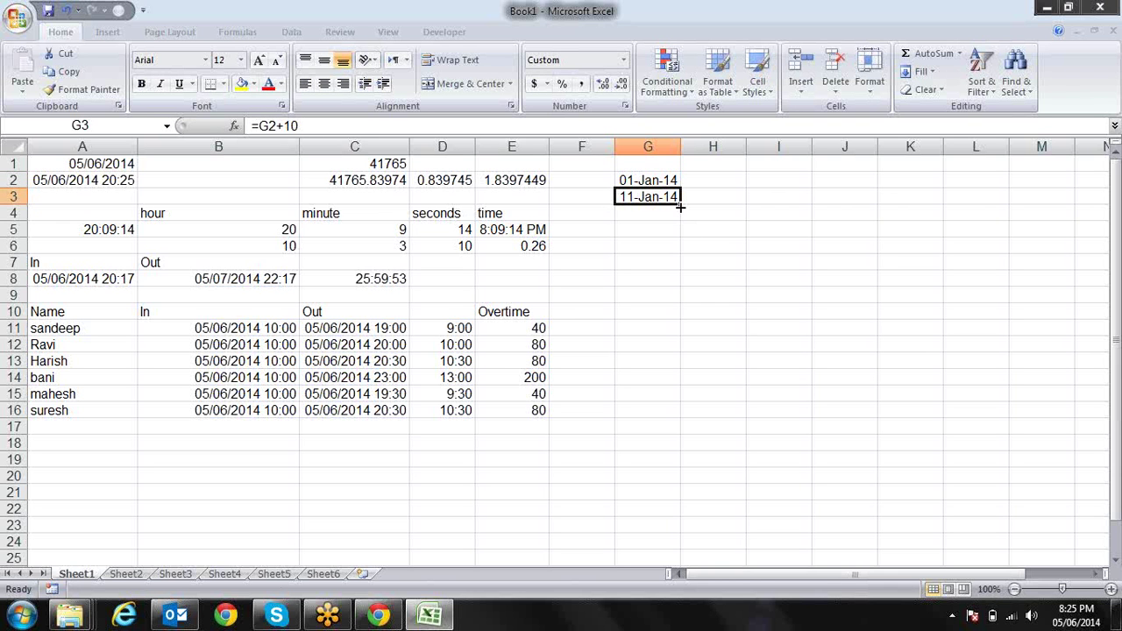
{"action": "left_click_drag", "start_coordinate": [679, 210], "coordinate": [660, 562]}
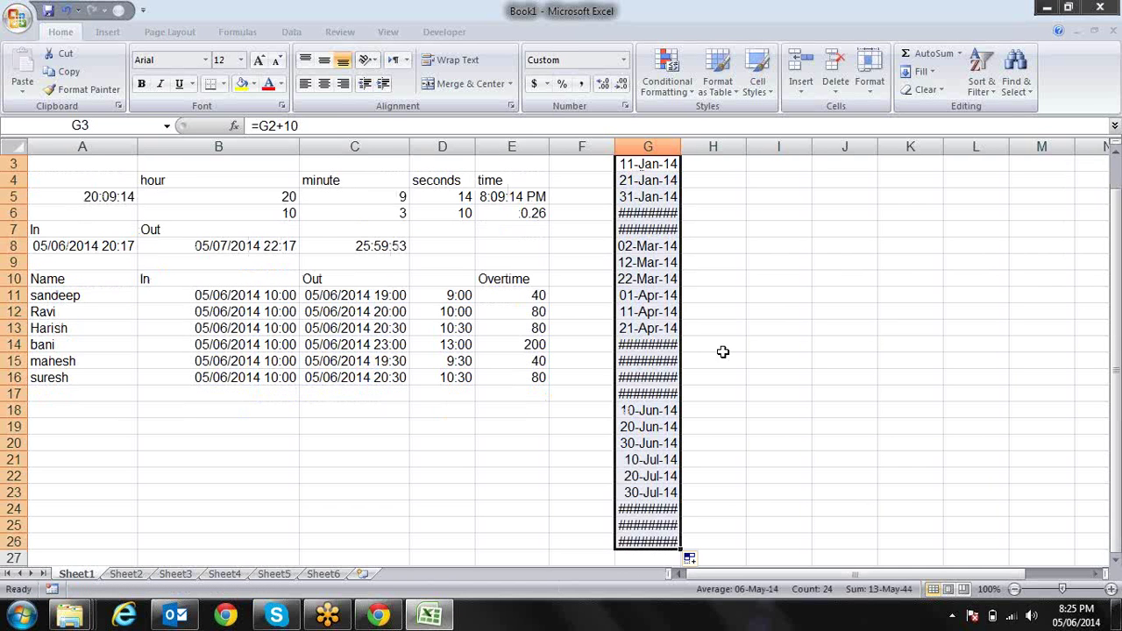
{"action": "key", "text": "Up"}
{"action": "key", "text": "Up"}
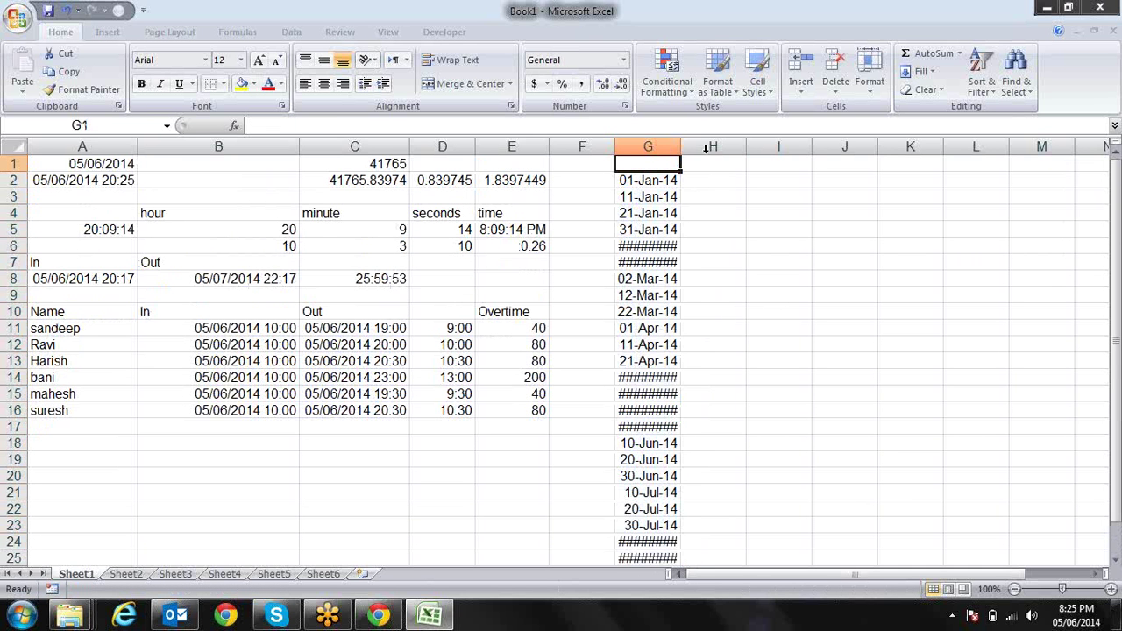
{"action": "double_click", "coordinate": [681, 146]}
- Enter =WEEKDAY(G2) in H2 and fill it down column H
{"action": "left_click", "coordinate": [712, 175]}
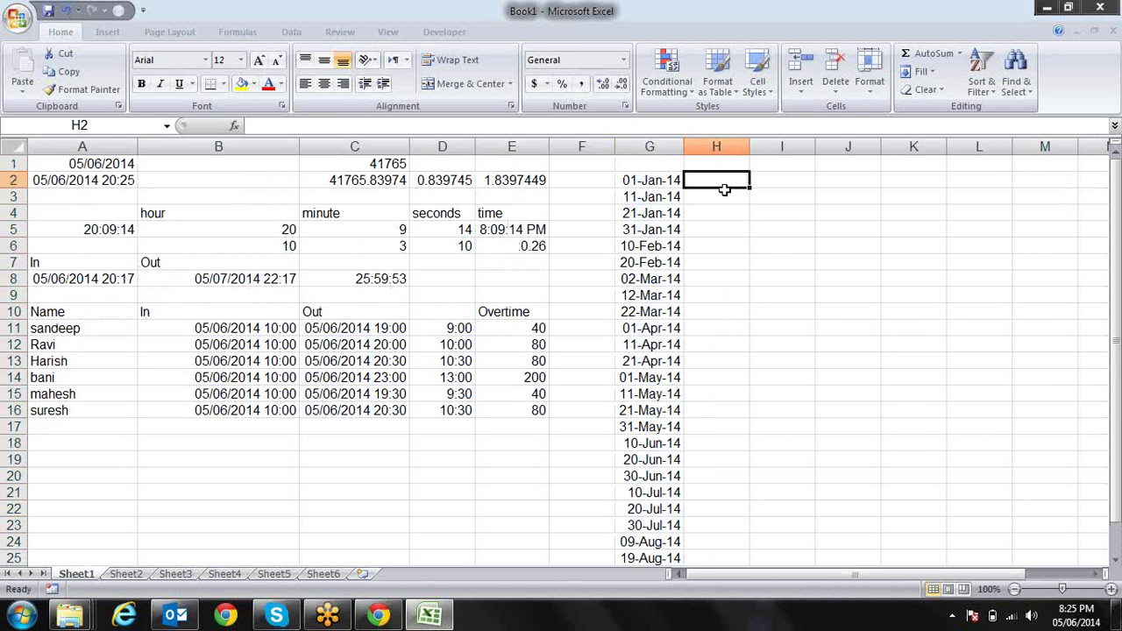
{"action": "type", "text": "=we"}
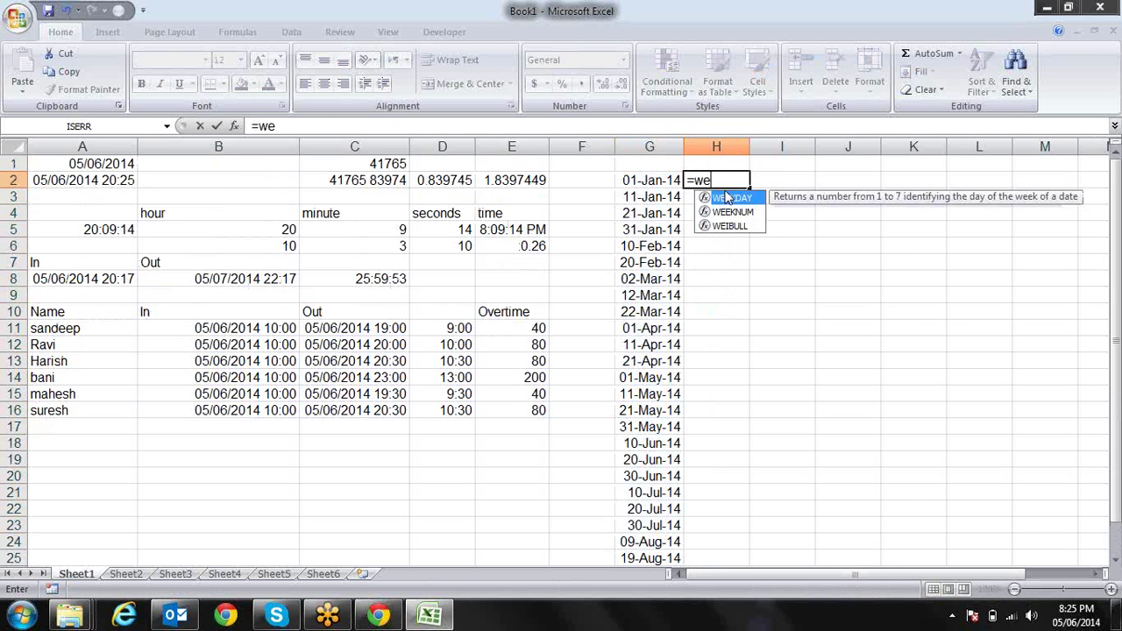
{"action": "key", "text": "Tab"}
{"action": "key", "text": "Left"}
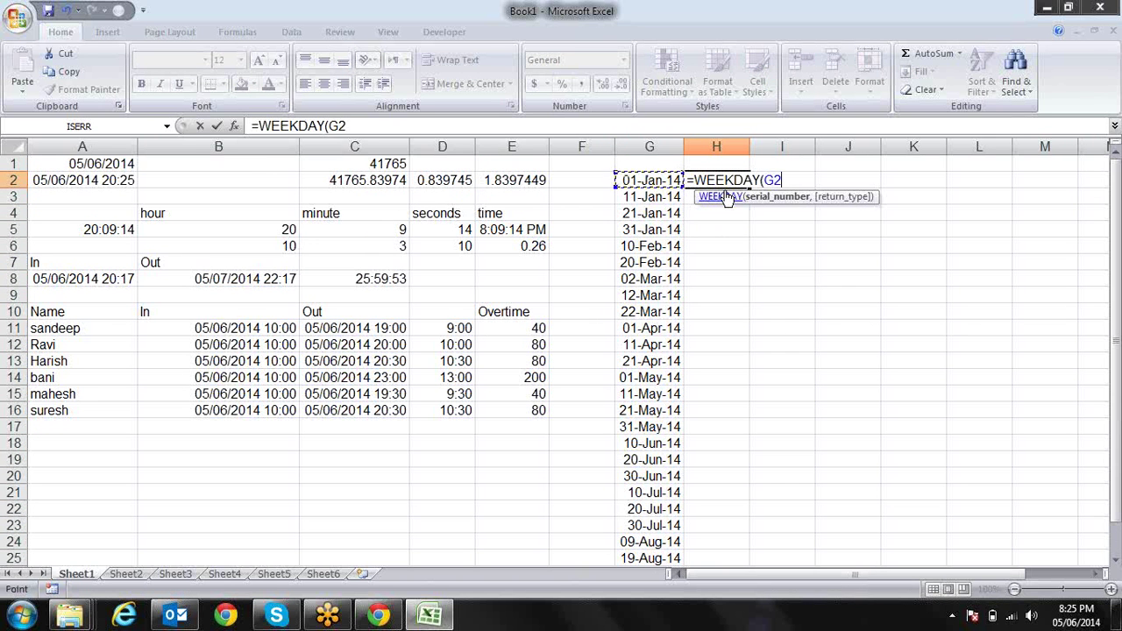
{"action": "type", "text": ")"}
{"action": "key", "text": "Return"}
{"action": "key", "text": "Up"}
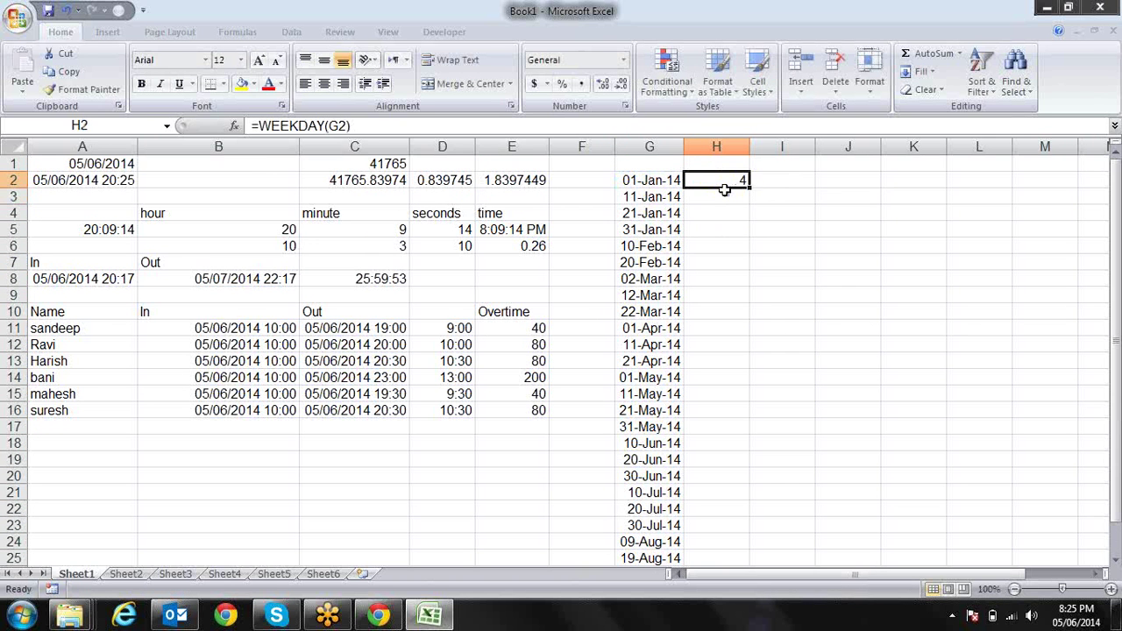
{"action": "left_click_drag", "start_coordinate": [746, 186], "coordinate": [737, 535]}
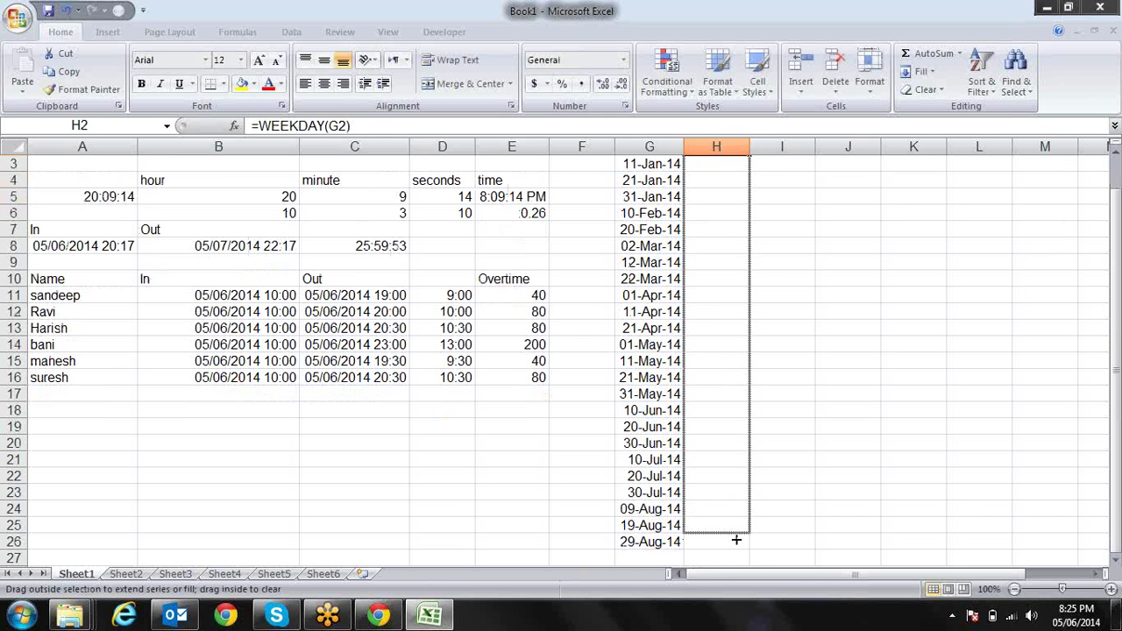
{"action": "left_click_drag", "start_coordinate": [736, 535], "coordinate": [735, 543]}
{"action": "key", "text": "Up"}
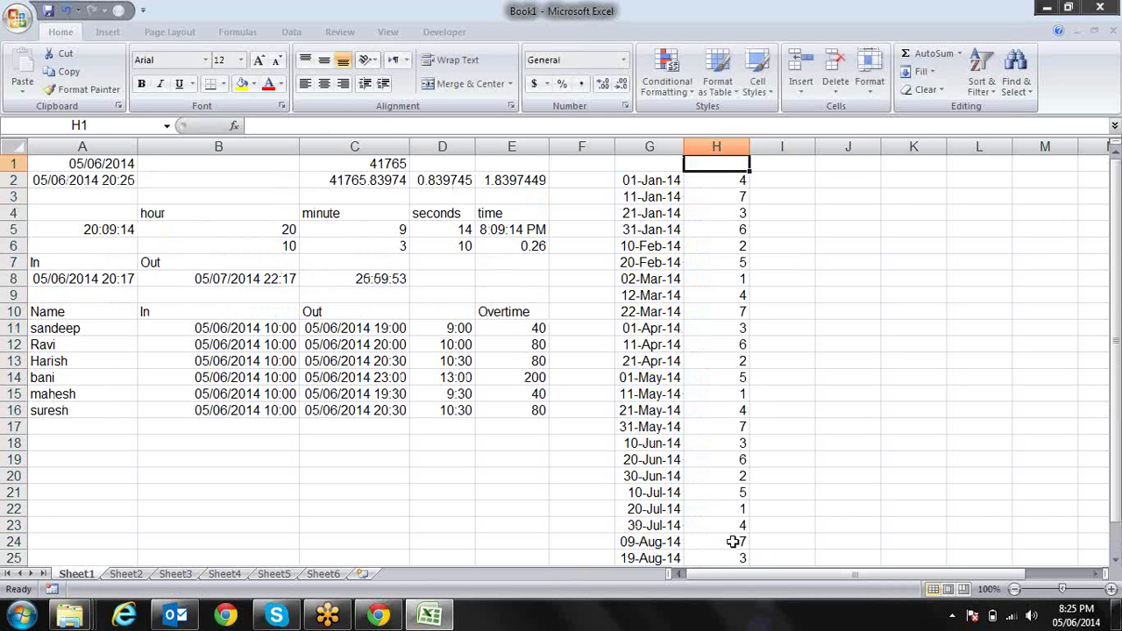
{"action": "key", "text": "Down"}
- Enter =TEXT(G2,"ddd") in I2 and fill the day names down column I
{"action": "key", "text": "Right"}
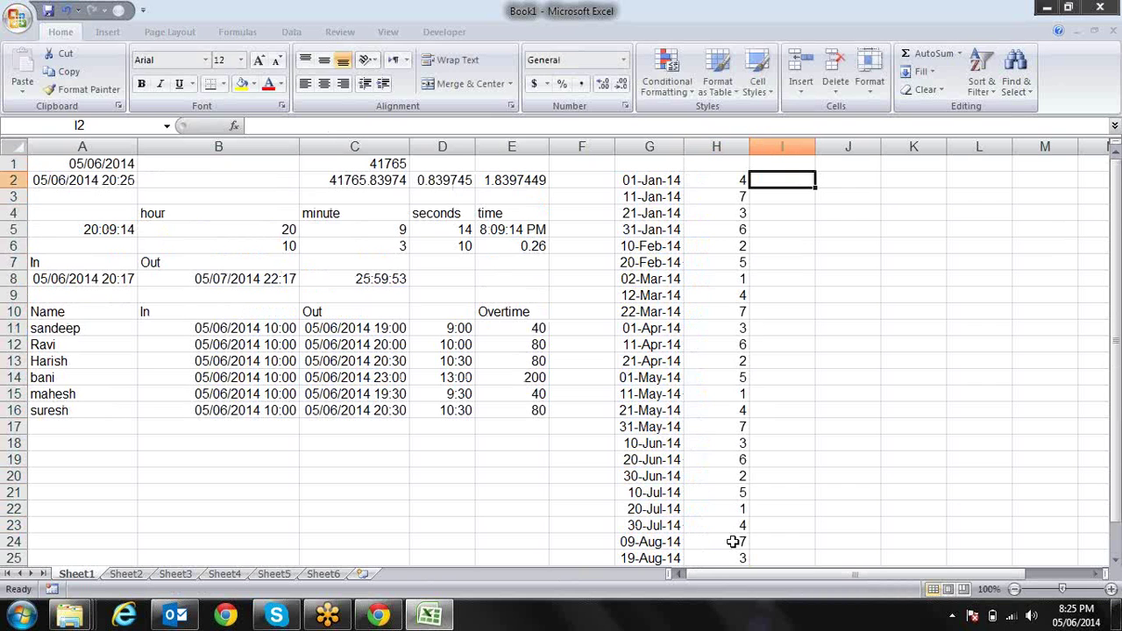
{"action": "type", "text": "=te"}
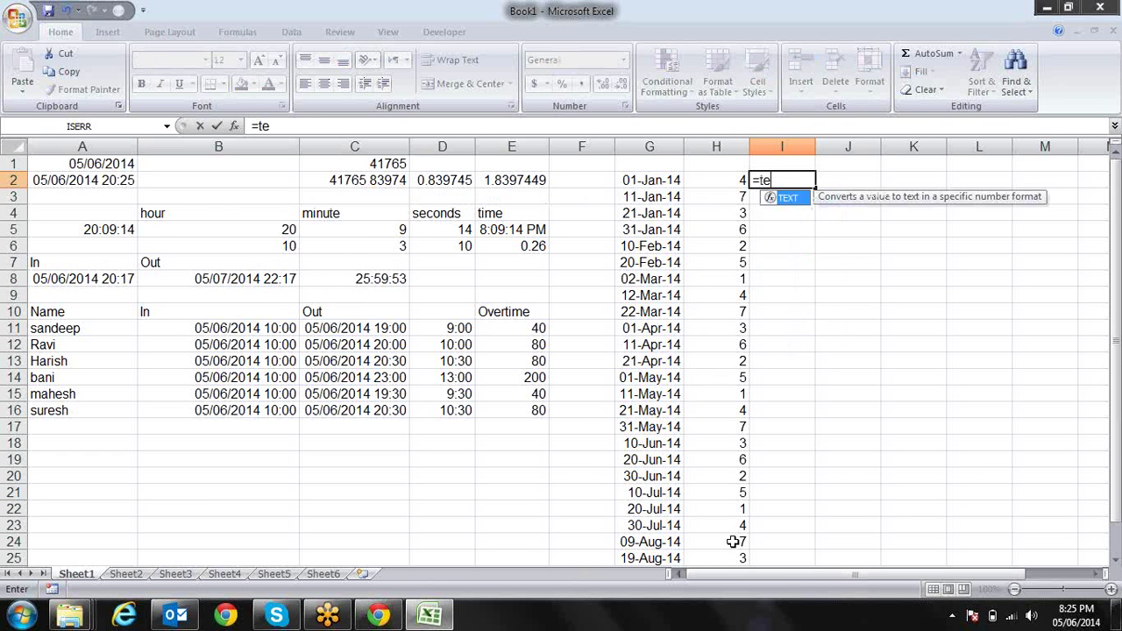
{"action": "key", "text": "Tab"}
{"action": "key", "text": "Left"}
{"action": "key", "text": "Left"}
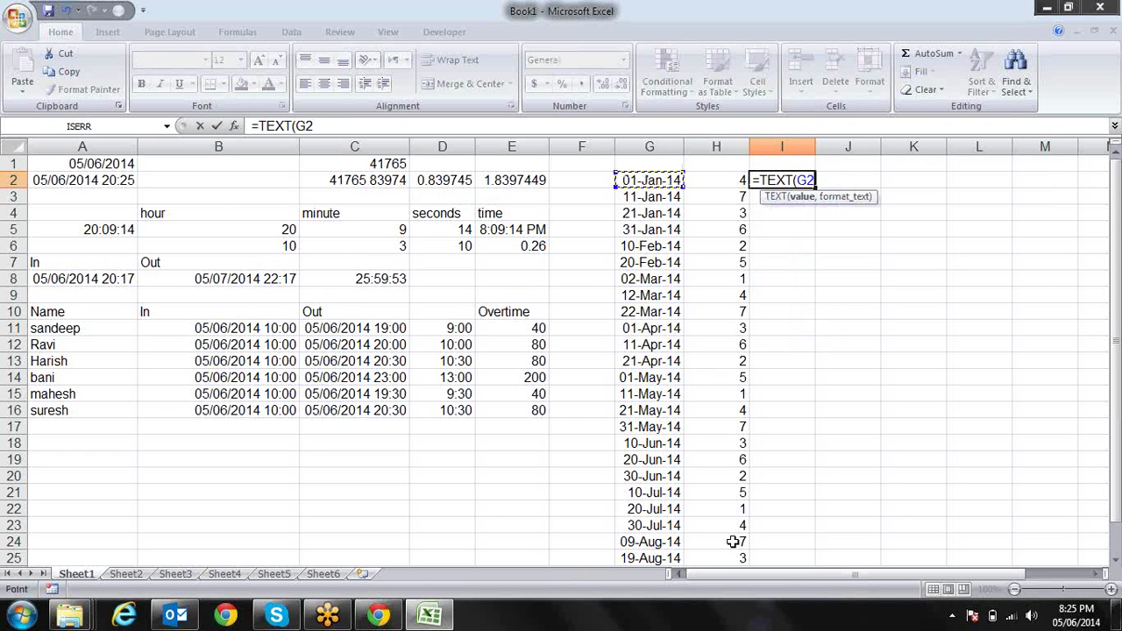
{"action": "type", "text": ",\"ddd\""}
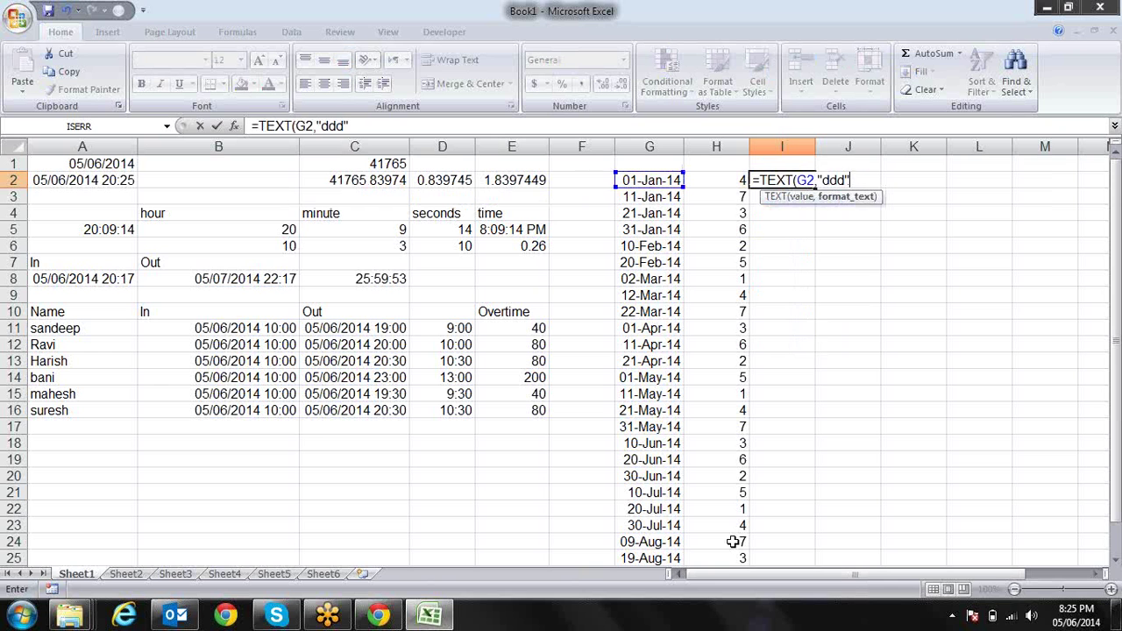
{"action": "type", "text": ")"}
{"action": "key", "text": "Return"}
{"action": "key", "text": "Up"}
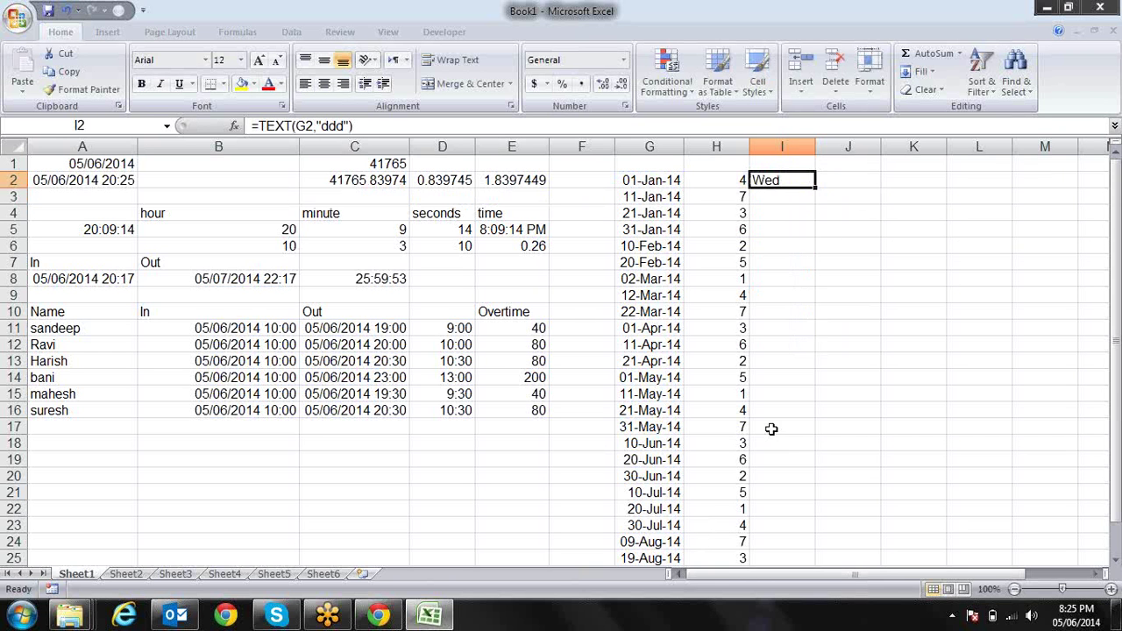
{"action": "double_click", "coordinate": [816, 187]}
{"action": "left_click", "coordinate": [799, 196]}
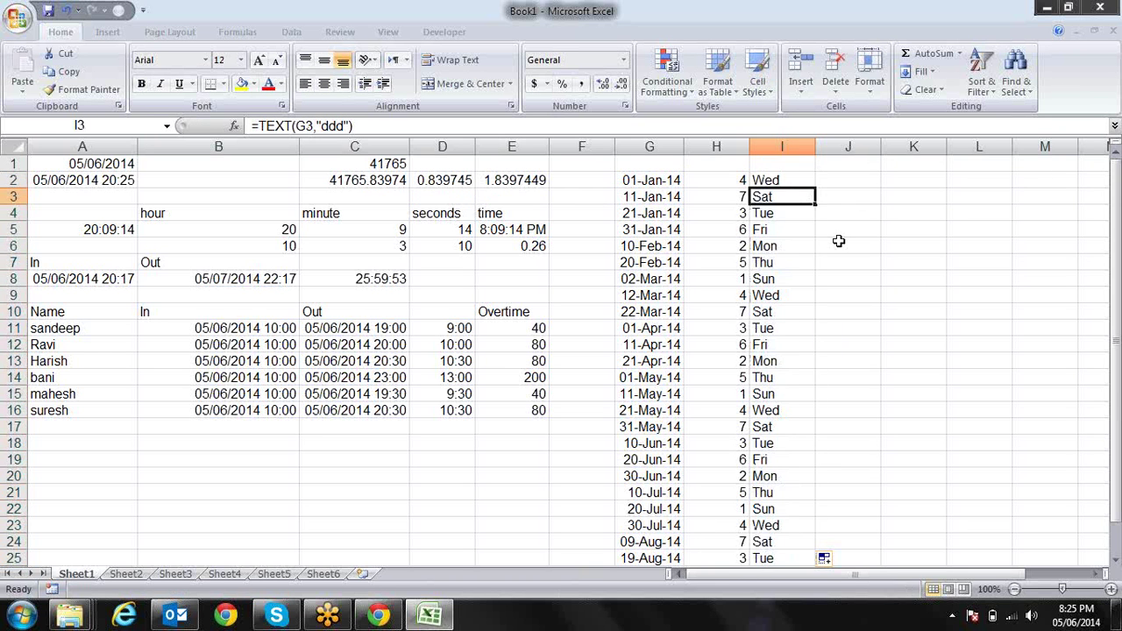
{"action": "key", "text": "Down"}
{"action": "key", "text": "Down"}
{"action": "key", "text": "Down"}
{"action": "key", "text": "Down"}
{"action": "key", "text": "Down"}
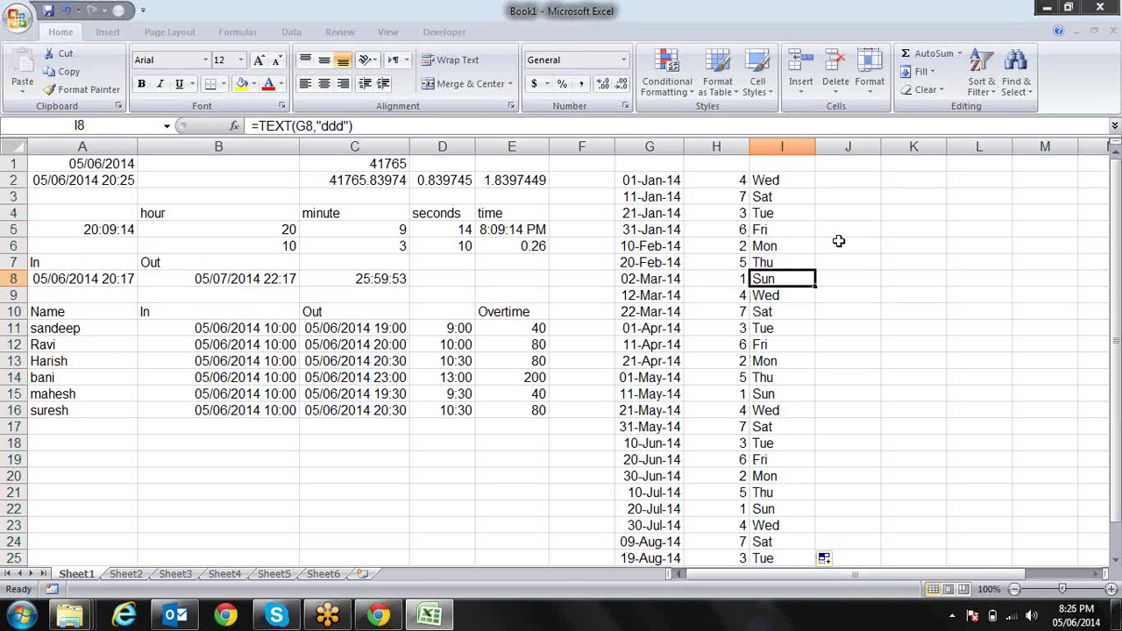
- Check the day names against the system calendar
{"action": "left_click", "coordinate": [1076, 616]}
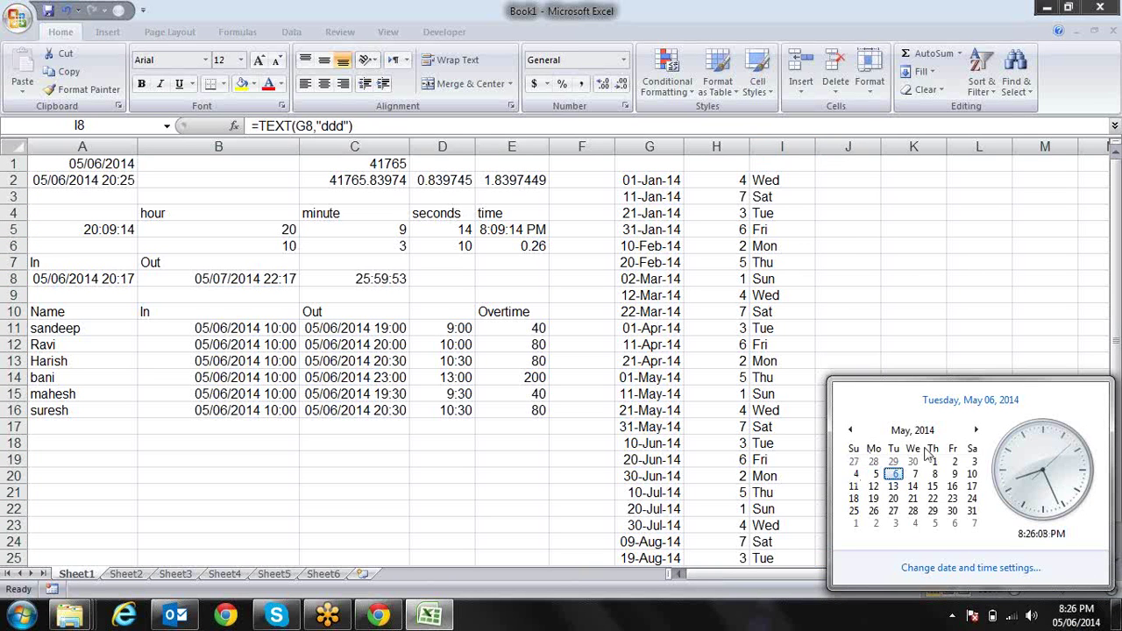
{"action": "left_click", "coordinate": [863, 221]}
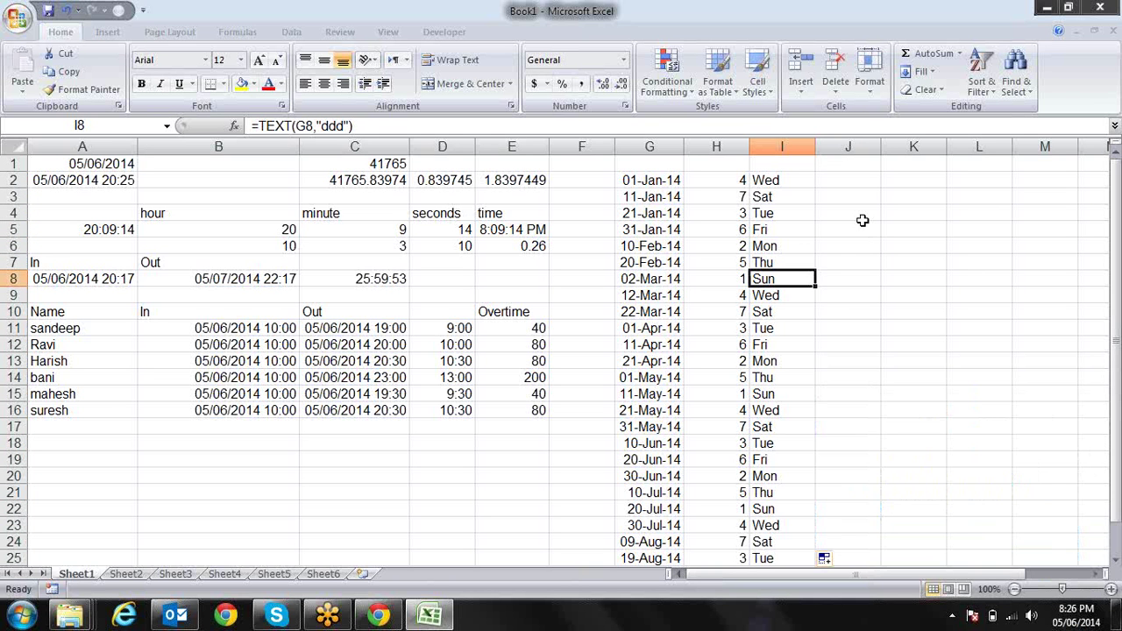
{"action": "key", "text": "Up"}
{"action": "key", "text": "Up"}
{"action": "key", "text": "Up"}
{"action": "key", "text": "Up"}
{"action": "key", "text": "Up"}
{"action": "key", "text": "Up"}
- Enter =WEEKNUM(G2) in J2
{"action": "key", "text": "Left"}
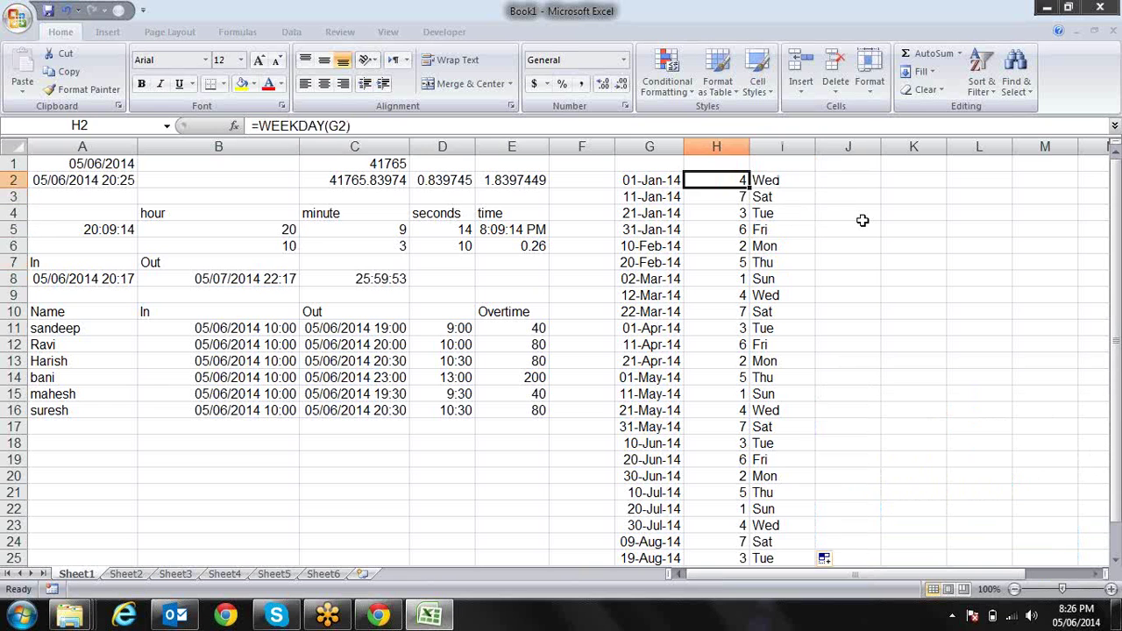
{"action": "key", "text": "Up"}
{"action": "key", "text": "Right"}
{"action": "key", "text": "Right"}
{"action": "key", "text": "Down"}
{"action": "type", "text": "="}
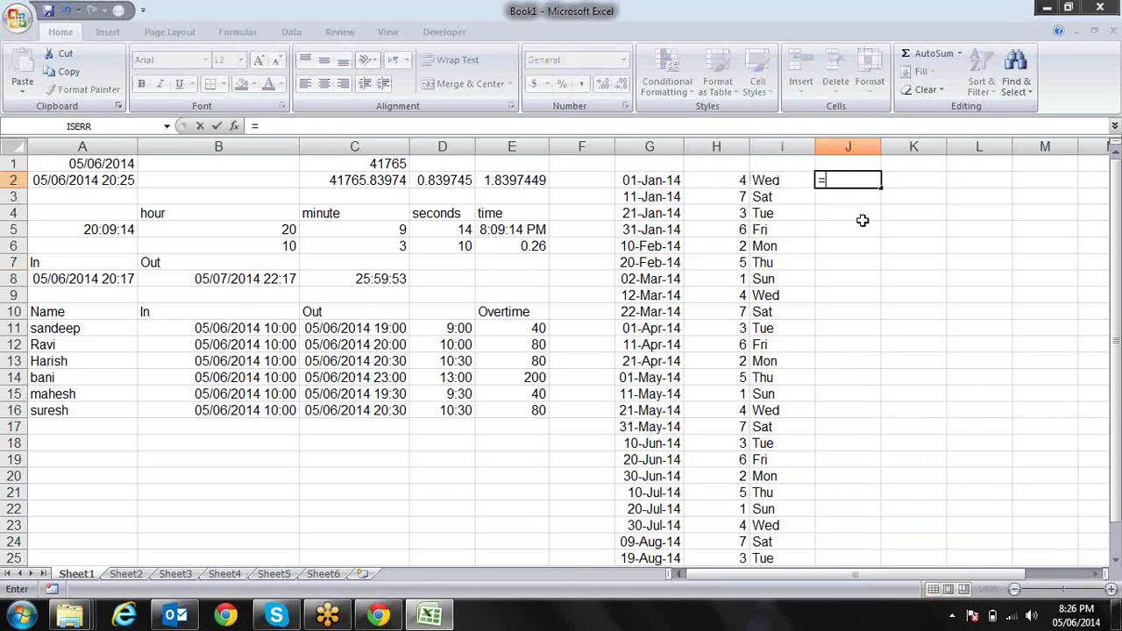
{"action": "type", "text": "w"}
{"action": "double_click", "coordinate": [864, 214]}
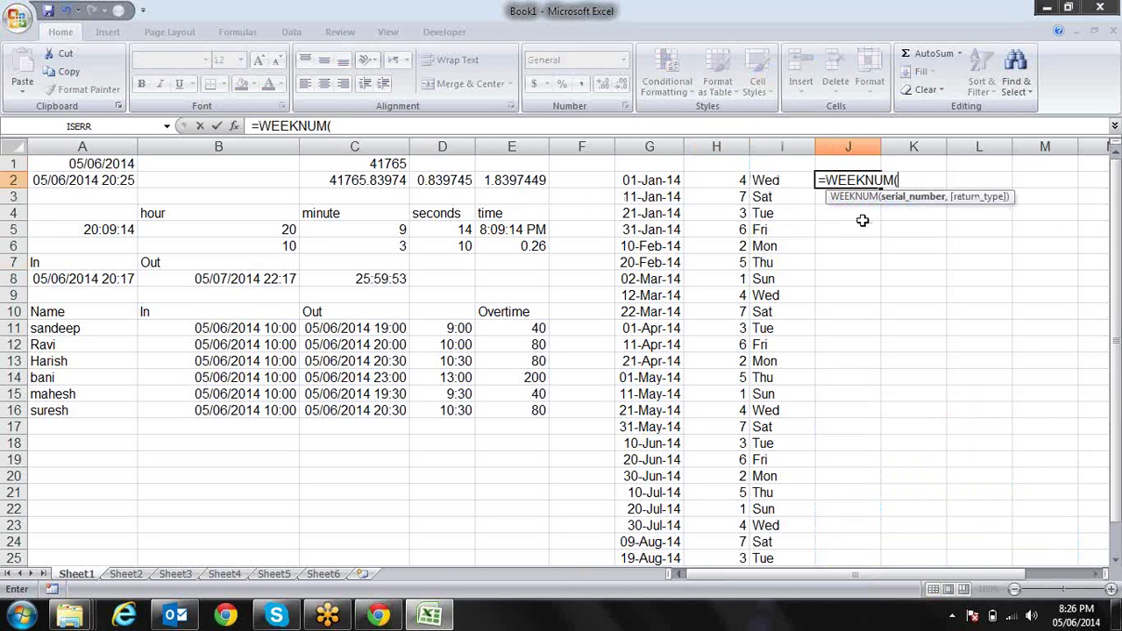
{"action": "key", "text": "Left"}
{"action": "key", "text": "Left"}
{"action": "key", "text": "Left"}
{"action": "type", "text": ","}
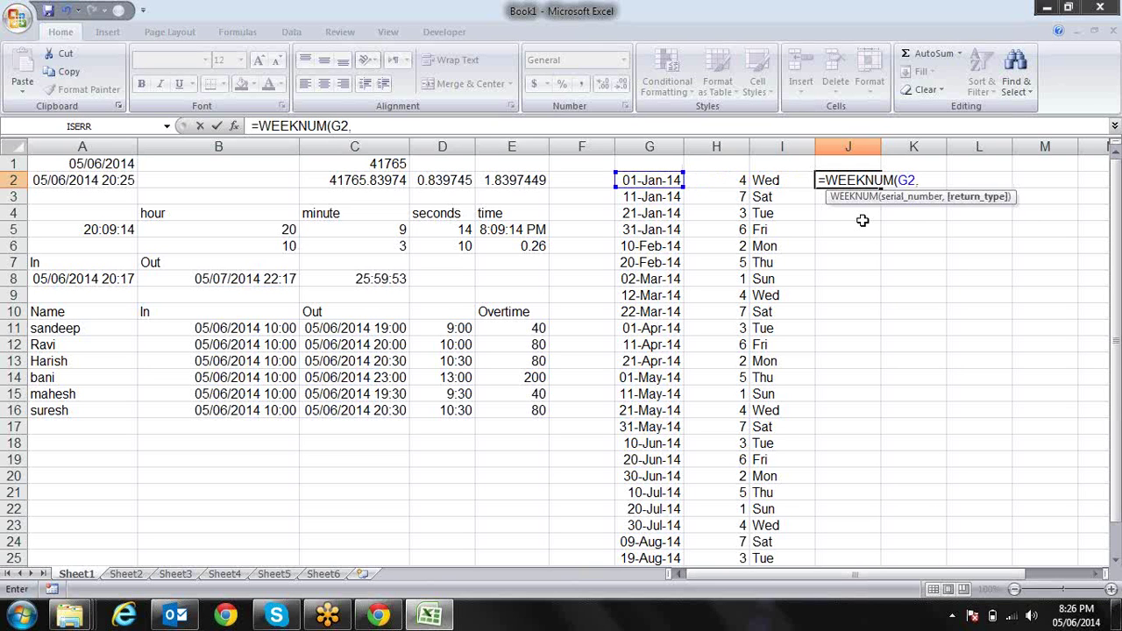
{"action": "key", "text": "BackSpace"}
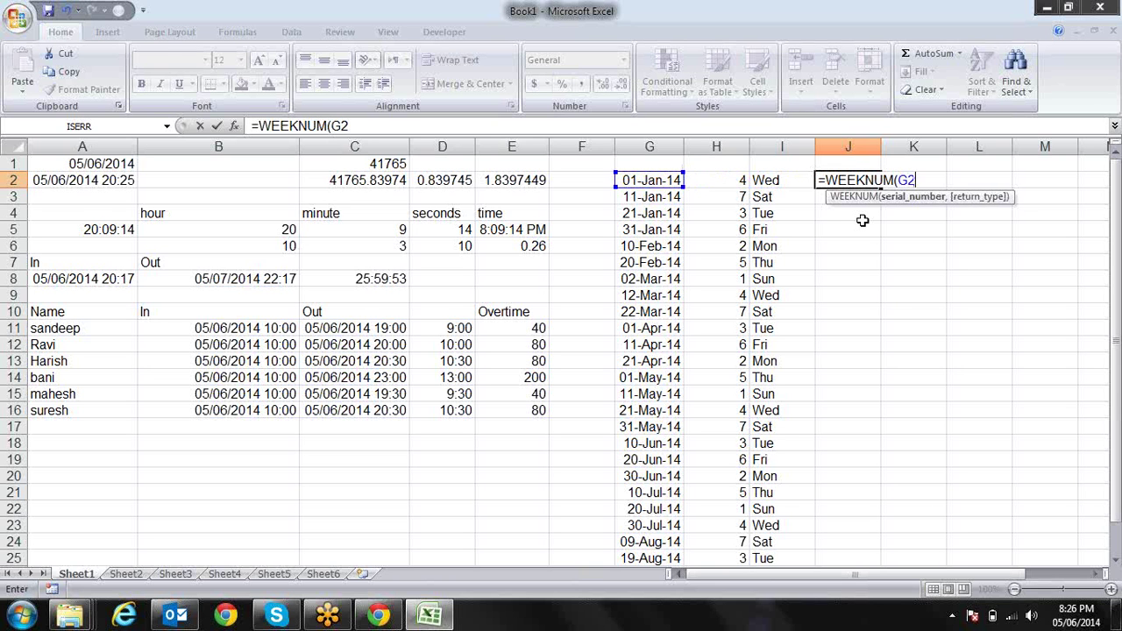
{"action": "key", "text": "ctrl+Return"}
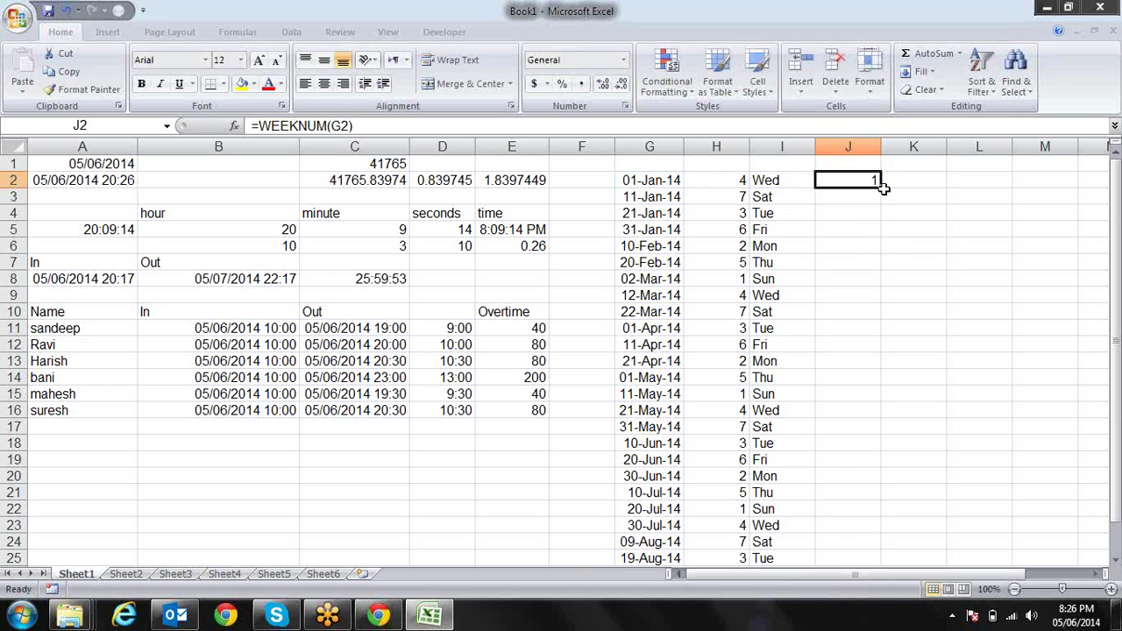
- Fill the WEEKNUM formula down column J and check the week numbers
{"action": "double_click", "coordinate": [881, 189]}
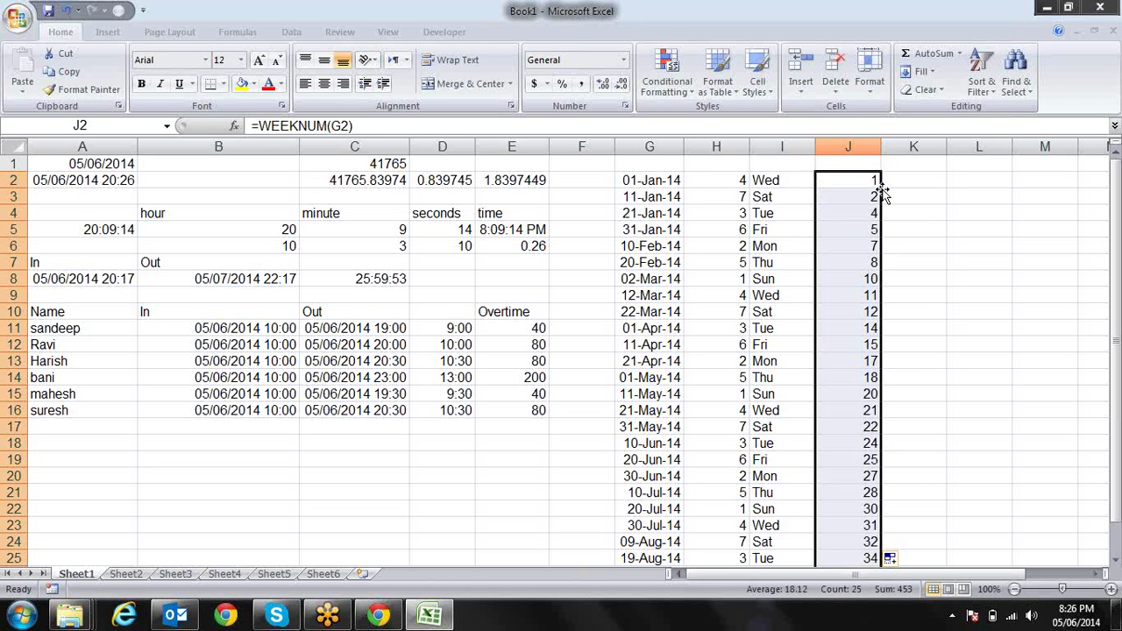
{"action": "left_click", "coordinate": [882, 182]}
{"action": "key", "text": "Down"}
{"action": "key", "text": "Down"}
{"action": "key", "text": "Down"}
{"action": "key", "text": "Down"}
{"action": "key", "text": "Up"}
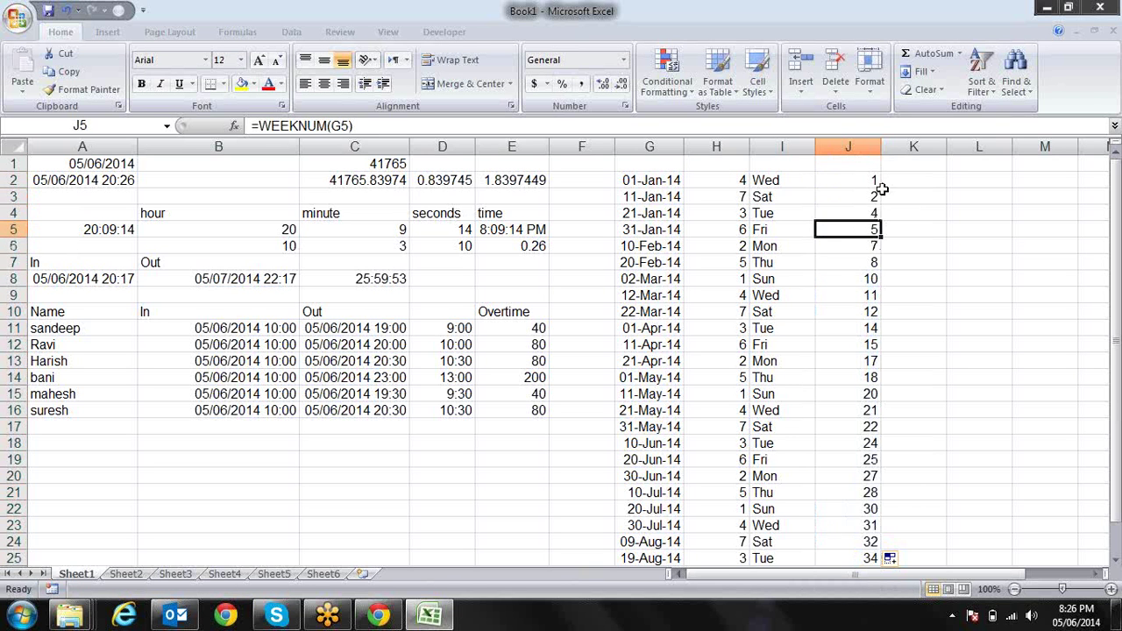
{"action": "key", "text": "Up"}
{"action": "key", "text": "Up"}
{"action": "key", "text": "Down"}
{"action": "key", "text": "Down"}
{"action": "key", "text": "Down"}
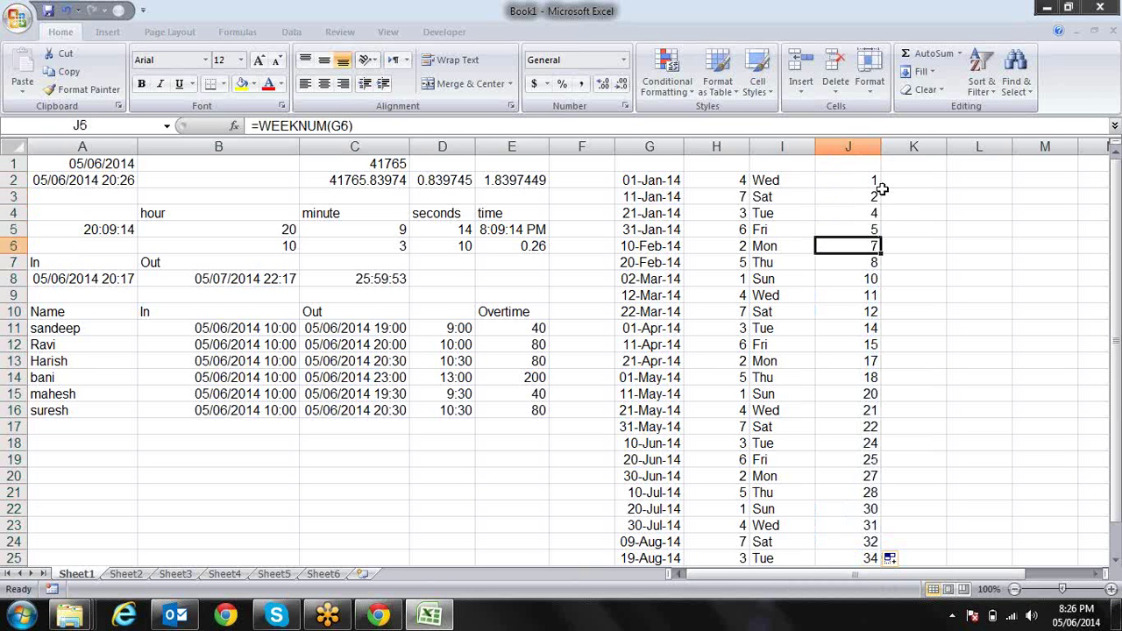
{"action": "key", "text": "Up"}
{"action": "key", "text": "Up"}
{"action": "key", "text": "Up"}
{"action": "key", "text": "Up"}
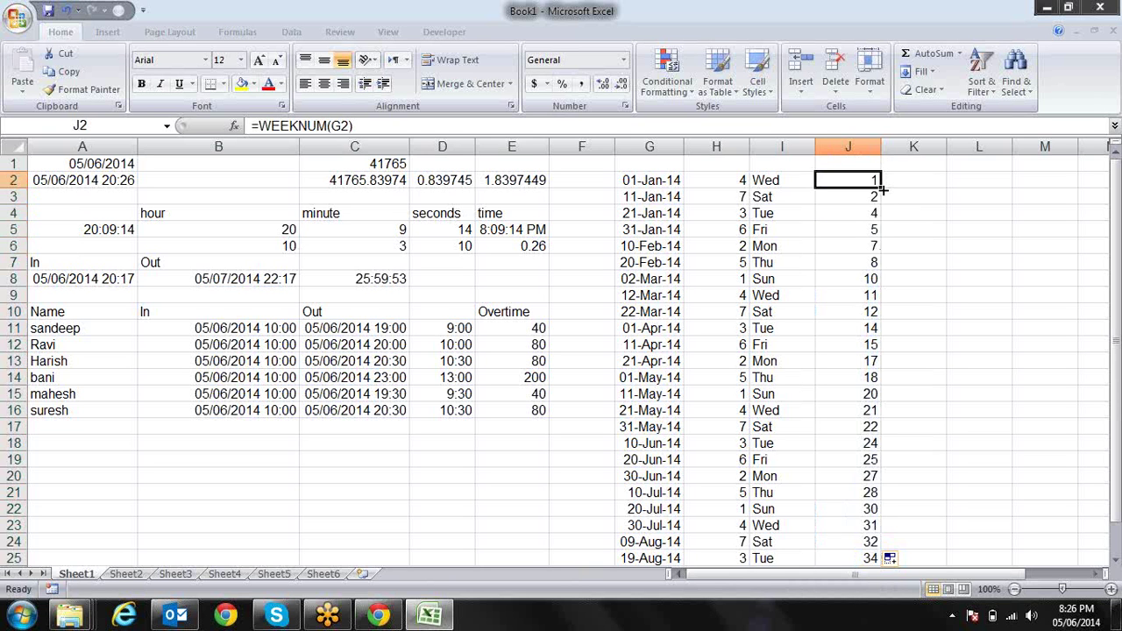
{"action": "key", "text": "Down"}
{"action": "key", "text": "Down"}
{"action": "key", "text": "Down"}
{"action": "key", "text": "Down"}
{"action": "key", "text": "Down"}
{"action": "key", "text": "Down"}
{"action": "key", "text": "Down"}
{"action": "key", "text": "Down"}
{"action": "key", "text": "Down"}
{"action": "key", "text": "Down"}
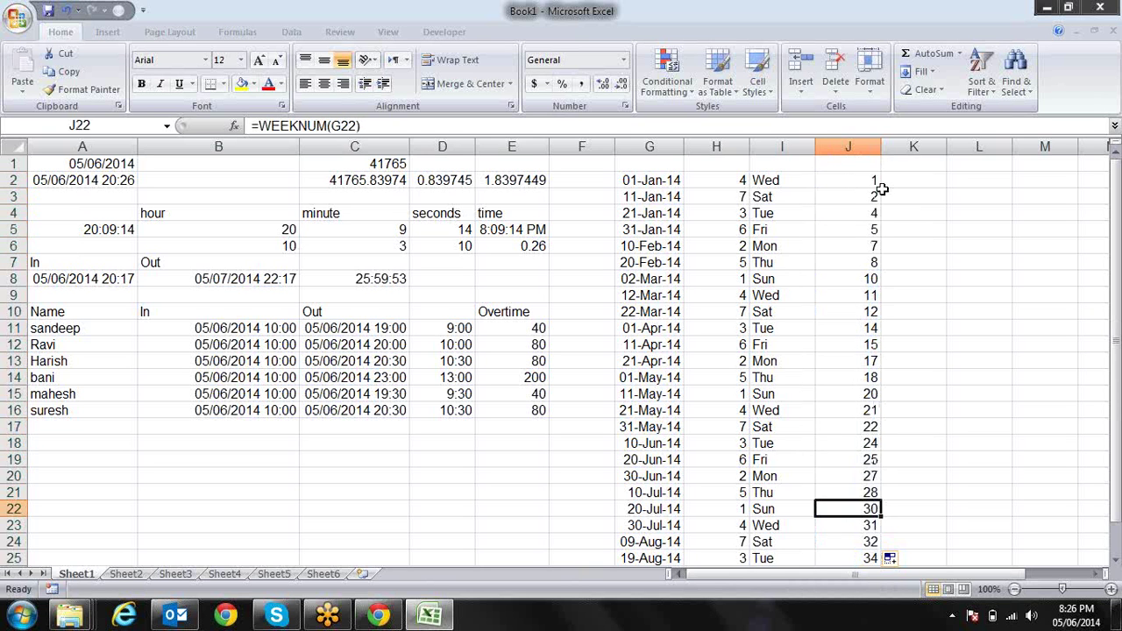
{"action": "key", "text": "Up"}
{"action": "key", "text": "Up"}
{"action": "key", "text": "Up"}
{"action": "key", "text": "Up"}
{"action": "key", "text": "Up"}
{"action": "key", "text": "Up"}
{"action": "key", "text": "Up"}
{"action": "key", "text": "Up"}
{"action": "key", "text": "Up"}
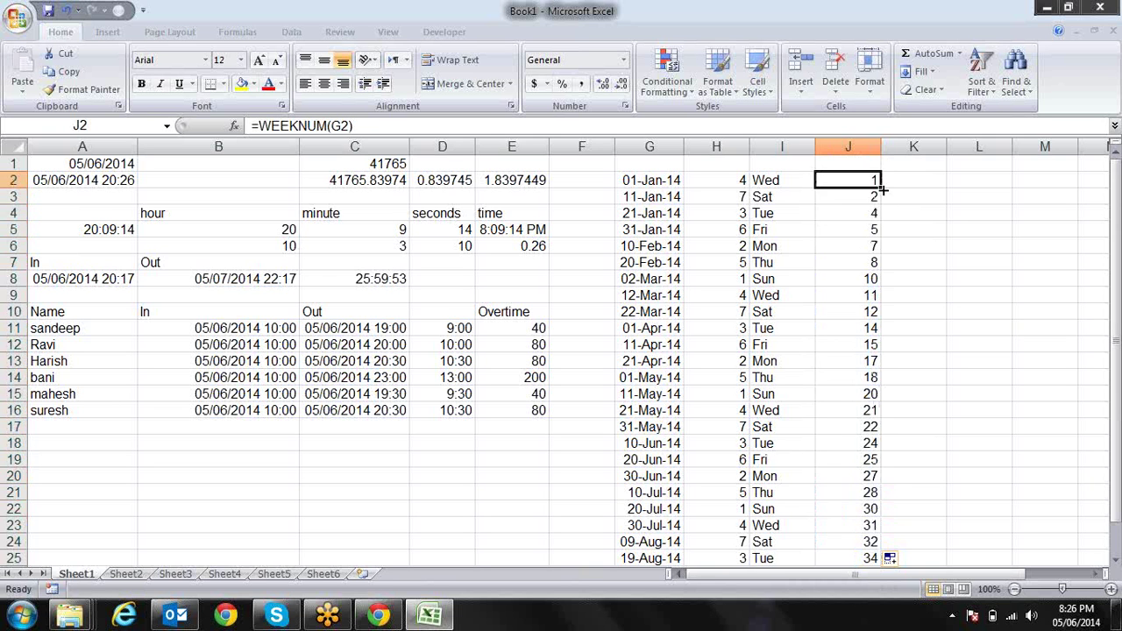
{"action": "key", "text": "Down"}
{"action": "key", "text": "Down"}
{"action": "key", "text": "Down"}
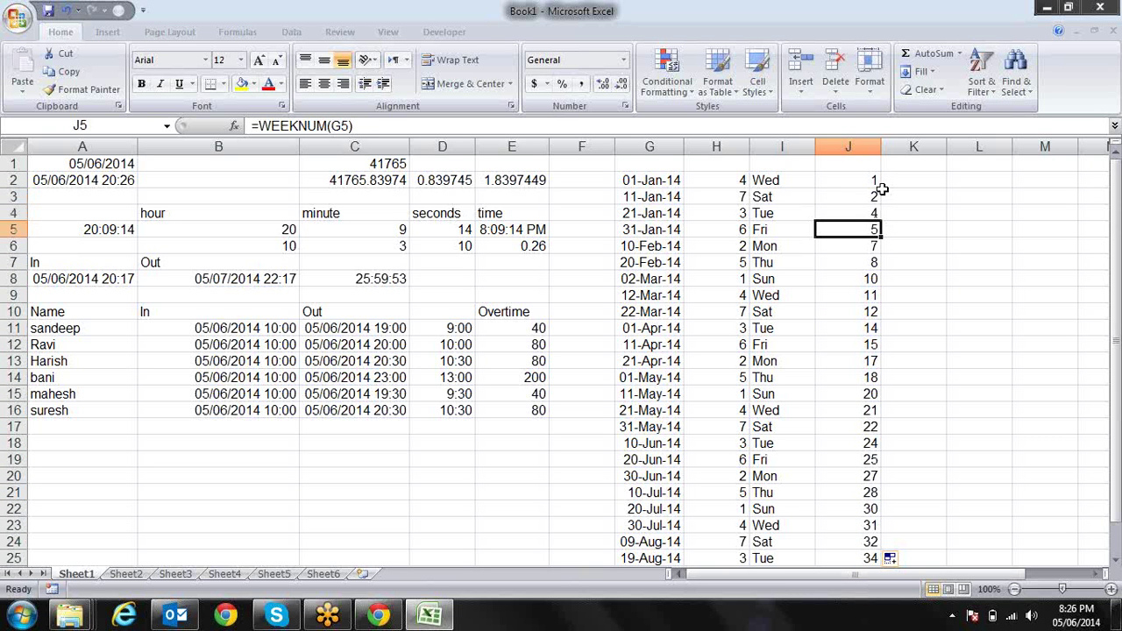
{"action": "key", "text": "Down"}
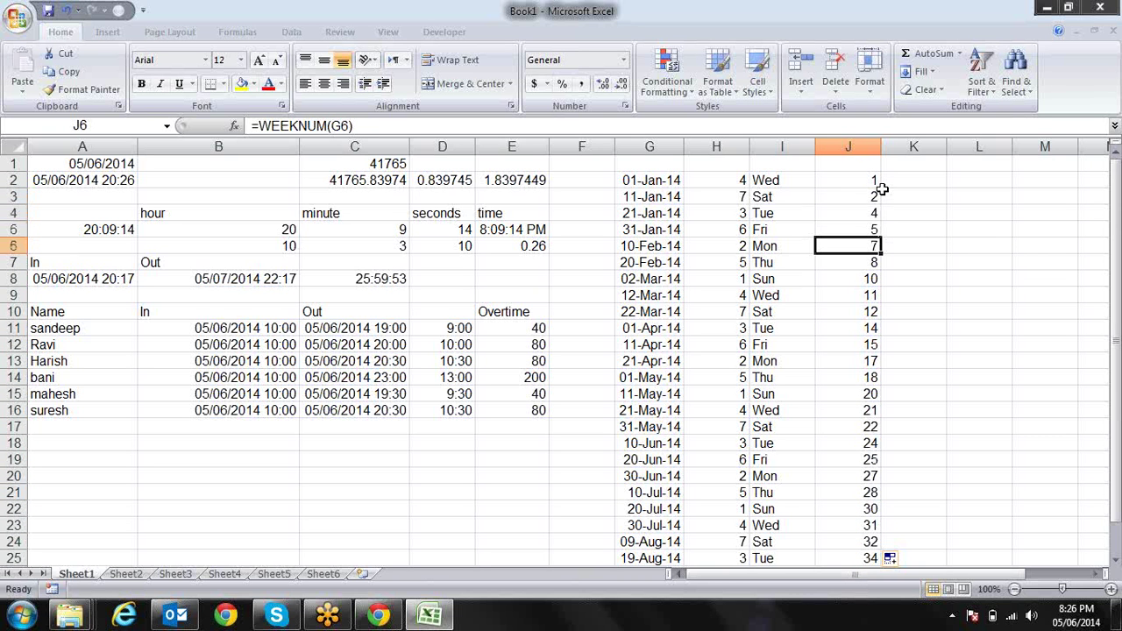
{"action": "key", "text": "Down"}
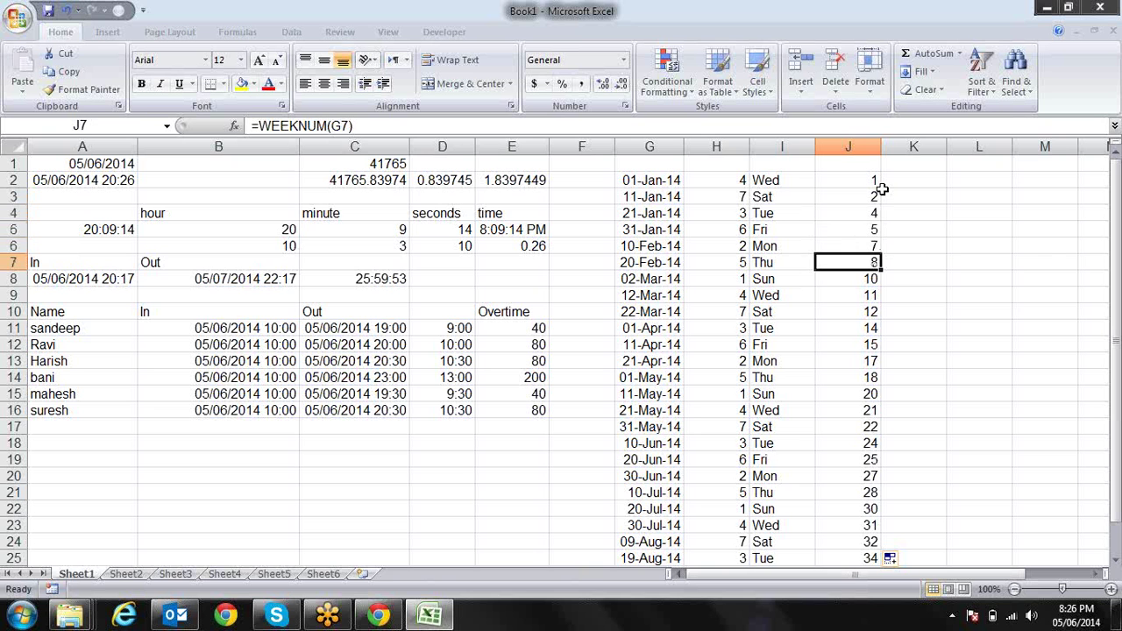
{"action": "key", "text": "Down"}
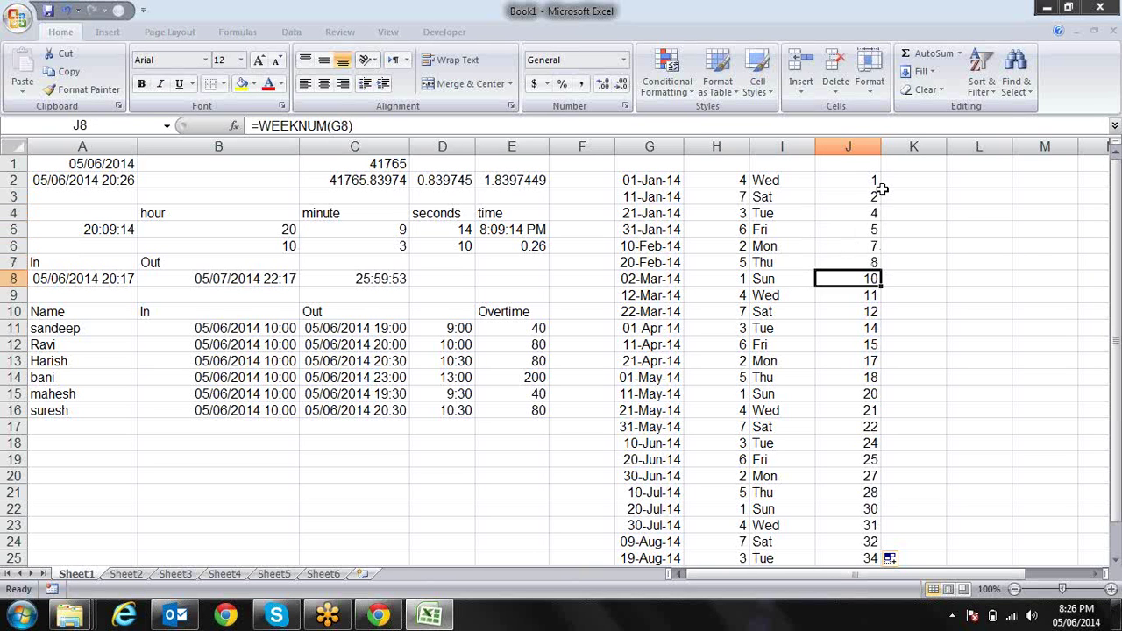
{"action": "key", "text": "Down"}
{"action": "key", "text": "Down"}
{"action": "key", "text": "Down"}
{"action": "key", "text": "Down"}
{"action": "key", "text": "Down"}
{"action": "key", "text": "Down"}
{"action": "key", "text": "Down"}
{"action": "key", "text": "Down"}
{"action": "key", "text": "Down"}
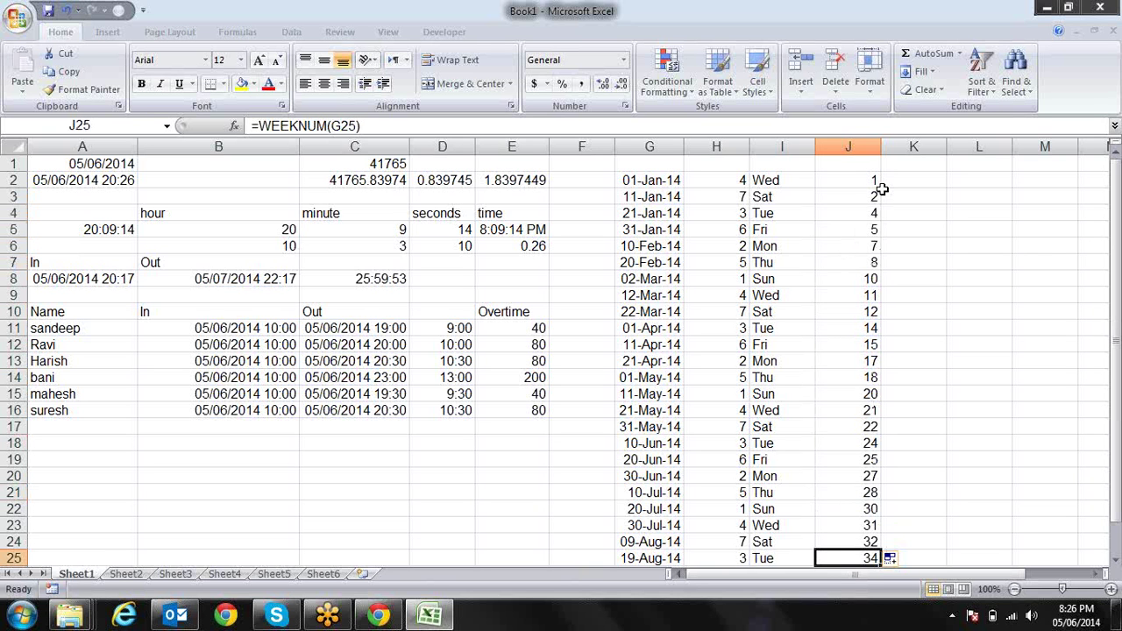
{"action": "key", "text": "Up"}
{"action": "key", "text": "Up"}
{"action": "key", "text": "Up"}
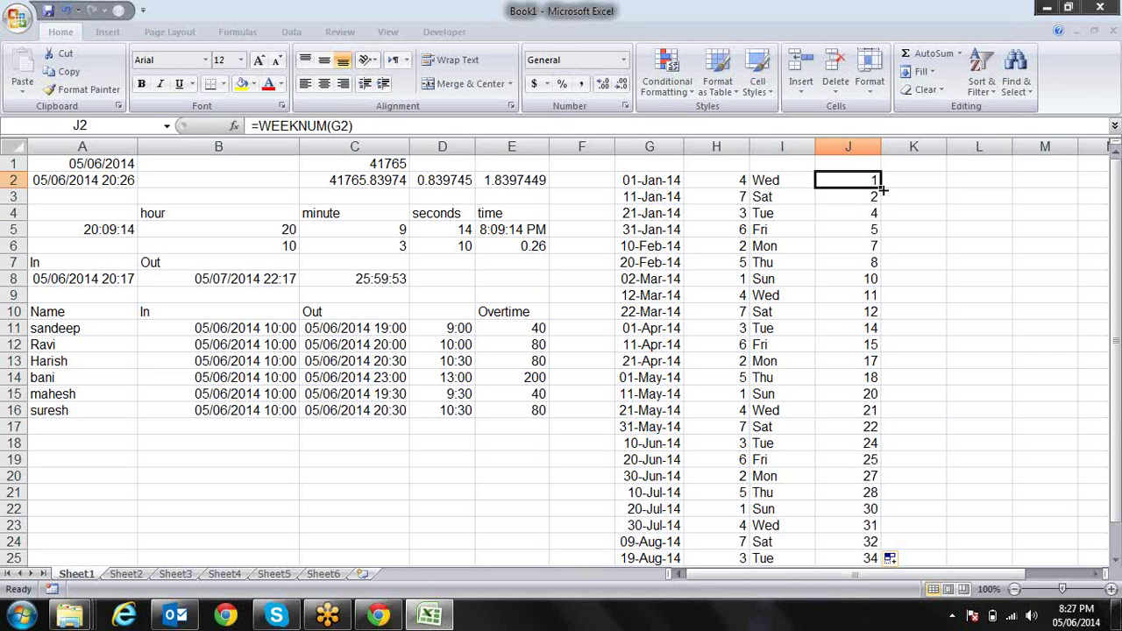
- Select the dates in column G and look at Sheet2 before returning to Sheet1
{"action": "left_click", "coordinate": [884, 184]}
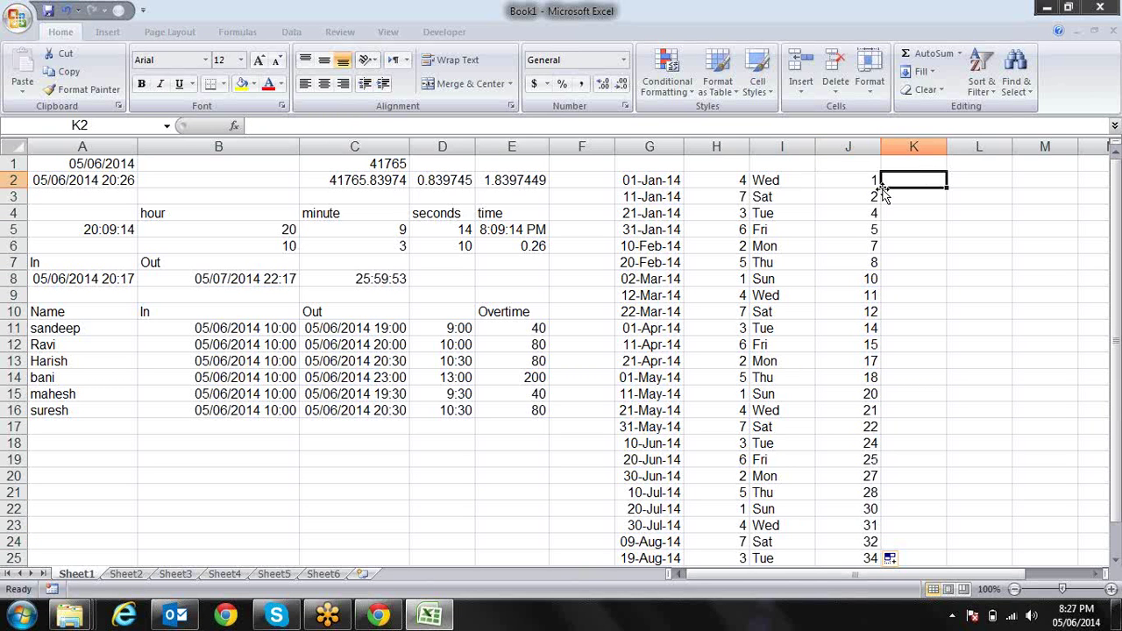
{"action": "key", "text": "Left"}
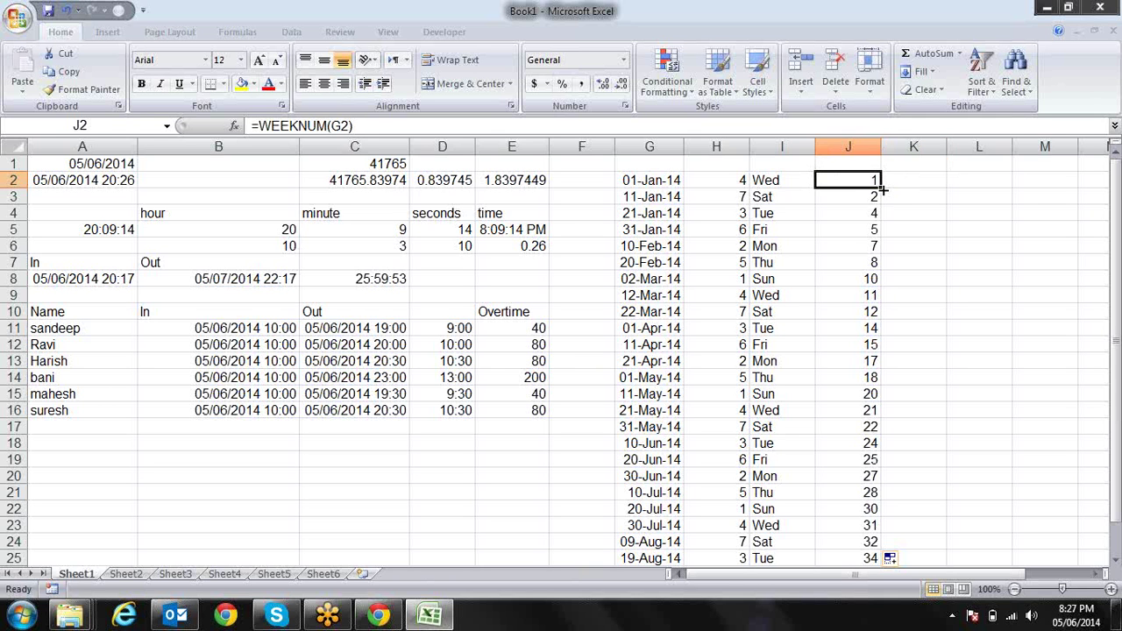
{"action": "key", "text": "Left"}
{"action": "key", "text": "Left"}
{"action": "key", "text": "Left"}
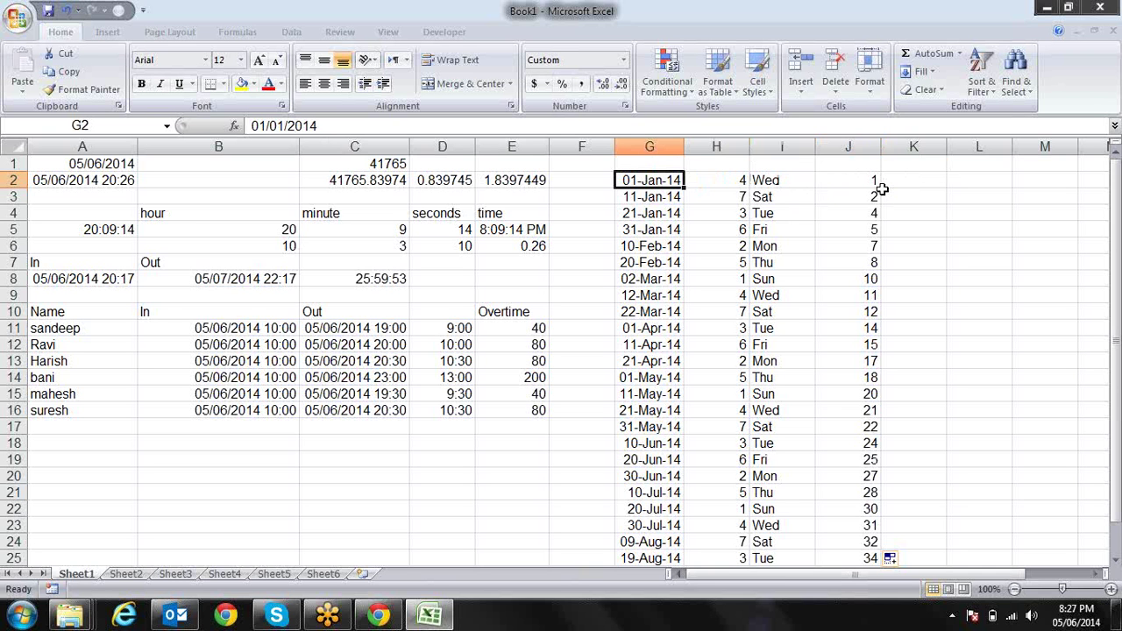
{"action": "key", "text": "ctrl+shift+Down"}
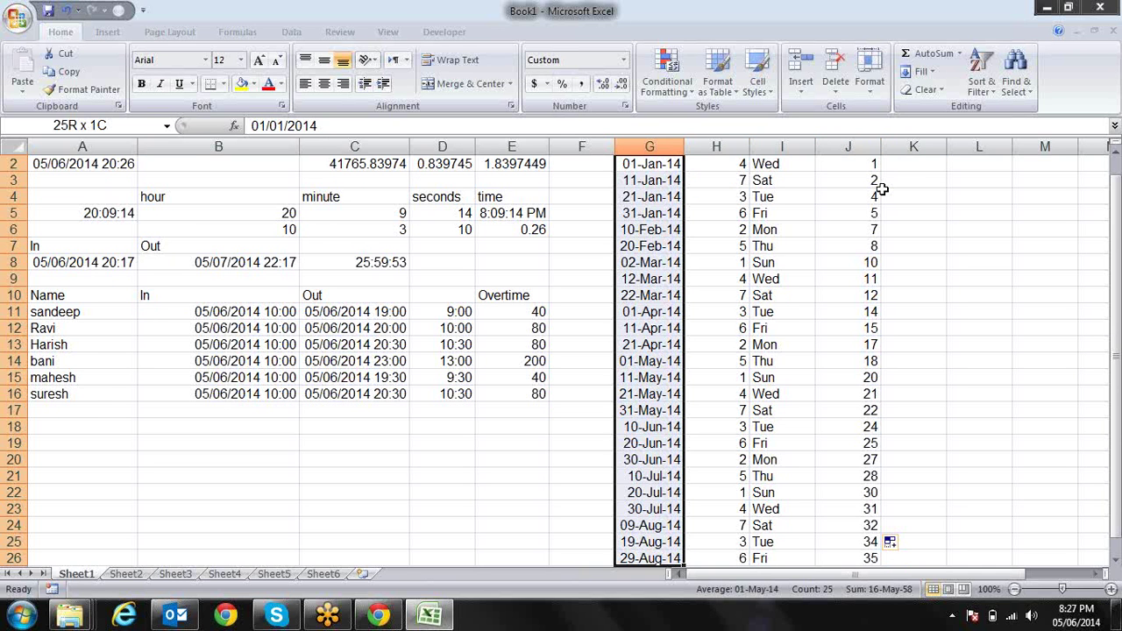
{"action": "left_click", "coordinate": [125, 575]}
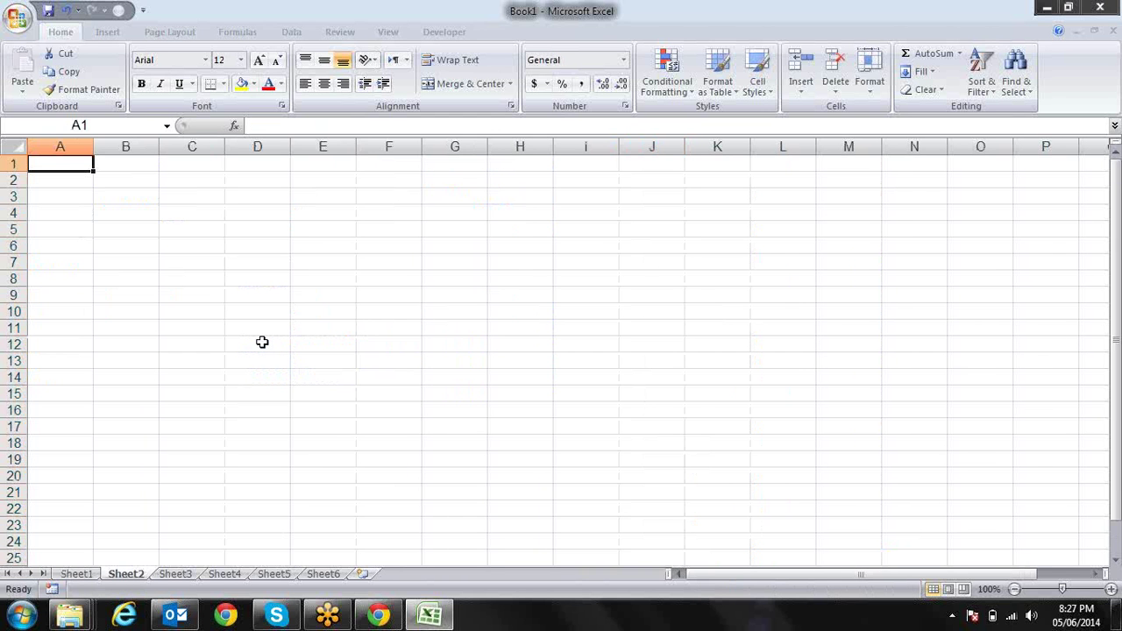
{"action": "left_click", "coordinate": [76, 574]}
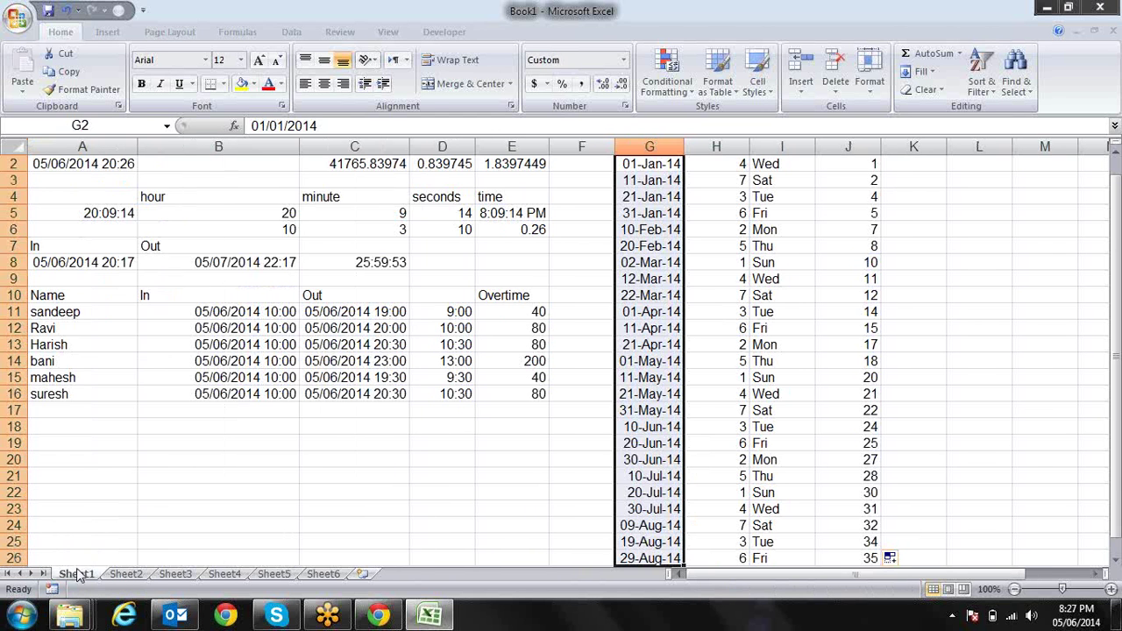
- Recheck the day names in column I and week numbers in column J
{"action": "left_click", "coordinate": [792, 199]}
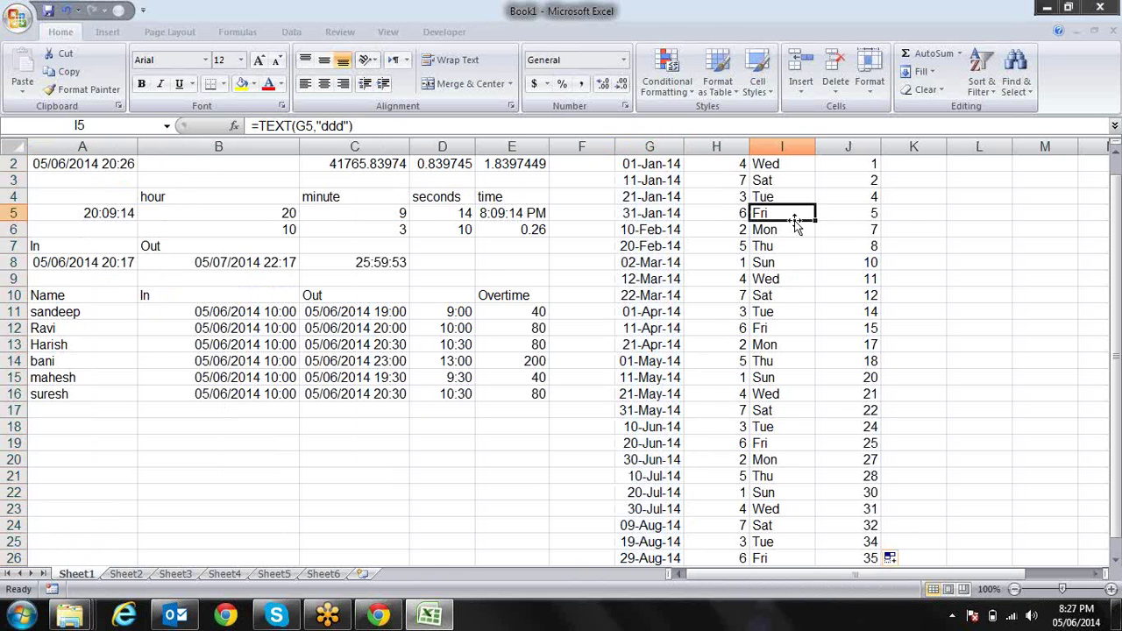
{"action": "key", "text": "Up"}
{"action": "key", "text": "Up"}
{"action": "key", "text": "Up"}
{"action": "key", "text": "Right"}
{"action": "key", "text": "Down"}
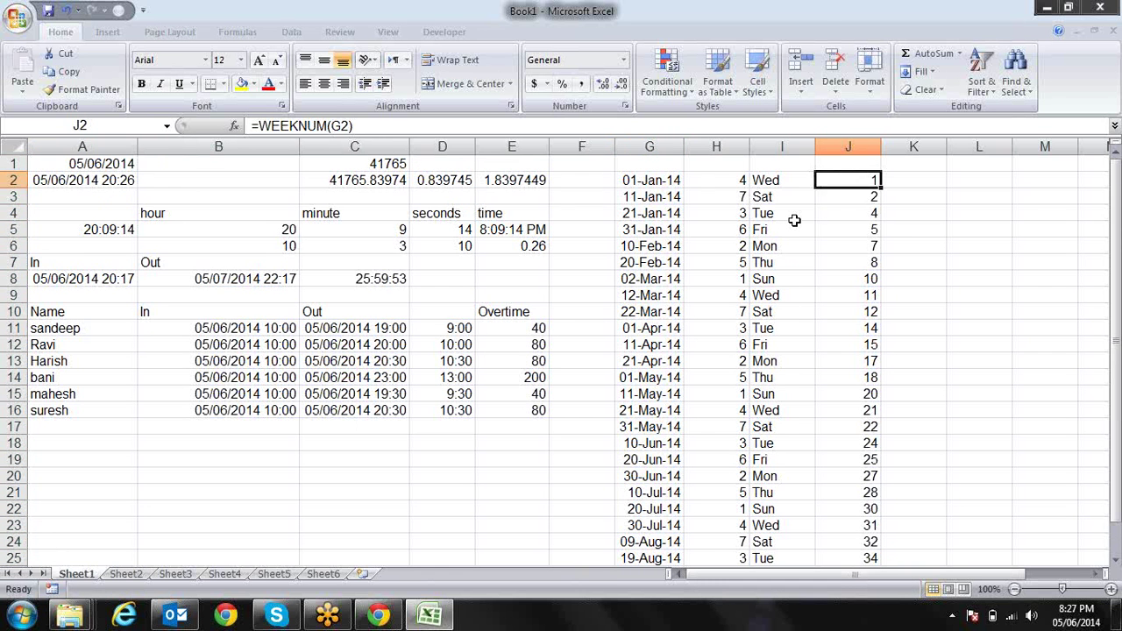
{"action": "key", "text": "Down"}
{"action": "key", "text": "Down"}
{"action": "key", "text": "Down"}
{"action": "key", "text": "Down"}
{"action": "key", "text": "Down"}
{"action": "key", "text": "Down"}
{"action": "key", "text": "Down"}
{"action": "key", "text": "Down"}
{"action": "key", "text": "Down"}
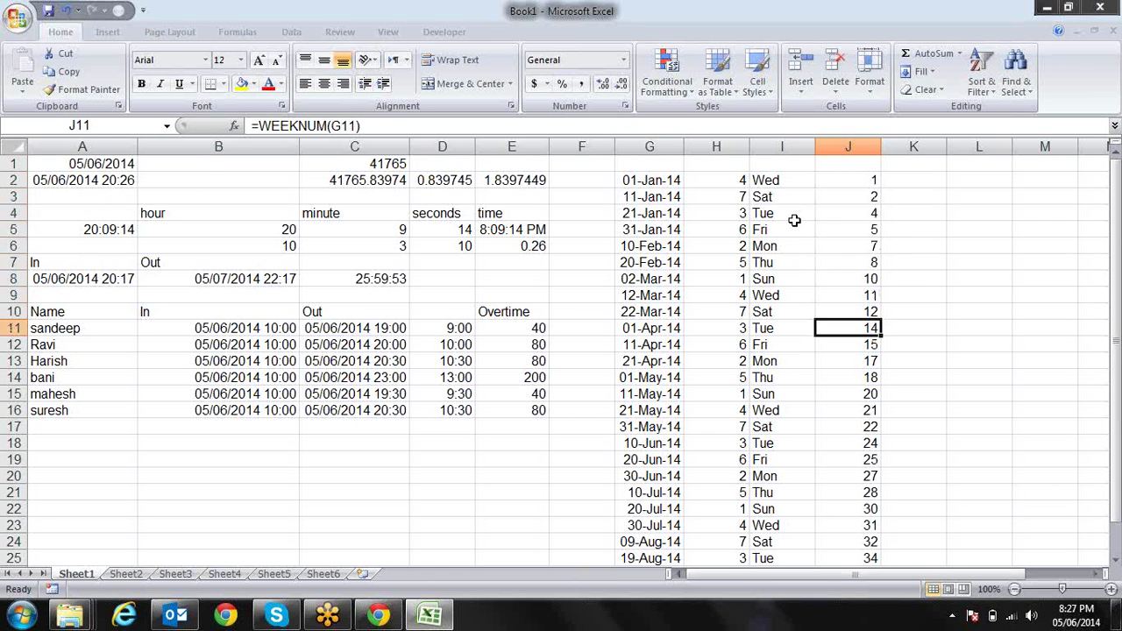
{"action": "key", "text": "Down"}
{"action": "key", "text": "Down"}
{"action": "key", "text": "Up"}
{"action": "key", "text": "Up"}
{"action": "key", "text": "Up"}
{"action": "key", "text": "Up"}
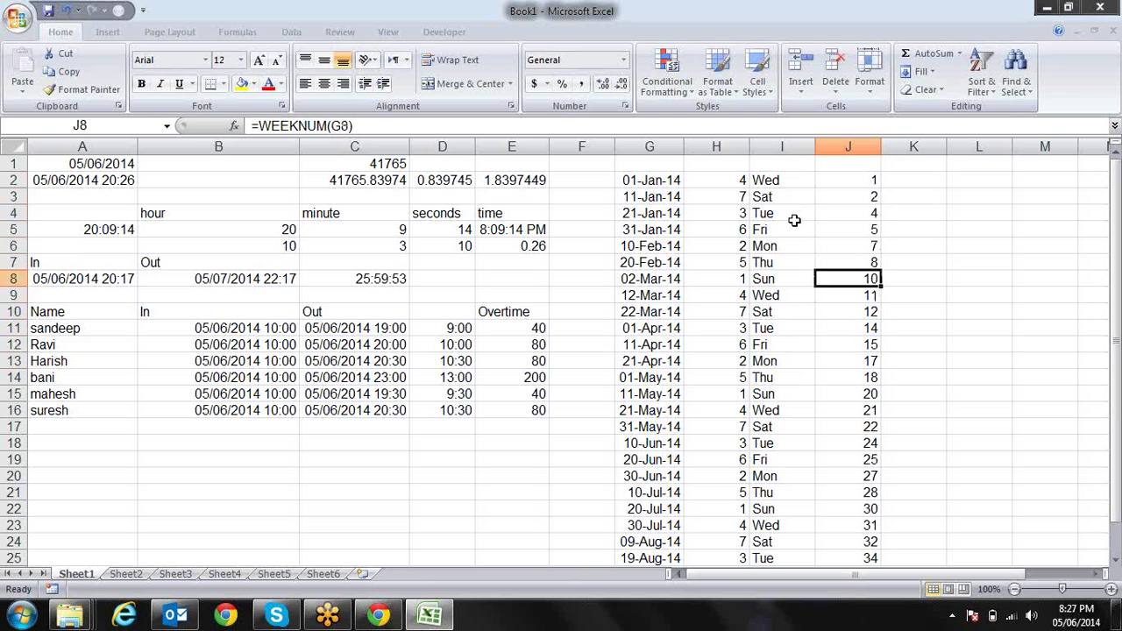
{"action": "key", "text": "Up"}
{"action": "key", "text": "Up"}
{"action": "key", "text": "Down"}
{"action": "key", "text": "Down"}
{"action": "key", "text": "Down"}
{"action": "key", "text": "Down"}
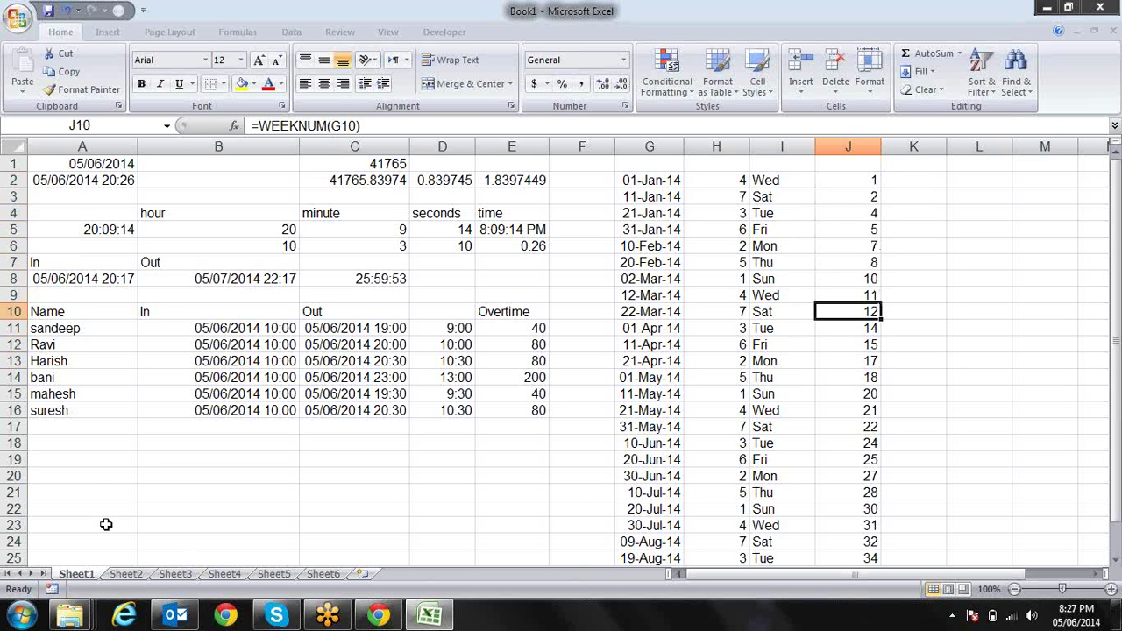
- On Sheet2, enter 1-jan-14 in A1 and fill daily dates down to 27-Apr-14
{"action": "left_click", "coordinate": [127, 574]}
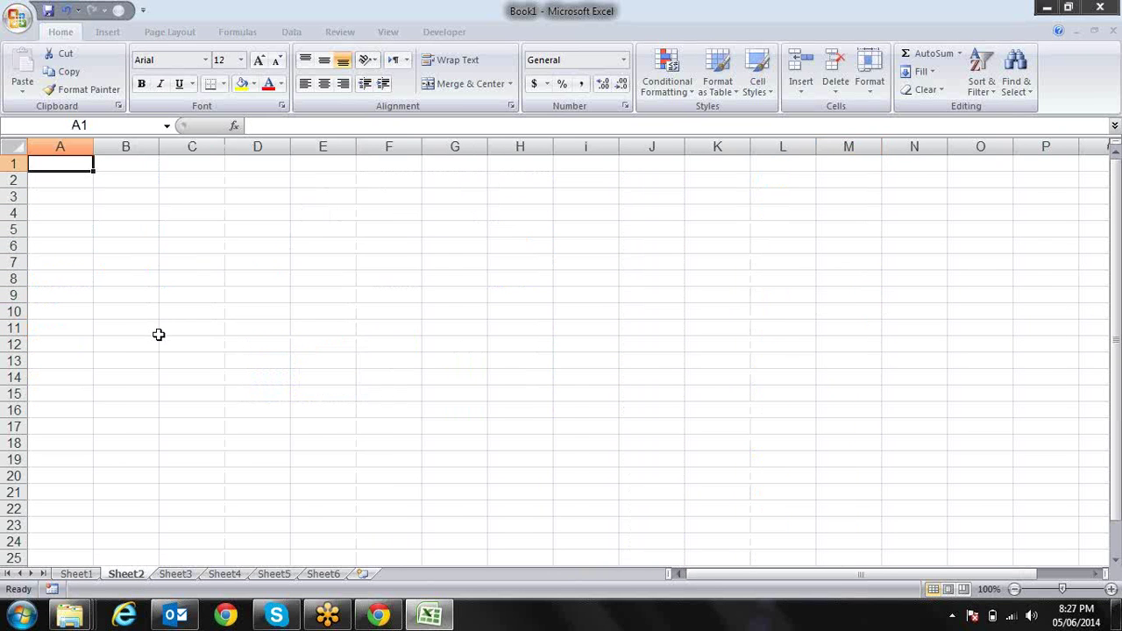
{"action": "type", "text": "1-jan"}
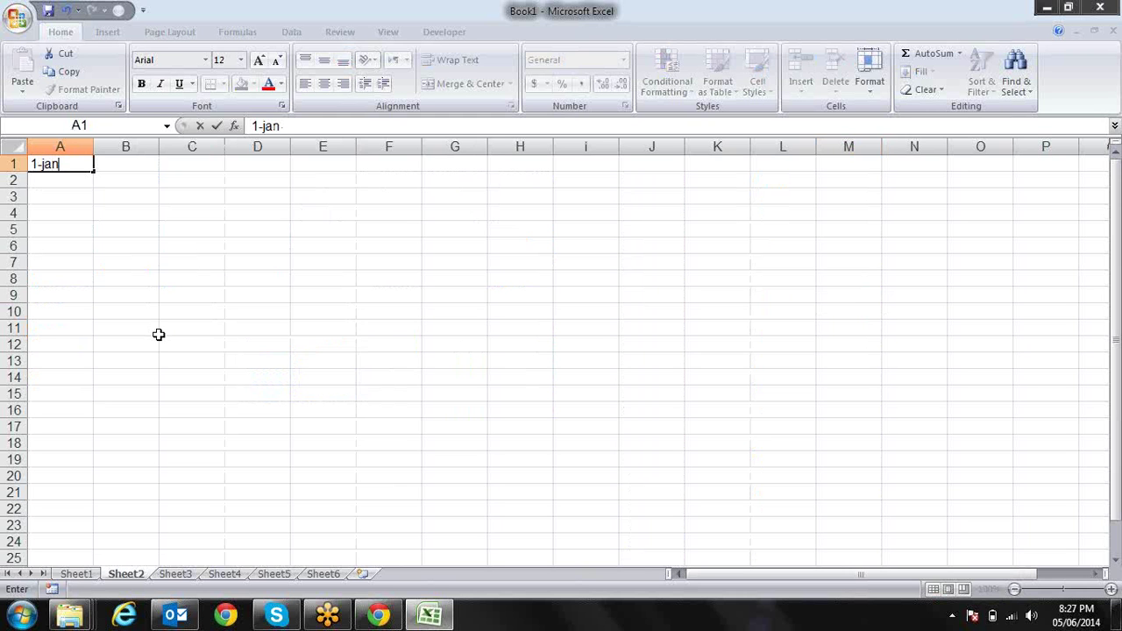
{"action": "type", "text": "-14"}
{"action": "key", "text": "Return"}
{"action": "key", "text": "Up"}
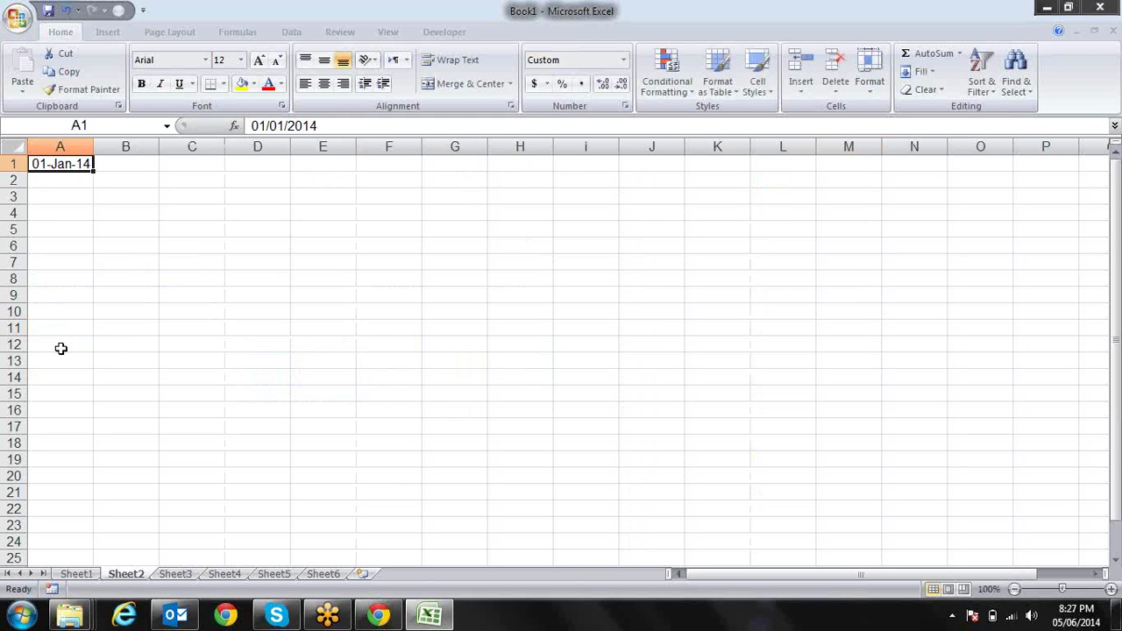
{"action": "mouse_move", "coordinate": [93, 169]}
{"action": "left_mouse_down"}
{"action": "mouse_move", "coordinate": [86, 624]}
{"action": "mouse_move", "coordinate": [88, 542]}
{"action": "left_mouse_up"}
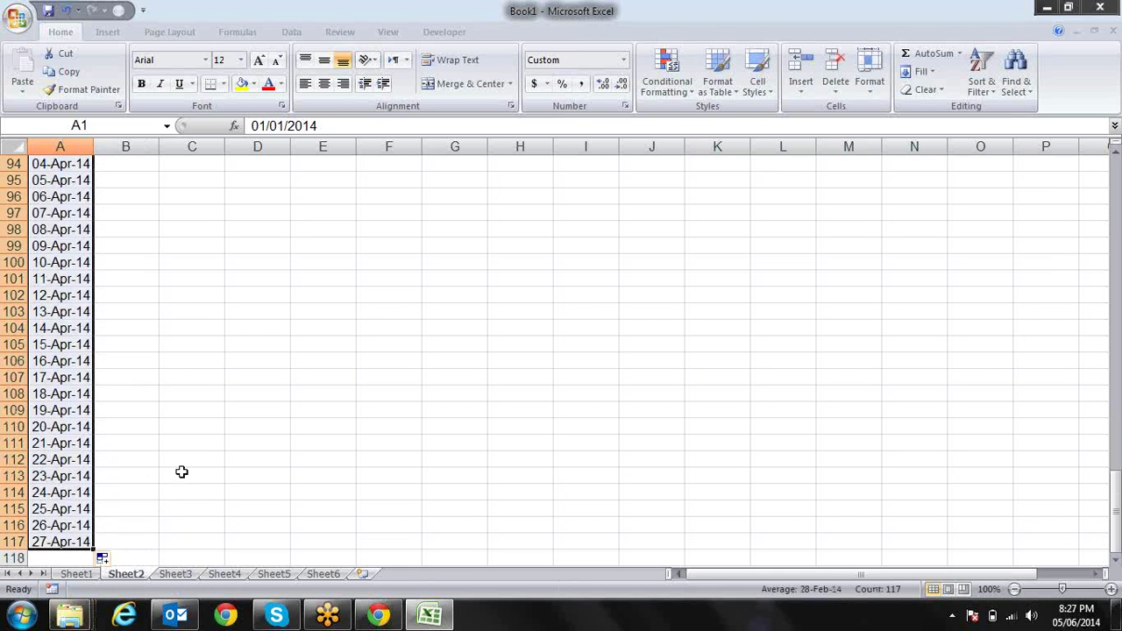
{"action": "key", "text": "ctrl+Home"}
{"action": "key", "text": "Right"}
- Enter =CEILING(A1,7)/14 in B1
{"action": "type", "text": "="}
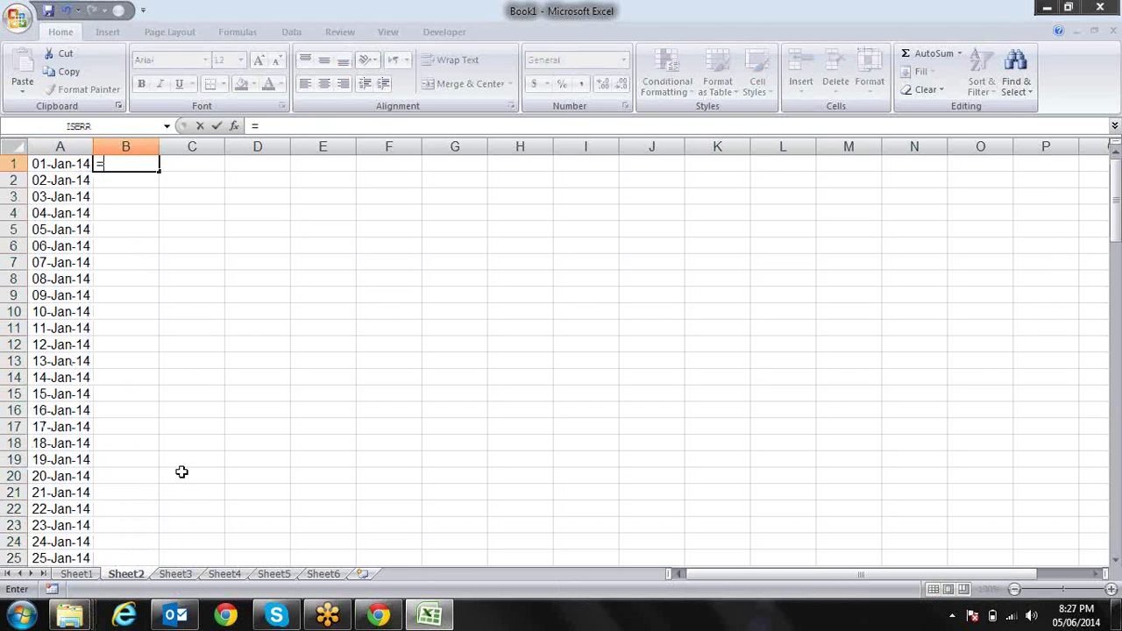
{"action": "type", "text": "ce"}
{"action": "key", "text": "Tab"}
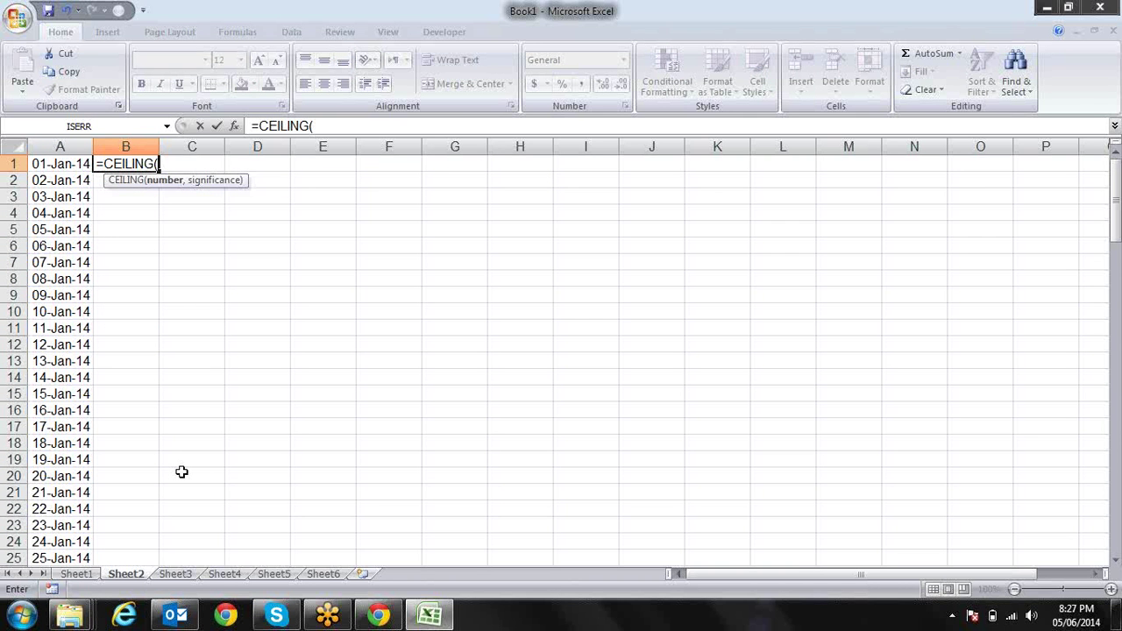
{"action": "key", "text": "Left"}
{"action": "type", "text": ","}
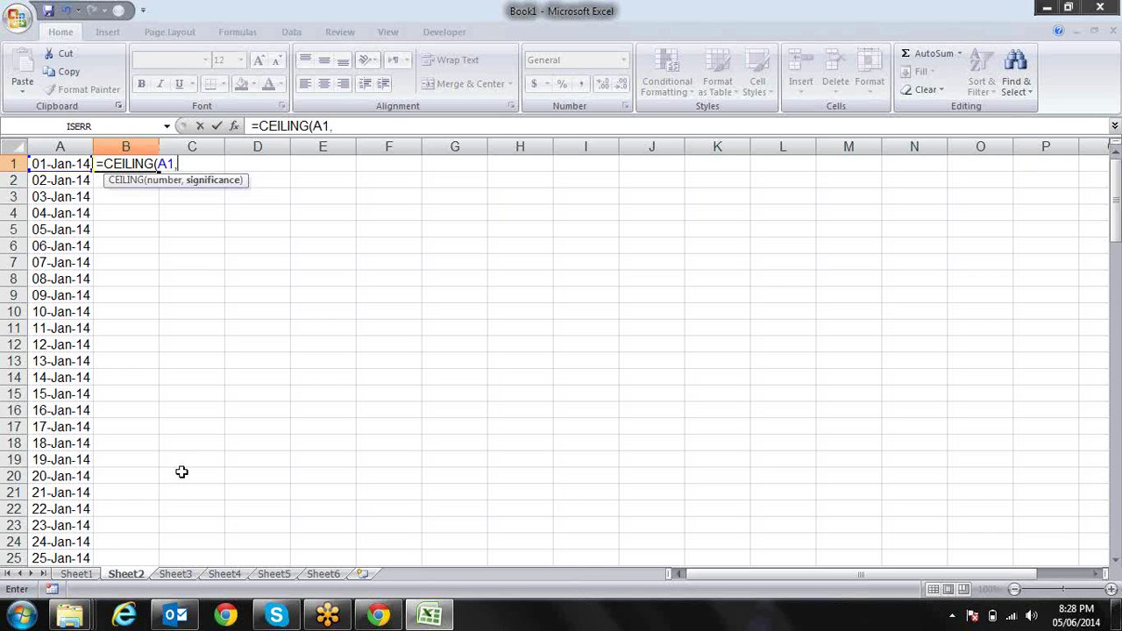
{"action": "type", "text": "7)"}
{"action": "type", "text": "/1"}
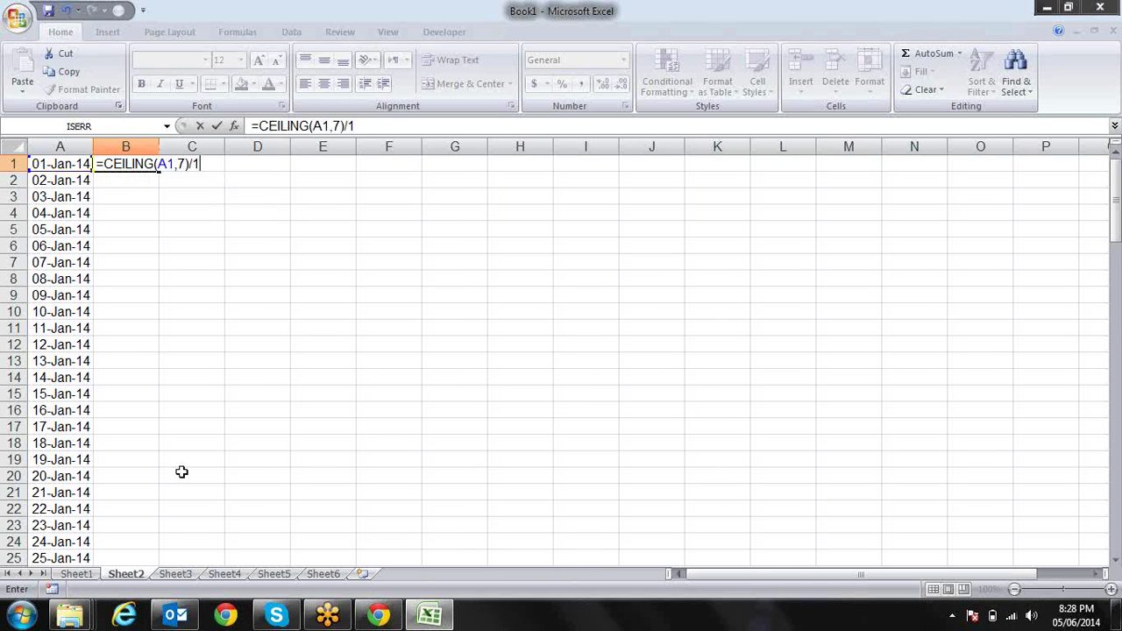
{"action": "type", "text": "4"}
{"action": "key", "text": "Return"}
{"action": "key", "text": "Up"}
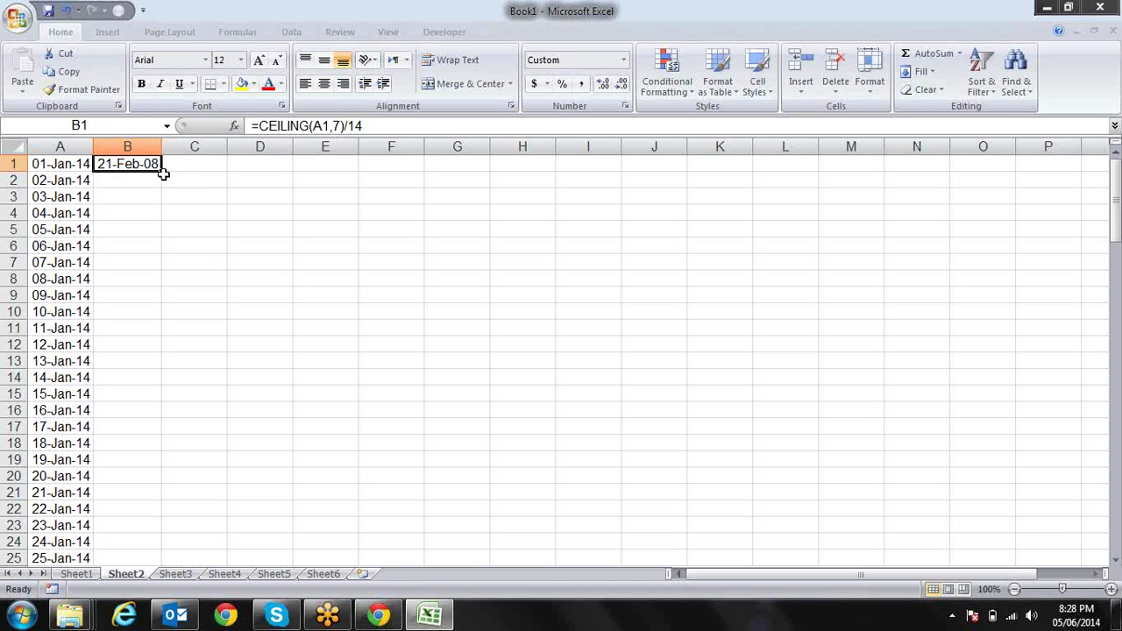
- Change the divisor to 7 and fill =CEILING(A1,7)/7 down column B
{"action": "key", "text": "F2"}
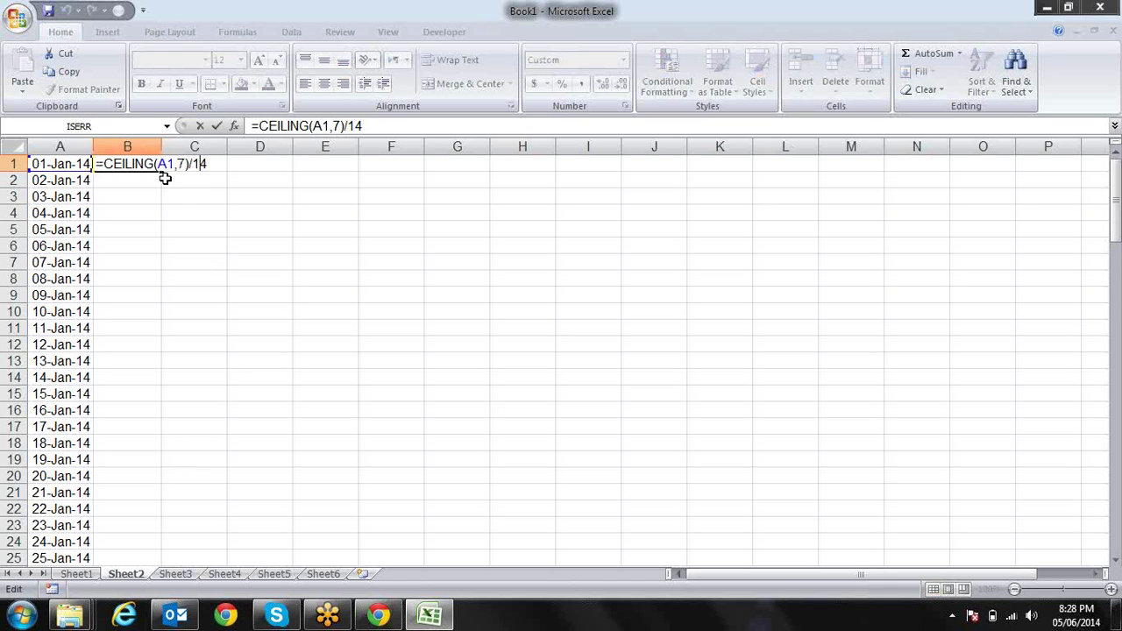
{"action": "key", "text": "BackSpace"}
{"action": "key", "text": "BackSpace"}
{"action": "type", "text": "7"}
{"action": "key", "text": "Return"}
{"action": "key", "text": "Up"}
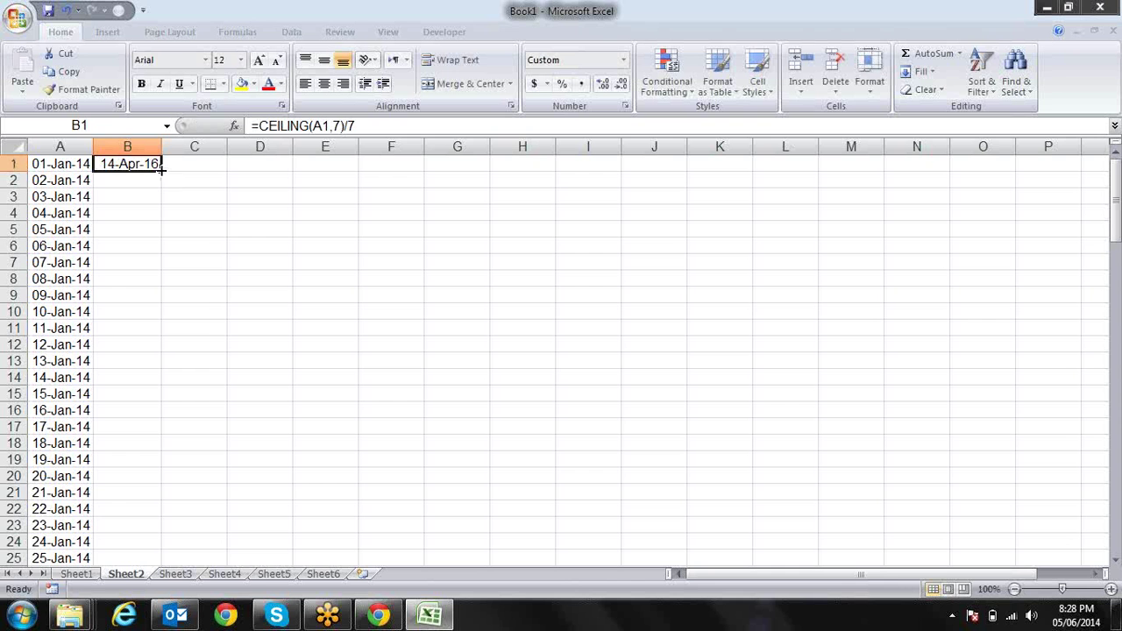
{"action": "double_click", "coordinate": [162, 171]}
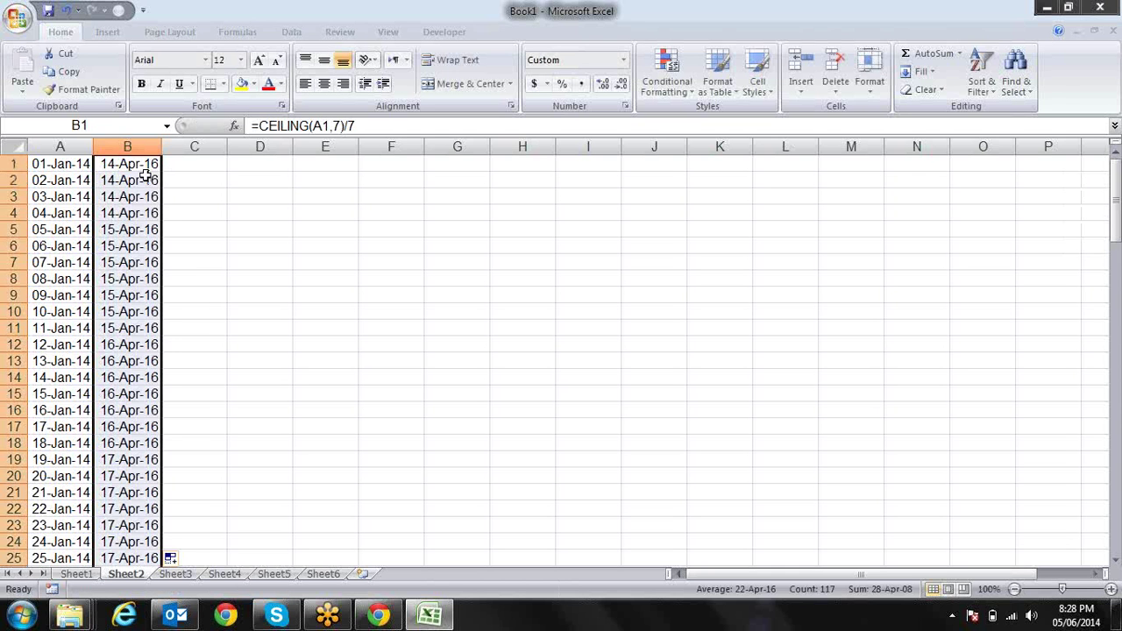
- Check the CEILING results down column B to the last row
{"action": "left_click", "coordinate": [149, 179]}
{"action": "key", "text": "Up"}
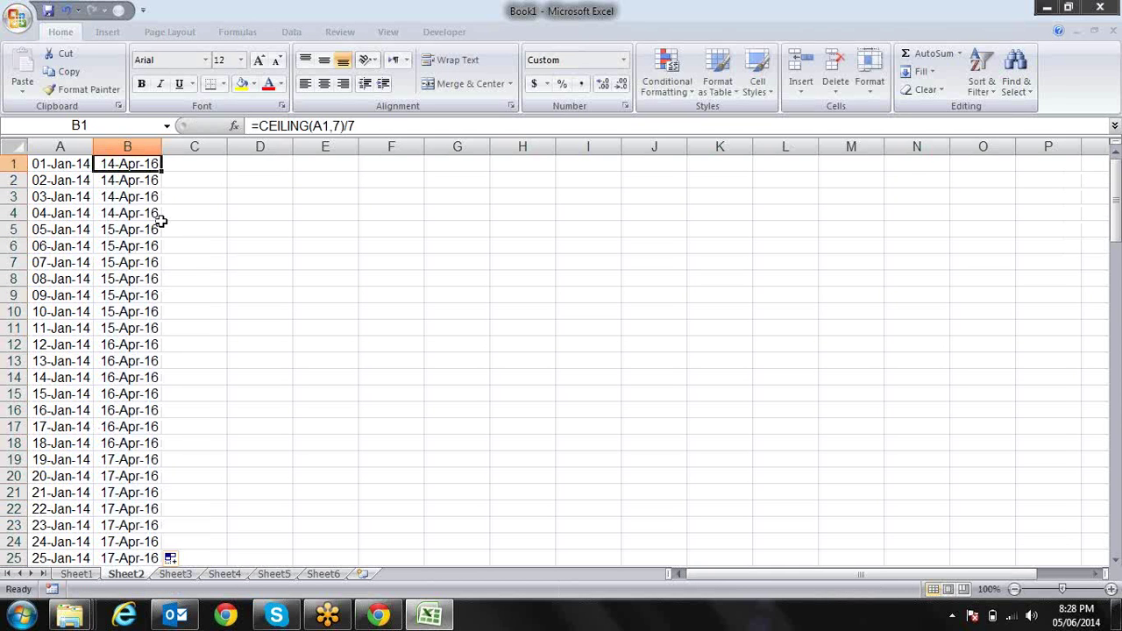
{"action": "key", "text": "Down"}
{"action": "key", "text": "Down"}
{"action": "key", "text": "Down"}
{"action": "key", "text": "Down"}
{"action": "key", "text": "Down"}
{"action": "key", "text": "Down"}
{"action": "key", "text": "Up"}
{"action": "key", "text": "Up"}
{"action": "key", "text": "Up"}
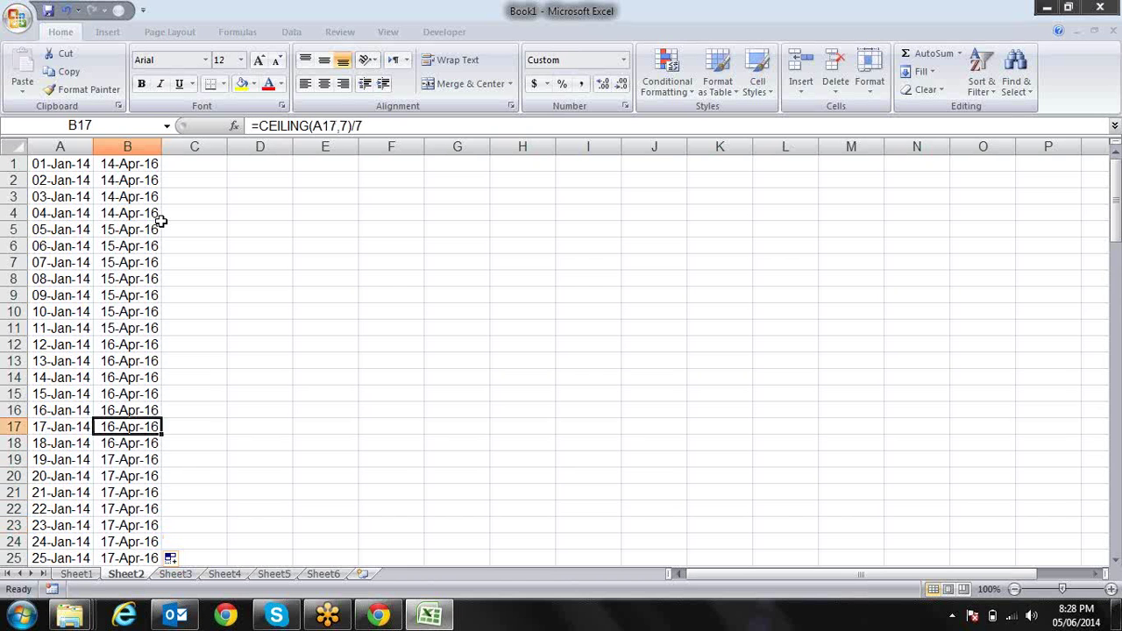
{"action": "key", "text": "Up"}
{"action": "key", "text": "Up"}
{"action": "key", "text": "Up"}
{"action": "key", "text": "Down"}
{"action": "key", "text": "Down"}
{"action": "key", "text": "Down"}
{"action": "key", "text": "Down"}
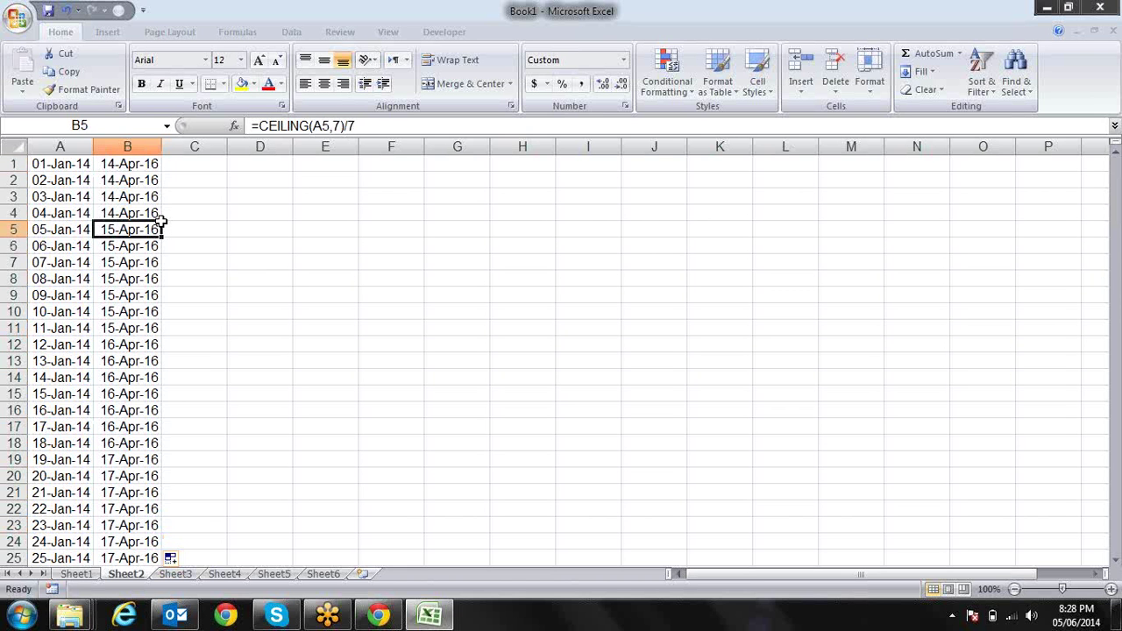
{"action": "key", "text": "ctrl+Down"}
{"action": "key", "text": "Down"}
{"action": "key", "text": "Up"}
{"action": "key", "text": "Up"}
{"action": "key", "text": "Up"}
{"action": "key", "text": "Up"}
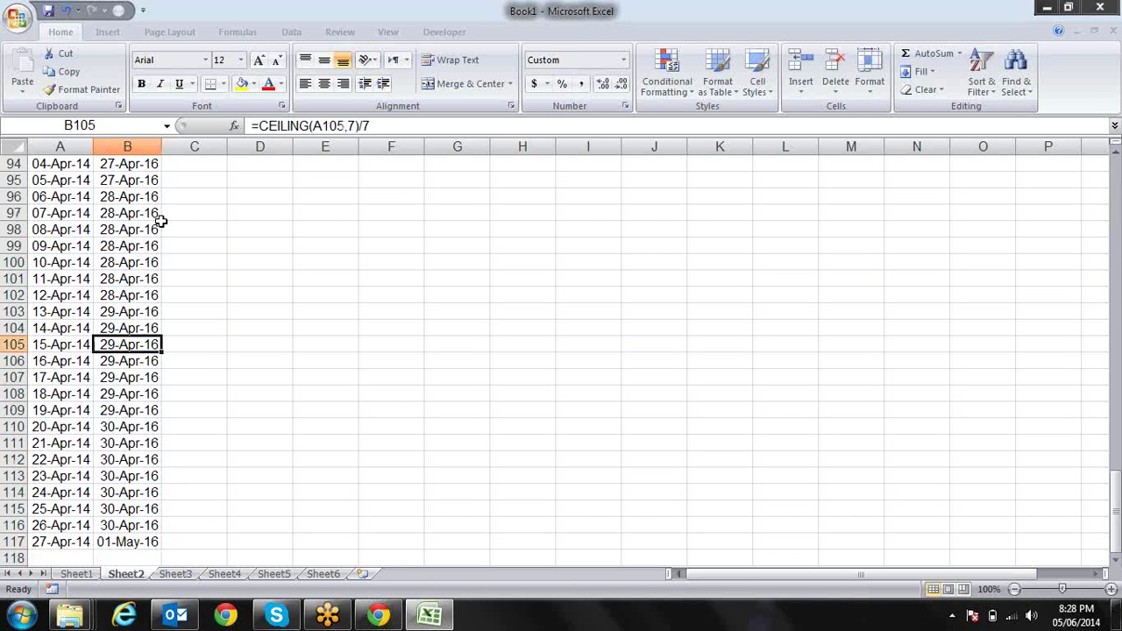
{"action": "key", "text": "Up"}
{"action": "key", "text": "Up"}
{"action": "key", "text": "Up"}
{"action": "key", "text": "Up"}
{"action": "key", "text": "Up"}
{"action": "key", "text": "Up"}
{"action": "key", "text": "Up"}
{"action": "key", "text": "Up"}
{"action": "key", "text": "Up"}
{"action": "key", "text": "Up"}
{"action": "key", "text": "Up"}
{"action": "key", "text": "Up"}
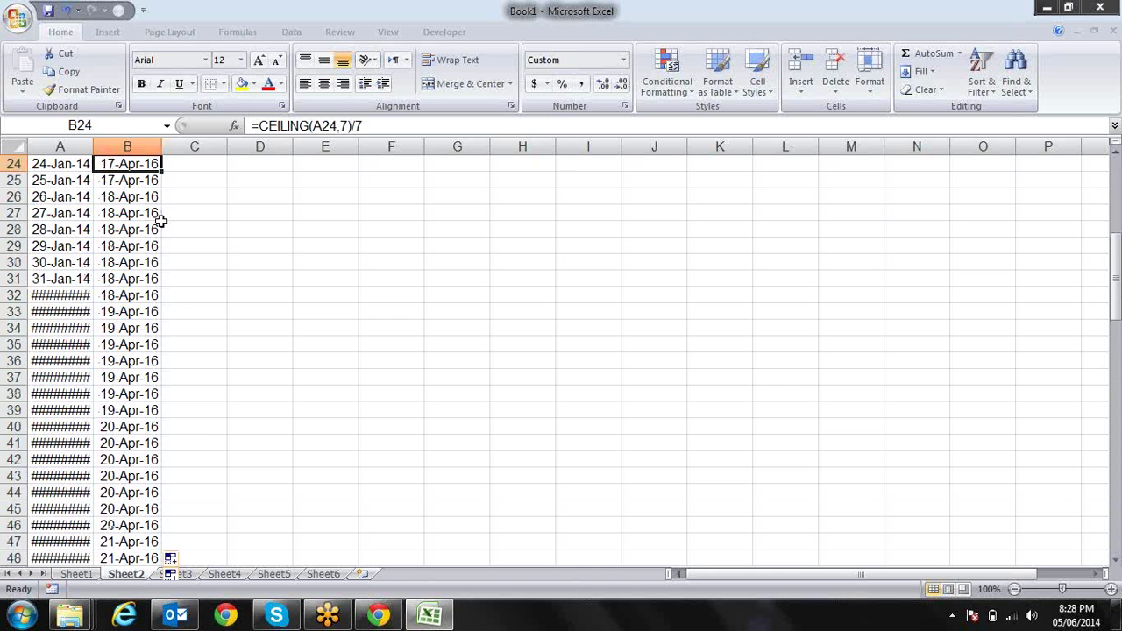
{"action": "key", "text": "Up"}
{"action": "key", "text": "Up"}
{"action": "key", "text": "Up"}
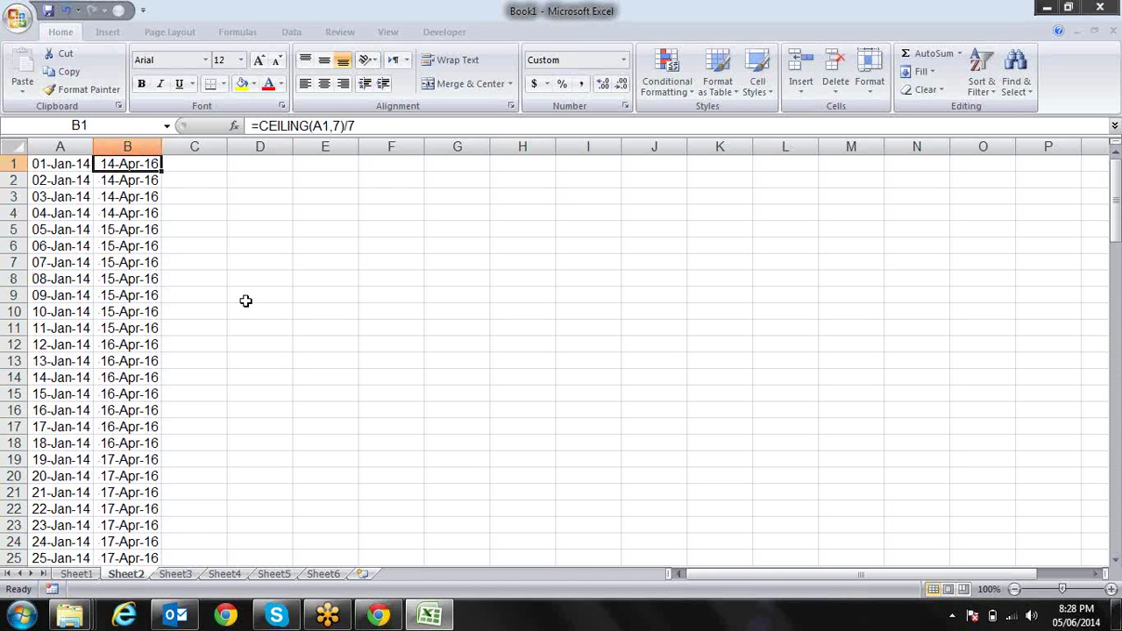
- Enter =FLOOR(A1,7) in B1
{"action": "type", "text": "=fl"}
{"action": "key", "text": "Tab"}
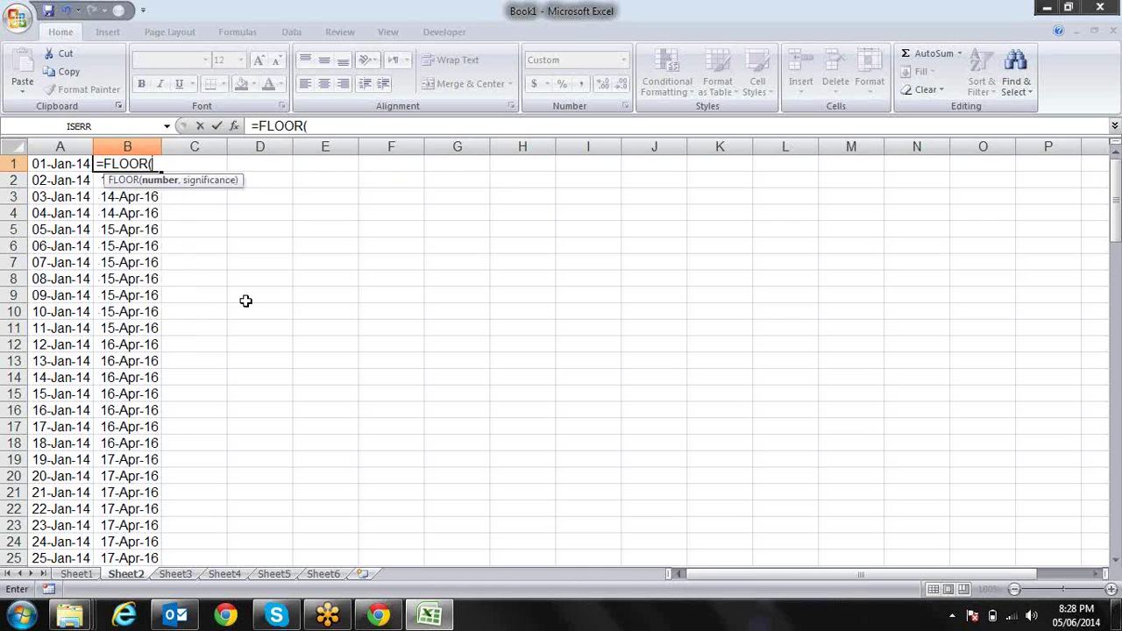
{"action": "key", "text": "Left"}
{"action": "type", "text": ","}
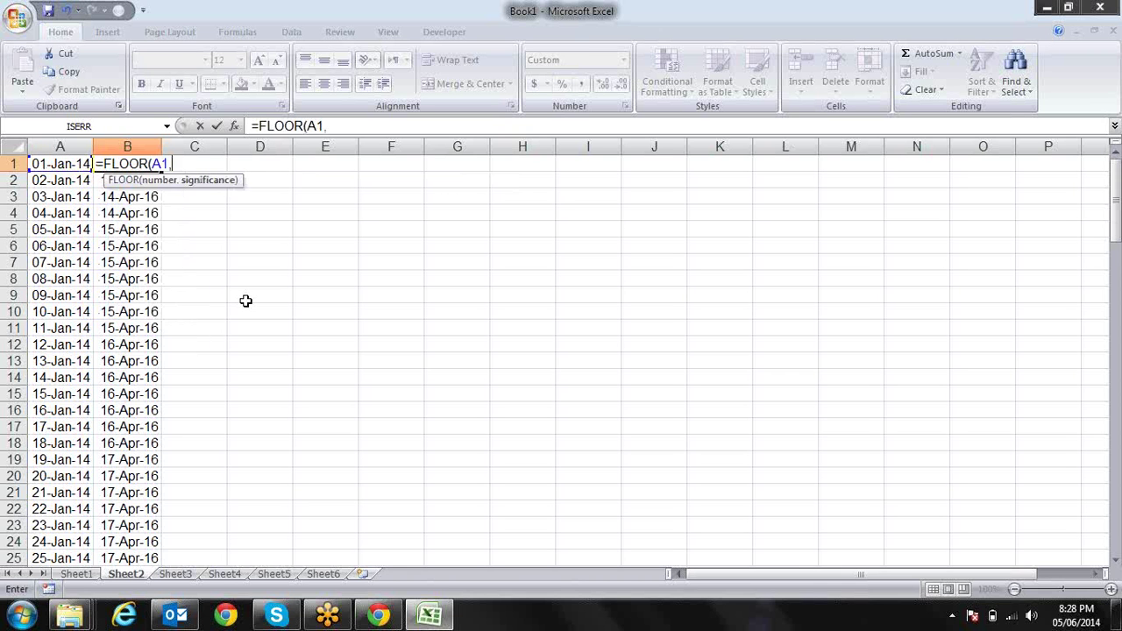
{"action": "type", "text": "7"}
{"action": "type", "text": ")/"}
{"action": "key", "text": "Return"}
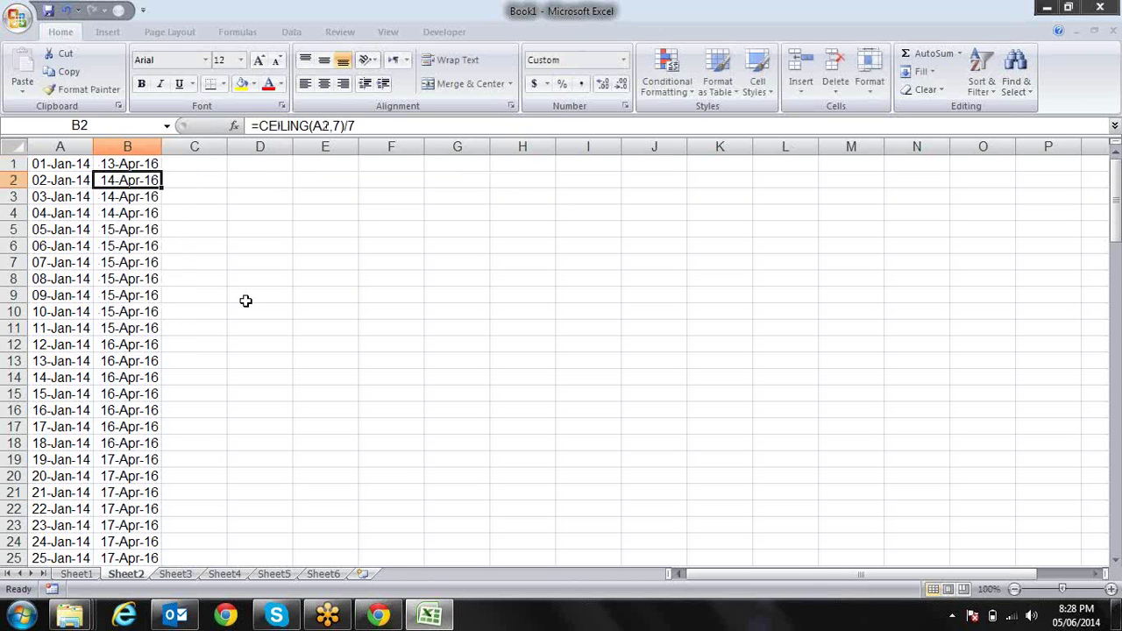
{"action": "key", "text": "Up"}
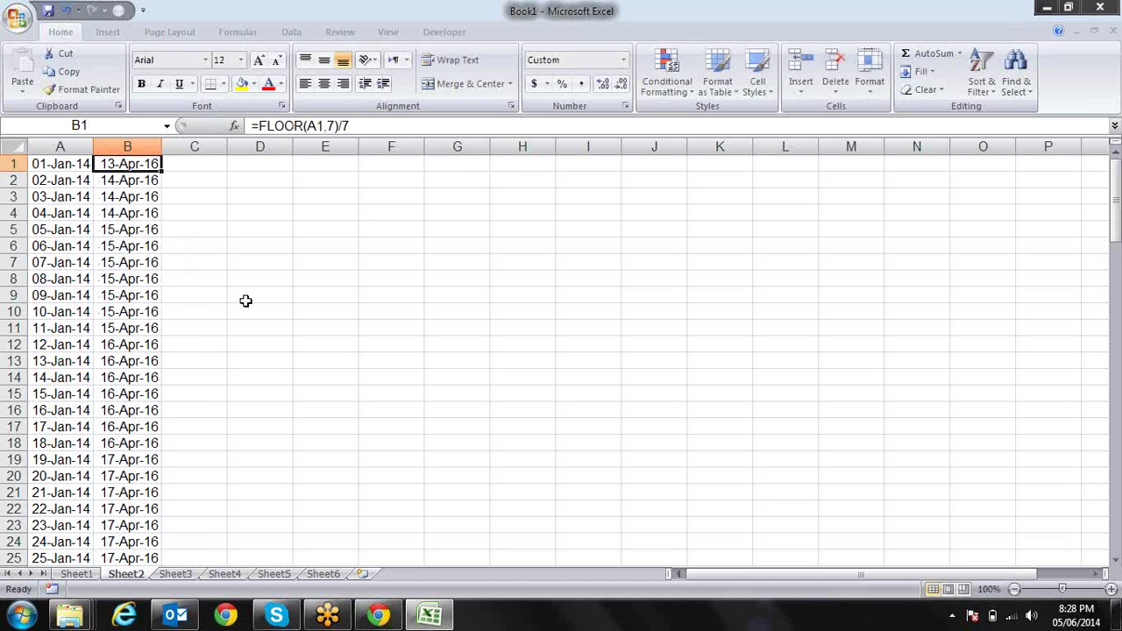
- Clear B1:B117 and bring the browser to the front
{"action": "key", "text": "ctrl+shift+Down"}
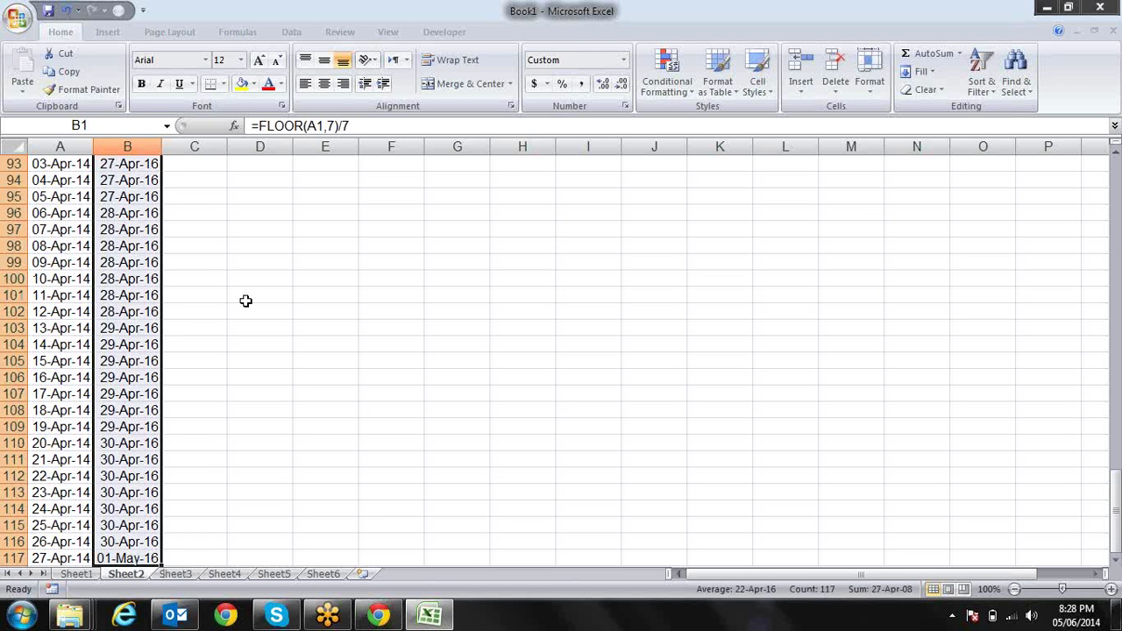
{"action": "key", "text": "Delete"}
{"action": "key", "text": "ctrl+BackSpace"}
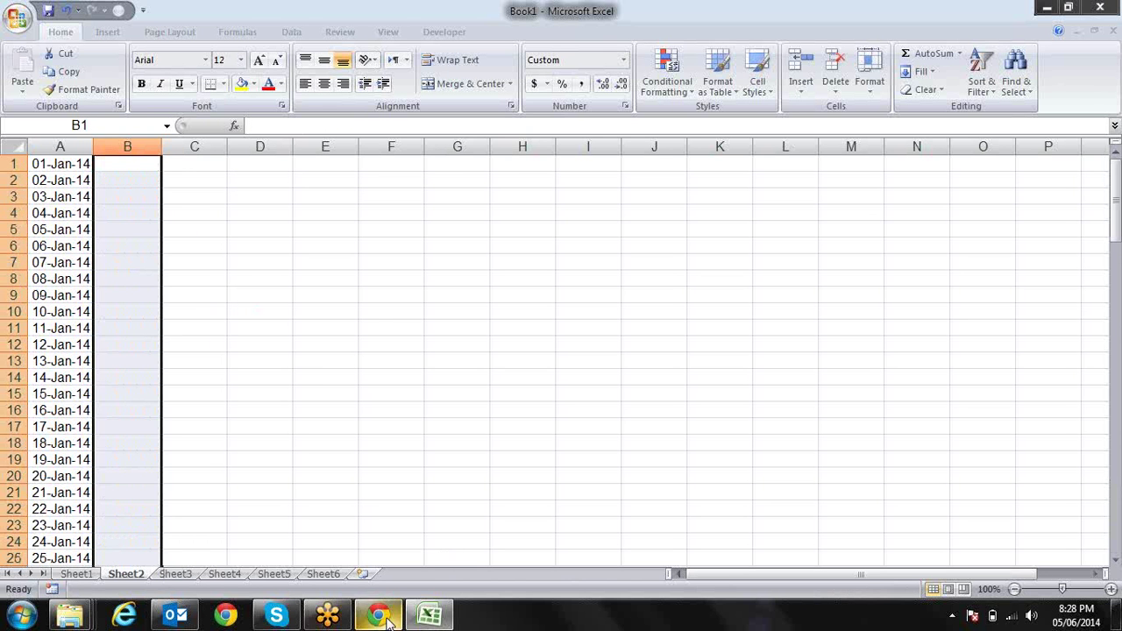
{"action": "left_click", "coordinate": [386, 617]}
- Go to Google and search for 'second saturday in excel'
{"action": "scroll", "coordinate": [720, 410], "scroll_direction": "down", "scroll_amount": 2}
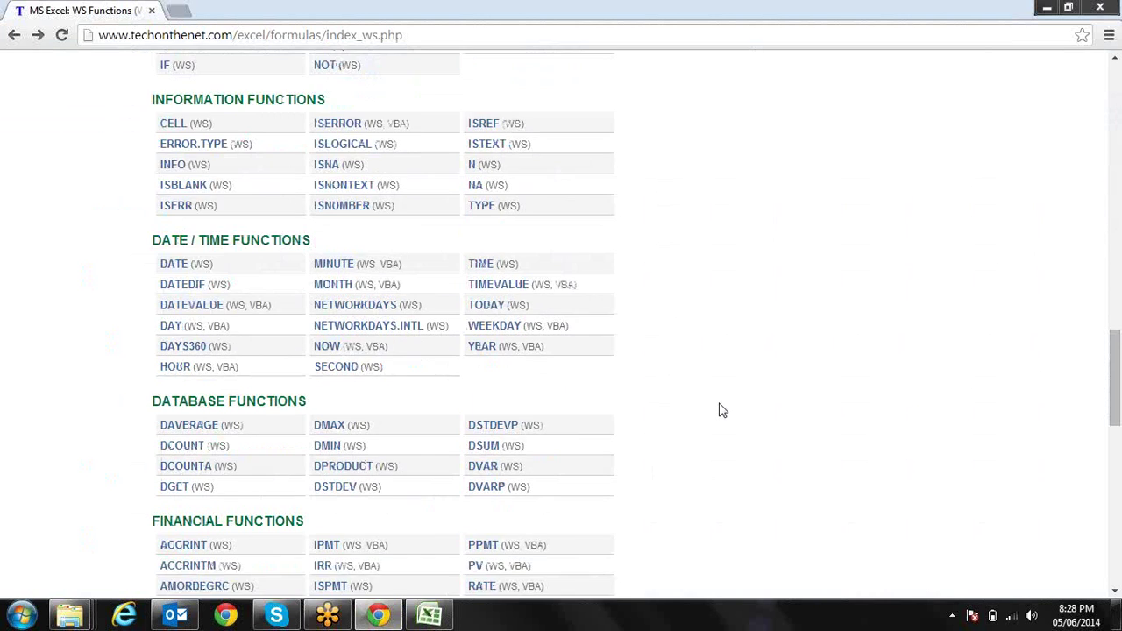
{"action": "scroll", "coordinate": [720, 411], "scroll_direction": "down", "scroll_amount": 7}
{"action": "scroll", "coordinate": [721, 410], "scroll_direction": "down", "scroll_amount": 3}
{"action": "scroll", "coordinate": [721, 411], "scroll_direction": "up", "scroll_amount": 3}
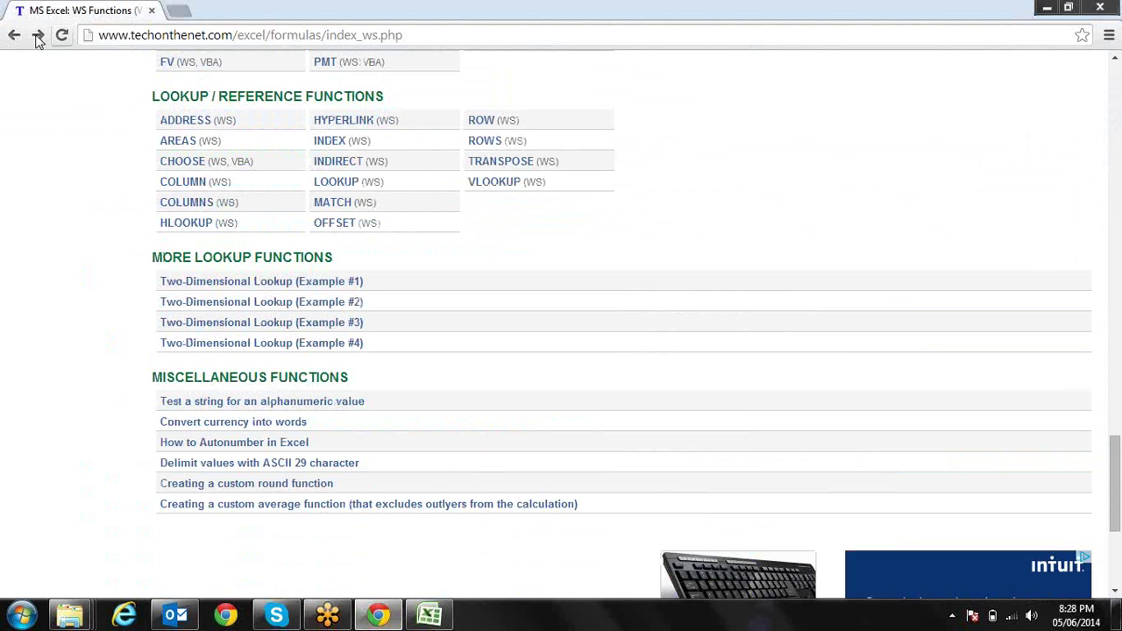
{"action": "left_click", "coordinate": [158, 35]}
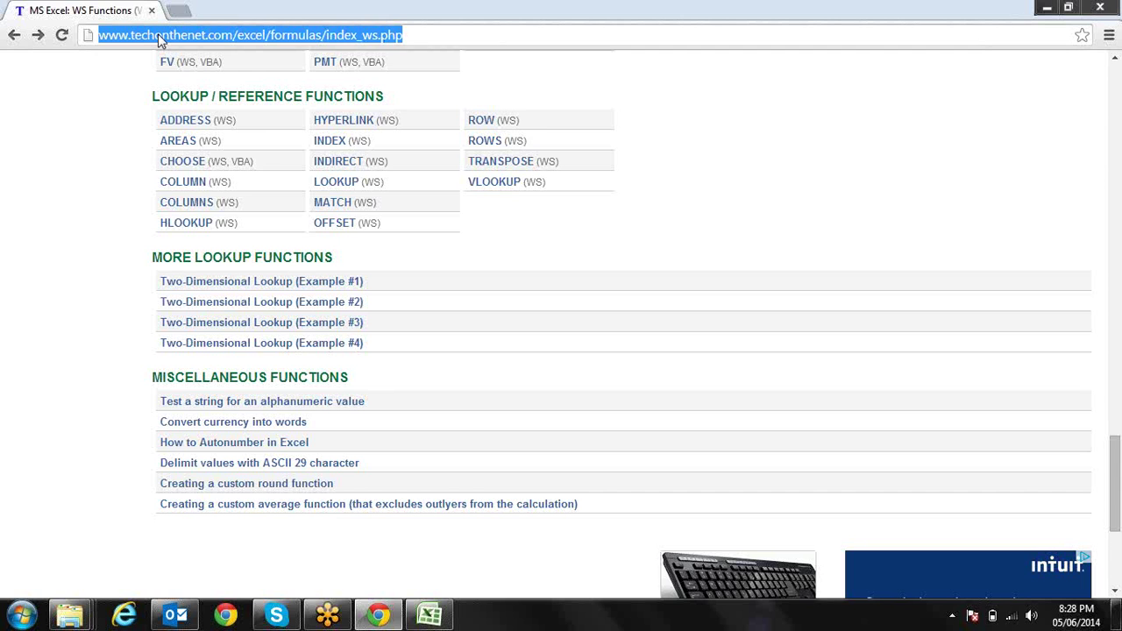
{"action": "type", "text": "google.com"}
{"action": "key", "text": "Return"}
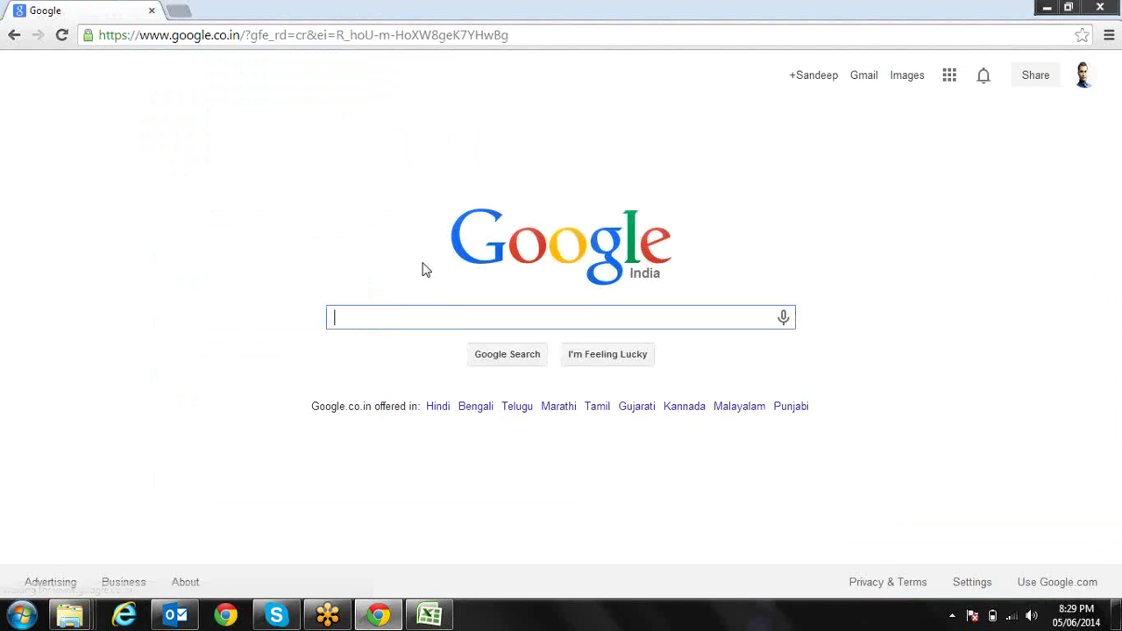
{"action": "type", "text": "sa"}
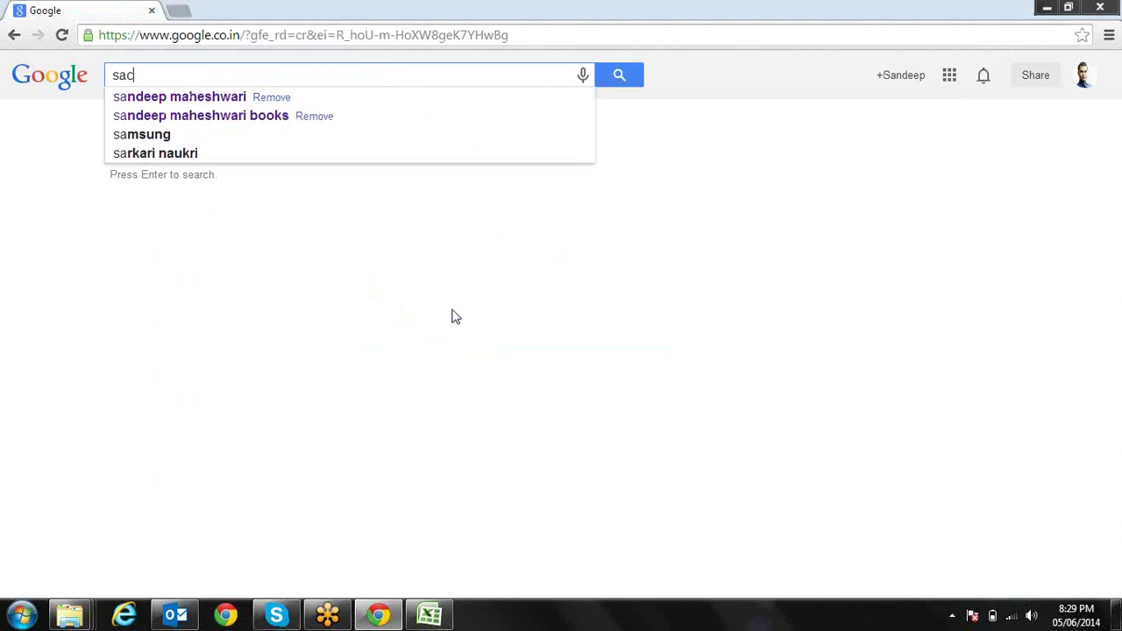
{"action": "type", "text": "c"}
{"action": "key", "text": "BackSpace"}
{"action": "key", "text": "BackSpace"}
{"action": "type", "text": "e"}
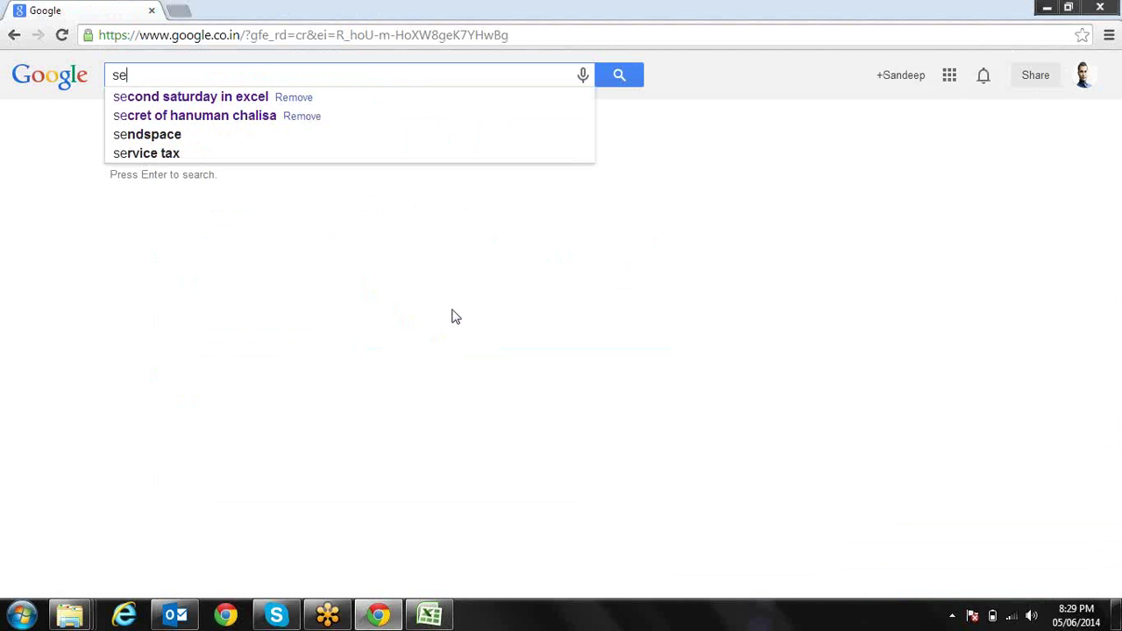
{"action": "key", "text": "Down"}
{"action": "key", "text": "Return"}
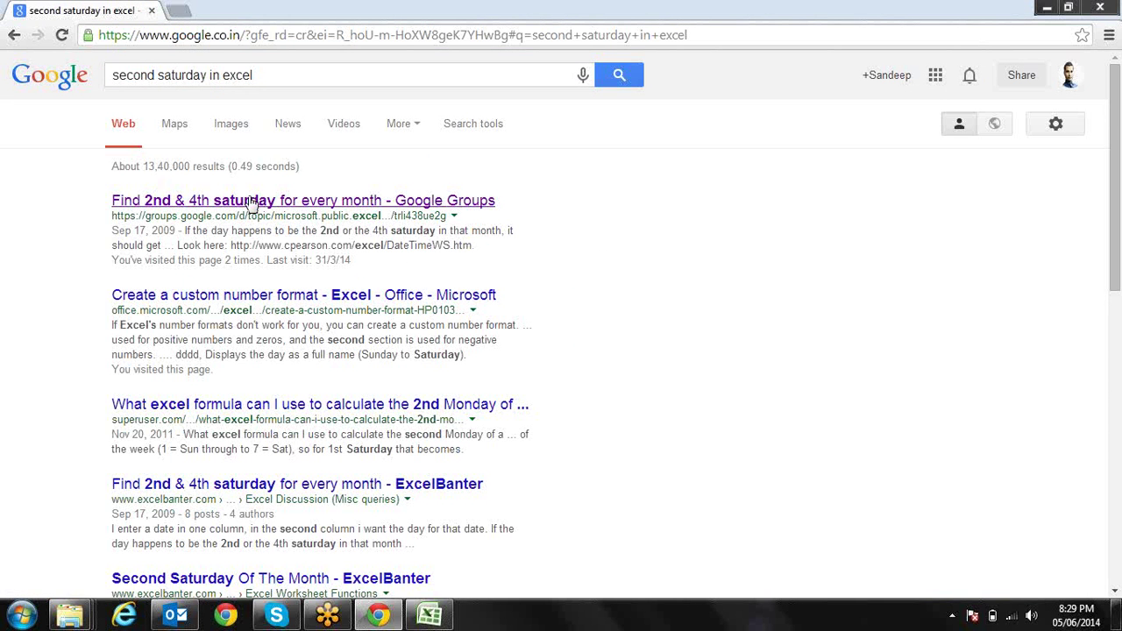
- Open the 'Find 2nd & 4th saturday' thread, select the second-Saturday FLOOR formula, then return to Excel
{"action": "left_click", "coordinate": [250, 203]}
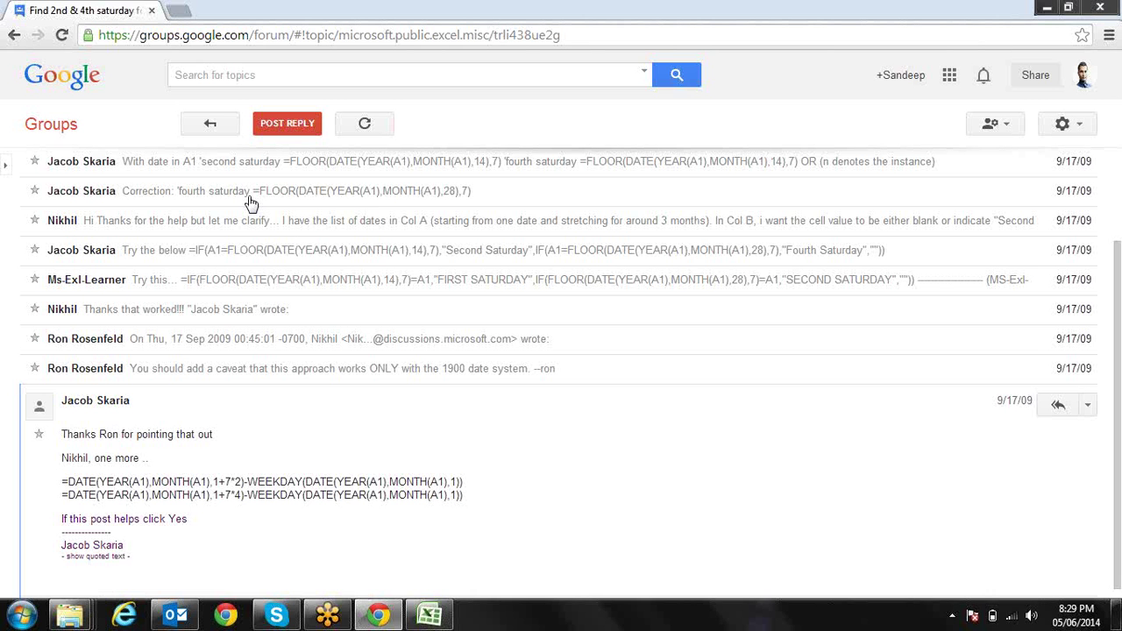
{"action": "left_click", "coordinate": [444, 166]}
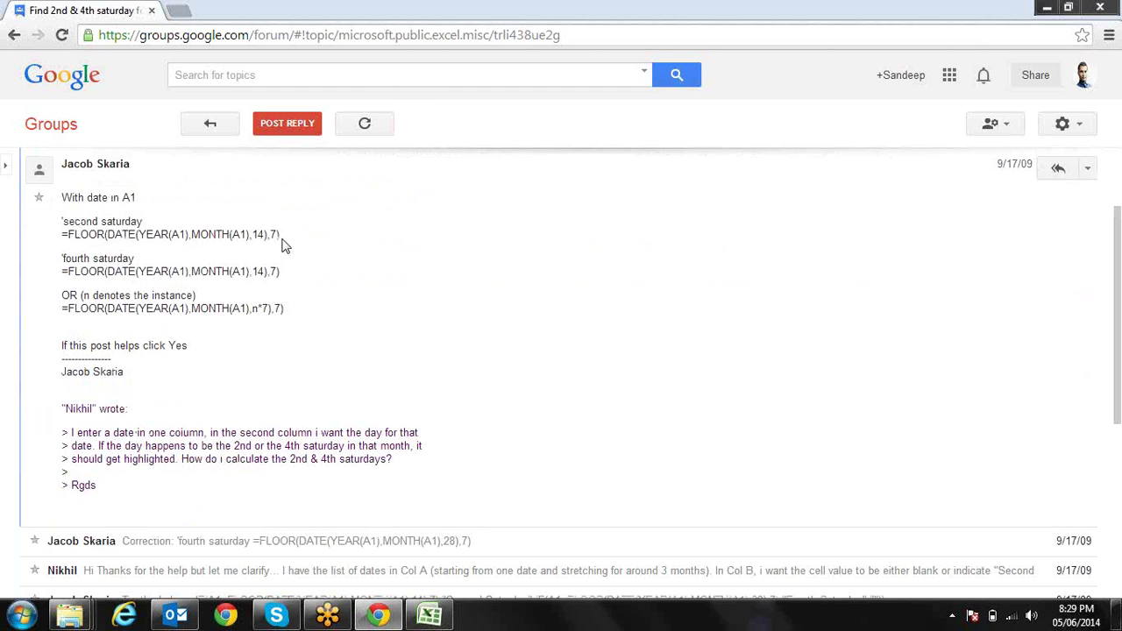
{"action": "left_click_drag", "start_coordinate": [285, 236], "coordinate": [63, 227]}
{"action": "key", "text": "alt+Tab"}
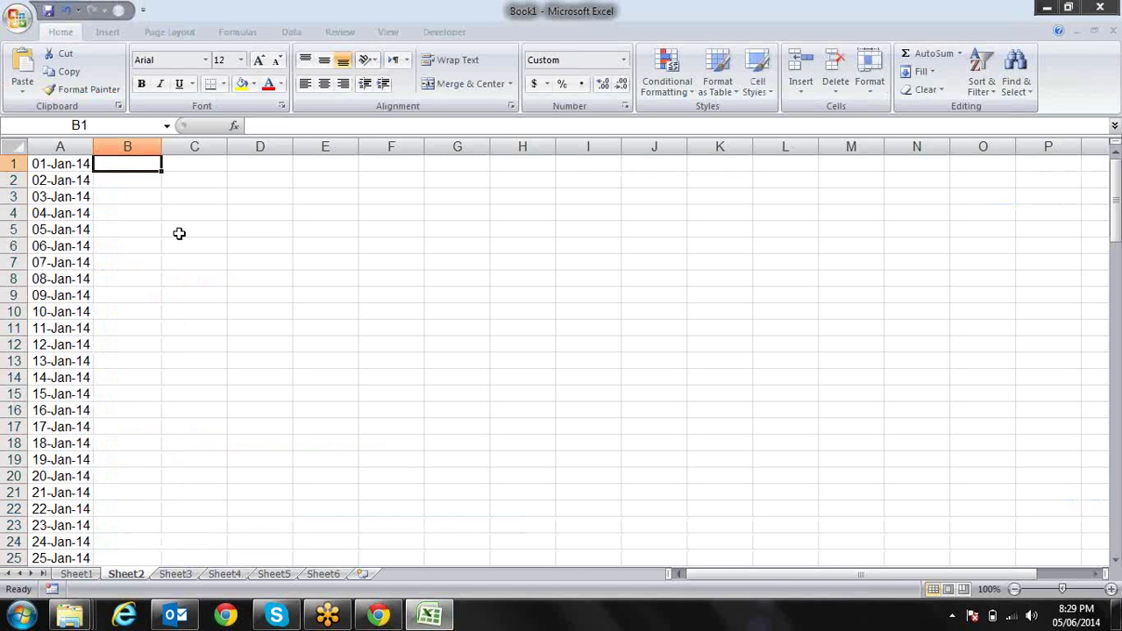
- Paste =FLOOR(DATE(YEAR(A1),MONTH(A1),14),7) into B1 and format the result as a date
{"action": "key", "text": "ctrl+v"}
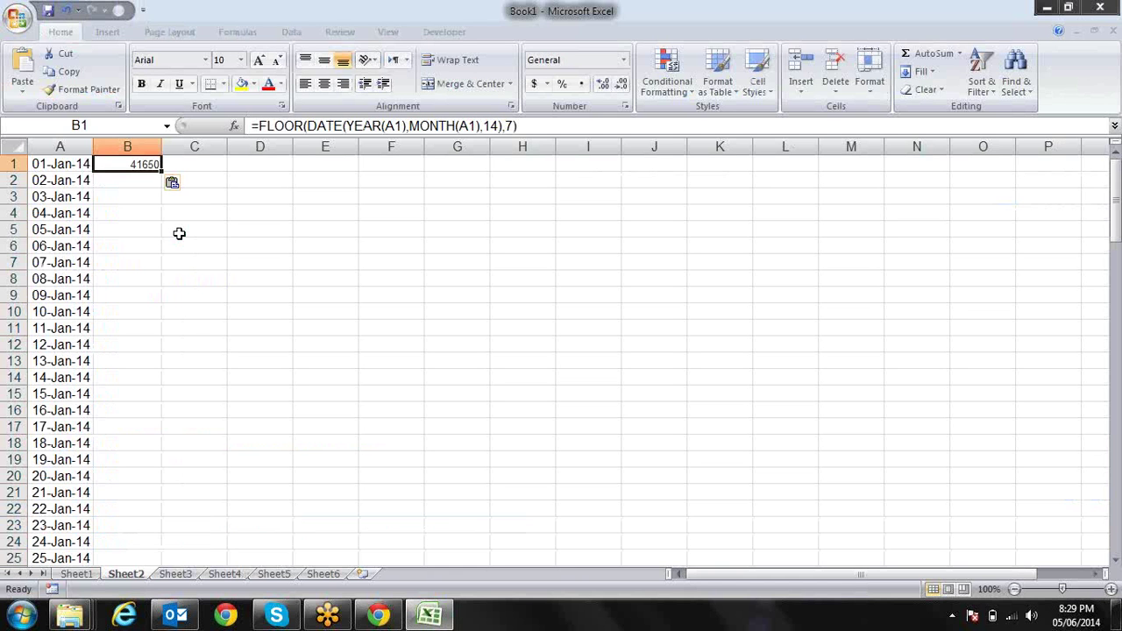
{"action": "key", "text": "F2"}
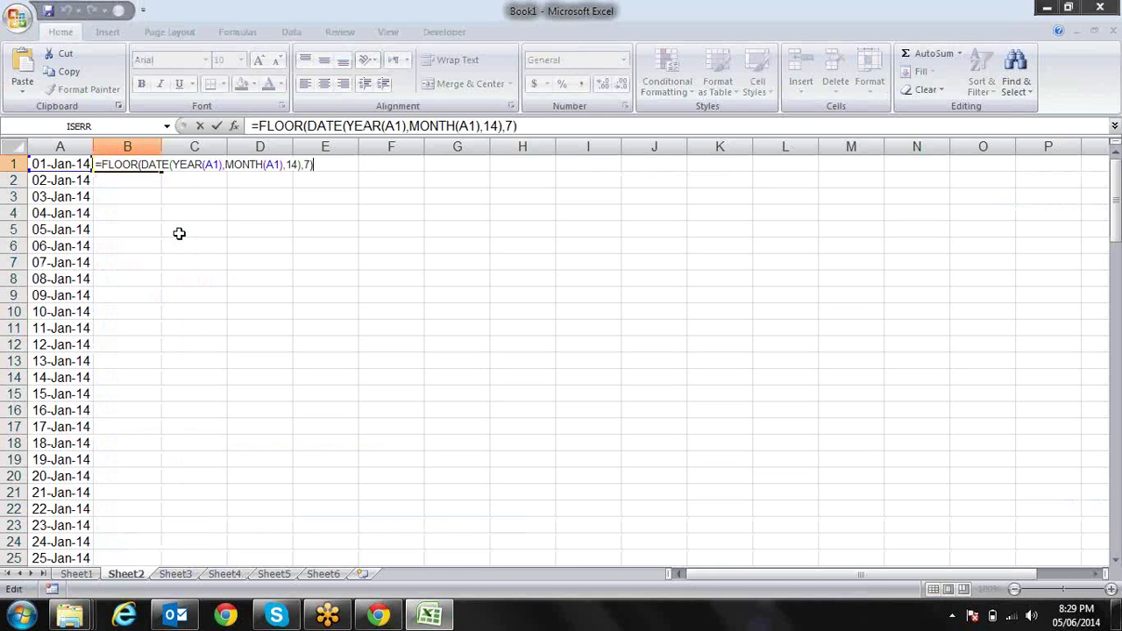
{"action": "key", "text": "Left"}
{"action": "key", "text": "Left"}
{"action": "key", "text": "Left"}
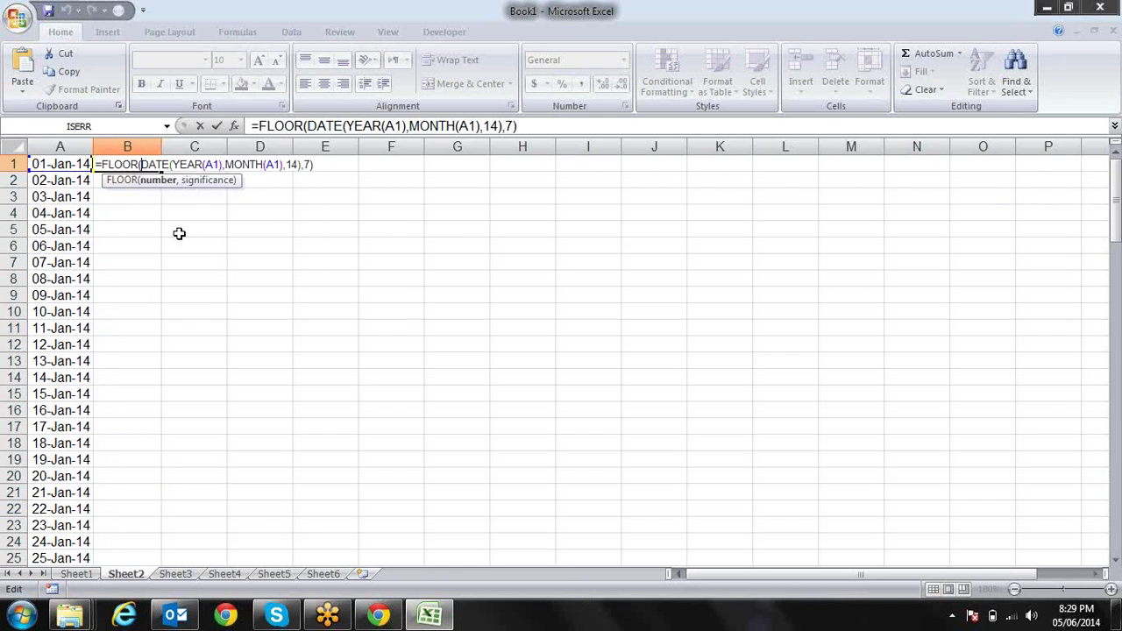
{"action": "key", "text": "shift+Right"}
{"action": "key", "text": "shift+Right"}
{"action": "key", "text": "shift+Right"}
{"action": "key", "text": "shift+Right"}
{"action": "key", "text": "shift+Right"}
{"action": "key", "text": "shift+Right"}
{"action": "key", "text": "shift+Right"}
{"action": "key", "text": "shift+Right"}
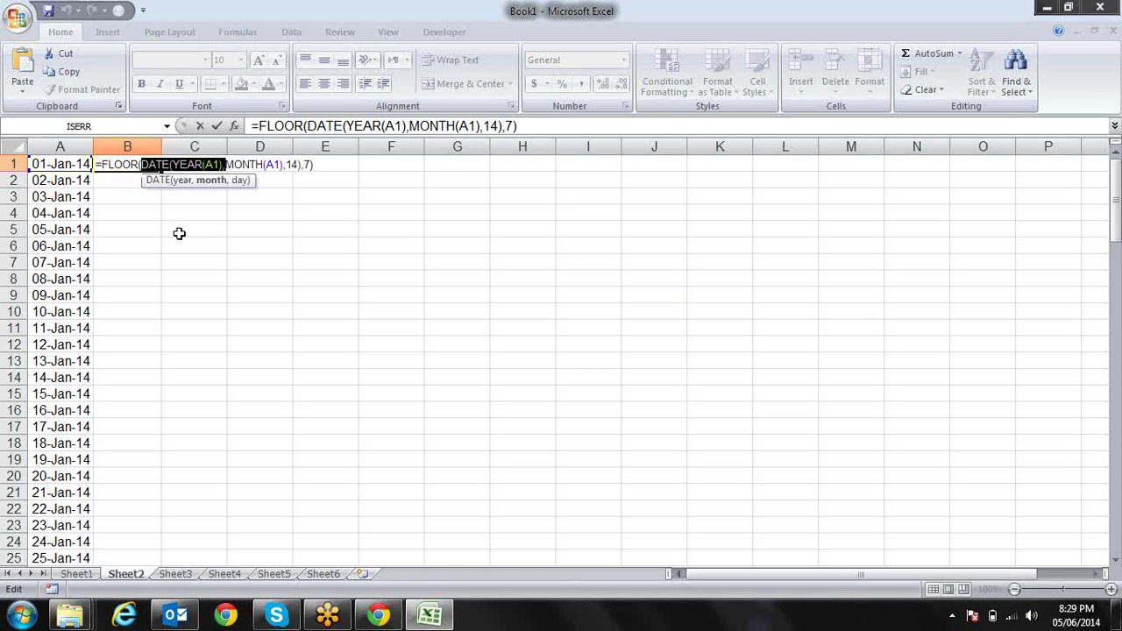
{"action": "key", "text": "shift+Right"}
{"action": "key", "text": "shift+Right"}
{"action": "key", "text": "shift+Right"}
{"action": "key", "text": "shift+Right"}
{"action": "key", "text": "shift+Right"}
{"action": "key", "text": "shift+Right"}
{"action": "key", "text": "shift+Right"}
{"action": "key", "text": "shift+Right"}
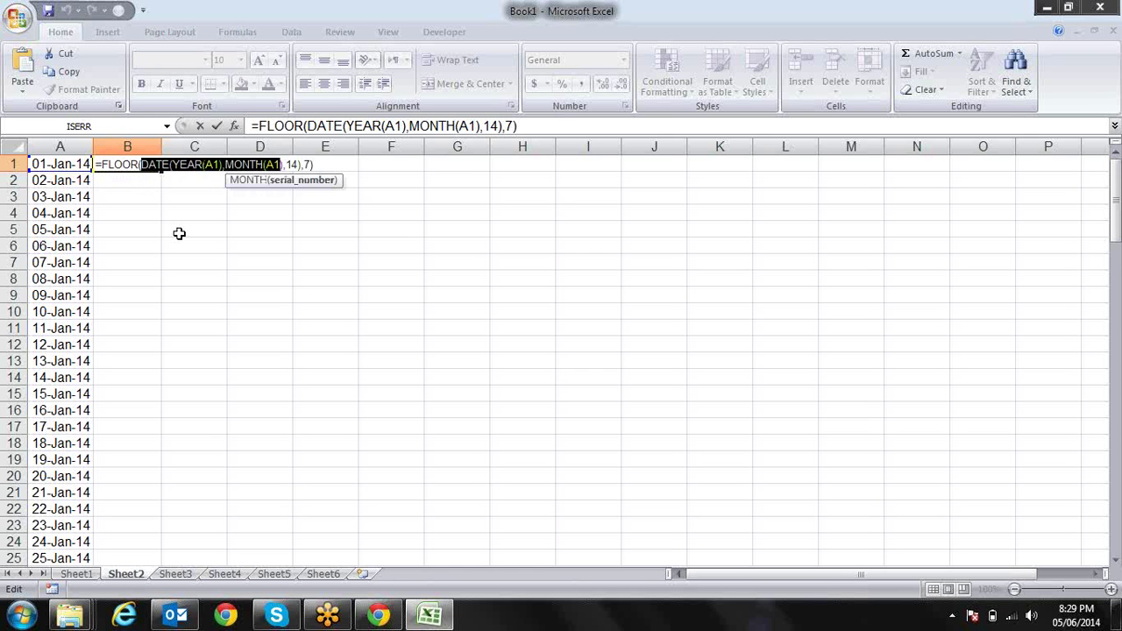
{"action": "key", "text": "shift+Right"}
{"action": "key", "text": "Right"}
{"action": "key", "text": "Right"}
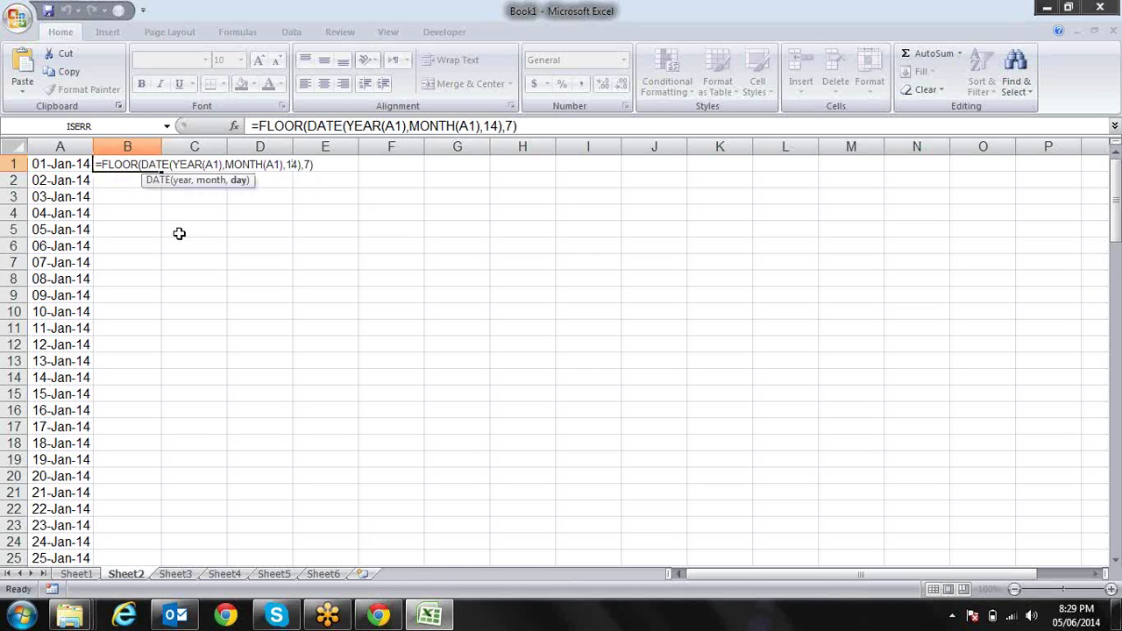
{"action": "key", "text": "ctrl+Return"}
{"action": "key", "text": "ctrl+shift+3"}
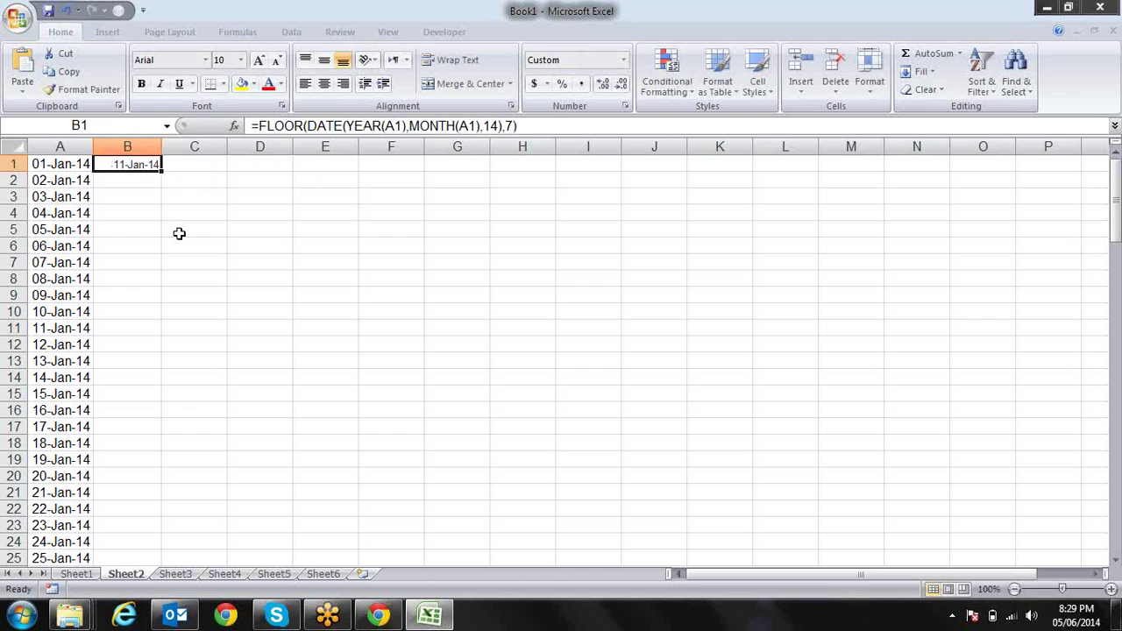
- Fill B1's formula down column B and auto-fit column A so its dates display
{"action": "double_click", "coordinate": [160, 171]}
{"action": "key", "text": "Down"}
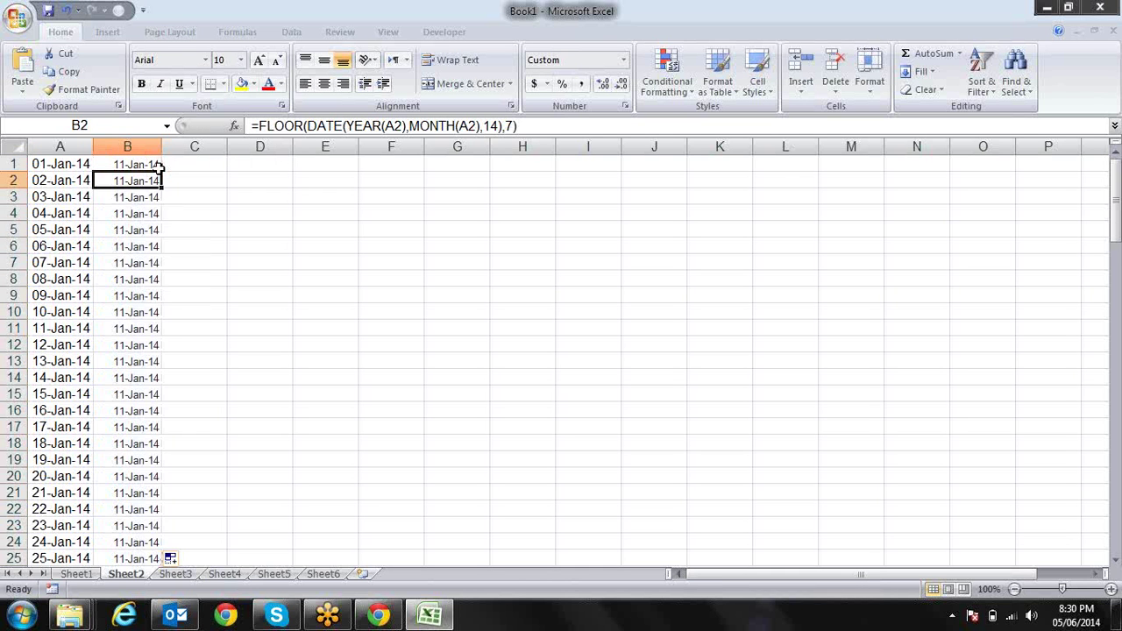
{"action": "key", "text": "Down"}
{"action": "key", "text": "Down"}
{"action": "key", "text": "Down"}
{"action": "key", "text": "Down"}
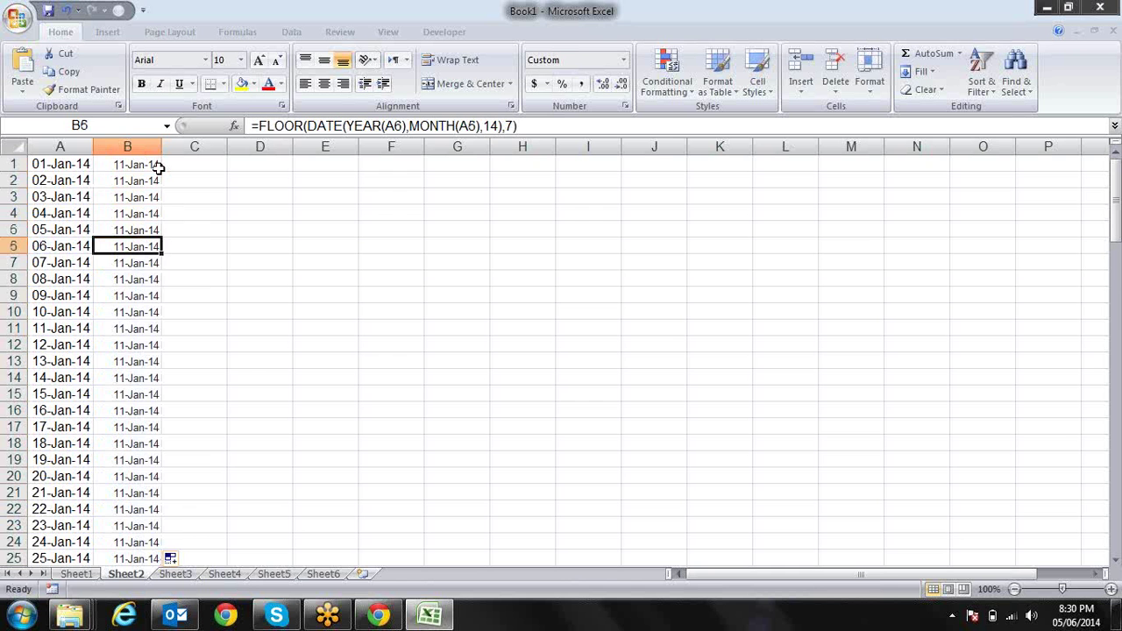
{"action": "key", "text": "Down"}
{"action": "key", "text": "Down"}
{"action": "key", "text": "Down"}
{"action": "key", "text": "Down"}
{"action": "key", "text": "Down"}
{"action": "key", "text": "Down"}
{"action": "key", "text": "Down"}
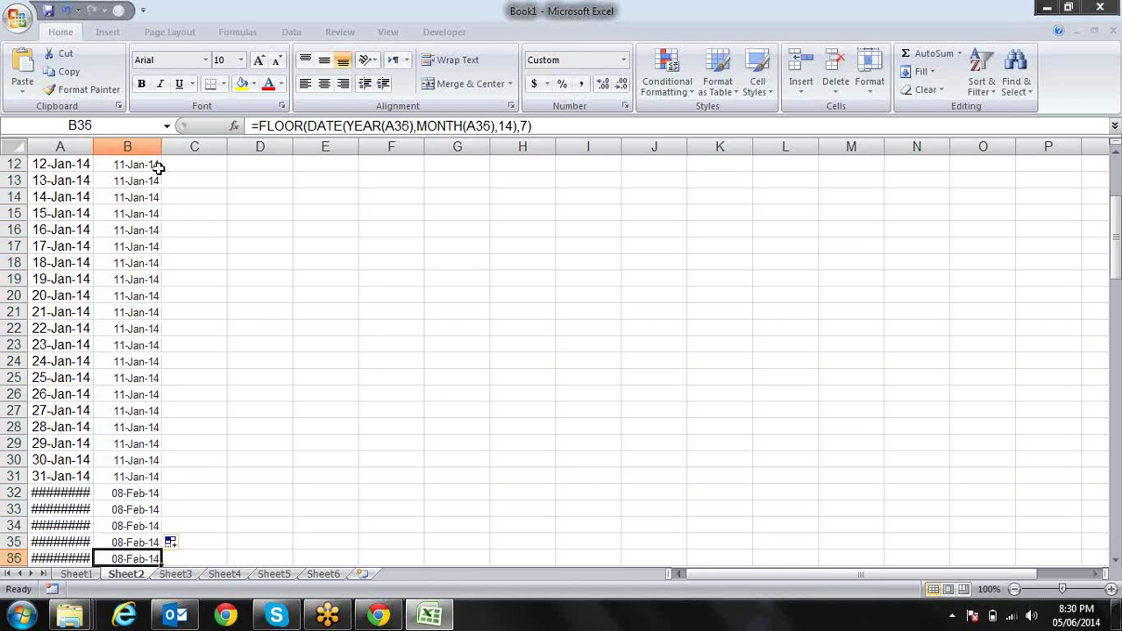
{"action": "key", "text": "Down"}
{"action": "key", "text": "Down"}
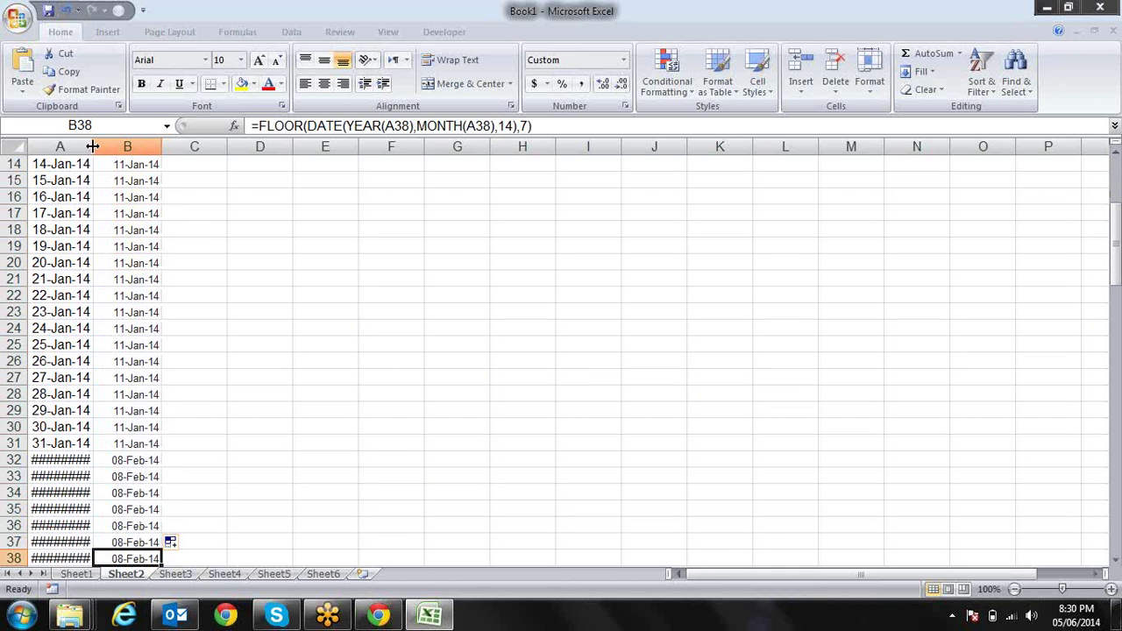
{"action": "double_click", "coordinate": [92, 146]}
{"action": "key", "text": "Down"}
{"action": "key", "text": "Up"}
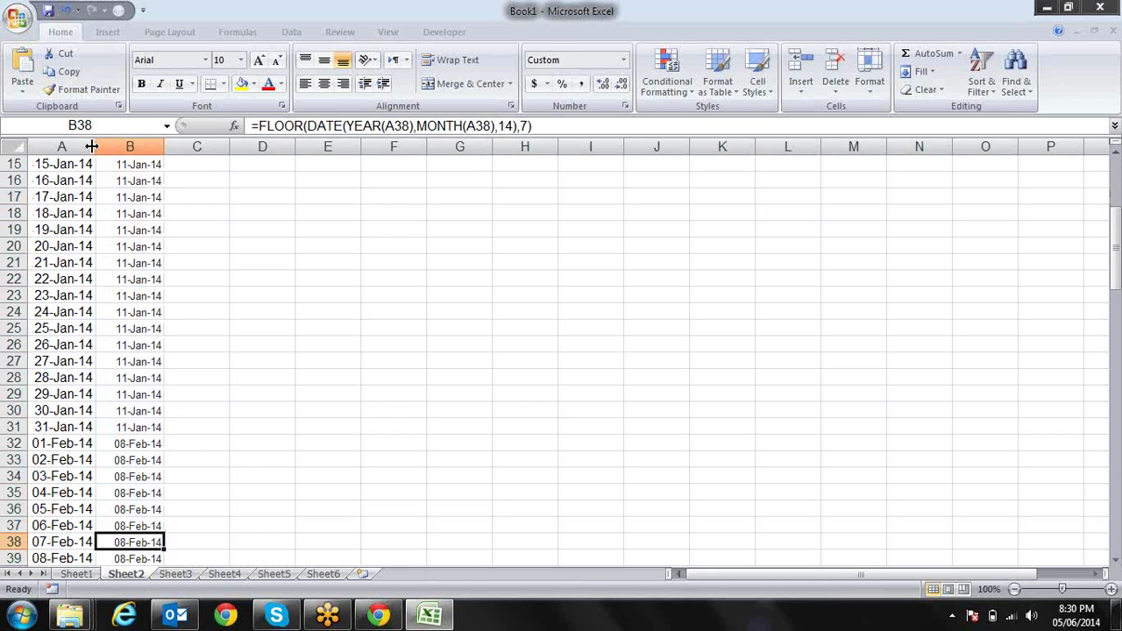
{"action": "key", "text": "Up"}
{"action": "key", "text": "Up"}
{"action": "key", "text": "Up"}
{"action": "key", "text": "Up"}
{"action": "key", "text": "Up"}
{"action": "key", "text": "Up"}
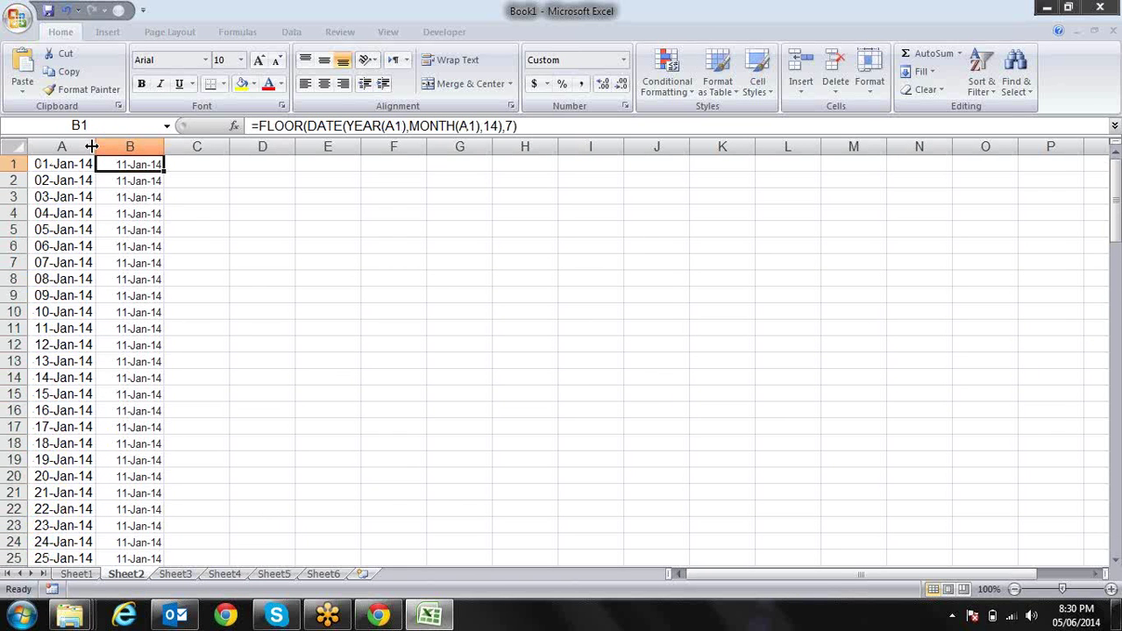
- Review B1's formula again, ending on cell D1
{"action": "key", "text": "F2"}
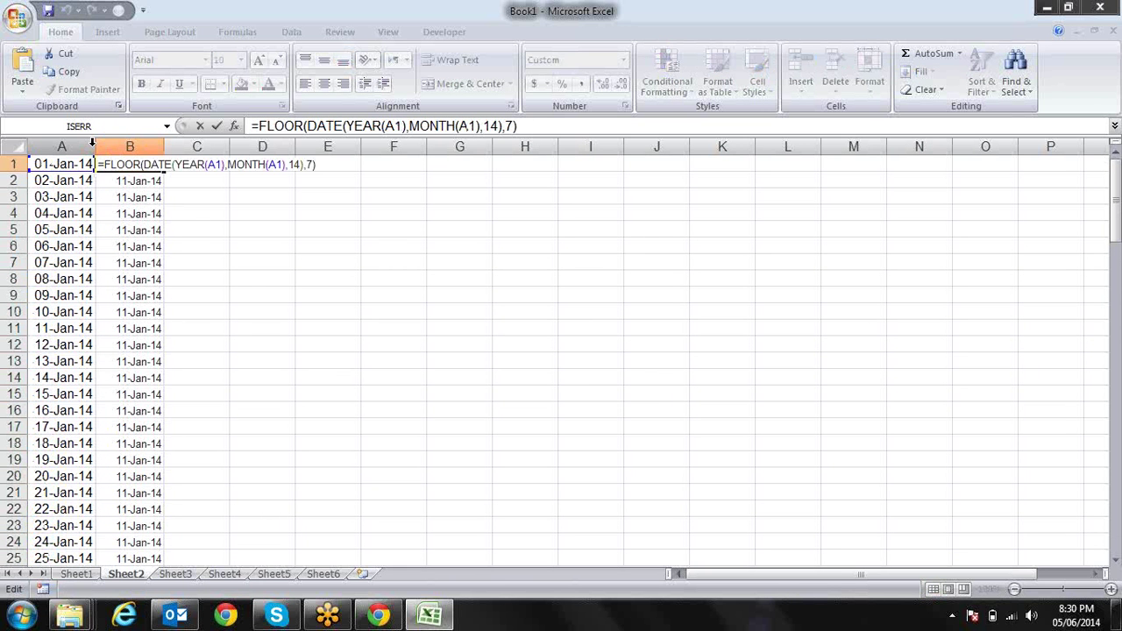
{"action": "key", "text": "Return"}
{"action": "key", "text": "Up"}
{"action": "key", "text": "Right"}
{"action": "key", "text": "Right"}
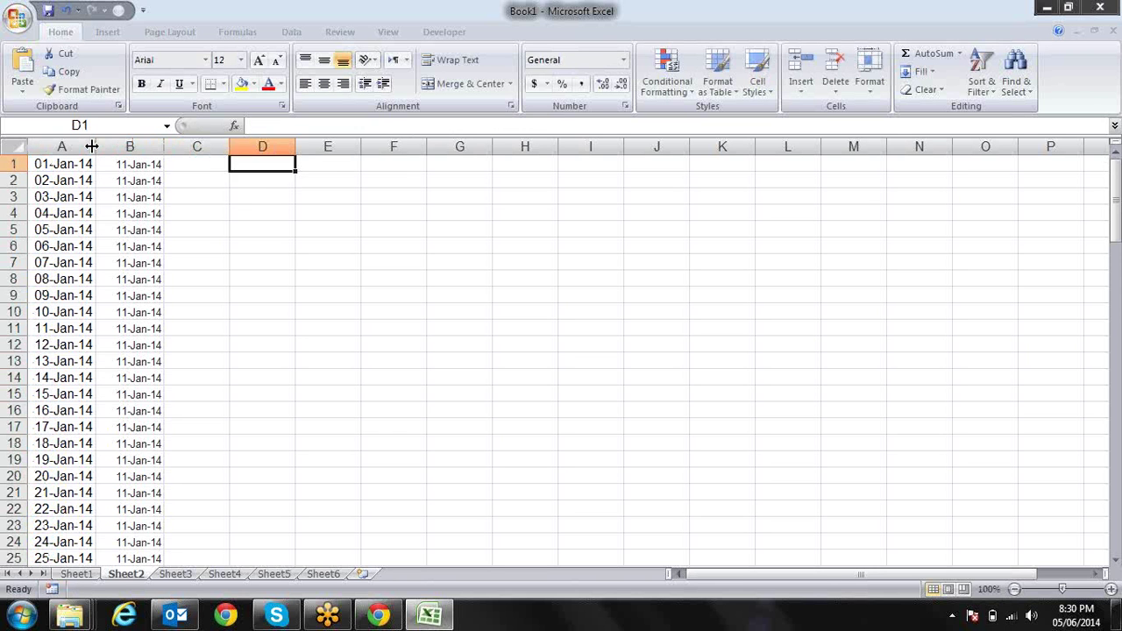
{"action": "key", "text": "Right"}
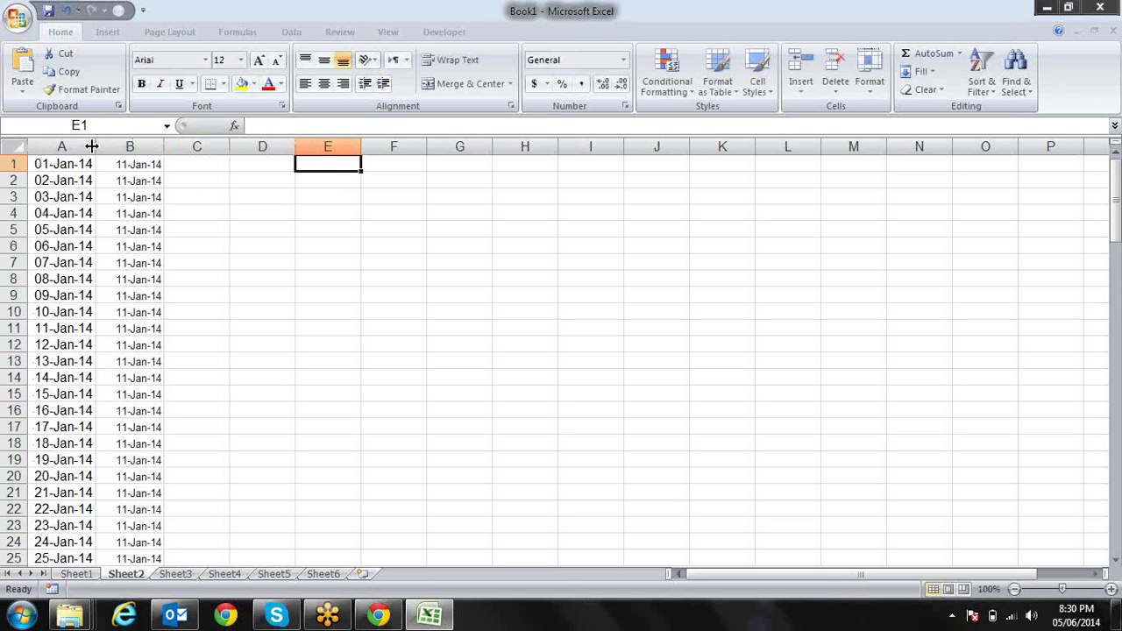
{"action": "key", "text": "Left"}
{"action": "key", "text": "Left"}
{"action": "key", "text": "Left"}
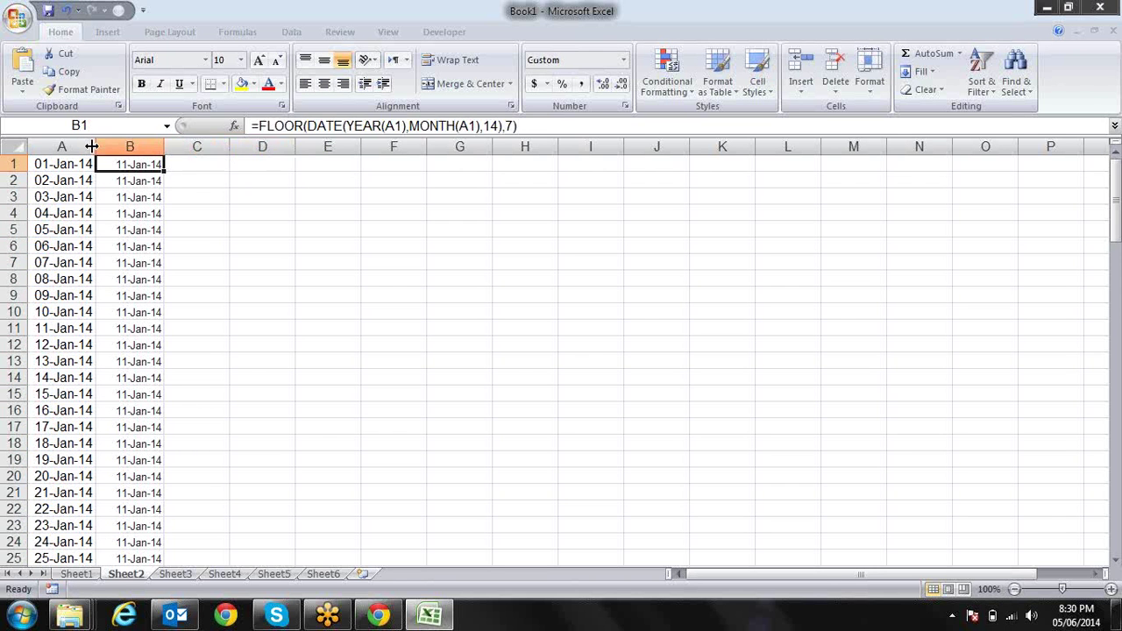
{"action": "key", "text": "Right"}
{"action": "key", "text": "Right"}
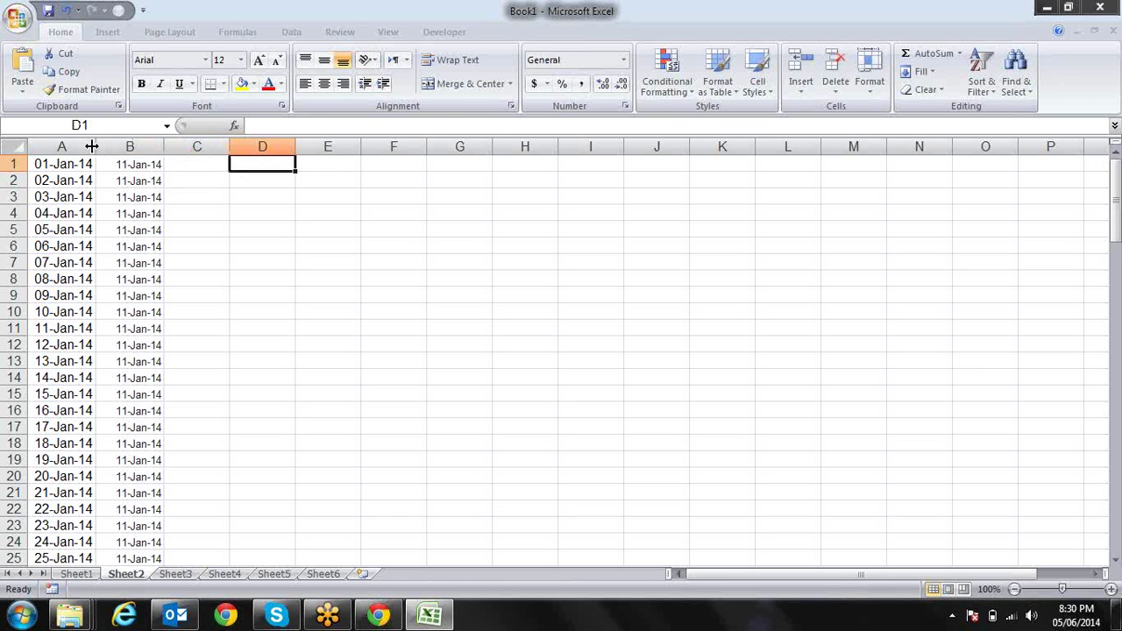
{"action": "key", "text": "Left"}
{"action": "key", "text": "Left"}
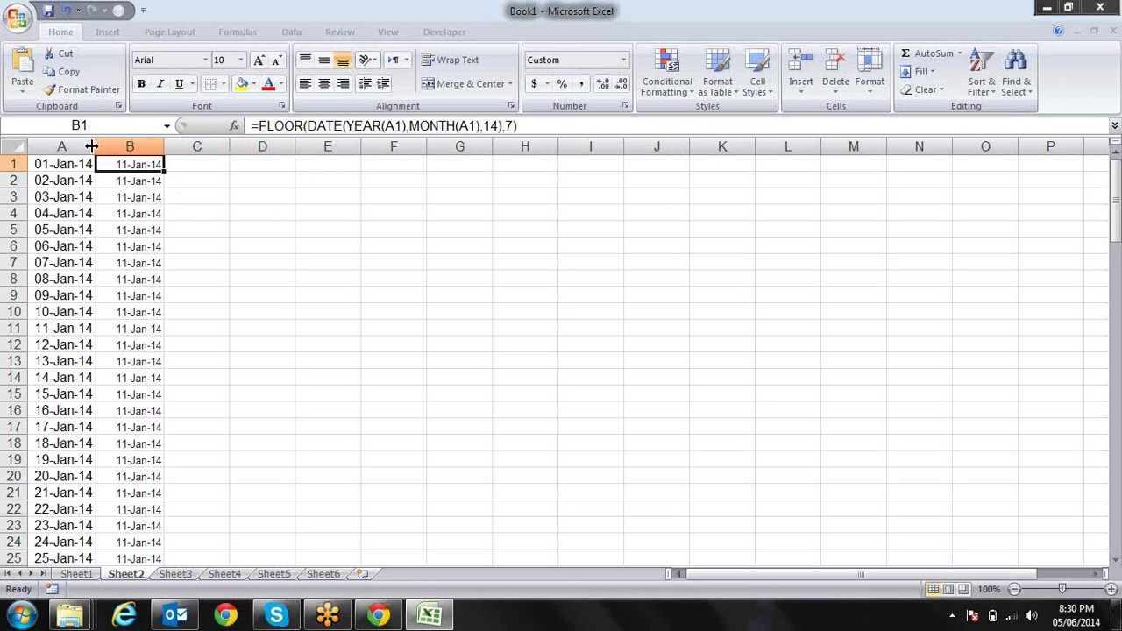
{"action": "key", "text": "Right"}
{"action": "key", "text": "Right"}
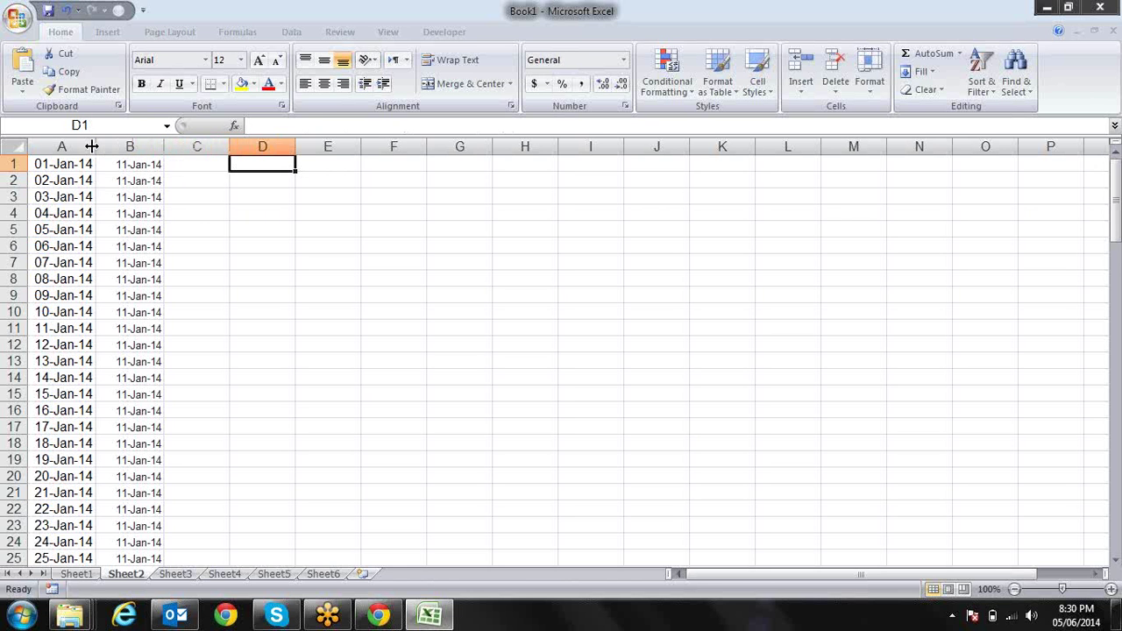
- Enter 1–4 in D1:D4 and extend the series down to 19 in D19
{"action": "type", "text": "1 2 3 4"}
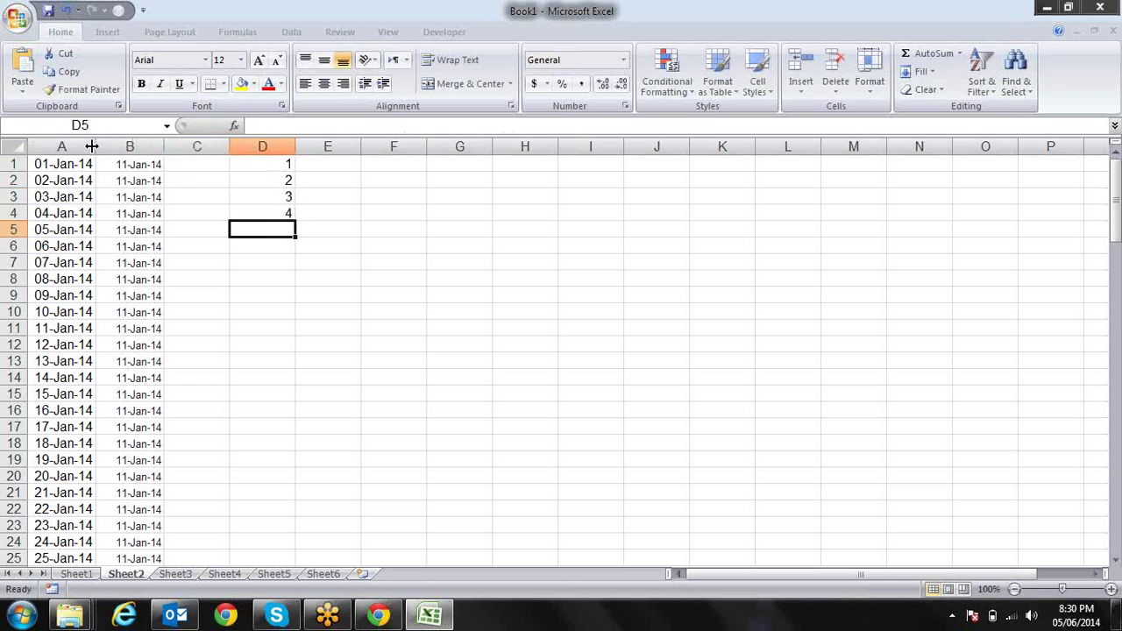
{"action": "key", "text": "Up"}
{"action": "key", "text": "Up"}
{"action": "key", "text": "Up"}
{"action": "key", "text": "Up"}
{"action": "key", "text": "shift+Down"}
{"action": "key", "text": "shift+Down"}
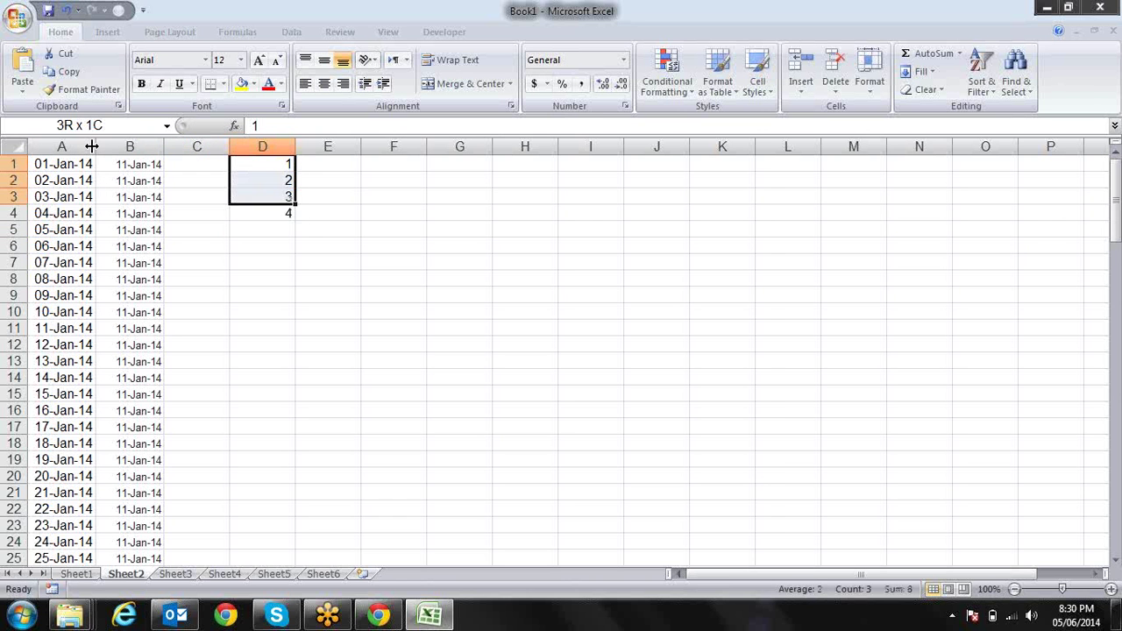
{"action": "key", "text": "shift+Down"}
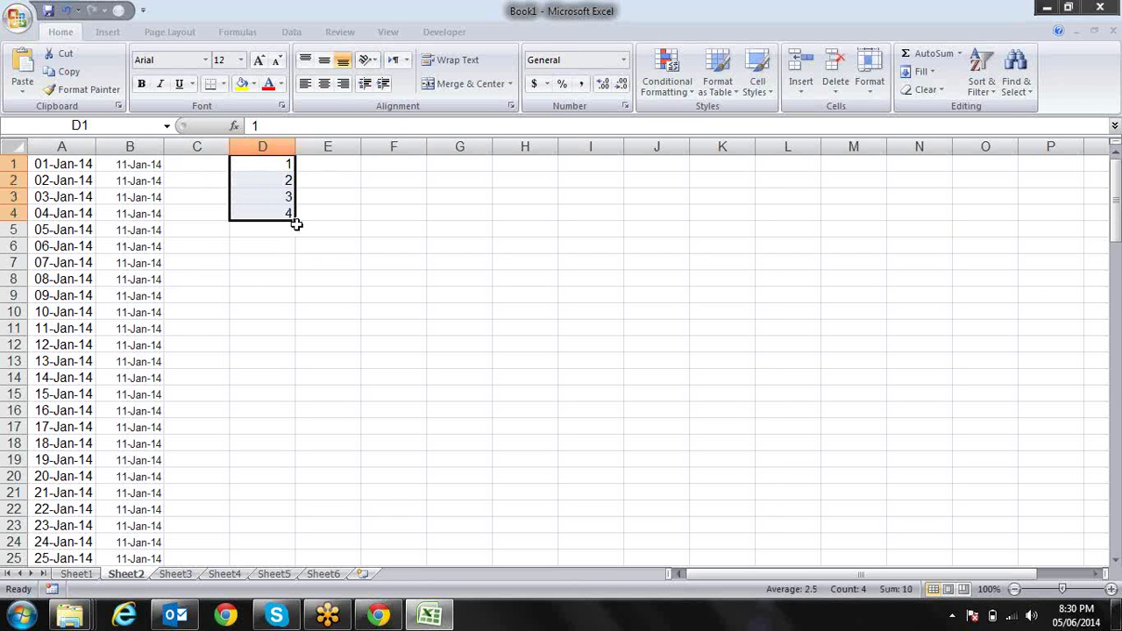
{"action": "left_click_drag", "start_coordinate": [295, 223], "coordinate": [295, 466]}
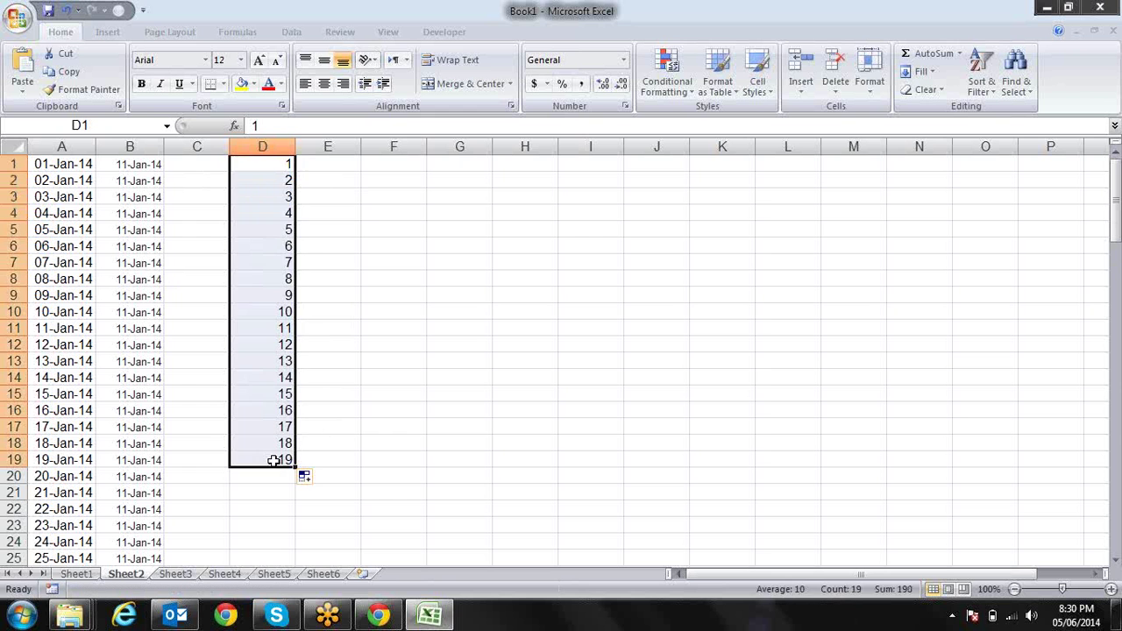
- Enter =FLOOR(D1,7) in E1
{"action": "left_click", "coordinate": [345, 168]}
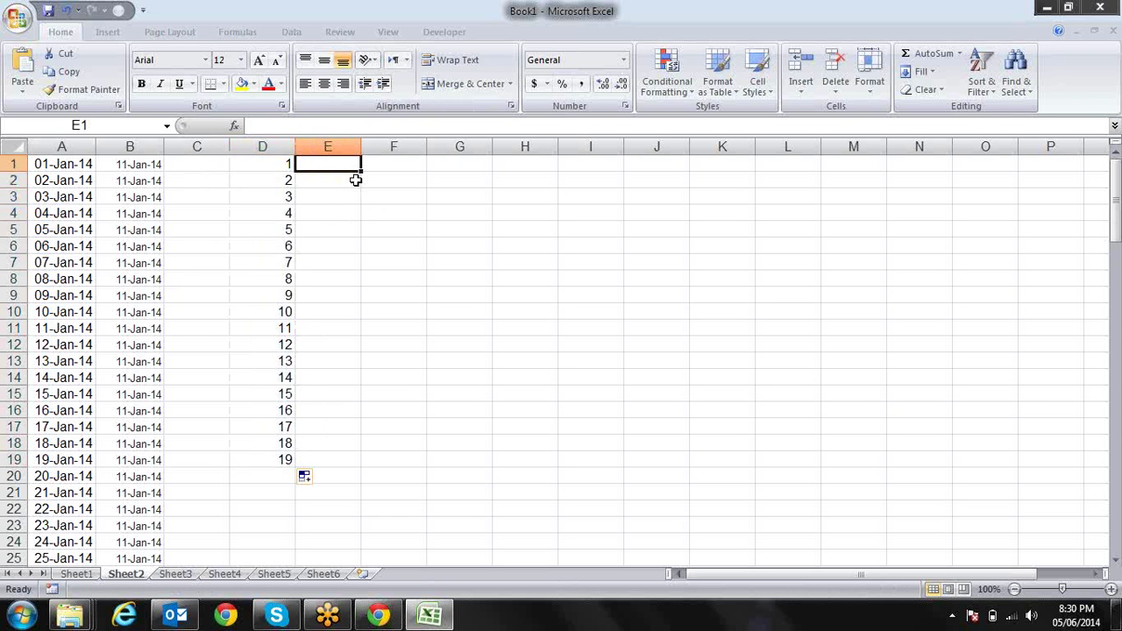
{"action": "type", "text": "=fl"}
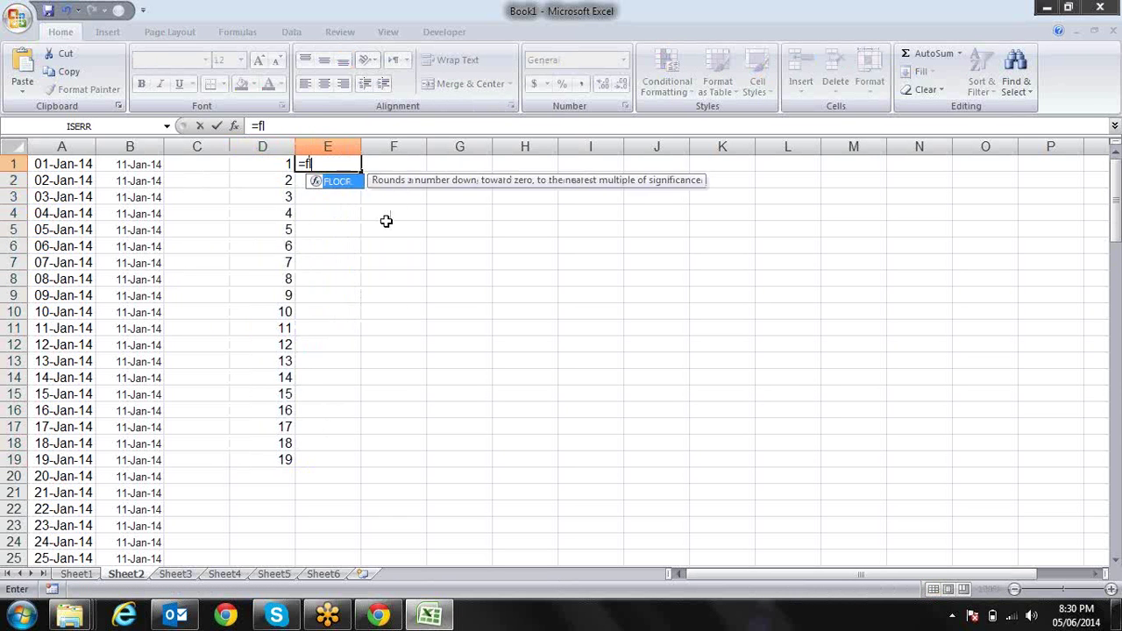
{"action": "key", "text": "Tab"}
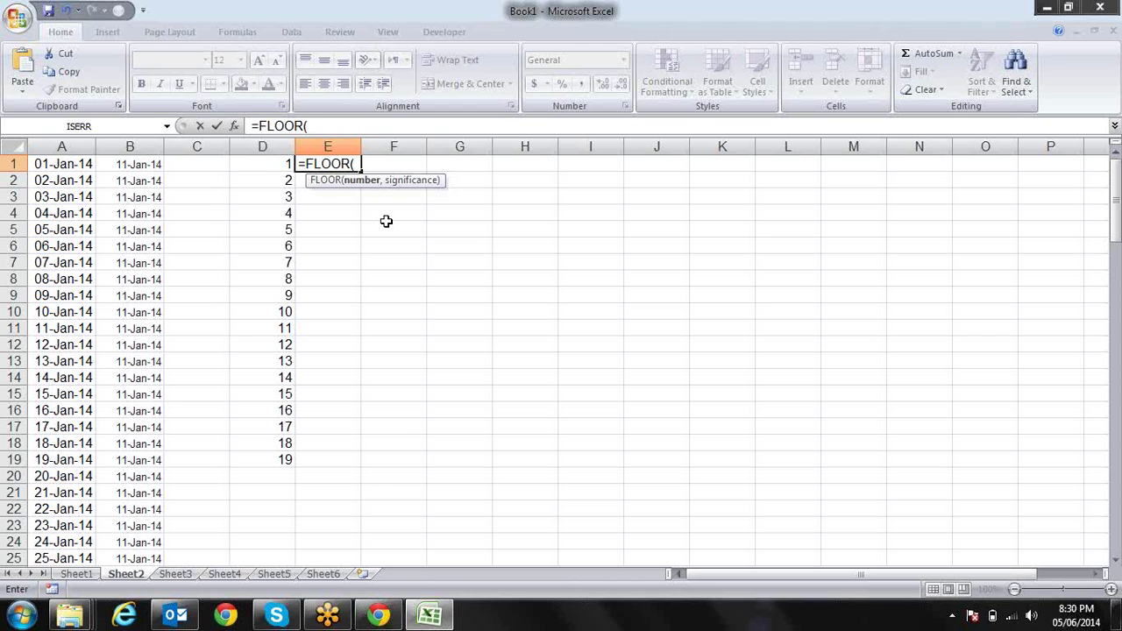
{"action": "key", "text": "Left"}
{"action": "type", "text": ",7)"}
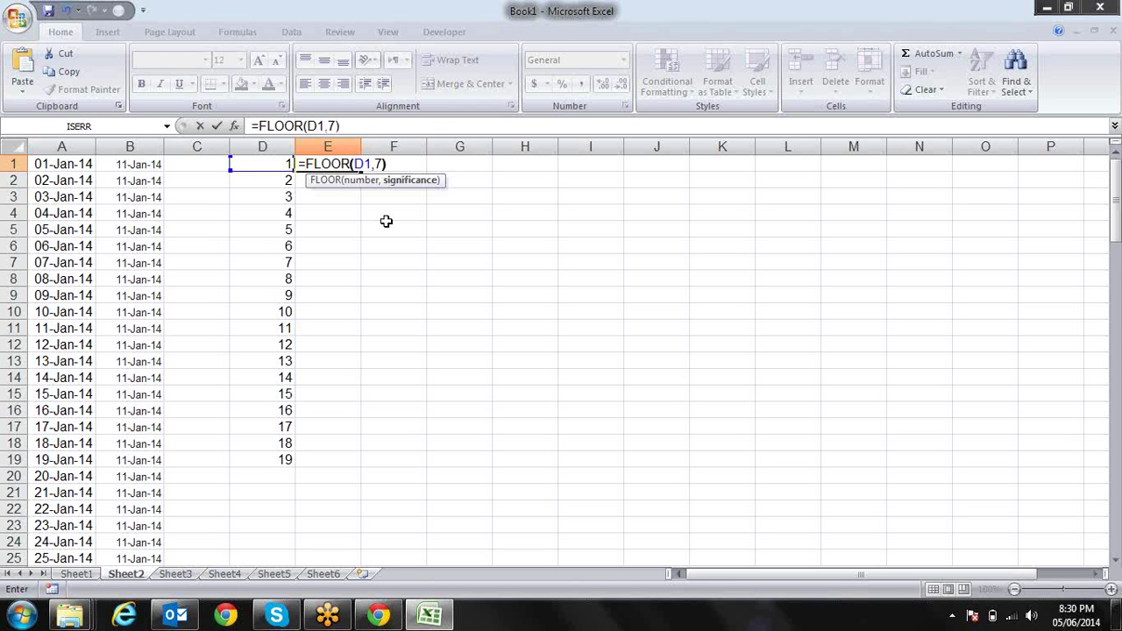
{"action": "key", "text": "Return"}
{"action": "key", "text": "Up"}
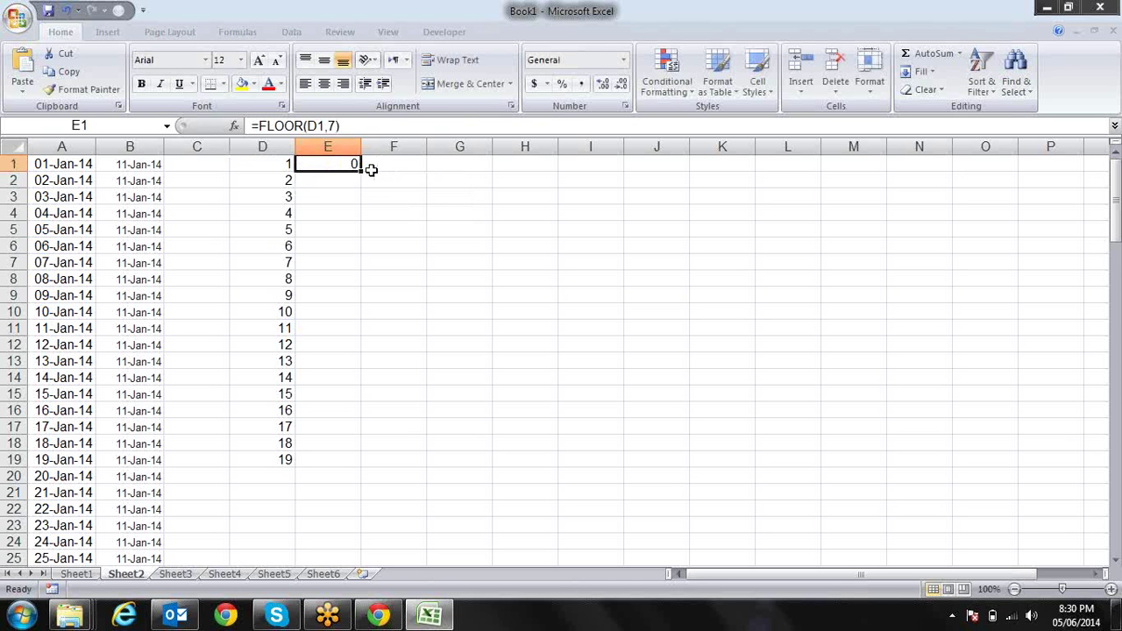
- Copy E1's =FLOOR(D1,7) down to E19 and inspect the first formulas
{"action": "left_click_drag", "start_coordinate": [360, 170], "coordinate": [341, 464]}
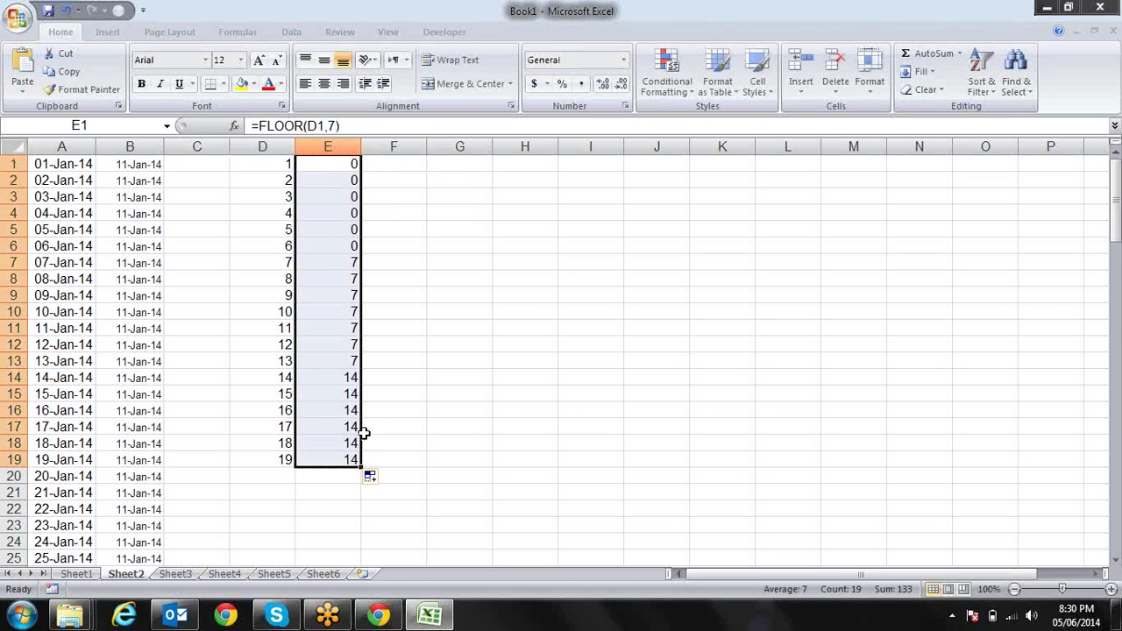
{"action": "left_click", "coordinate": [289, 177]}
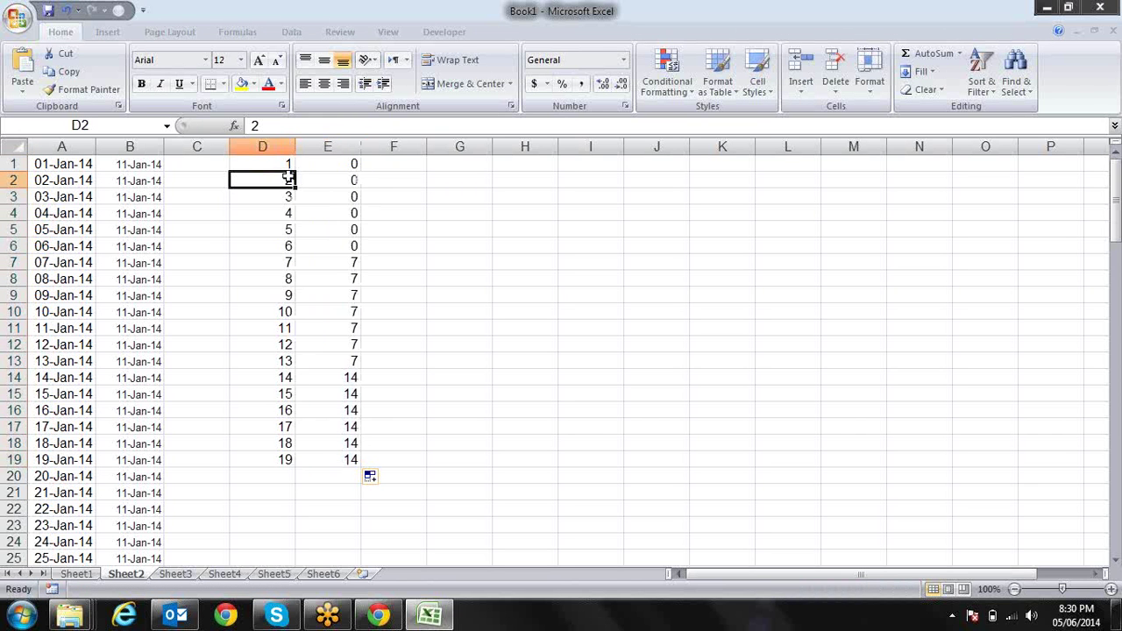
{"action": "key", "text": "Up"}
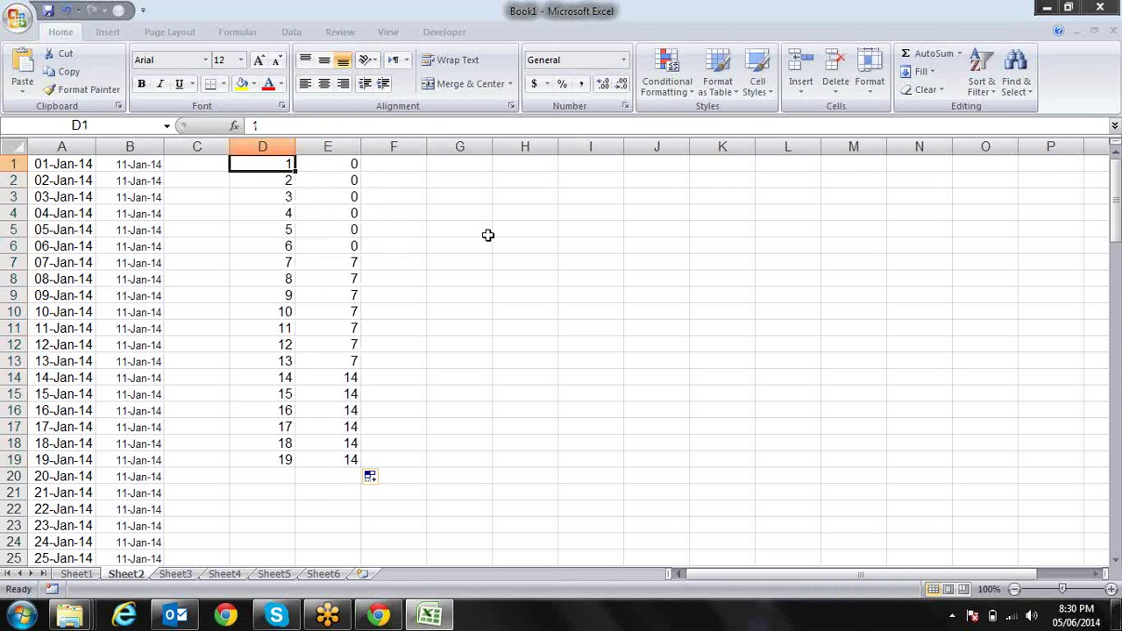
{"action": "key", "text": "Right"}
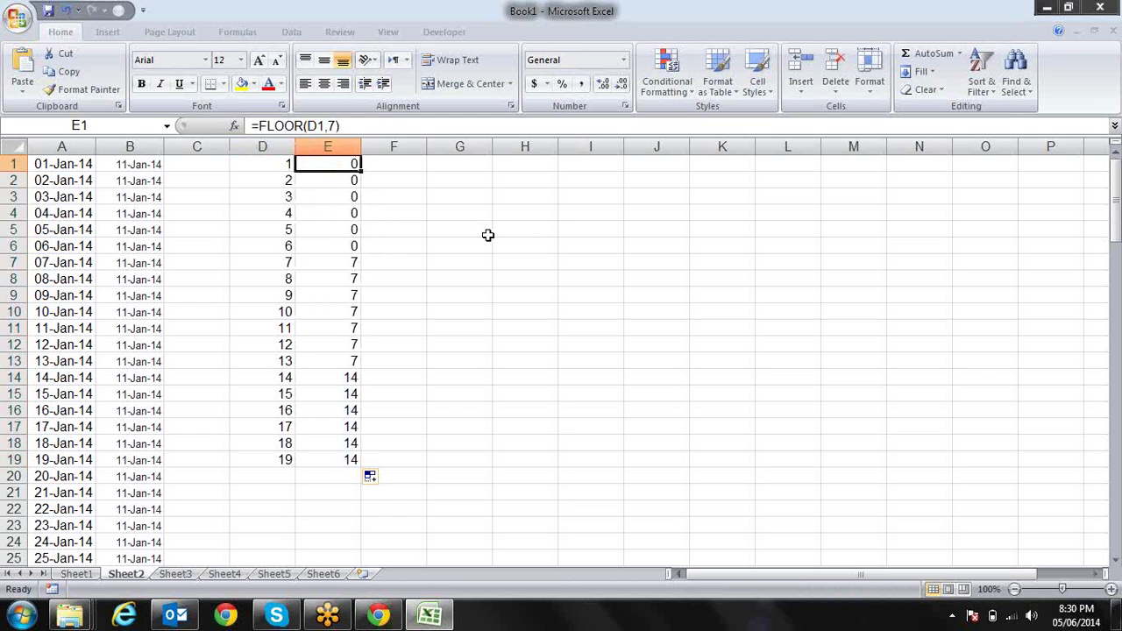
{"action": "key", "text": "Down"}
{"action": "key", "text": "Up"}
{"action": "key", "text": "F2"}
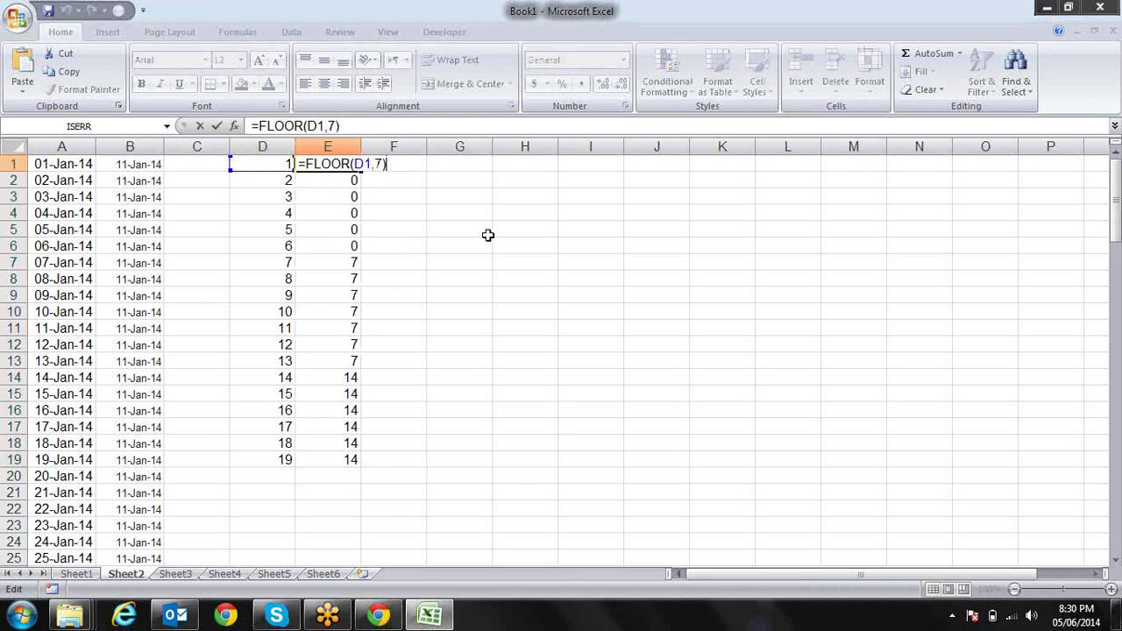
{"action": "key", "text": "Return"}
- Compare days with results: 0 for days 1–6, 7 from day 7, 14 from day 14
{"action": "key", "text": "Down"}
{"action": "key", "text": "Down"}
{"action": "key", "text": "Down"}
{"action": "key", "text": "Down"}
{"action": "key", "text": "Down"}
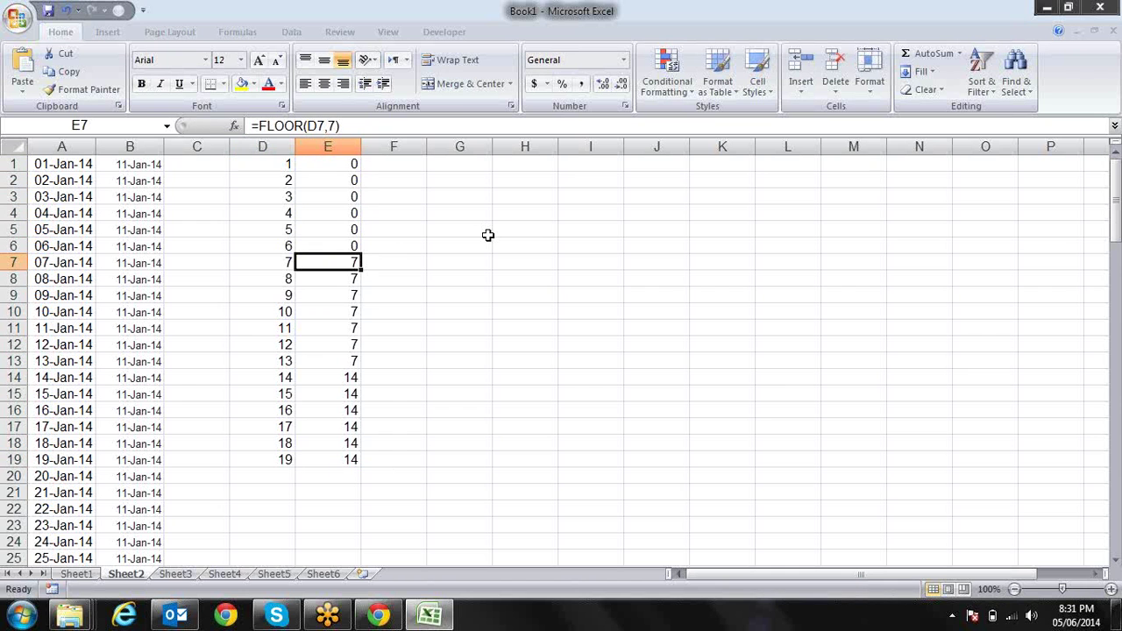
{"action": "key", "text": "Down"}
{"action": "key", "text": "Down"}
{"action": "key", "text": "Down"}
{"action": "key", "text": "Down"}
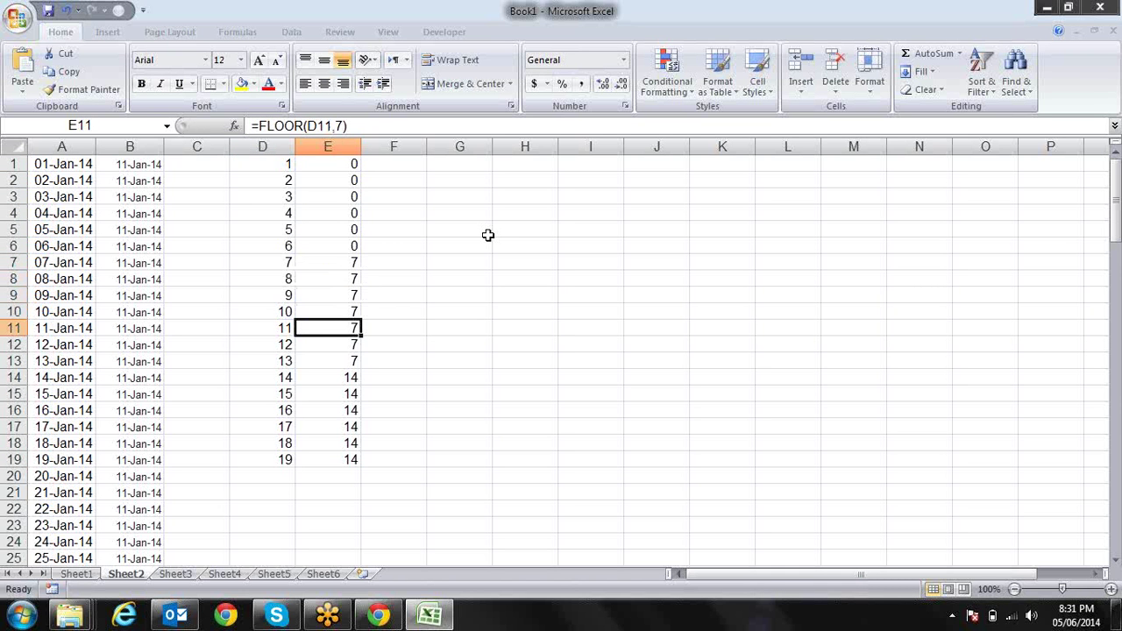
{"action": "key", "text": "Down"}
{"action": "key", "text": "Down"}
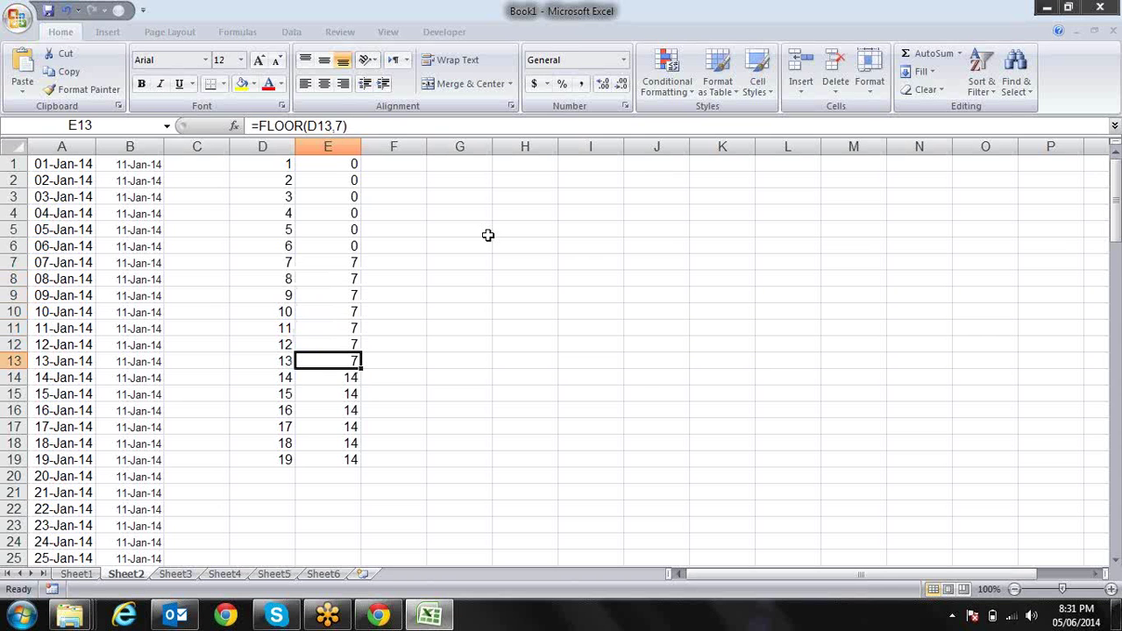
{"action": "key", "text": "Up"}
{"action": "key", "text": "Left"}
{"action": "key", "text": "Up"}
{"action": "key", "text": "Up"}
{"action": "key", "text": "Up"}
{"action": "key", "text": "Up"}
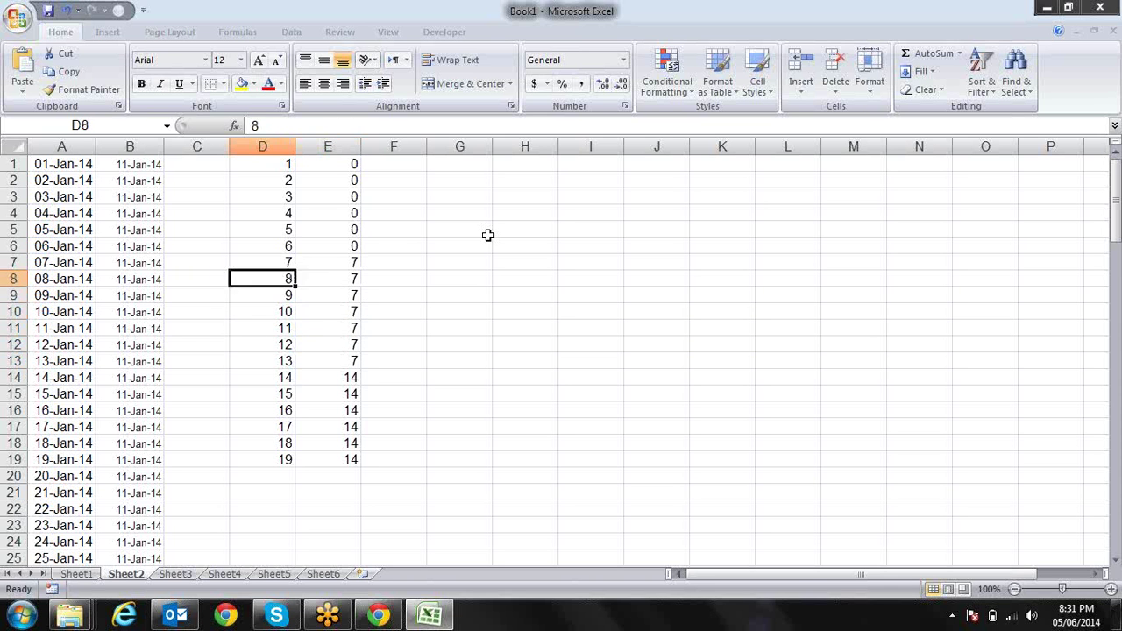
{"action": "key", "text": "Up"}
{"action": "key", "text": "Down"}
{"action": "key", "text": "Down"}
{"action": "key", "text": "Down"}
{"action": "key", "text": "Down"}
{"action": "key", "text": "Down"}
{"action": "key", "text": "Down"}
{"action": "key", "text": "Down"}
{"action": "key", "text": "Down"}
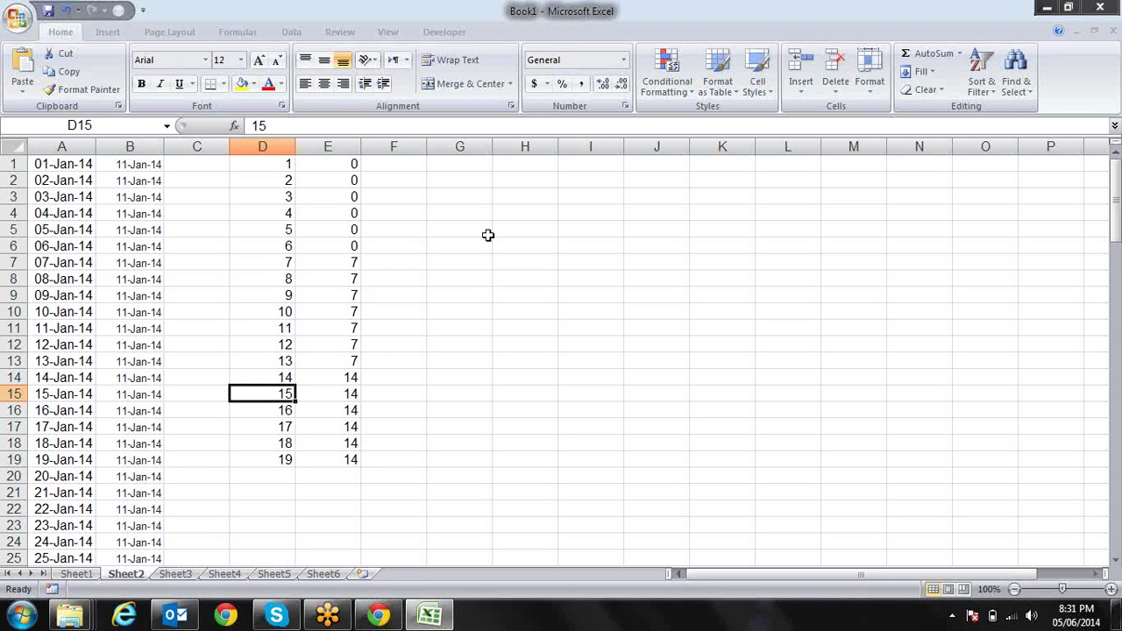
{"action": "key", "text": "Up"}
{"action": "key", "text": "Right"}
{"action": "key", "text": "Down"}
{"action": "key", "text": "Down"}
{"action": "key", "text": "Down"}
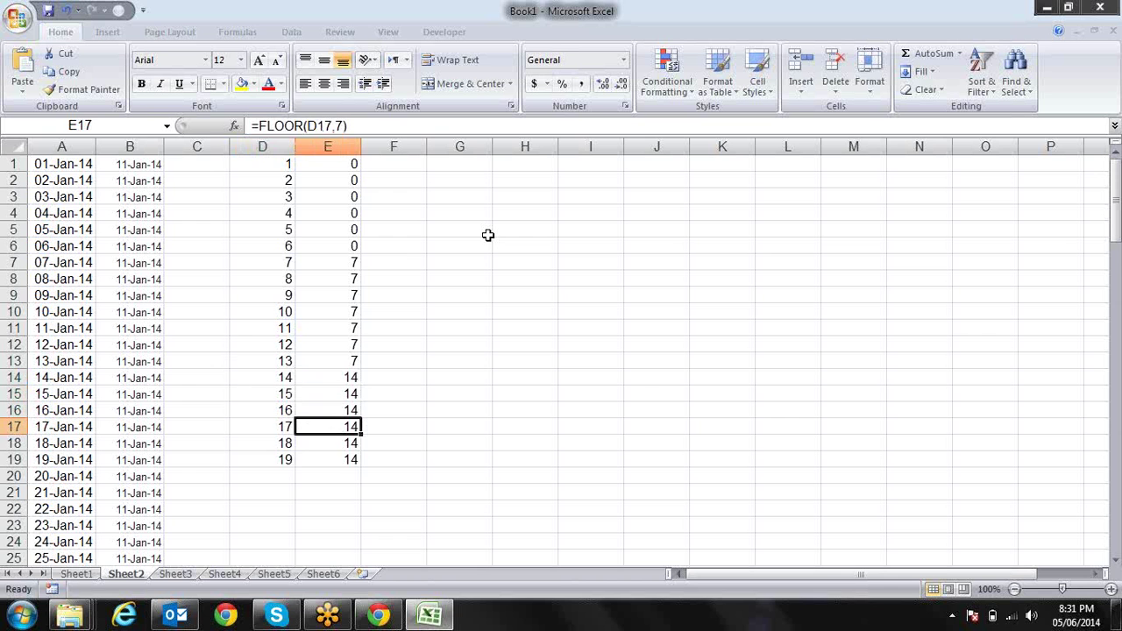
{"action": "key", "text": "Down"}
{"action": "key", "text": "Left"}
{"action": "key", "text": "Down"}
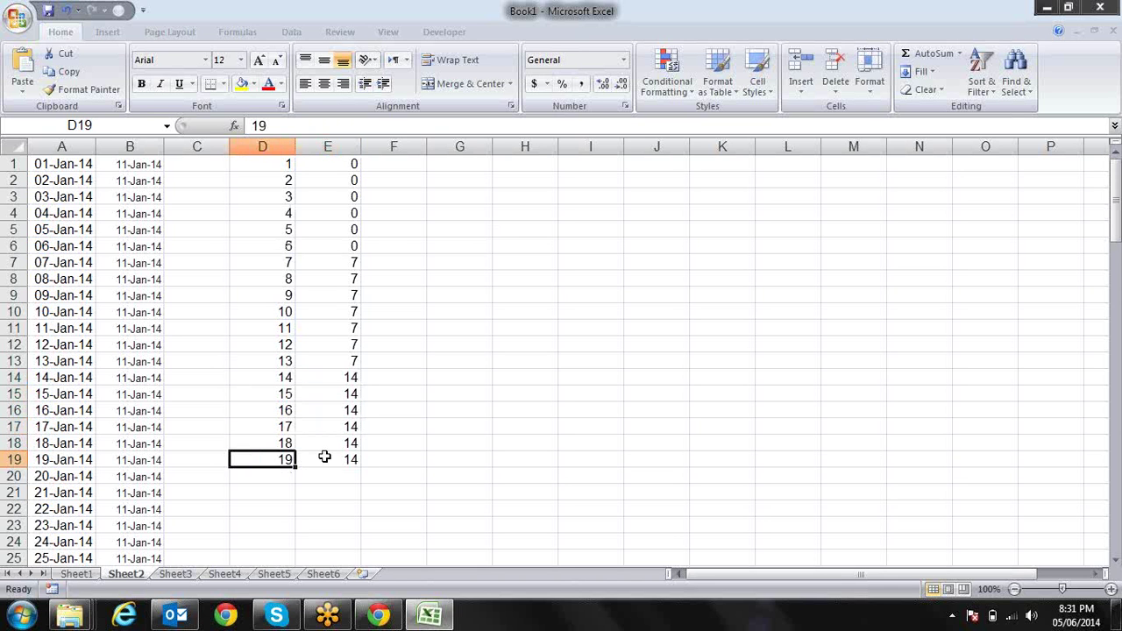
- Copy day 19 and E19's FLOOR formula down to row 25
{"action": "left_click_drag", "start_coordinate": [298, 485], "coordinate": [298, 561]}
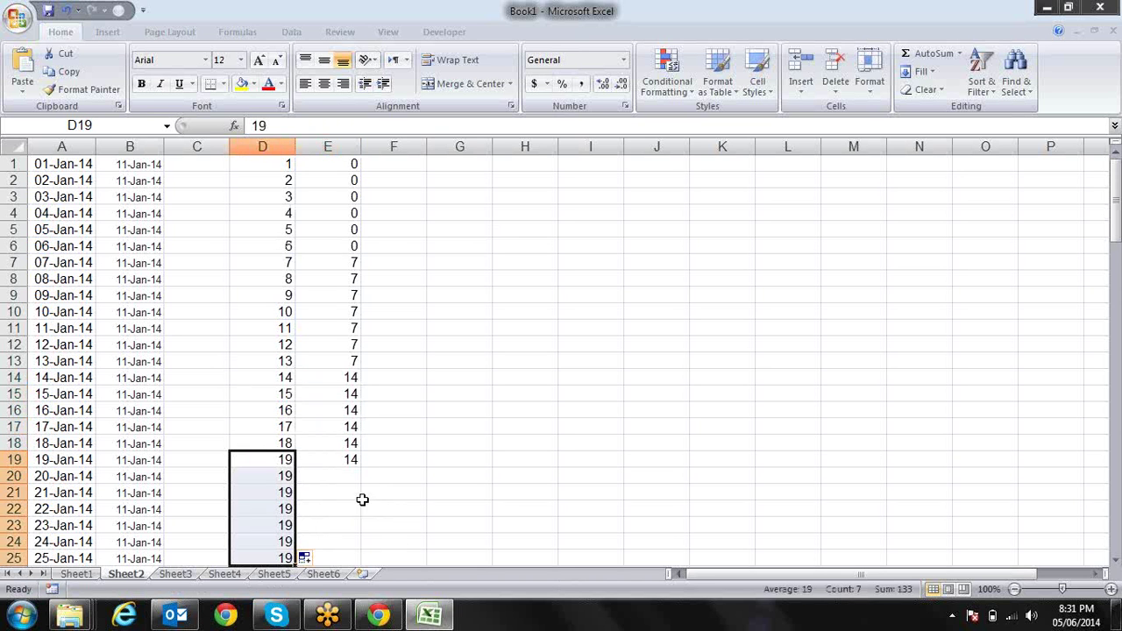
{"action": "left_click", "coordinate": [343, 473]}
{"action": "left_click", "coordinate": [353, 457]}
{"action": "left_click_drag", "start_coordinate": [360, 467], "coordinate": [360, 518]}
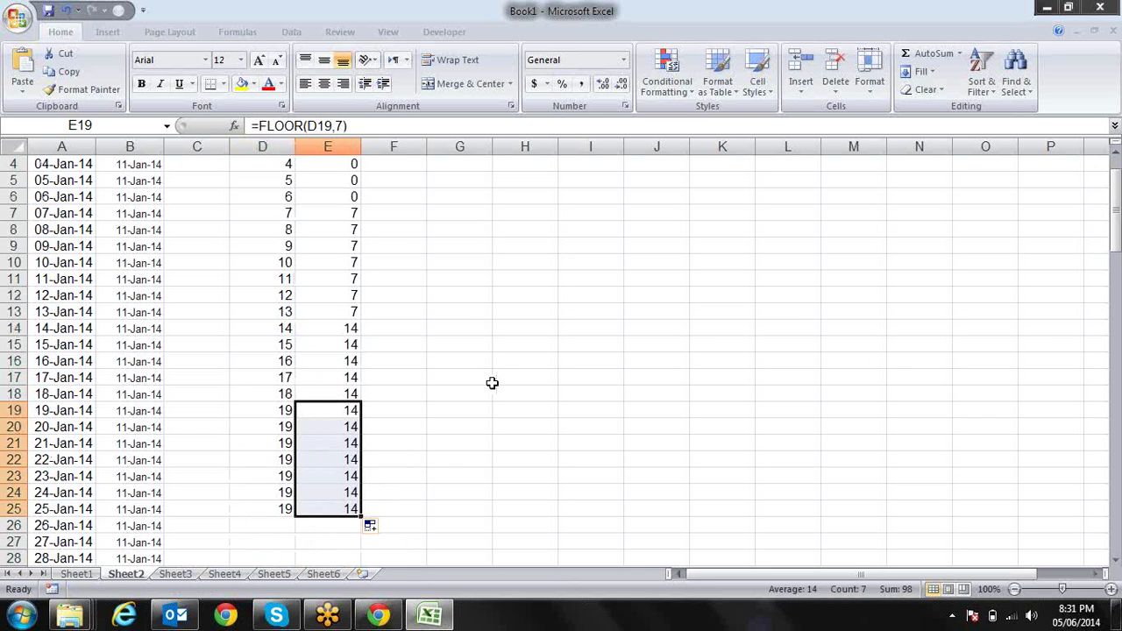
{"action": "key", "text": "Up"}
{"action": "key", "text": "Down"}
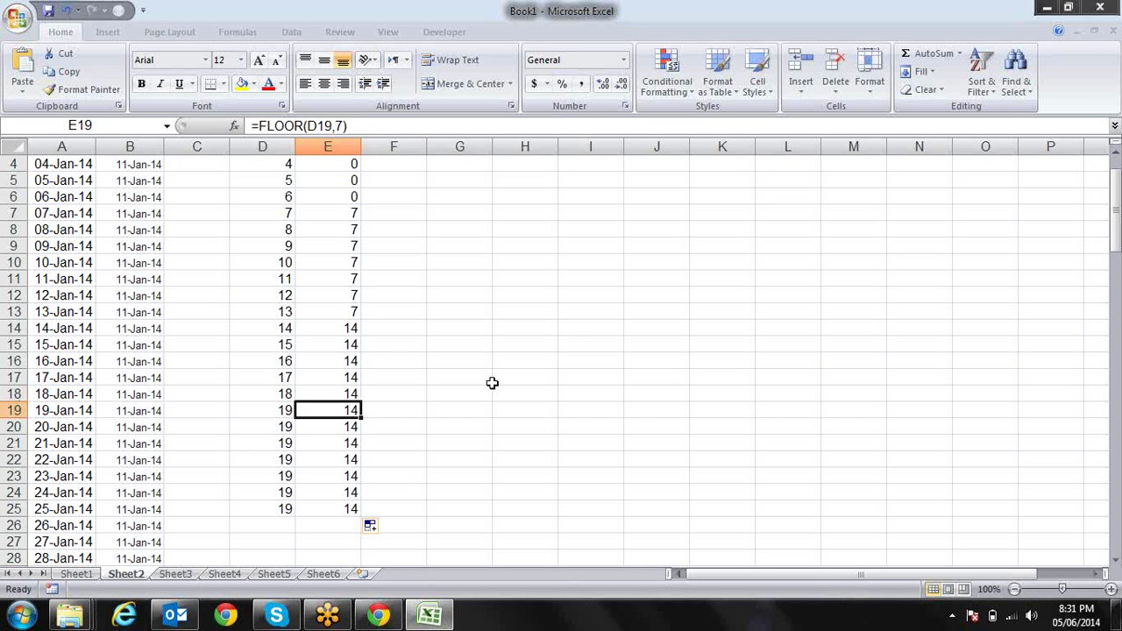
{"action": "key", "text": "Down"}
{"action": "key", "text": "Down"}
{"action": "key", "text": "Down"}
{"action": "key", "text": "Up"}
{"action": "key", "text": "Up"}
{"action": "key", "text": "Up"}
{"action": "key", "text": "Up"}
{"action": "key", "text": "Up"}
{"action": "key", "text": "Left"}
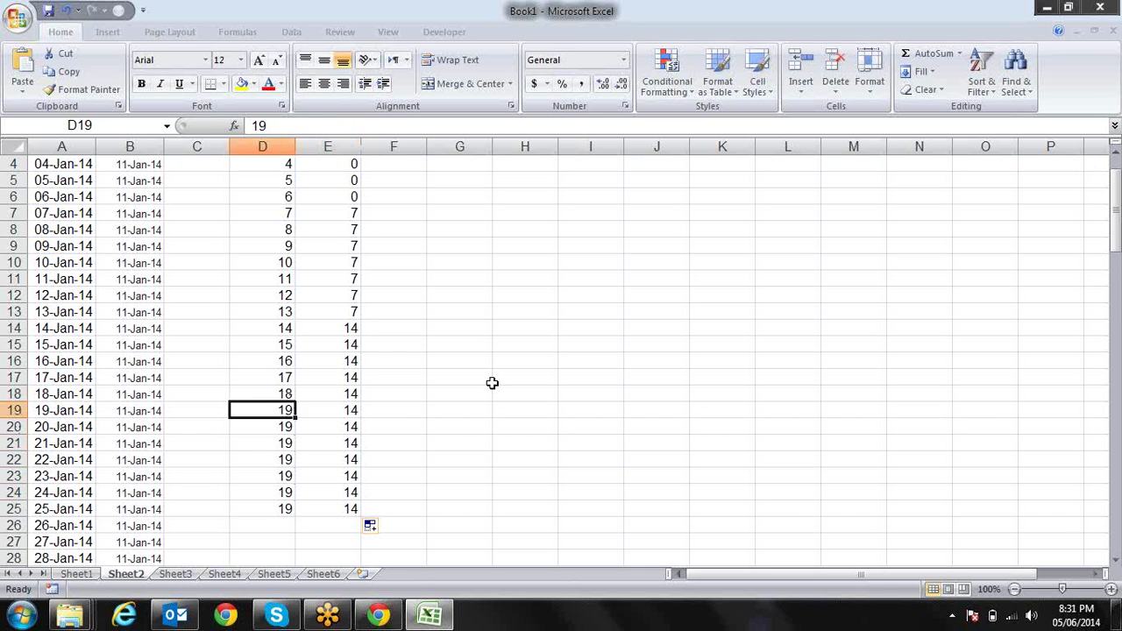
{"action": "key", "text": "Up"}
- Continue the day numbers from 18 and 19 as a series down to 25
{"action": "key", "text": "shift+Down"}
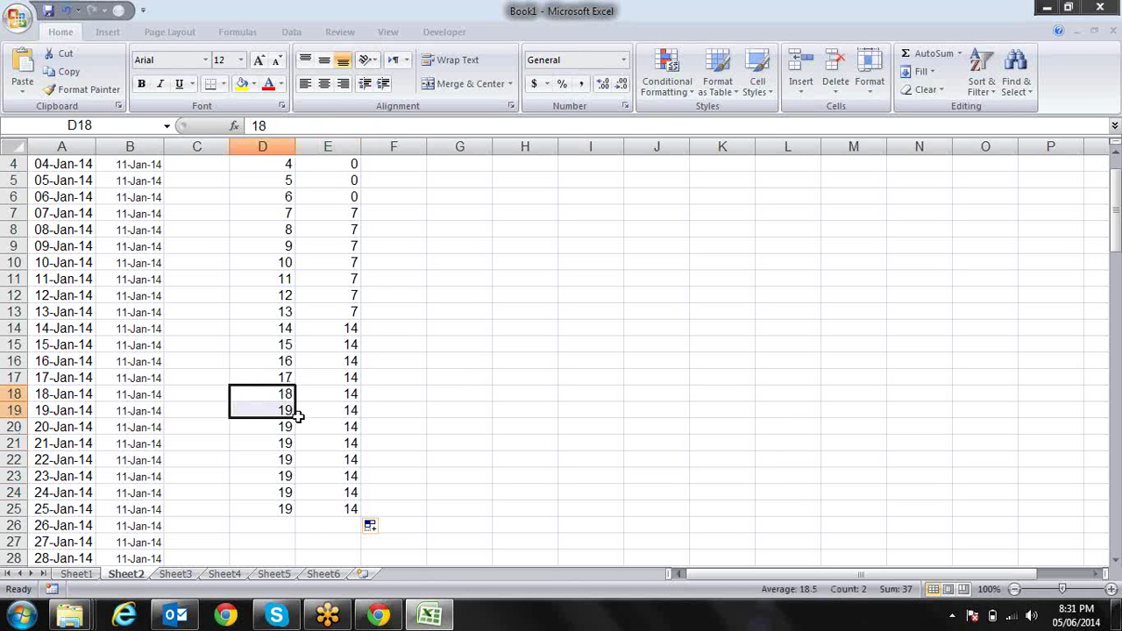
{"action": "double_click", "coordinate": [295, 418]}
{"action": "key", "text": "Right"}
{"action": "key", "text": "Down"}
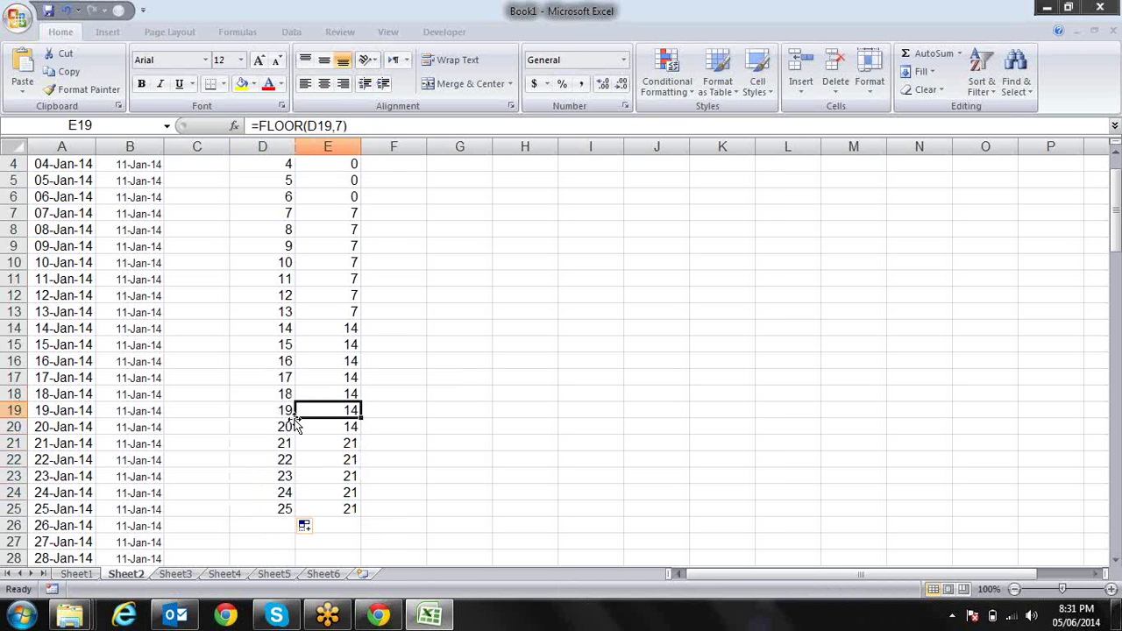
{"action": "key", "text": "Down"}
{"action": "key", "text": "Down"}
{"action": "key", "text": "Up"}
{"action": "key", "text": "Up"}
{"action": "key", "text": "Up"}
{"action": "key", "text": "Up"}
{"action": "key", "text": "Up"}
{"action": "key", "text": "Up"}
{"action": "key", "text": "Up"}
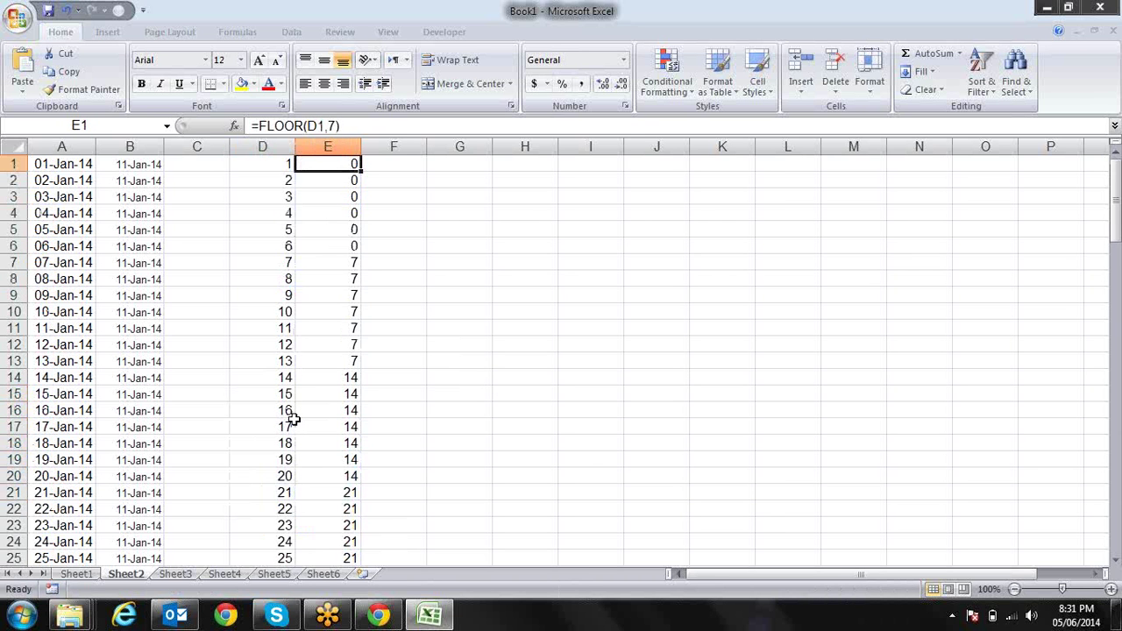
- Change E1 to =FLOOR(D1,7)/7 and fill it down to row 25
{"action": "key", "text": "F2"}
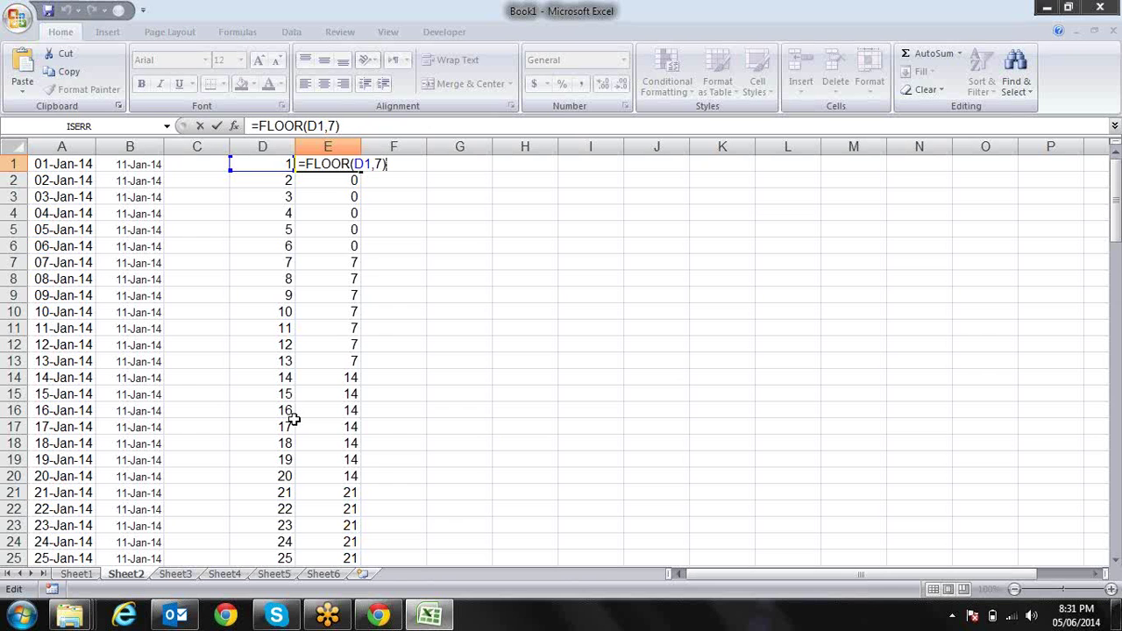
{"action": "type", "text": "/7"}
{"action": "key", "text": "Return"}
{"action": "key", "text": "Up"}
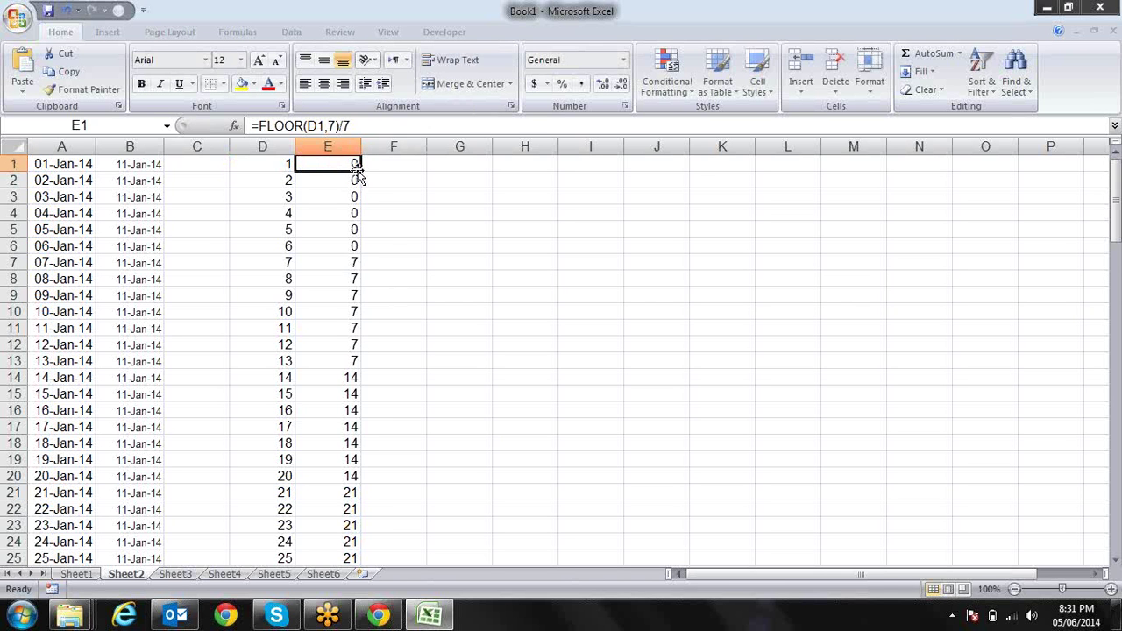
{"action": "double_click", "coordinate": [360, 172]}
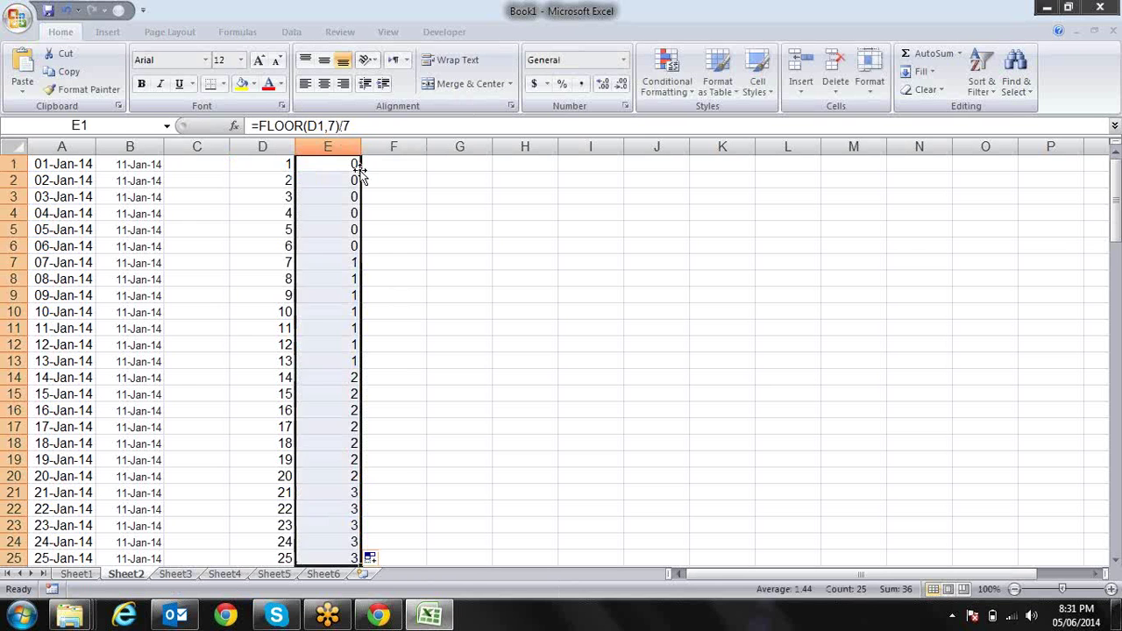
{"action": "left_click", "coordinate": [357, 177]}
{"action": "left_click", "coordinate": [360, 171]}
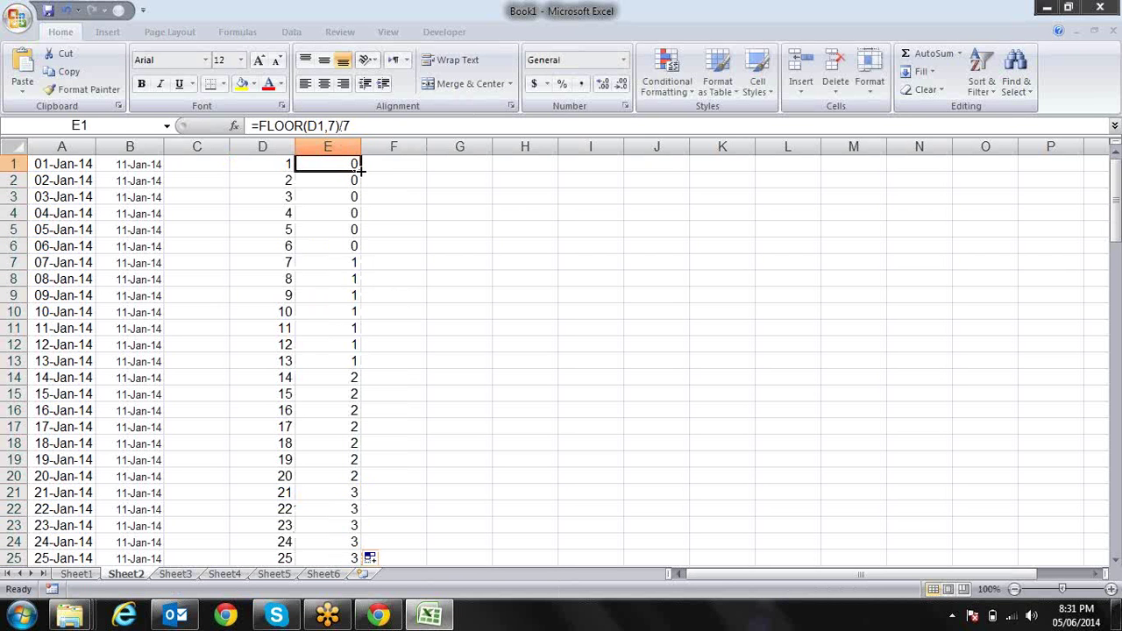
- Check the week counts in column E rising from 0 through 3
{"action": "key", "text": "Left"}
{"action": "key", "text": "Right"}
{"action": "key", "text": "Down"}
{"action": "key", "text": "Down"}
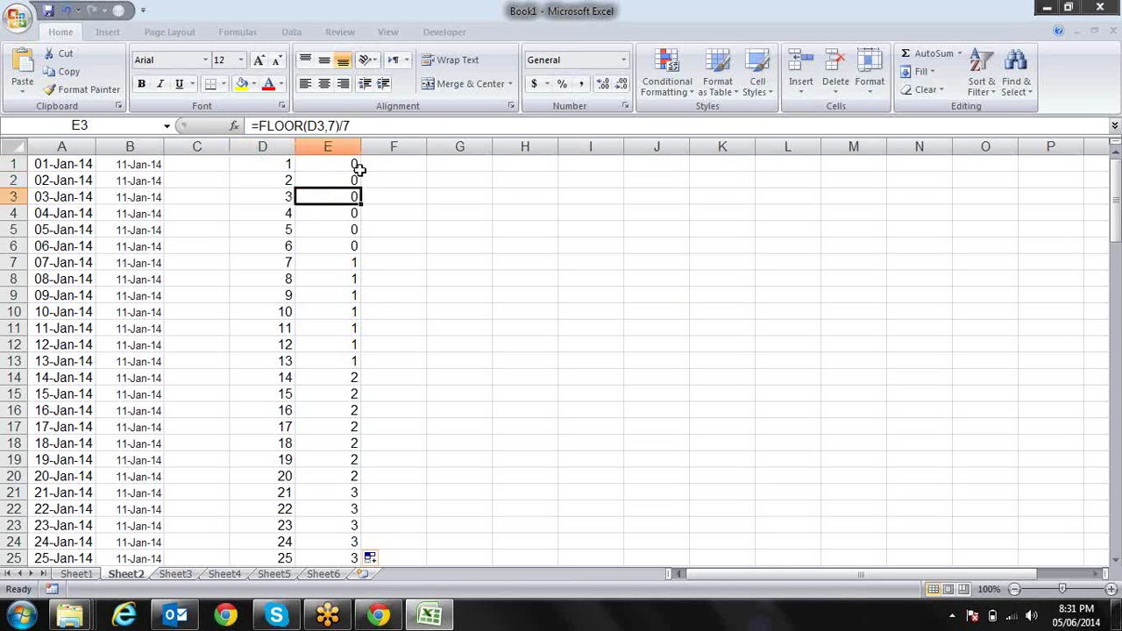
{"action": "key", "text": "Down"}
{"action": "key", "text": "Down"}
{"action": "key", "text": "Down"}
{"action": "key", "text": "Down"}
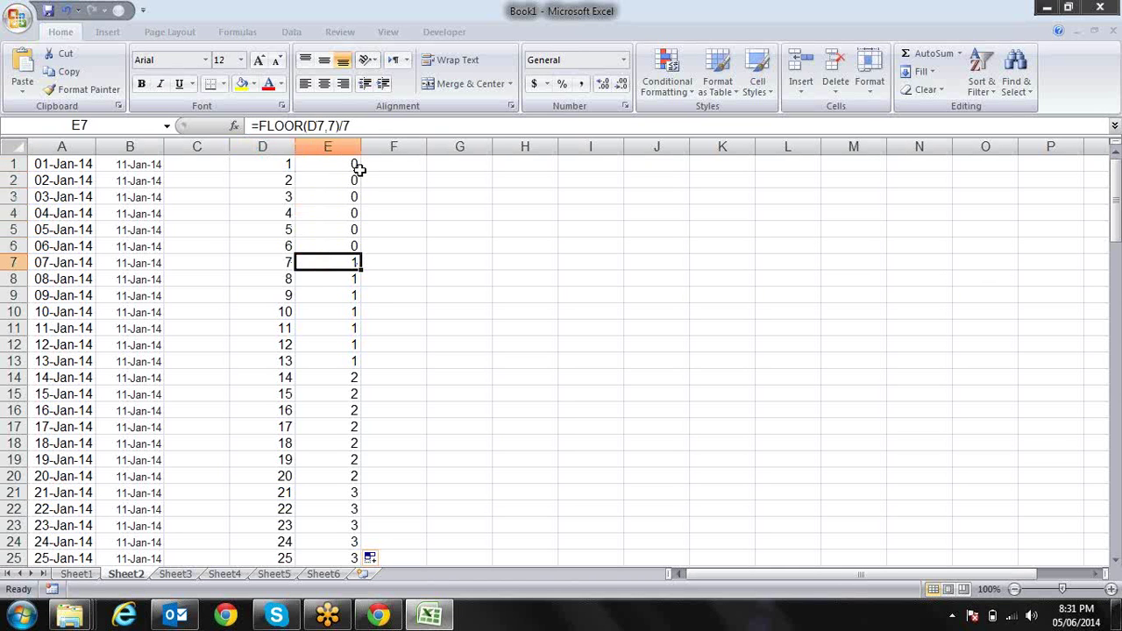
{"action": "key", "text": "Down"}
{"action": "key", "text": "Down"}
{"action": "key", "text": "Down"}
{"action": "key", "text": "Down"}
{"action": "key", "text": "Down"}
{"action": "key", "text": "Down"}
{"action": "key", "text": "Down"}
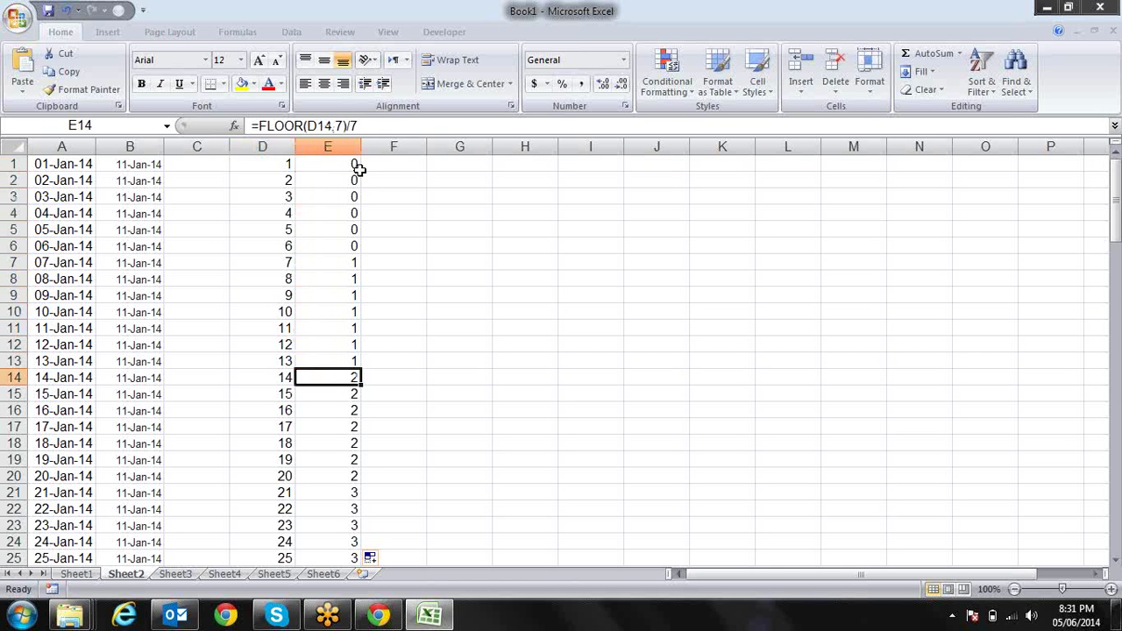
{"action": "key", "text": "Down"}
{"action": "key", "text": "Down"}
{"action": "key", "text": "Down"}
{"action": "key", "text": "Down"}
{"action": "key", "text": "Down"}
{"action": "key", "text": "Down"}
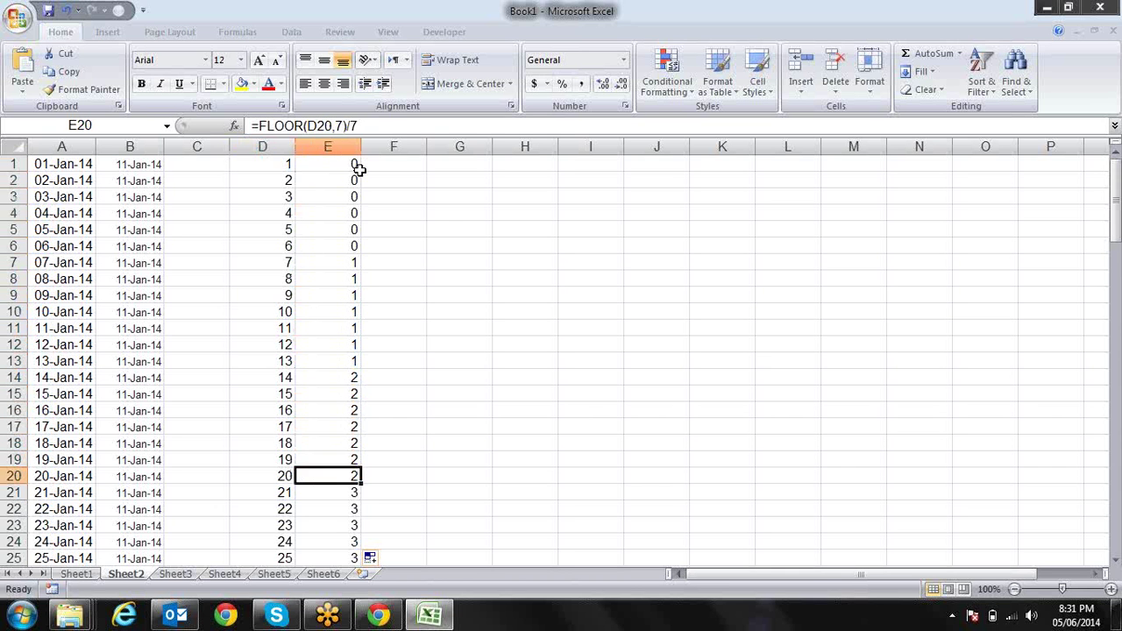
{"action": "key", "text": "Down"}
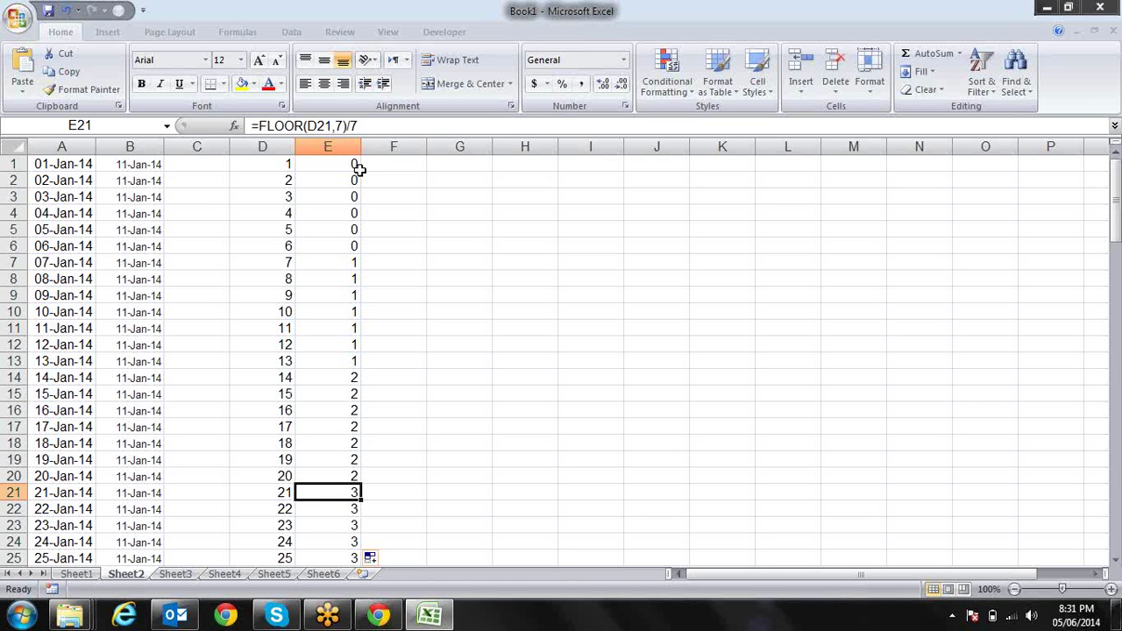
- Enter =CEILING(D1,7) in F1 and copy it down column F
{"action": "left_click", "coordinate": [402, 165]}
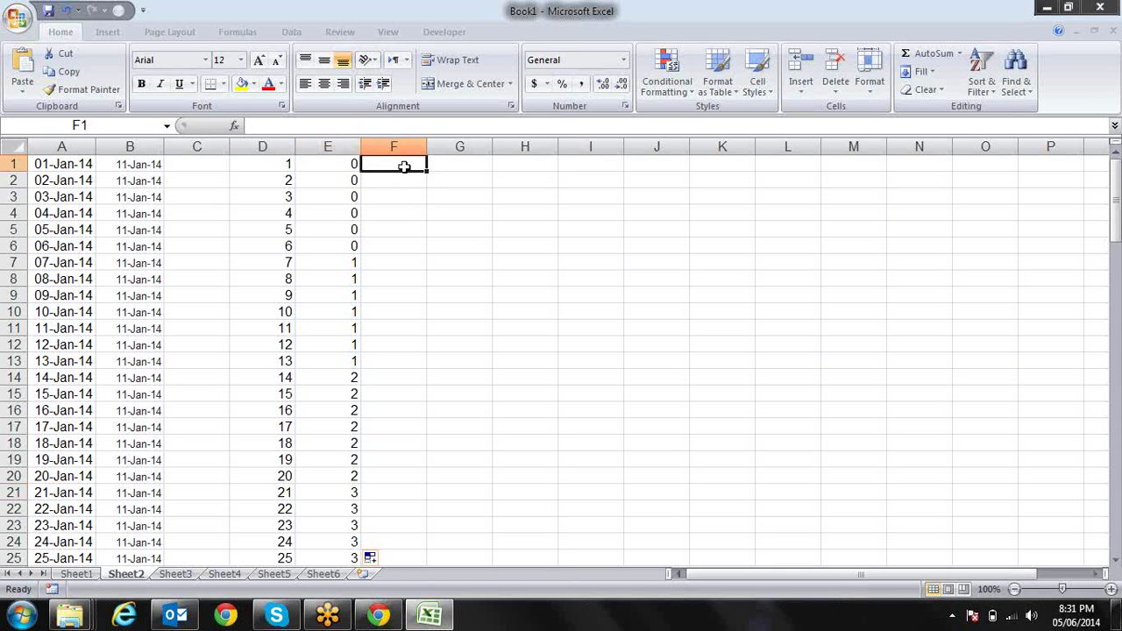
{"action": "type", "text": "=CEILING("}
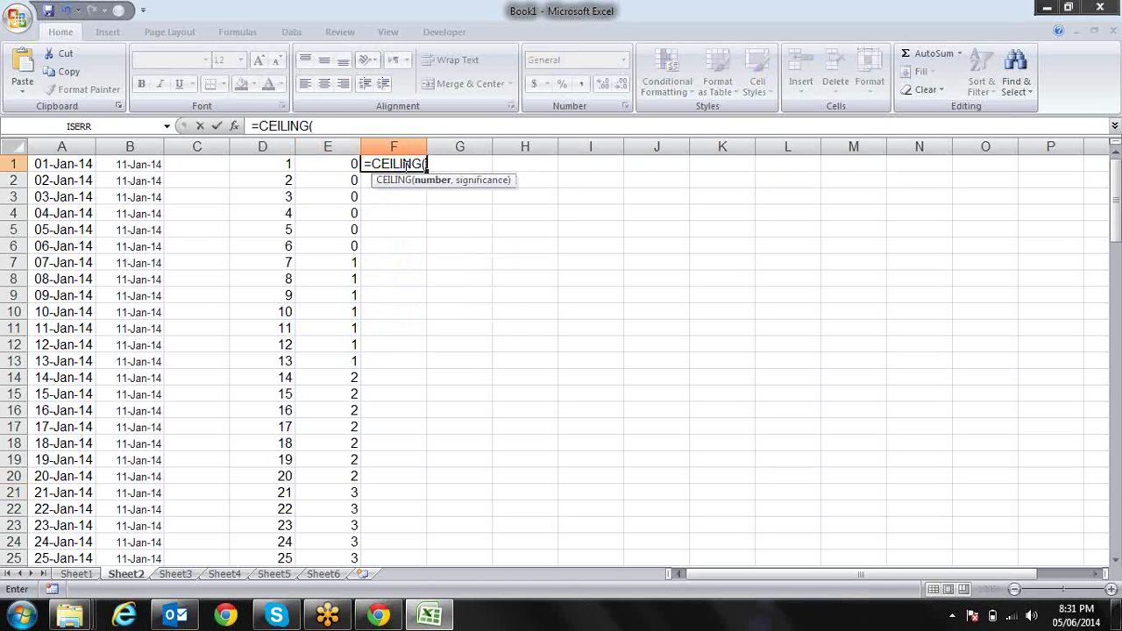
{"action": "key", "text": "Left"}
{"action": "key", "text": "Left"}
{"action": "type", "text": ","}
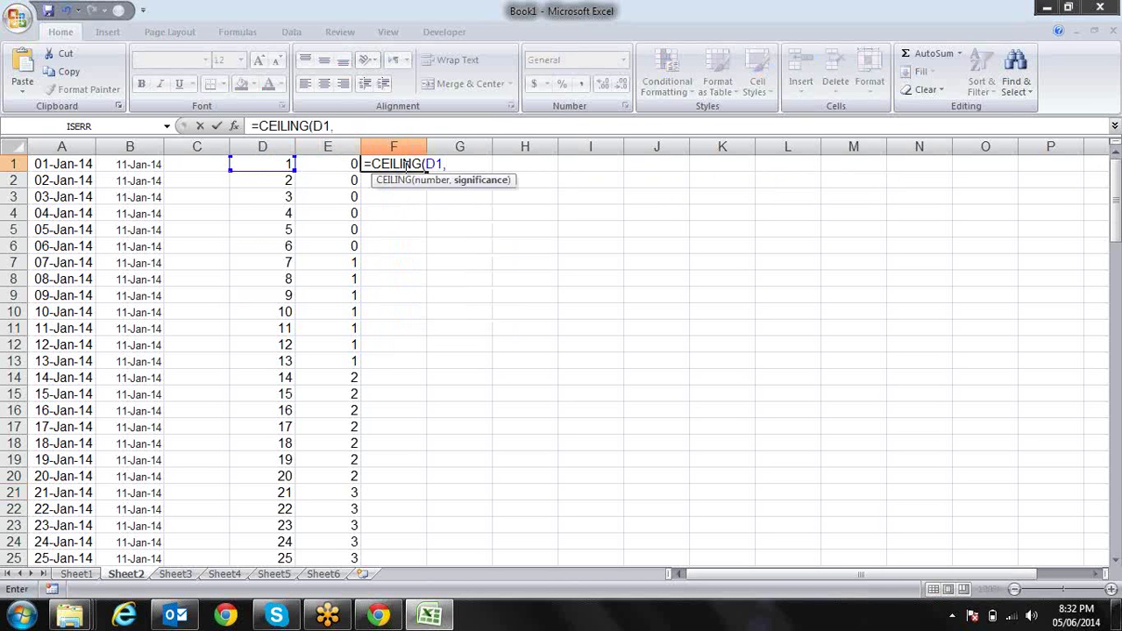
{"action": "type", "text": "7)"}
{"action": "key", "text": "Return"}
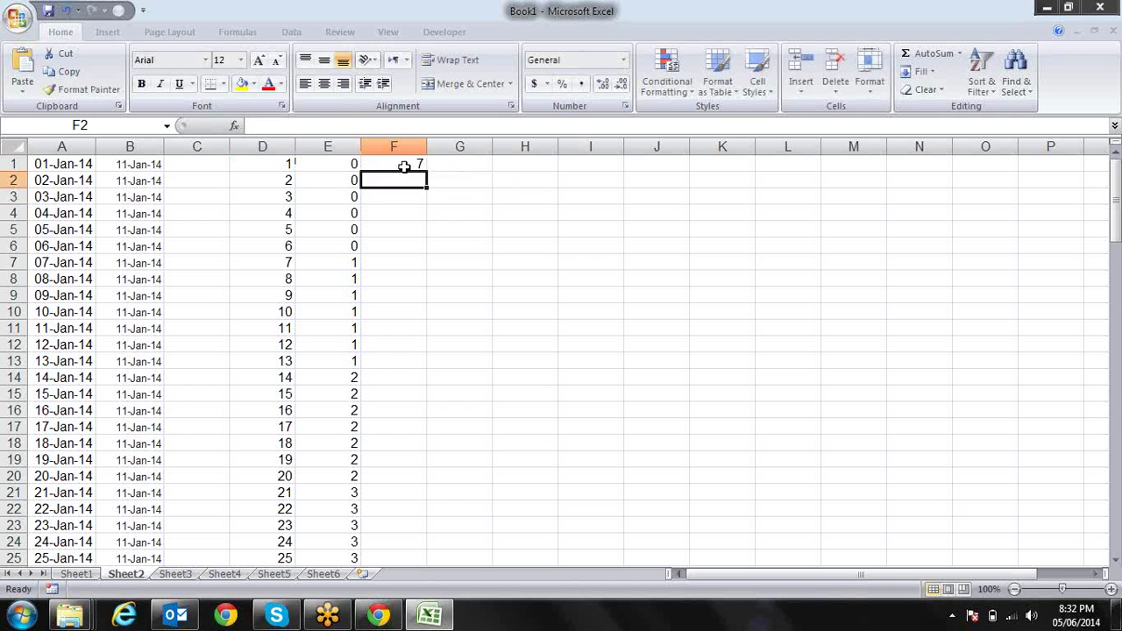
{"action": "left_click", "coordinate": [405, 166]}
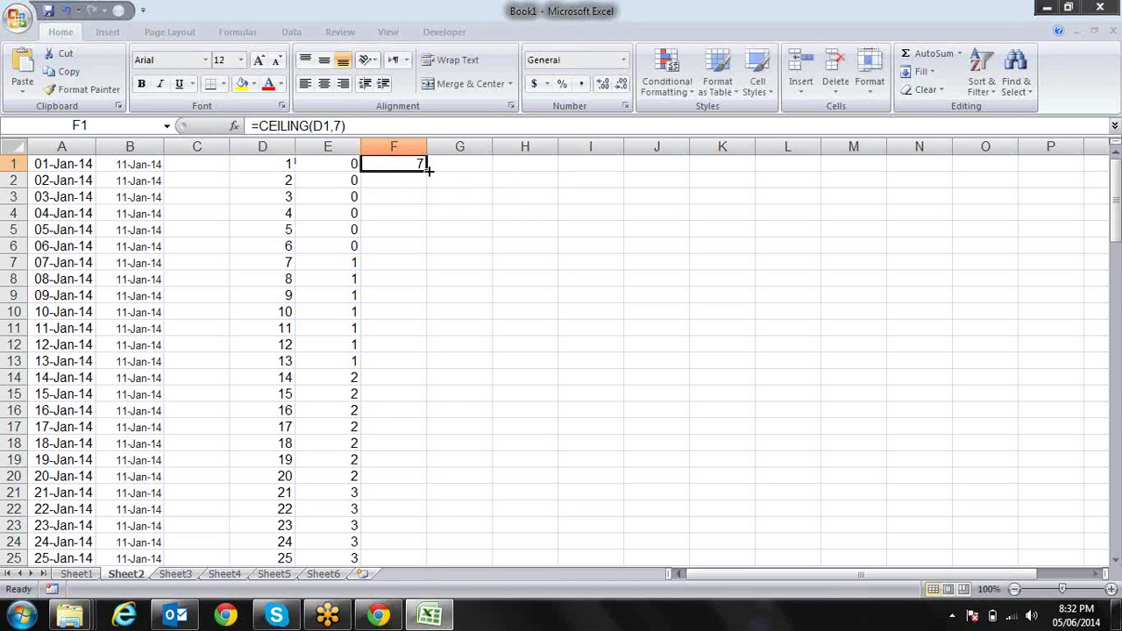
{"action": "left_click_drag", "start_coordinate": [428, 171], "coordinate": [431, 501]}
{"action": "key", "text": "ctrl+Up"}
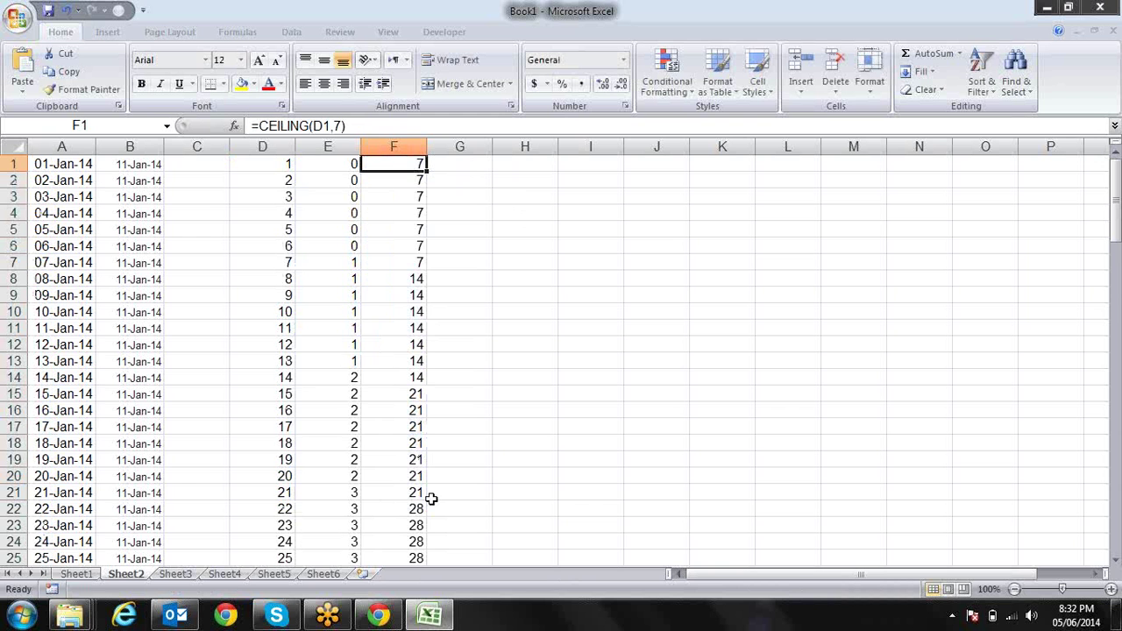
- Change F1 to =CEILING(D1,7)/7 and fill it down through F25
{"action": "key", "text": "F2"}
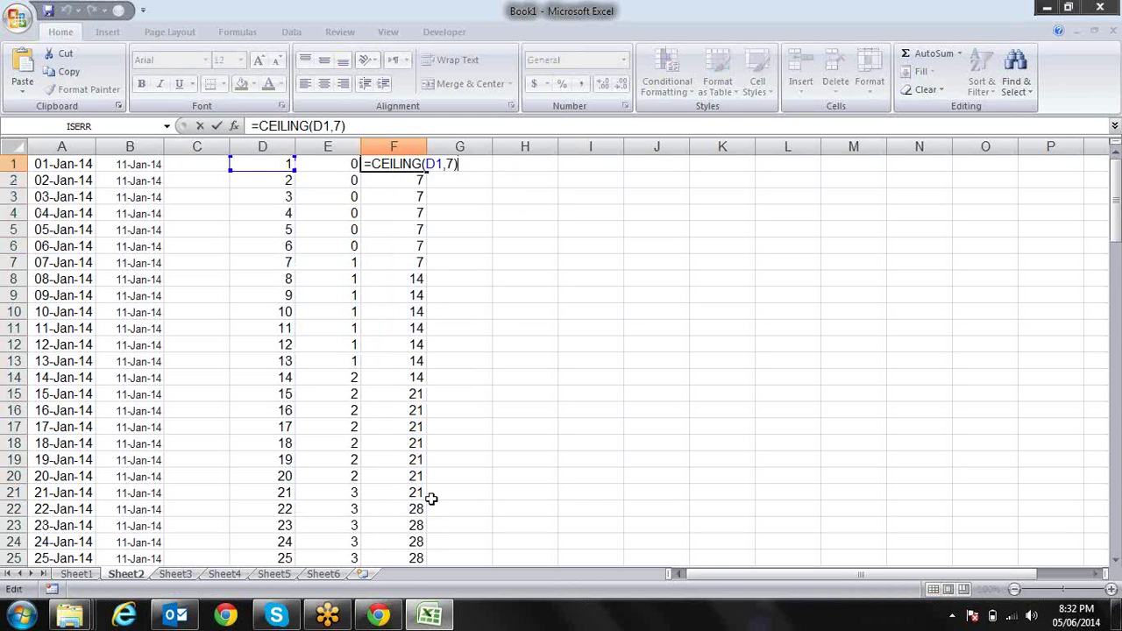
{"action": "type", "text": "/7"}
{"action": "key", "text": "Return"}
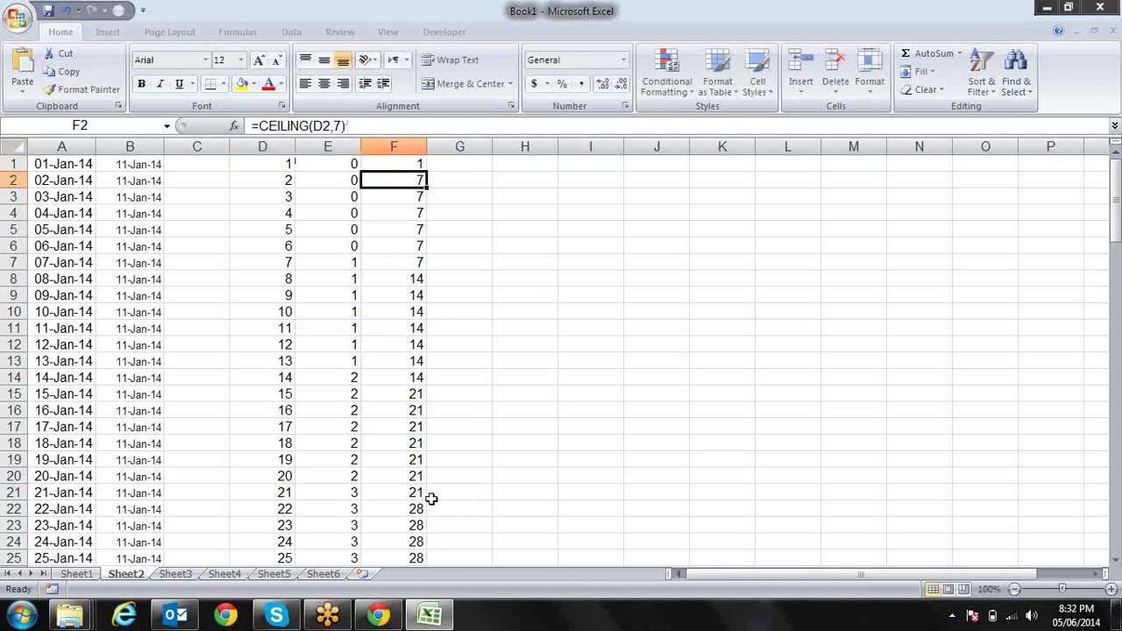
{"action": "key", "text": "Up"}
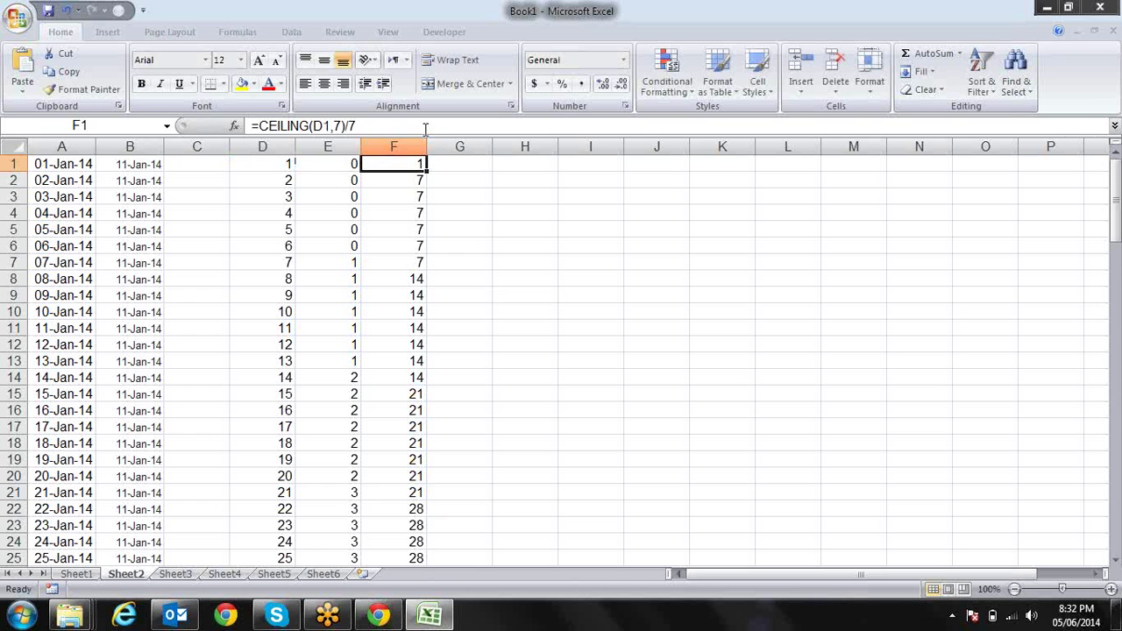
{"action": "double_click", "coordinate": [426, 173]}
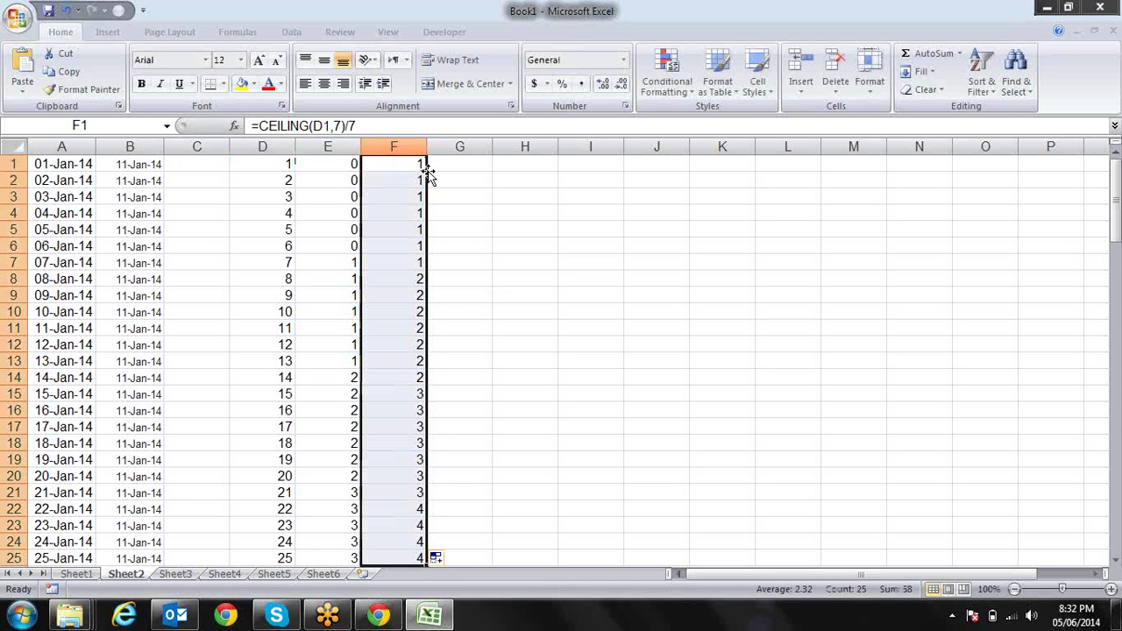
{"action": "key", "text": "Down"}
{"action": "key", "text": "Up"}
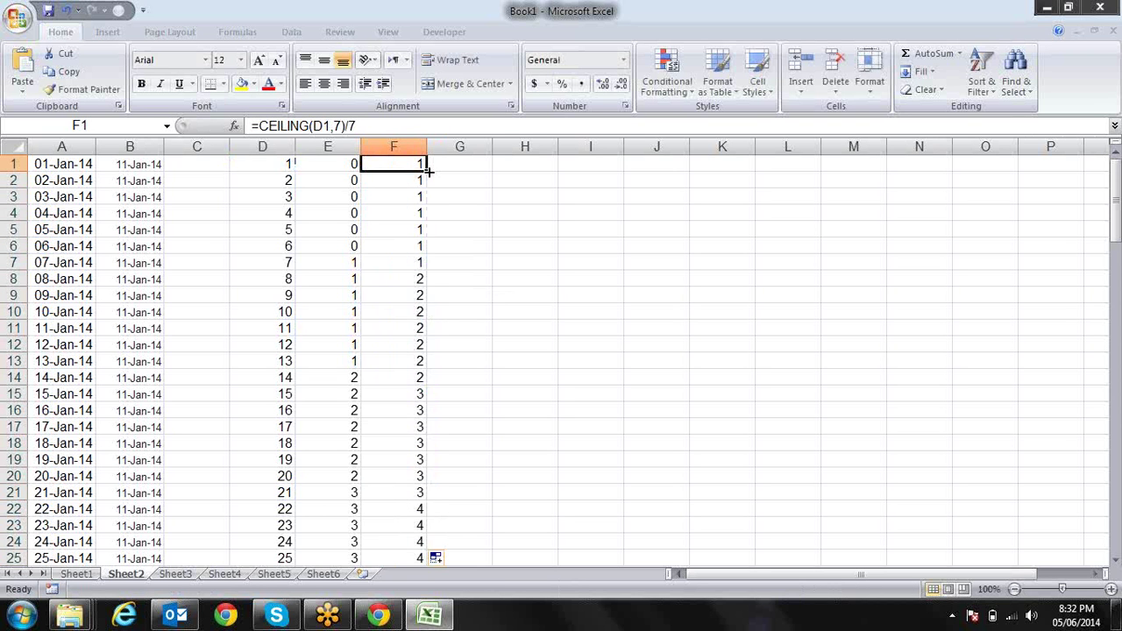
{"action": "key", "text": "Left"}
{"action": "key", "text": "Left"}
{"action": "key", "text": "Left"}
{"action": "key", "text": "Left"}
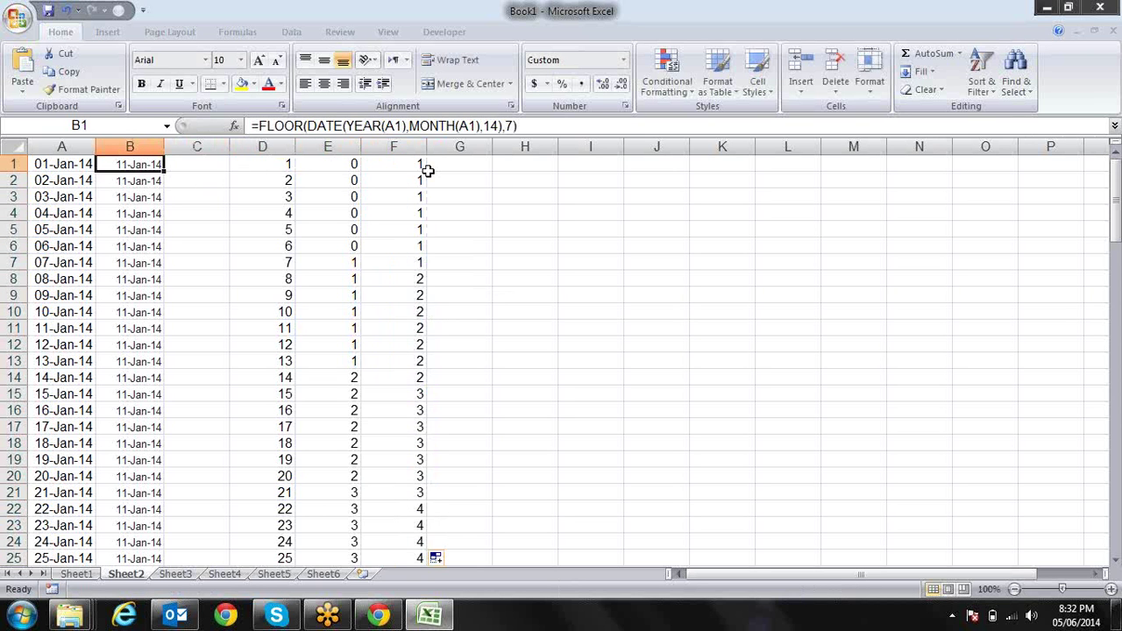
{"action": "key", "text": "Left"}
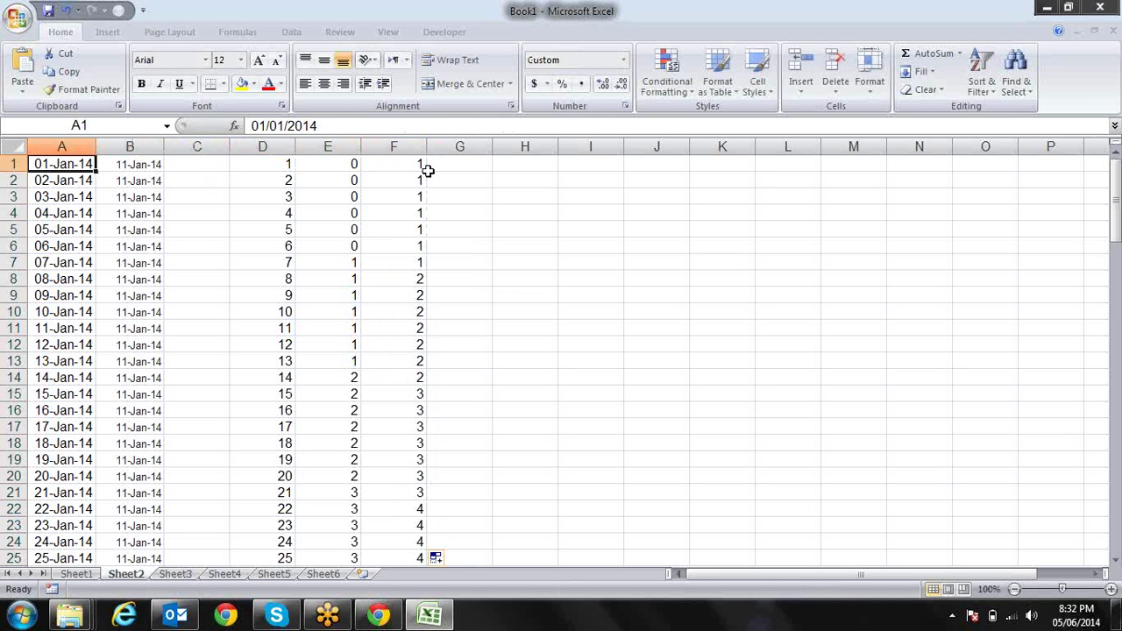
- Paste A1's date into C1 as a plain value (41640) with Paste Special
{"action": "key", "text": "ctrl+c"}
{"action": "key", "text": "Right"}
{"action": "key", "text": "Right"}
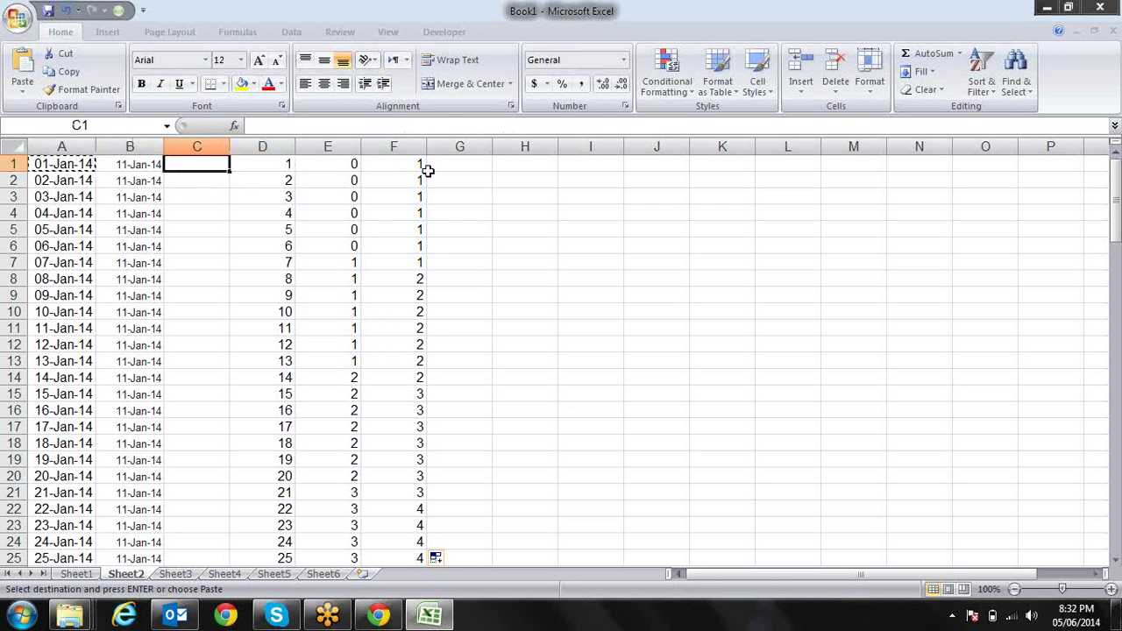
{"action": "key", "text": "alt+e"}
{"action": "key", "text": "s"}
{"action": "key", "text": "v"}
{"action": "key", "text": "Return"}
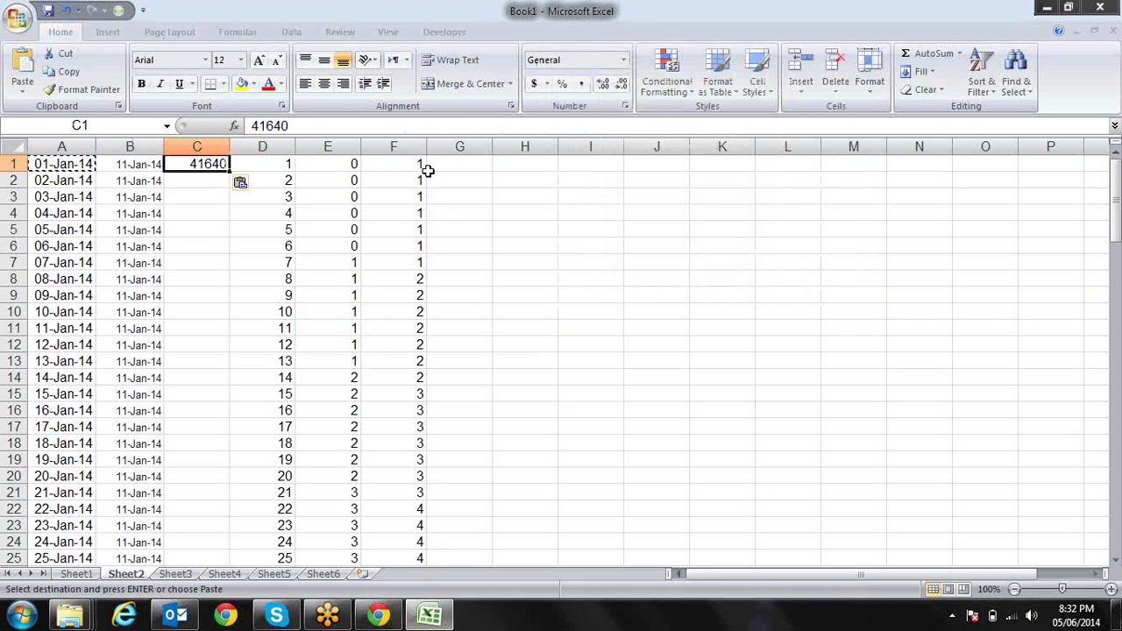
{"action": "key", "text": "Escape"}
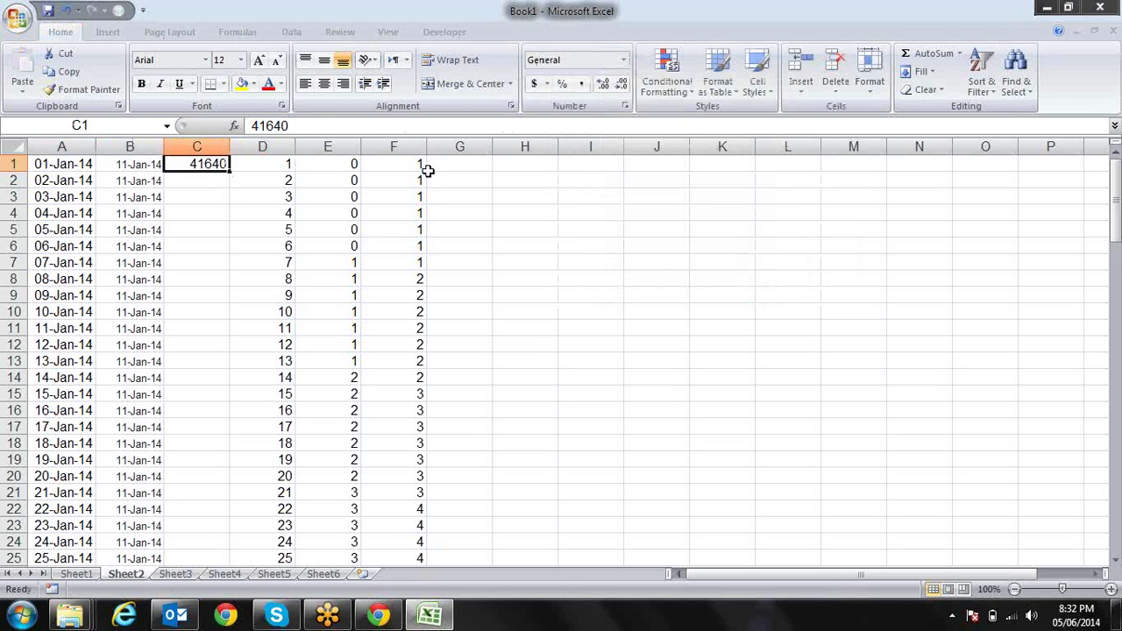
{"action": "key", "text": "Right"}
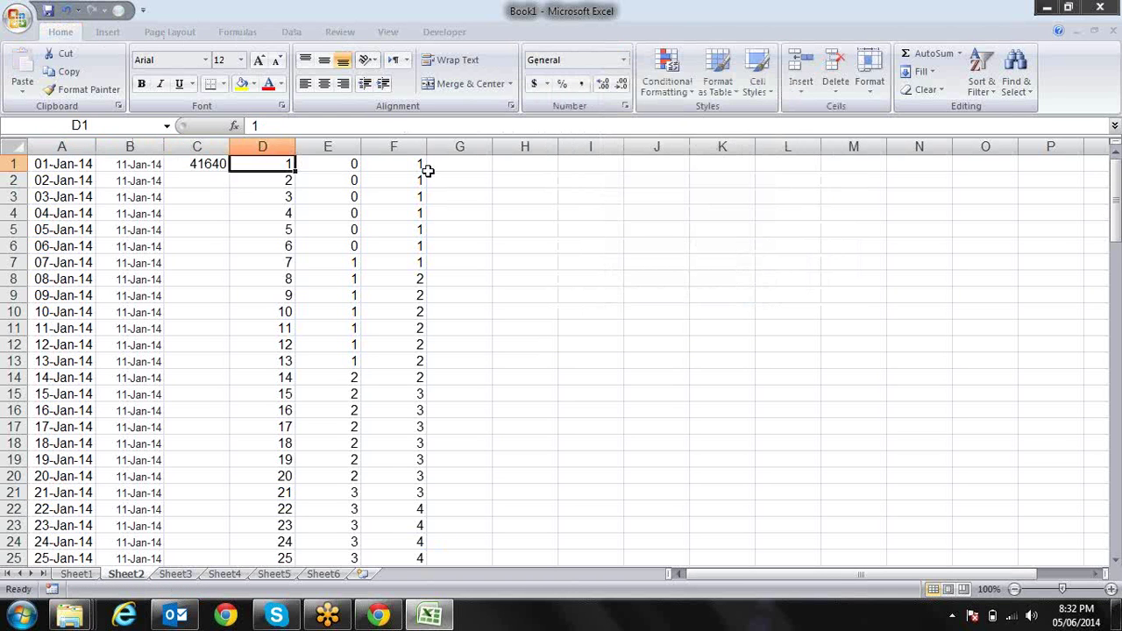
{"action": "key", "text": "Right"}
{"action": "key", "text": "Right"}
{"action": "key", "text": "Right"}
{"action": "key", "text": "Right"}
{"action": "key", "text": "Left"}
{"action": "key", "text": "Left"}
{"action": "key", "text": "Left"}
{"action": "key", "text": "Left"}
- Format D1 as a date and enter =TEXT(D1,"ddd") in G1
{"action": "key", "text": "ctrl+shift+3"}
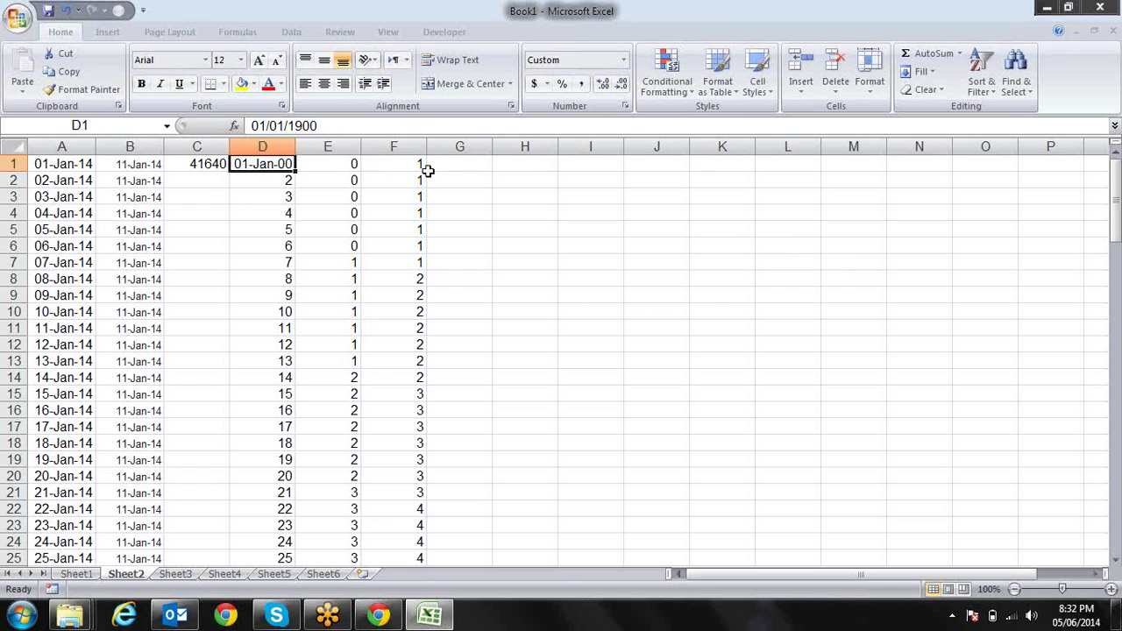
{"action": "key", "text": "Right"}
{"action": "key", "text": "Right"}
{"action": "key", "text": "Right"}
{"action": "key", "text": "Right"}
{"action": "key", "text": "Left"}
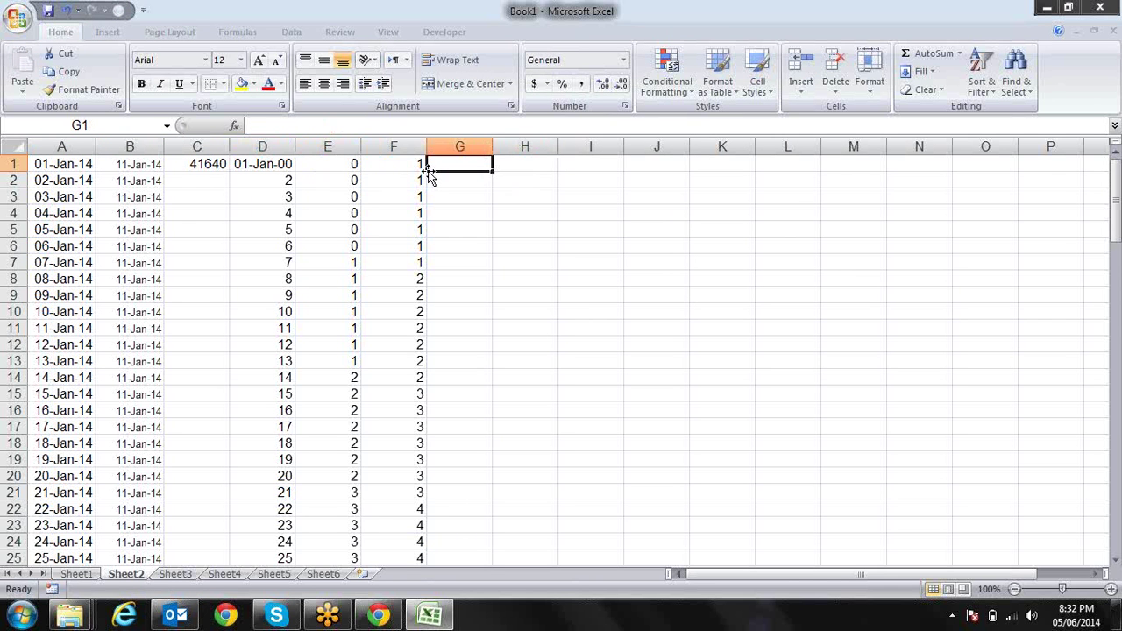
{"action": "type", "text": "=day"}
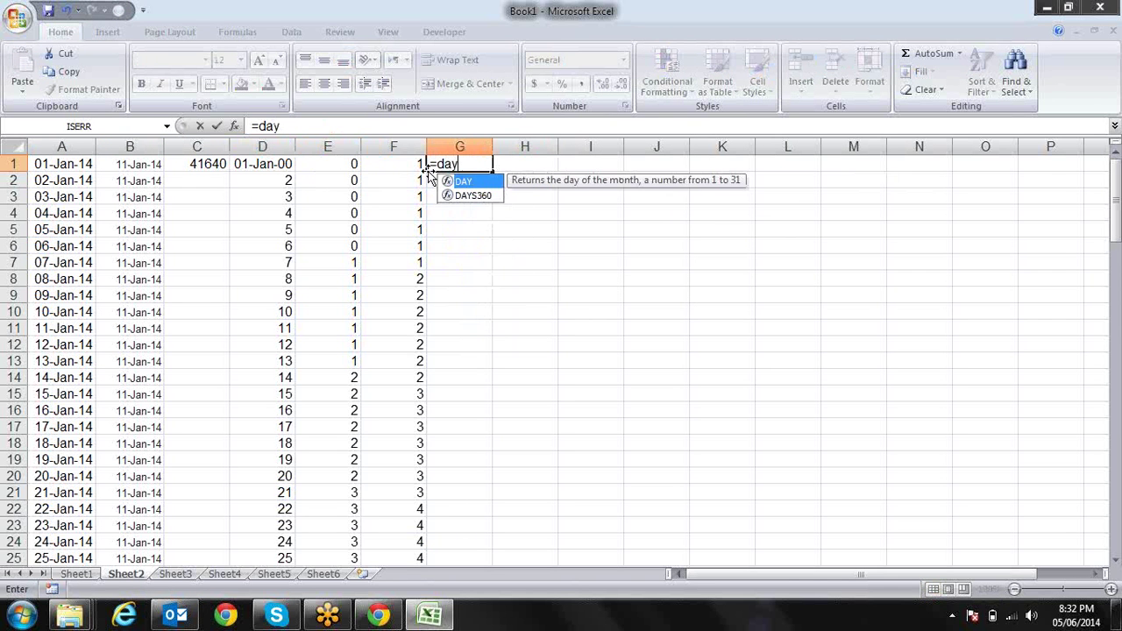
{"action": "key", "text": "Tab"}
{"action": "key", "text": "Left"}
{"action": "key", "text": "BackSpace"}
{"action": "key", "text": "BackSpace"}
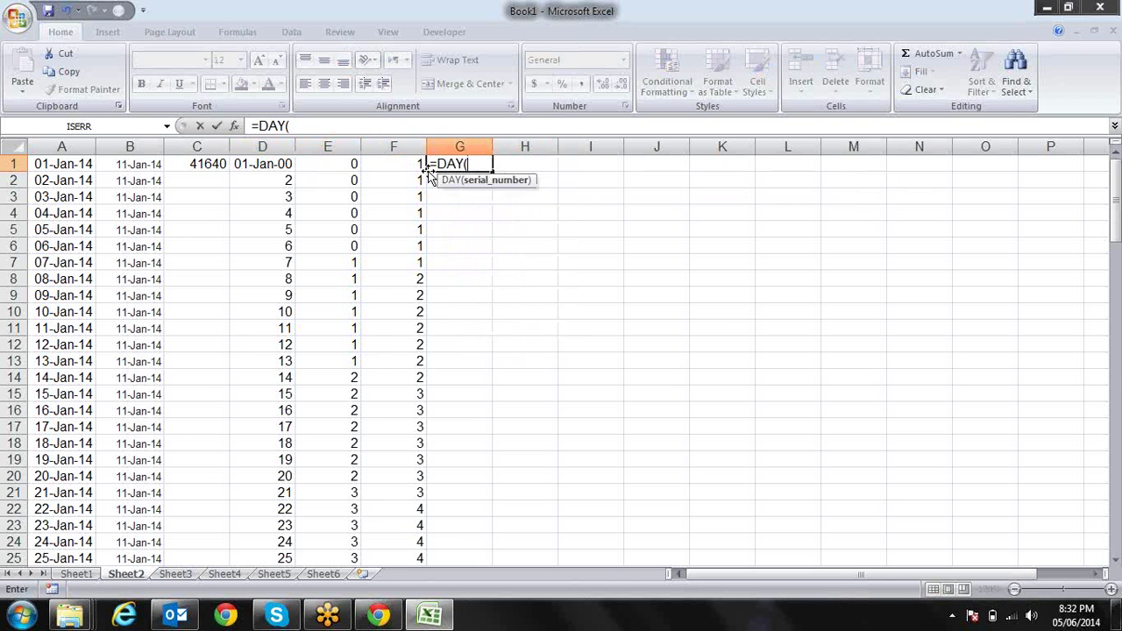
{"action": "key", "text": "BackSpace"}
{"action": "key", "text": "BackSpace"}
{"action": "key", "text": "BackSpace"}
{"action": "key", "text": "BackSpace"}
{"action": "type", "text": "te"}
{"action": "key", "text": "Tab"}
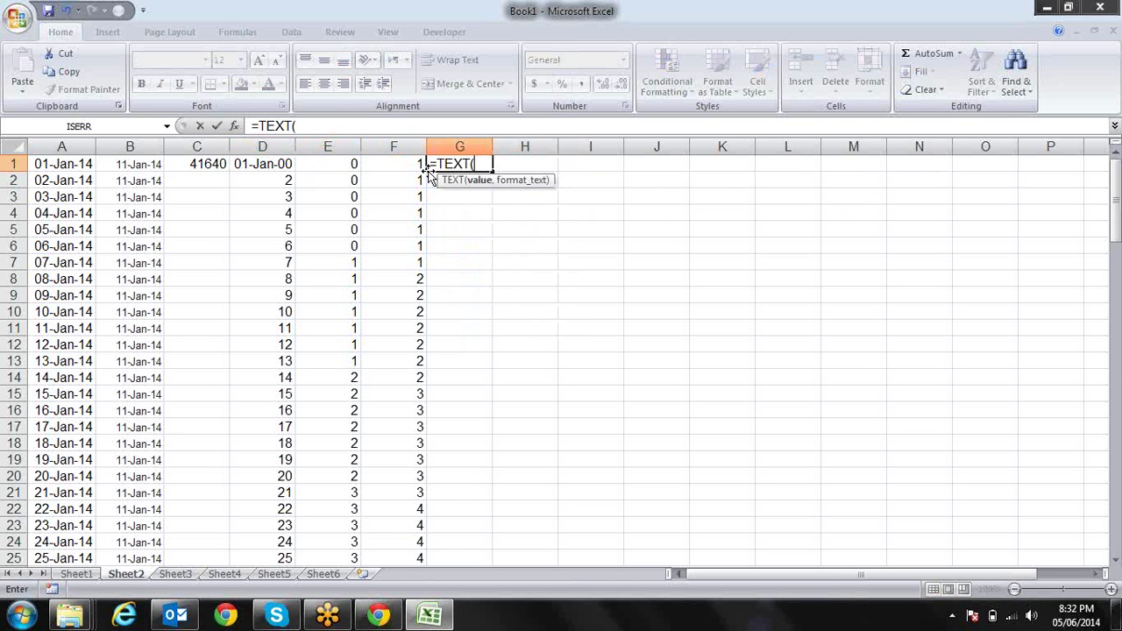
{"action": "key", "text": "Left"}
{"action": "key", "text": "Left"}
{"action": "key", "text": "Left"}
{"action": "type", "text": ","}
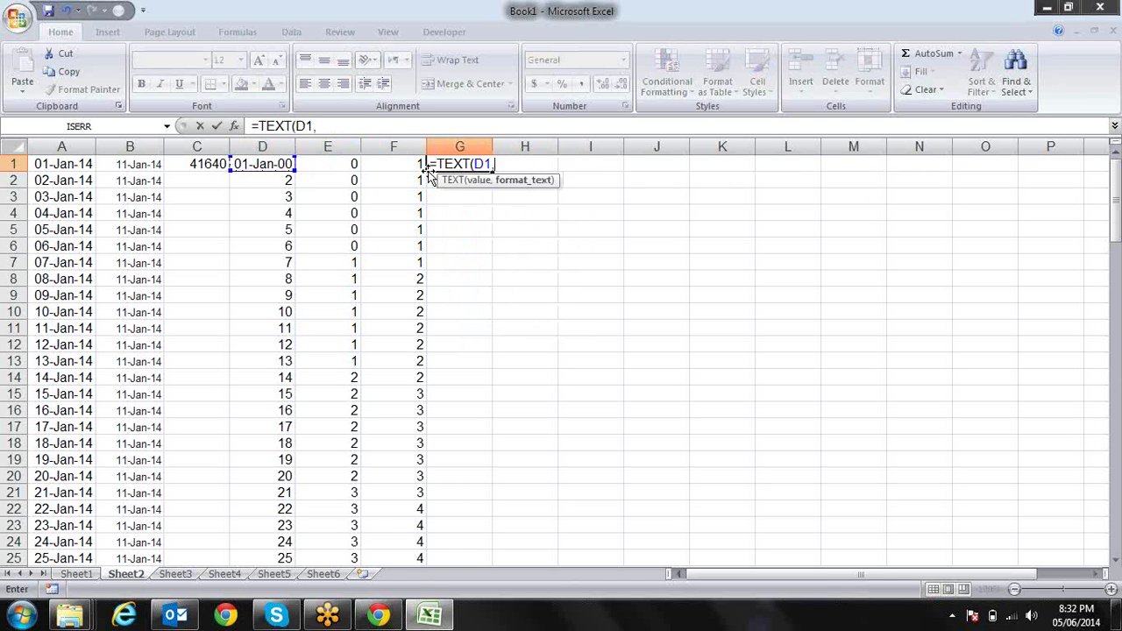
{"action": "type", "text": "\"dd\""}
{"action": "type", "text": "d"}
{"action": "type", "text": ")"}
{"action": "key", "text": "Return"}
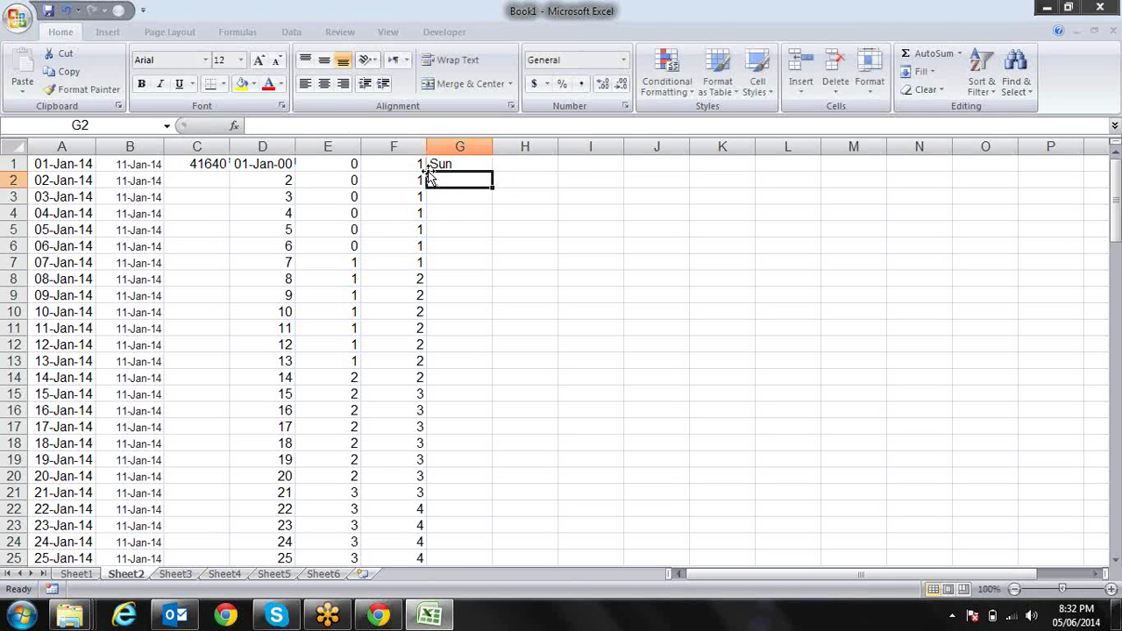
{"action": "key", "text": "Up"}
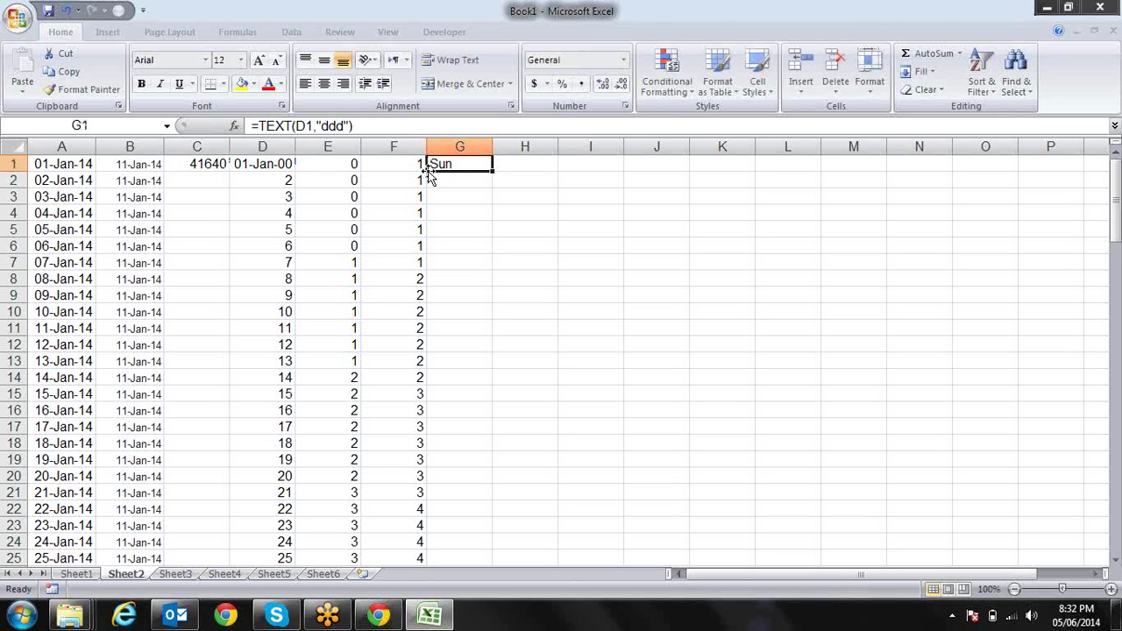
- Enter 7 in D1 so it reads 07-Jan-00 and G1 shows Sat
{"action": "key", "text": "Left"}
{"action": "key", "text": "Left"}
{"action": "key", "text": "Left"}
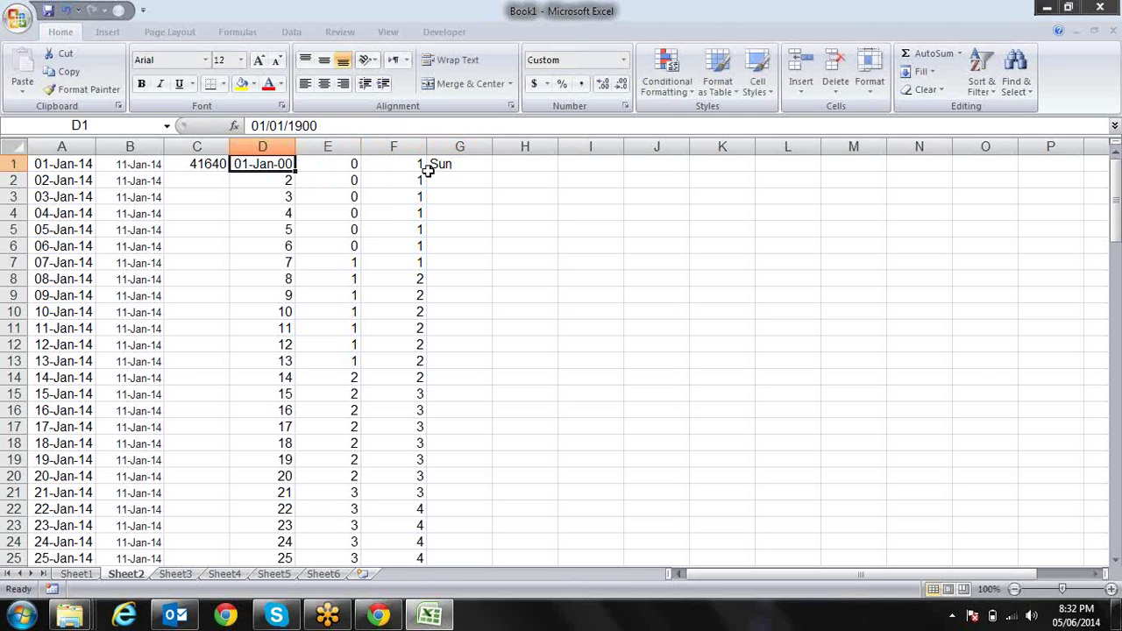
{"action": "type", "text": "7"}
{"action": "key", "text": "Return"}
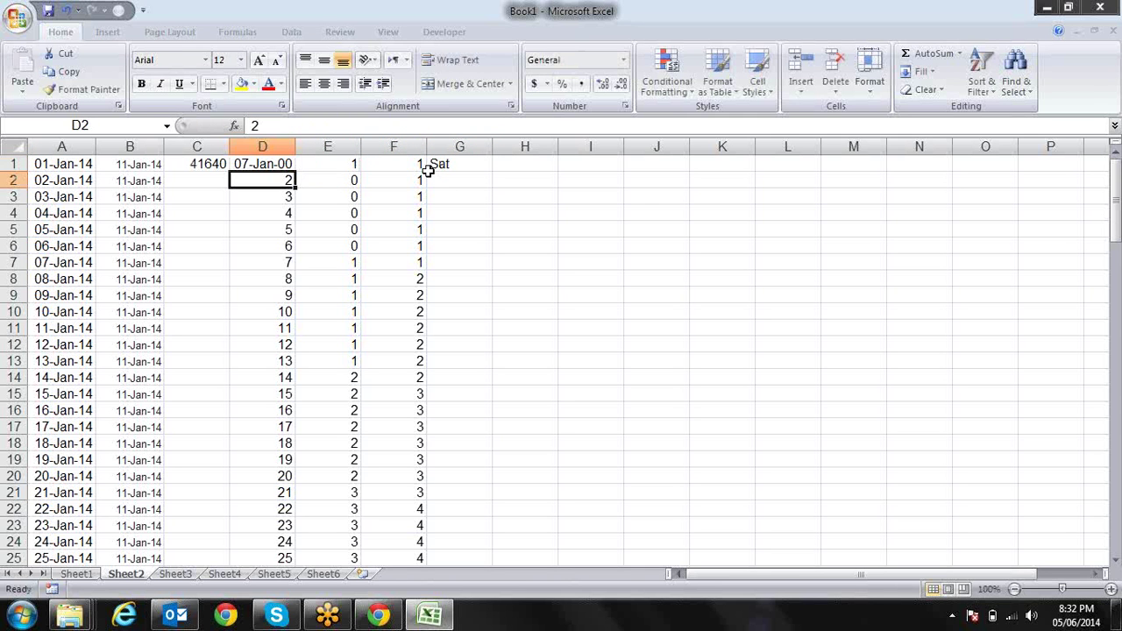
{"action": "key", "text": "Up"}
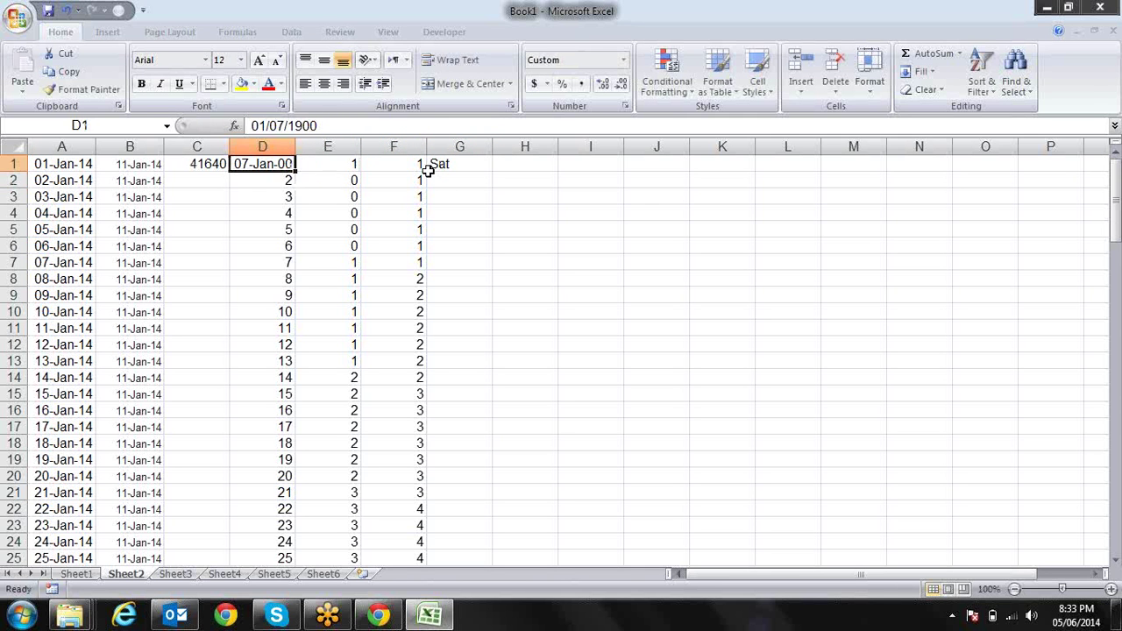
{"action": "key", "text": "Left"}
{"action": "key", "text": "Left"}
{"action": "key", "text": "F2"}
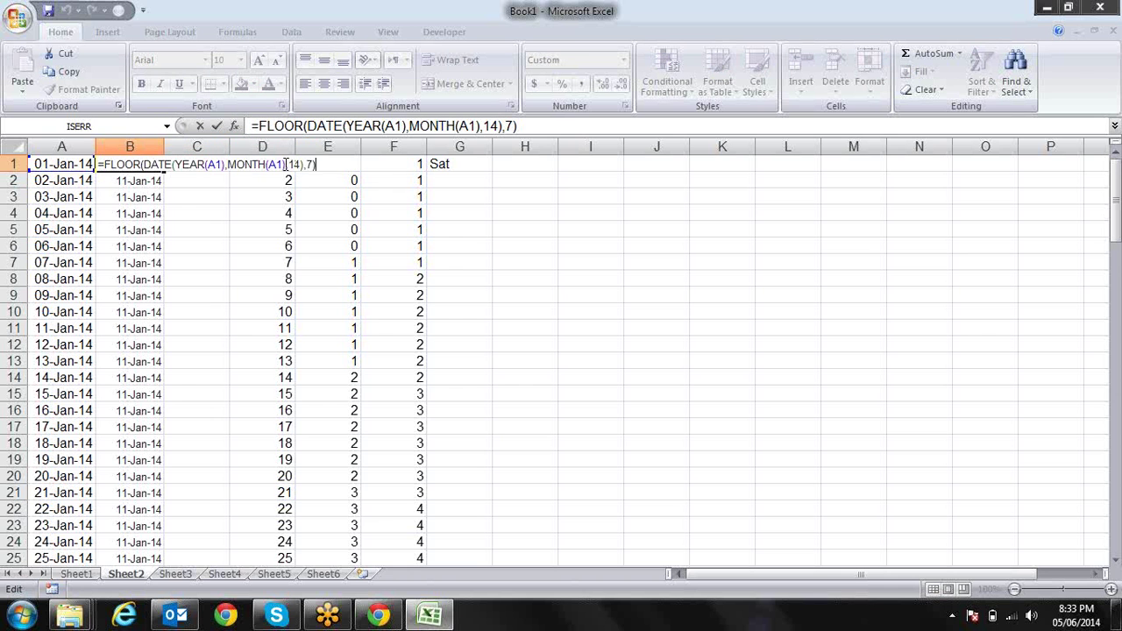
- Try replacing the DATE part of B1's formula with A1, then cancel to restore the original
{"action": "left_click_drag", "start_coordinate": [285, 165], "coordinate": [144, 165]}
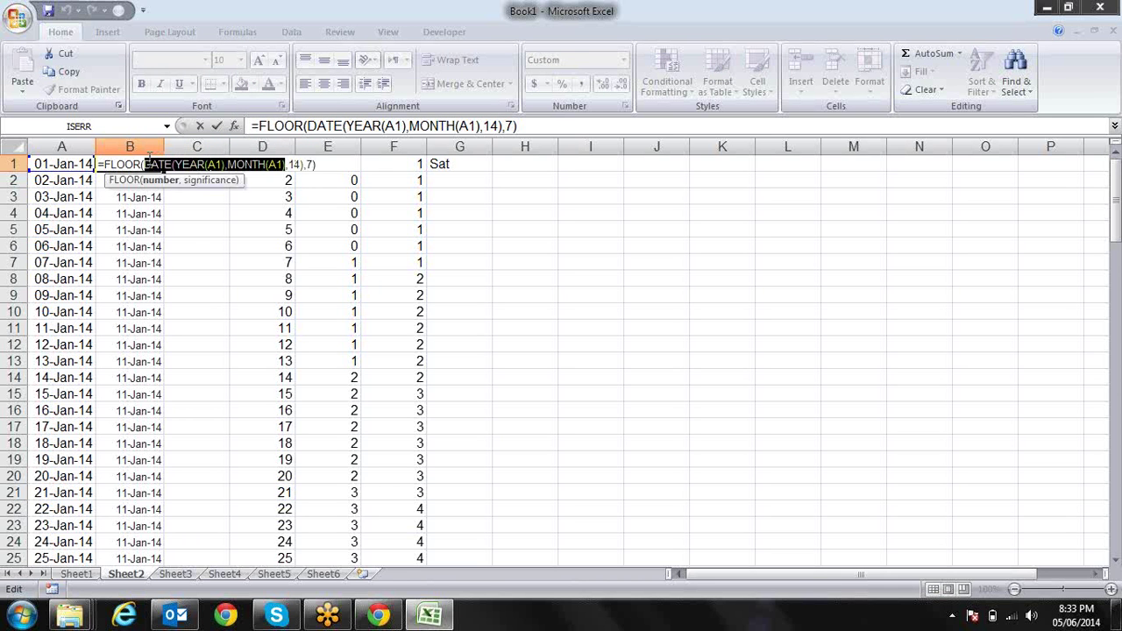
{"action": "key", "text": "Delete"}
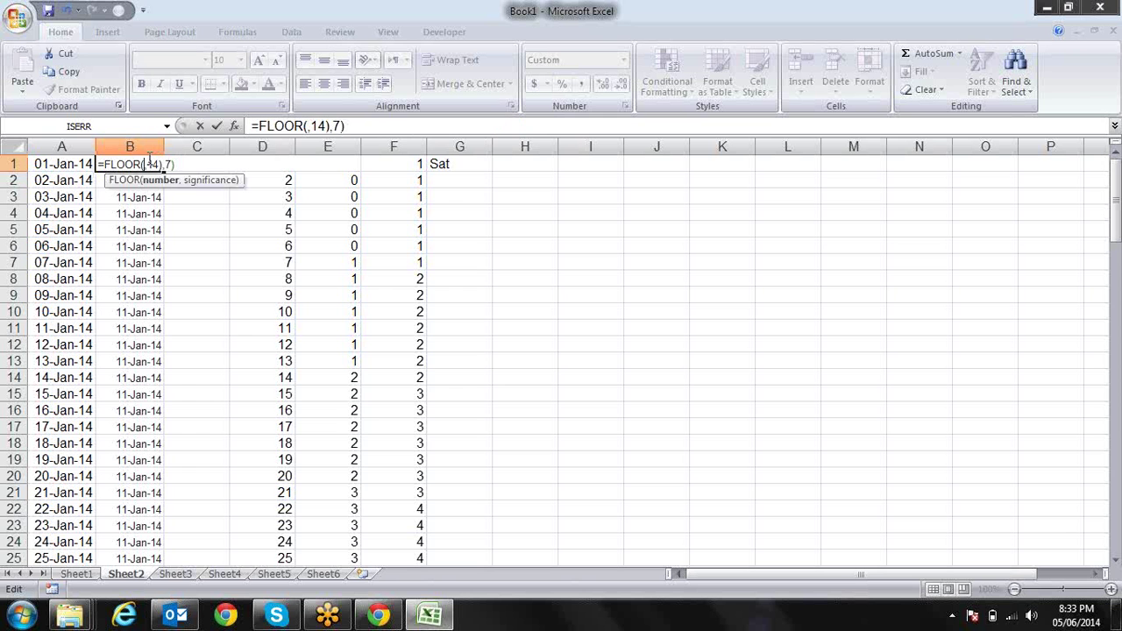
{"action": "left_click", "coordinate": [61, 163]}
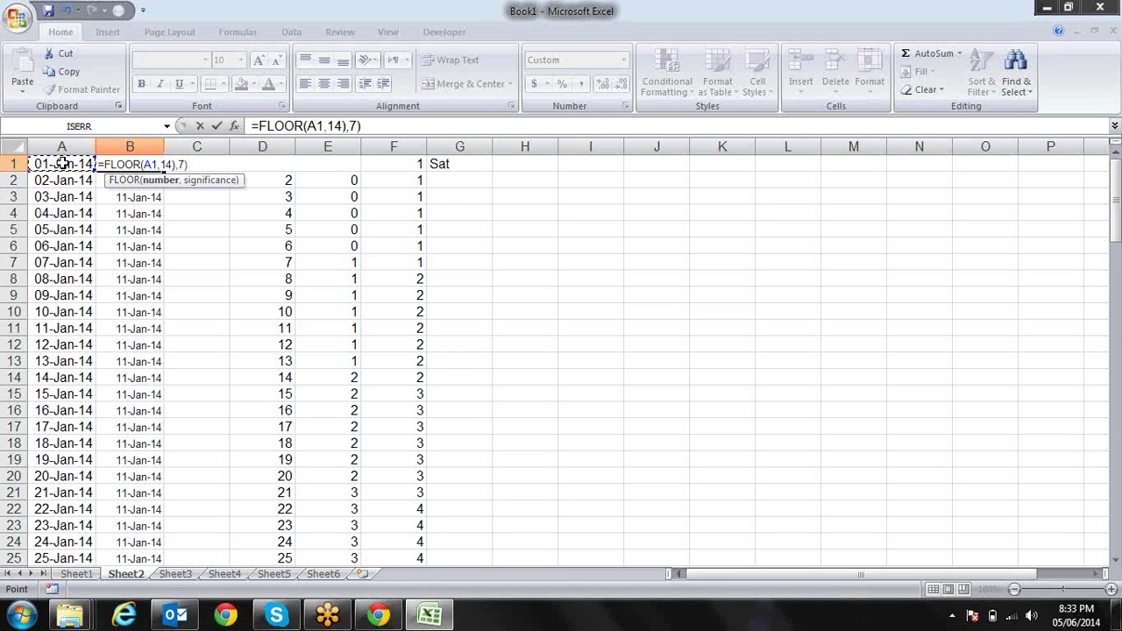
{"action": "key", "text": "Return"}
{"action": "key", "text": "Return"}
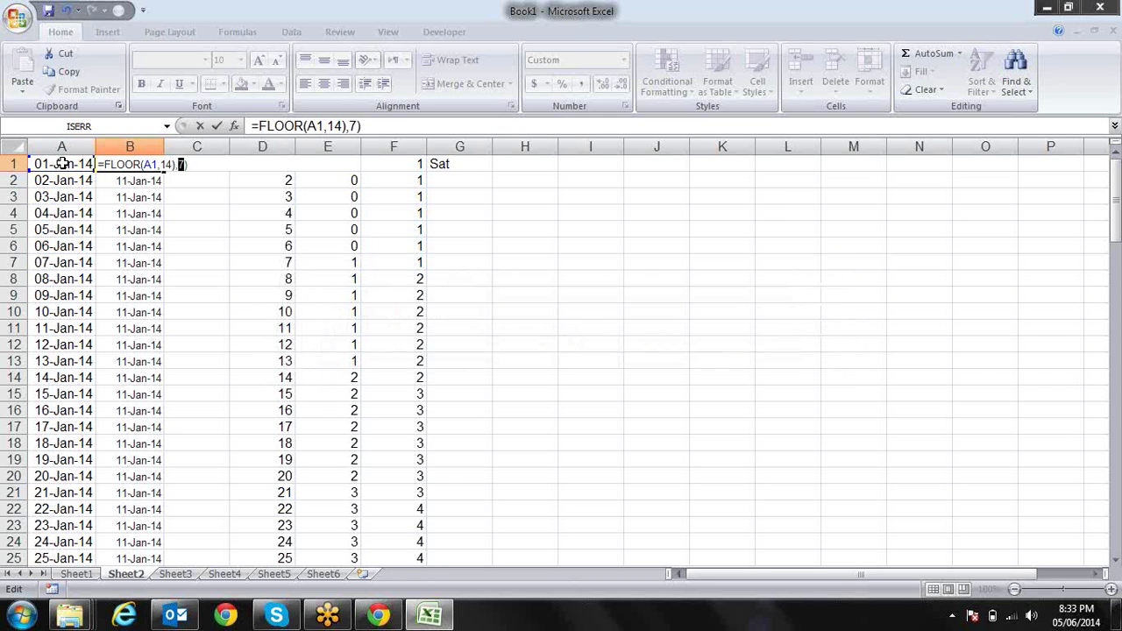
{"action": "key", "text": "Left"}
{"action": "key", "text": "Left"}
{"action": "key", "text": "Left"}
{"action": "key", "text": "Left"}
{"action": "key", "text": "Left"}
{"action": "key", "text": "Left"}
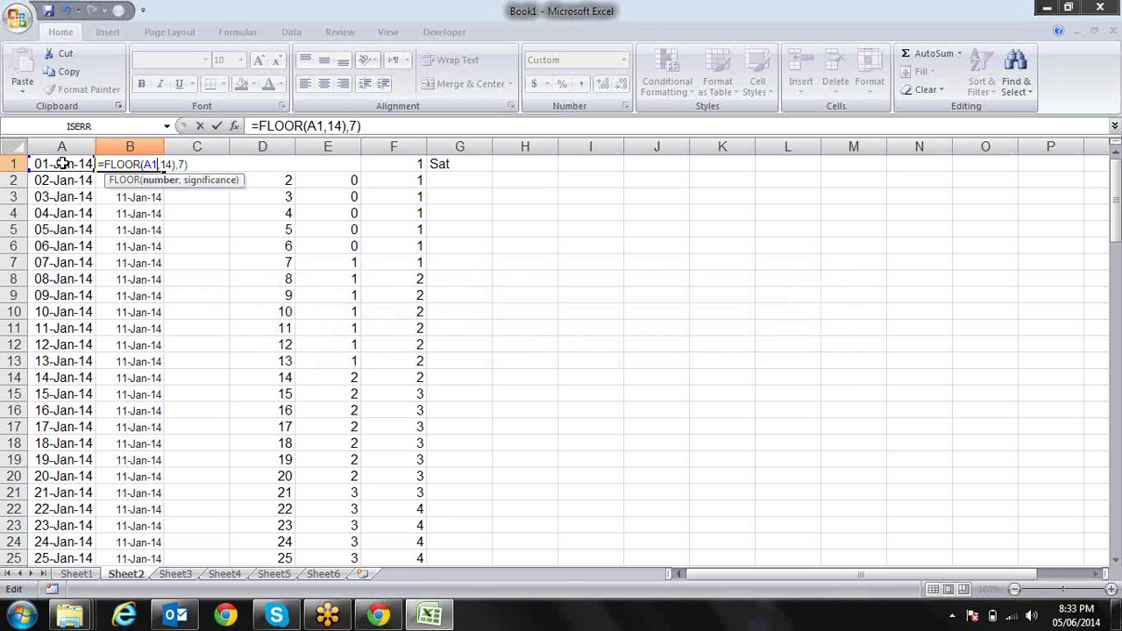
{"action": "key", "text": "Right"}
{"action": "key", "text": "Right"}
{"action": "key", "text": "BackSpace"}
{"action": "key", "text": "BackSpace"}
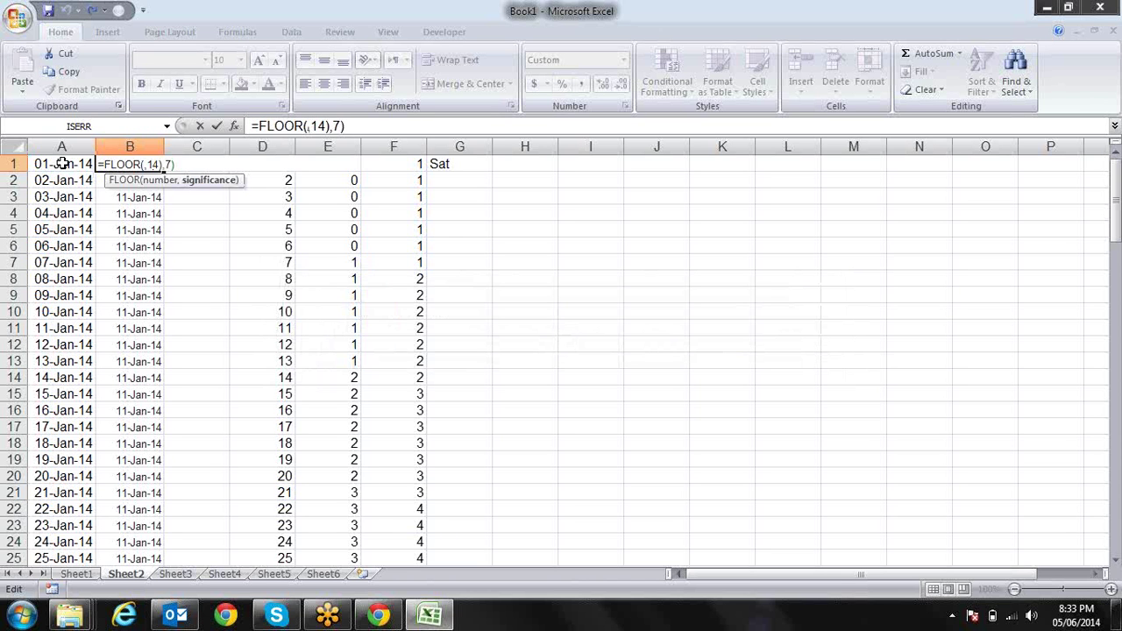
{"action": "key", "text": "Escape"}
- Recommit B1's =FLOOR(DATE(YEAR(A1),MONTH(A1),14),7) unchanged and show the Formulas tab
{"action": "key", "text": "F2"}
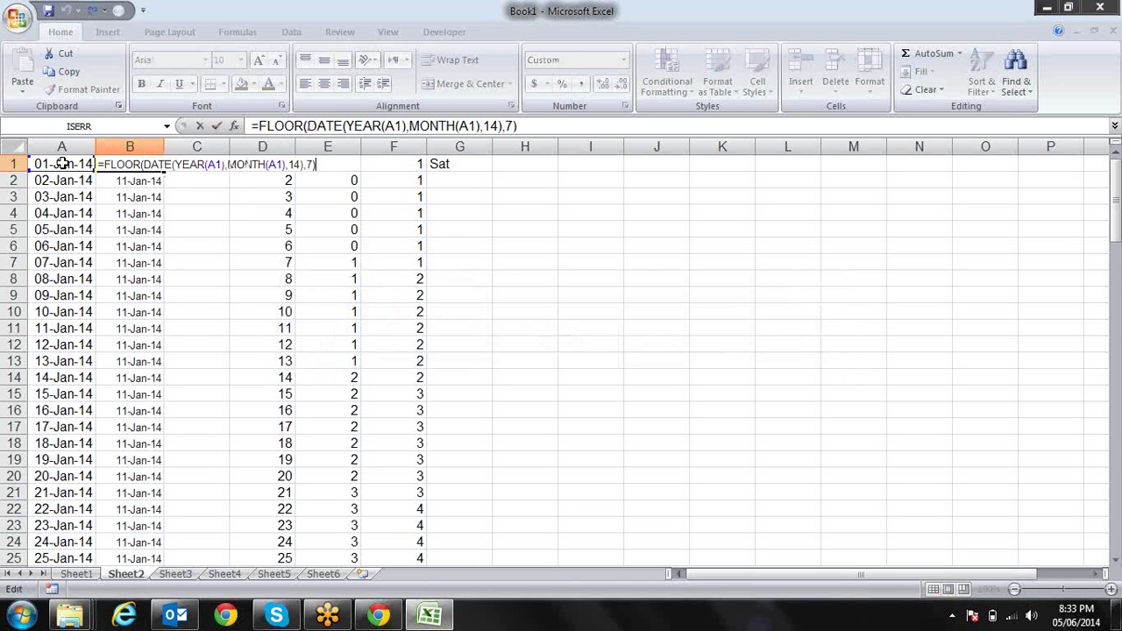
{"action": "left_click", "coordinate": [312, 125]}
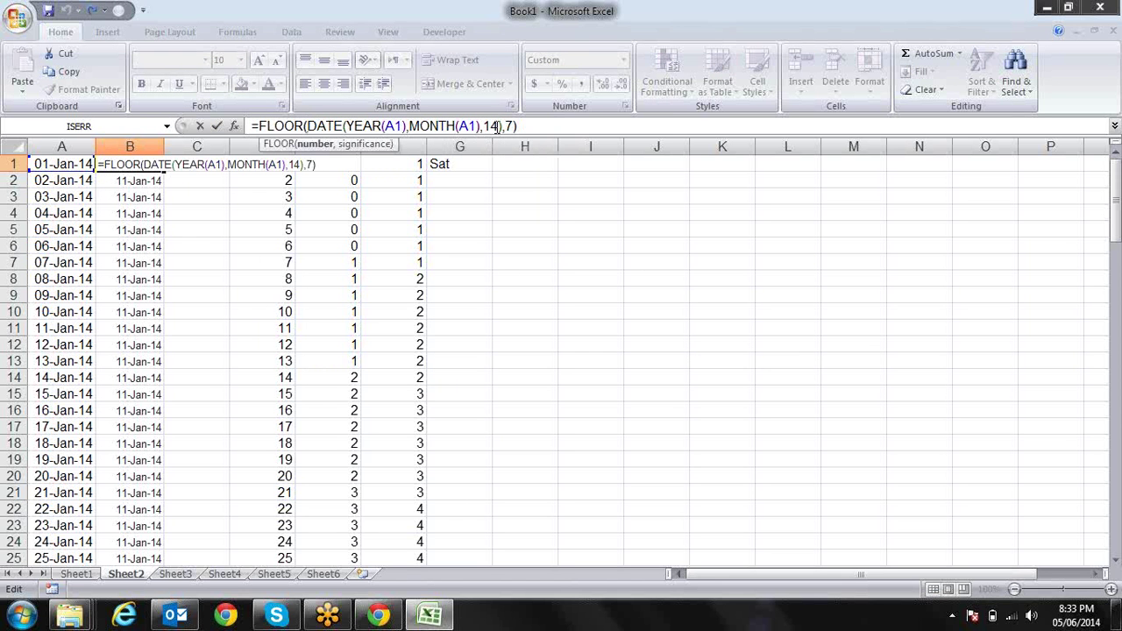
{"action": "left_click", "coordinate": [497, 126]}
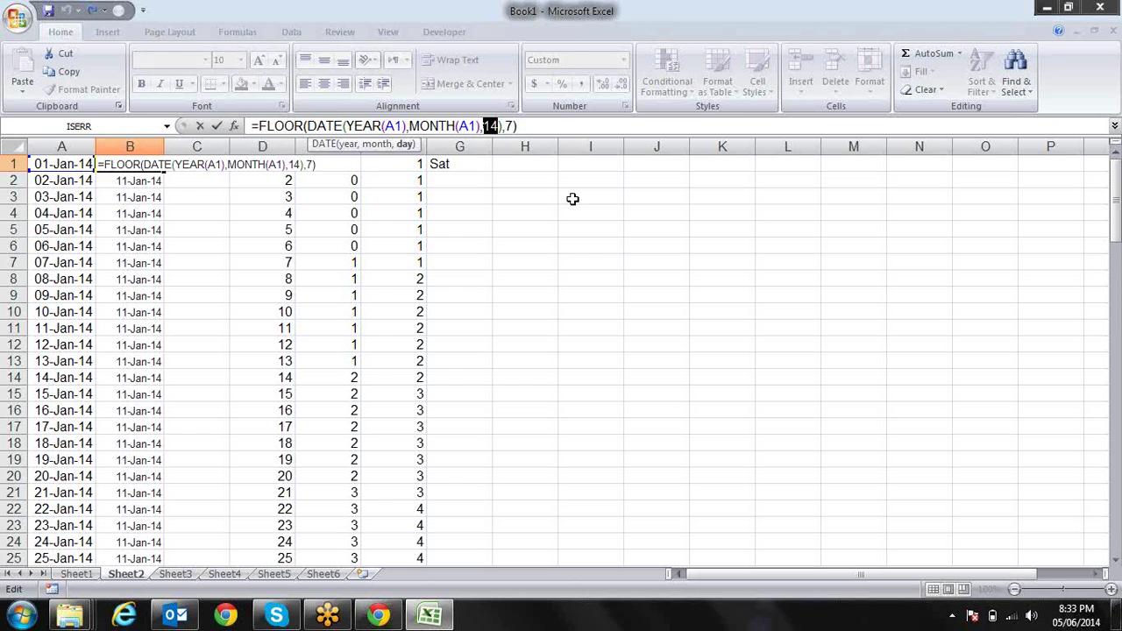
{"action": "key", "text": "ctrl+Return"}
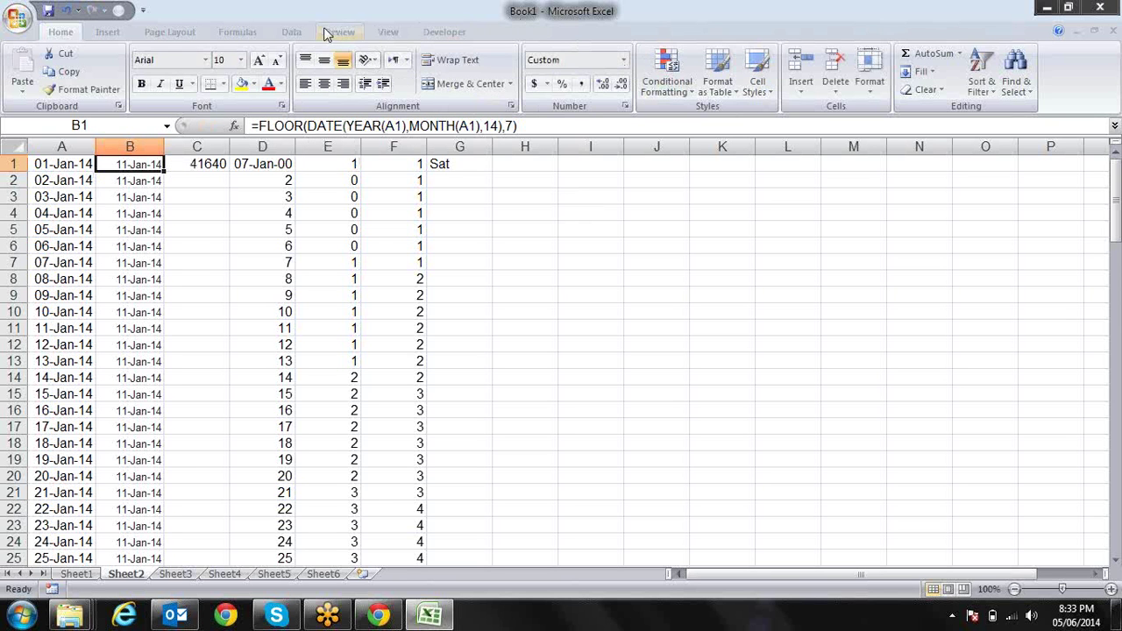
{"action": "left_click", "coordinate": [241, 32]}
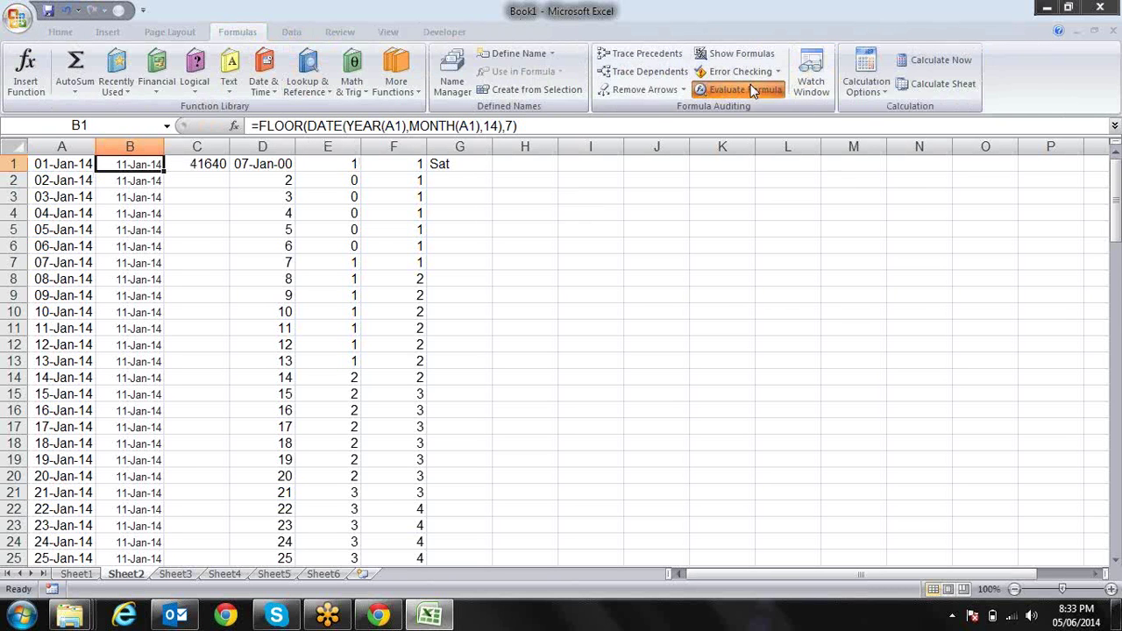
{"action": "left_click", "coordinate": [752, 91]}
{"action": "left_click", "coordinate": [673, 291]}
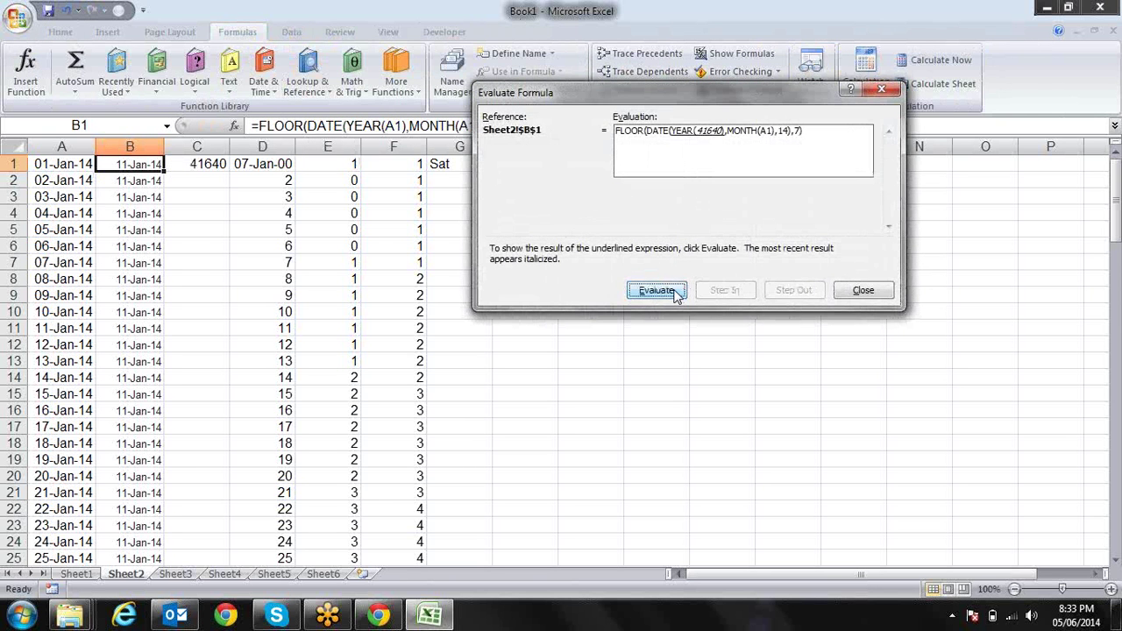
{"action": "left_click", "coordinate": [656, 290]}
{"action": "left_click", "coordinate": [657, 291]}
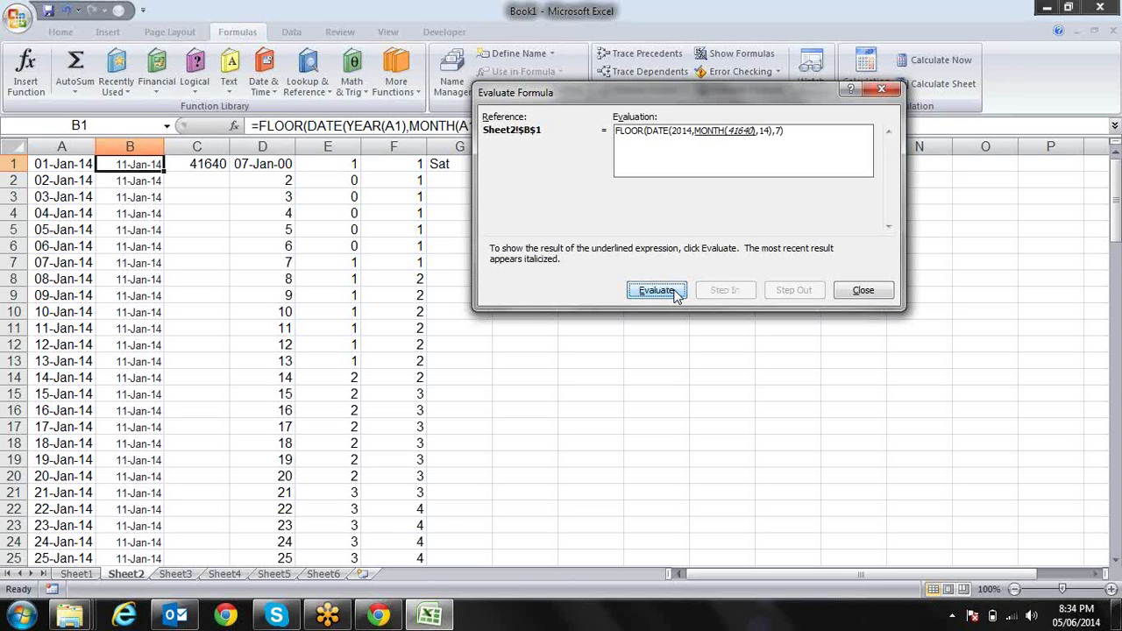
{"action": "left_click", "coordinate": [675, 295]}
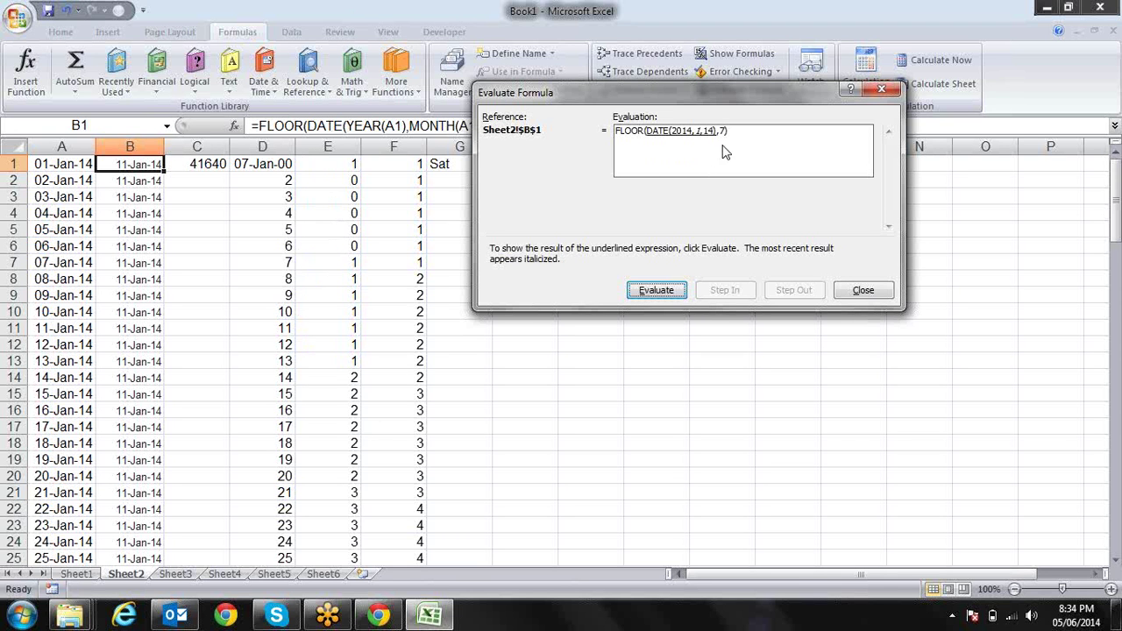
{"action": "left_click", "coordinate": [680, 294]}
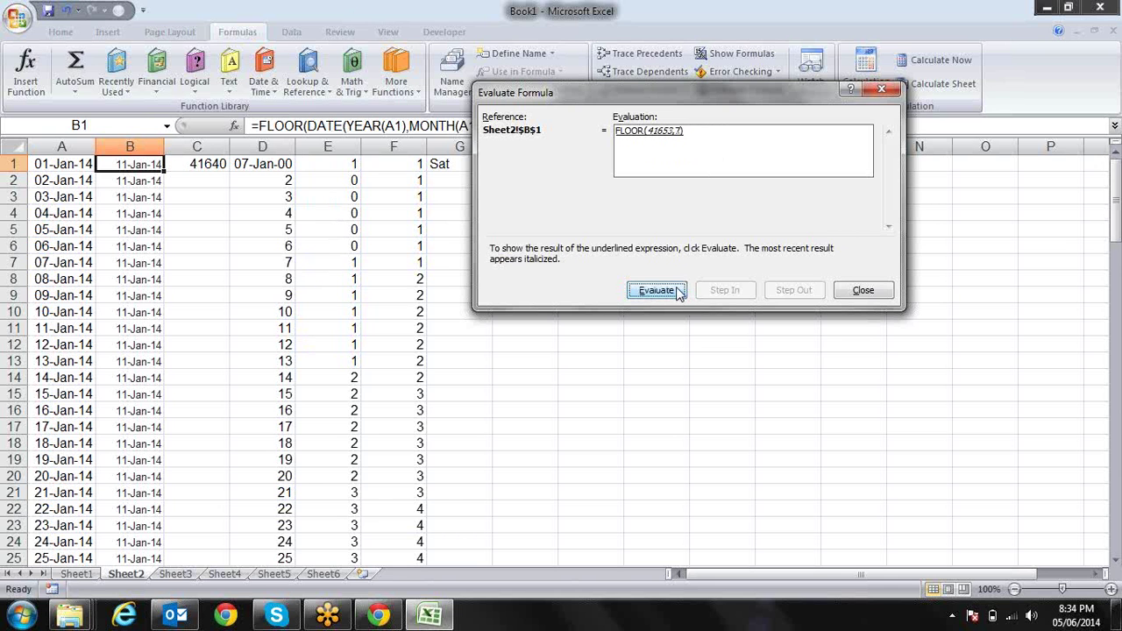
{"action": "left_click", "coordinate": [662, 131]}
{"action": "left_click", "coordinate": [657, 292]}
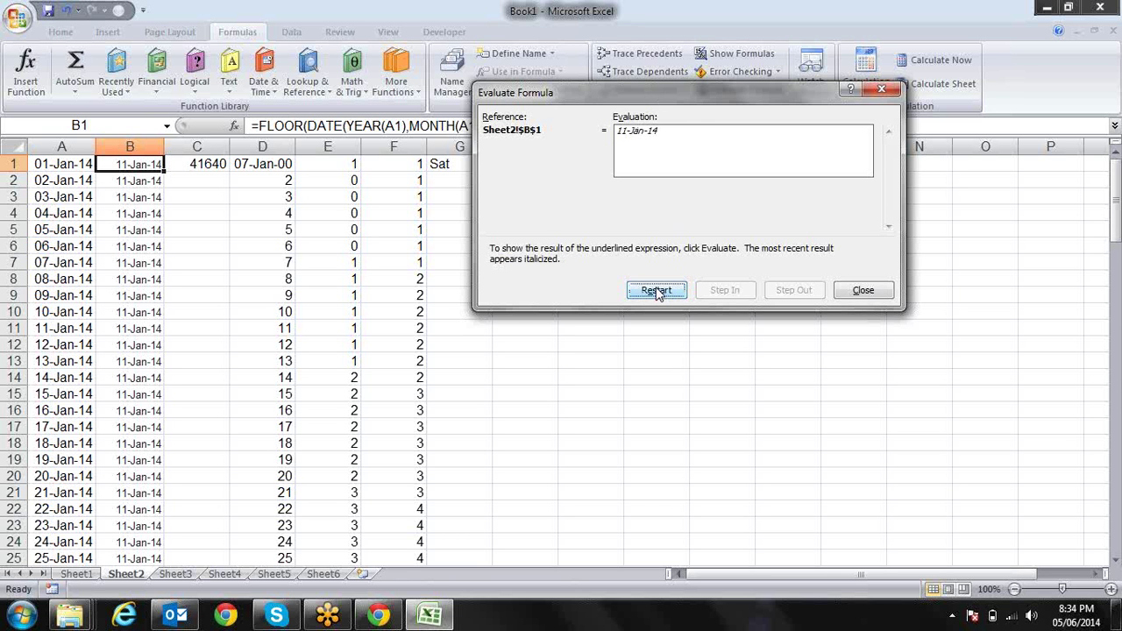
{"action": "left_click", "coordinate": [658, 292]}
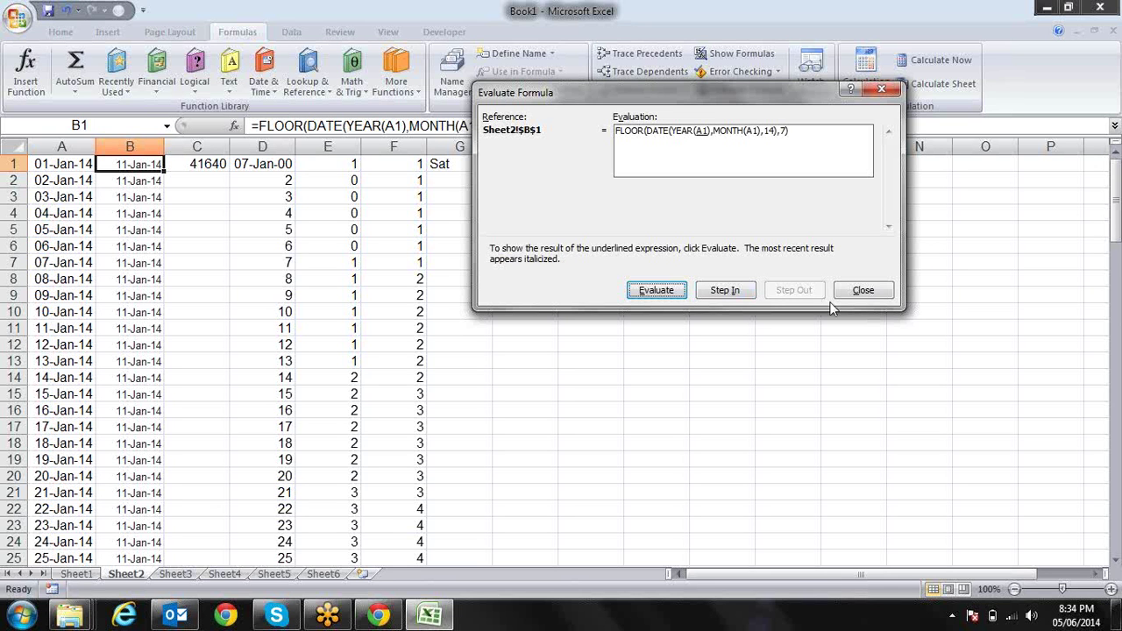
{"action": "left_click", "coordinate": [846, 292]}
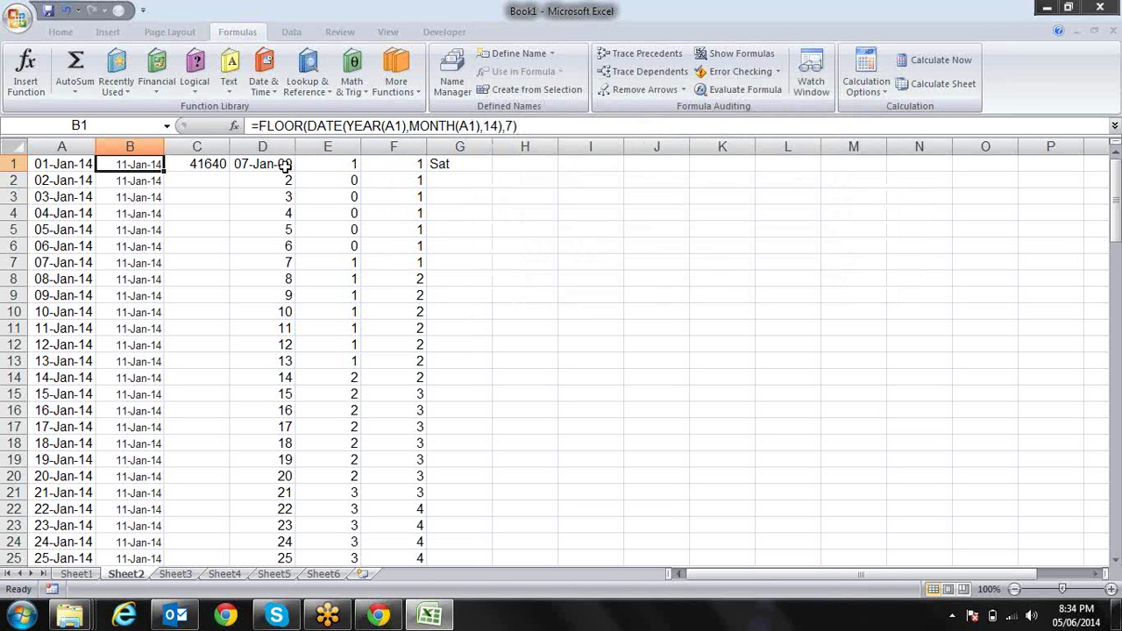
- Copy B2's second-Saturday formula into G2
{"action": "left_click", "coordinate": [353, 182]}
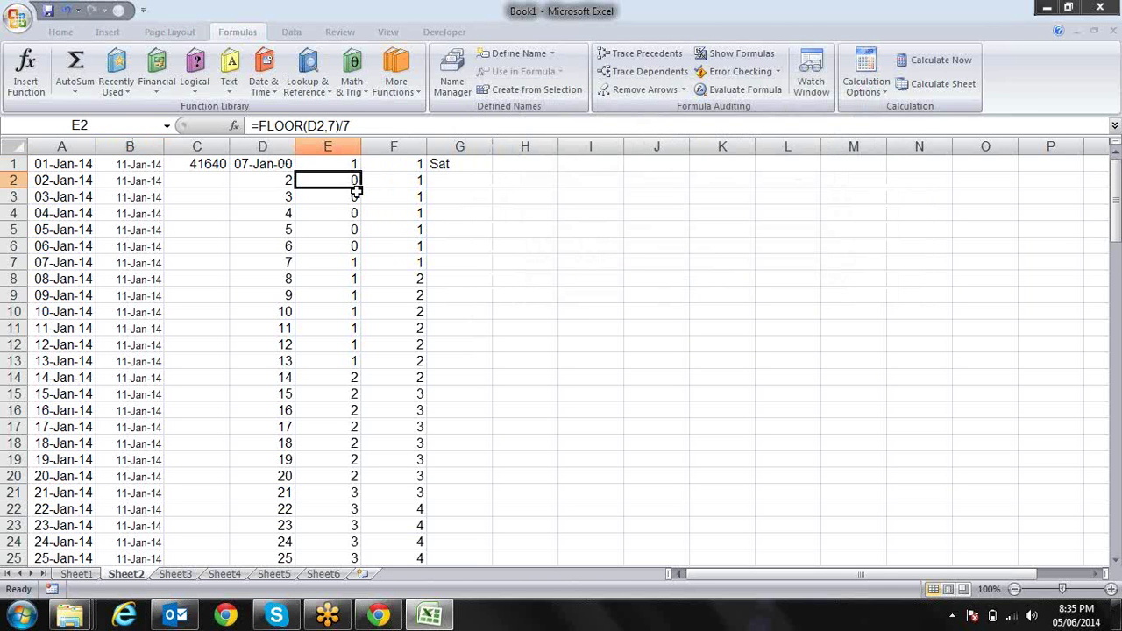
{"action": "left_click", "coordinate": [344, 166]}
{"action": "left_click", "coordinate": [139, 180]}
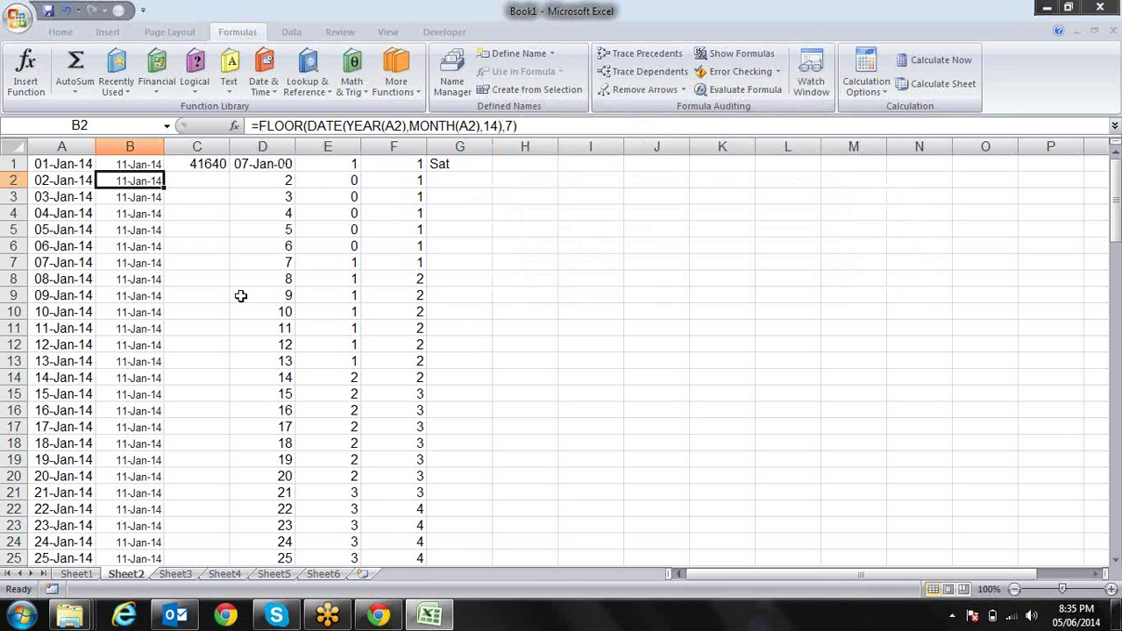
{"action": "key", "text": "ctrl+c"}
{"action": "key", "text": "Right"}
{"action": "key", "text": "Right"}
{"action": "key", "text": "Right"}
{"action": "key", "text": "Right"}
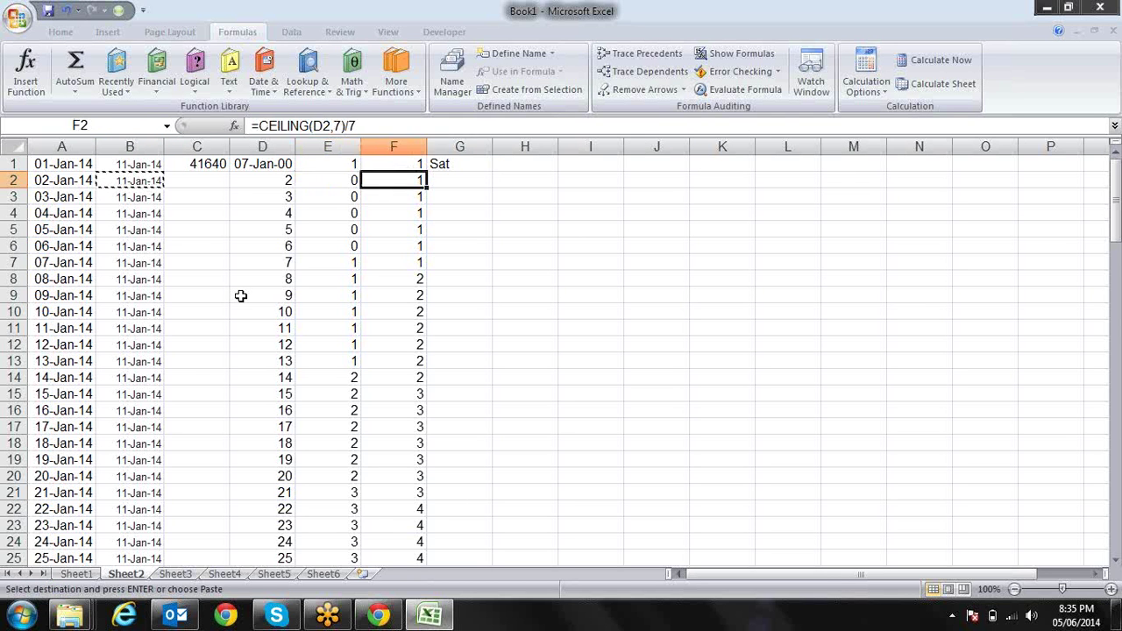
{"action": "key", "text": "Right"}
{"action": "key", "text": "Return"}
- Repoint G2's YEAR and MONTH references from F2 to D2, keeping column D unchanged
{"action": "key", "text": "F2"}
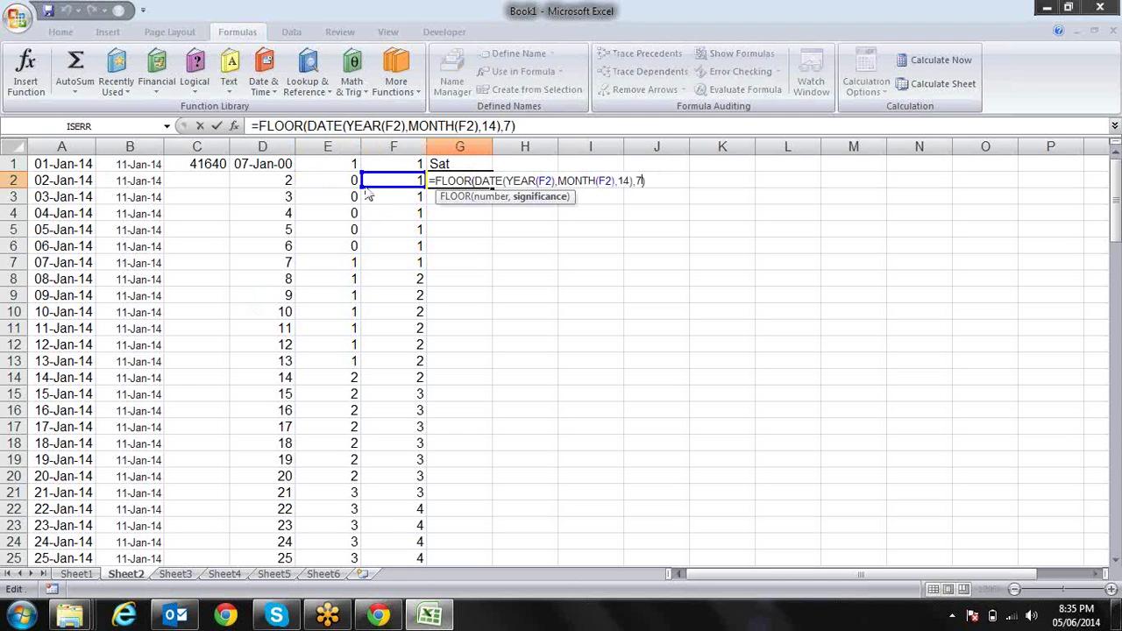
{"action": "left_click_drag", "start_coordinate": [367, 186], "coordinate": [288, 184]}
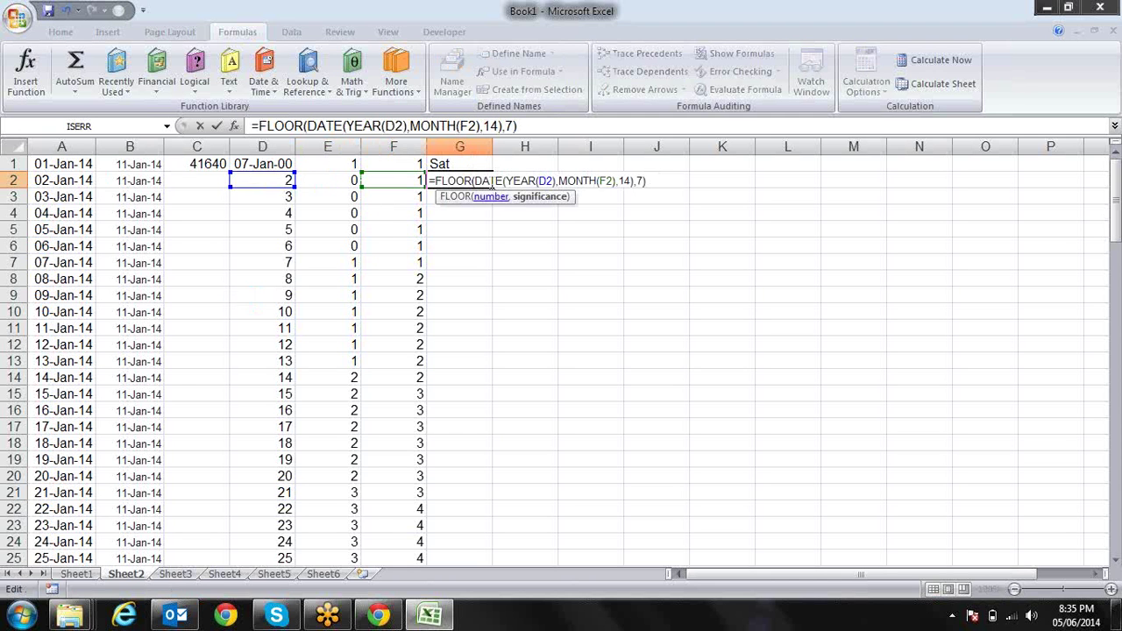
{"action": "left_click_drag", "start_coordinate": [412, 190], "coordinate": [288, 185]}
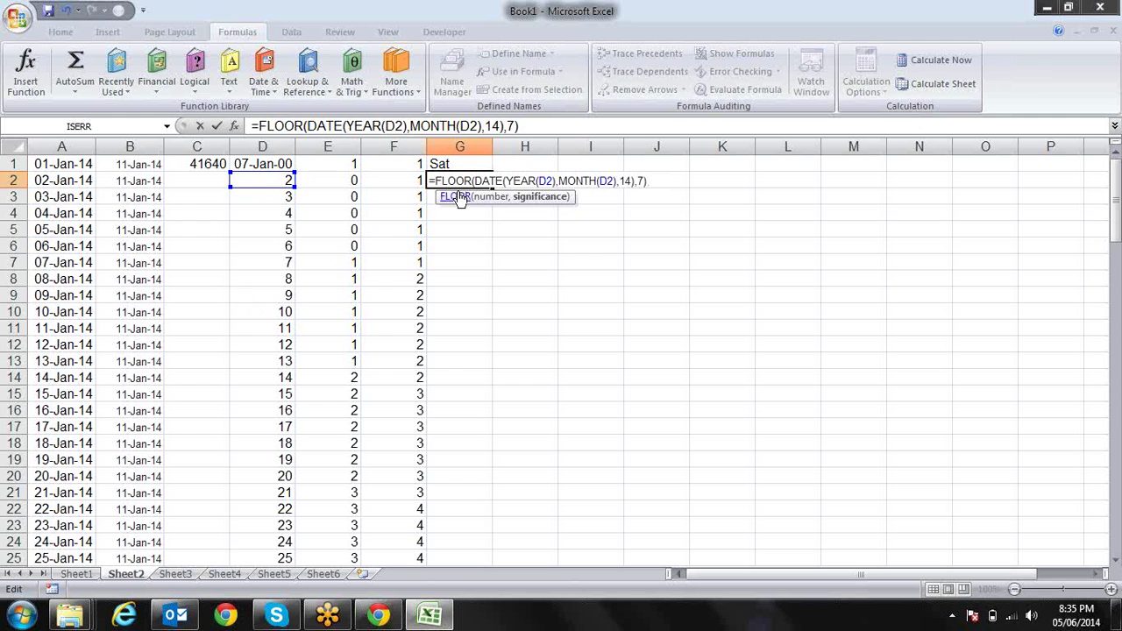
{"action": "key", "text": "Return"}
{"action": "left_click", "coordinate": [280, 184]}
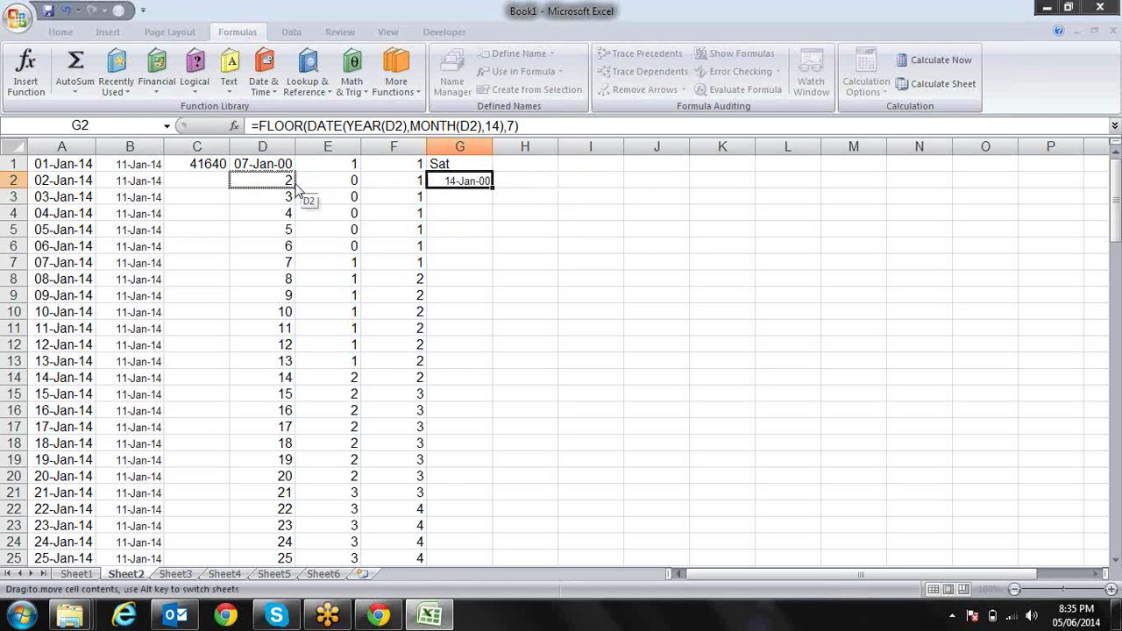
{"action": "left_click_drag", "start_coordinate": [295, 182], "coordinate": [298, 193]}
{"action": "key", "text": "Escape"}
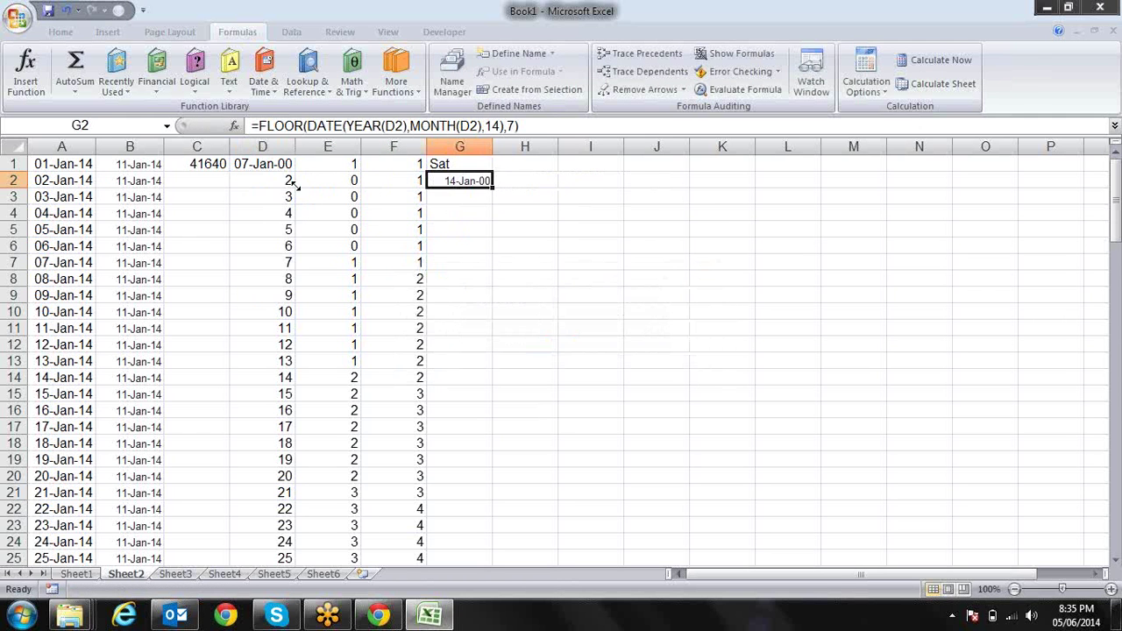
{"action": "key", "text": "F2"}
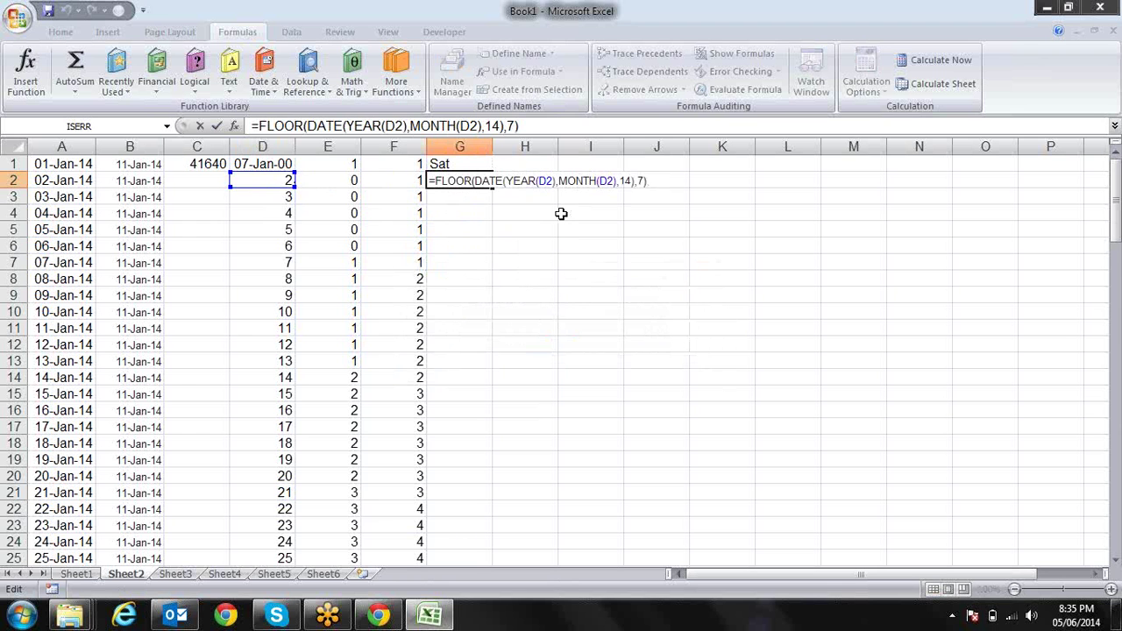
{"action": "key", "text": "Return"}
{"action": "key", "text": "Up"}
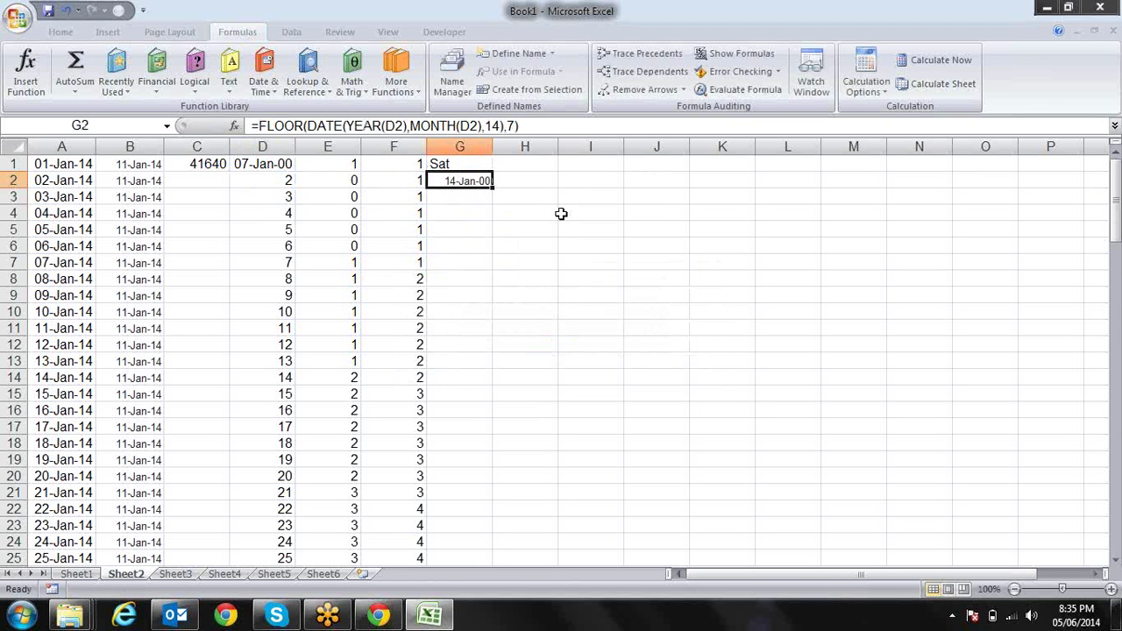
- Fill G2's formula down to G17 and display G2 as the plain number 14
{"action": "left_click_drag", "start_coordinate": [494, 187], "coordinate": [501, 440]}
{"action": "left_click", "coordinate": [487, 180]}
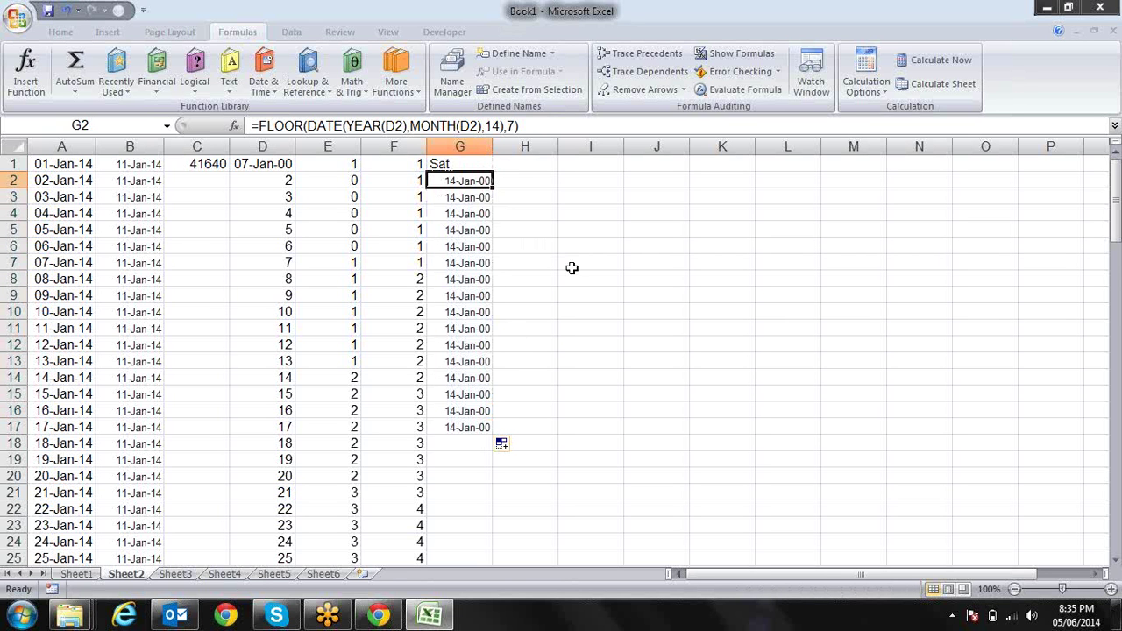
{"action": "key", "text": "ctrl+shift+1"}
{"action": "key", "text": "ctrl+shift+grave"}
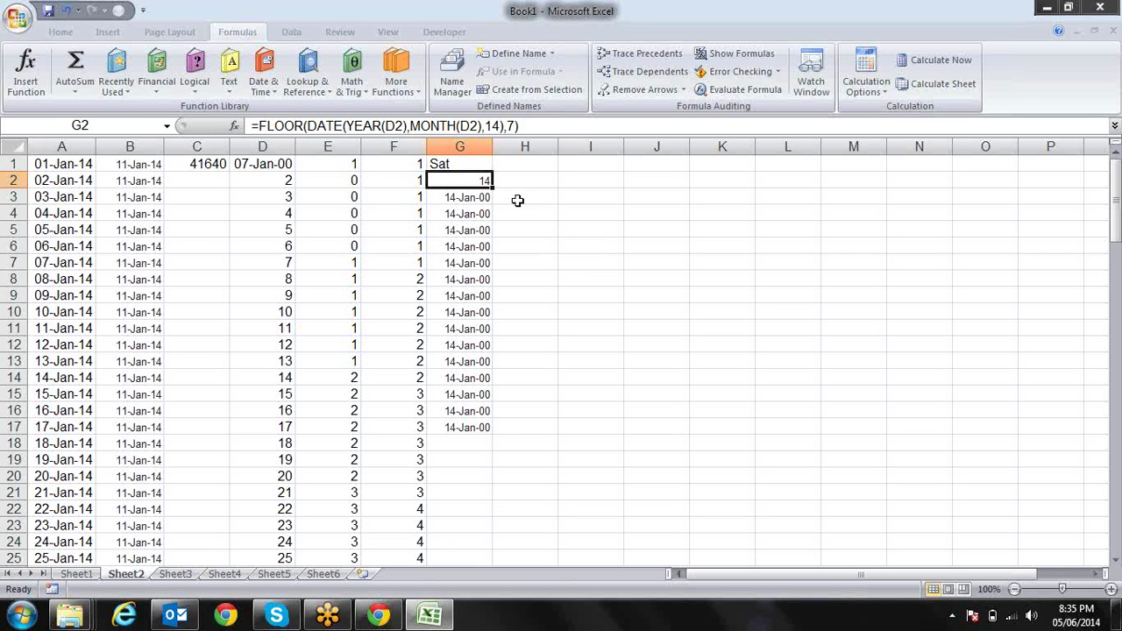
- Copy G2's FLOOR/DATE formula down column G to row 25
{"action": "key", "text": "F2"}
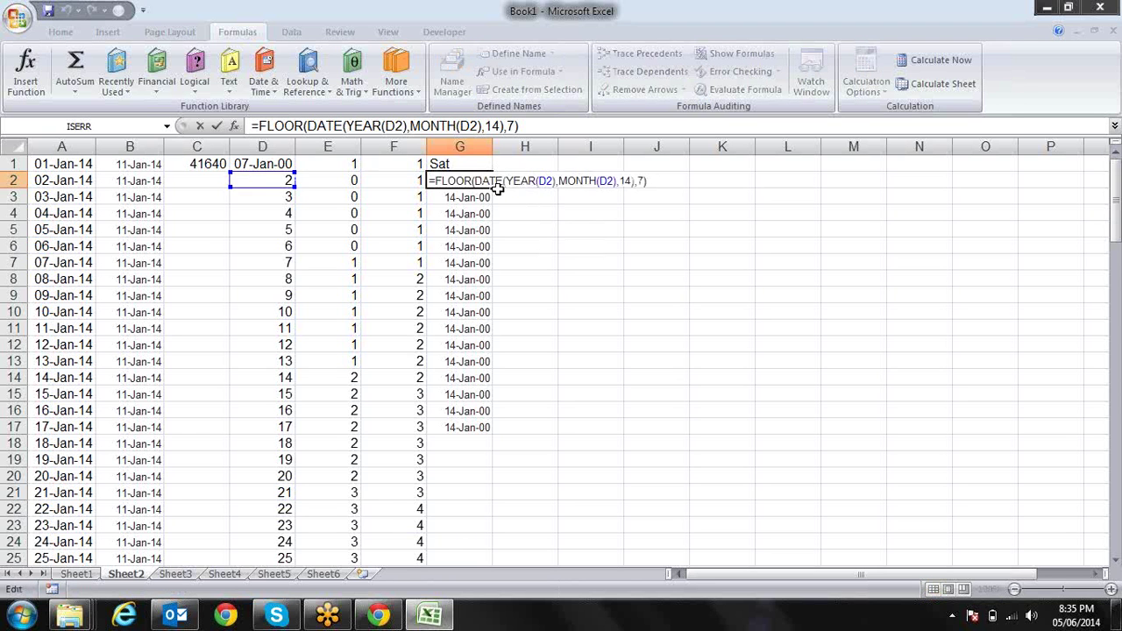
{"action": "key", "text": "Return"}
{"action": "key", "text": "Up"}
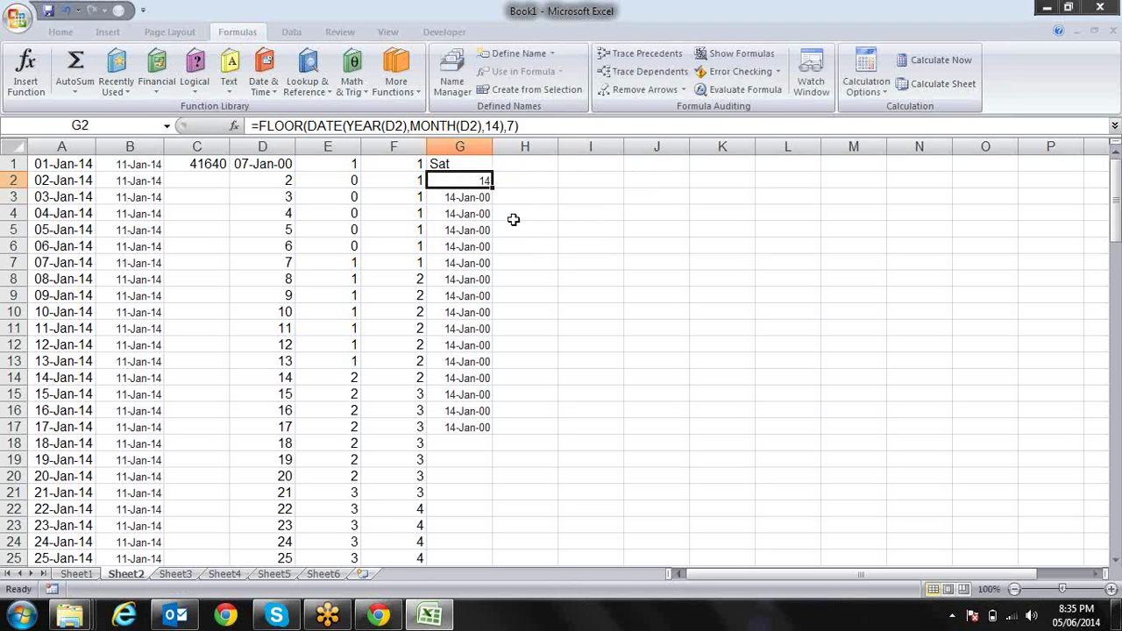
{"action": "left_click_drag", "start_coordinate": [493, 188], "coordinate": [486, 488]}
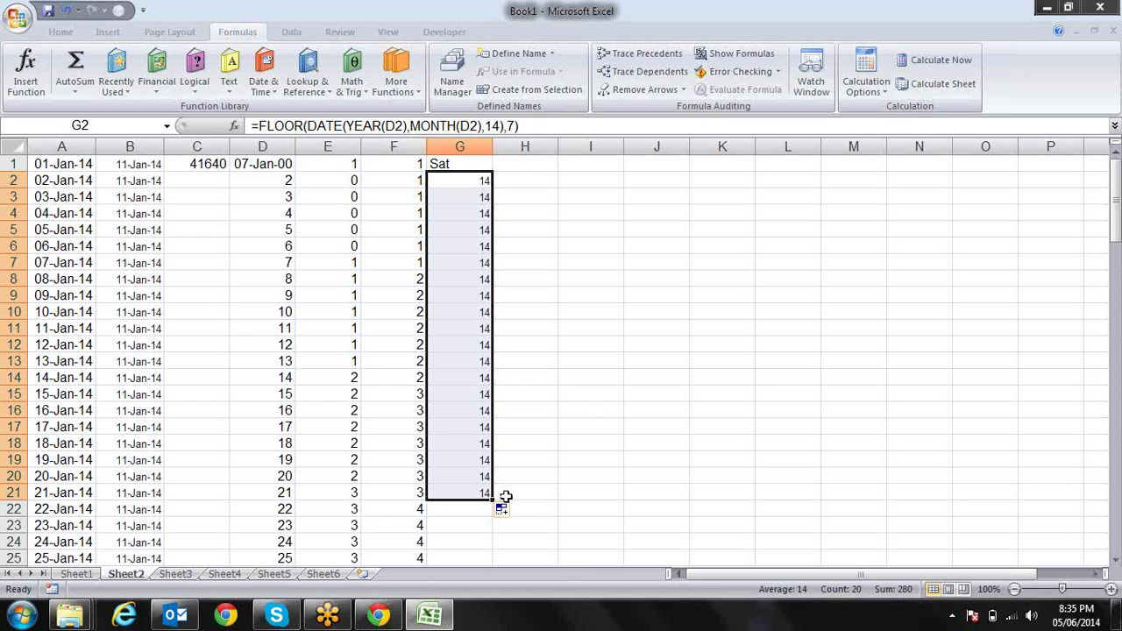
{"action": "left_click_drag", "start_coordinate": [494, 500], "coordinate": [509, 469]}
- Check the formulas in G3 and G2 against the day numbers in D2 and D10
{"action": "key", "text": "Up"}
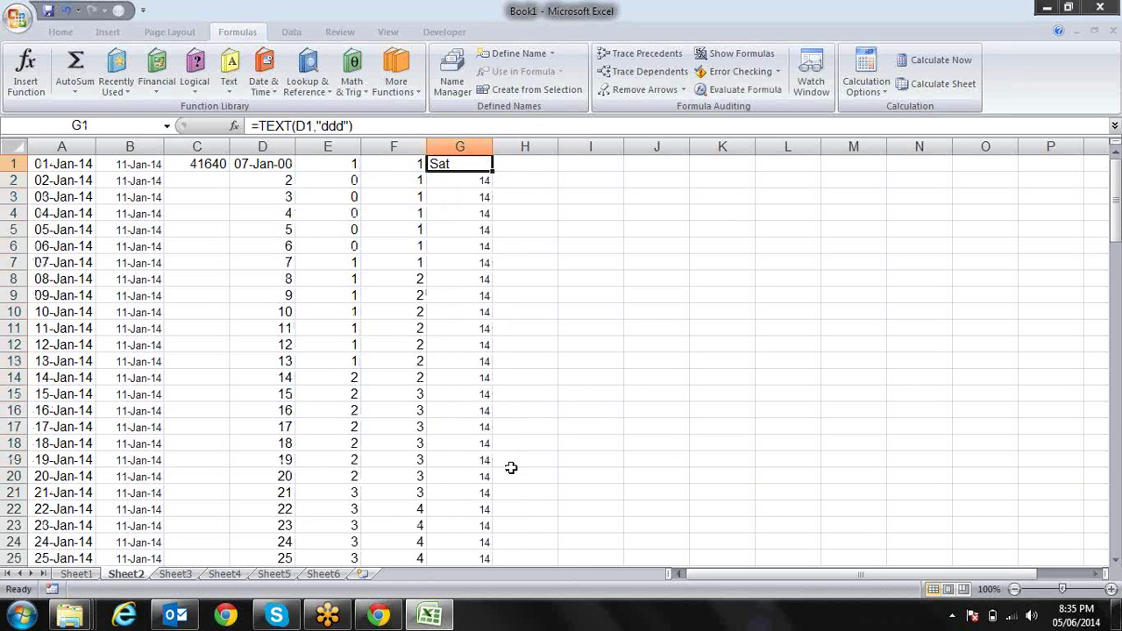
{"action": "key", "text": "Down"}
{"action": "key", "text": "Down"}
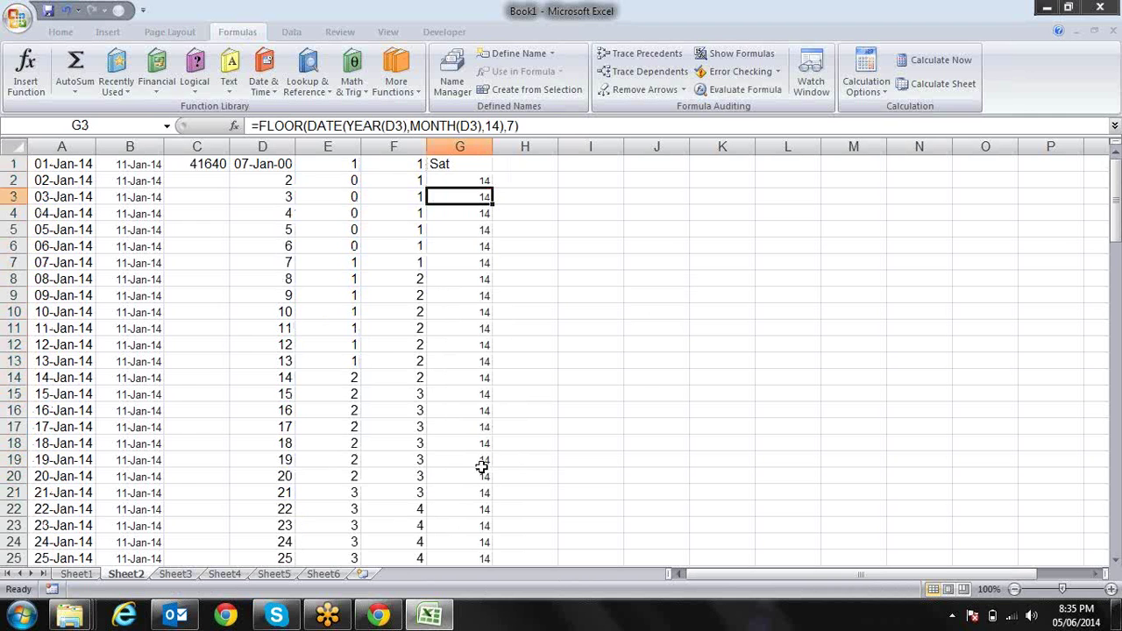
{"action": "left_click", "coordinate": [284, 179]}
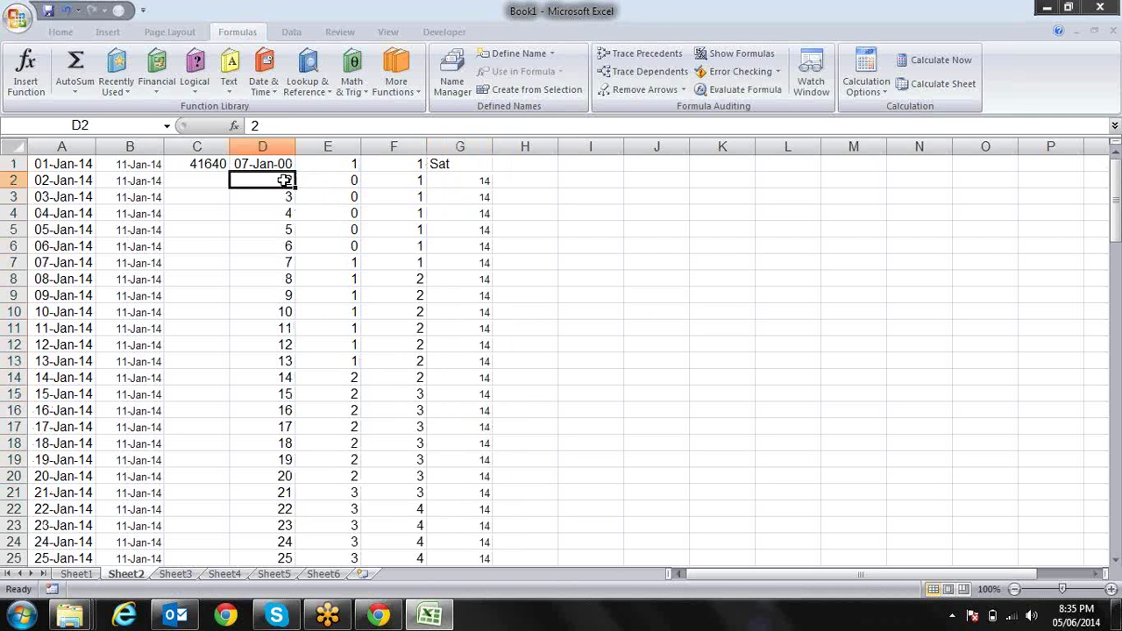
{"action": "left_click", "coordinate": [466, 183]}
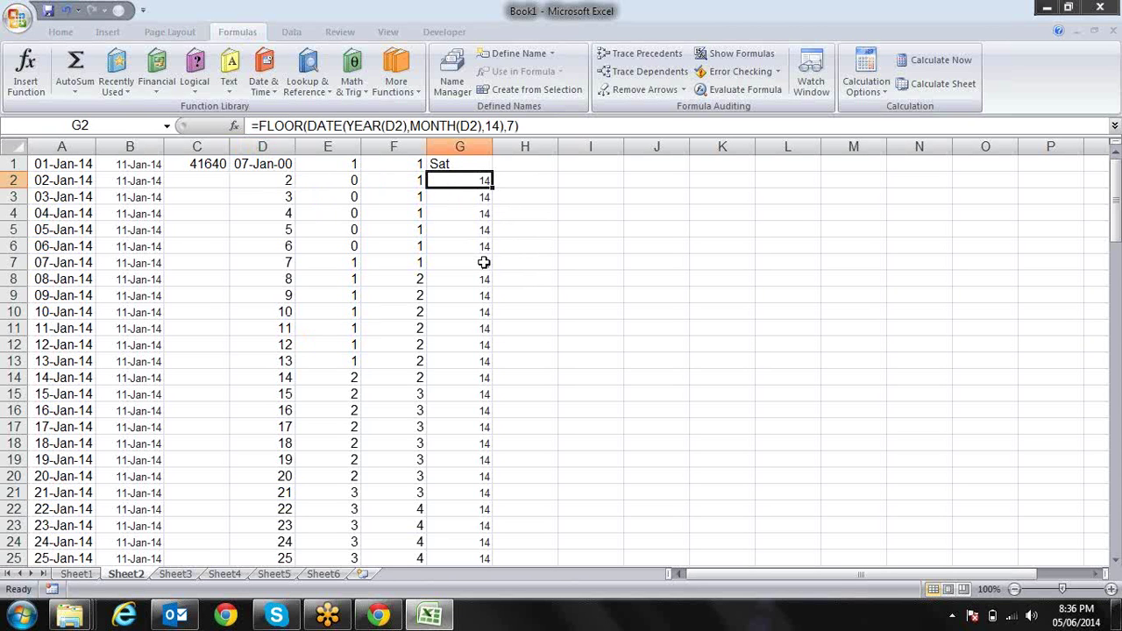
{"action": "left_click", "coordinate": [280, 312]}
- Extend column D's day-number series from D23:D25 down to 110
{"action": "left_click", "coordinate": [284, 323]}
{"action": "key", "text": "Down"}
{"action": "key", "text": "Down"}
{"action": "key", "text": "Down"}
{"action": "key", "text": "Down"}
{"action": "key", "text": "Down"}
{"action": "key", "text": "Down"}
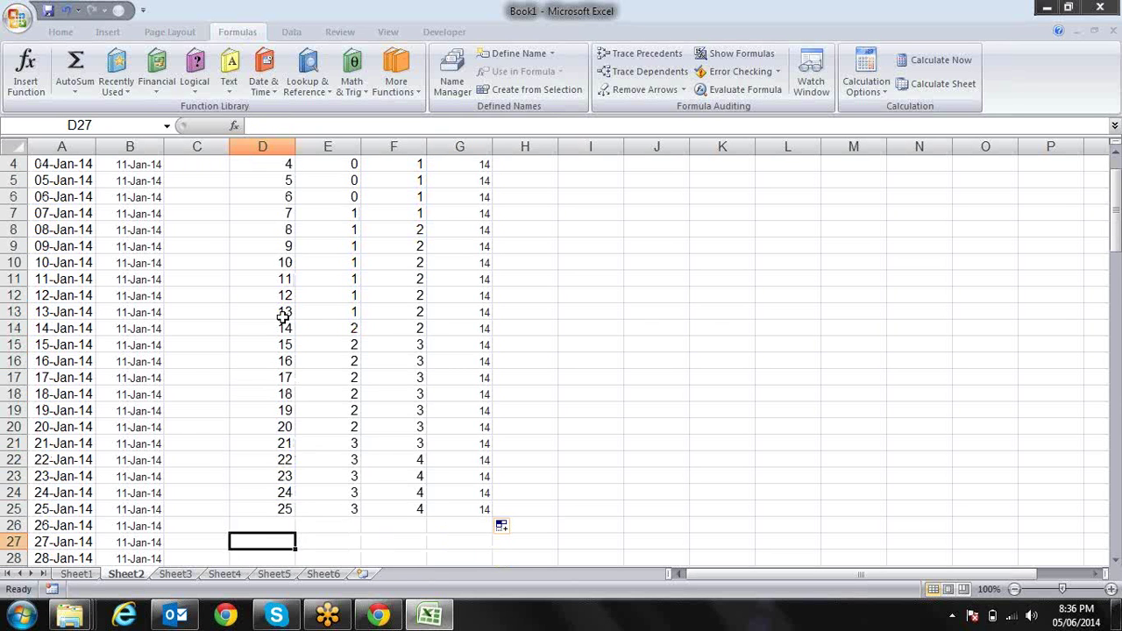
{"action": "key", "text": "Up"}
{"action": "key", "text": "Up"}
{"action": "key", "text": "Up"}
{"action": "key", "text": "Up"}
{"action": "key", "text": "shift+Down"}
{"action": "key", "text": "shift+Down"}
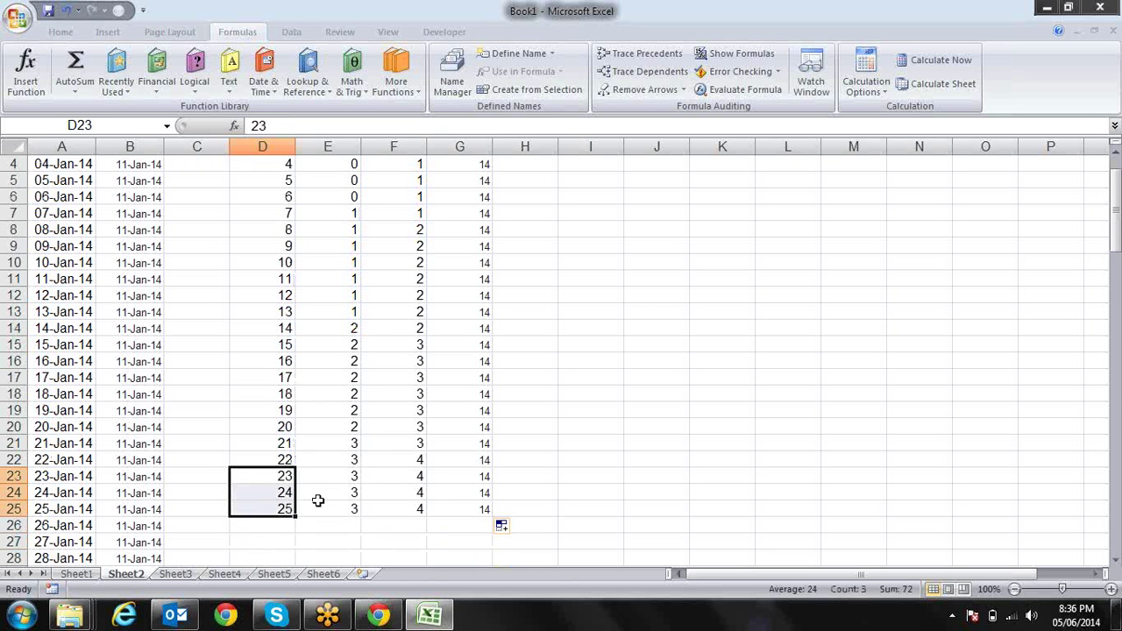
{"action": "left_click_drag", "start_coordinate": [296, 518], "coordinate": [294, 555]}
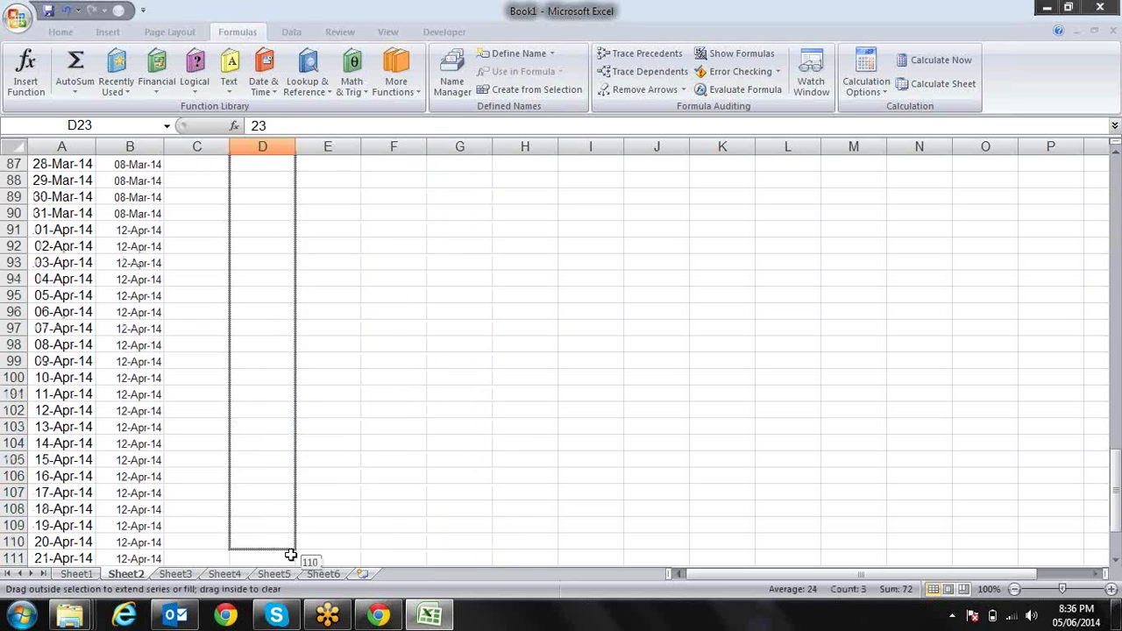
- Fill G24:G25's formula down to G42 and confirm G32 returns 42 for February
{"action": "key", "text": "Up"}
{"action": "key", "text": "Up"}
{"action": "key", "text": "Up"}
{"action": "key", "text": "Right"}
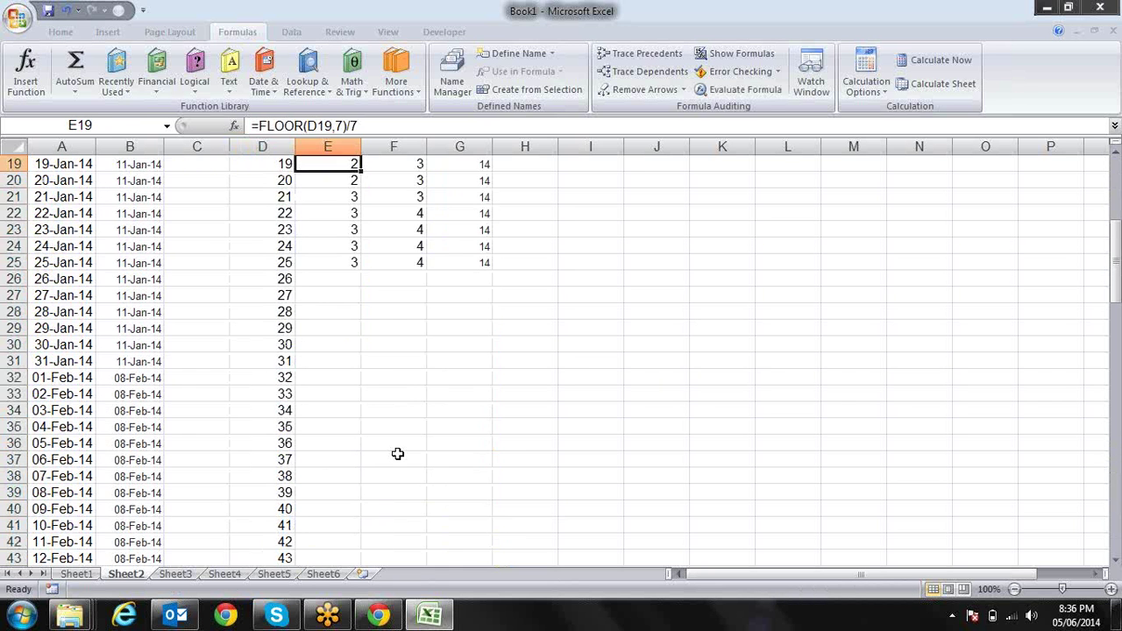
{"action": "key", "text": "Right"}
{"action": "key", "text": "Right"}
{"action": "key", "text": "Right"}
{"action": "key", "text": "Left"}
{"action": "key", "text": "Left"}
{"action": "key", "text": "Down"}
{"action": "key", "text": "Down"}
{"action": "key", "text": "Down"}
{"action": "key", "text": "Down"}
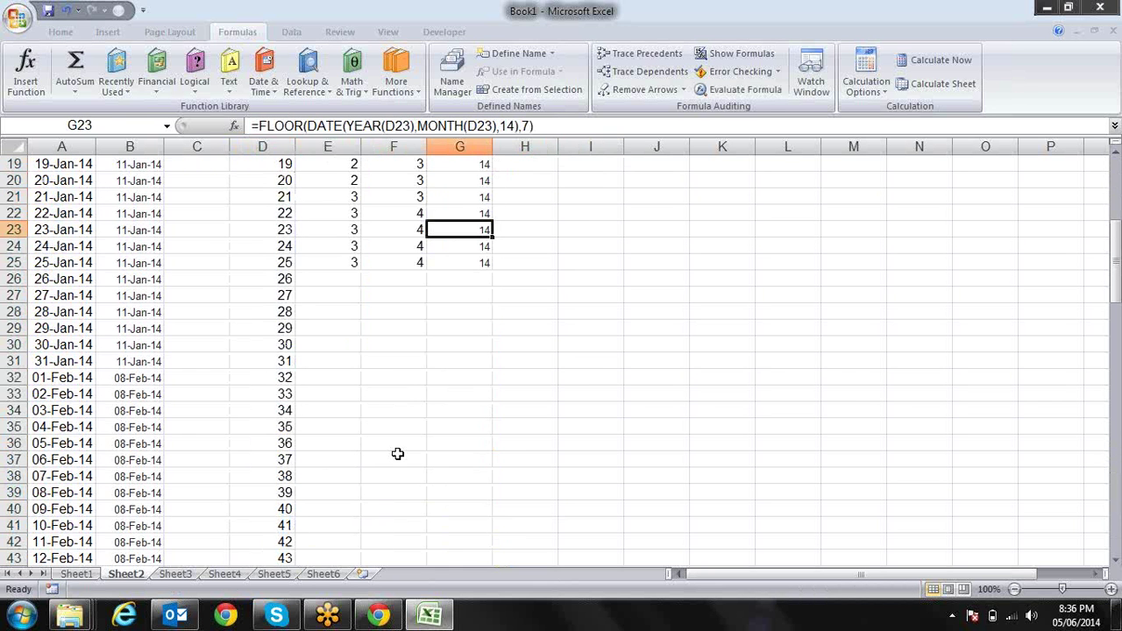
{"action": "key", "text": "Down"}
{"action": "key", "text": "shift+Down"}
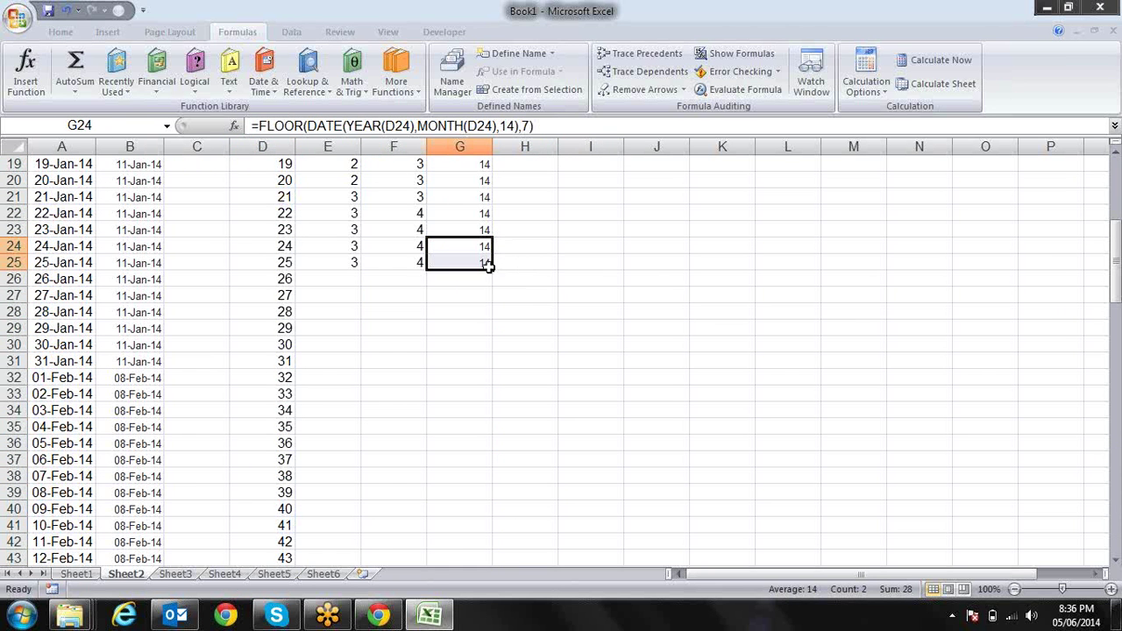
{"action": "left_click_drag", "start_coordinate": [492, 271], "coordinate": [492, 547]}
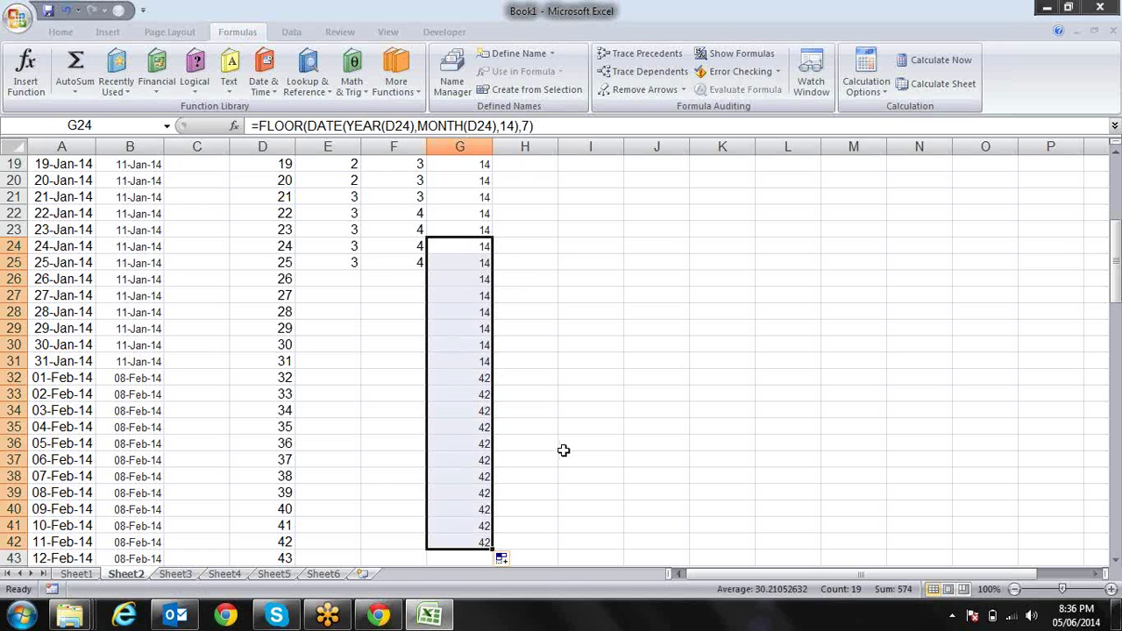
{"action": "key", "text": "Down"}
{"action": "key", "text": "Down"}
{"action": "key", "text": "Down"}
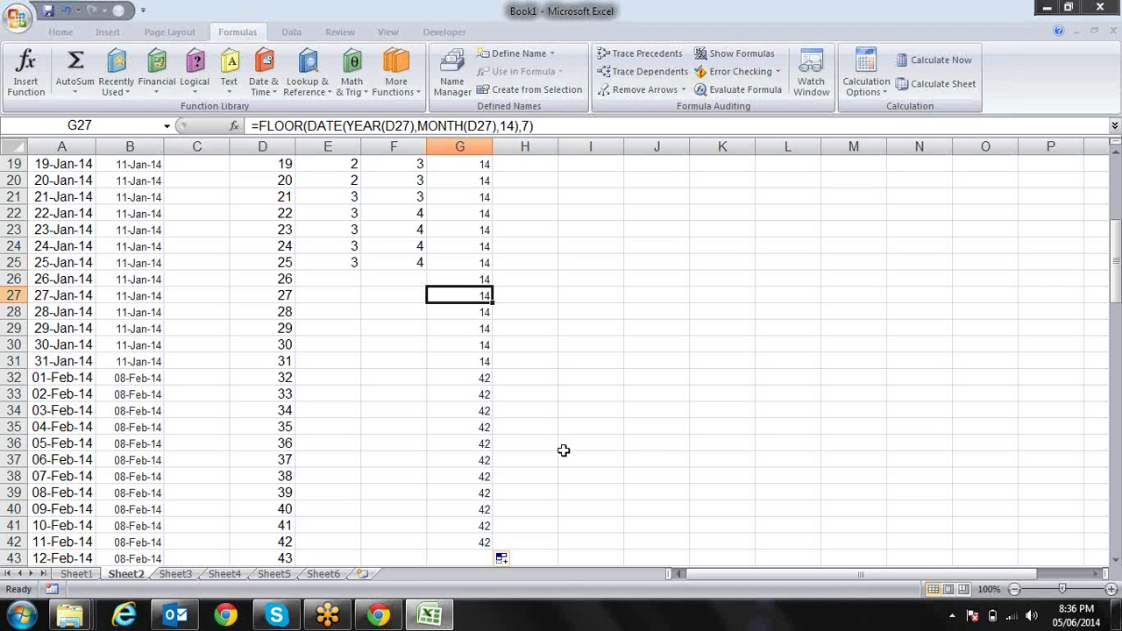
{"action": "key", "text": "Down"}
{"action": "key", "text": "Down"}
{"action": "key", "text": "Down"}
{"action": "key", "text": "Up"}
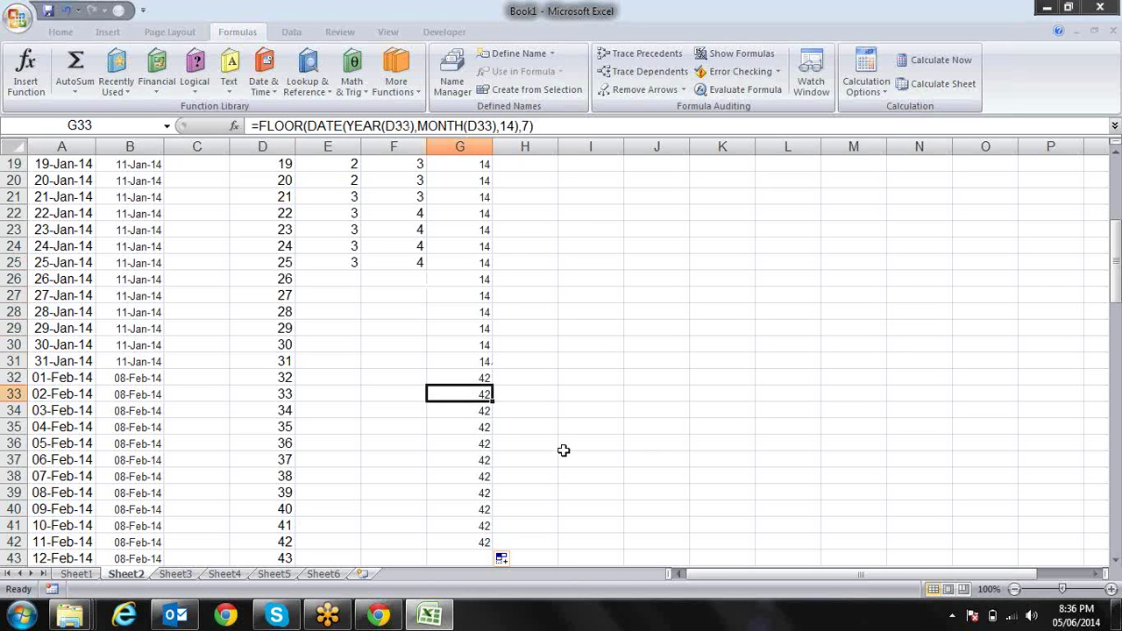
{"action": "key", "text": "Up"}
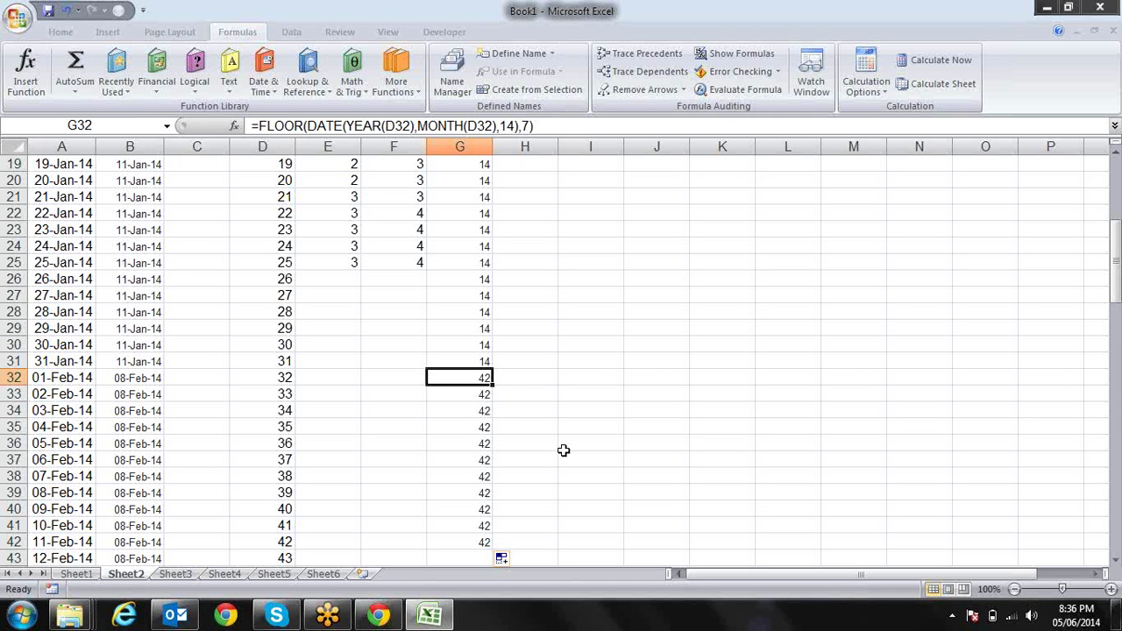
- Copy G41's formula down column G to row 50
{"action": "left_click", "coordinate": [290, 505]}
{"action": "key", "text": "Down"}
{"action": "key", "text": "Down"}
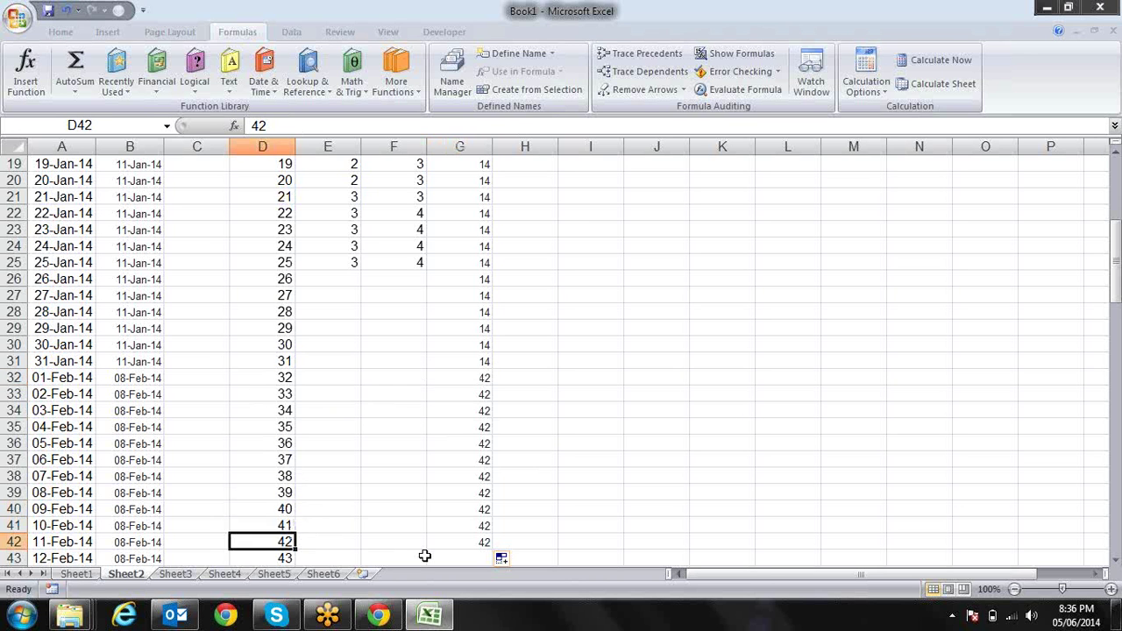
{"action": "key", "text": "Down"}
{"action": "key", "text": "Down"}
{"action": "key", "text": "Down"}
{"action": "key", "text": "Down"}
{"action": "key", "text": "Down"}
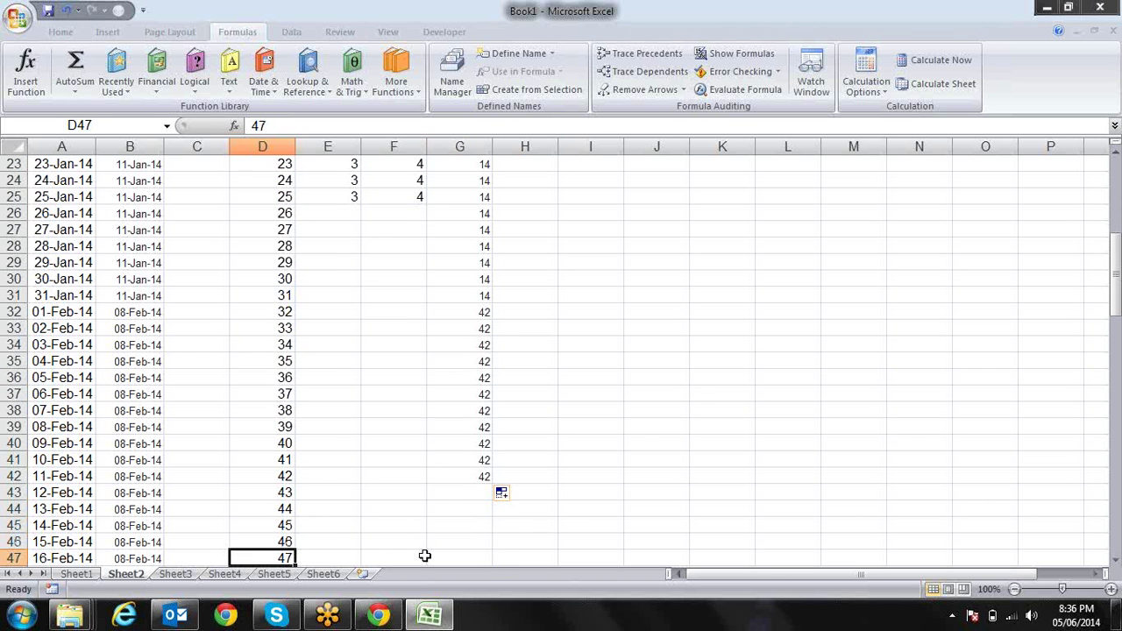
{"action": "left_click", "coordinate": [480, 461]}
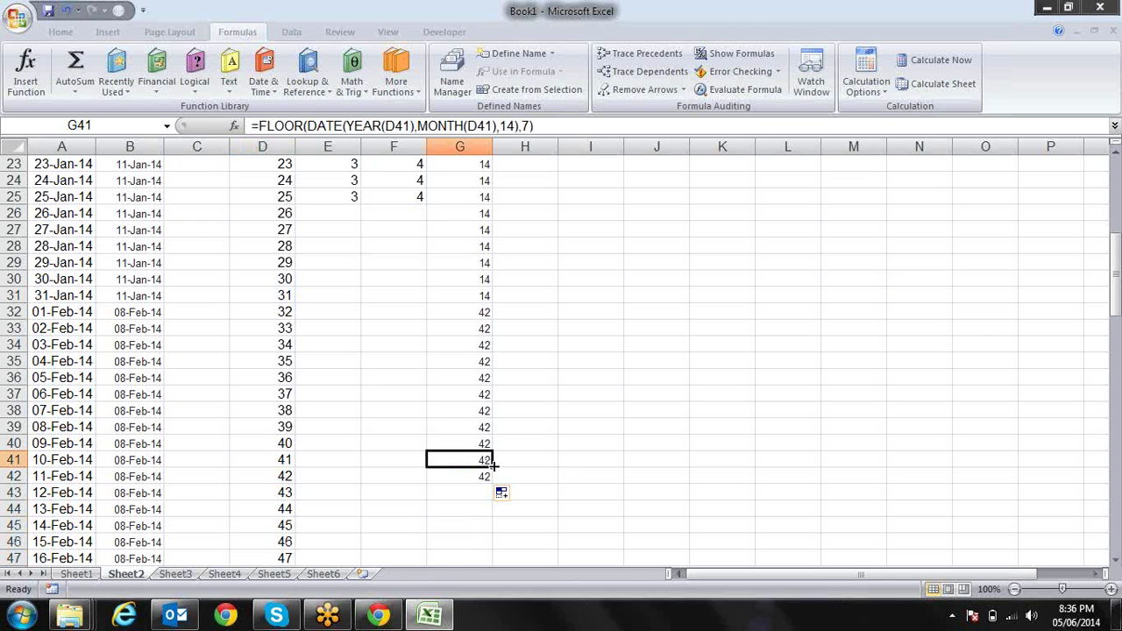
{"action": "left_click_drag", "start_coordinate": [493, 467], "coordinate": [492, 561]}
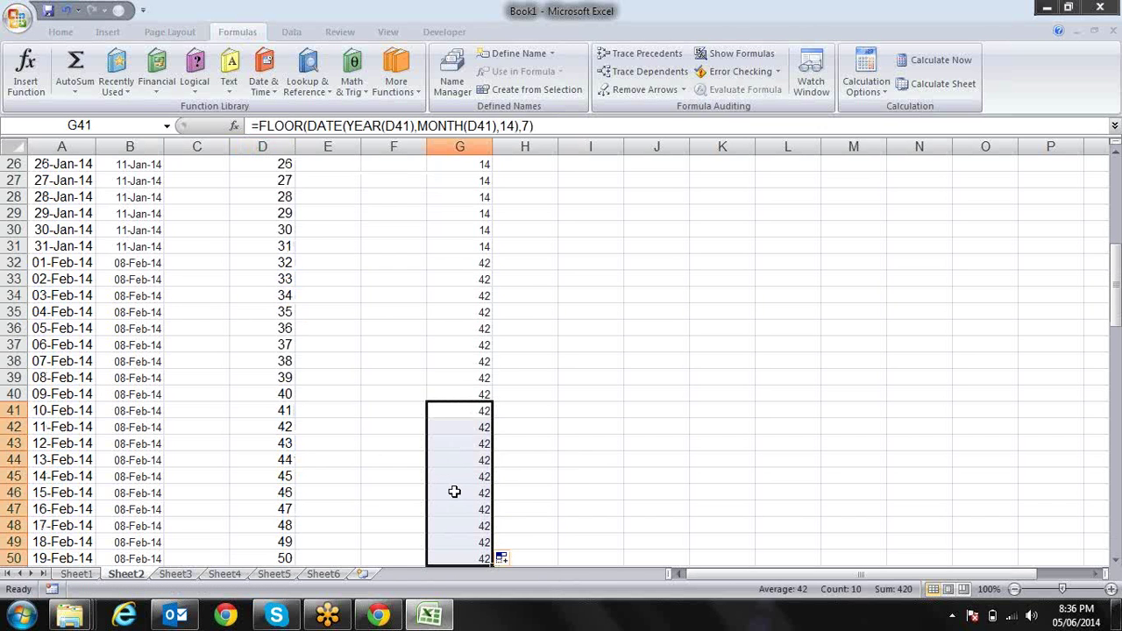
{"action": "left_click", "coordinate": [454, 492]}
- Locate day 42 in D42, then open G42's formula in edit mode
{"action": "key", "text": "Left"}
{"action": "key", "text": "Left"}
{"action": "key", "text": "Left"}
{"action": "key", "text": "Up"}
{"action": "key", "text": "Up"}
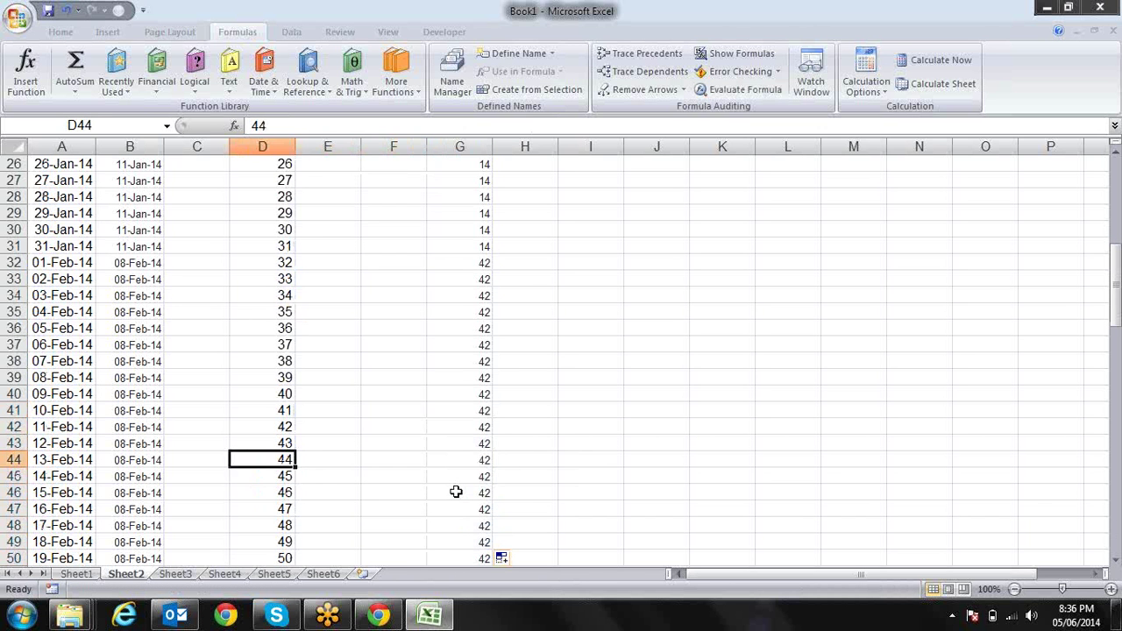
{"action": "key", "text": "Up"}
{"action": "key", "text": "Up"}
{"action": "key", "text": "Up"}
{"action": "key", "text": "Down"}
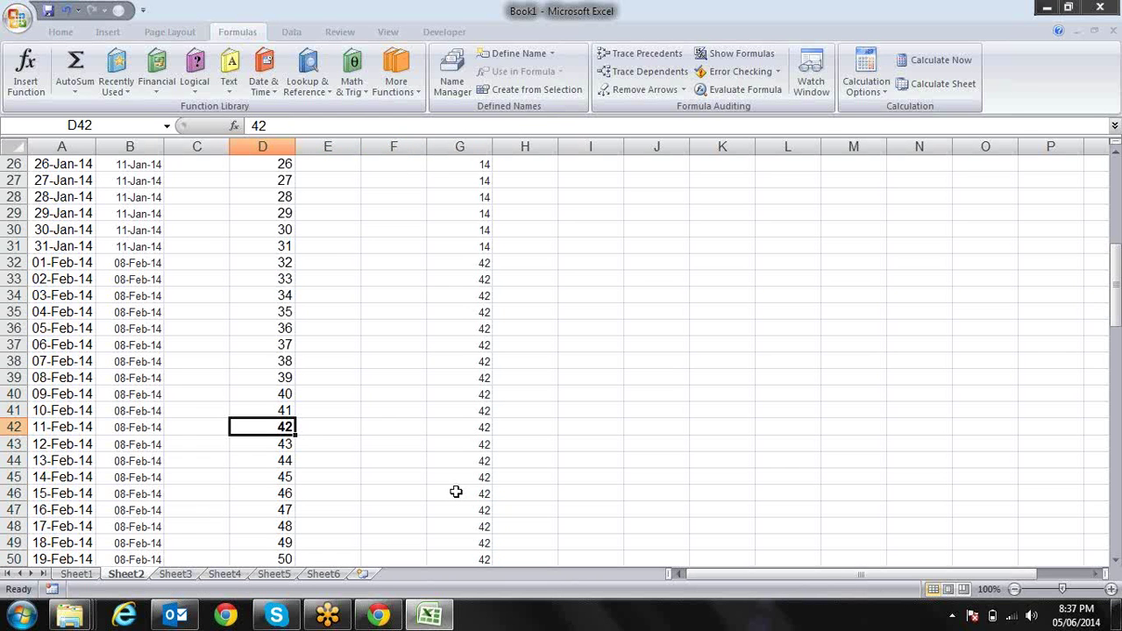
{"action": "key", "text": "Right"}
{"action": "key", "text": "Right"}
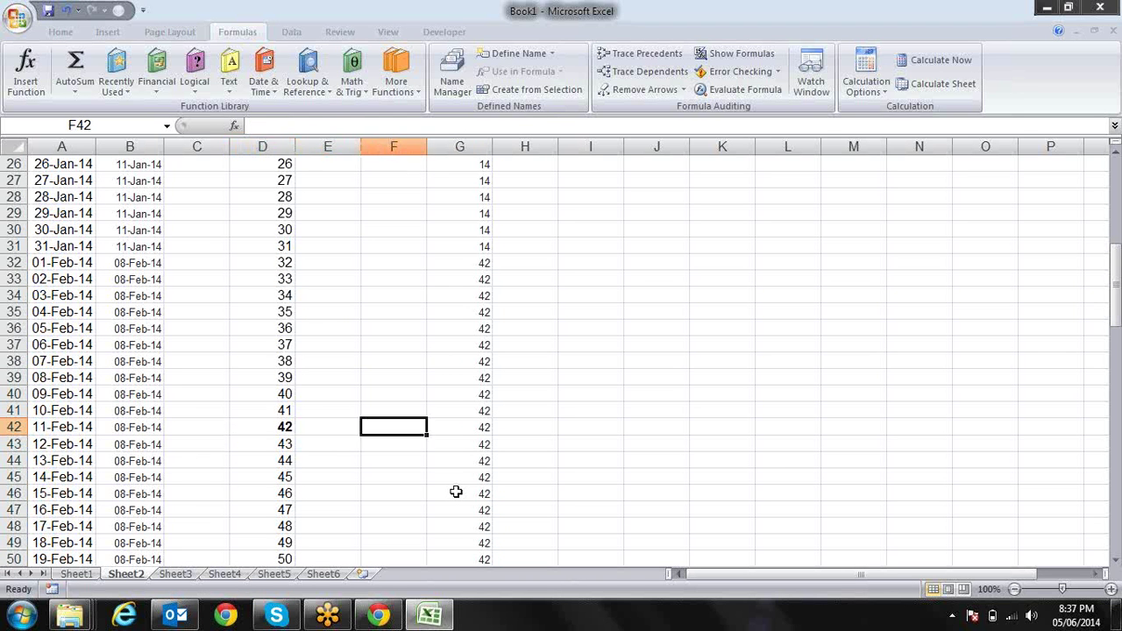
{"action": "key", "text": "Right"}
{"action": "key", "text": "Right"}
{"action": "key", "text": "Left"}
{"action": "key", "text": "F2"}
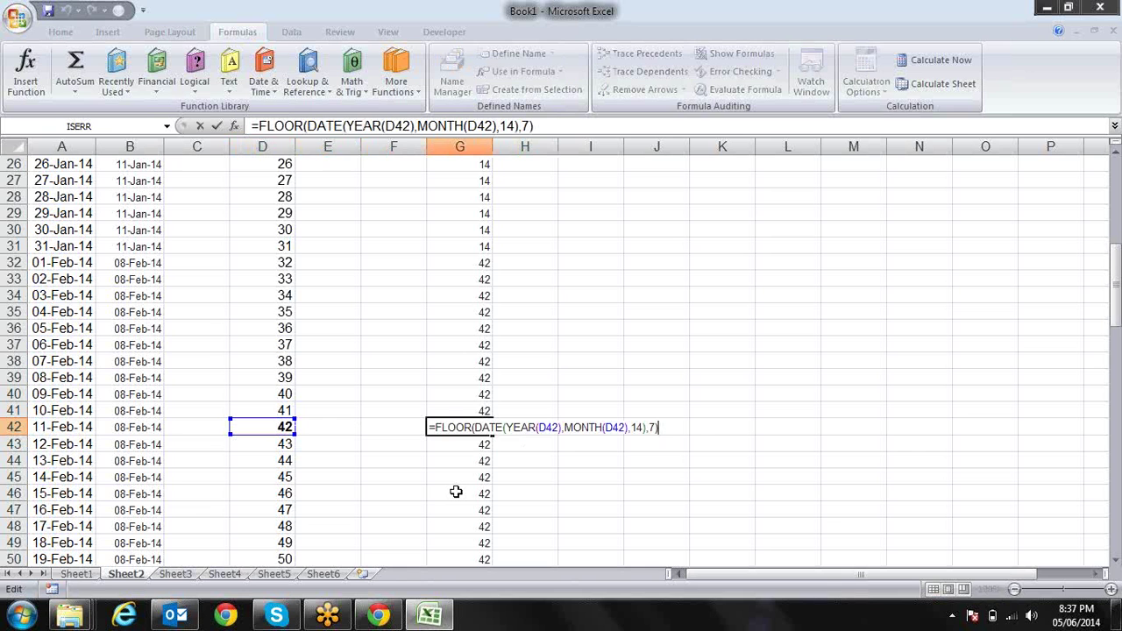